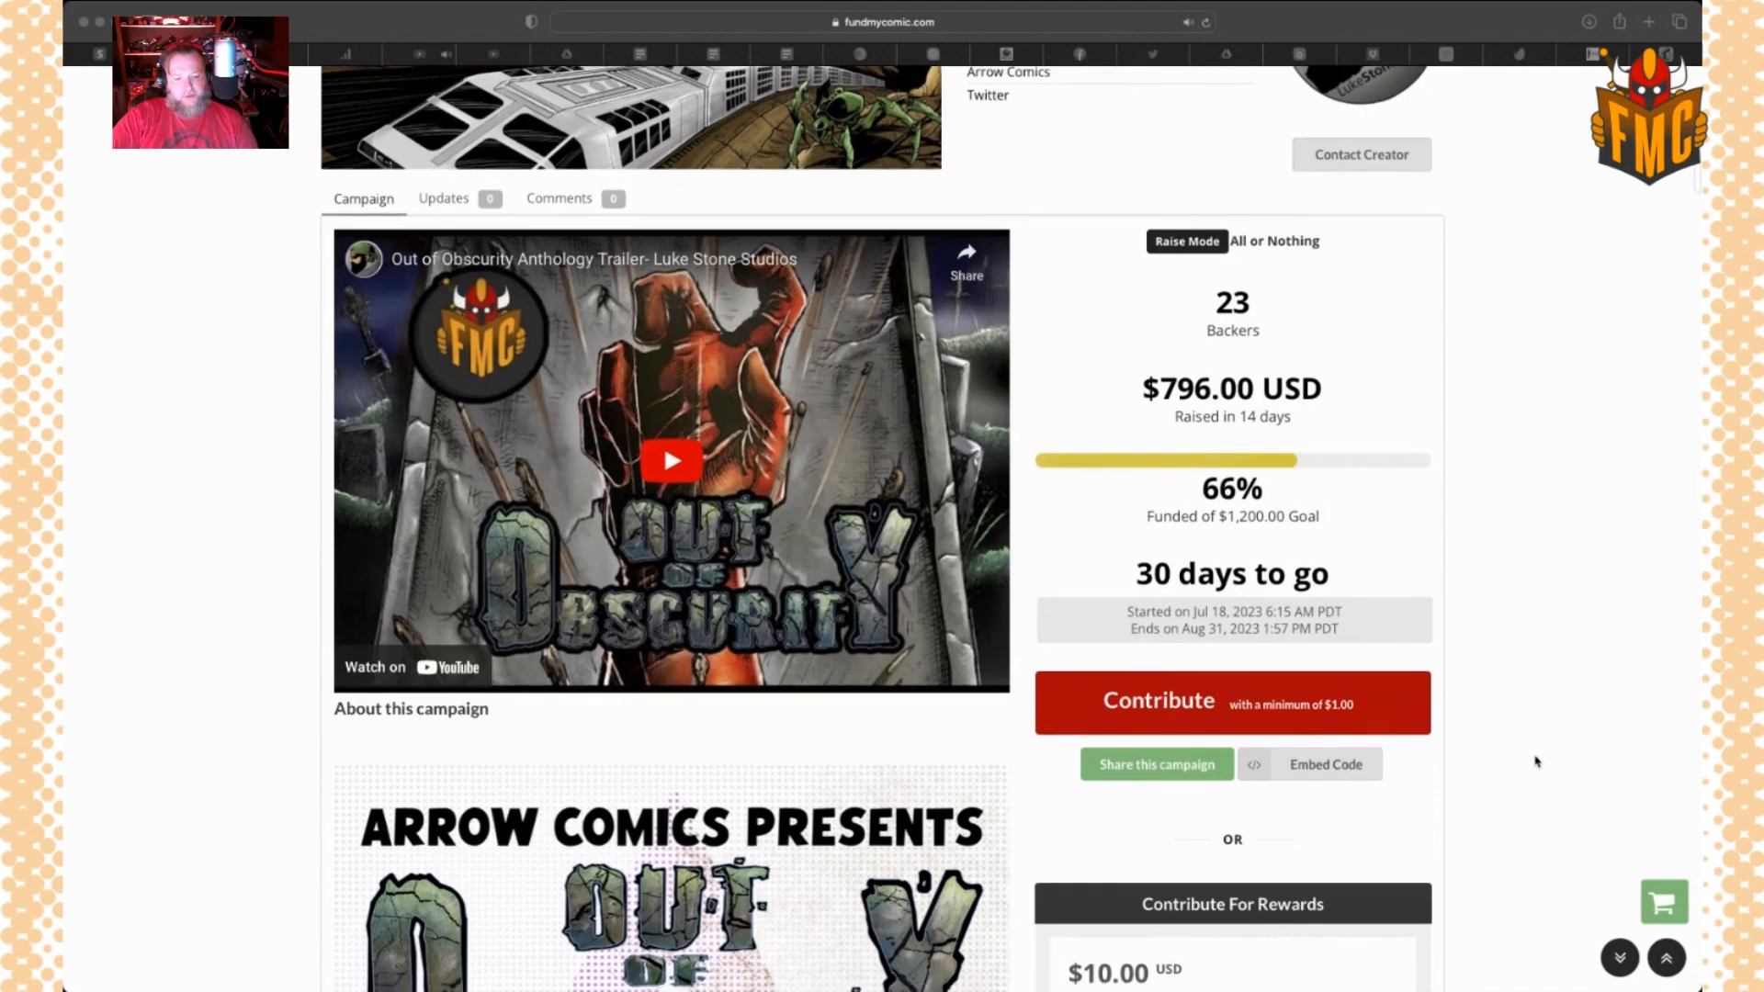
Add the $10.00 Out of Obscurity Anthology - Digital reward to the cart
{"action": "scroll", "coordinate": [1536, 761], "scroll_direction": "down", "scroll_amount": 1}
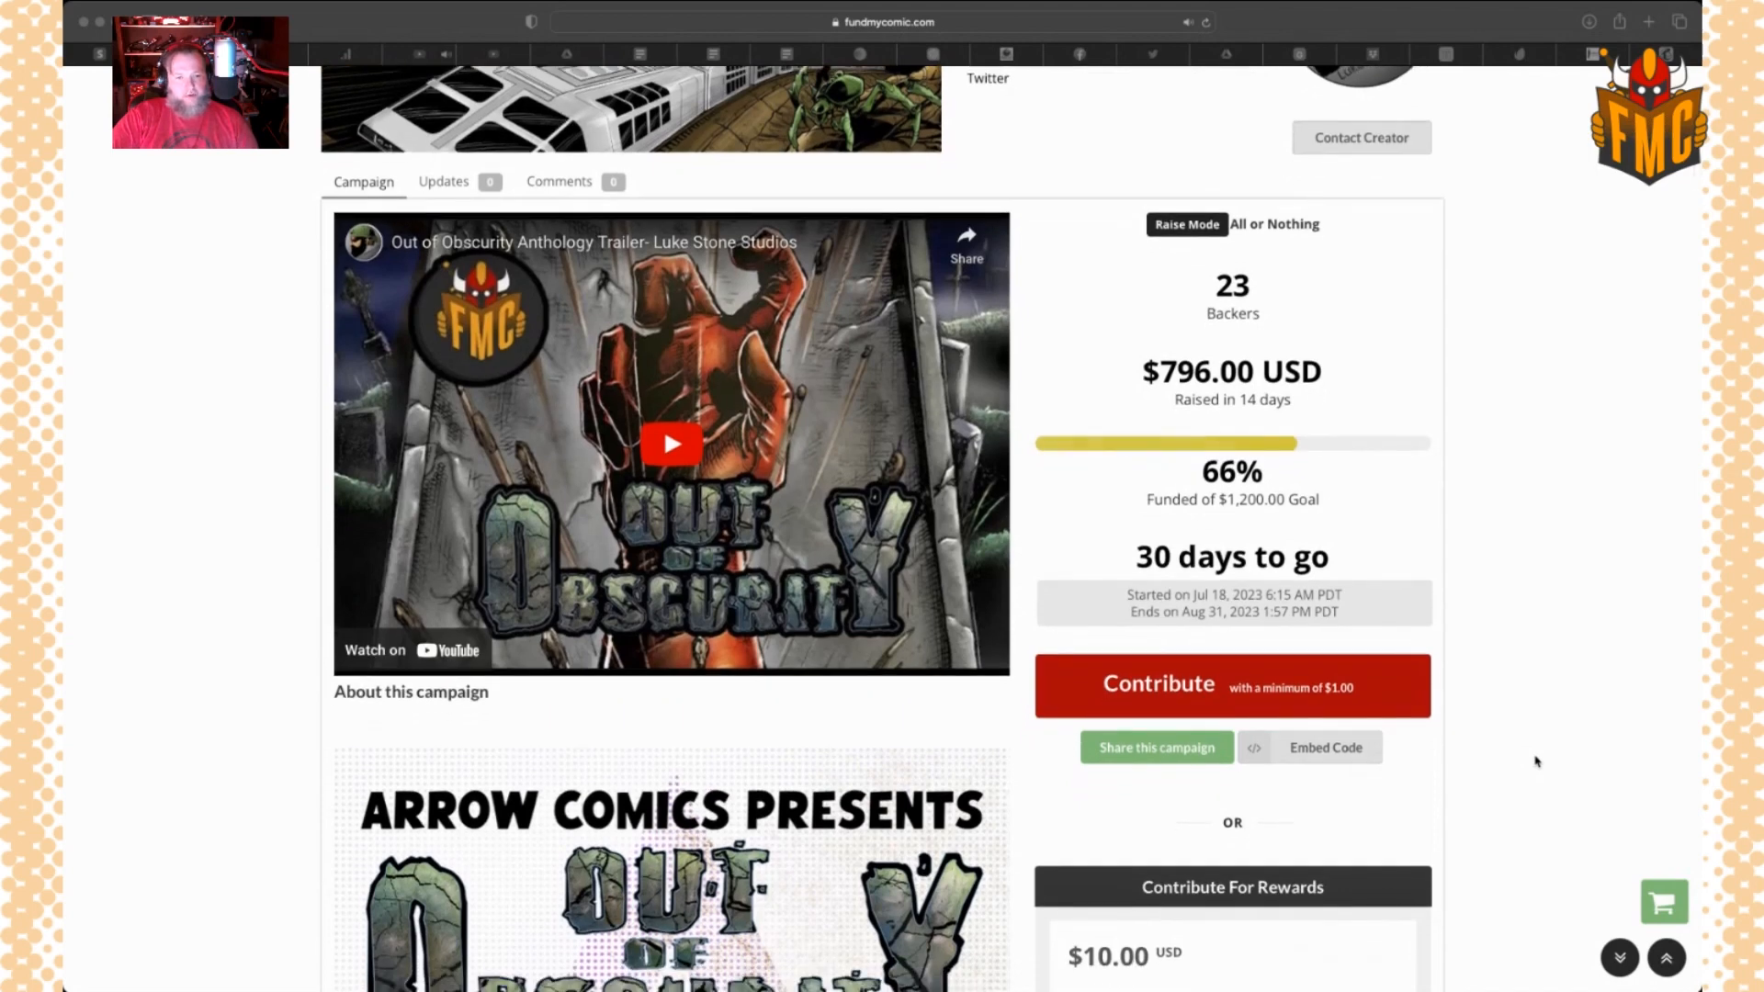
{"action": "scroll", "coordinate": [1536, 762], "scroll_direction": "down", "scroll_amount": 1}
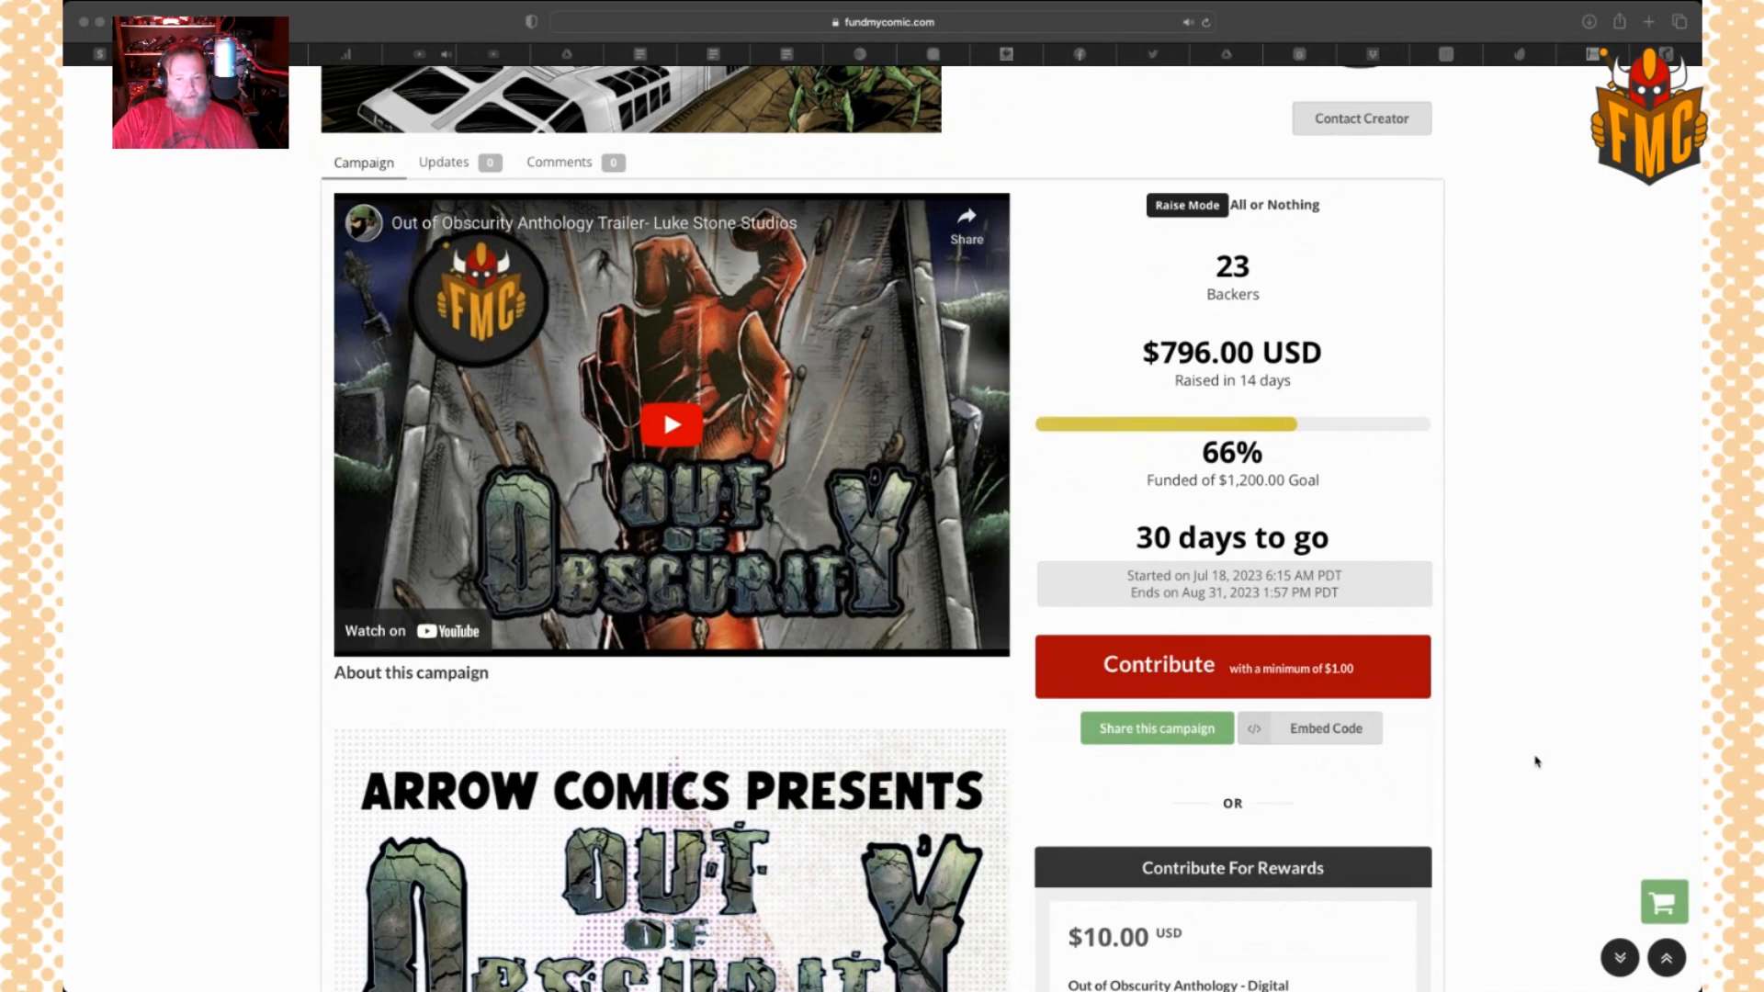
{"action": "scroll", "coordinate": [1536, 762], "scroll_direction": "down", "scroll_amount": 1}
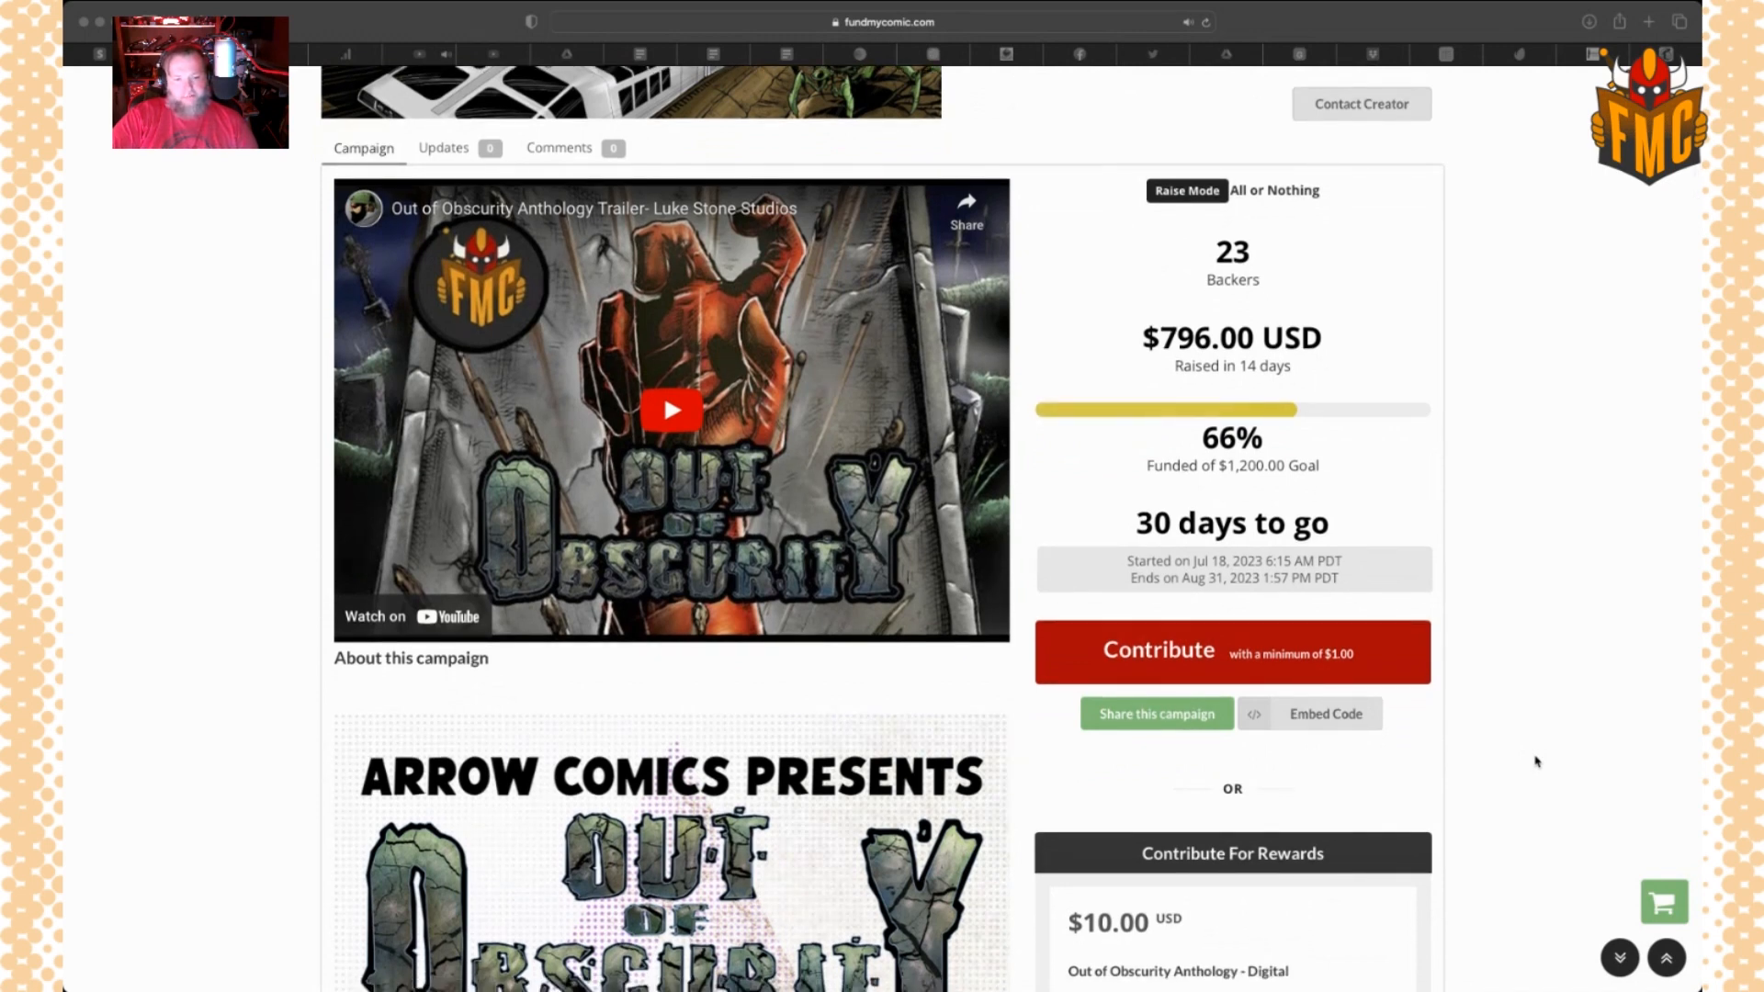
{"action": "scroll", "coordinate": [1536, 761], "scroll_direction": "down", "scroll_amount": 5}
{"action": "scroll", "coordinate": [1536, 761], "scroll_direction": "down", "scroll_amount": 5}
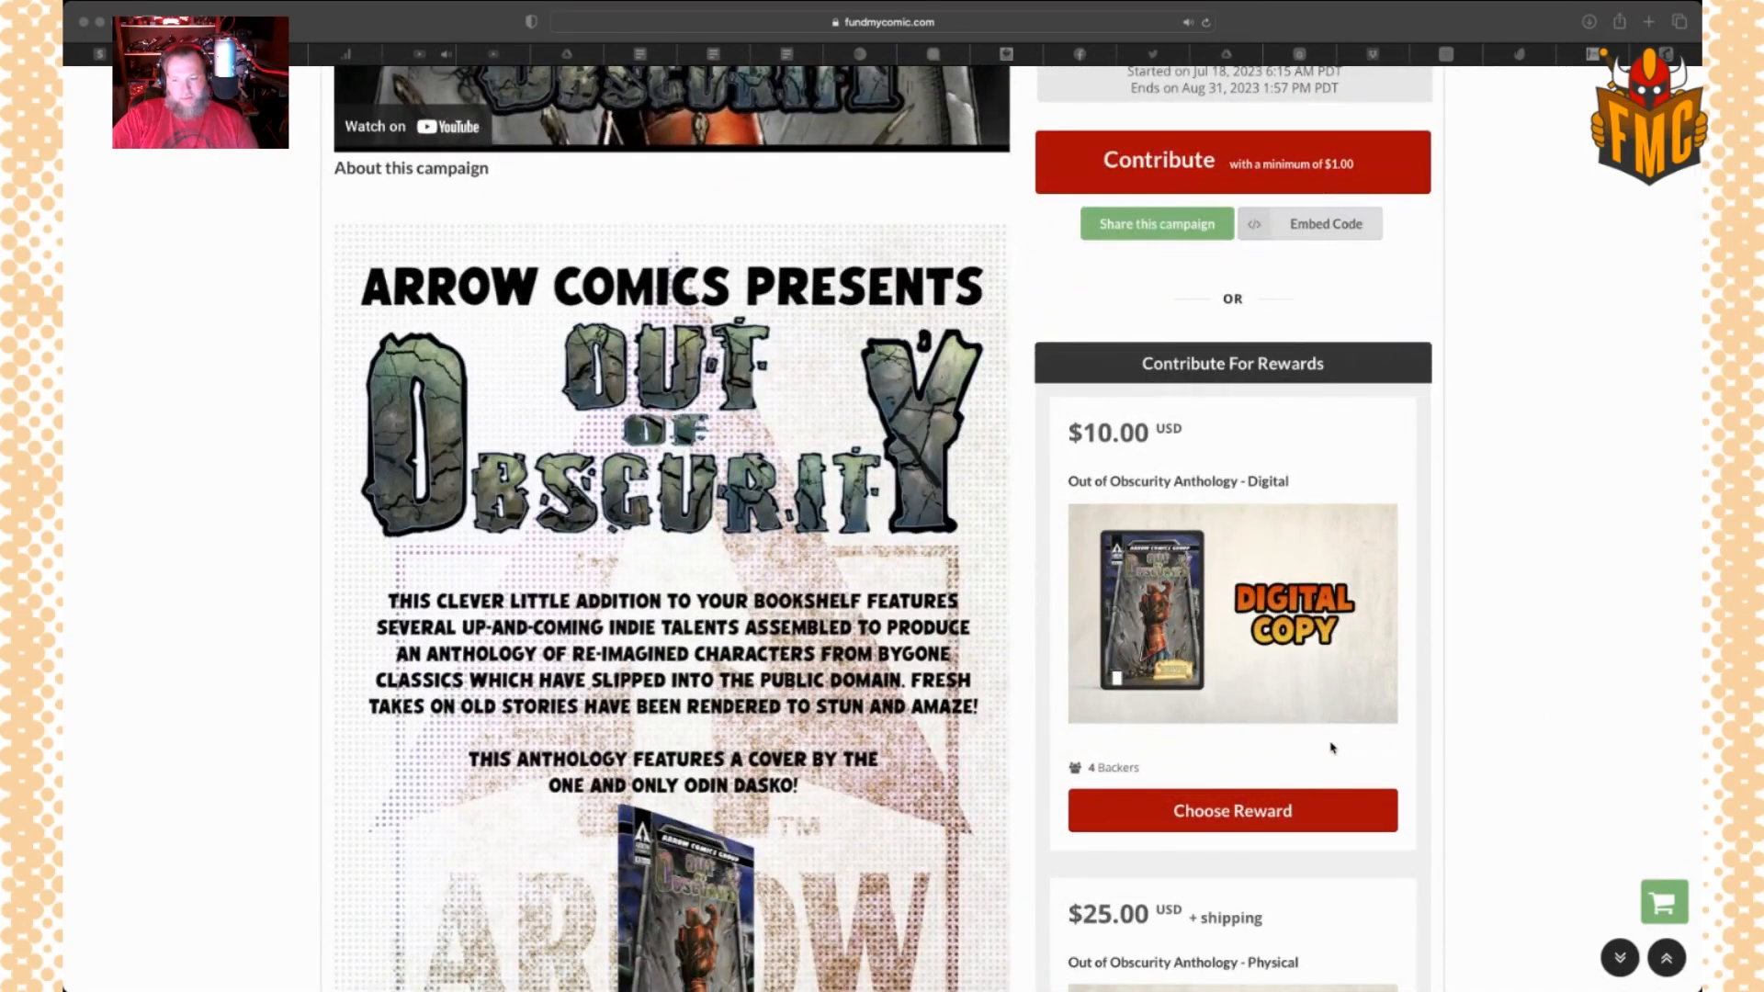
{"action": "left_click", "coordinate": [1232, 811]}
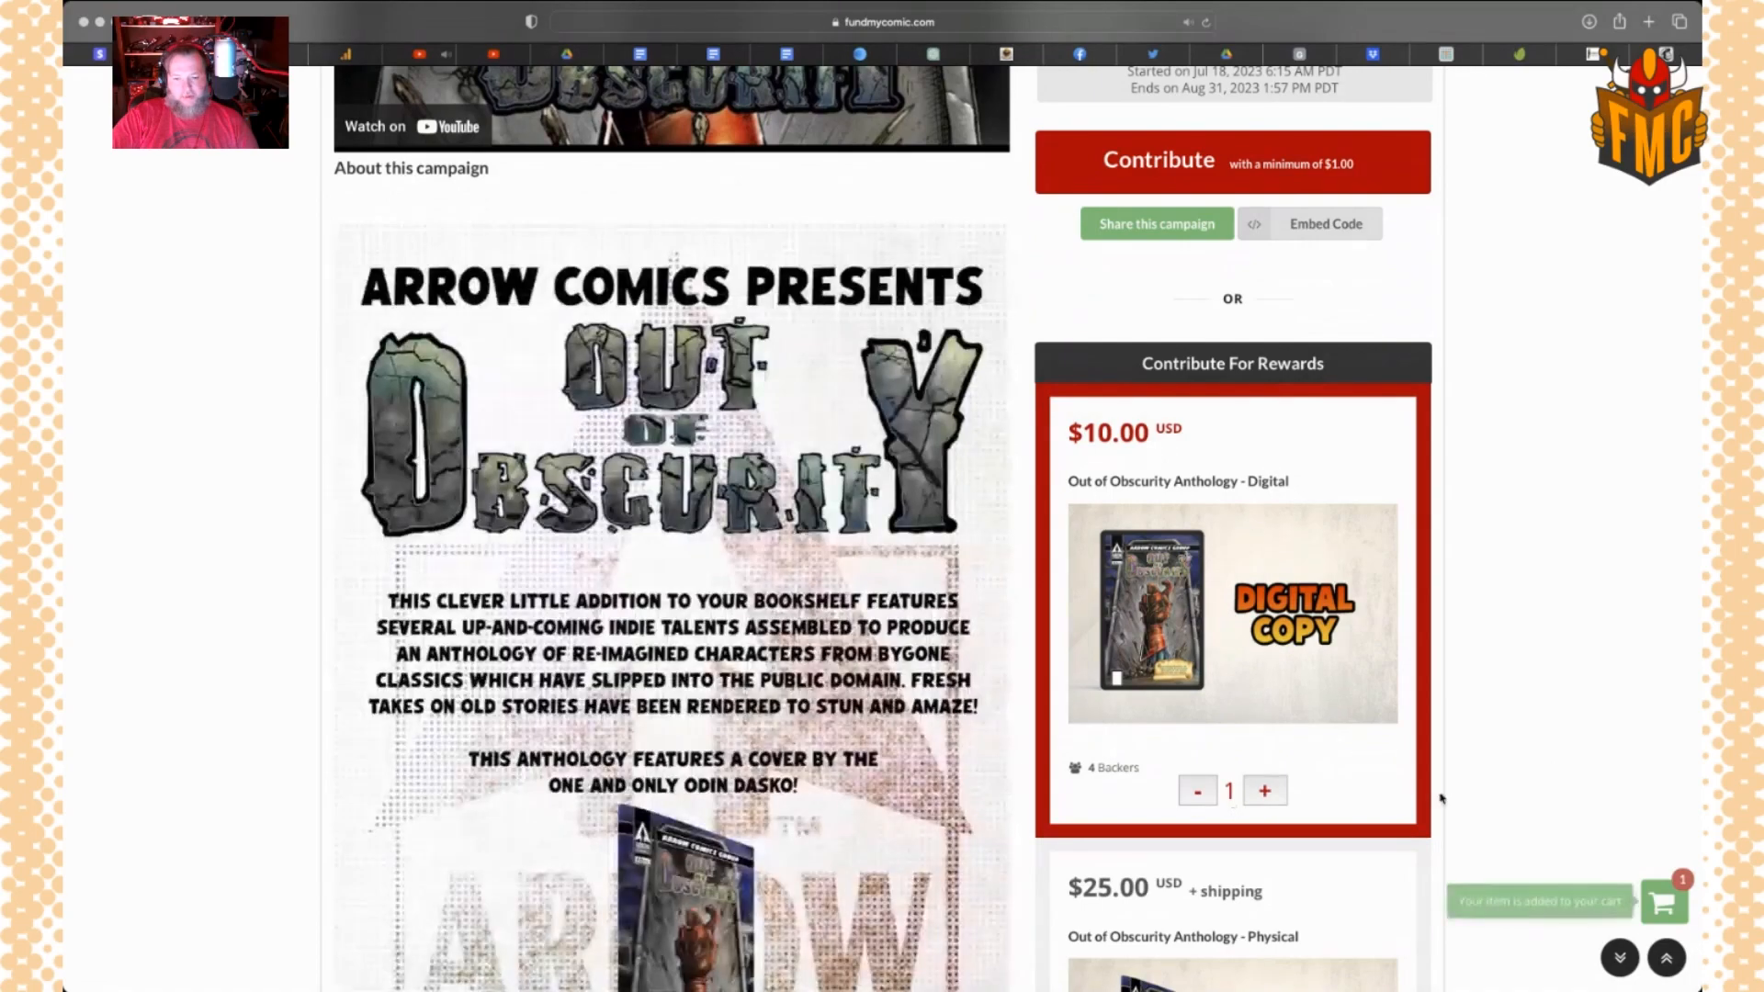
Add the $25.00 Out of Obscurity Anthology - Physical reward to the cart with a quantity of 3
{"action": "scroll", "coordinate": [1441, 799], "scroll_direction": "down", "scroll_amount": 1}
{"action": "scroll", "coordinate": [1440, 799], "scroll_direction": "down", "scroll_amount": 4}
{"action": "scroll", "coordinate": [1441, 798], "scroll_direction": "up", "scroll_amount": 2}
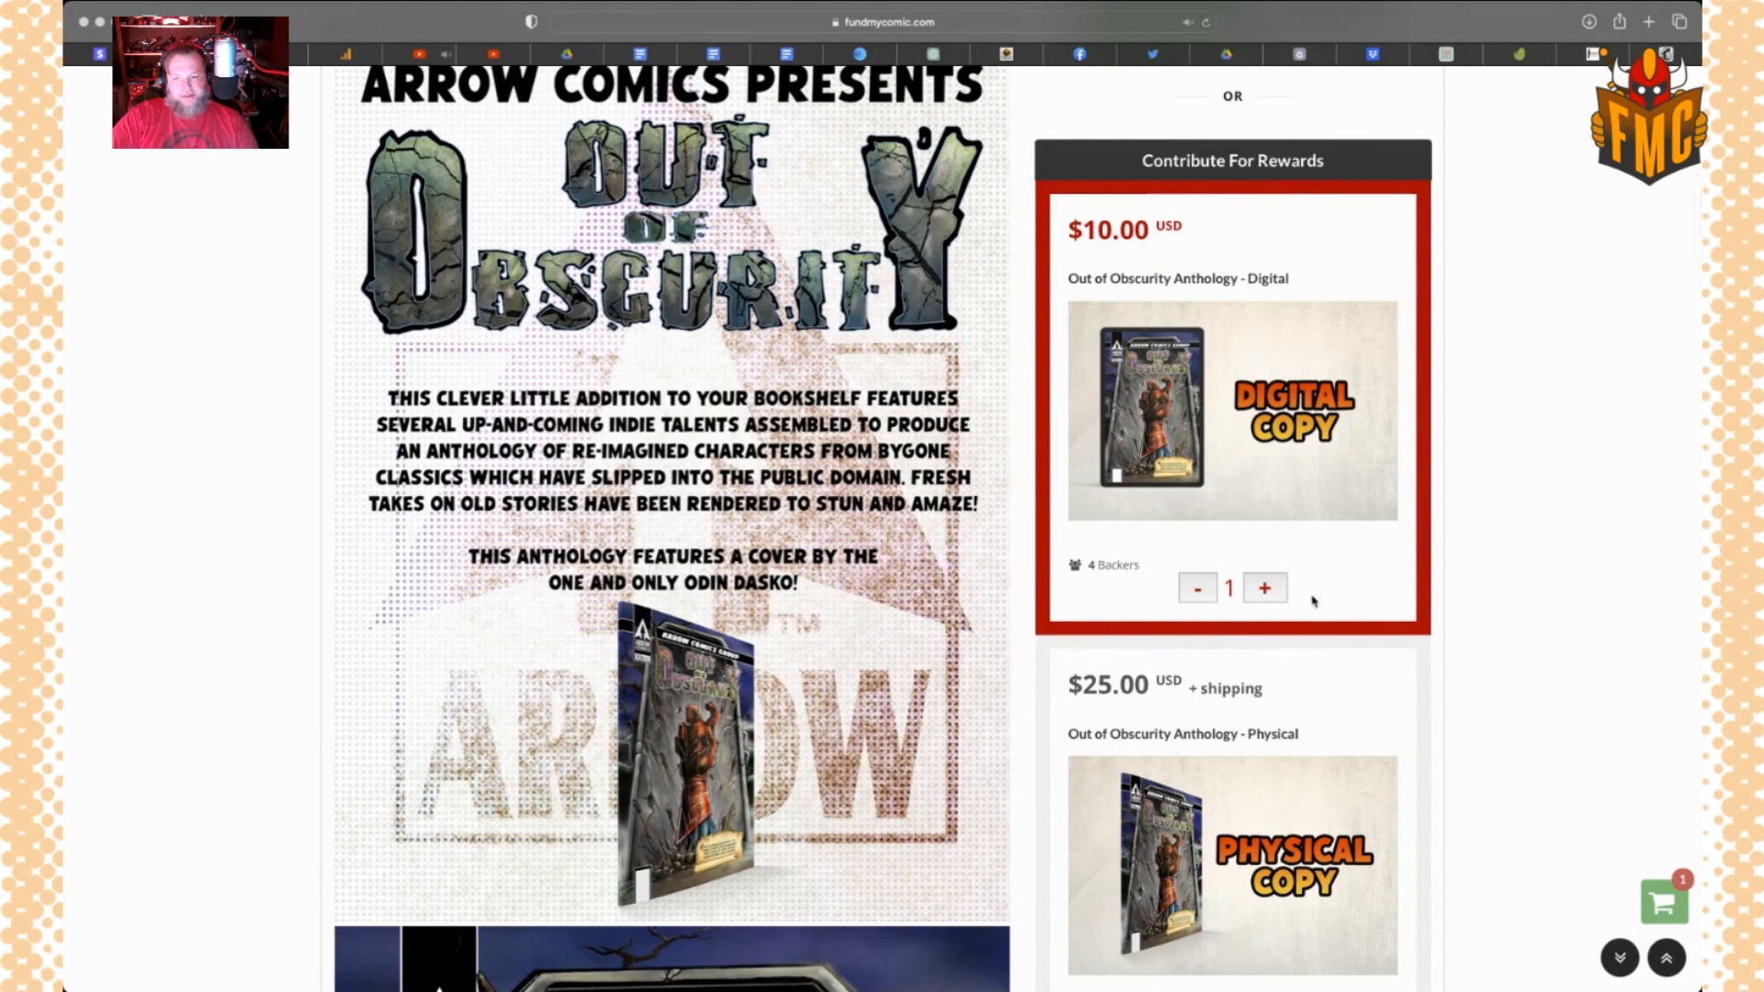
{"action": "scroll", "coordinate": [1389, 696], "scroll_direction": "down", "scroll_amount": 4}
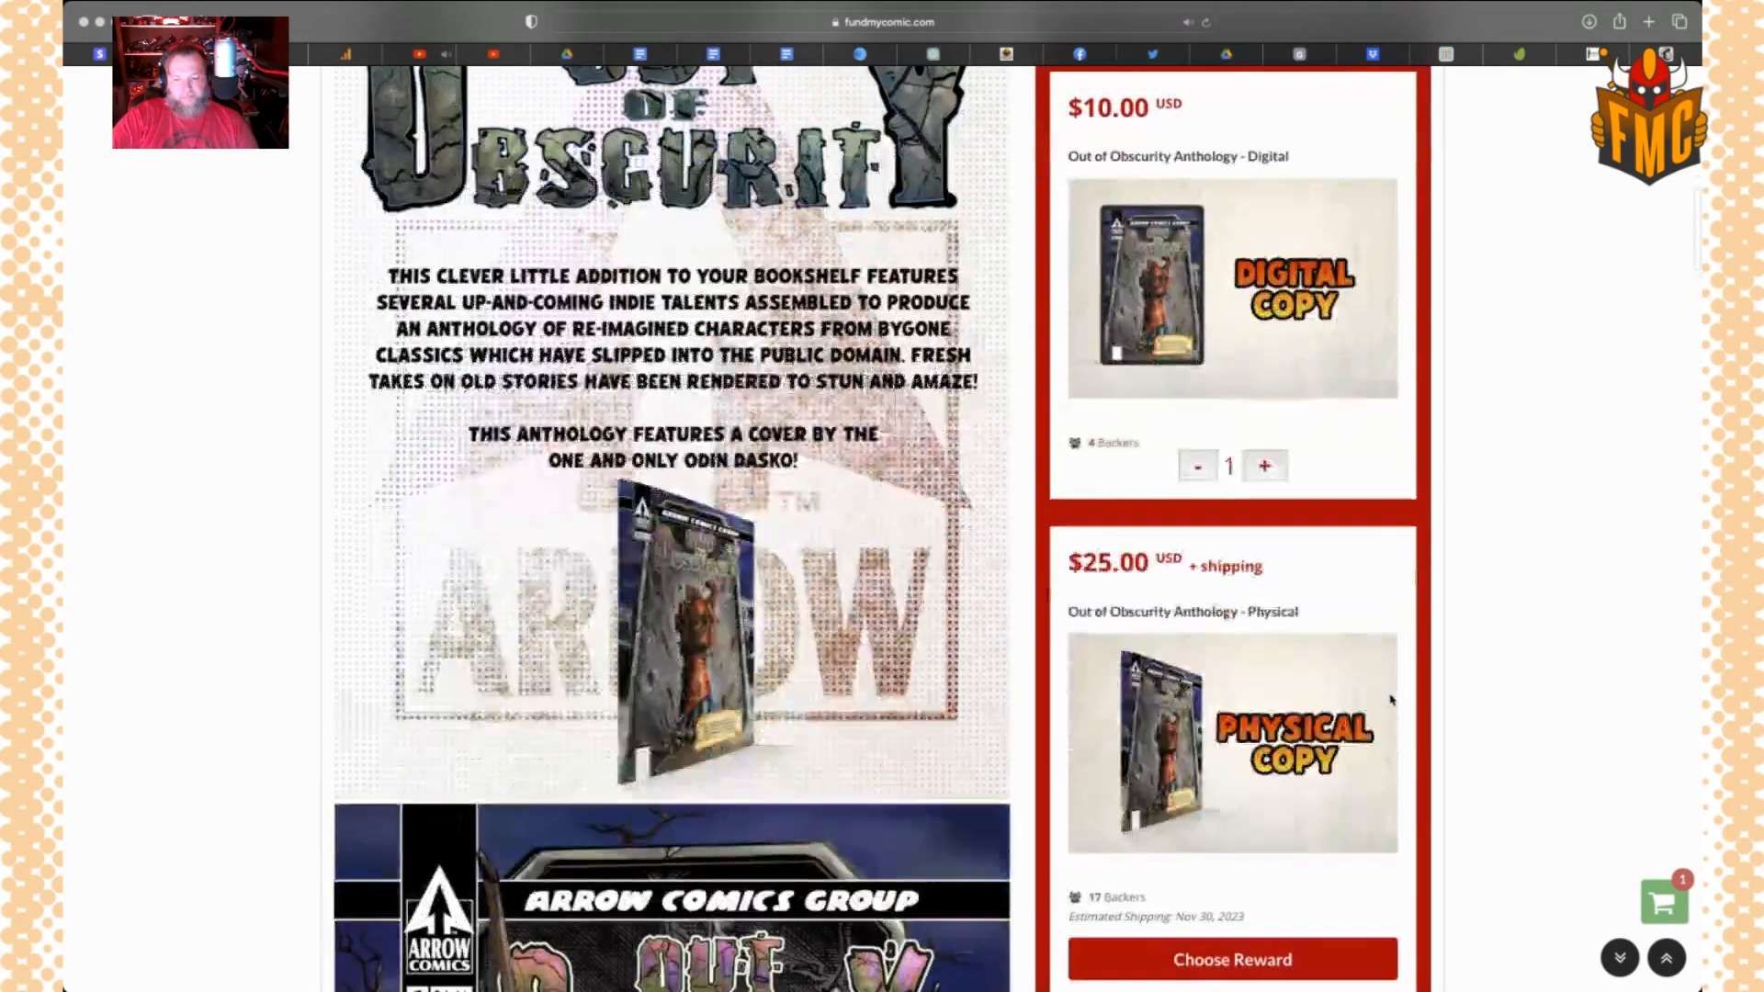
{"action": "scroll", "coordinate": [1389, 700], "scroll_direction": "down", "scroll_amount": 2}
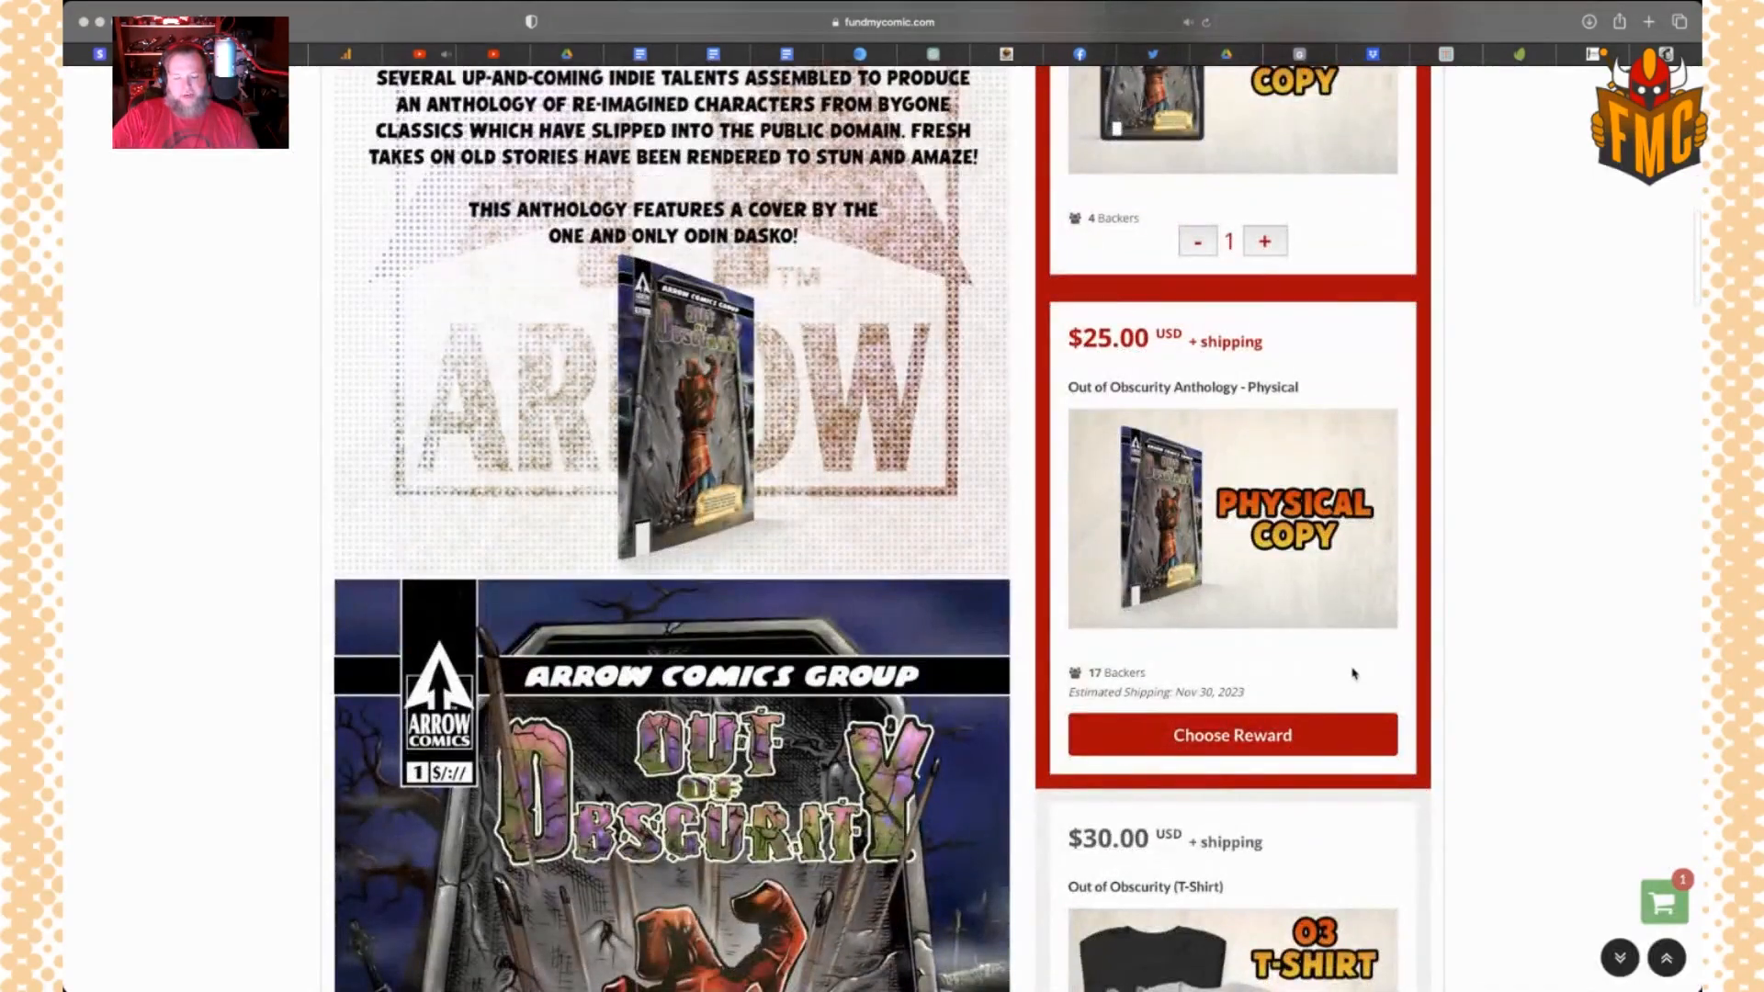
{"action": "scroll", "coordinate": [1353, 673], "scroll_direction": "down", "scroll_amount": 1}
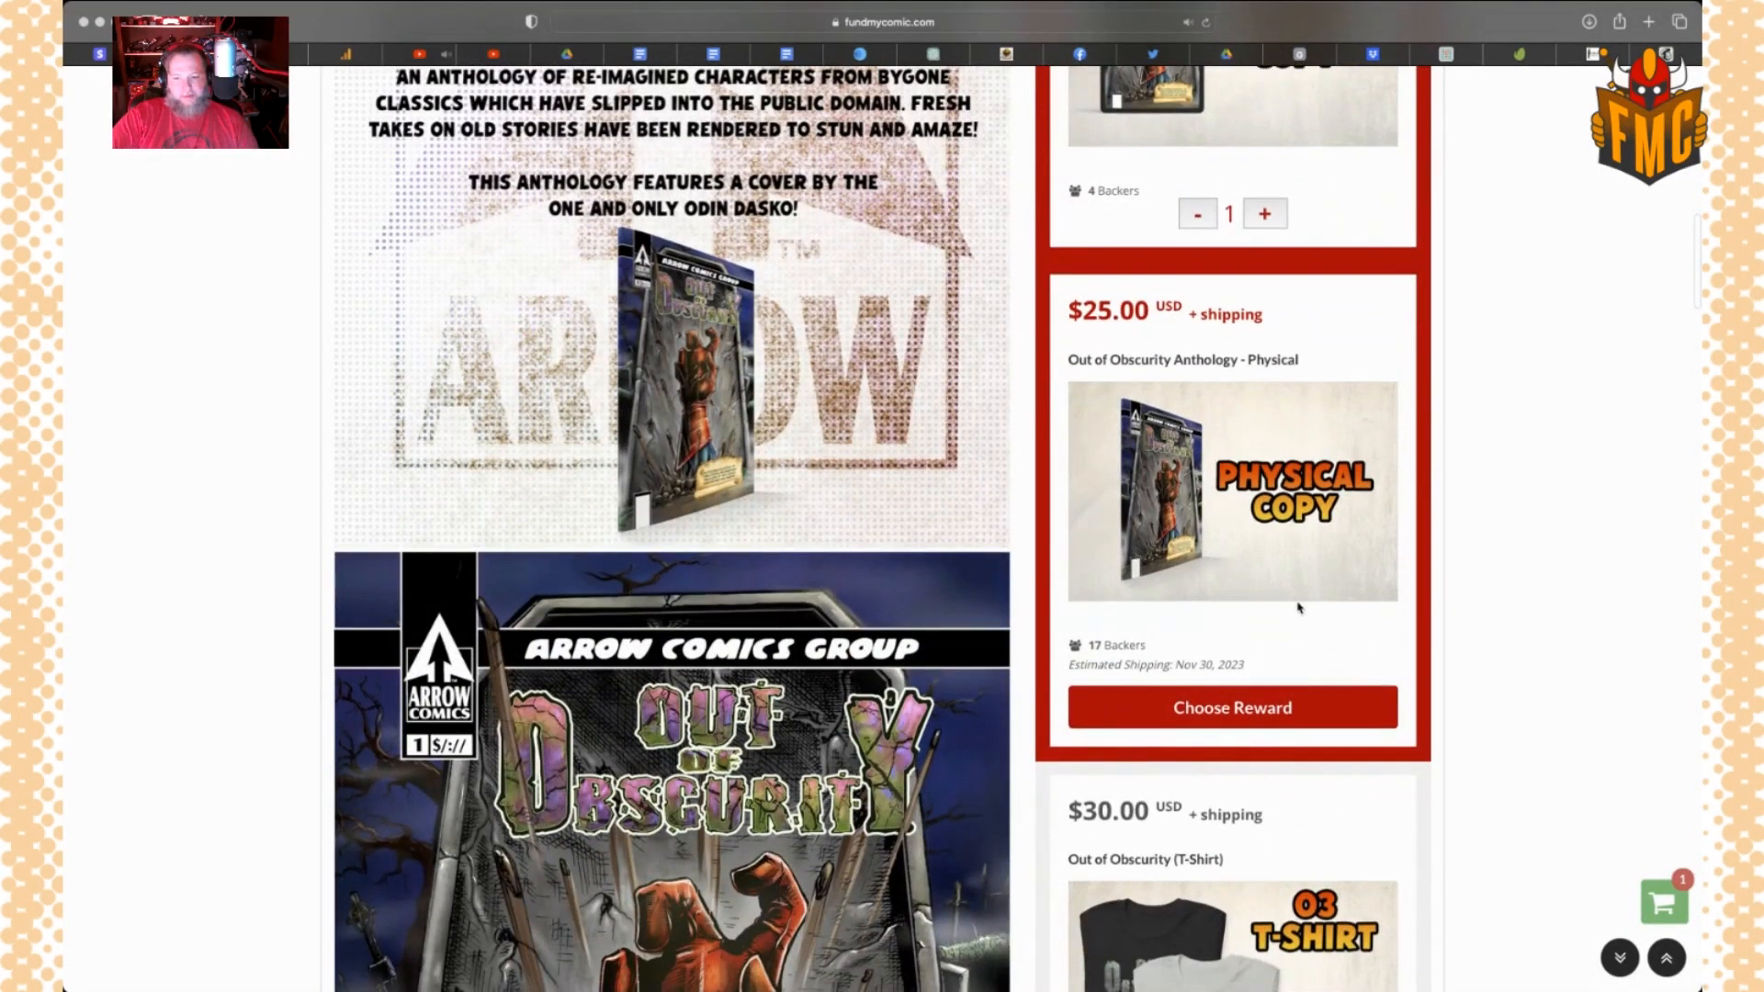
{"action": "left_click", "coordinate": [1251, 710]}
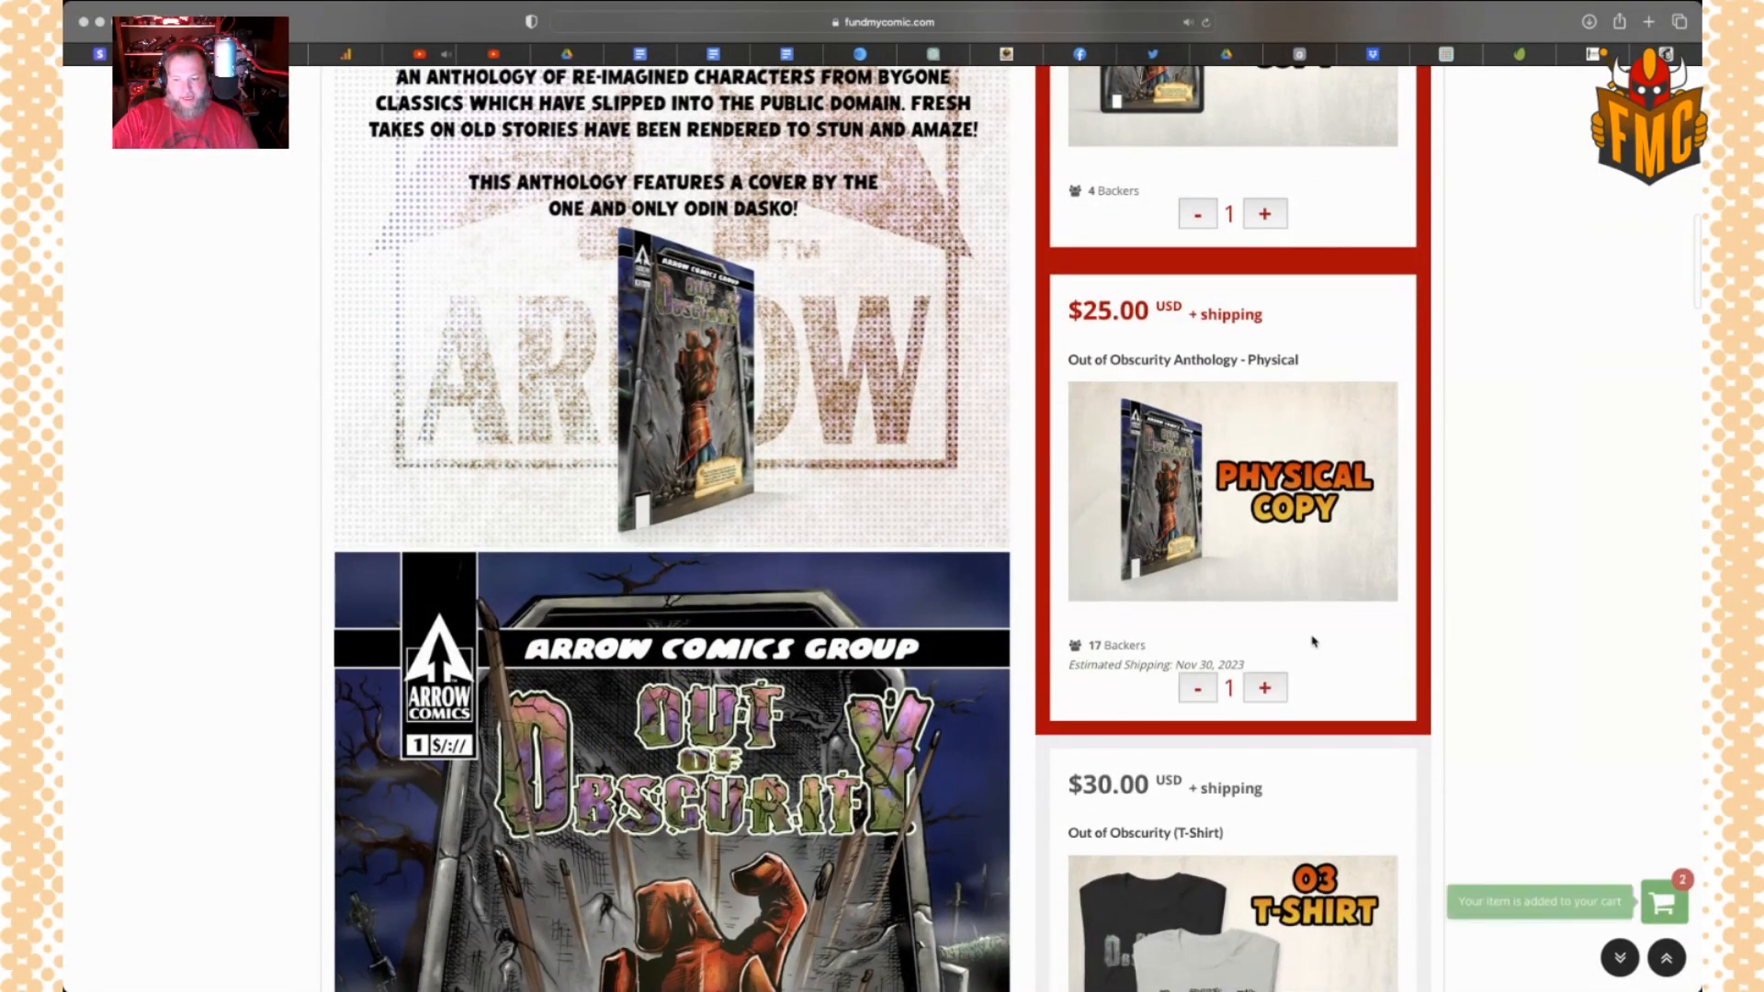
{"action": "left_click", "coordinate": [1265, 691]}
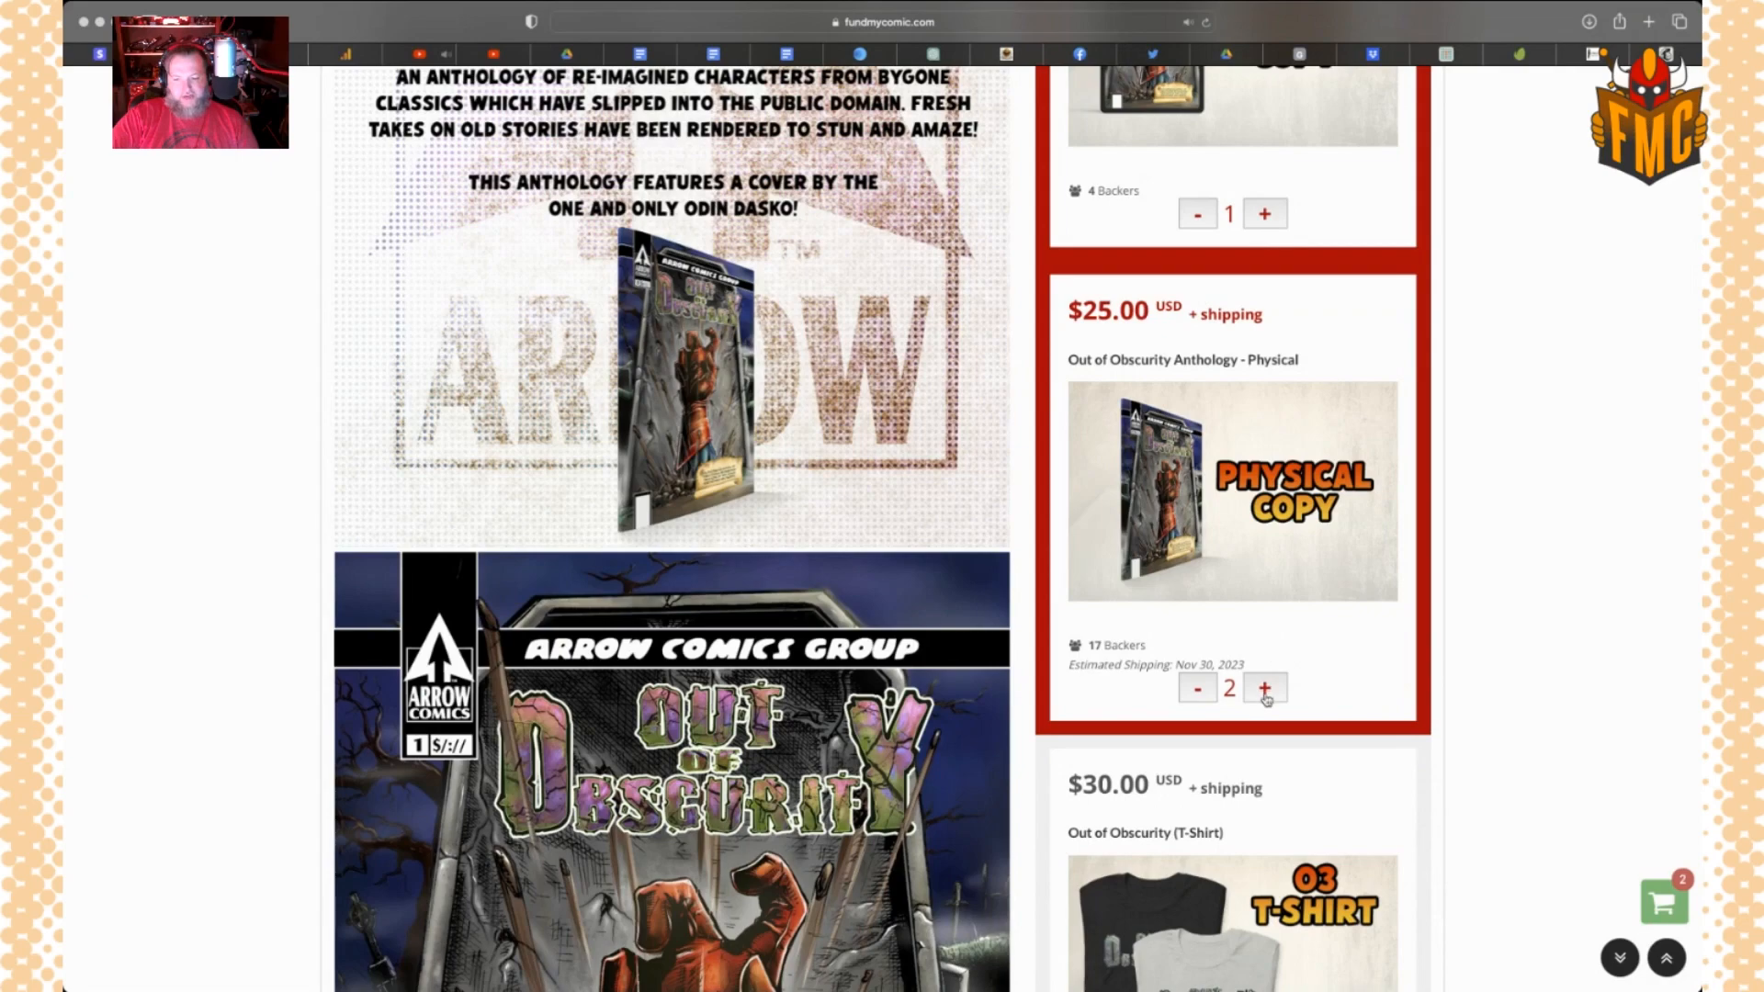
{"action": "left_click", "coordinate": [1264, 691]}
Add the $30.00 Out of Obscurity T-shirt to the cart in size XXL and color Dark Charcoal
{"action": "scroll", "coordinate": [1329, 663], "scroll_direction": "down", "scroll_amount": 7}
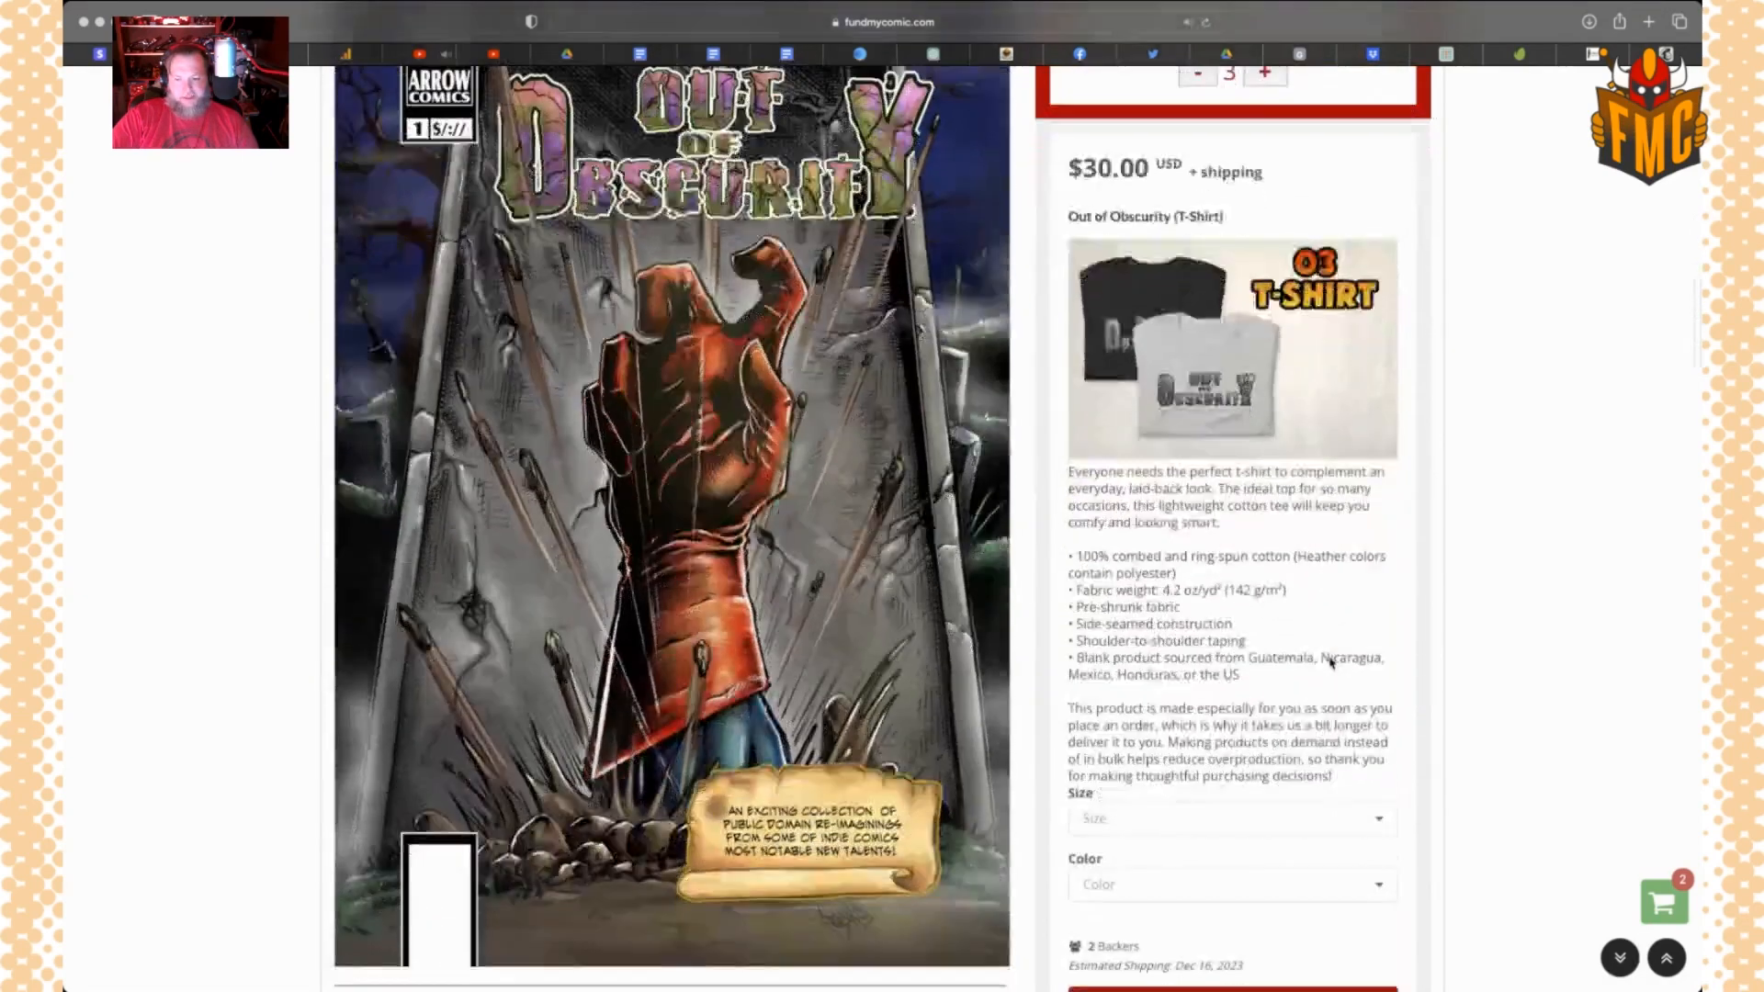
{"action": "scroll", "coordinate": [1329, 662], "scroll_direction": "down", "scroll_amount": 2}
{"action": "left_click", "coordinate": [1231, 714]}
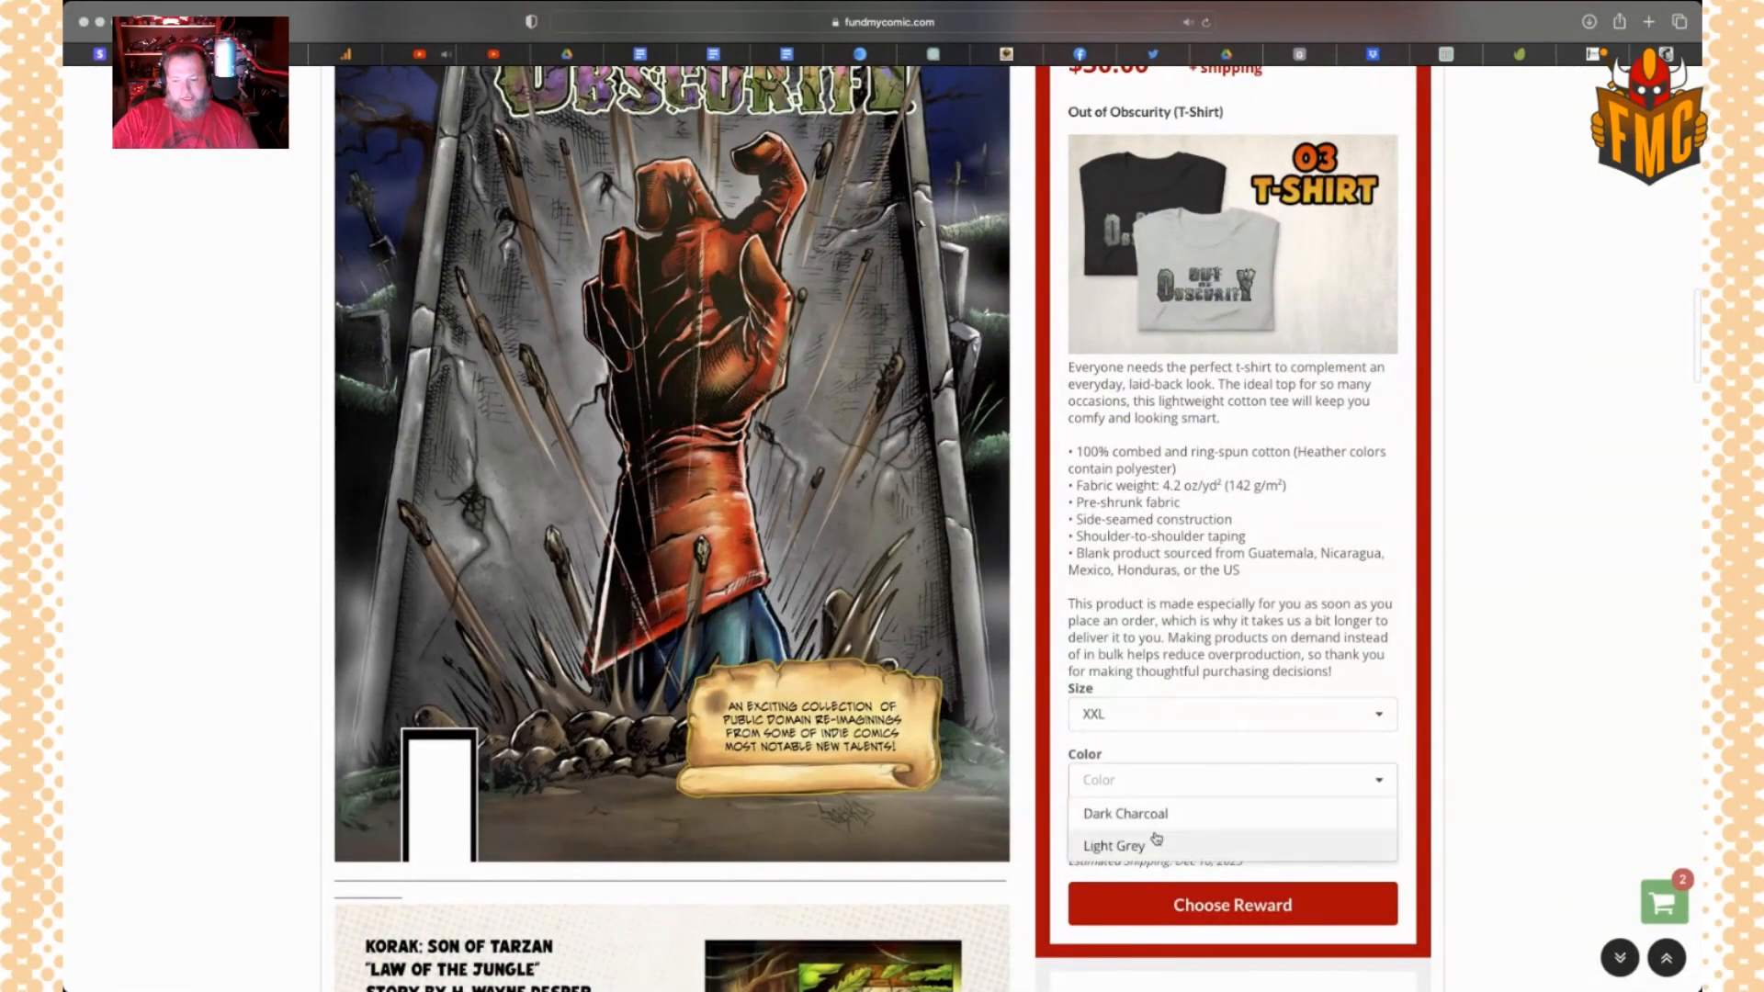
{"action": "left_click", "coordinate": [1130, 808]}
{"action": "scroll", "coordinate": [1249, 698], "scroll_direction": "down", "scroll_amount": 3}
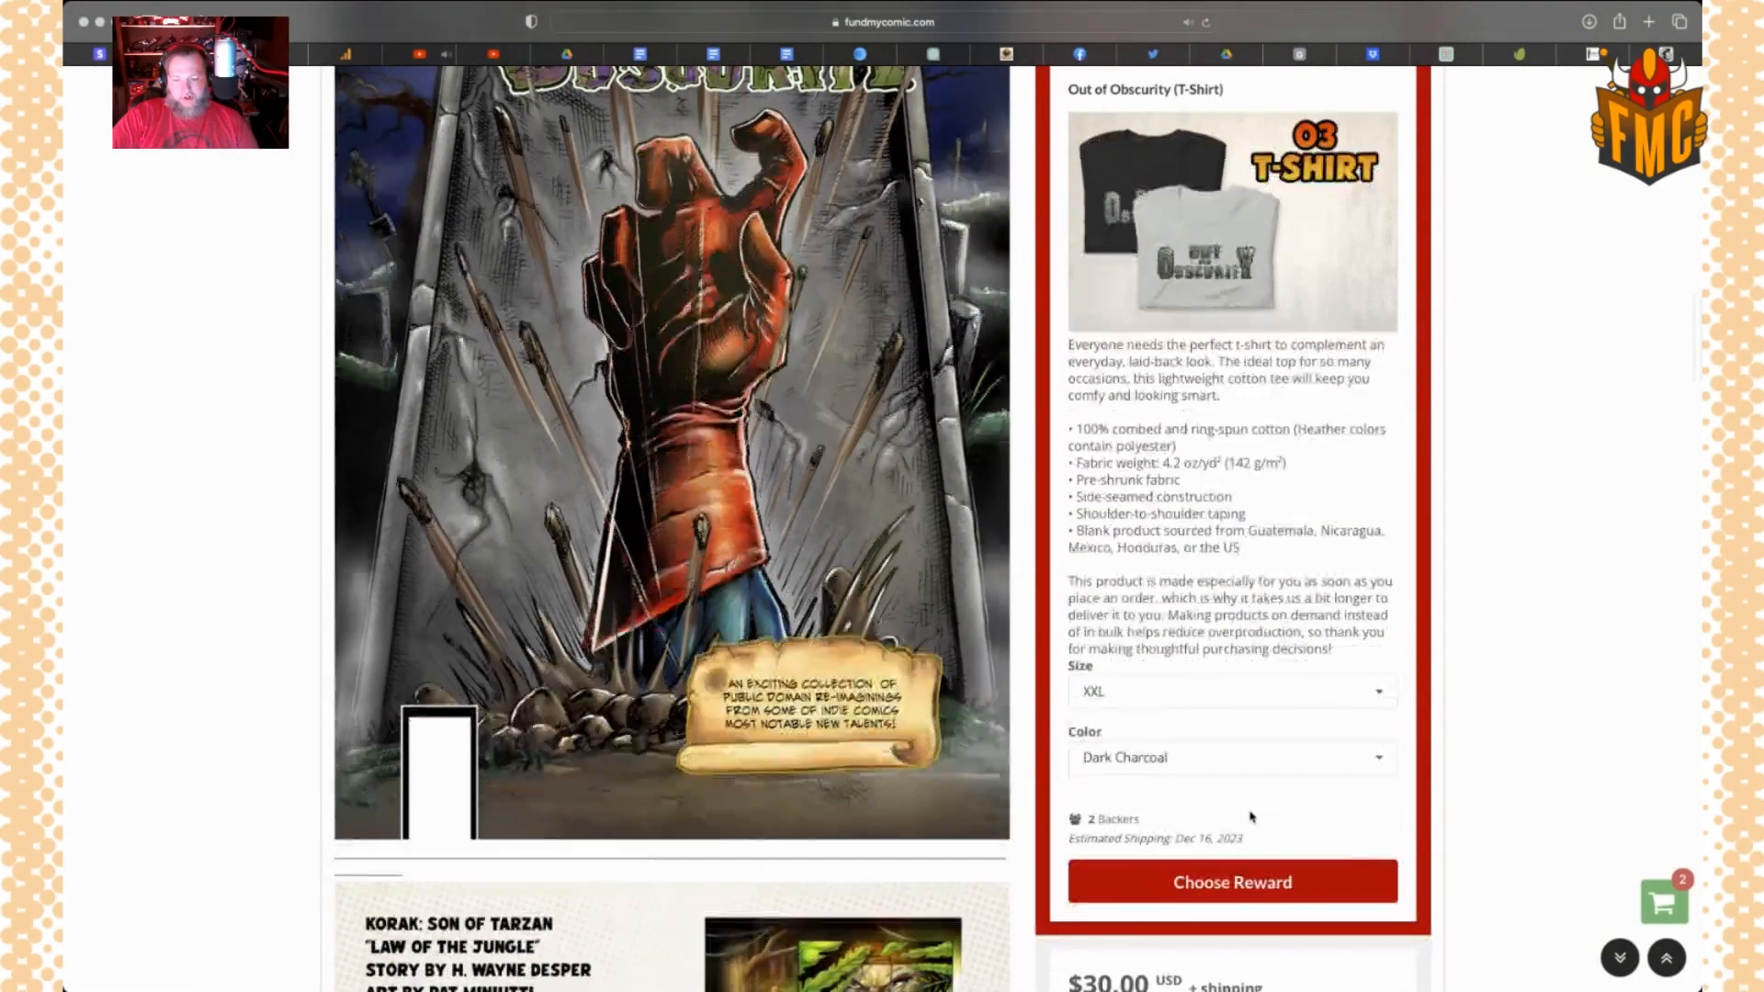
{"action": "left_click", "coordinate": [1250, 698]}
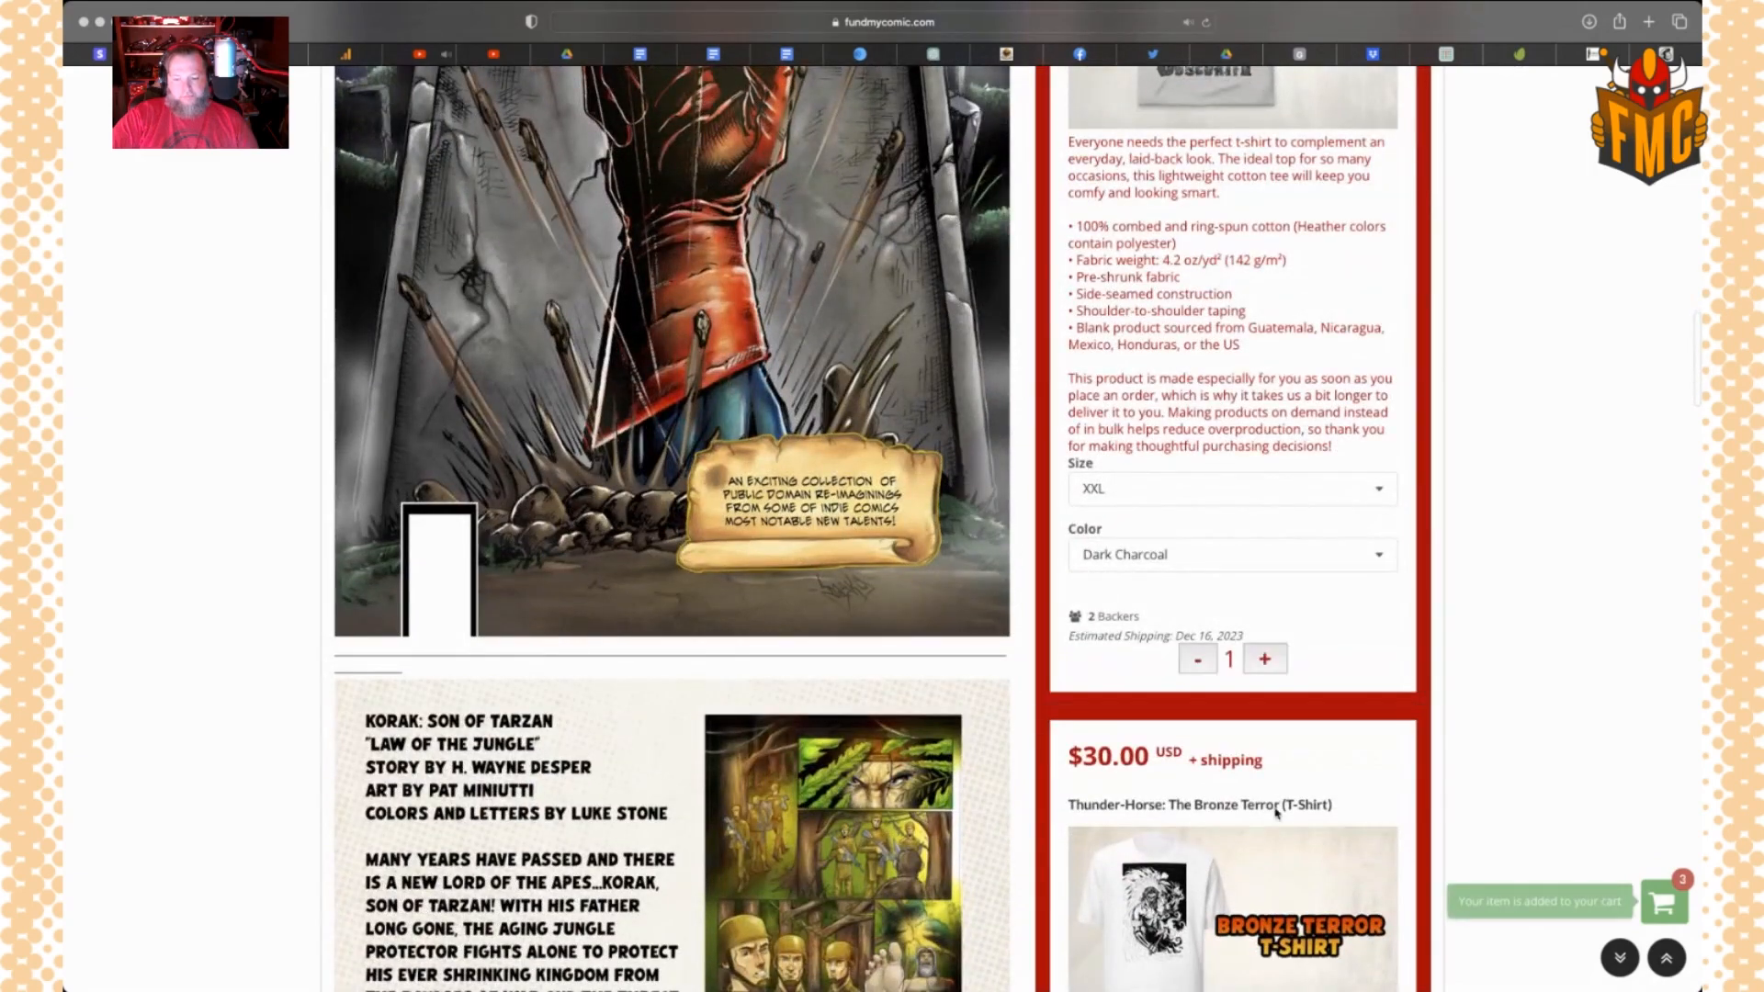
Look through the remaining reward tiers, including the $175.00 commissions, and recheck the rewards already chosen
{"action": "scroll", "coordinate": [1263, 754], "scroll_direction": "down", "scroll_amount": 8}
{"action": "scroll", "coordinate": [1275, 813], "scroll_direction": "down", "scroll_amount": 6}
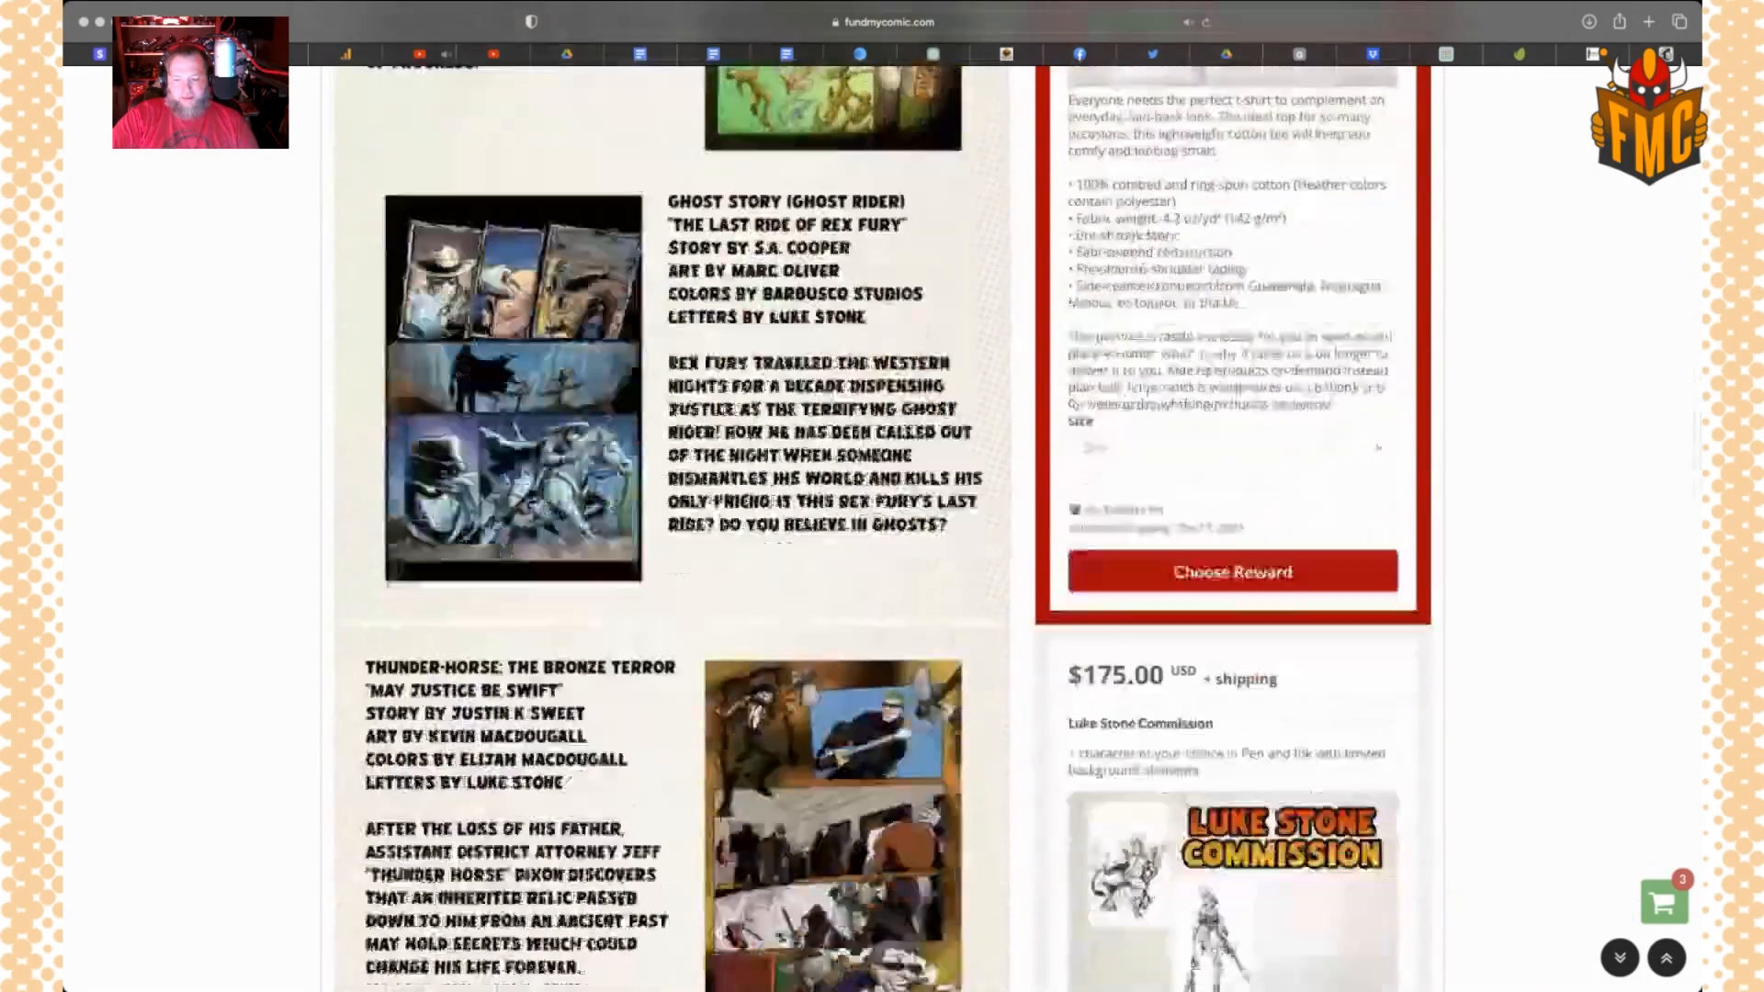
{"action": "scroll", "coordinate": [1275, 813], "scroll_direction": "down", "scroll_amount": 1}
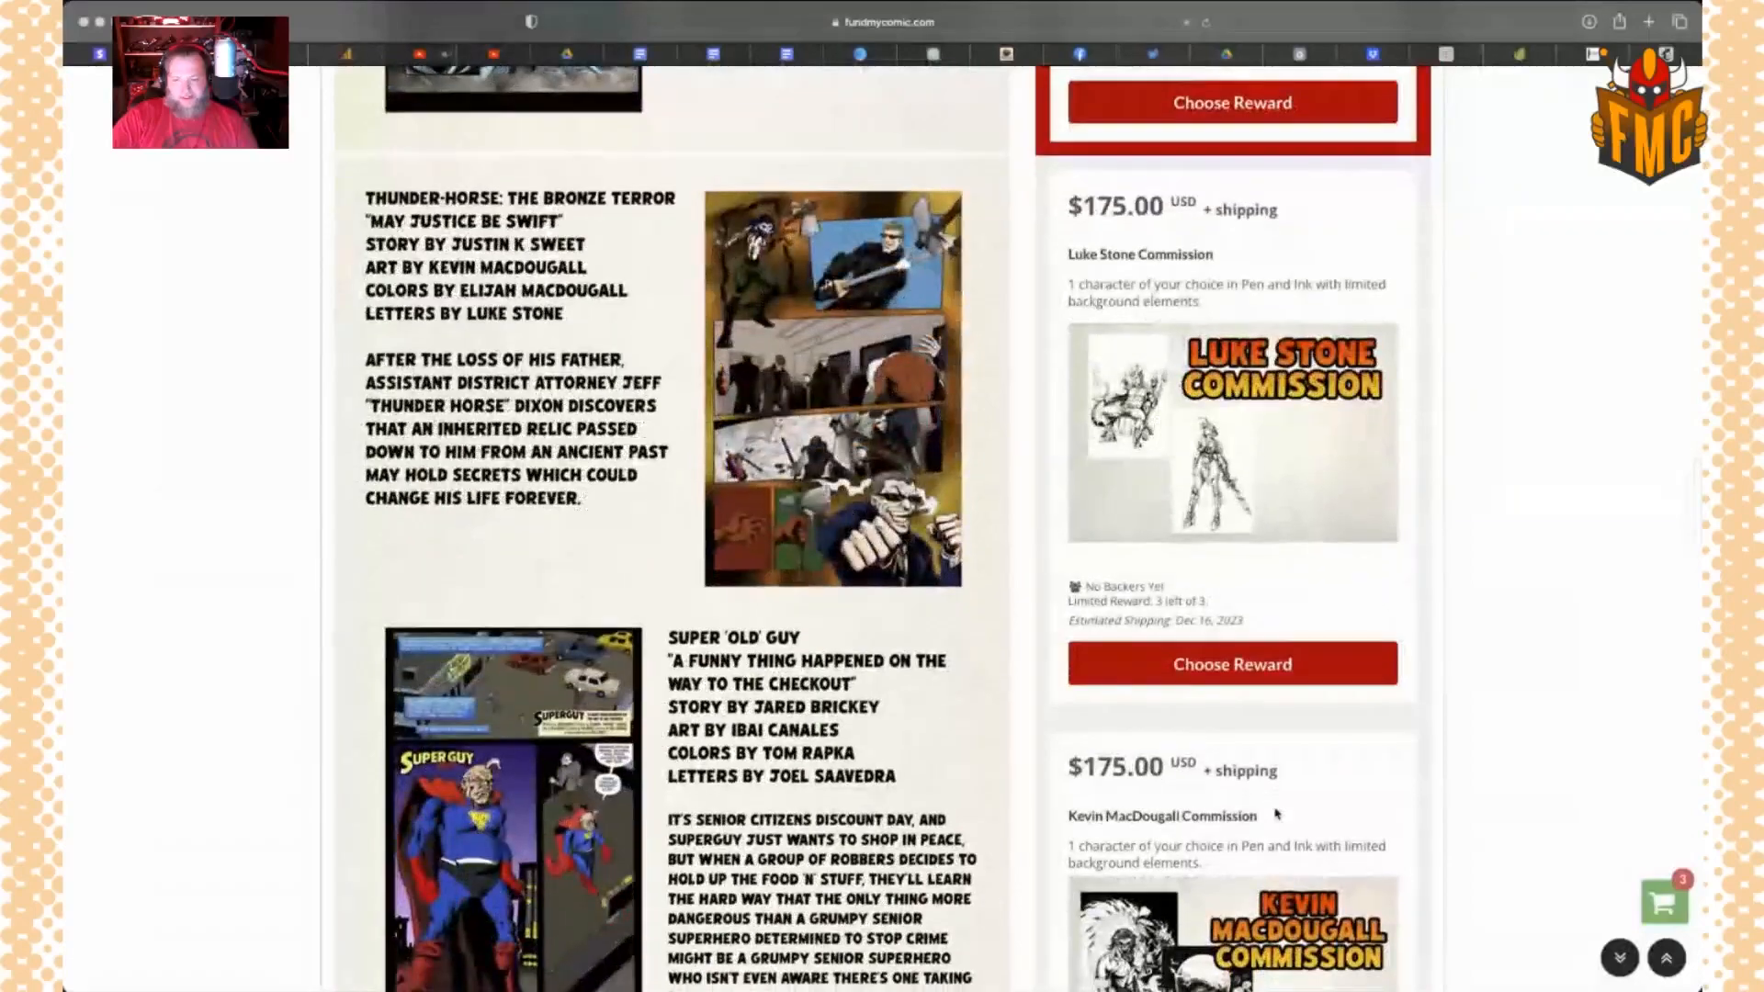
{"action": "scroll", "coordinate": [1275, 813], "scroll_direction": "down", "scroll_amount": 2}
{"action": "scroll", "coordinate": [1275, 814], "scroll_direction": "down", "scroll_amount": 1}
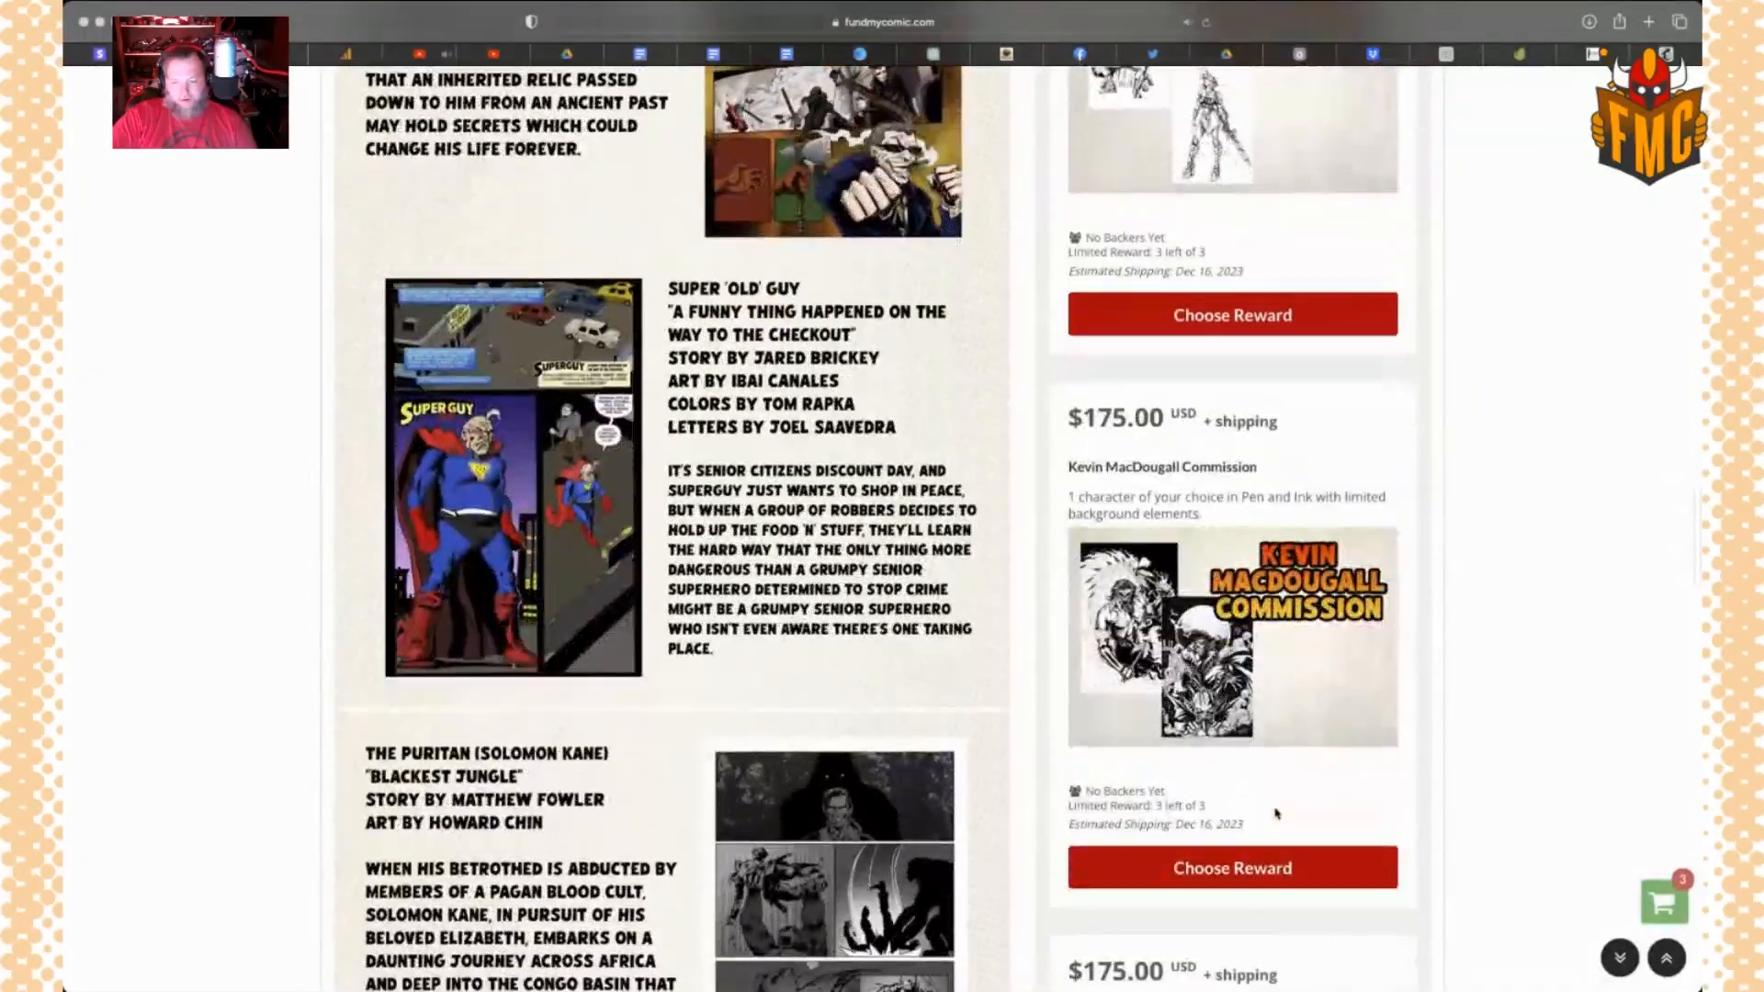
{"action": "scroll", "coordinate": [1276, 813], "scroll_direction": "up", "scroll_amount": 6}
{"action": "scroll", "coordinate": [1275, 813], "scroll_direction": "up", "scroll_amount": 15}
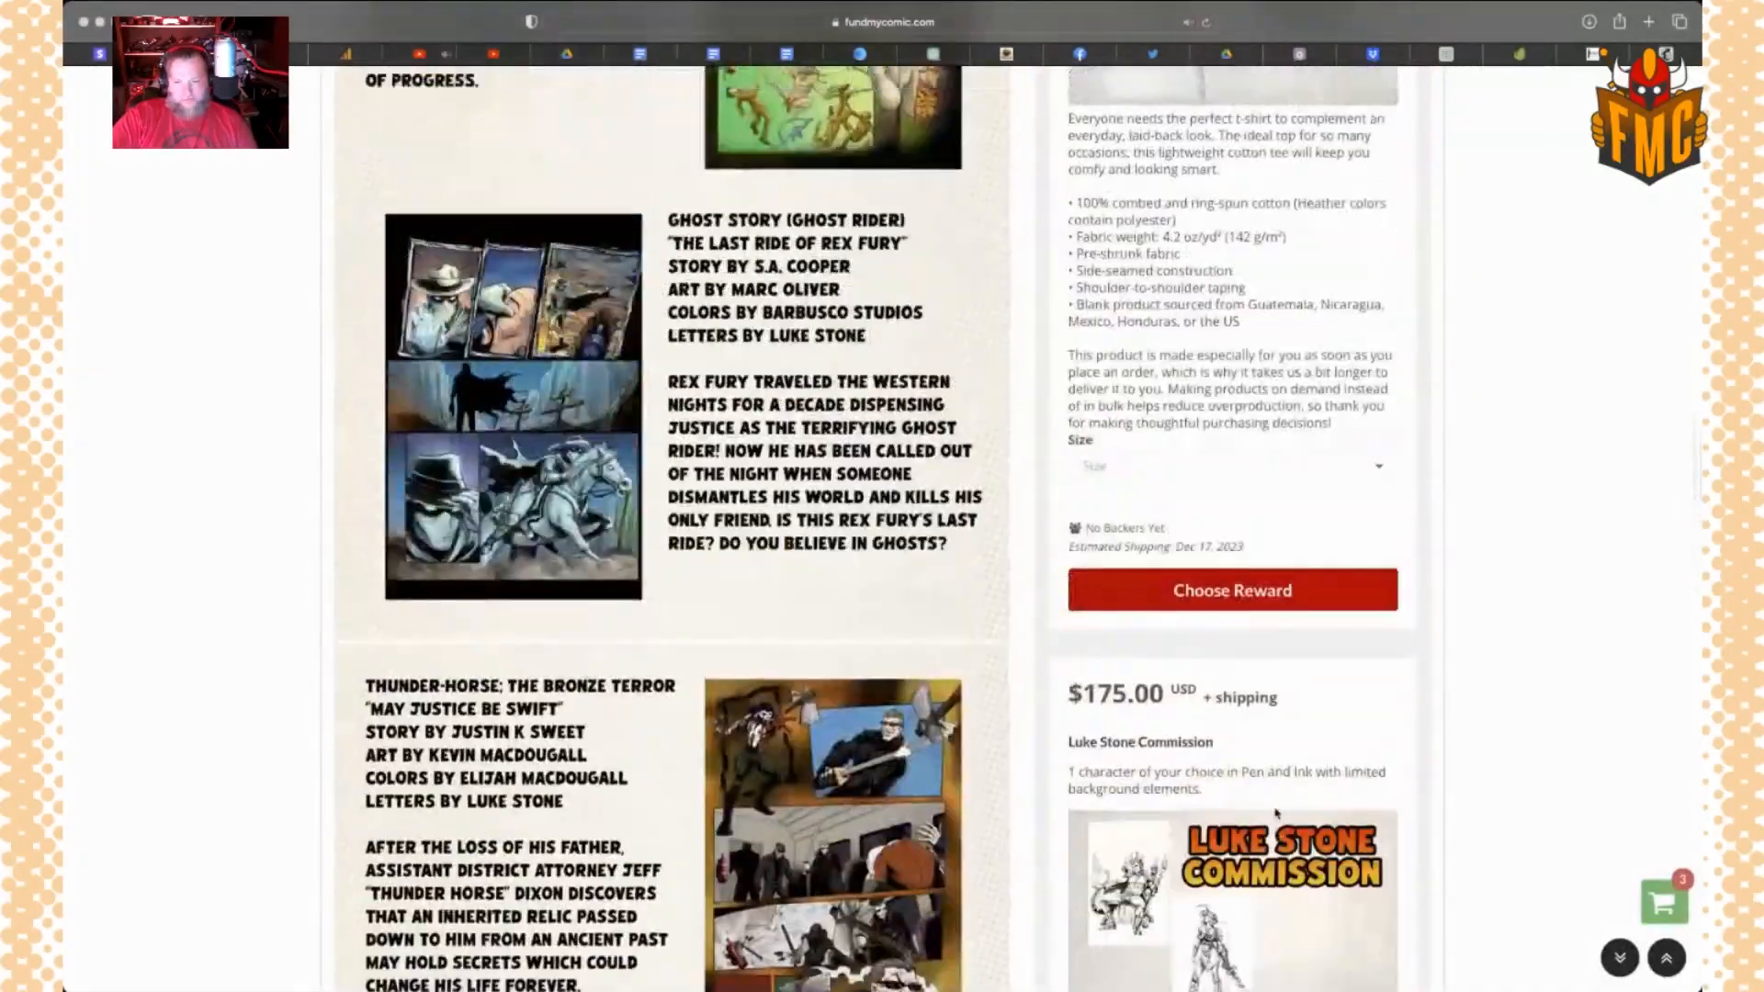
{"action": "scroll", "coordinate": [1276, 814], "scroll_direction": "up", "scroll_amount": 7}
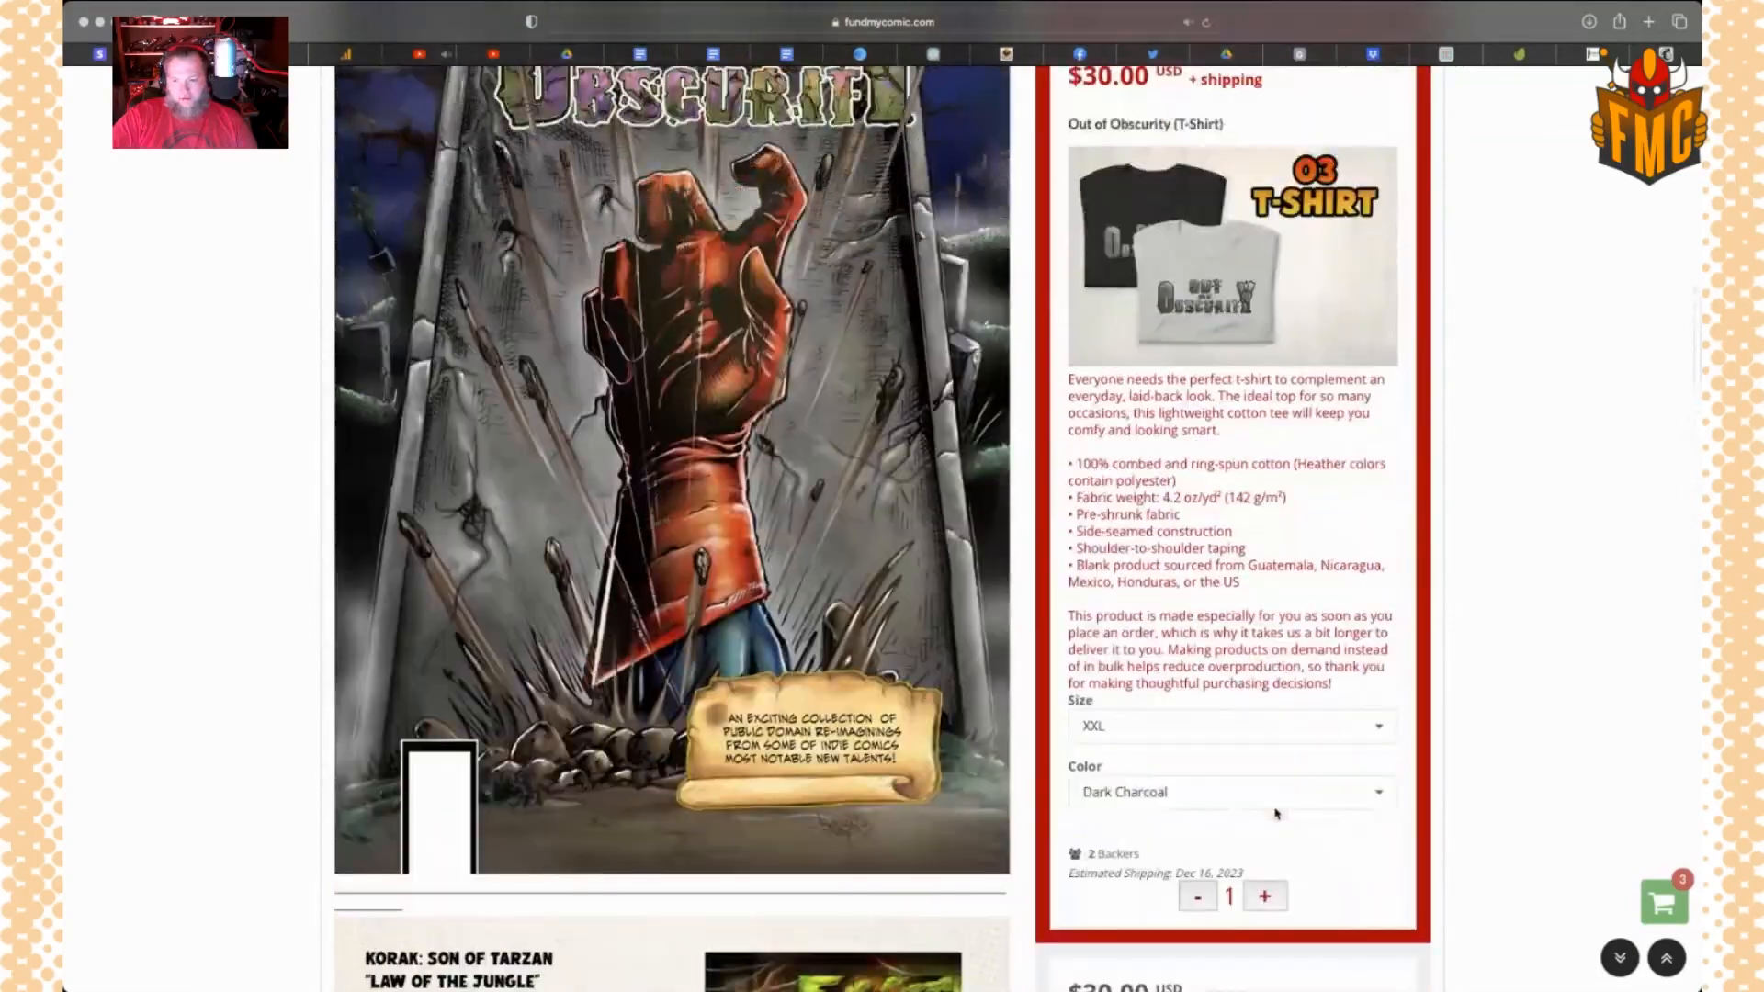
{"action": "scroll", "coordinate": [1275, 813], "scroll_direction": "up", "scroll_amount": 7}
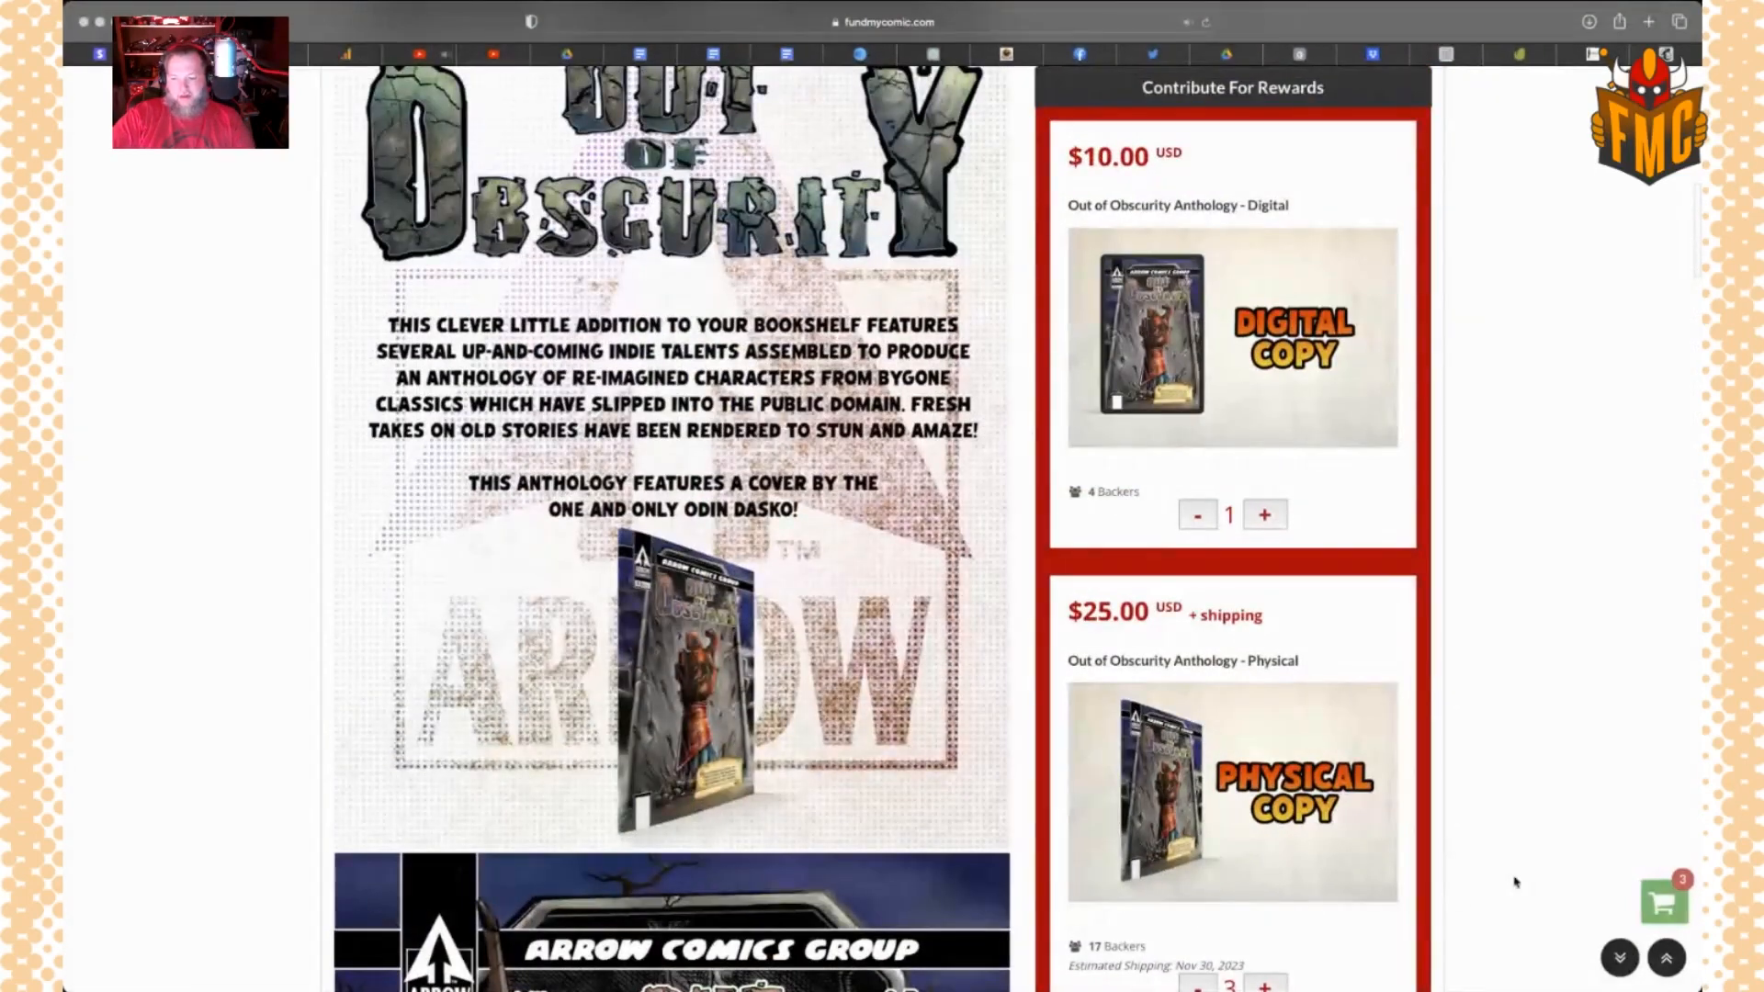
{"action": "scroll", "coordinate": [1521, 880], "scroll_direction": "up", "scroll_amount": 1}
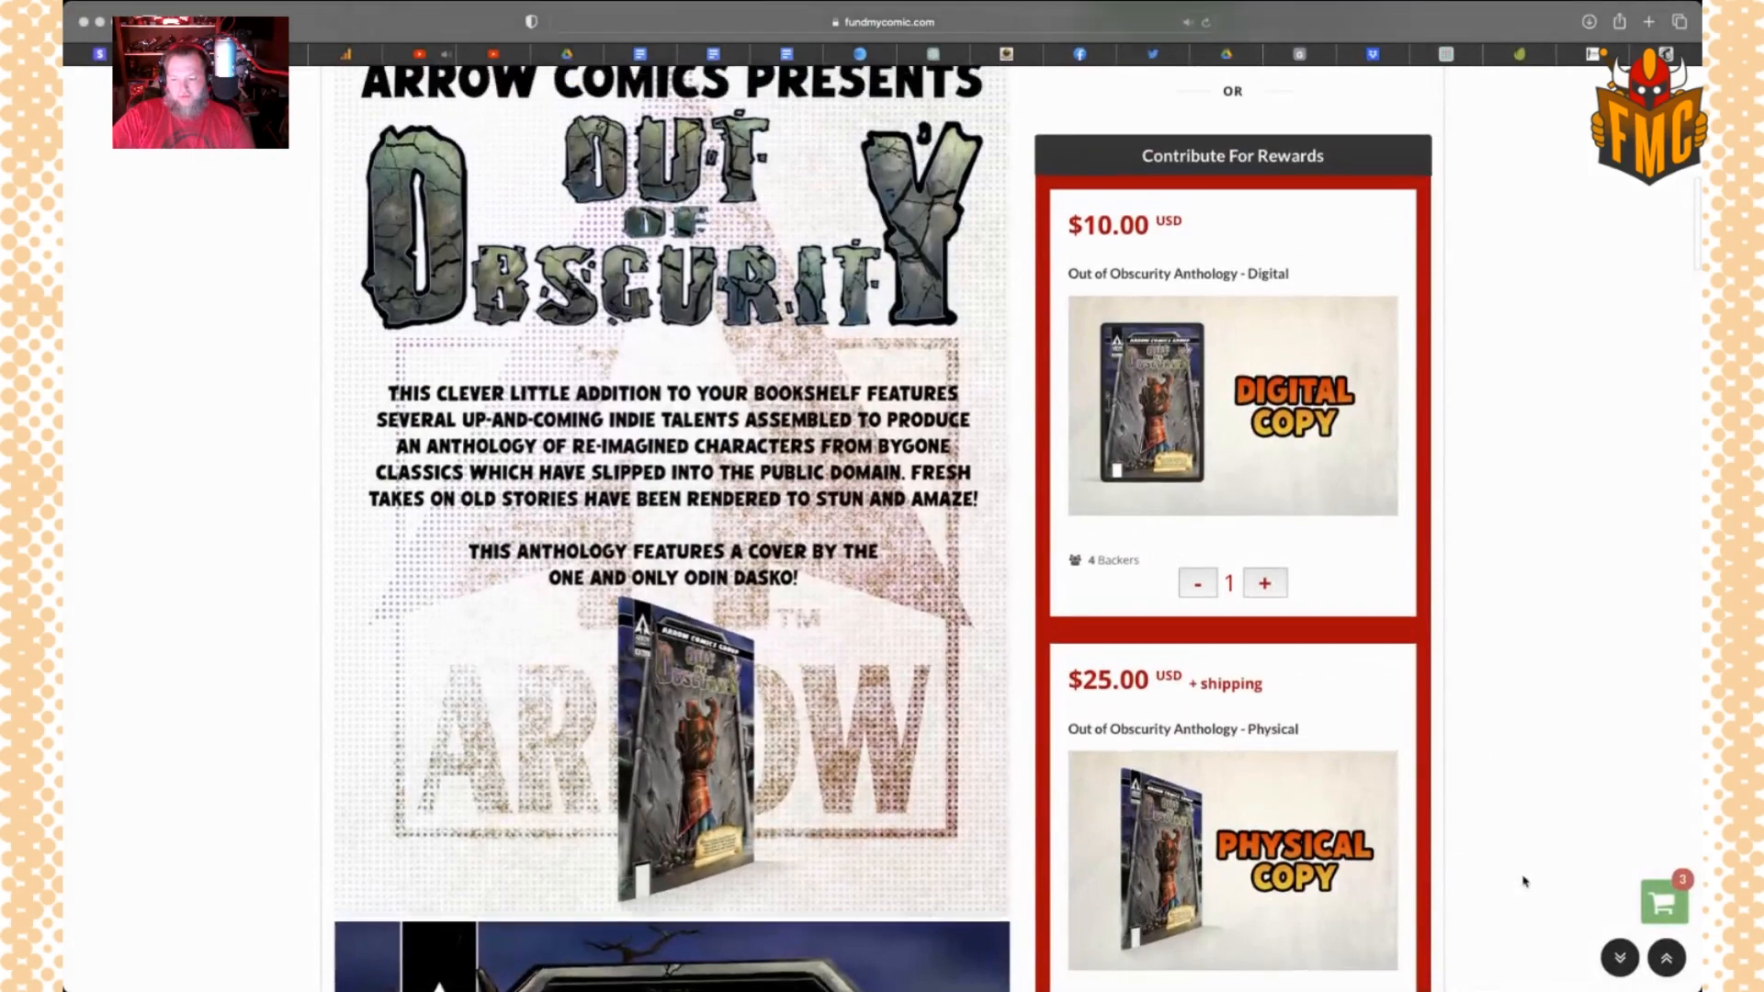
Open the cart's contribution summary and choose to leave no website tip
{"action": "left_click", "coordinate": [1671, 905]}
{"action": "scroll", "coordinate": [1471, 634], "scroll_direction": "up", "scroll_amount": 10}
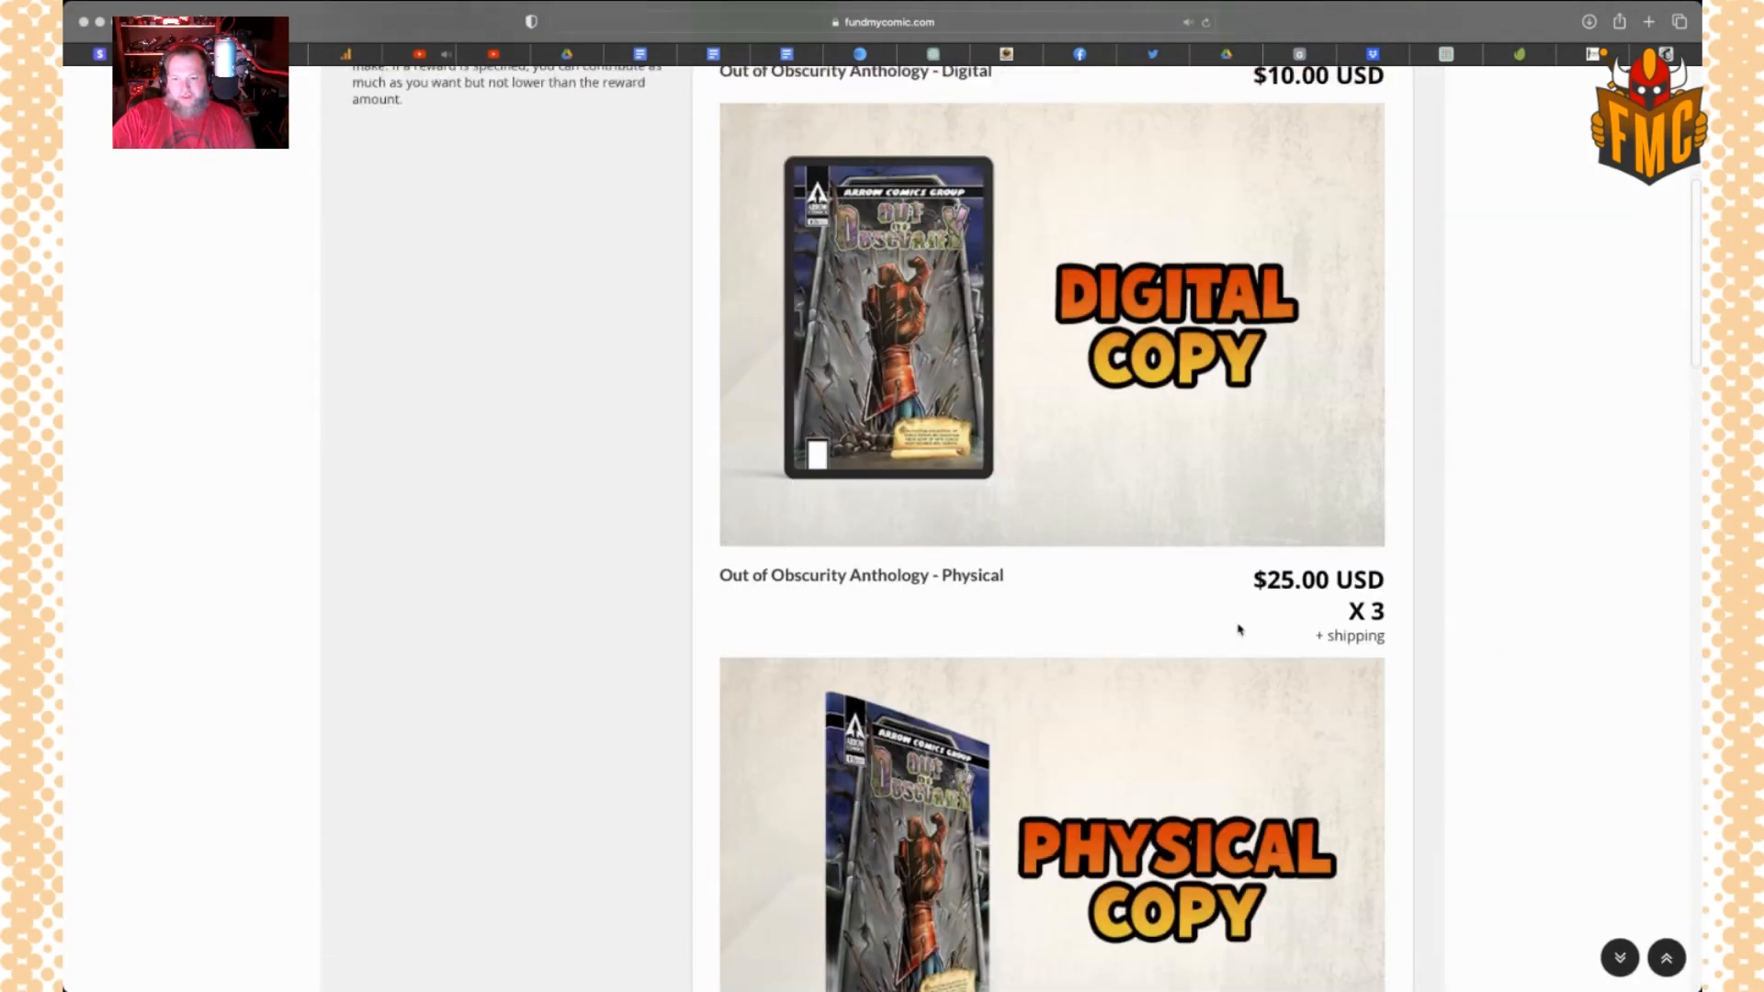
{"action": "scroll", "coordinate": [1237, 631], "scroll_direction": "up", "scroll_amount": 6}
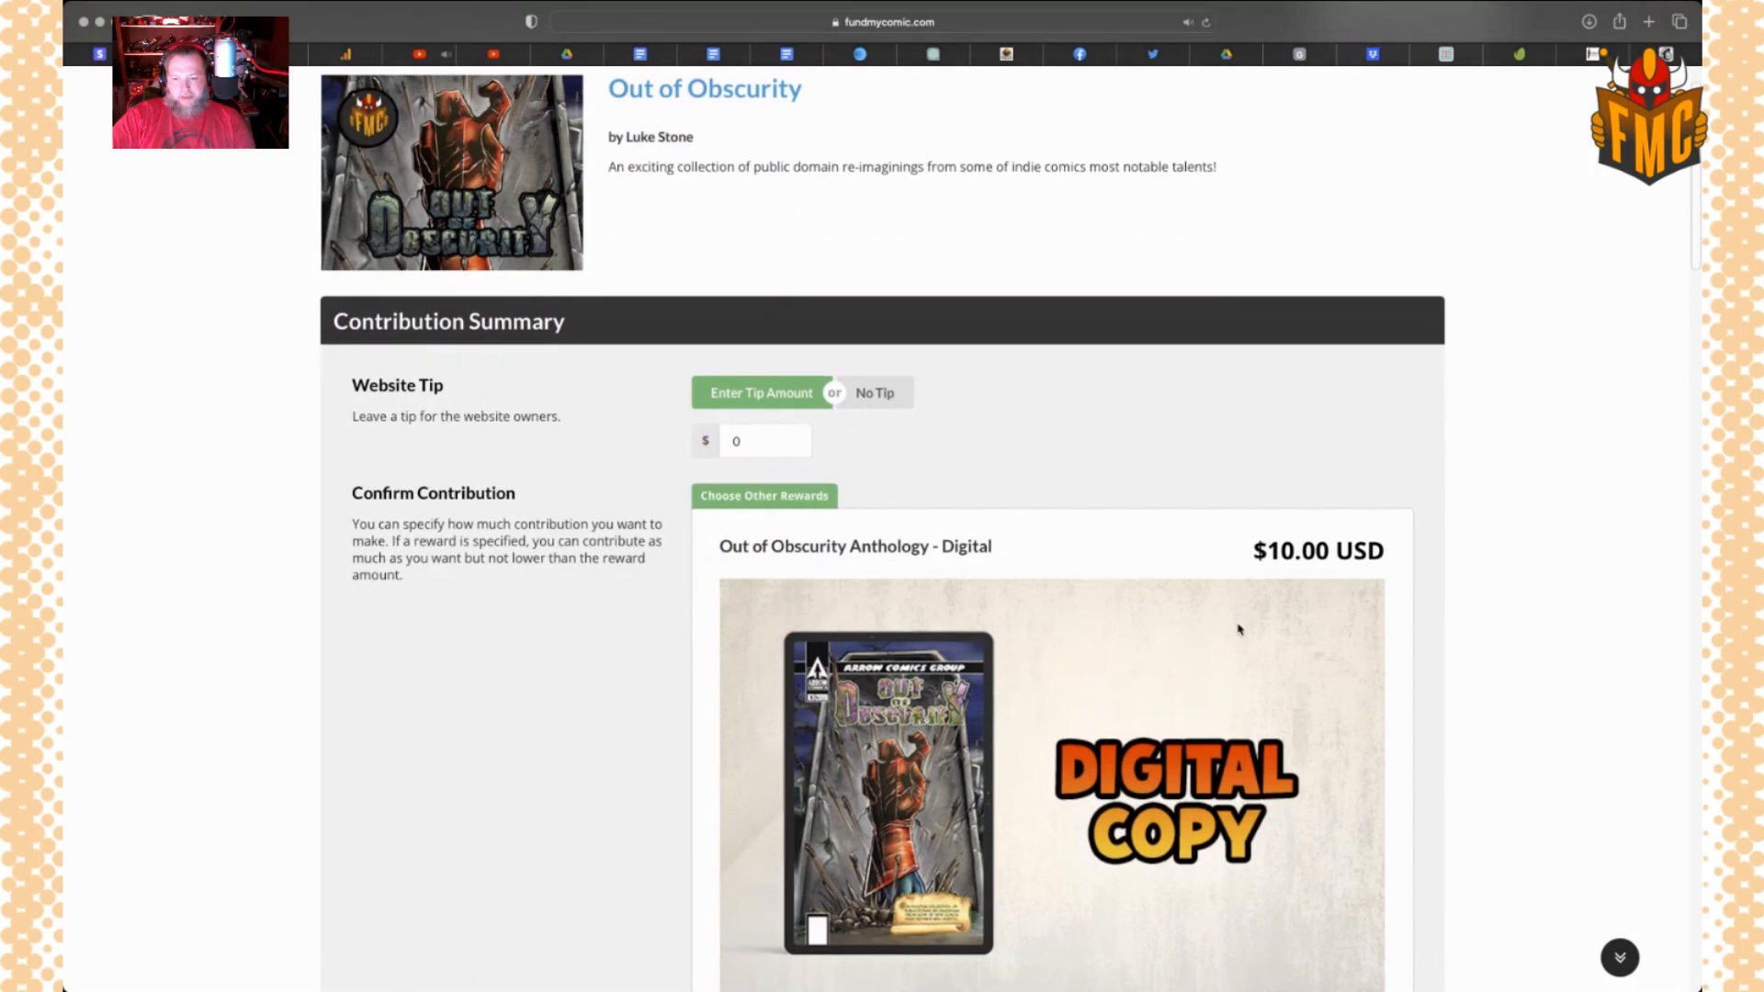
{"action": "left_click", "coordinate": [896, 397]}
Review the selected rewards, their quantities and options, and the coupon, message and payment sections of the contribution summary
{"action": "scroll", "coordinate": [1091, 611], "scroll_direction": "down", "scroll_amount": 4}
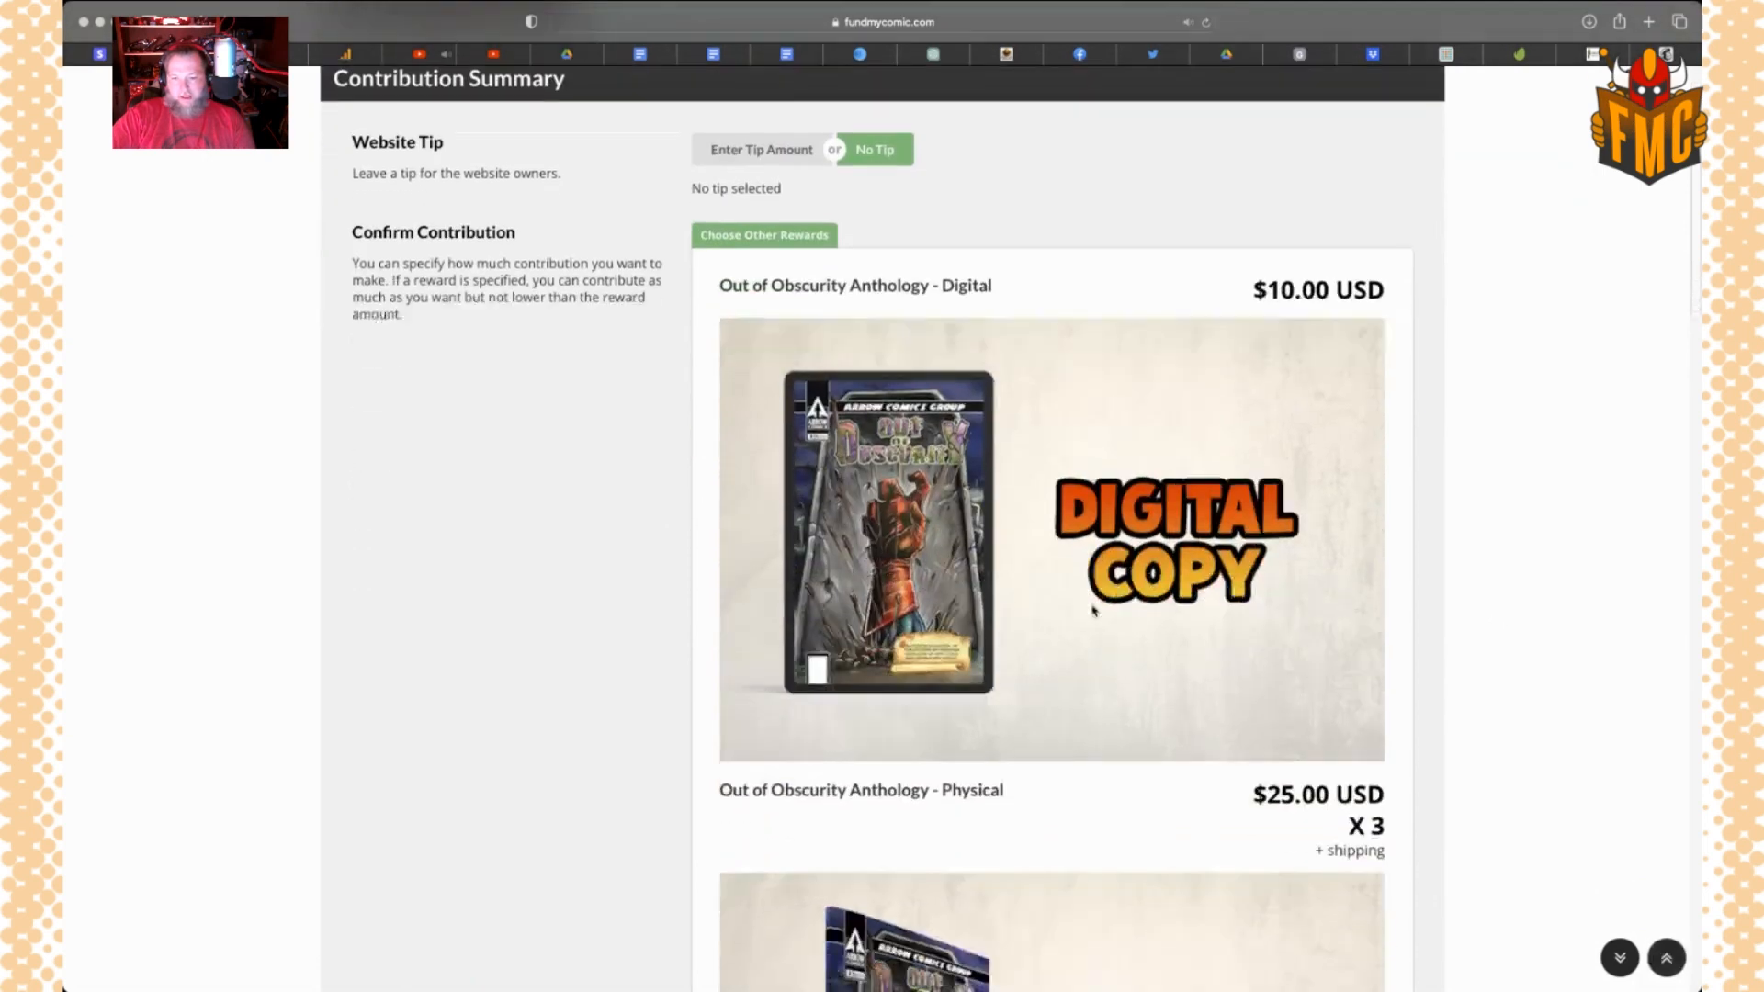
{"action": "scroll", "coordinate": [1094, 611], "scroll_direction": "down", "scroll_amount": 3}
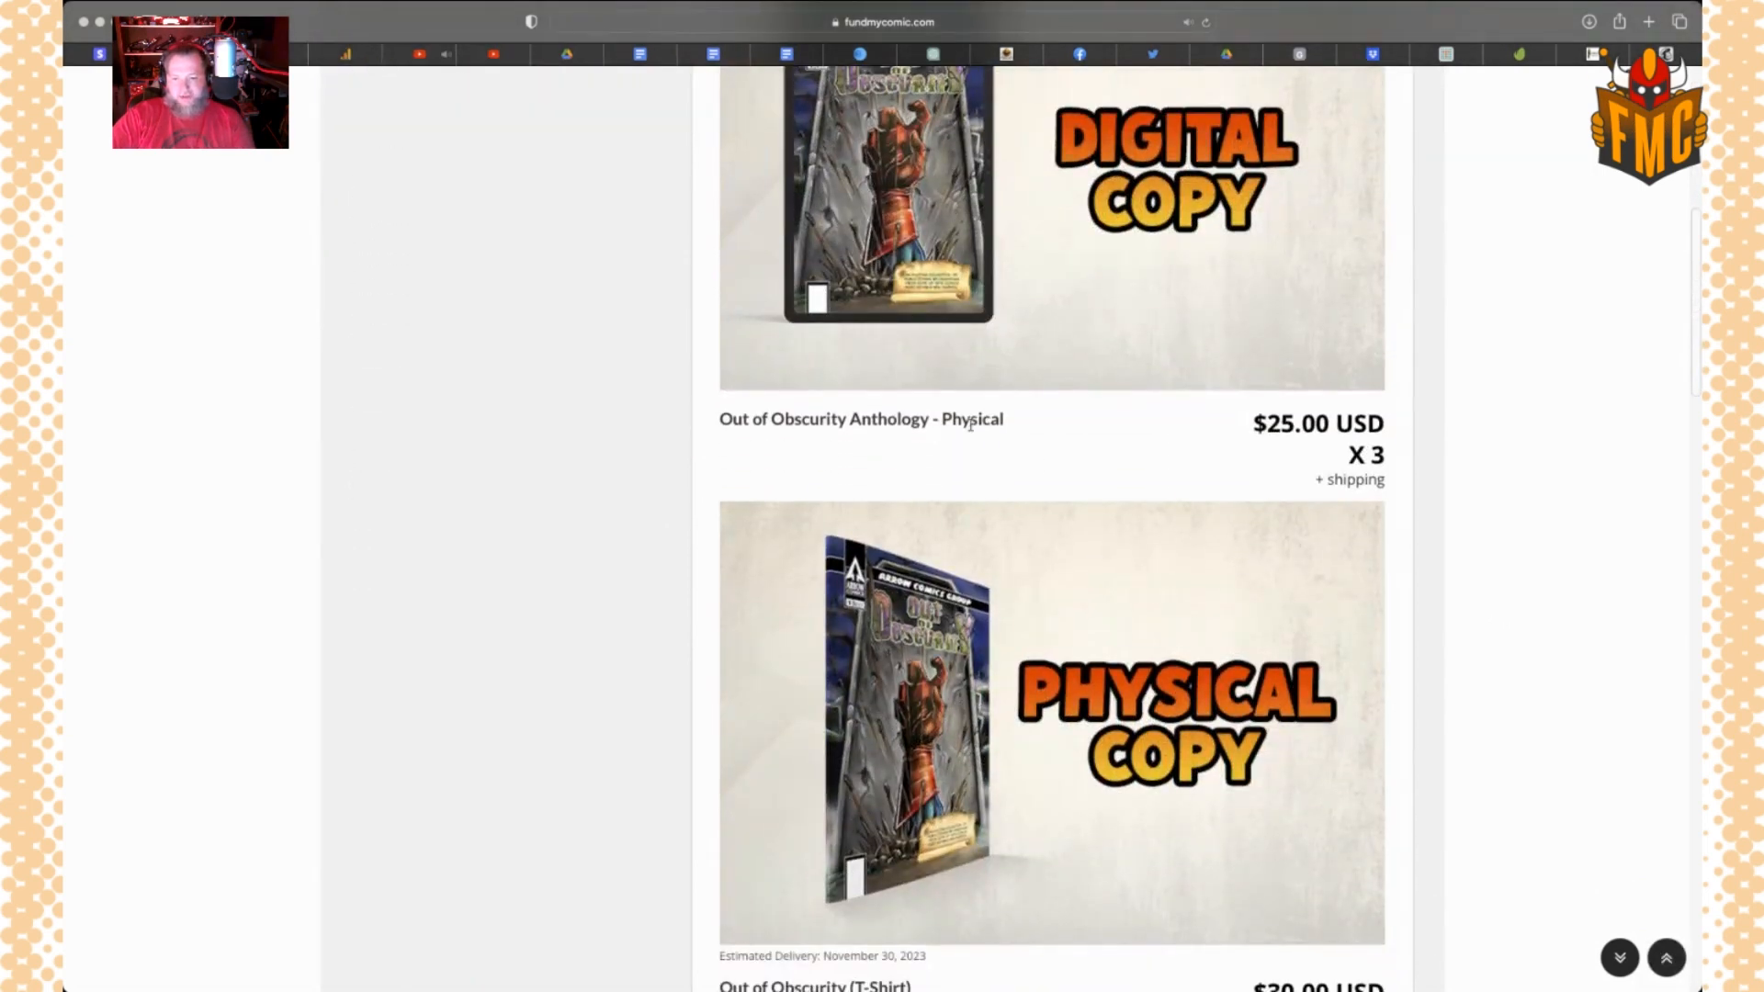
{"action": "scroll", "coordinate": [1211, 629], "scroll_direction": "down", "scroll_amount": 10}
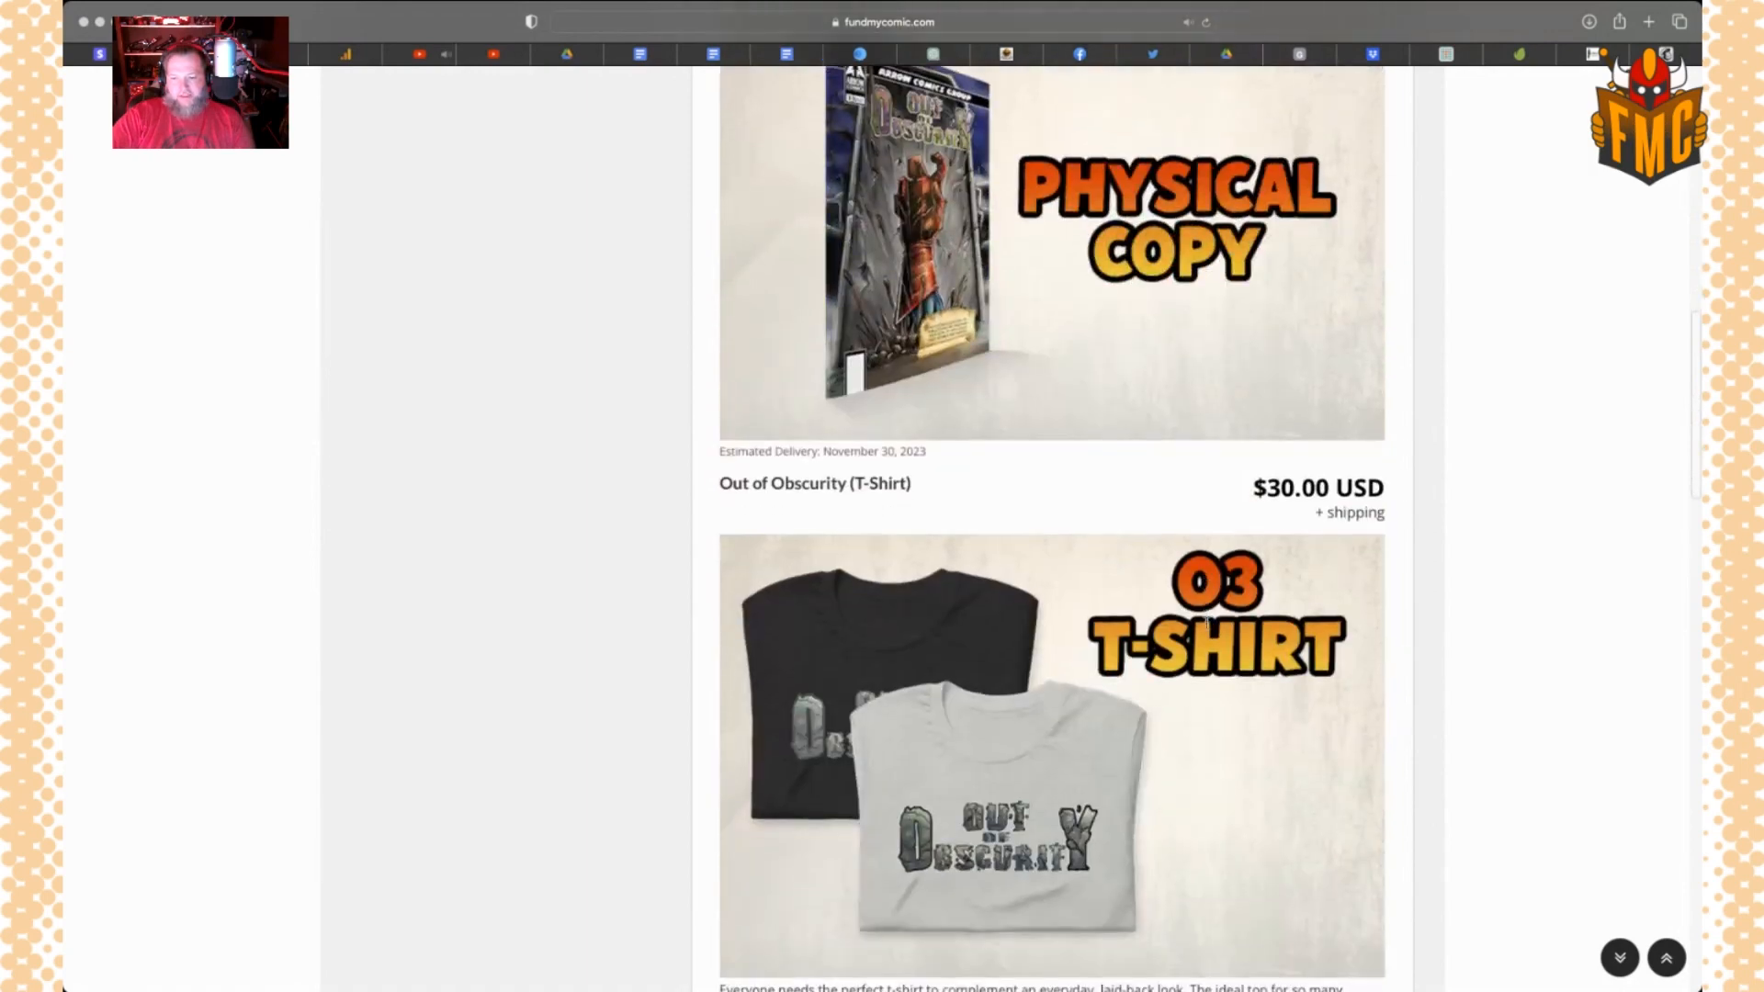
{"action": "scroll", "coordinate": [1207, 623], "scroll_direction": "down", "scroll_amount": 6}
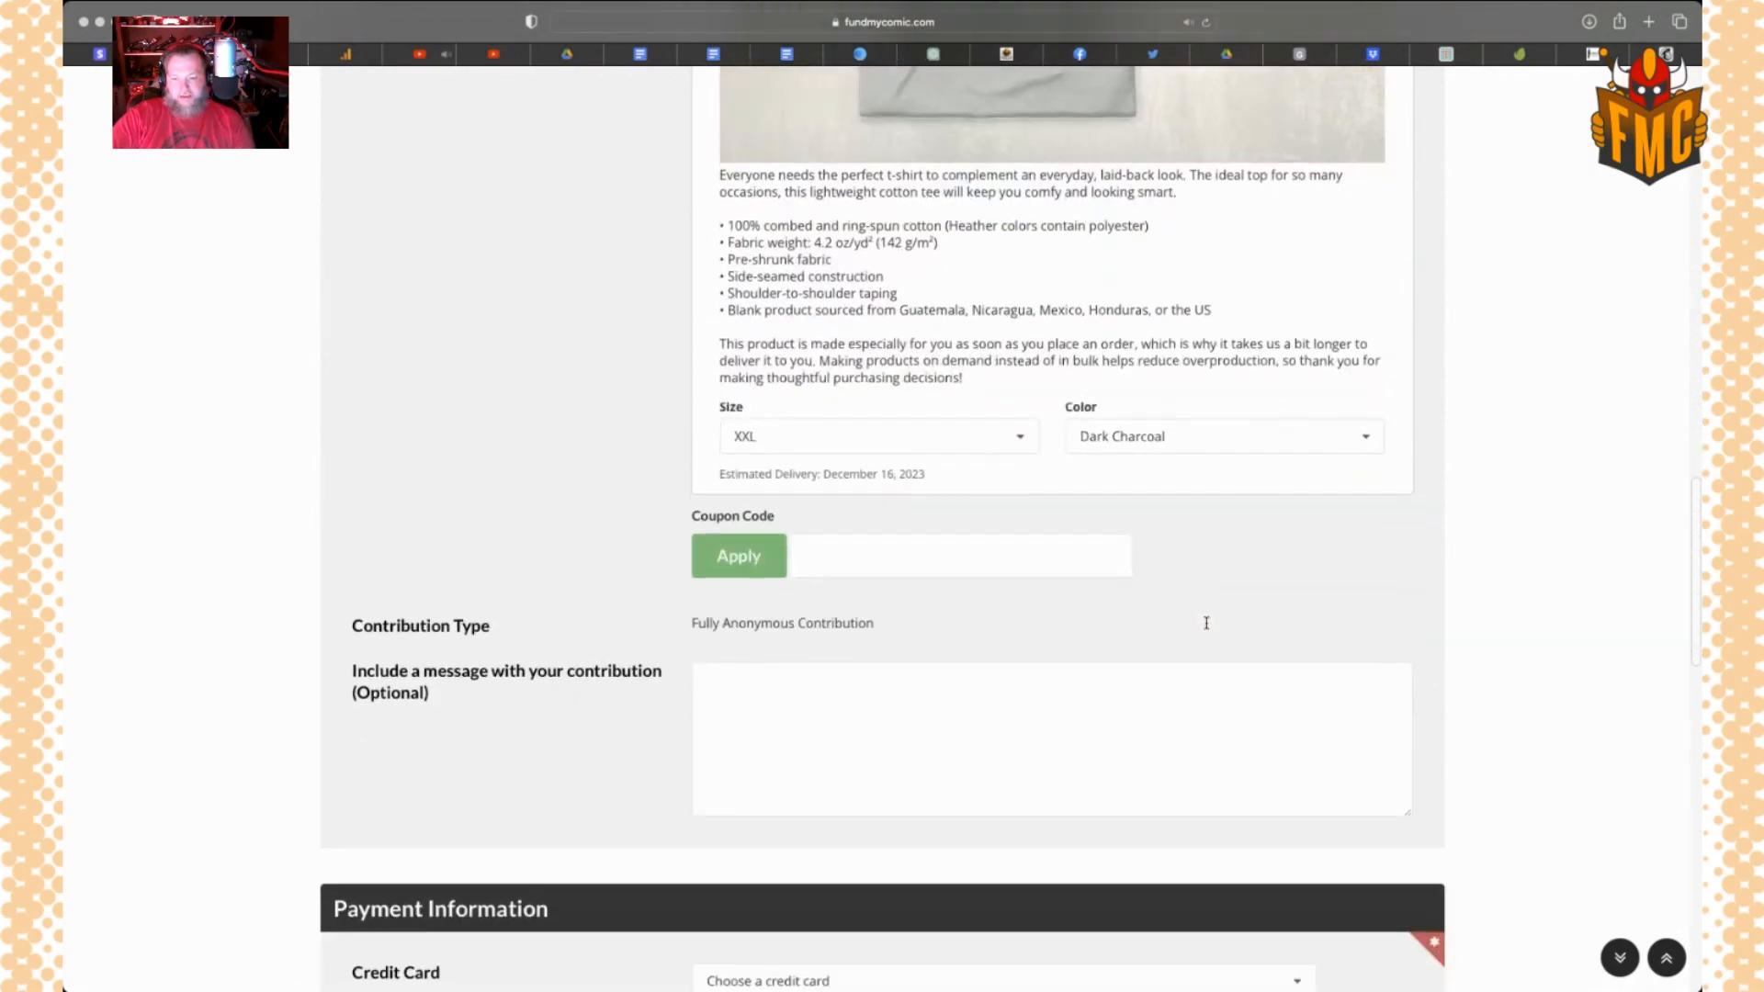
{"action": "scroll", "coordinate": [1208, 628], "scroll_direction": "down", "scroll_amount": 4}
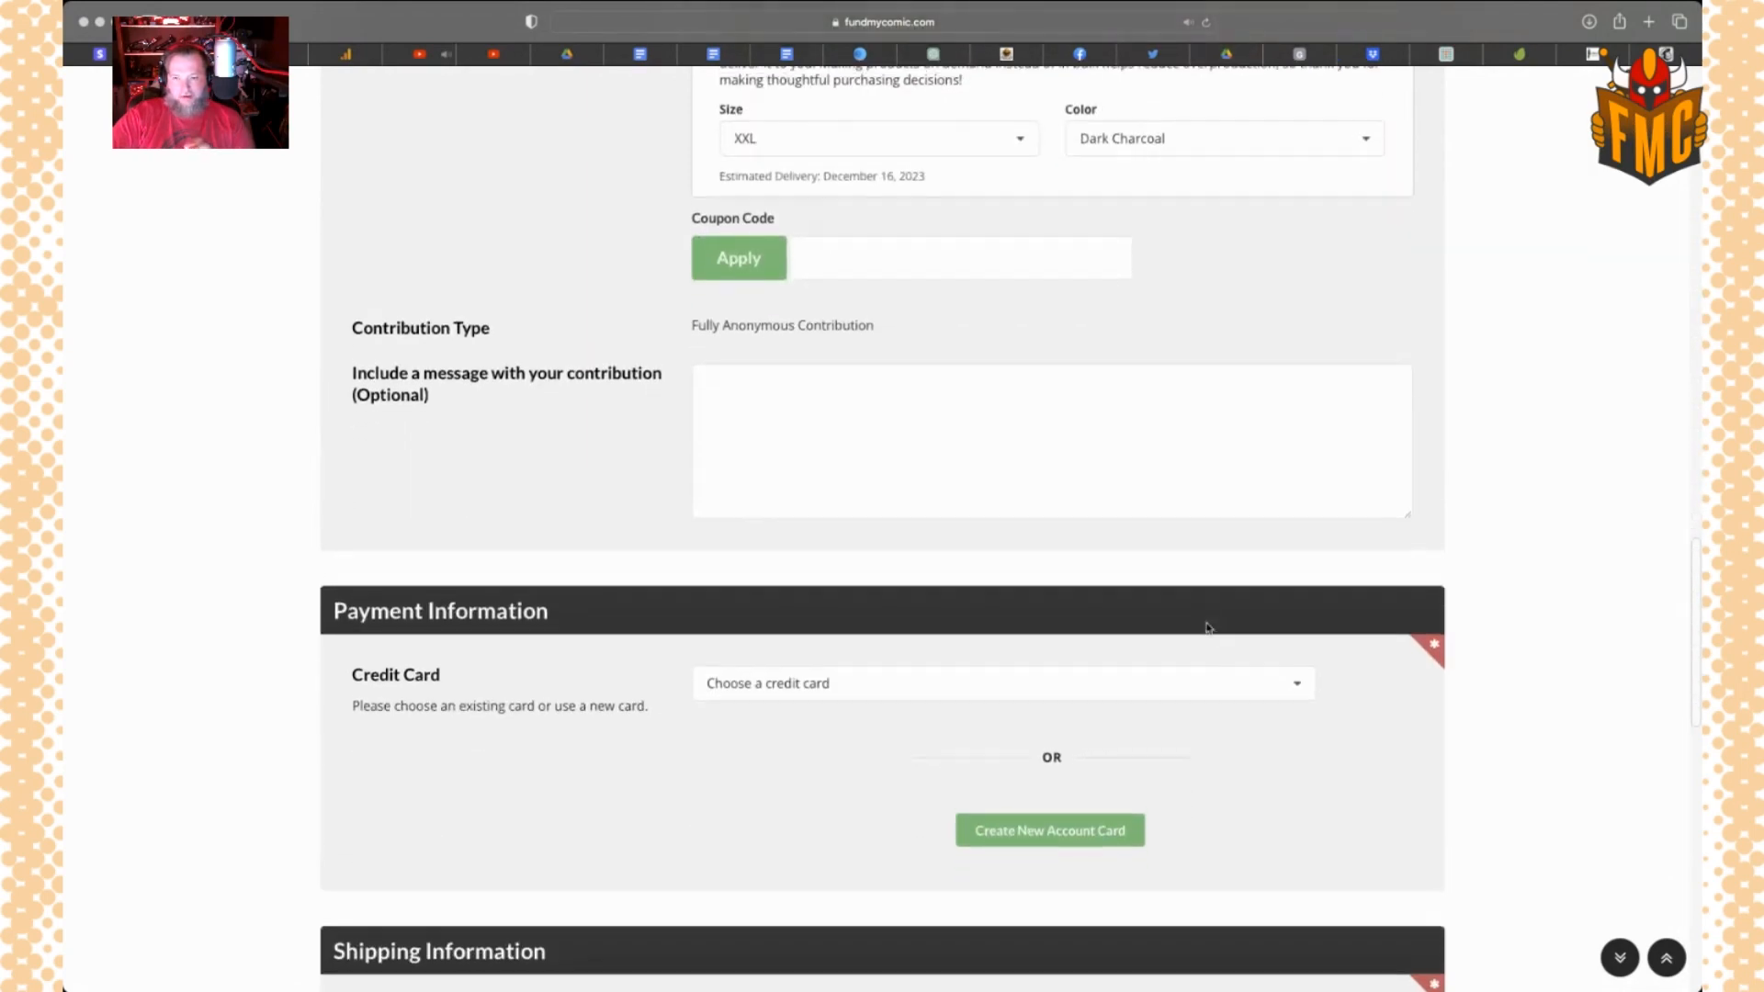
{"action": "scroll", "coordinate": [1208, 628], "scroll_direction": "up", "scroll_amount": 8}
{"action": "scroll", "coordinate": [1208, 628], "scroll_direction": "up", "scroll_amount": 4}
{"action": "scroll", "coordinate": [1208, 628], "scroll_direction": "down", "scroll_amount": 8}
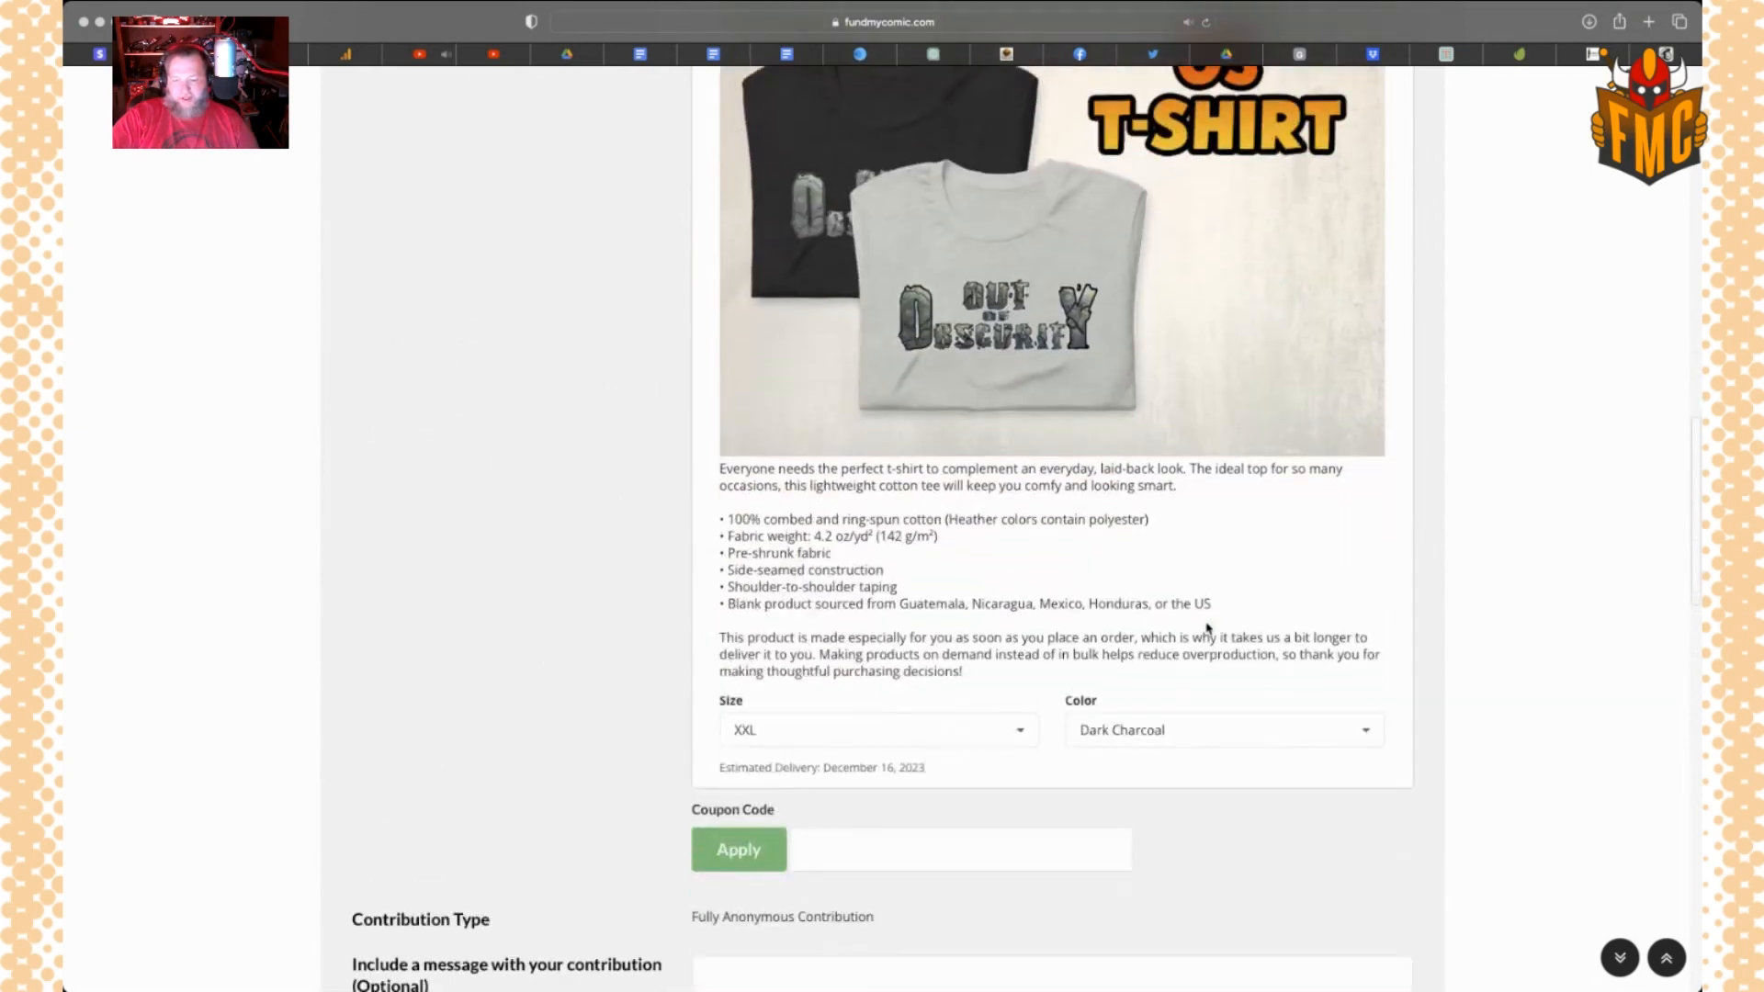
Choose the first saved shipping address for the contribution and check the shipping fees and total payment
{"action": "scroll", "coordinate": [1208, 629], "scroll_direction": "down", "scroll_amount": 8}
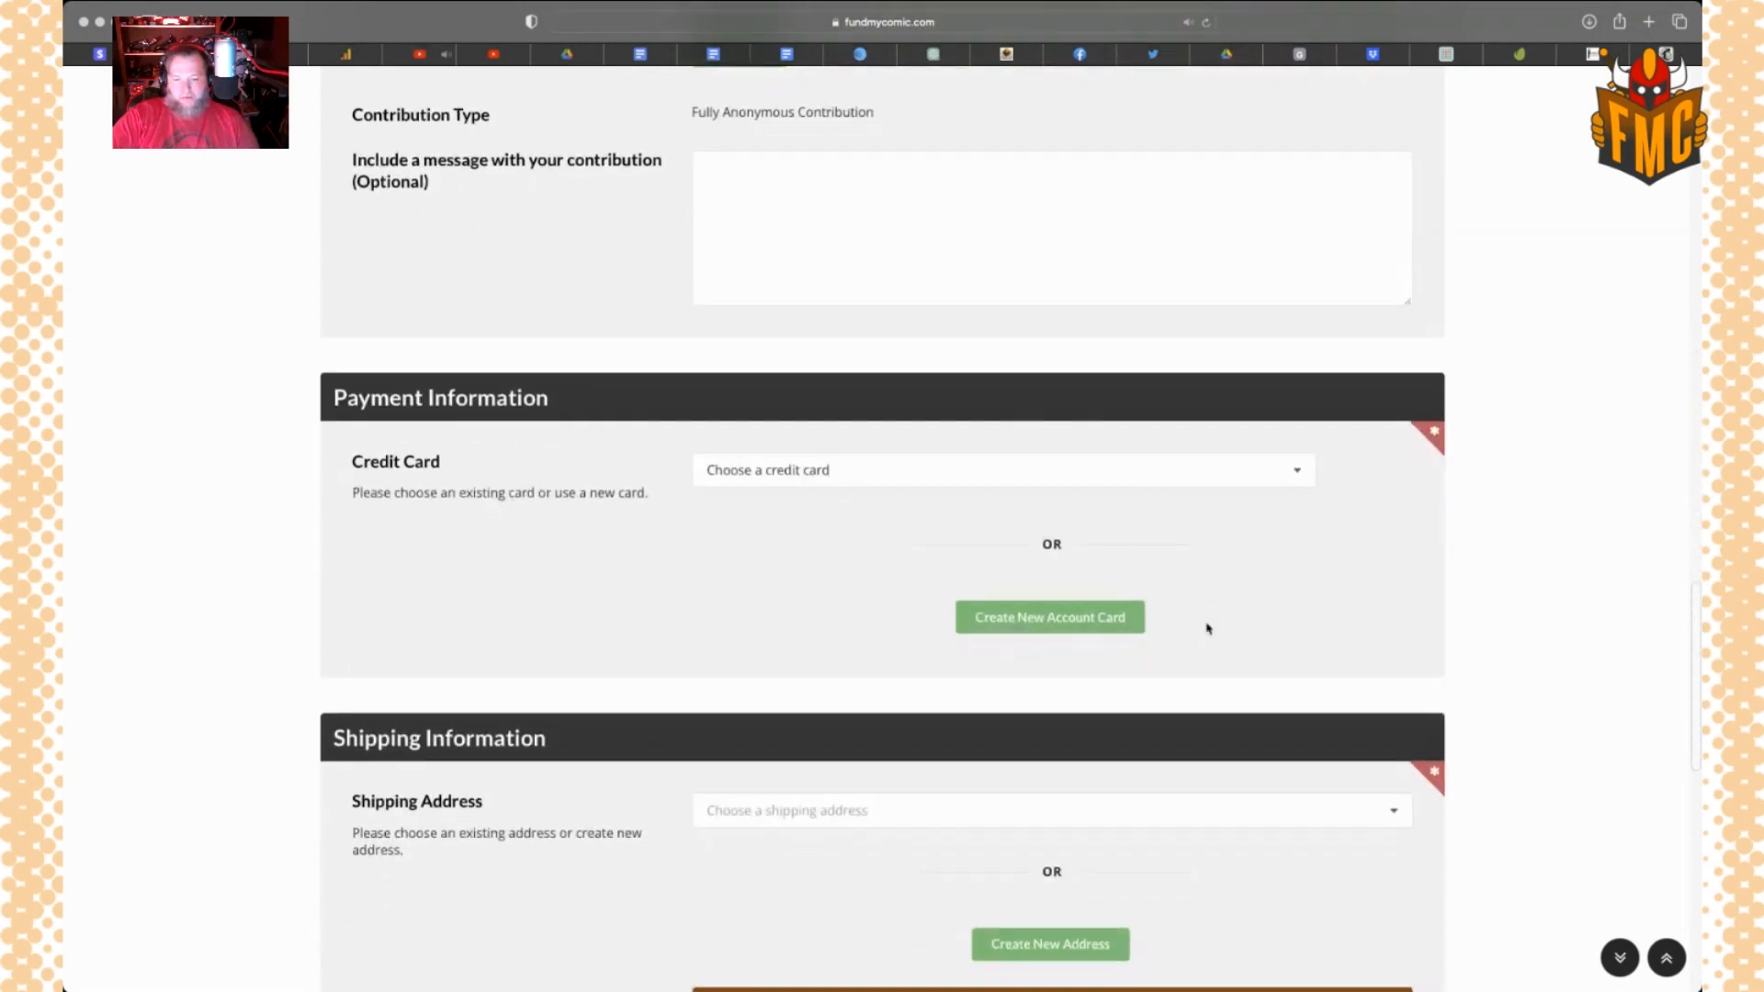
{"action": "left_click", "coordinate": [955, 798]}
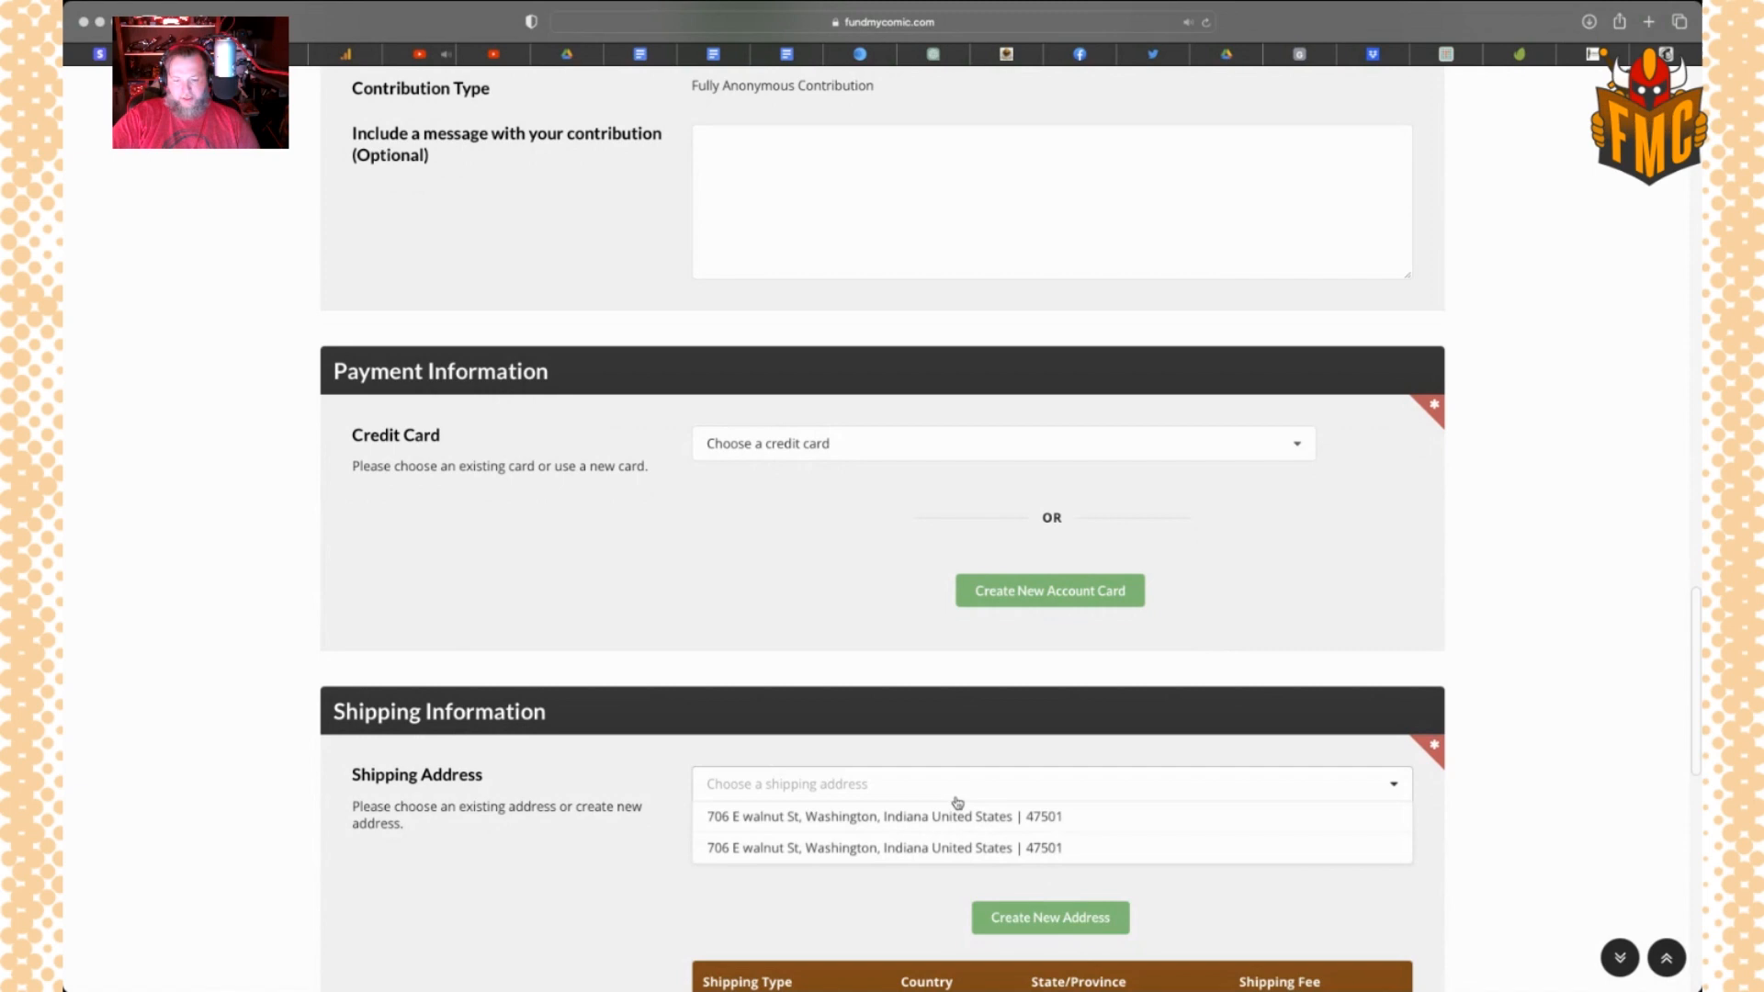
{"action": "left_click", "coordinate": [862, 816]}
{"action": "scroll", "coordinate": [1103, 748], "scroll_direction": "down", "scroll_amount": 5}
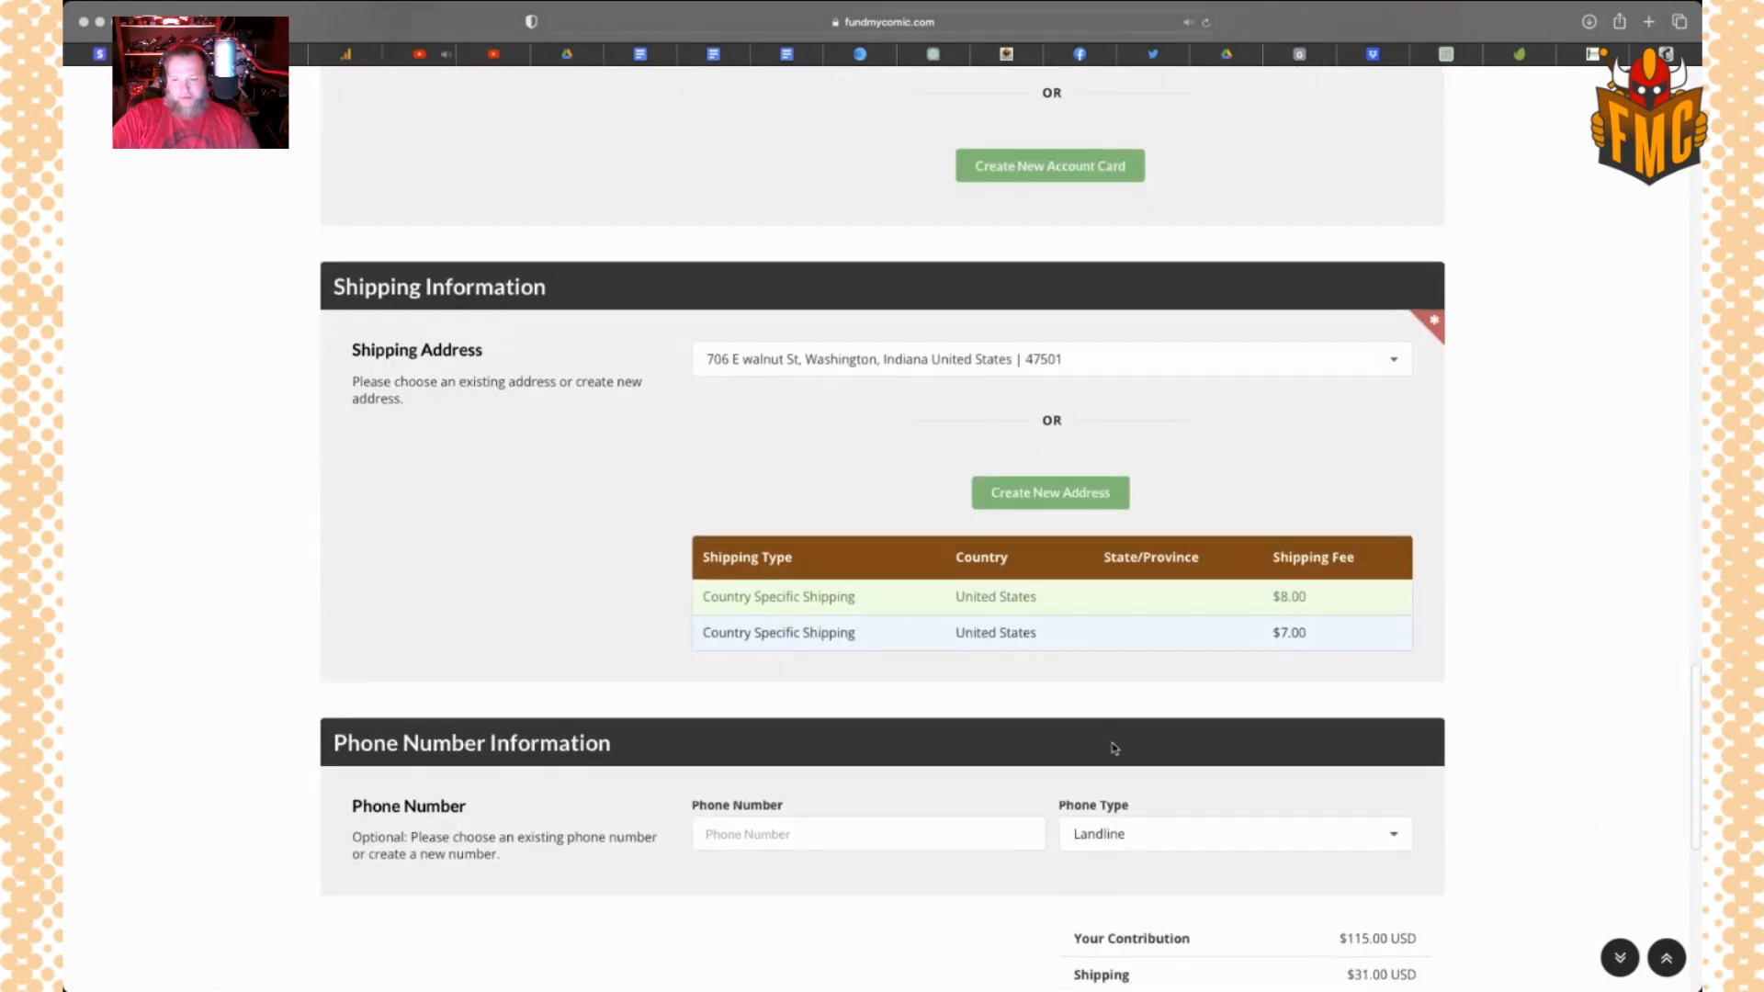
{"action": "scroll", "coordinate": [996, 749], "scroll_direction": "down", "scroll_amount": 1}
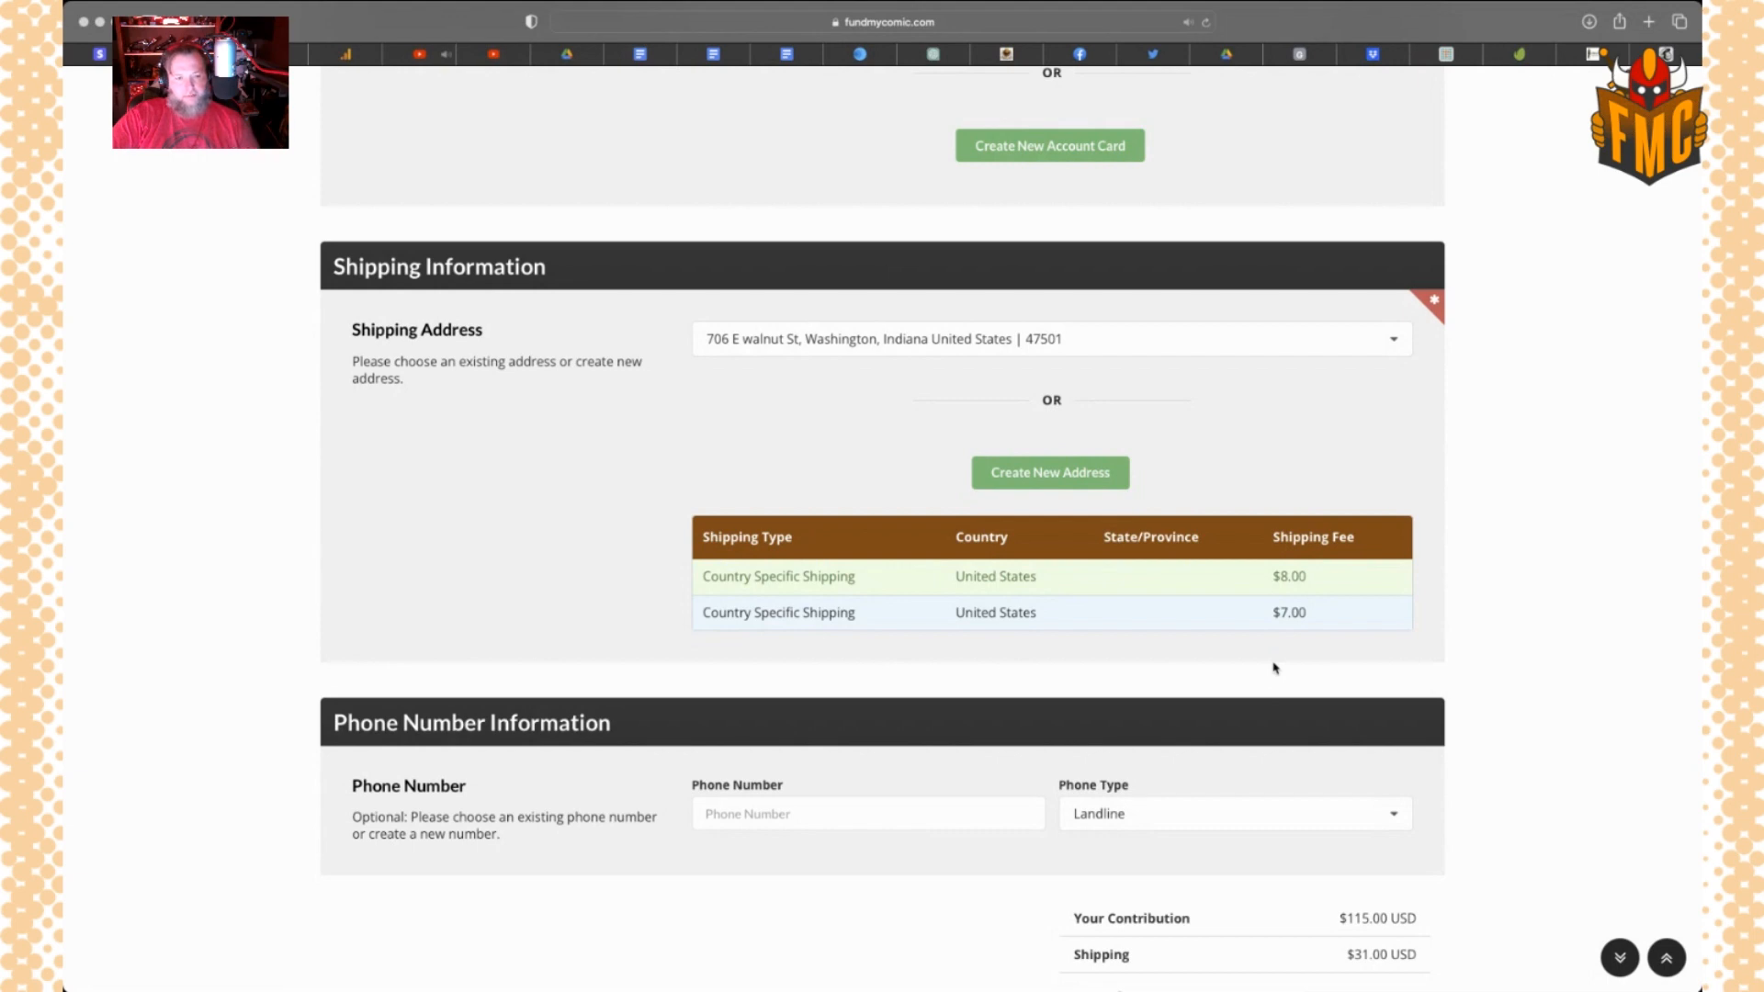
{"action": "scroll", "coordinate": [1274, 668], "scroll_direction": "down", "scroll_amount": 4}
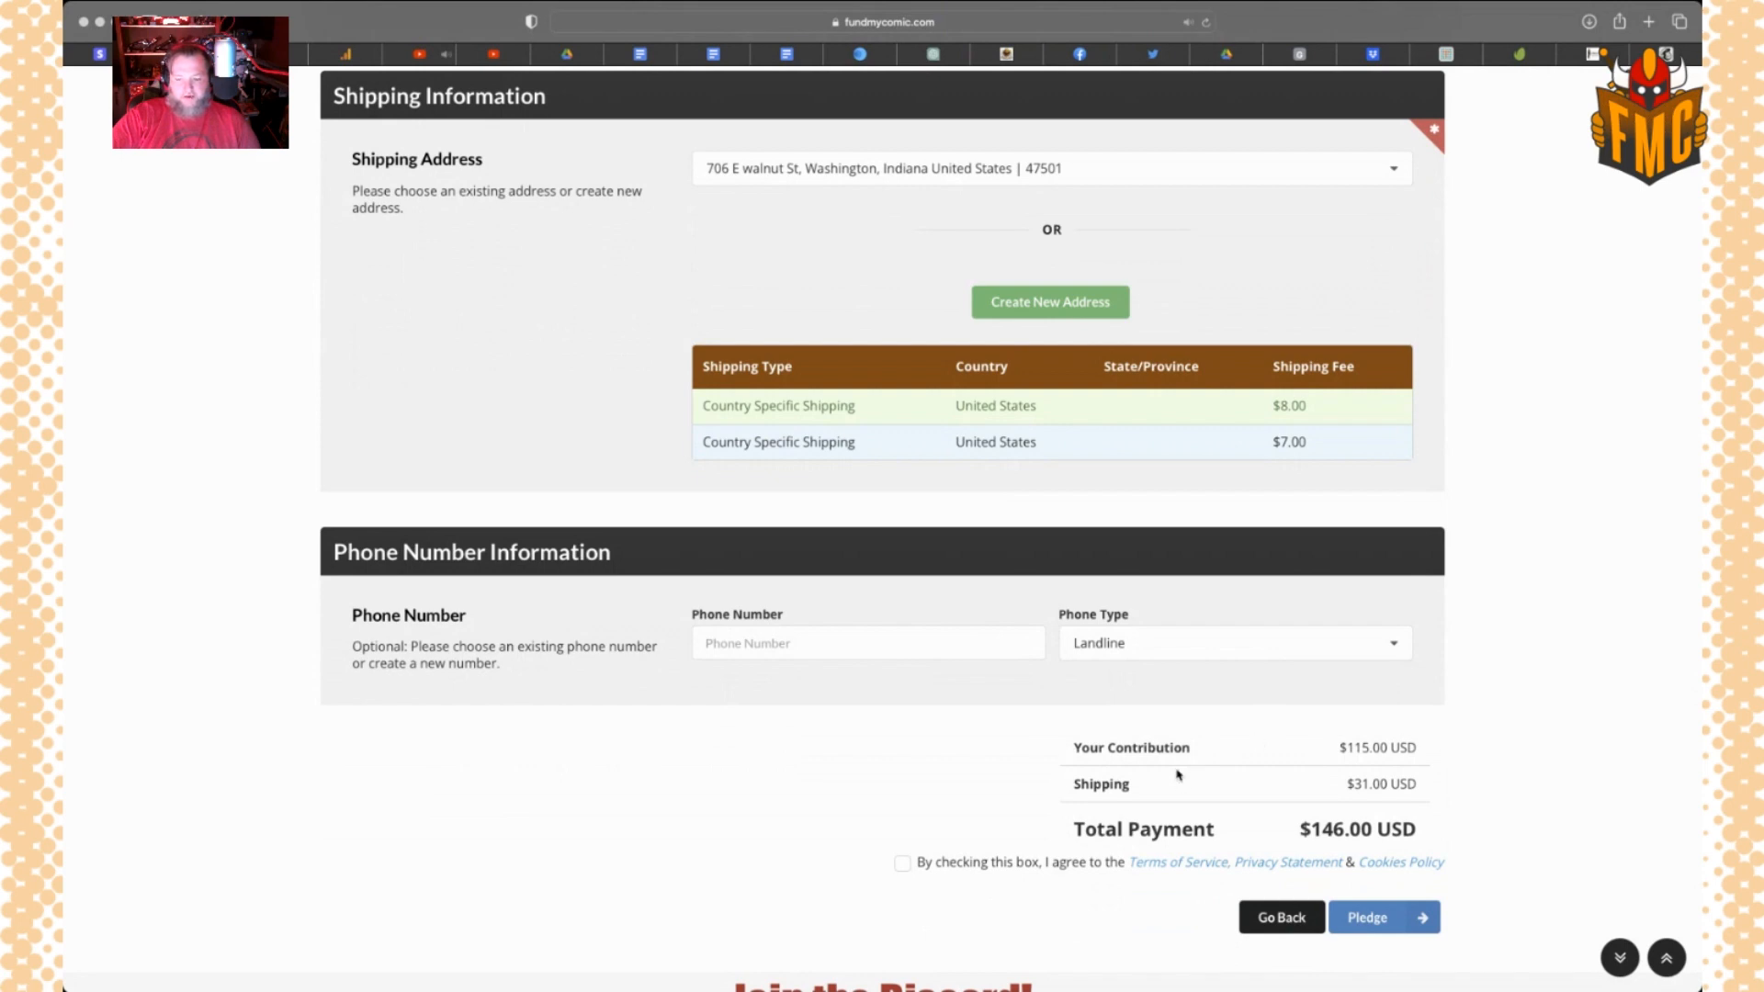
Go back through the contribution summary and review the digital and physical anthology rewards
{"action": "scroll", "coordinate": [1248, 772], "scroll_direction": "up", "scroll_amount": 14}
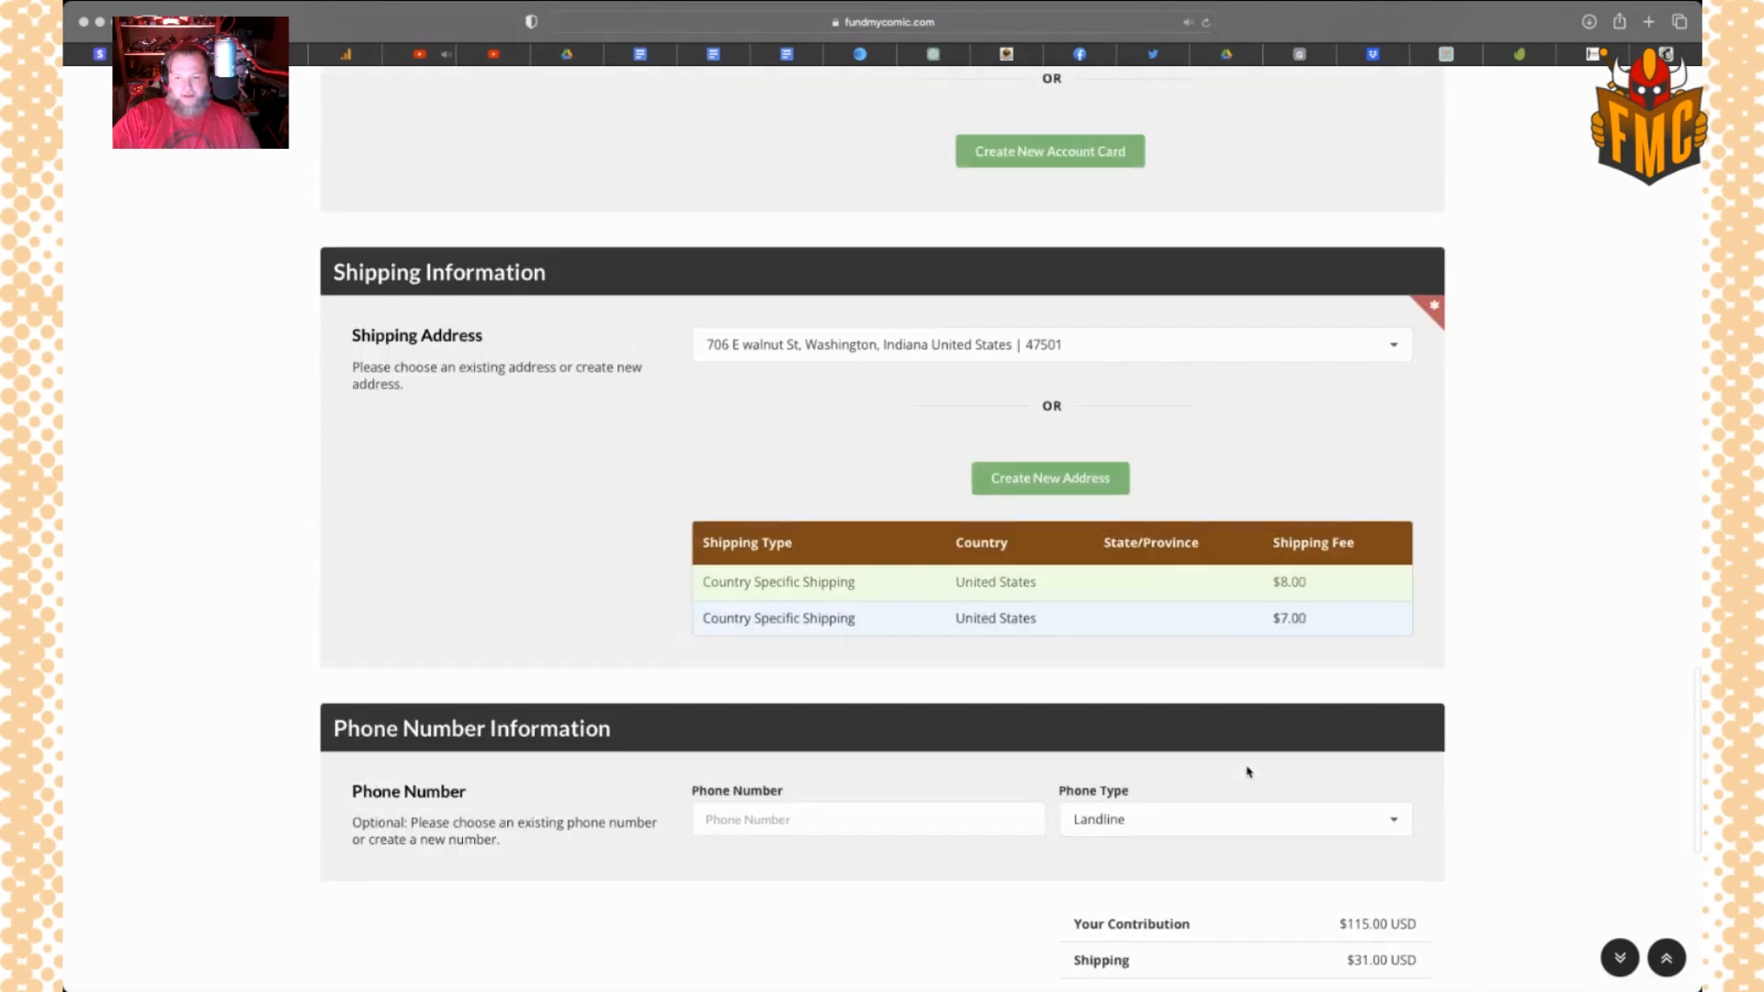
{"action": "scroll", "coordinate": [1249, 772], "scroll_direction": "up", "scroll_amount": 20}
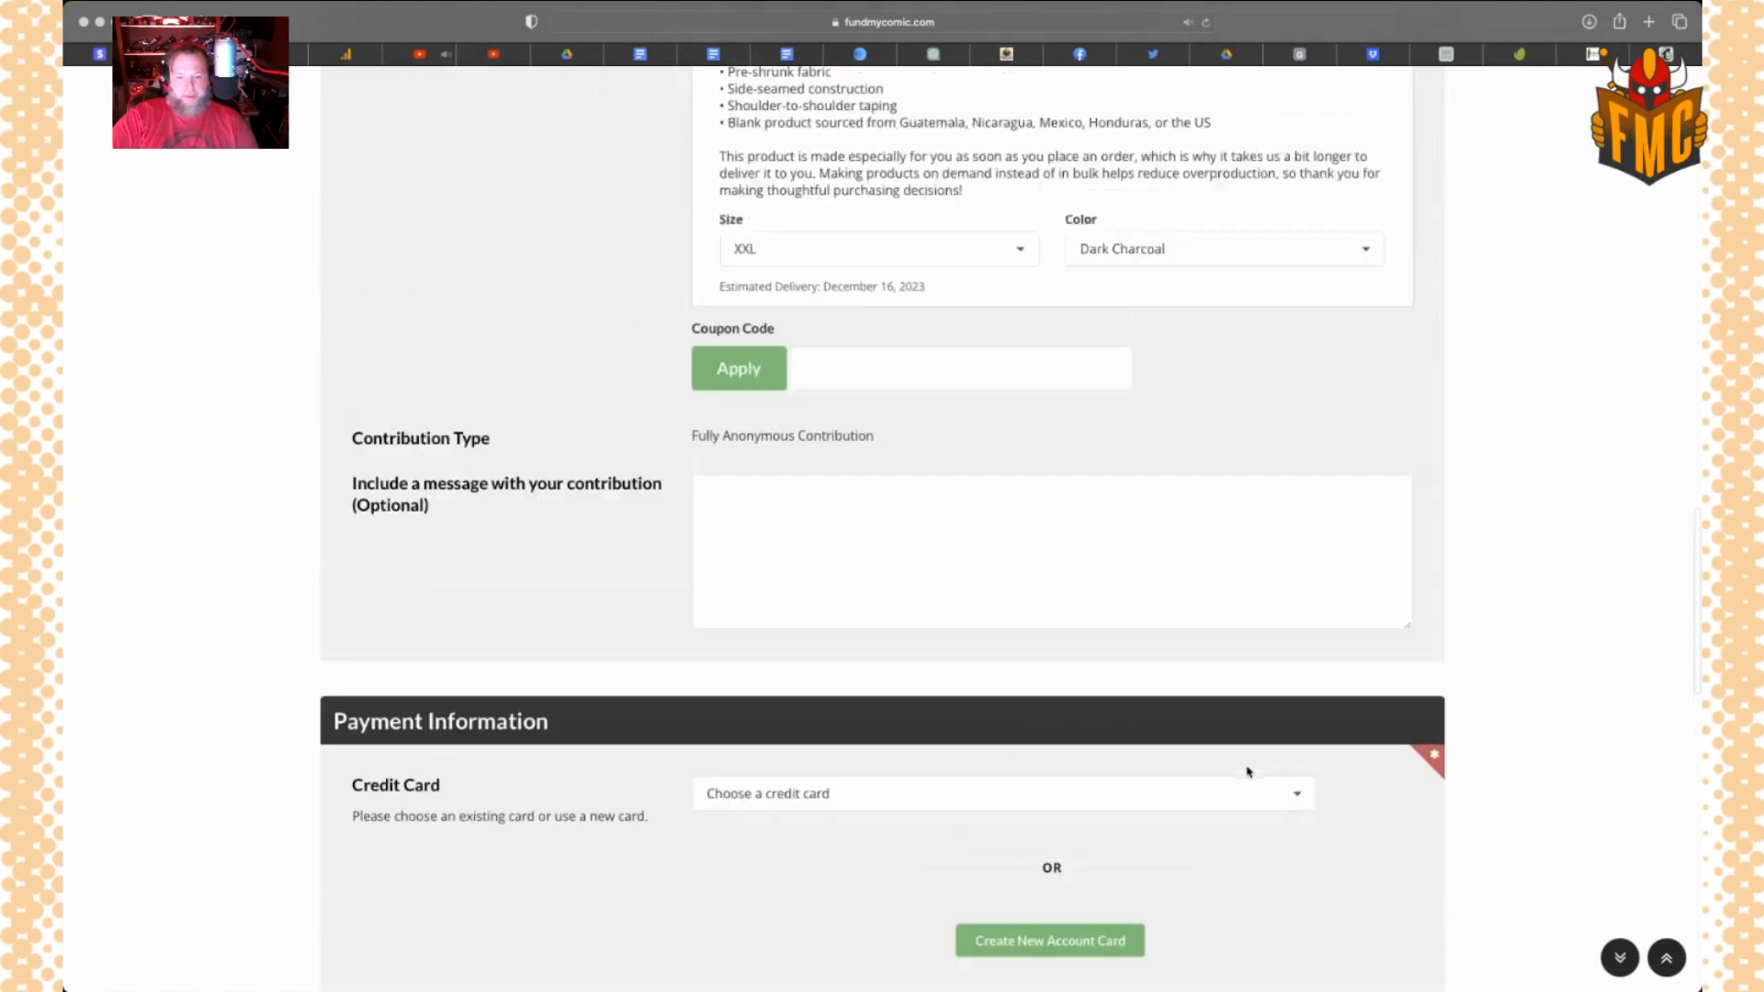
{"action": "scroll", "coordinate": [1249, 772], "scroll_direction": "up", "scroll_amount": 17}
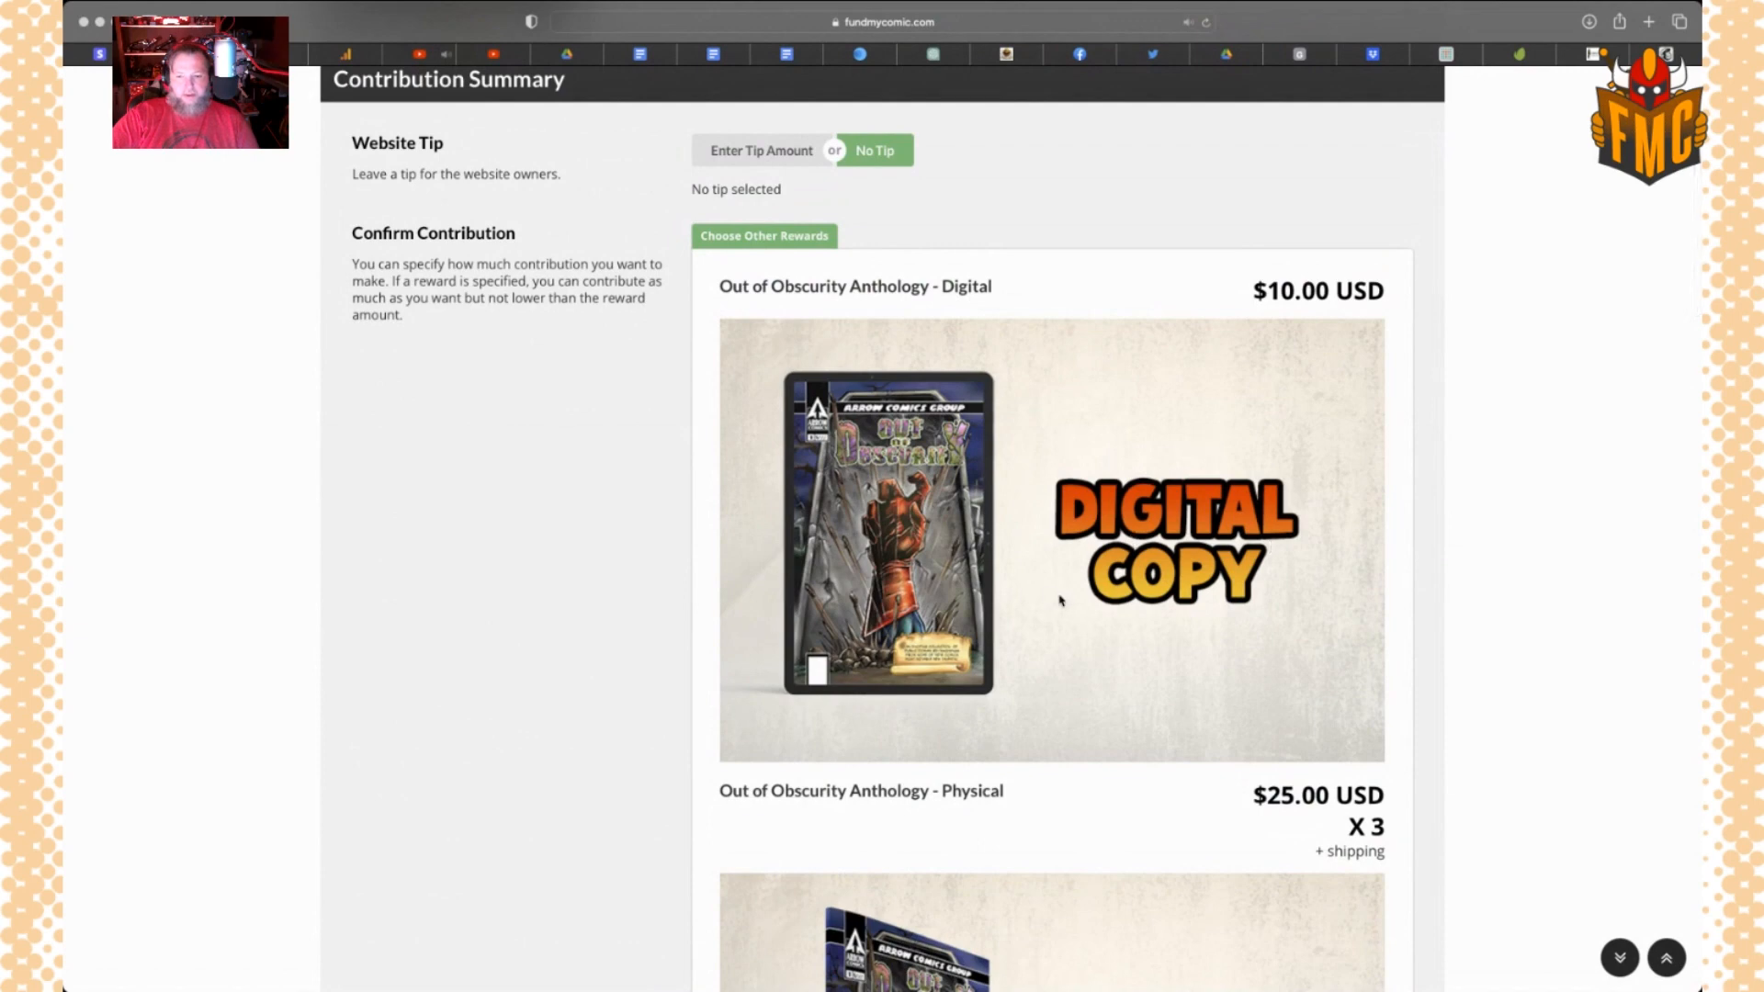
{"action": "scroll", "coordinate": [1119, 743], "scroll_direction": "down", "scroll_amount": 5}
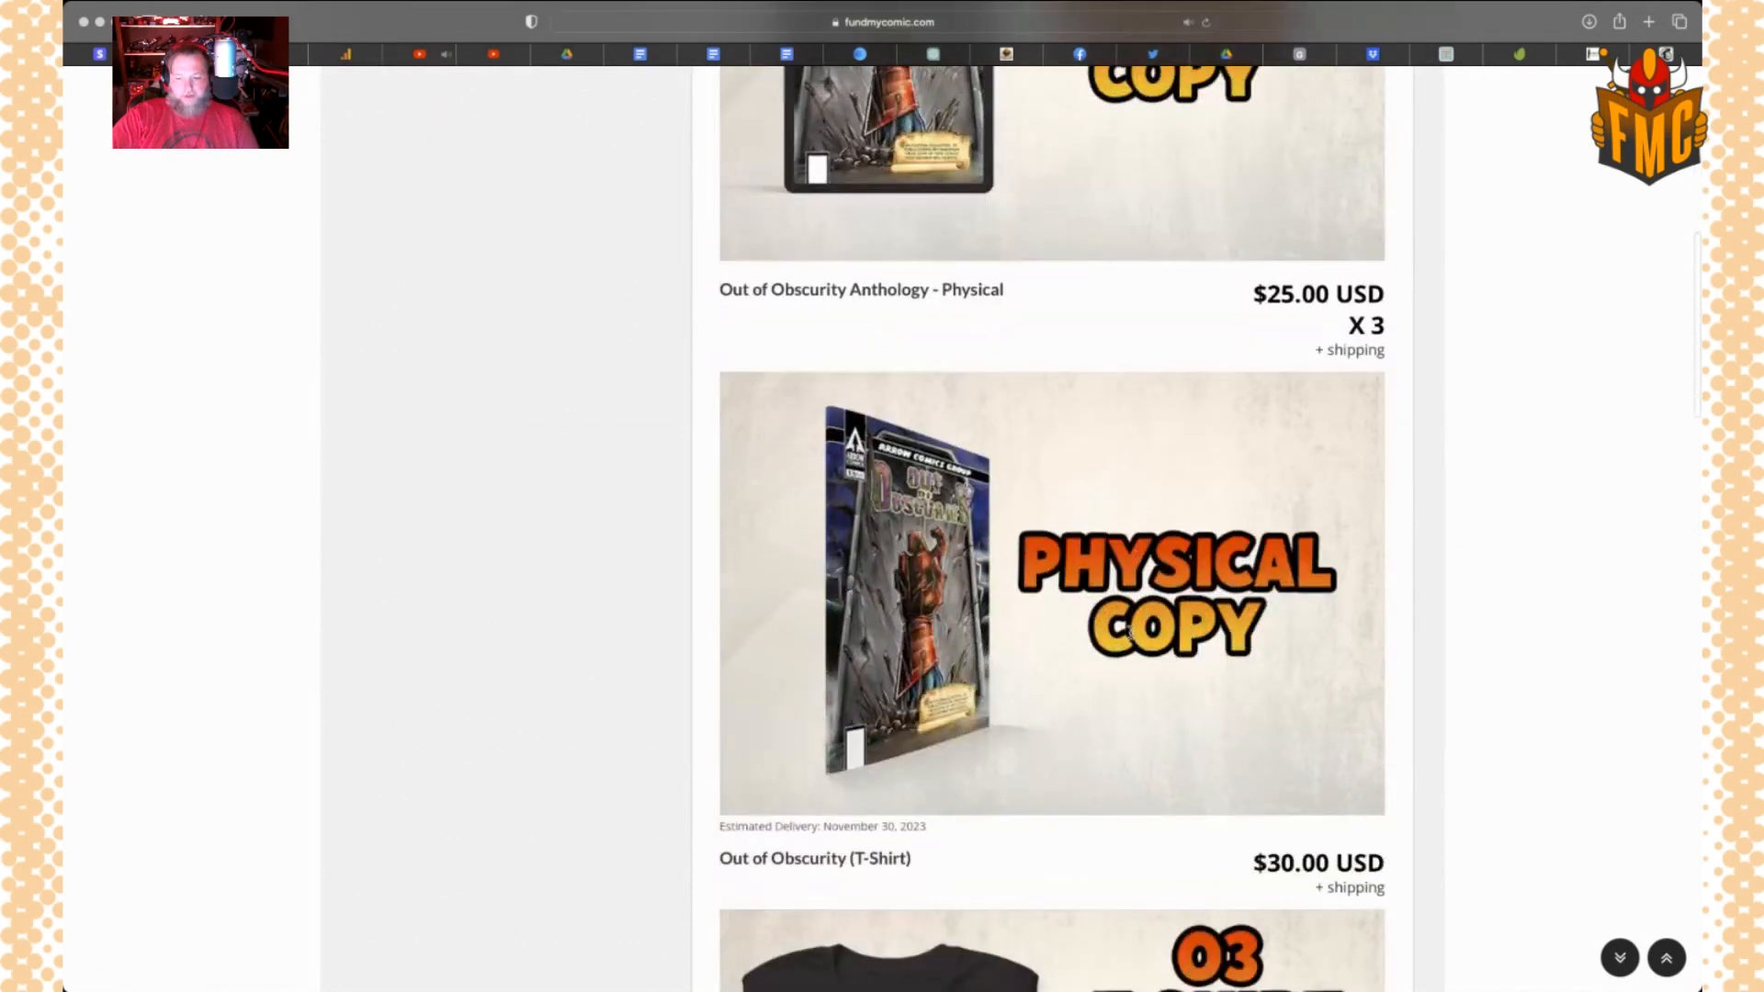
{"action": "scroll", "coordinate": [1131, 633], "scroll_direction": "down", "scroll_amount": 1}
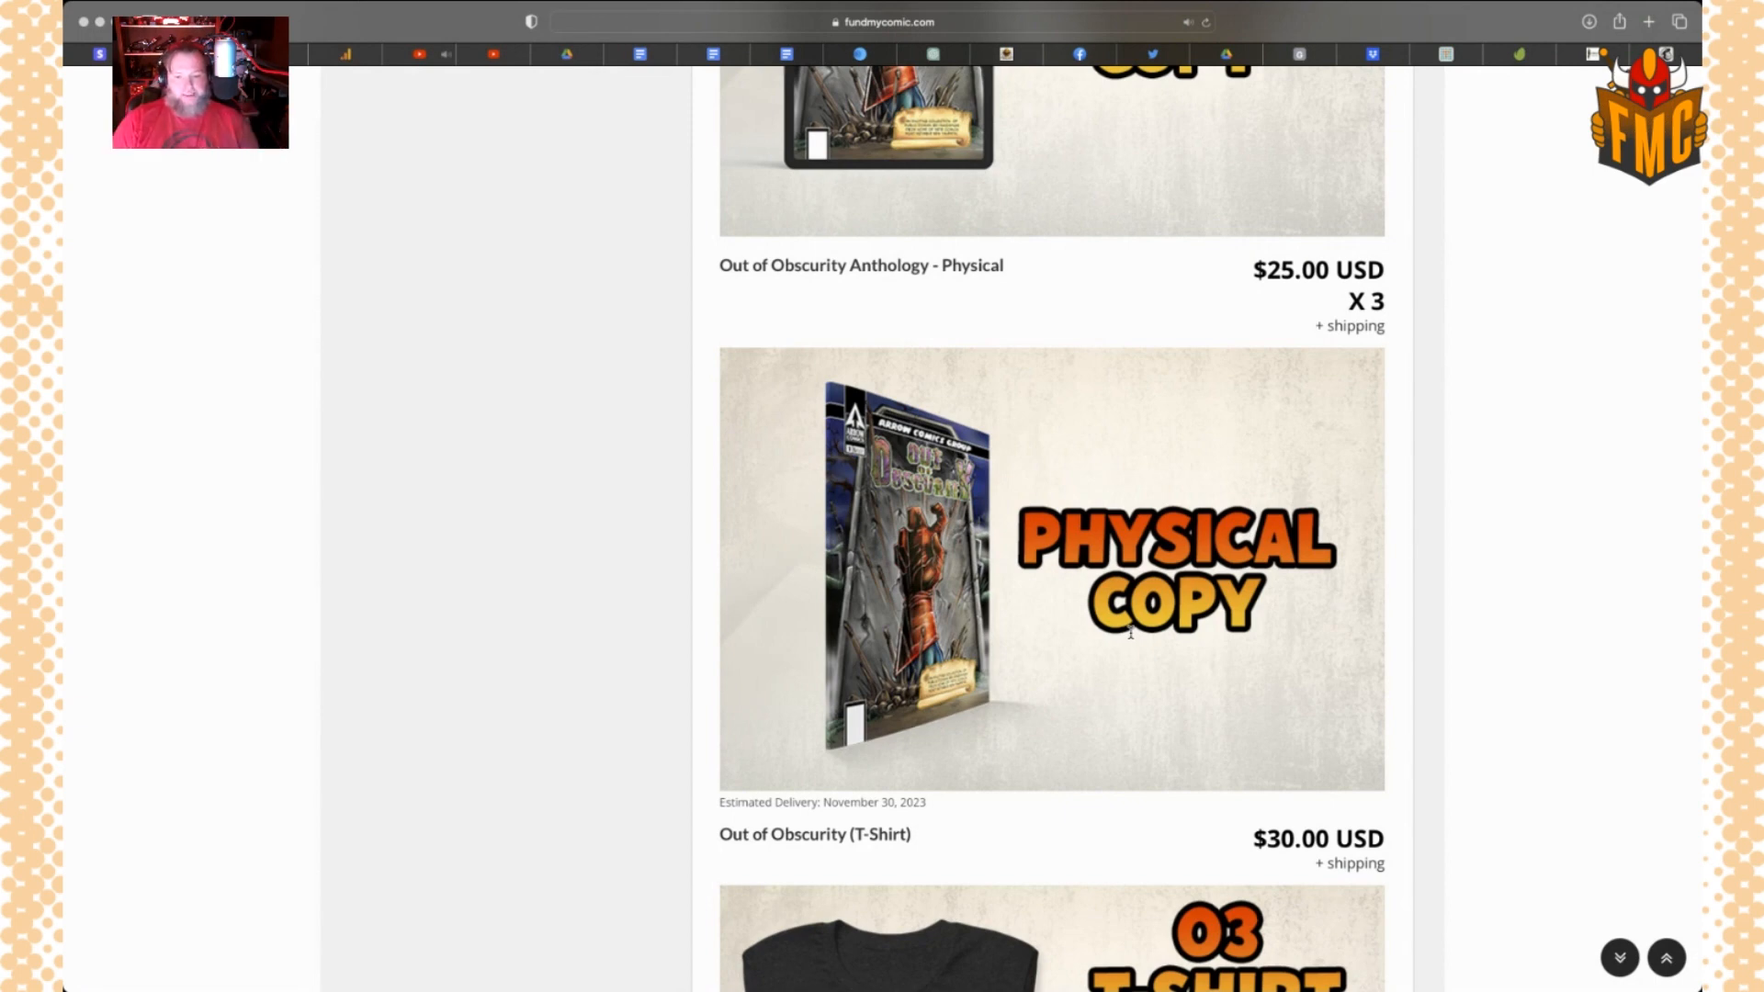
{"action": "scroll", "coordinate": [1131, 632], "scroll_direction": "up", "scroll_amount": 7}
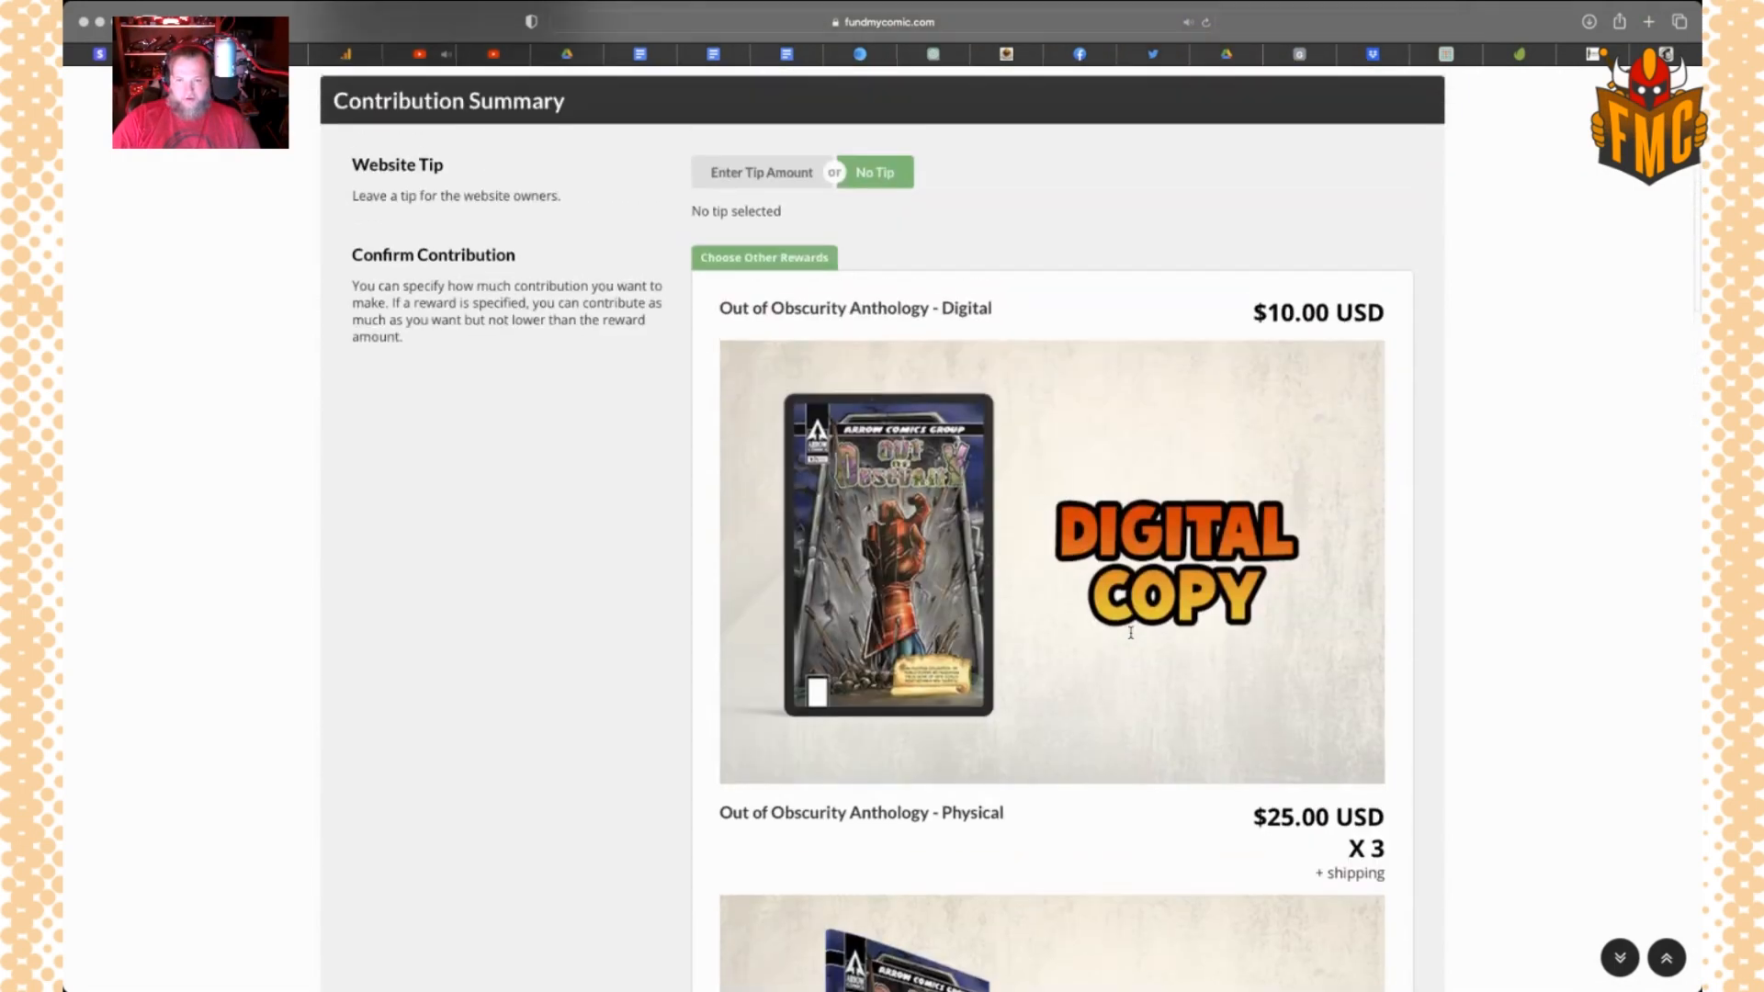
Compare which chosen rewards carry shipping, from the digital copy through the physical copies to the T-shirt
{"action": "scroll", "coordinate": [1131, 632], "scroll_direction": "down", "scroll_amount": 2}
{"action": "scroll", "coordinate": [1131, 632], "scroll_direction": "down", "scroll_amount": 5}
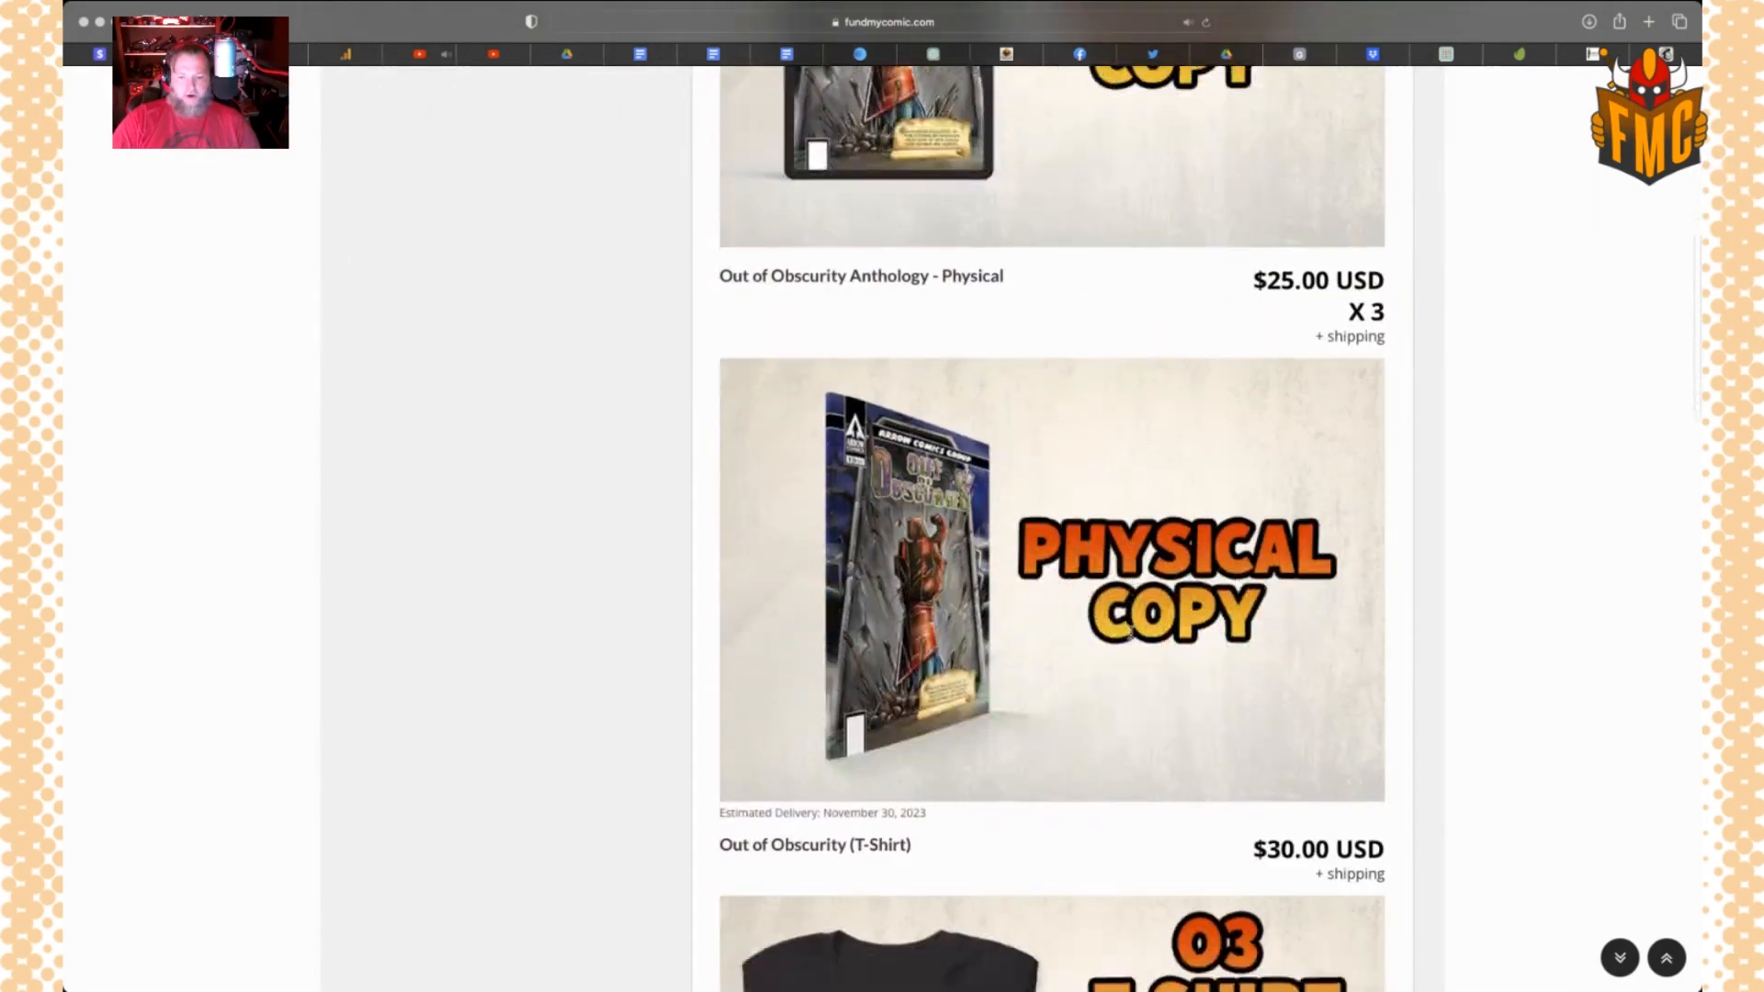
{"action": "scroll", "coordinate": [1011, 547], "scroll_direction": "down", "scroll_amount": 1}
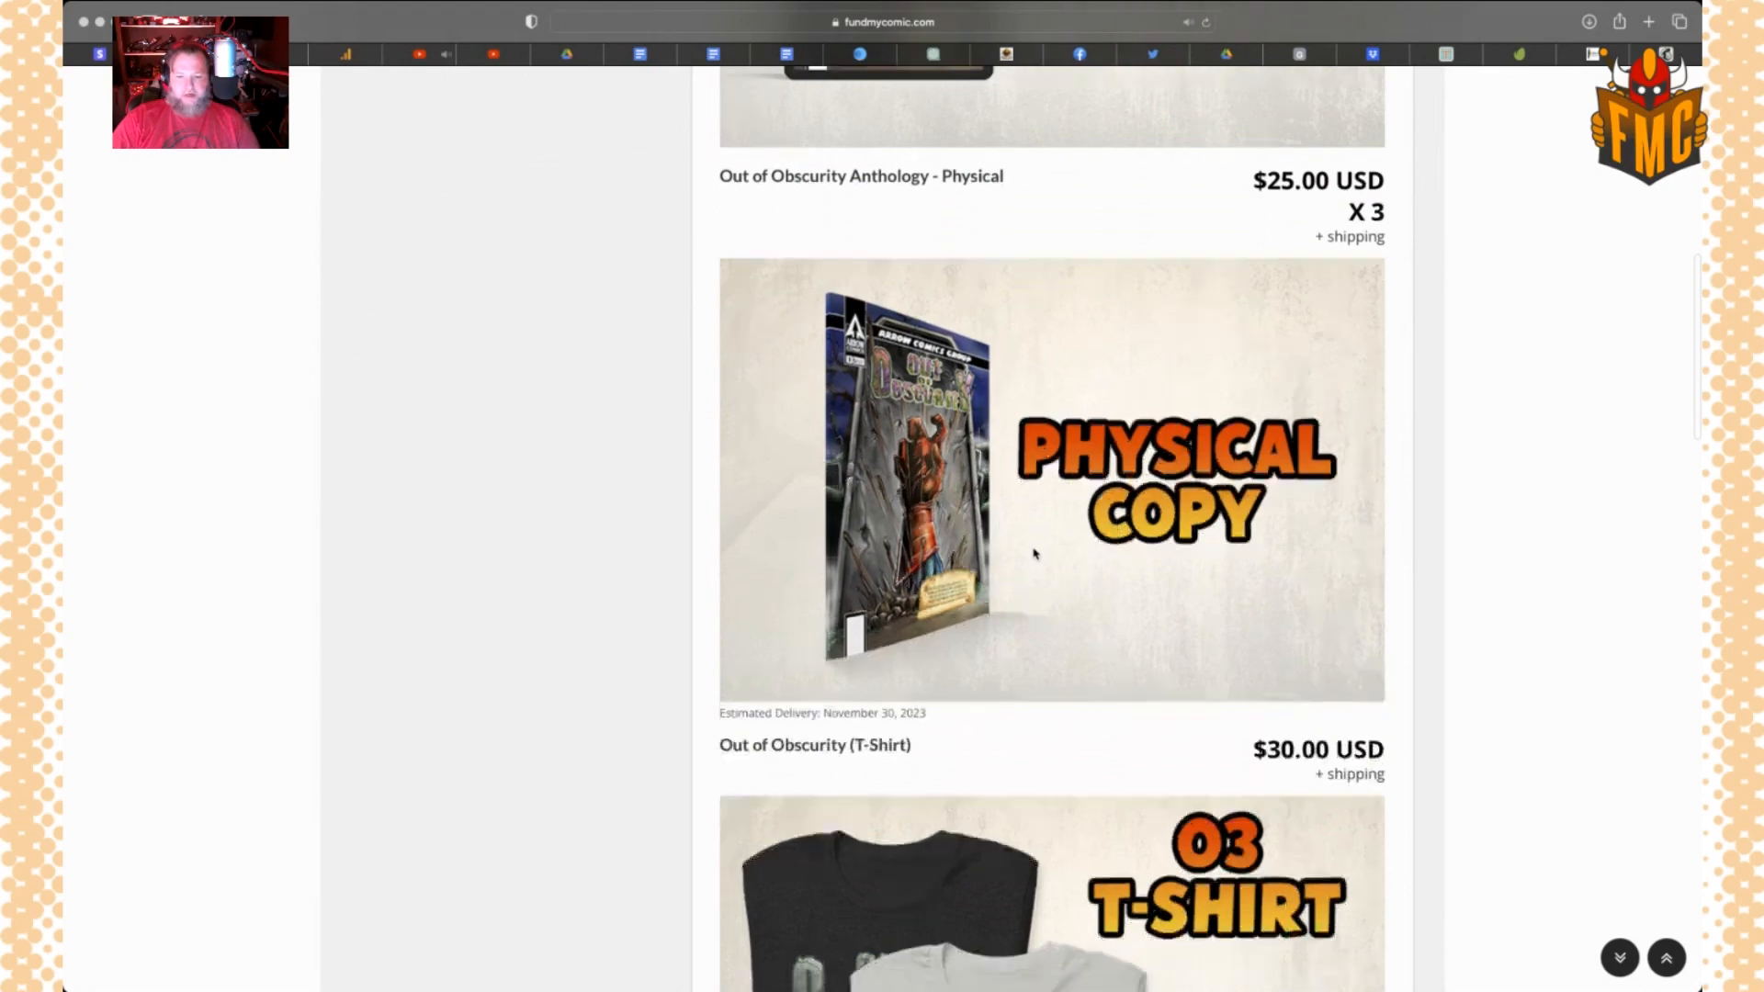
{"action": "scroll", "coordinate": [1038, 465], "scroll_direction": "down", "scroll_amount": 3}
{"action": "scroll", "coordinate": [1045, 465], "scroll_direction": "down", "scroll_amount": 1}
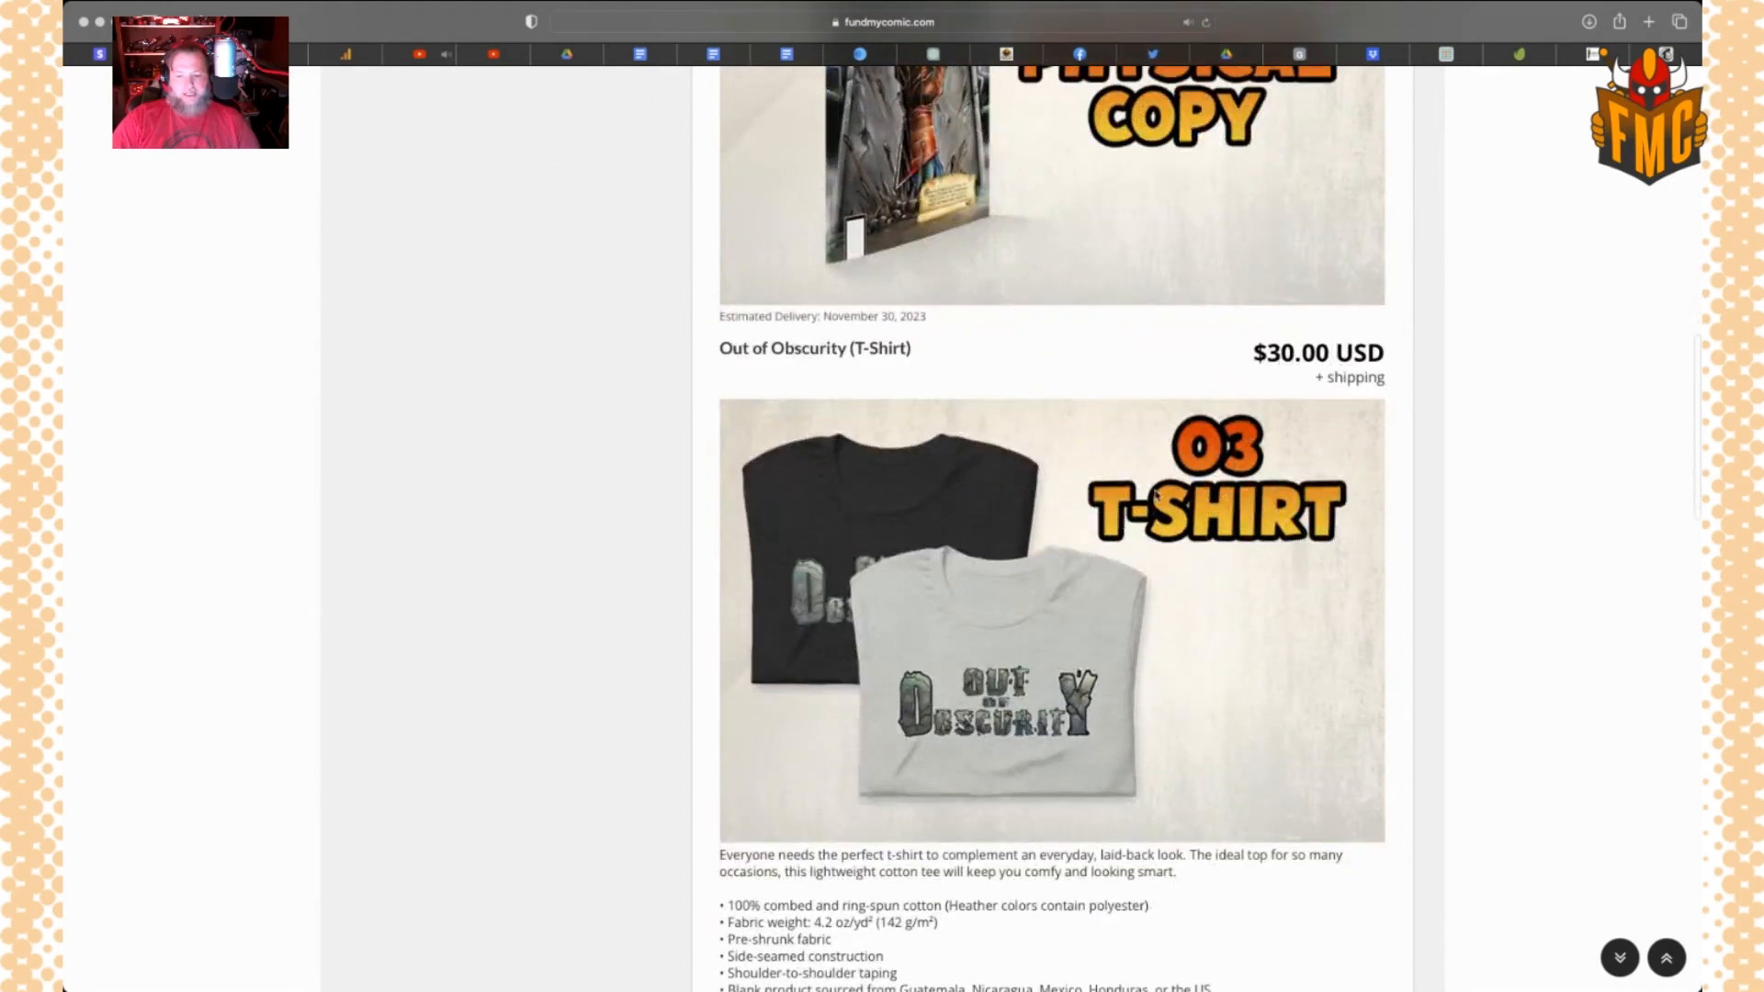
{"action": "scroll", "coordinate": [1078, 646], "scroll_direction": "down", "scroll_amount": 1}
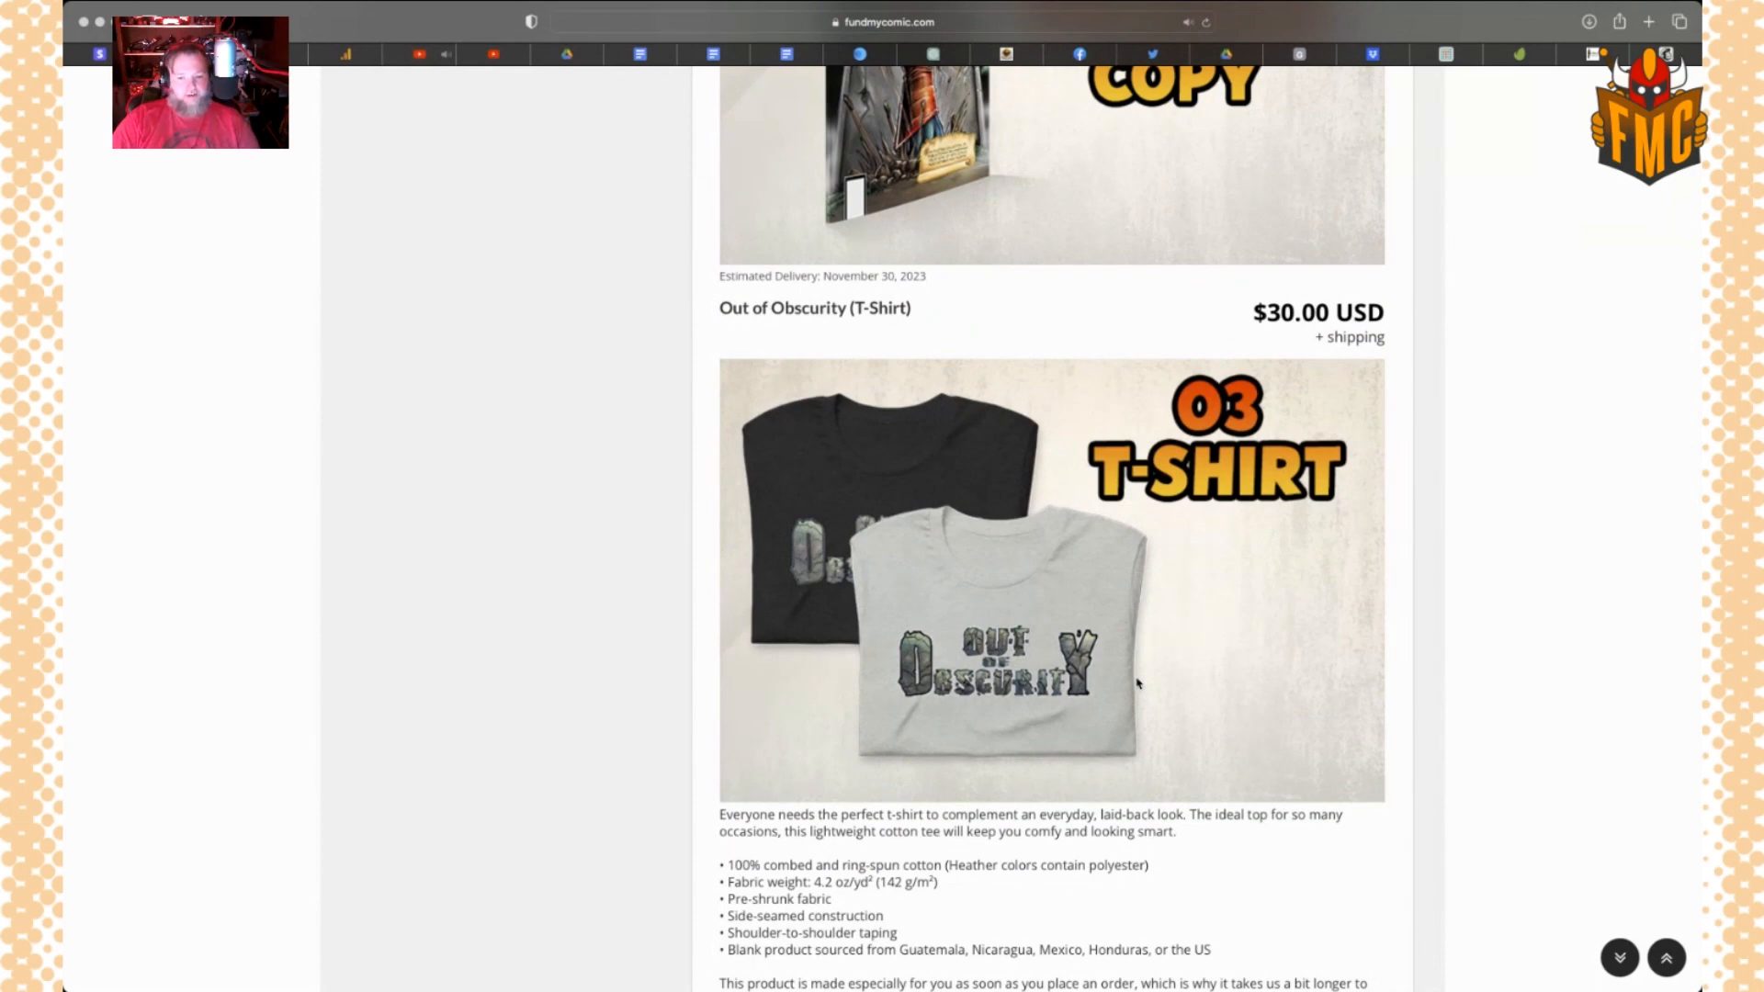
{"action": "scroll", "coordinate": [1138, 683], "scroll_direction": "up", "scroll_amount": 1}
Apply the coupon code ship2 to the contribution
{"action": "scroll", "coordinate": [1138, 684], "scroll_direction": "down", "scroll_amount": 10}
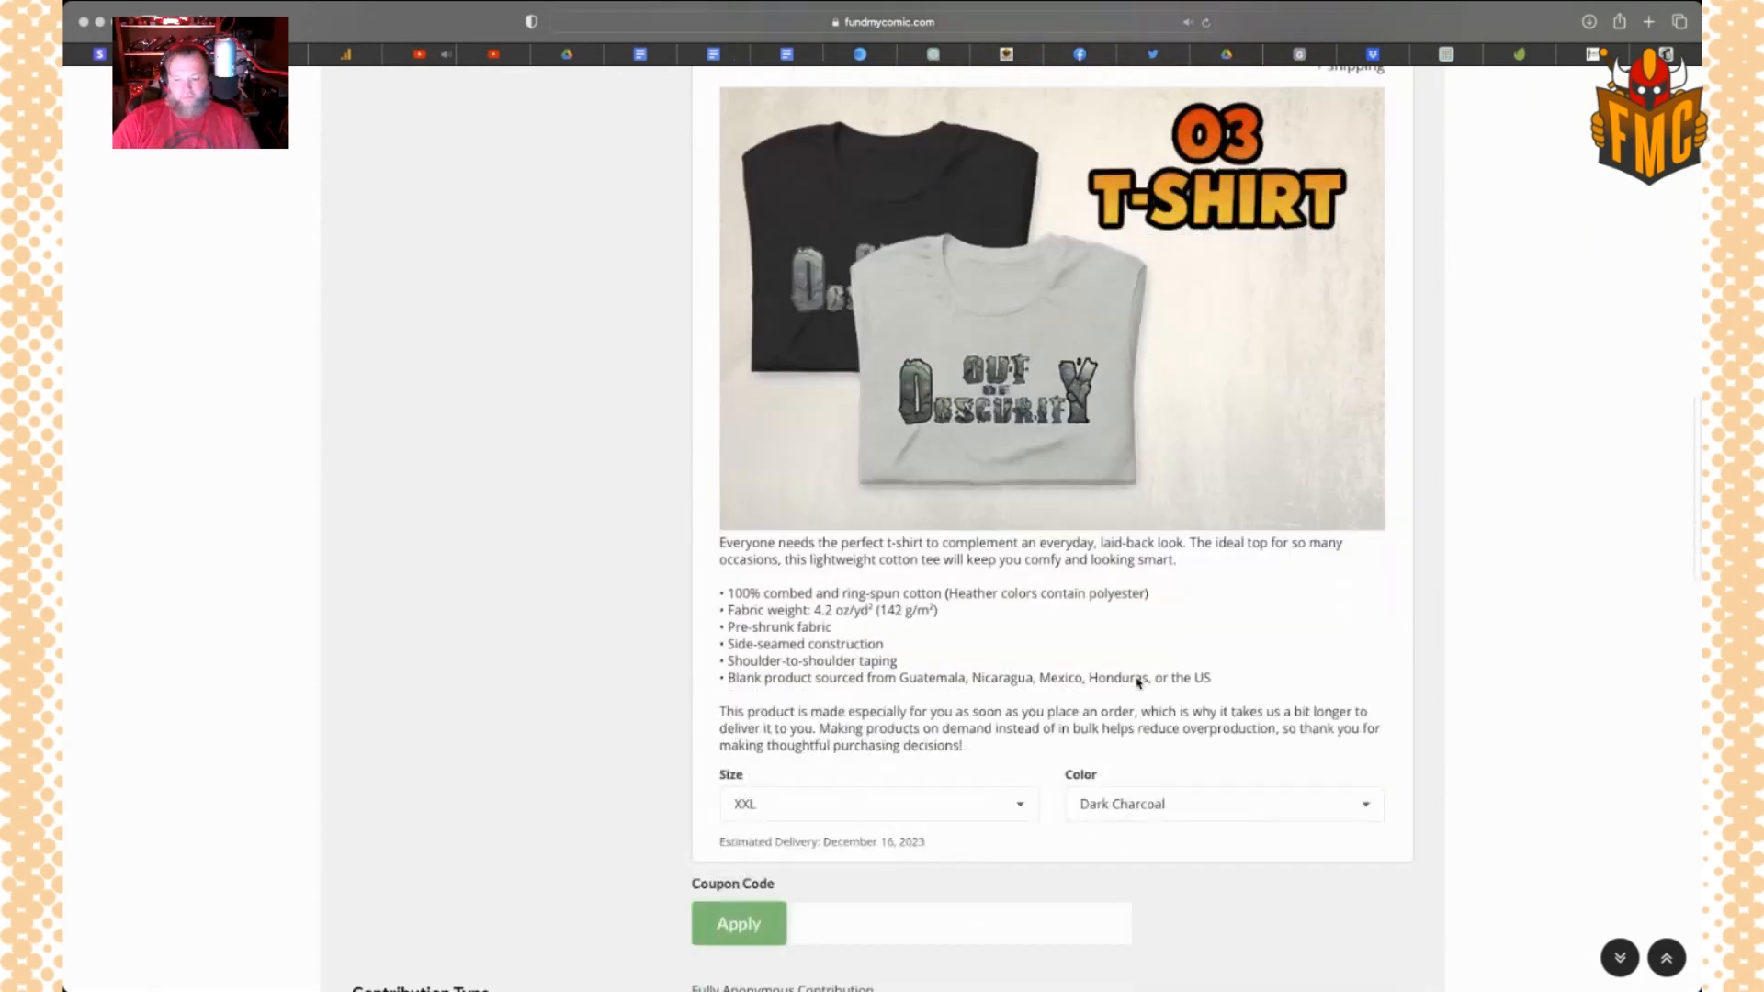
{"action": "scroll", "coordinate": [970, 678], "scroll_direction": "down", "scroll_amount": 2}
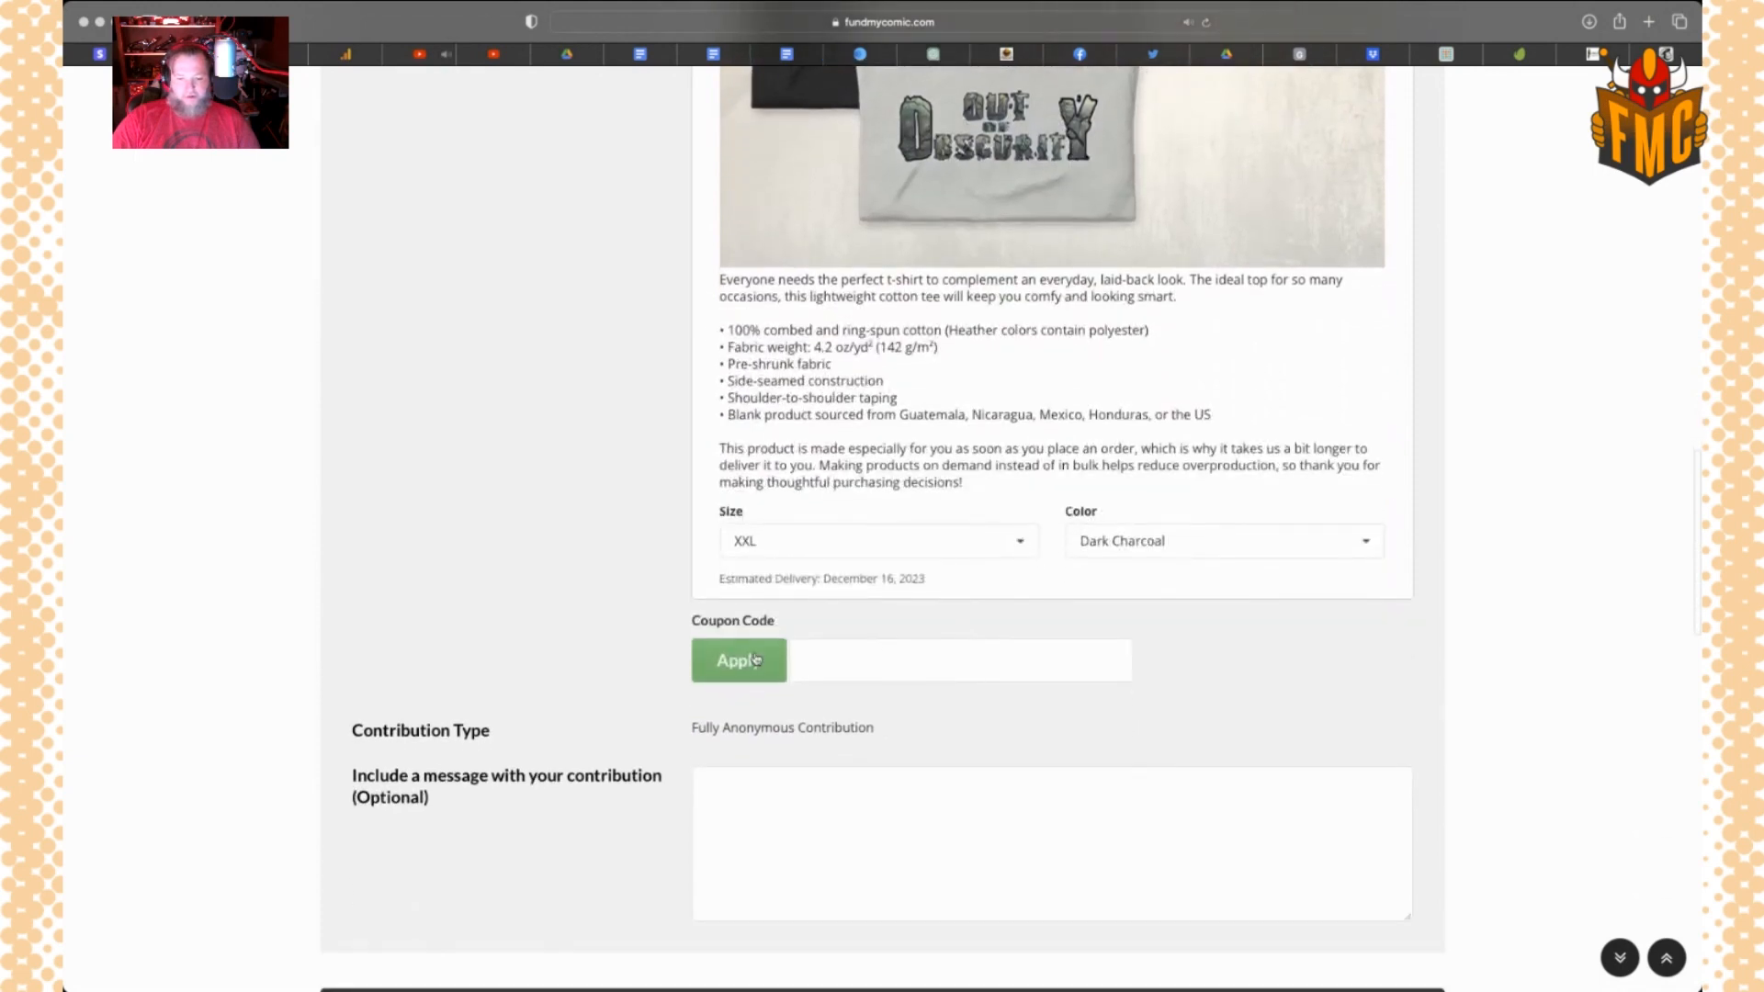
{"action": "left_click", "coordinate": [837, 663]}
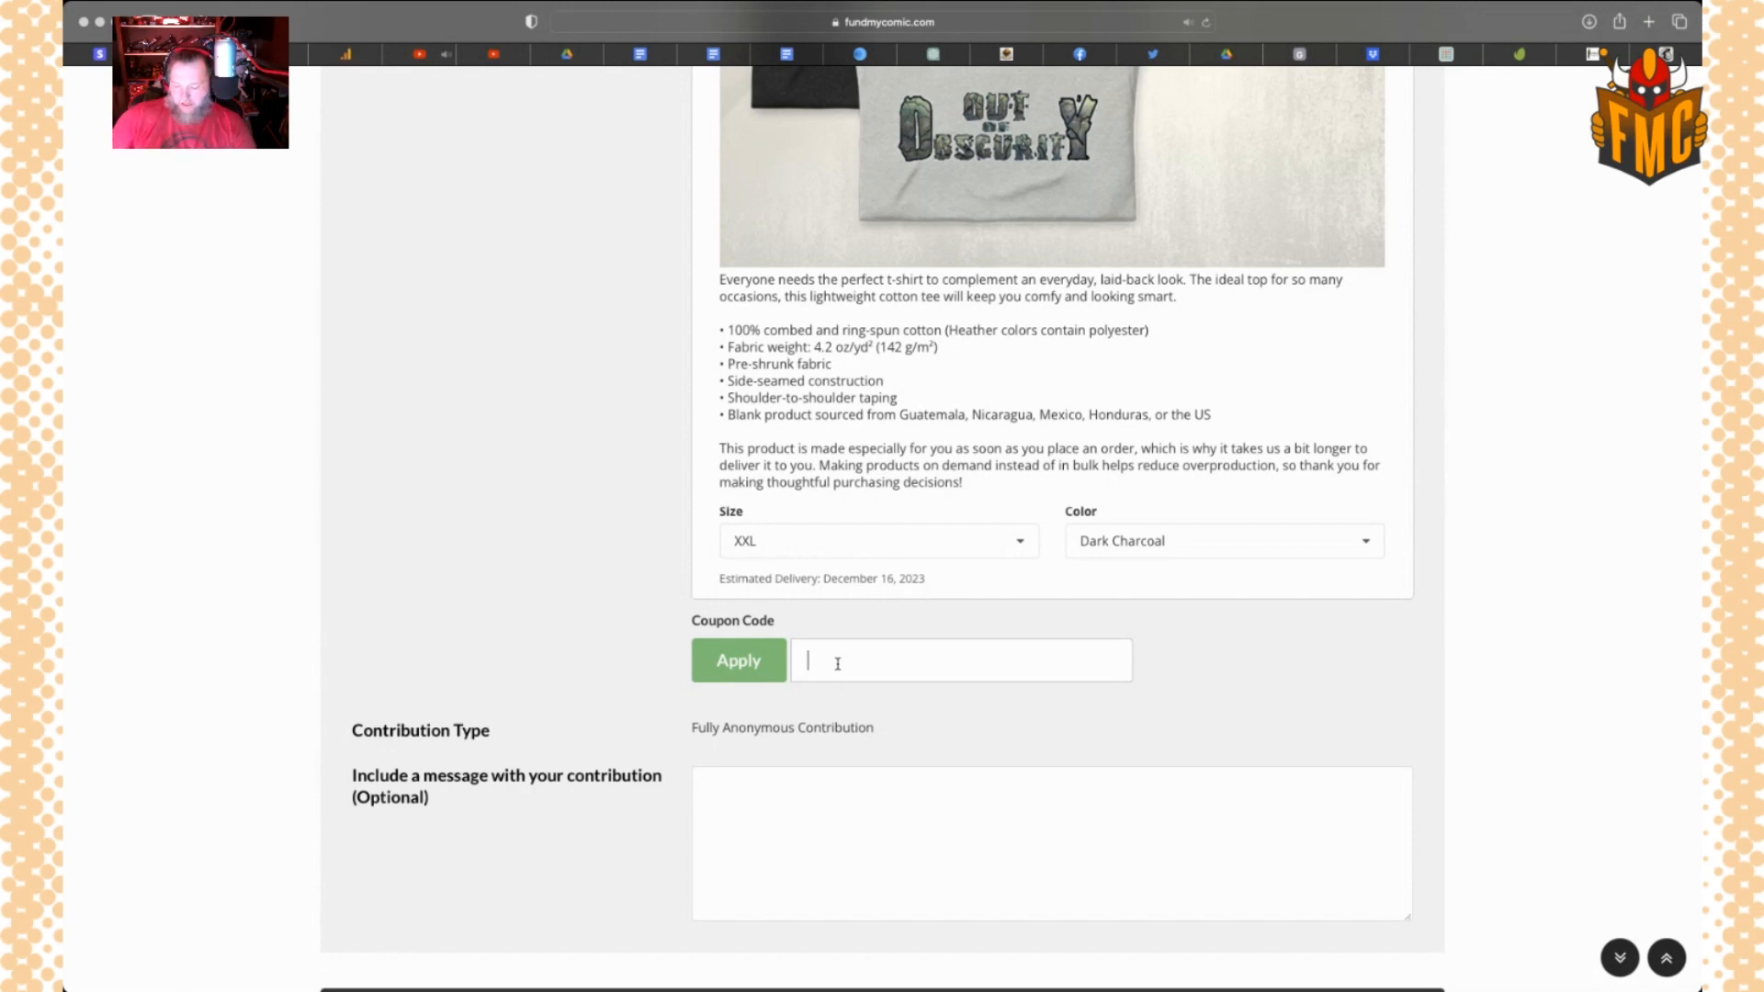
{"action": "type", "text": "ship2"}
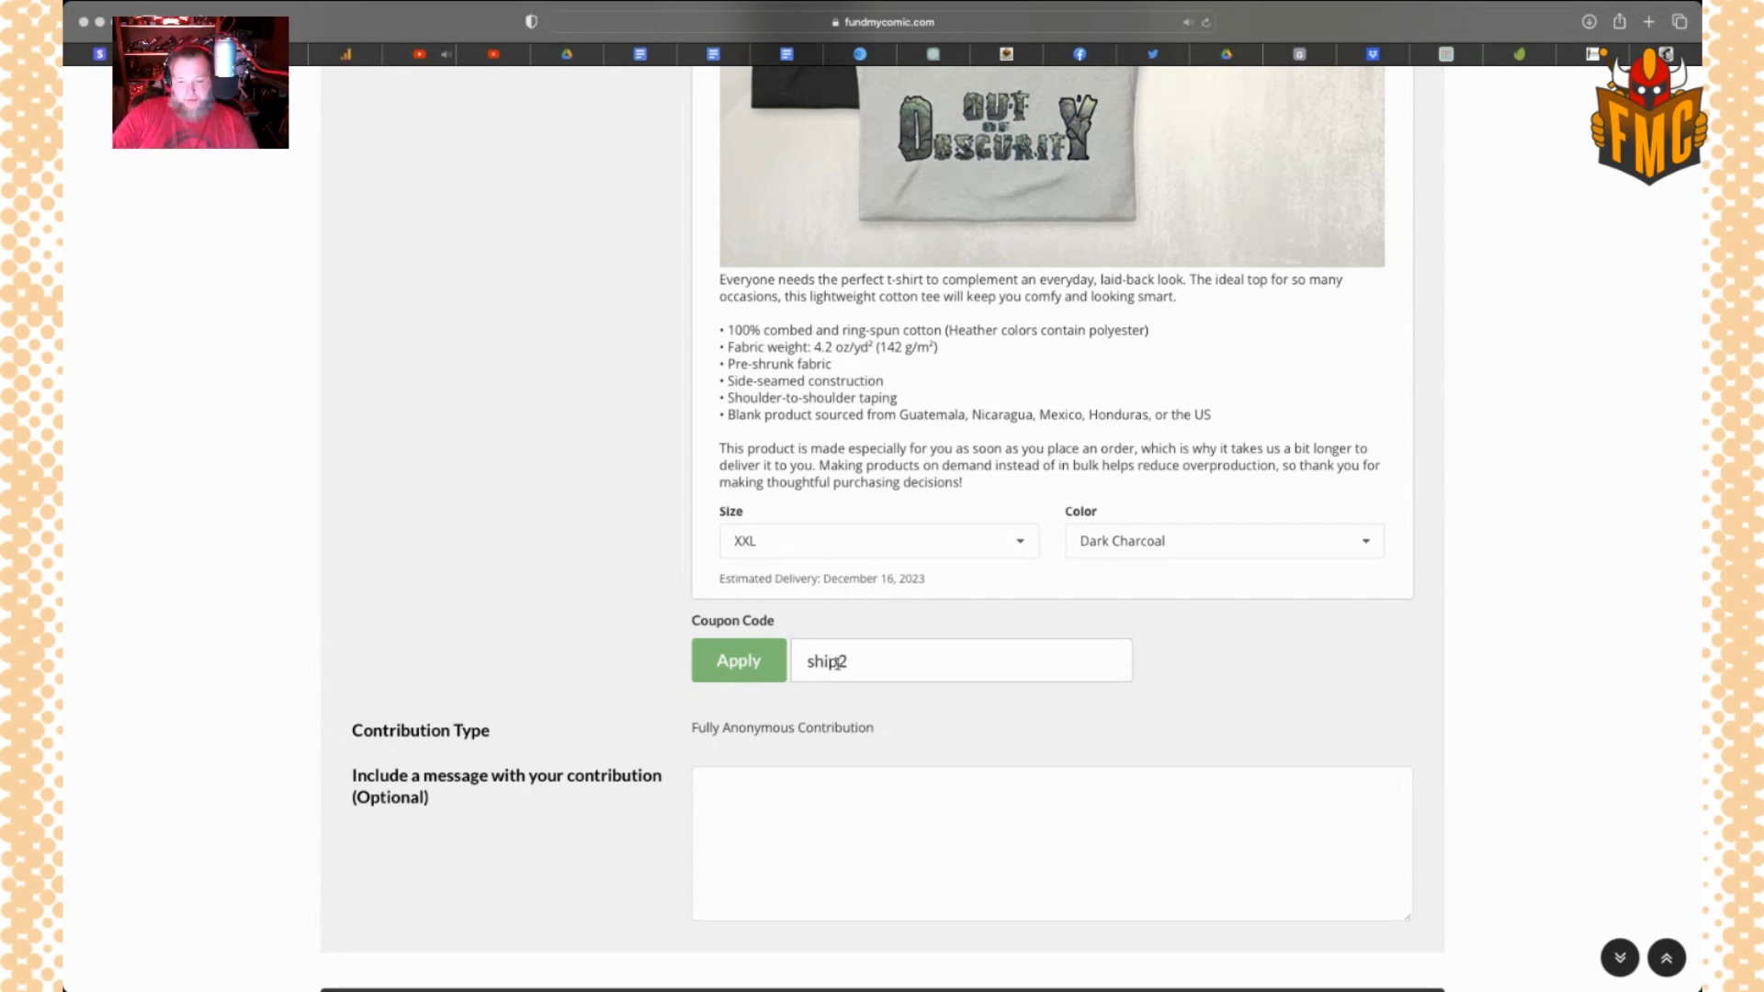
{"action": "left_click", "coordinate": [742, 663]}
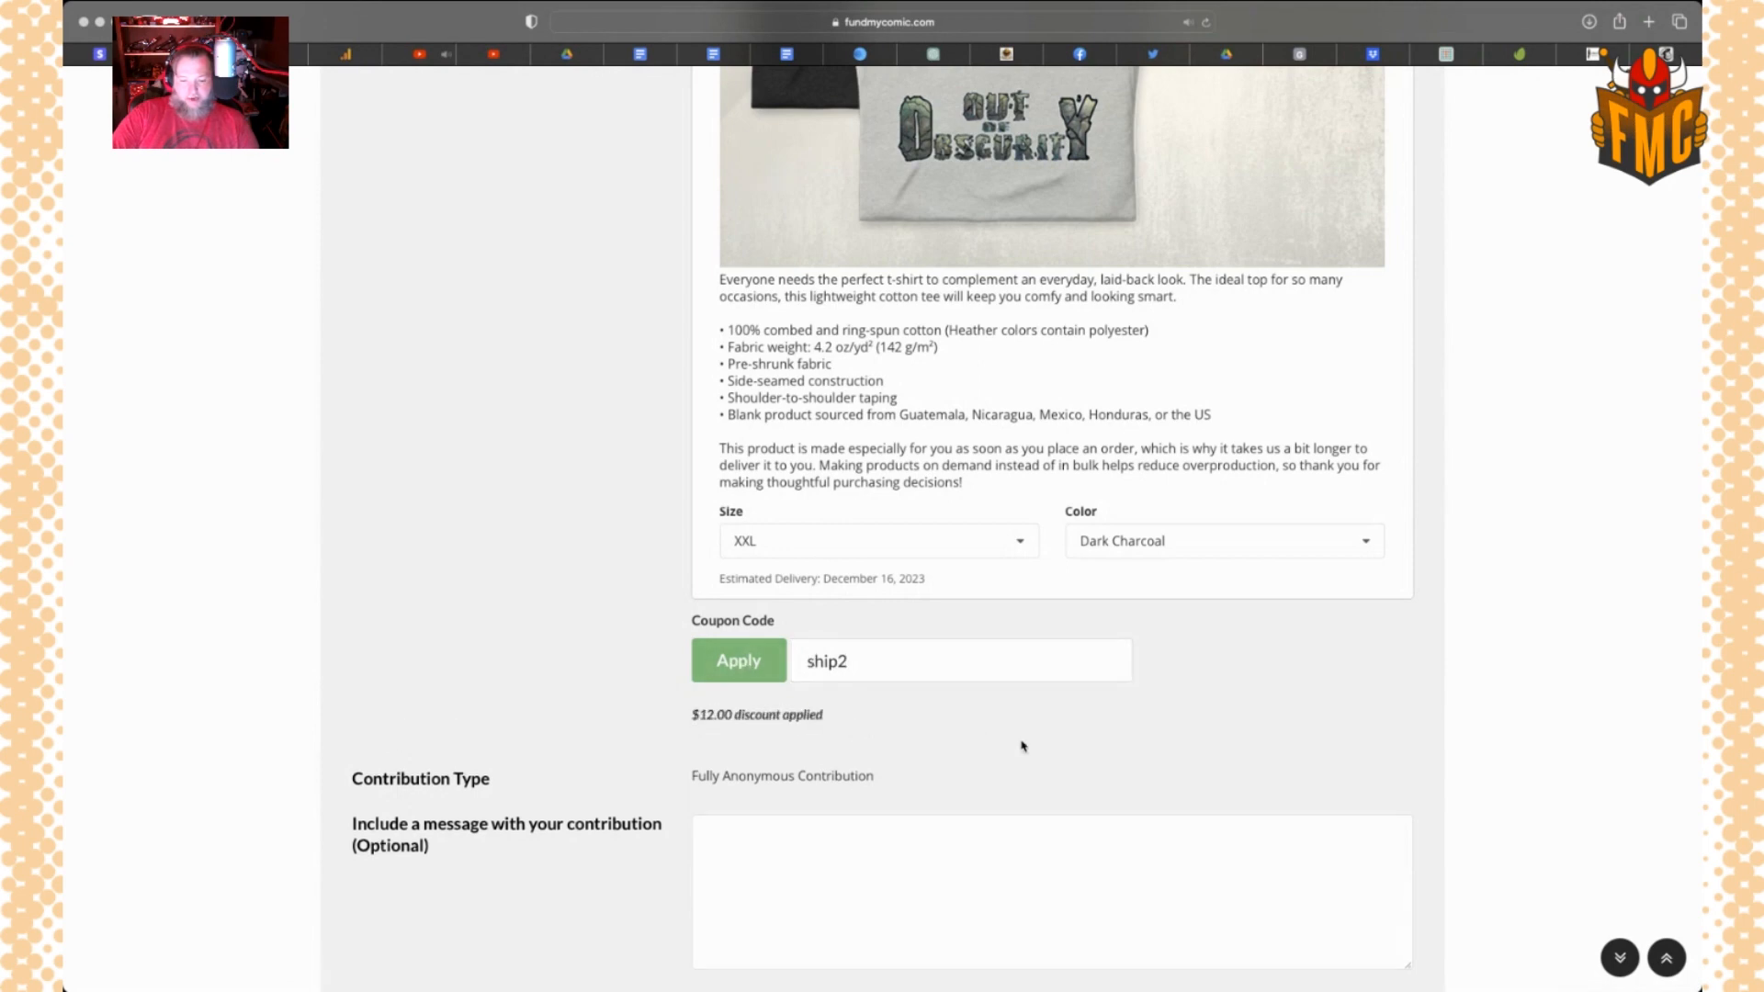
Check the coupon discount, shipping and total payment, and recheck the rewards in the contribution summary
{"action": "scroll", "coordinate": [1023, 746], "scroll_direction": "down", "scroll_amount": 1}
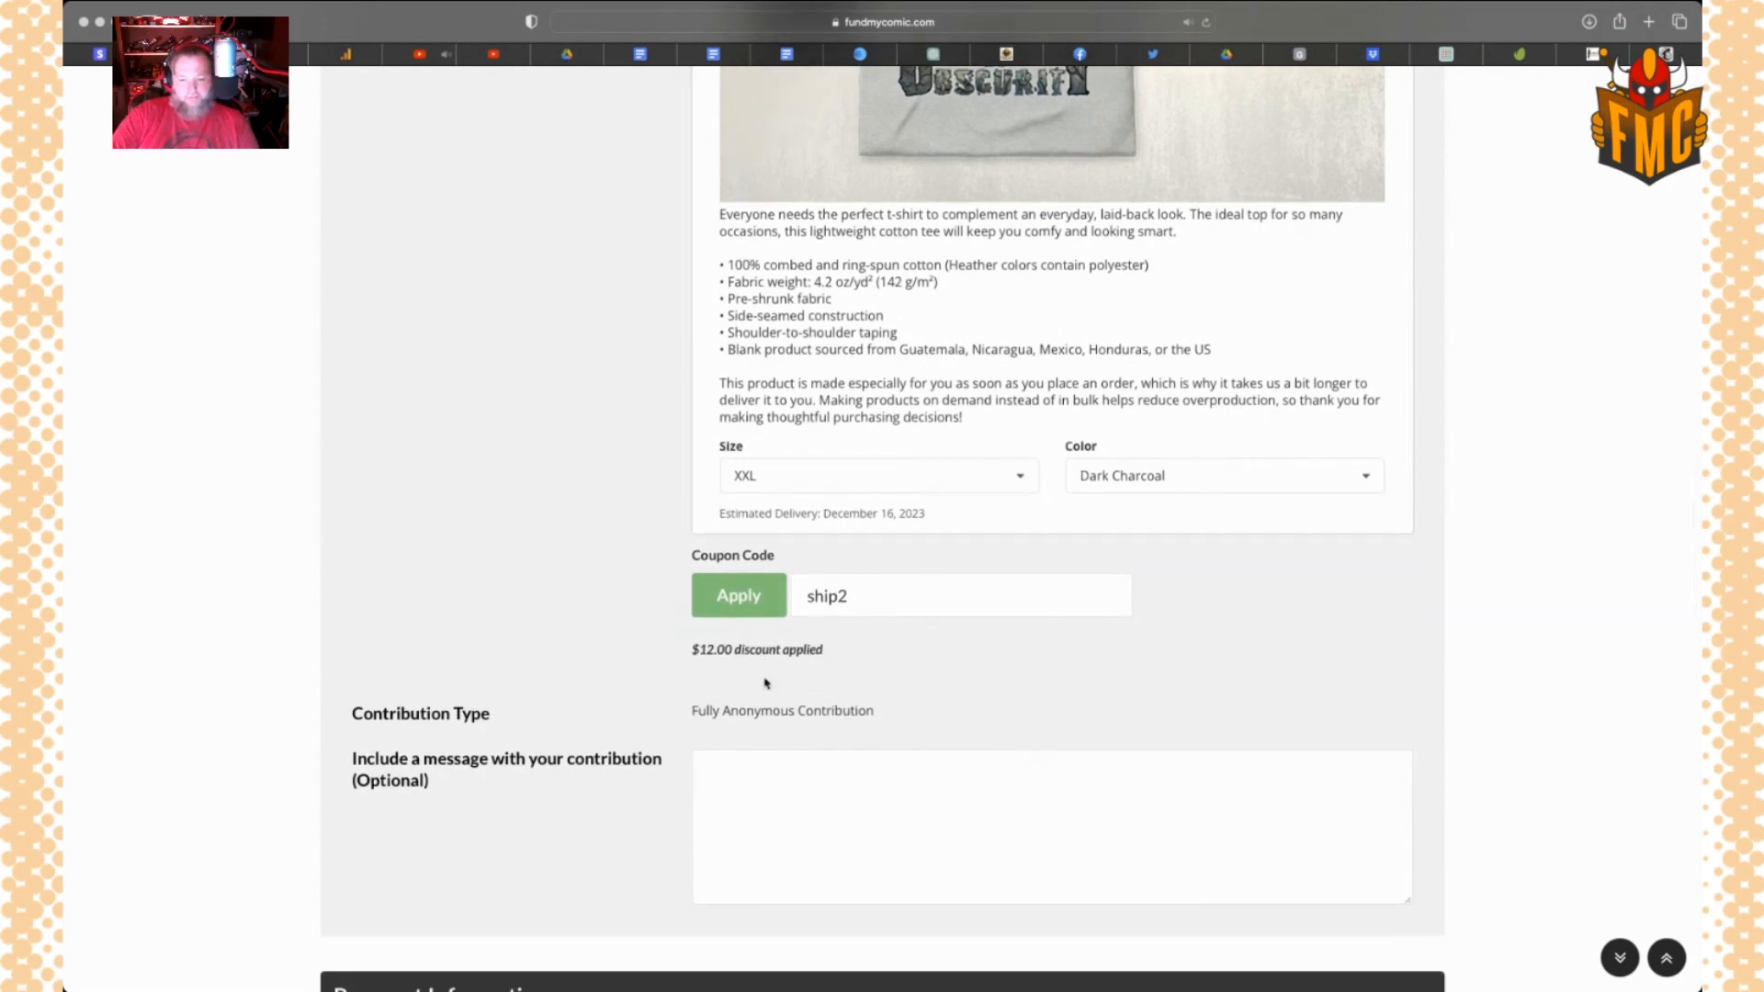
{"action": "scroll", "coordinate": [991, 675], "scroll_direction": "down", "scroll_amount": 10}
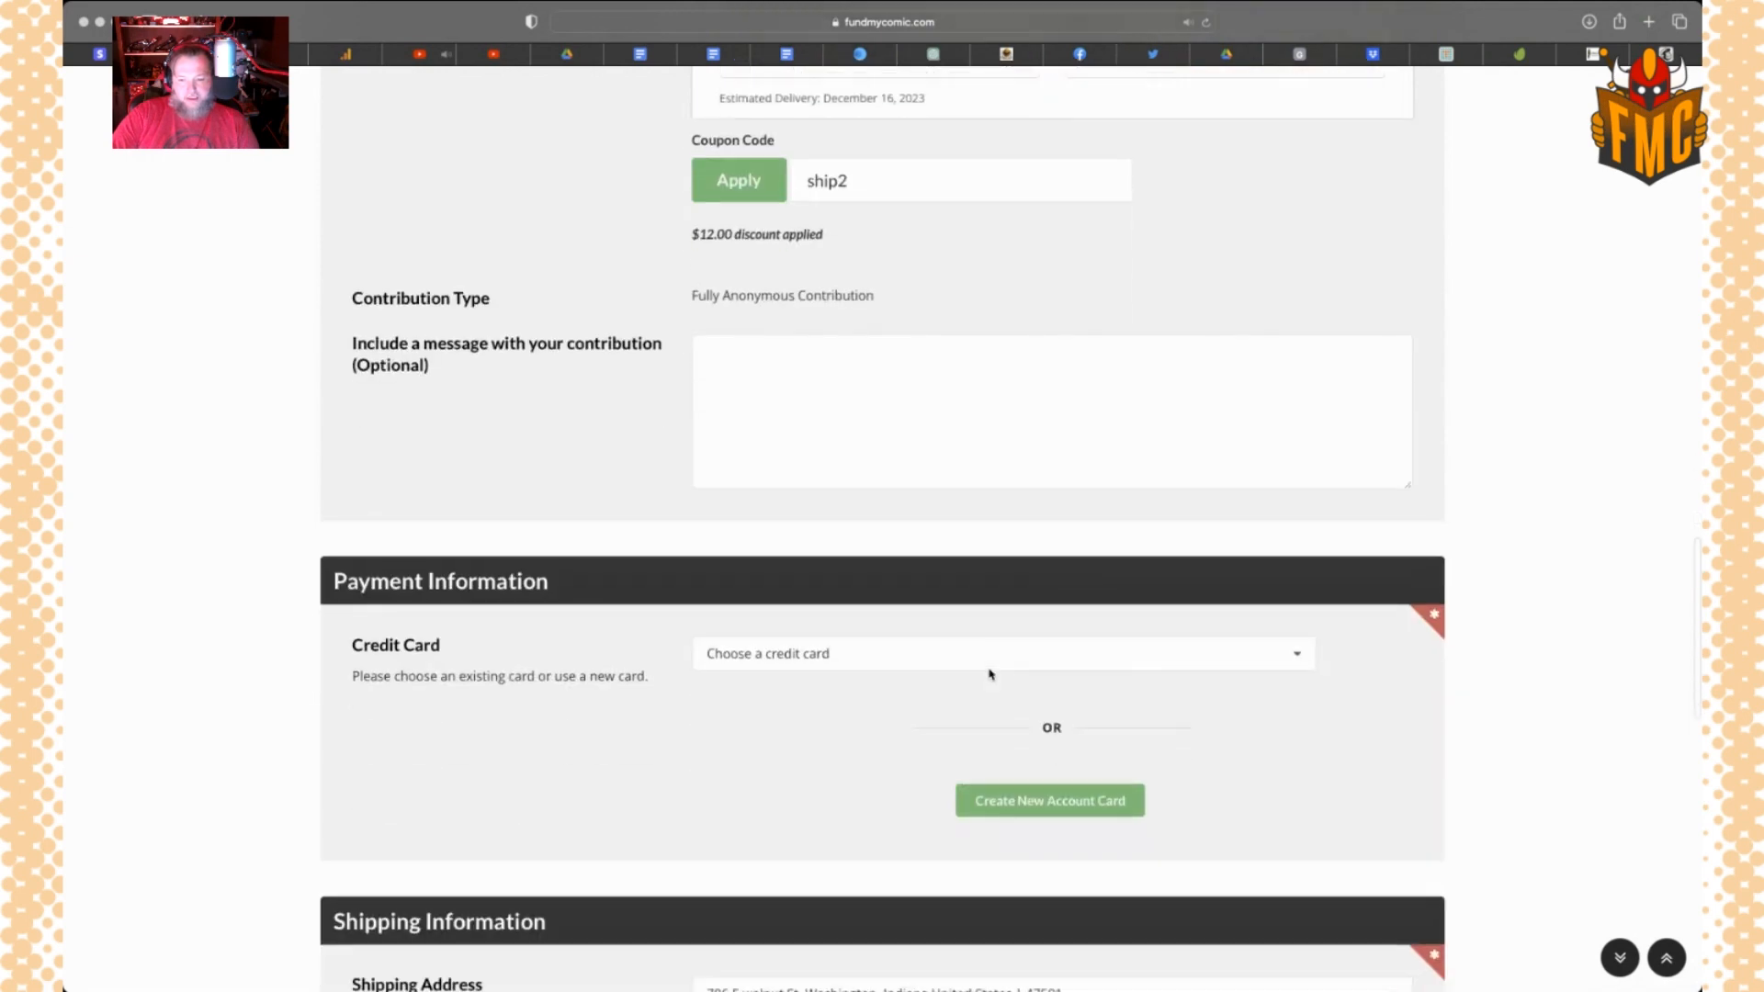
{"action": "scroll", "coordinate": [991, 675], "scroll_direction": "down", "scroll_amount": 5}
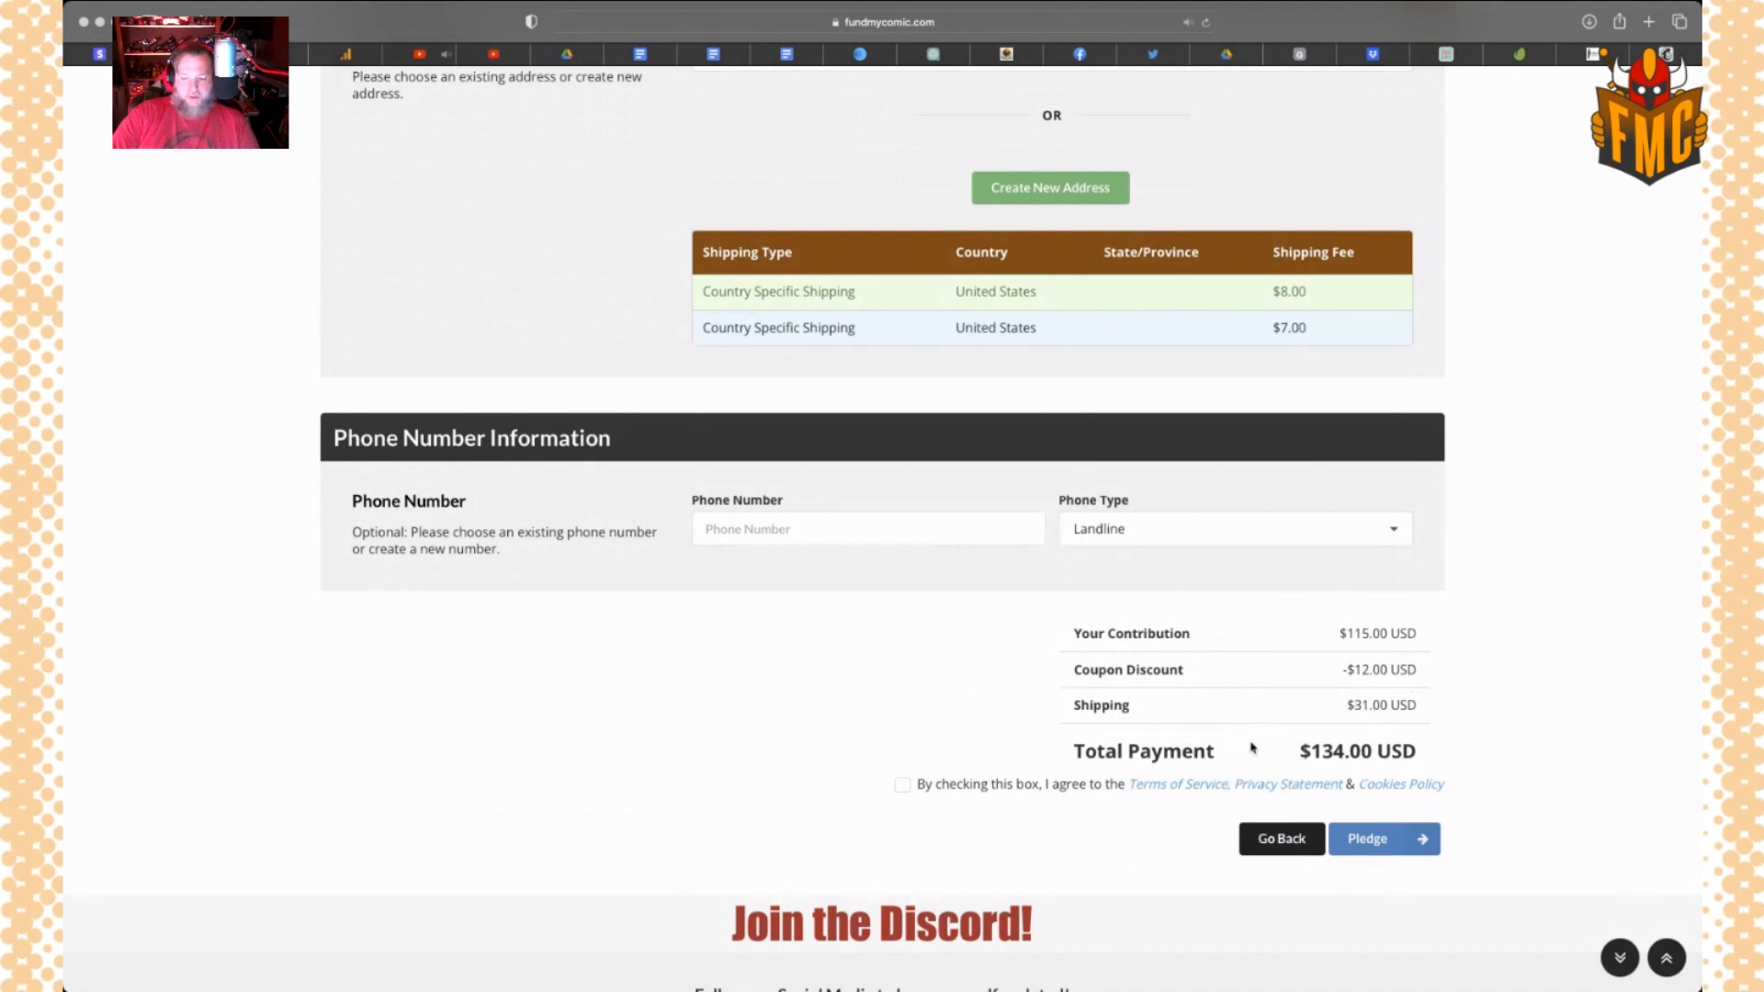
{"action": "scroll", "coordinate": [1251, 747], "scroll_direction": "down", "scroll_amount": 1}
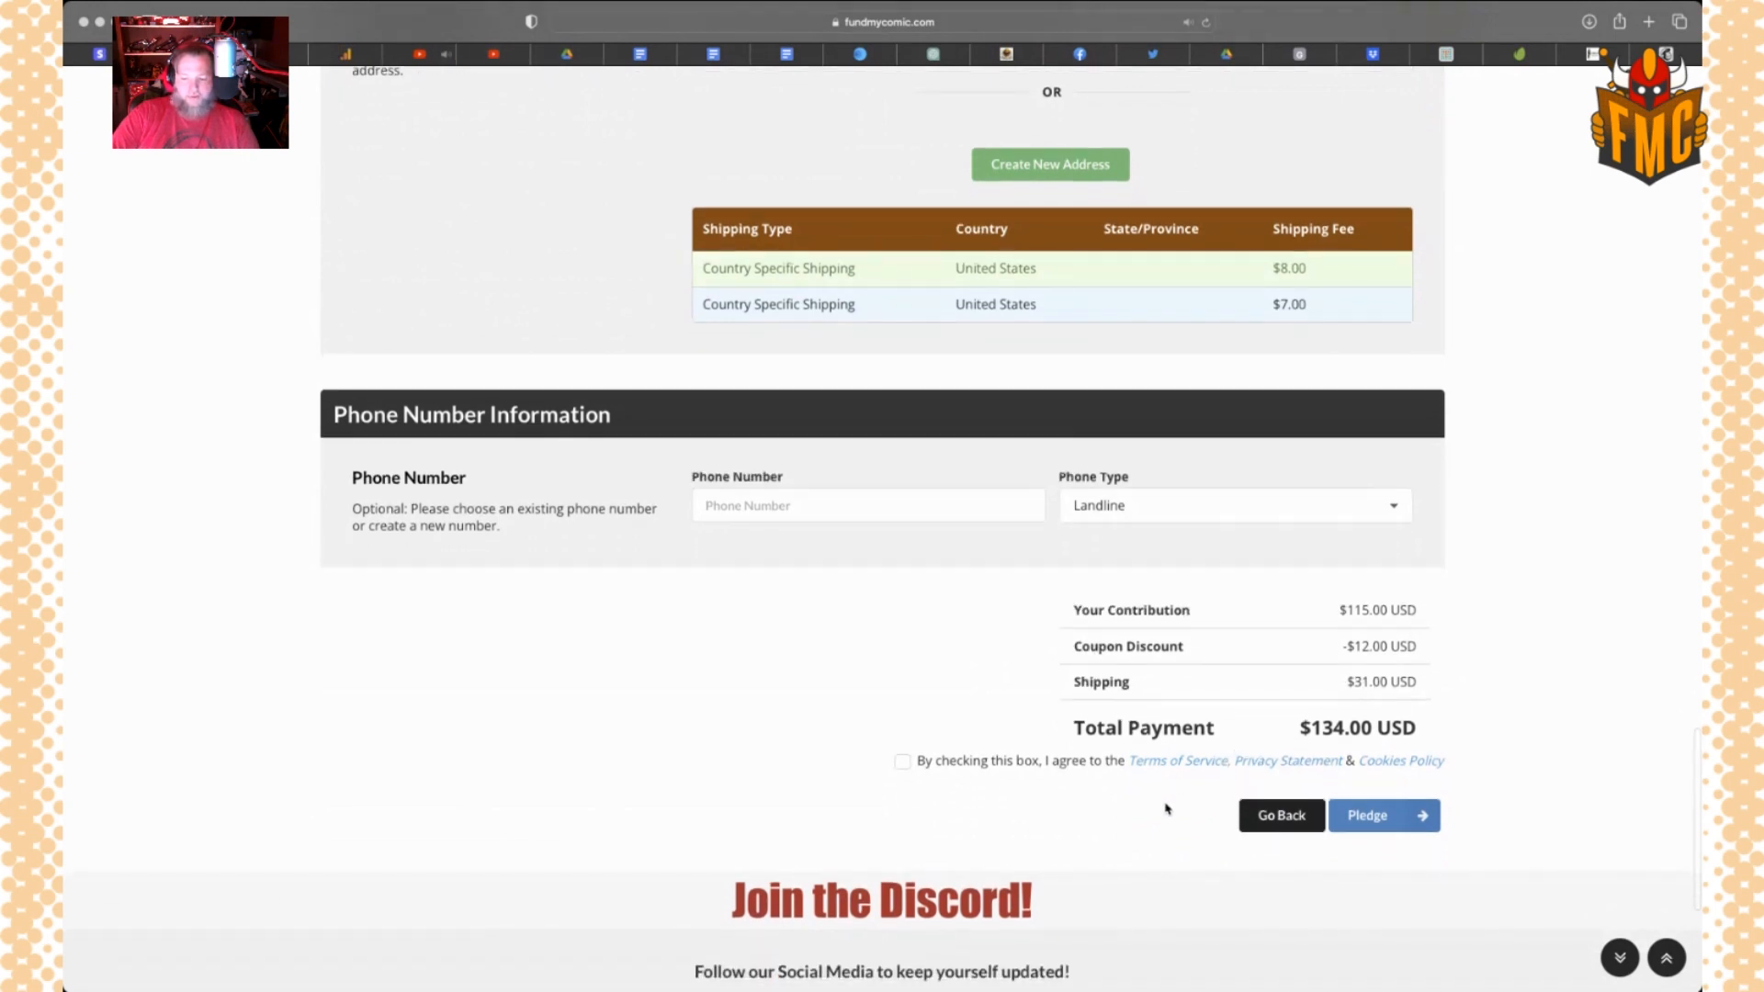
{"action": "scroll", "coordinate": [1166, 809], "scroll_direction": "up", "scroll_amount": 1}
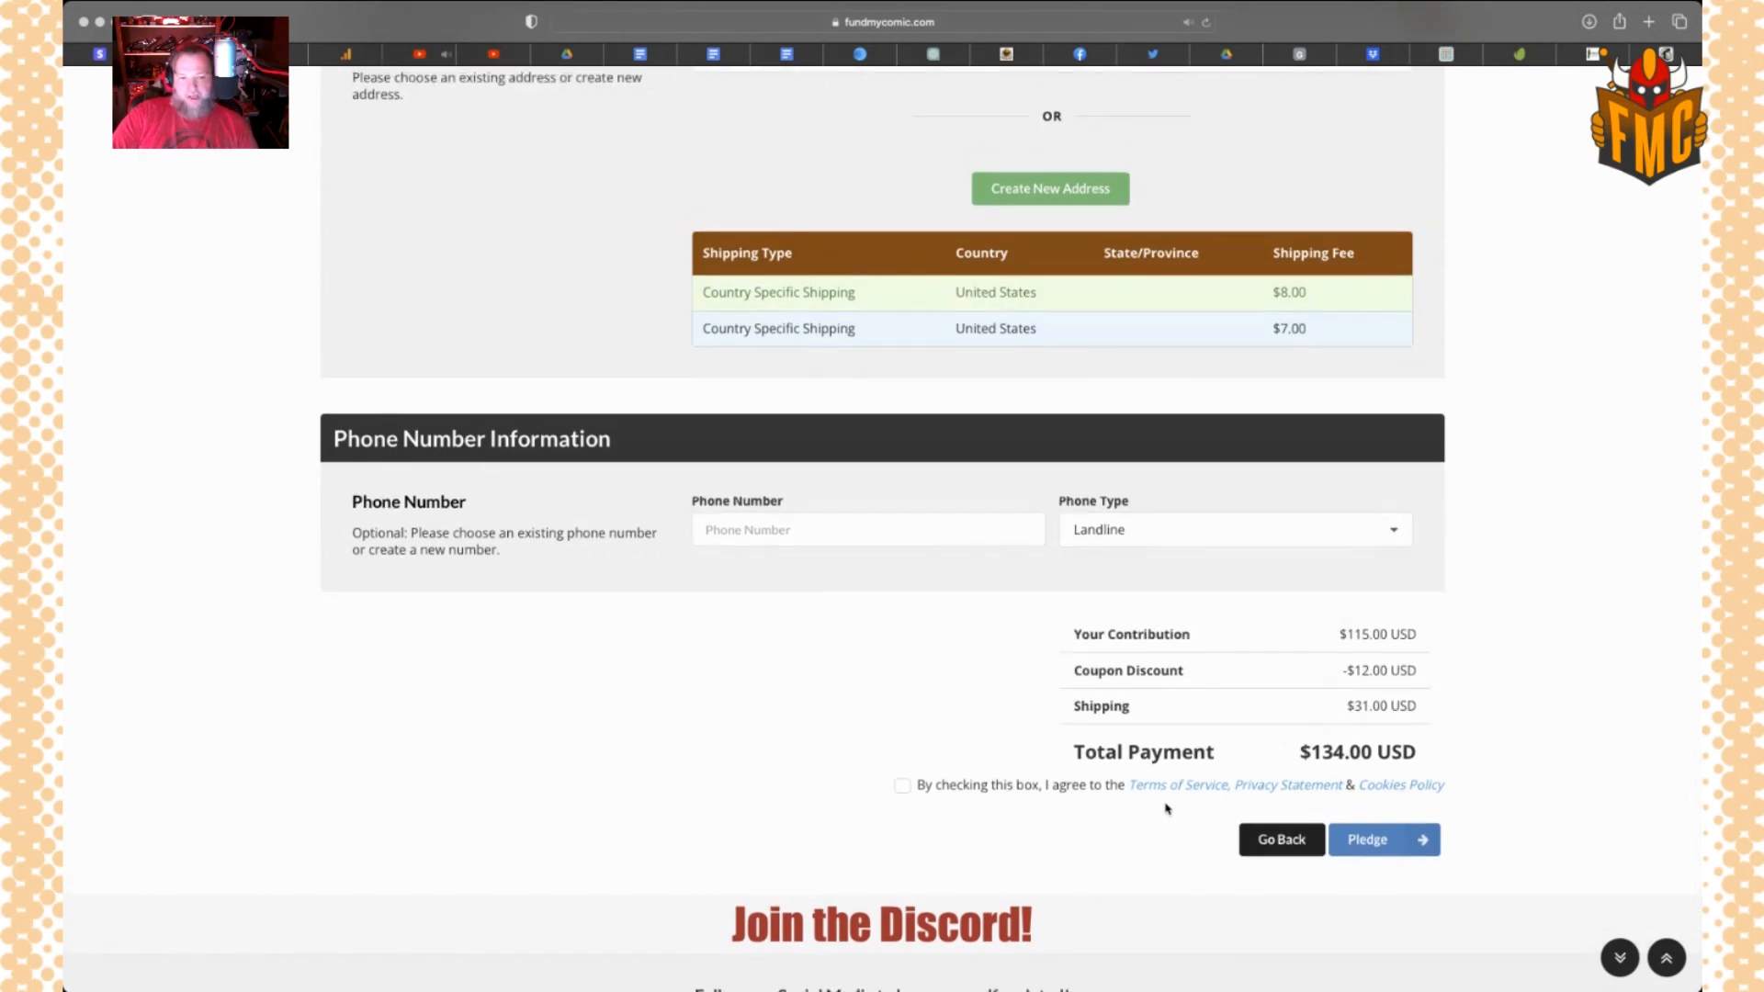
{"action": "scroll", "coordinate": [1166, 809], "scroll_direction": "up", "scroll_amount": 13}
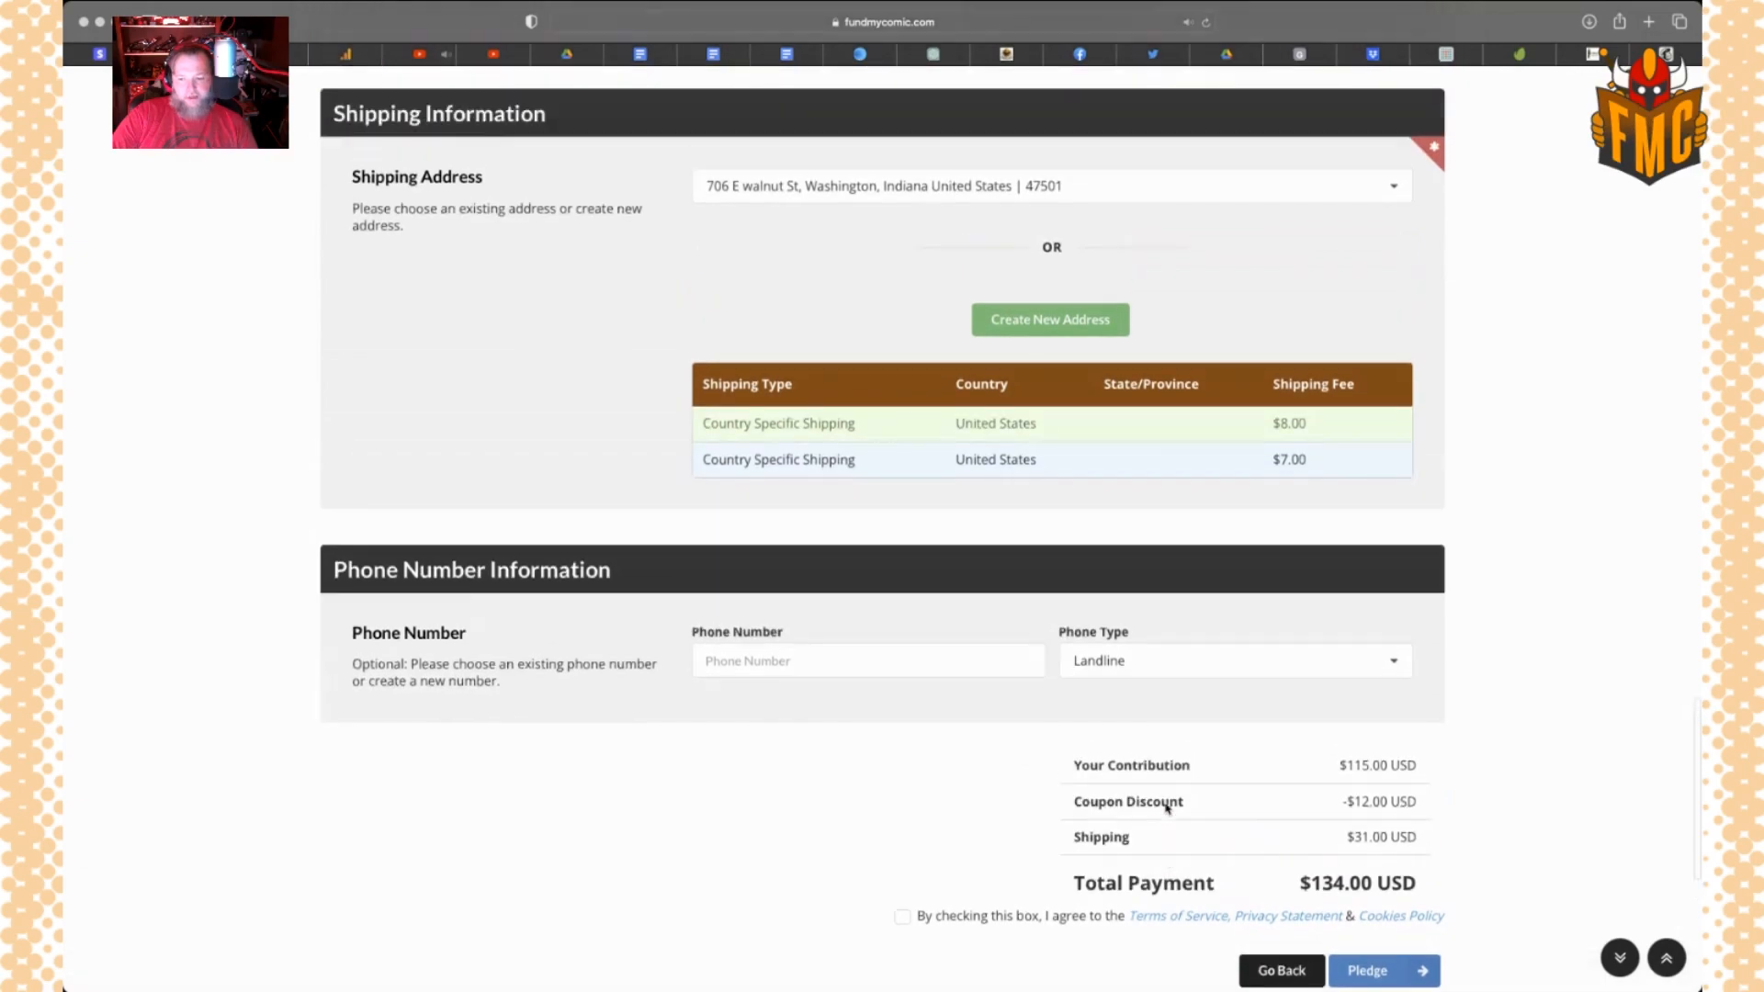
{"action": "scroll", "coordinate": [1167, 809], "scroll_direction": "up", "scroll_amount": 15}
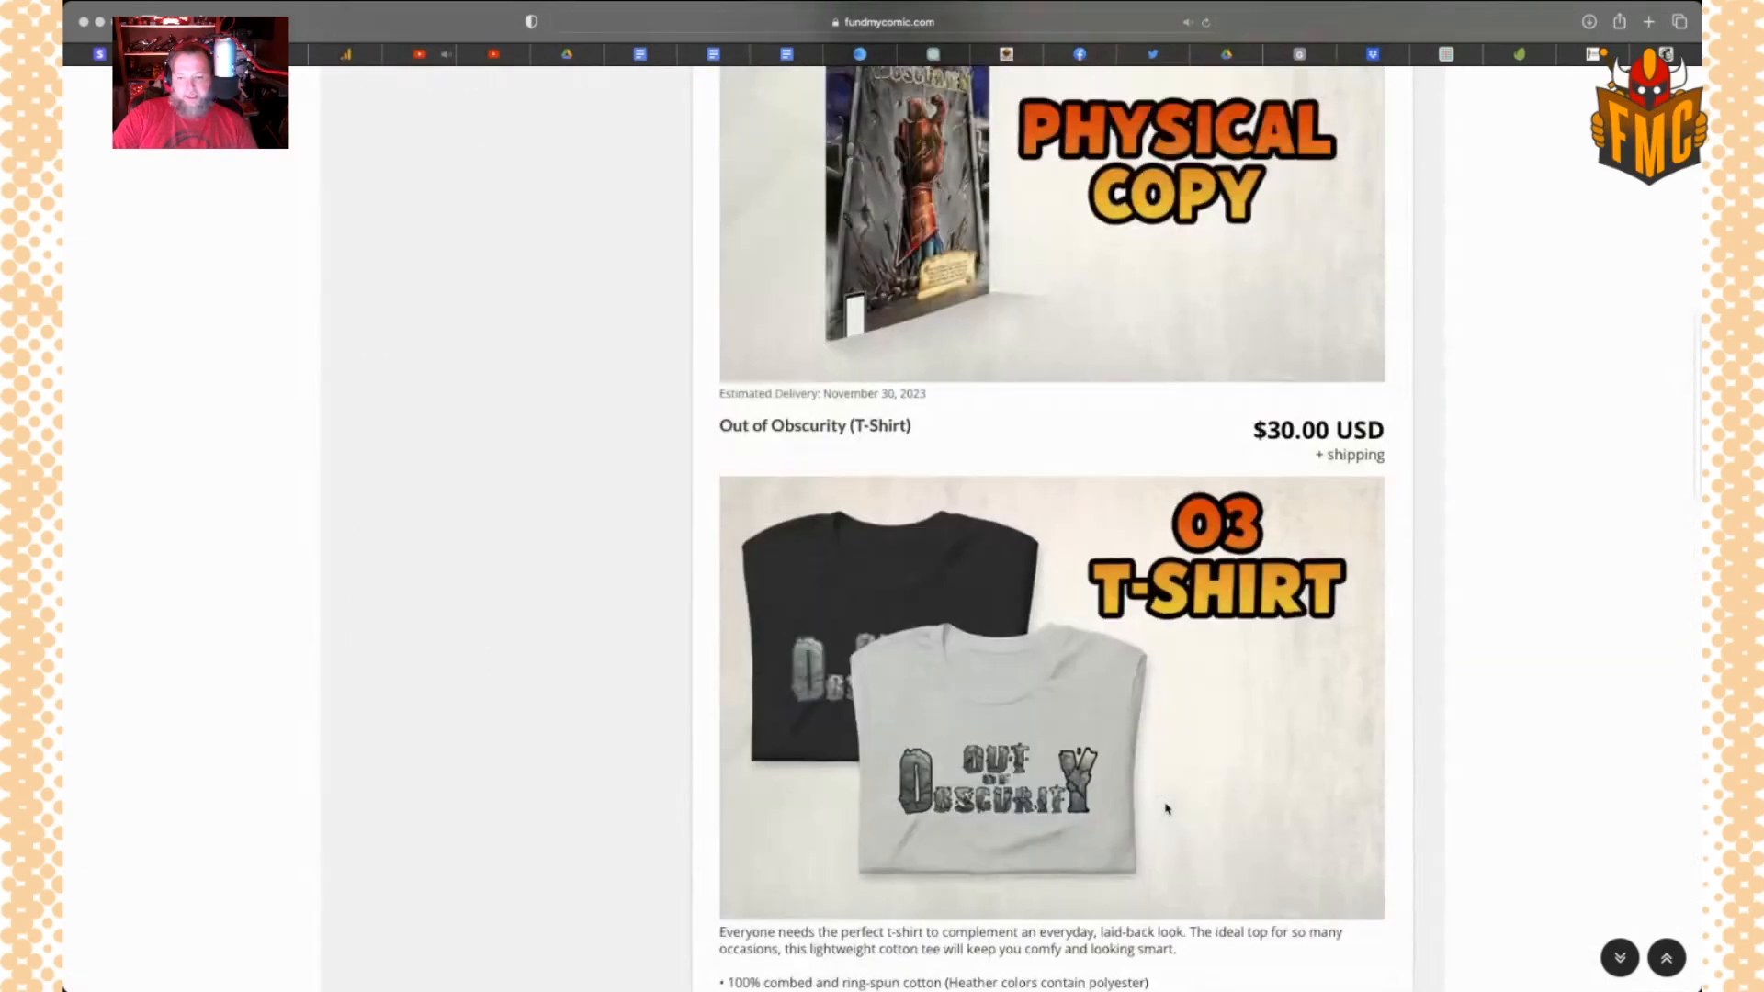
{"action": "scroll", "coordinate": [1165, 807], "scroll_direction": "down", "scroll_amount": 2}
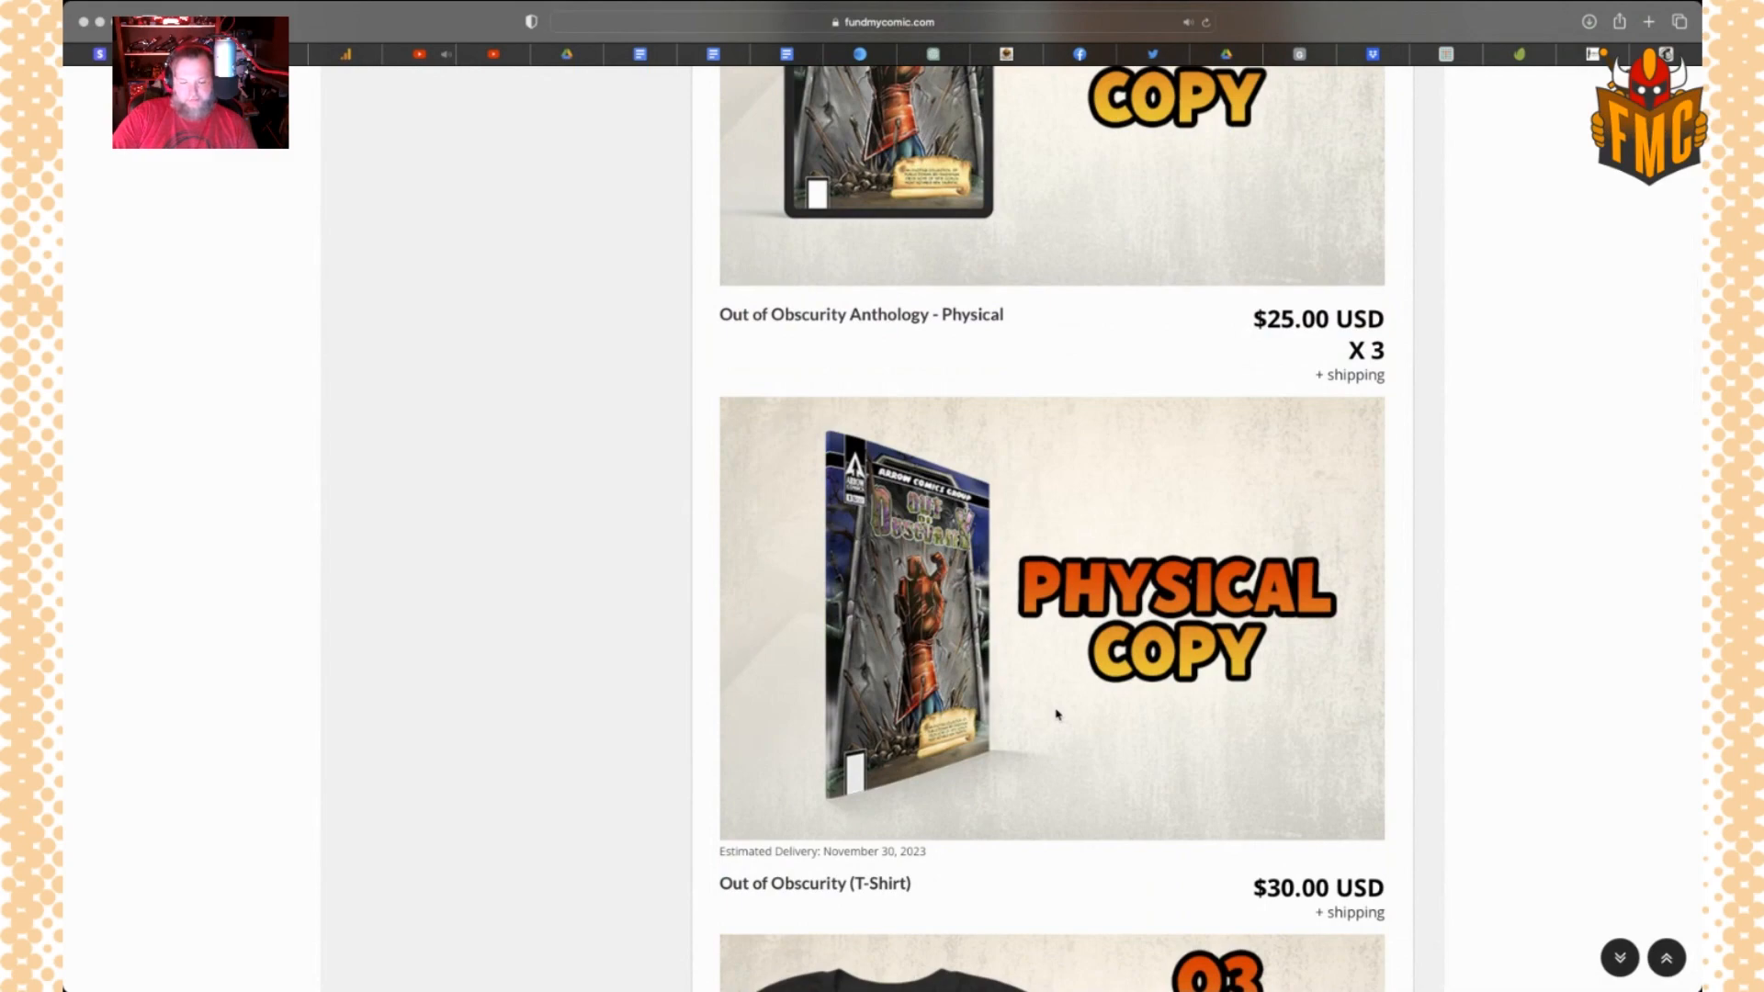
{"action": "scroll", "coordinate": [1057, 714], "scroll_direction": "up", "scroll_amount": 15}
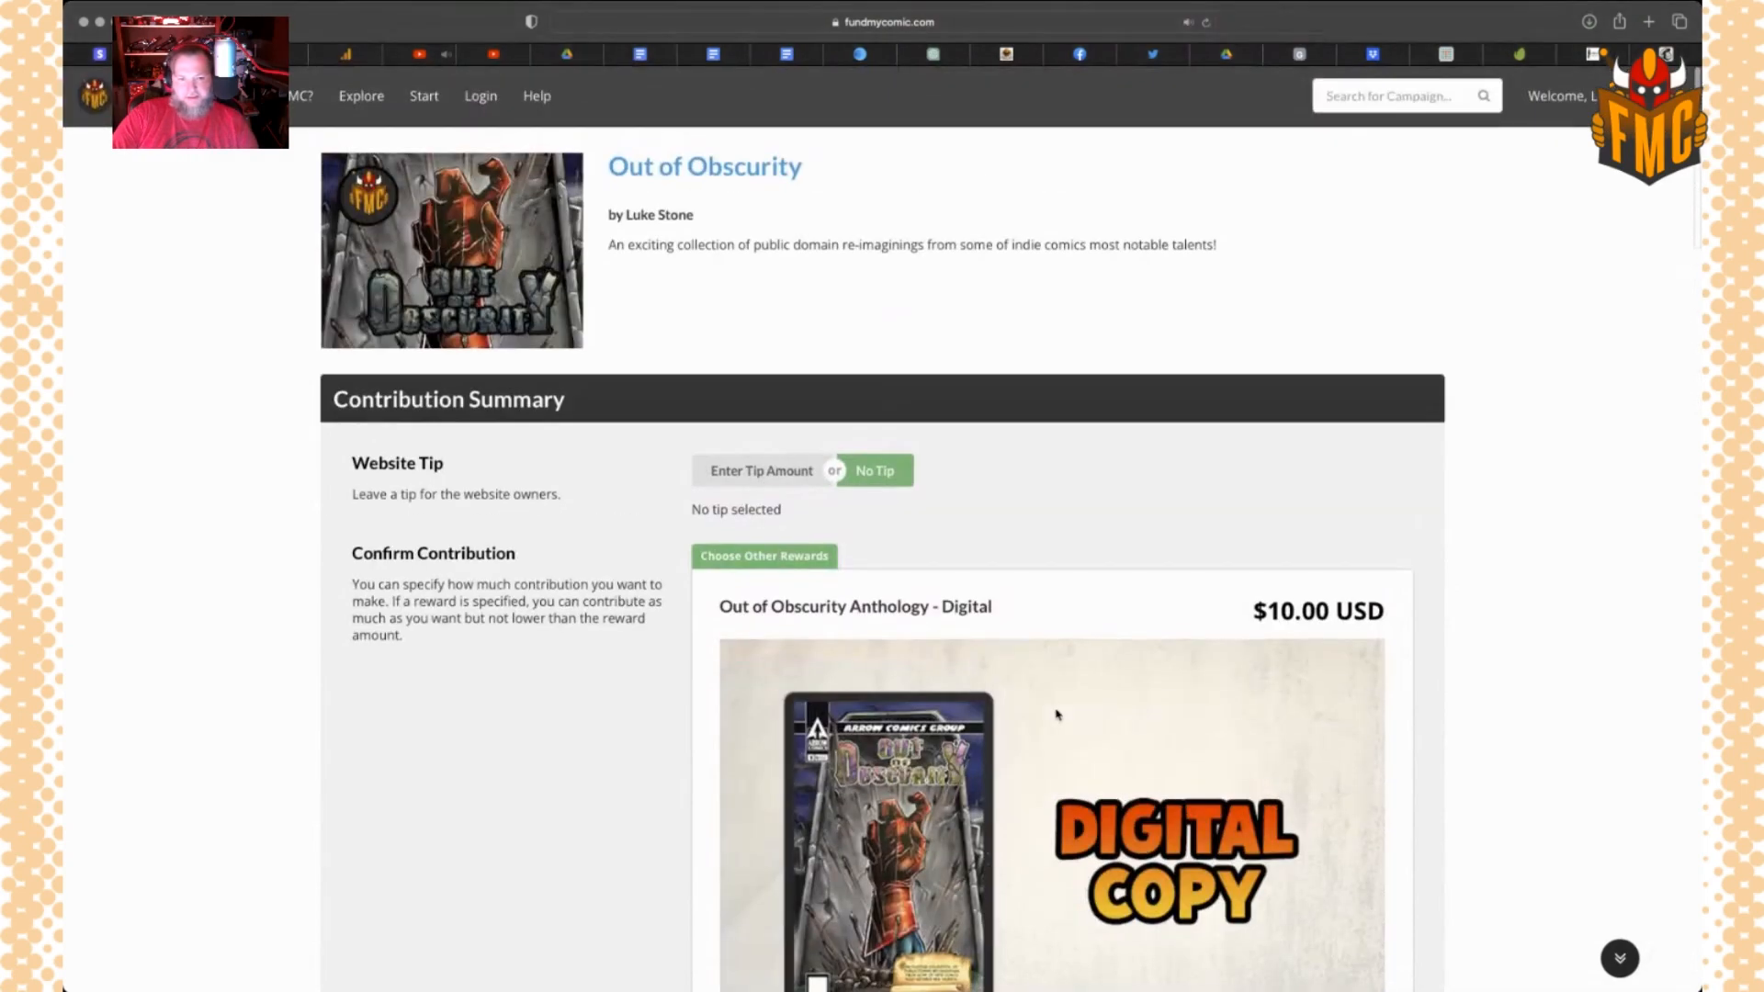
Switch to the campaign management page and open the account's own campaigns
{"action": "left_click", "coordinate": [269, 55]}
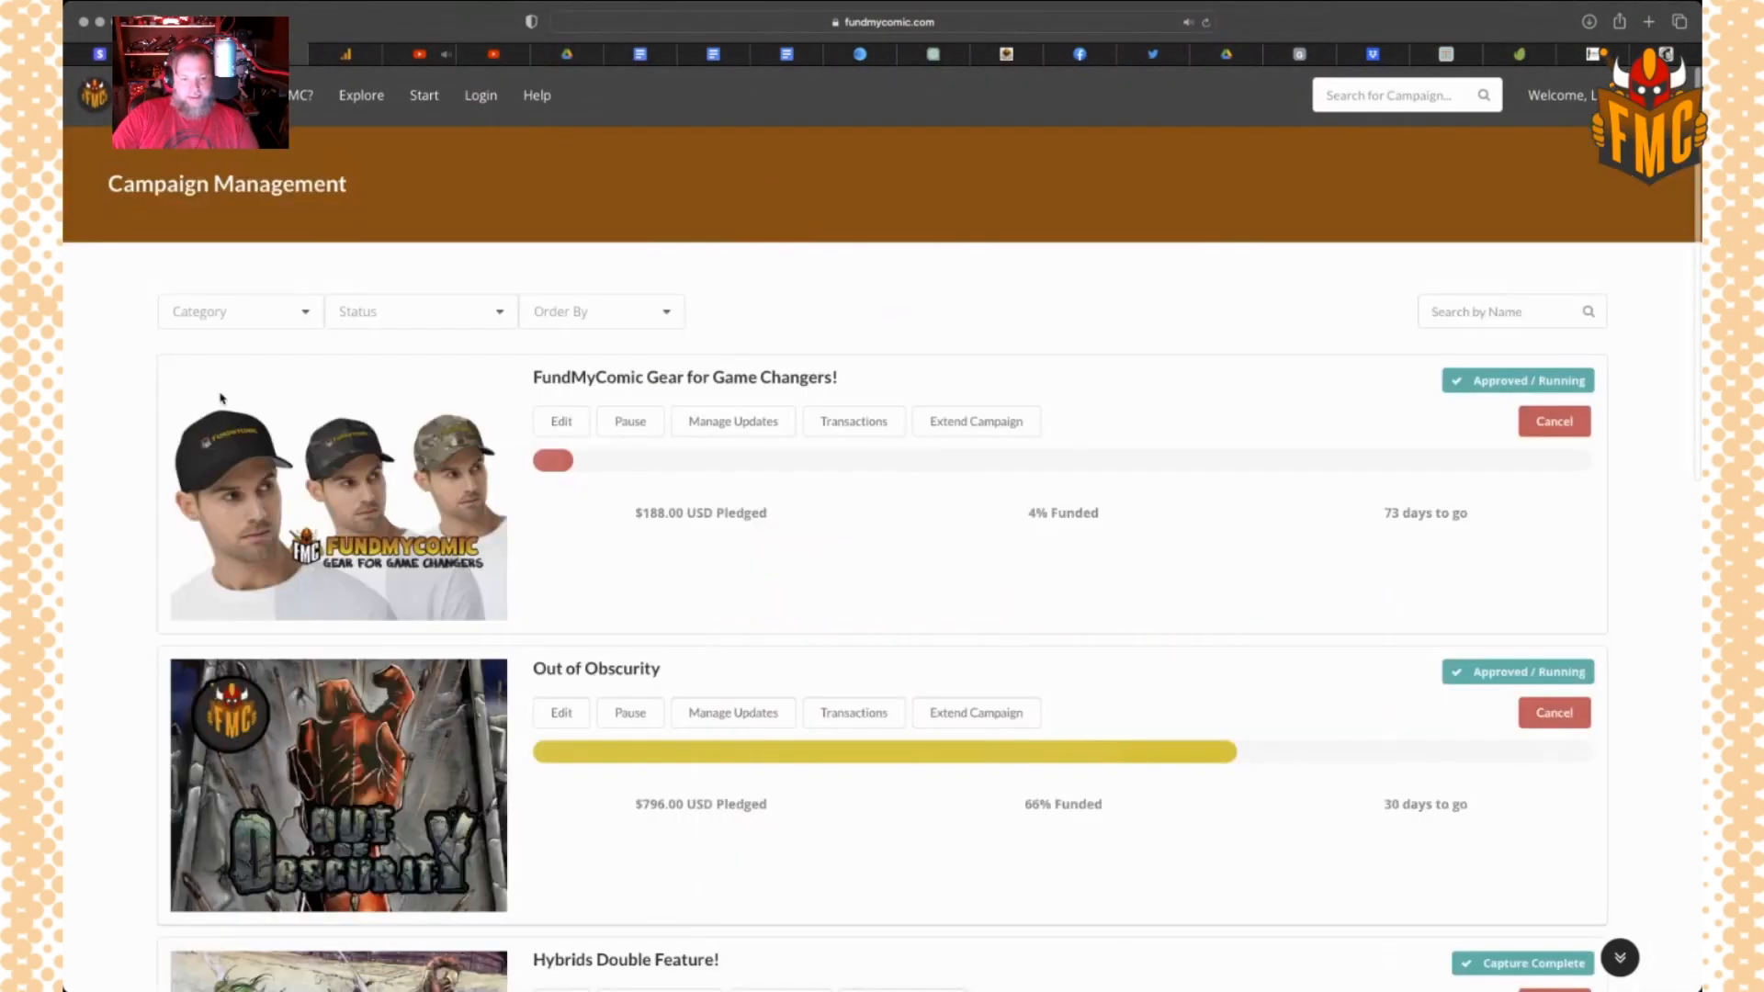
{"action": "scroll", "coordinate": [896, 585], "scroll_direction": "down", "scroll_amount": 2}
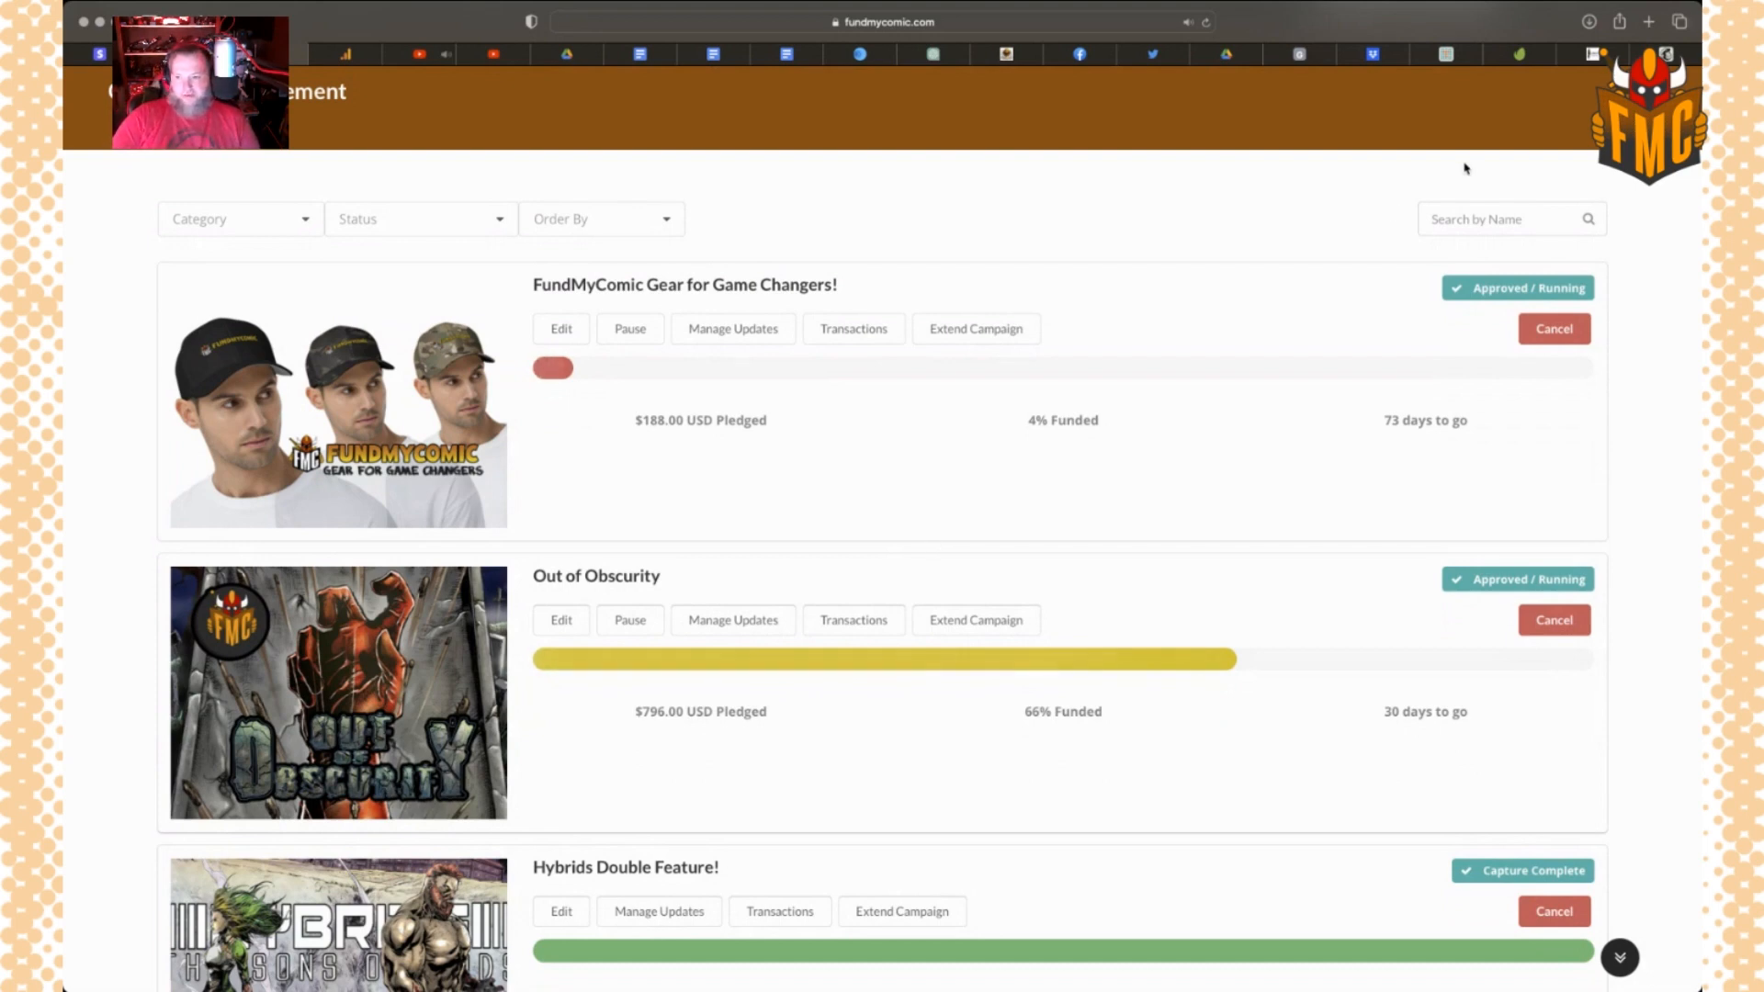
{"action": "scroll", "coordinate": [1454, 259], "scroll_direction": "up", "scroll_amount": 2}
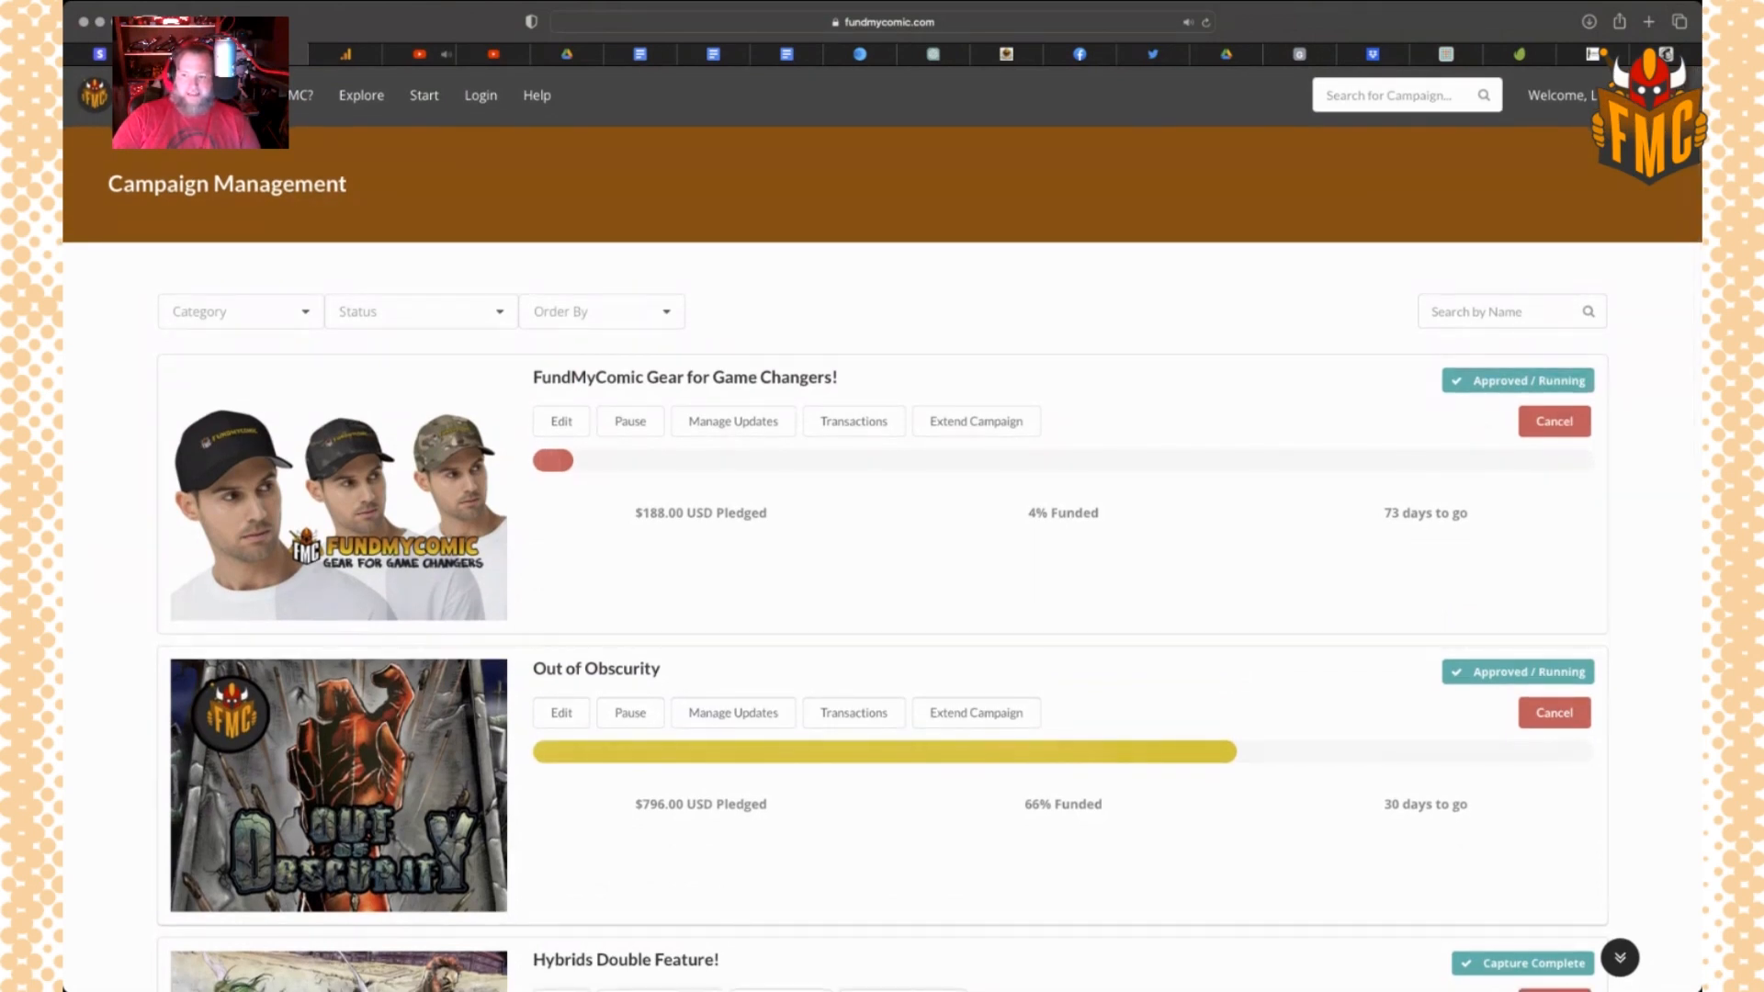
{"action": "left_click", "coordinate": [1560, 95]}
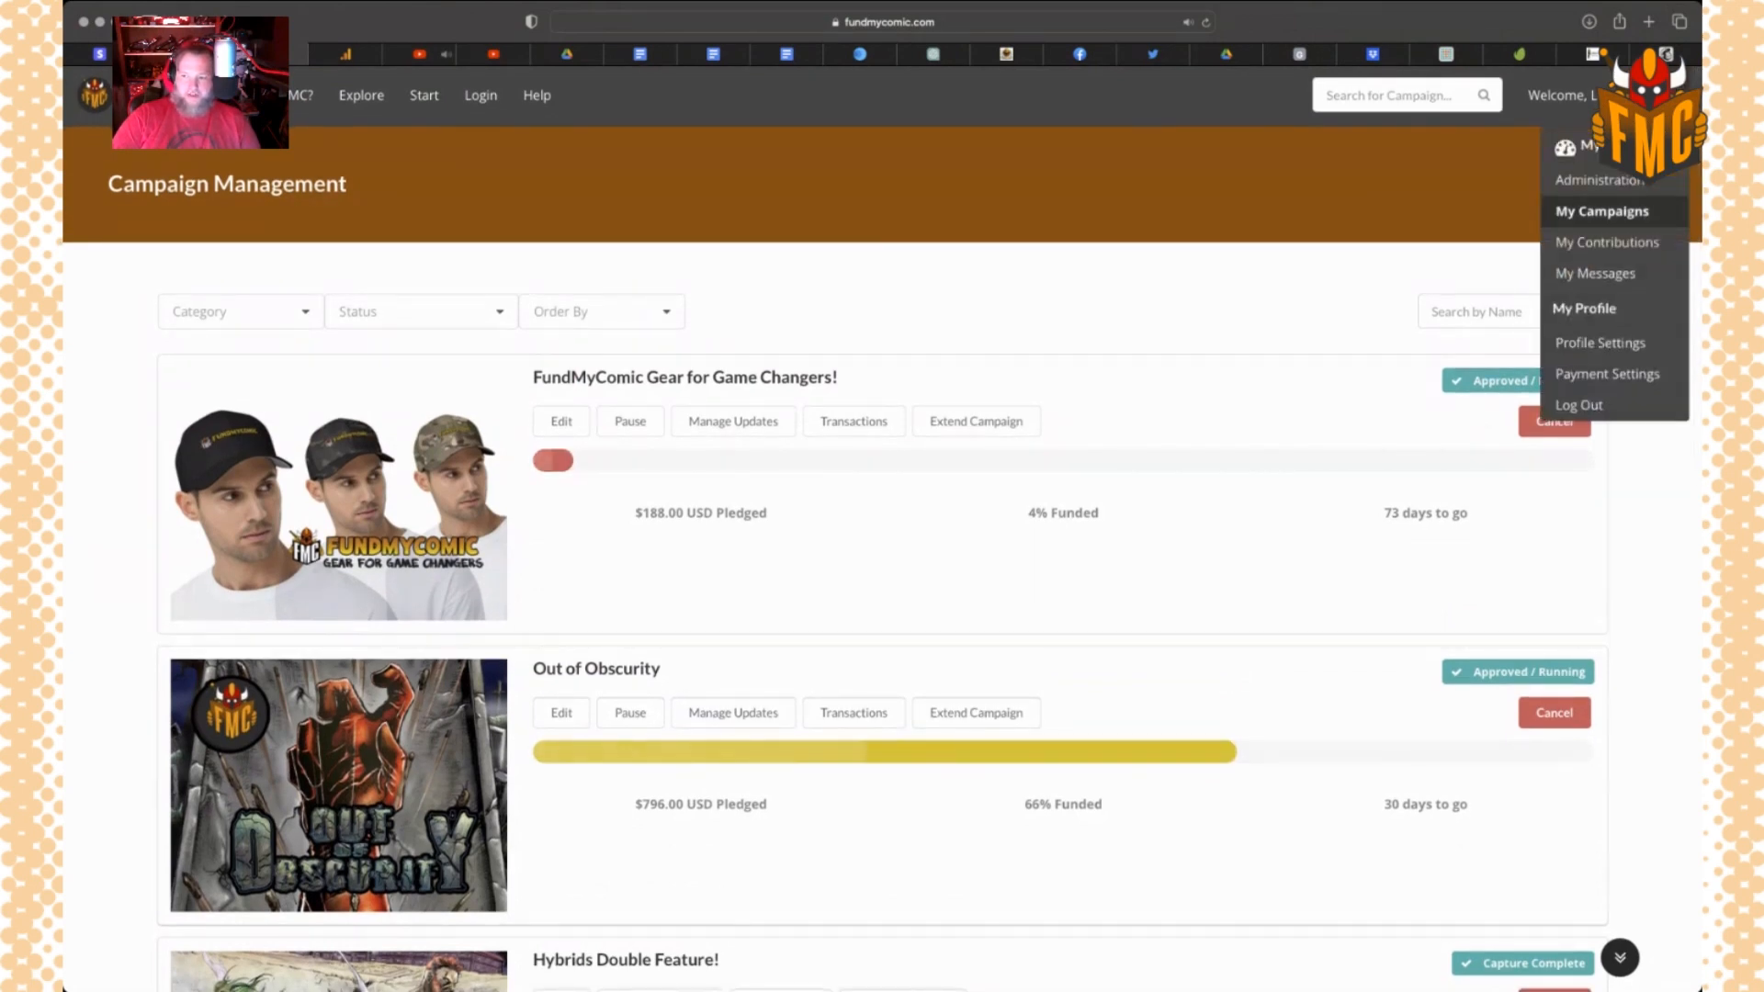
{"action": "left_click", "coordinate": [1599, 217]}
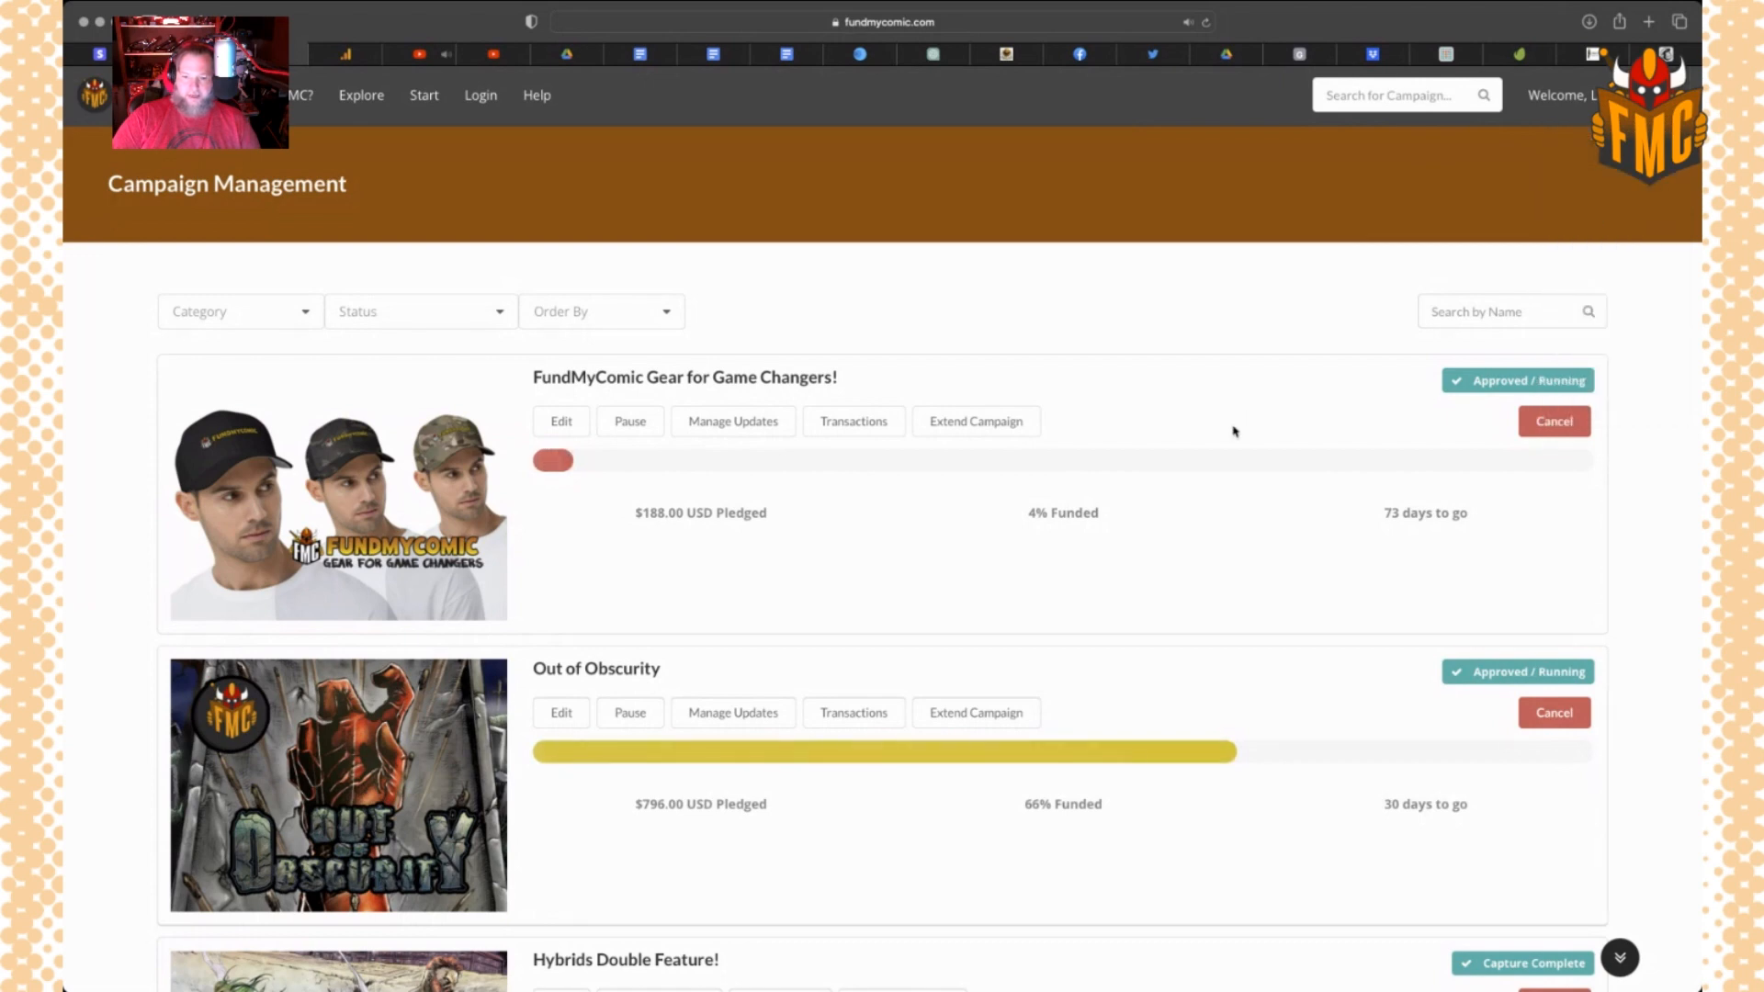
Look through the campaign list and open the Out of Obscurity campaign for editing
{"action": "scroll", "coordinate": [890, 631], "scroll_direction": "down", "scroll_amount": 3}
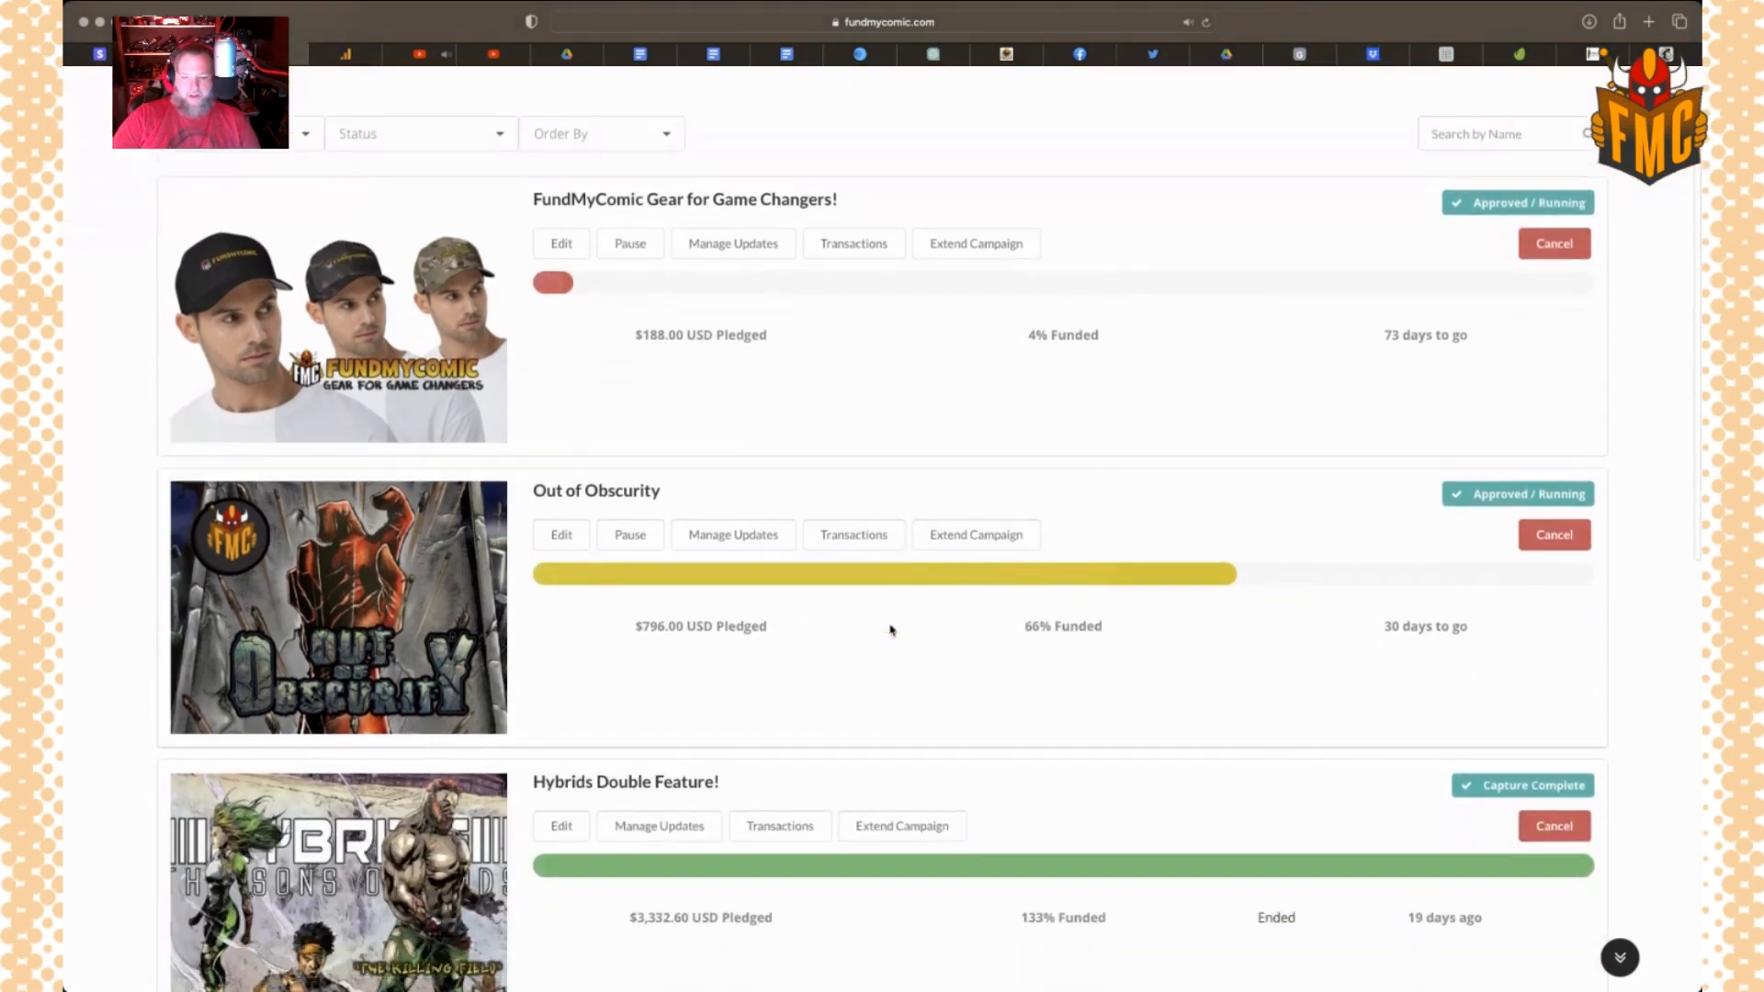
{"action": "scroll", "coordinate": [891, 630], "scroll_direction": "down", "scroll_amount": 5}
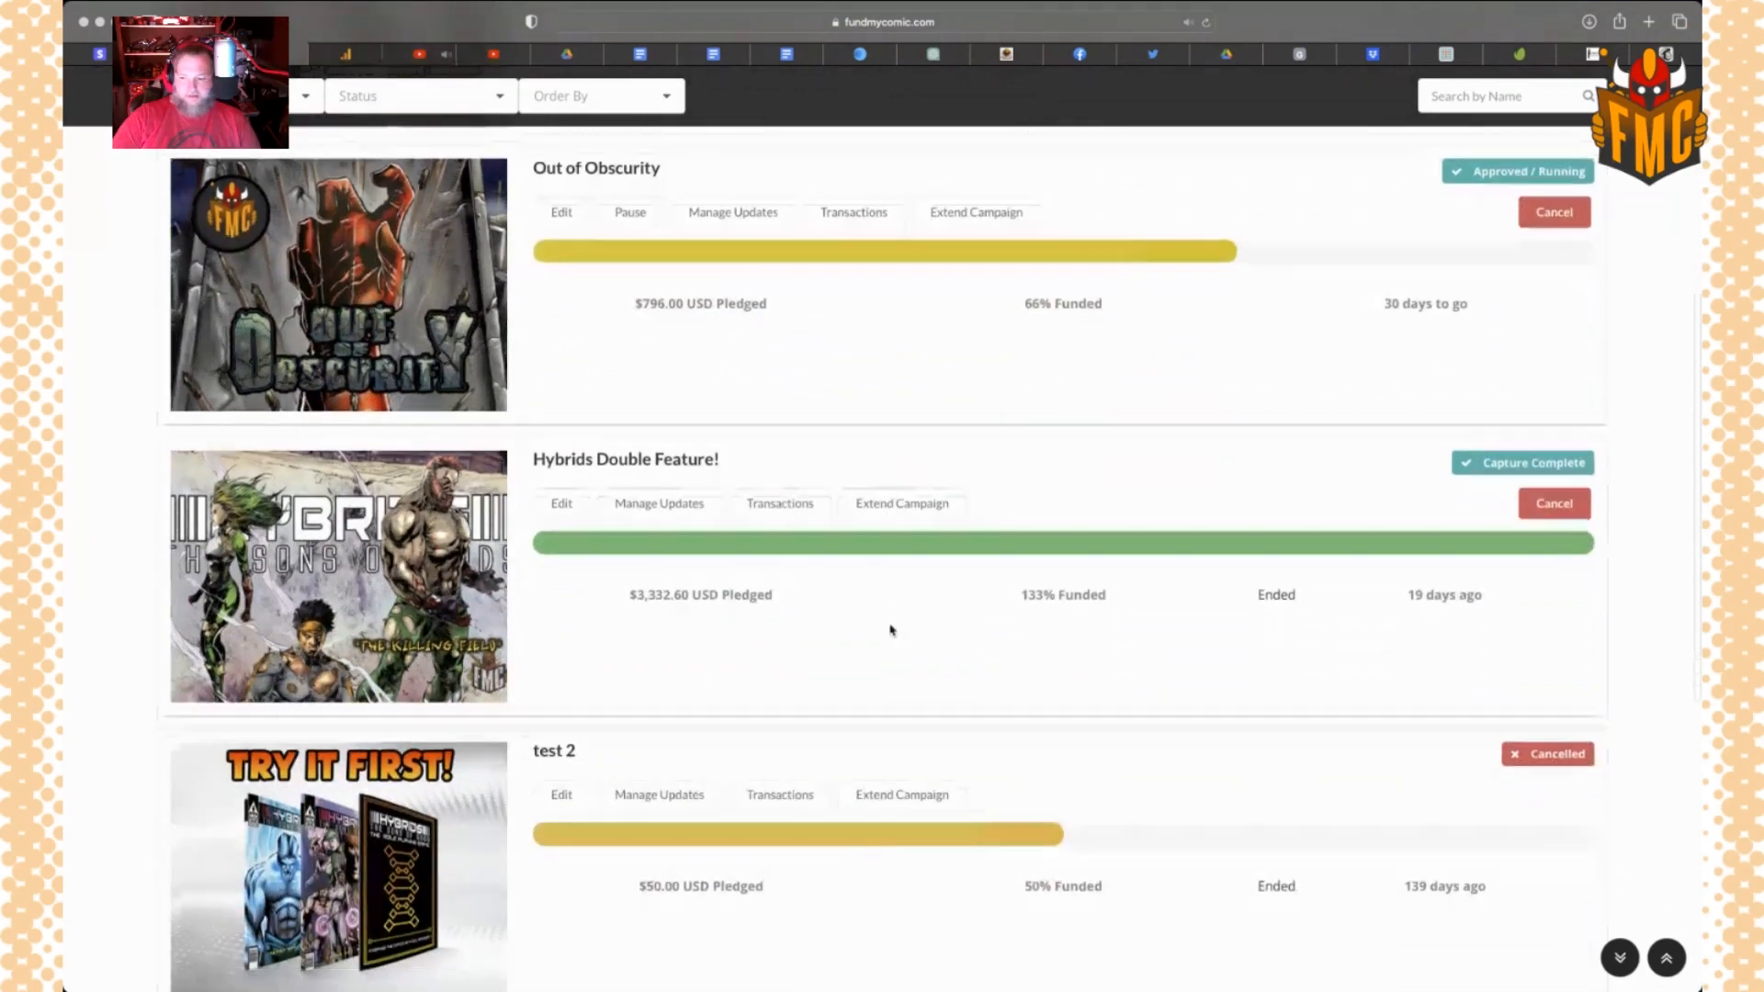
{"action": "scroll", "coordinate": [890, 630], "scroll_direction": "down", "scroll_amount": 3}
{"action": "scroll", "coordinate": [891, 630], "scroll_direction": "up", "scroll_amount": 4}
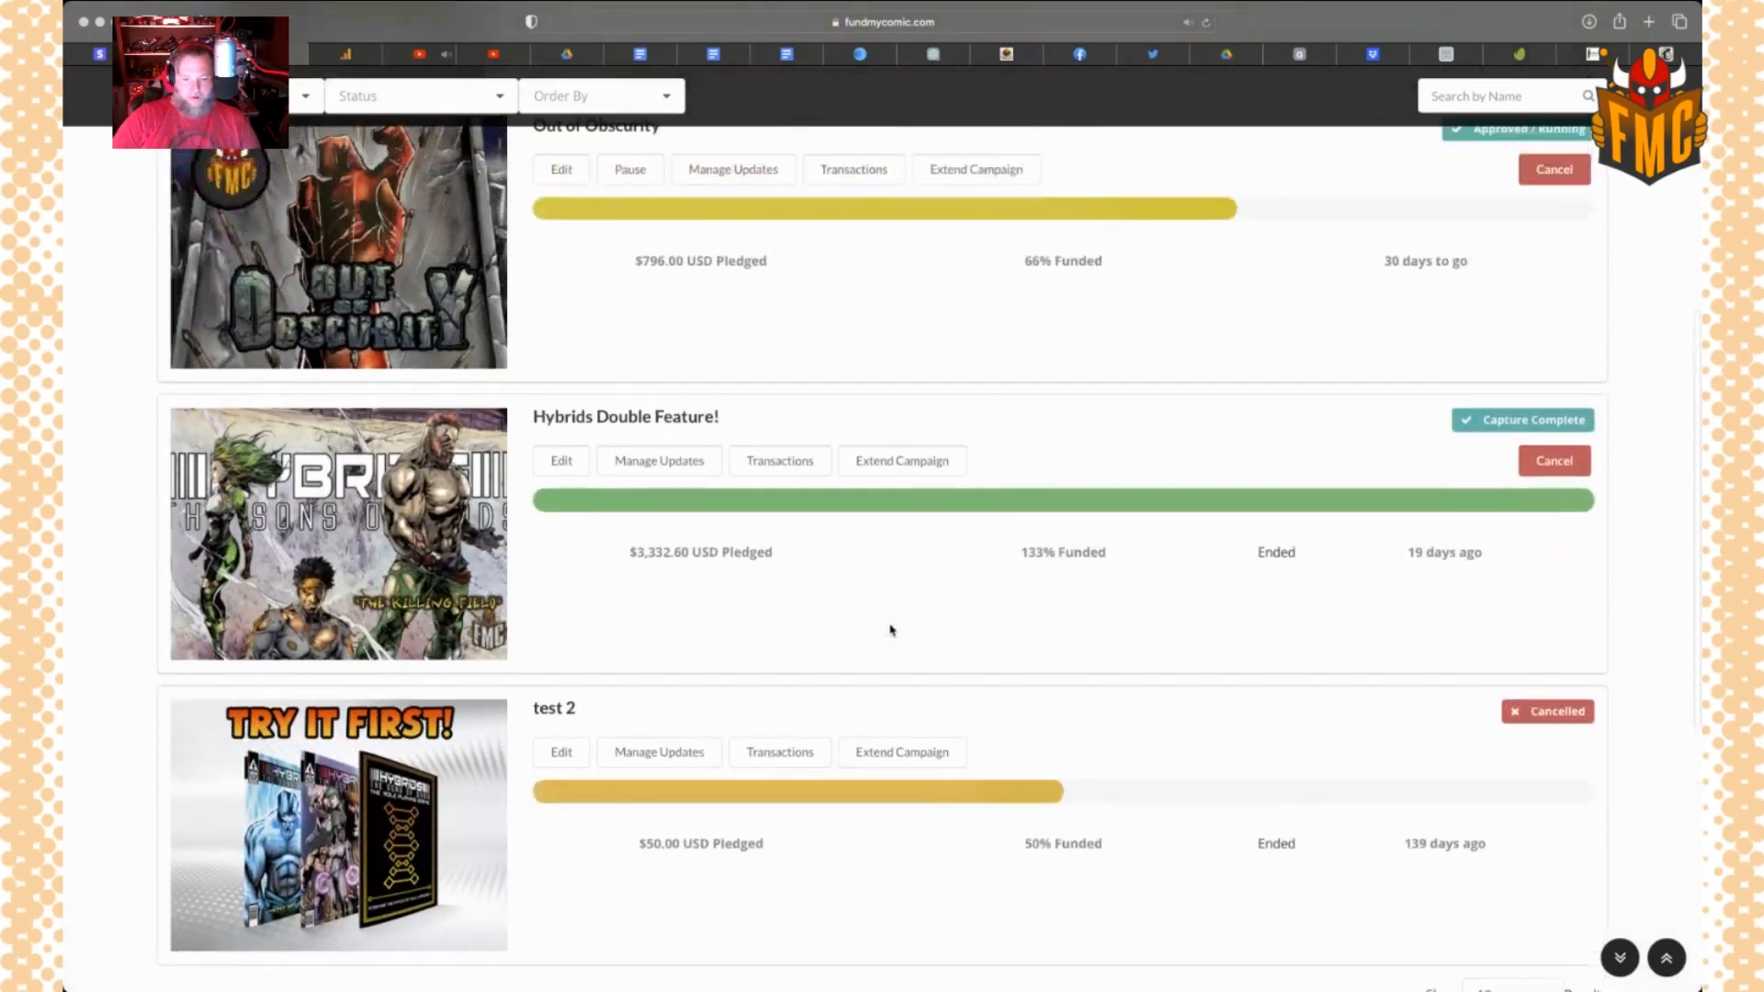
{"action": "scroll", "coordinate": [890, 630], "scroll_direction": "up", "scroll_amount": 2}
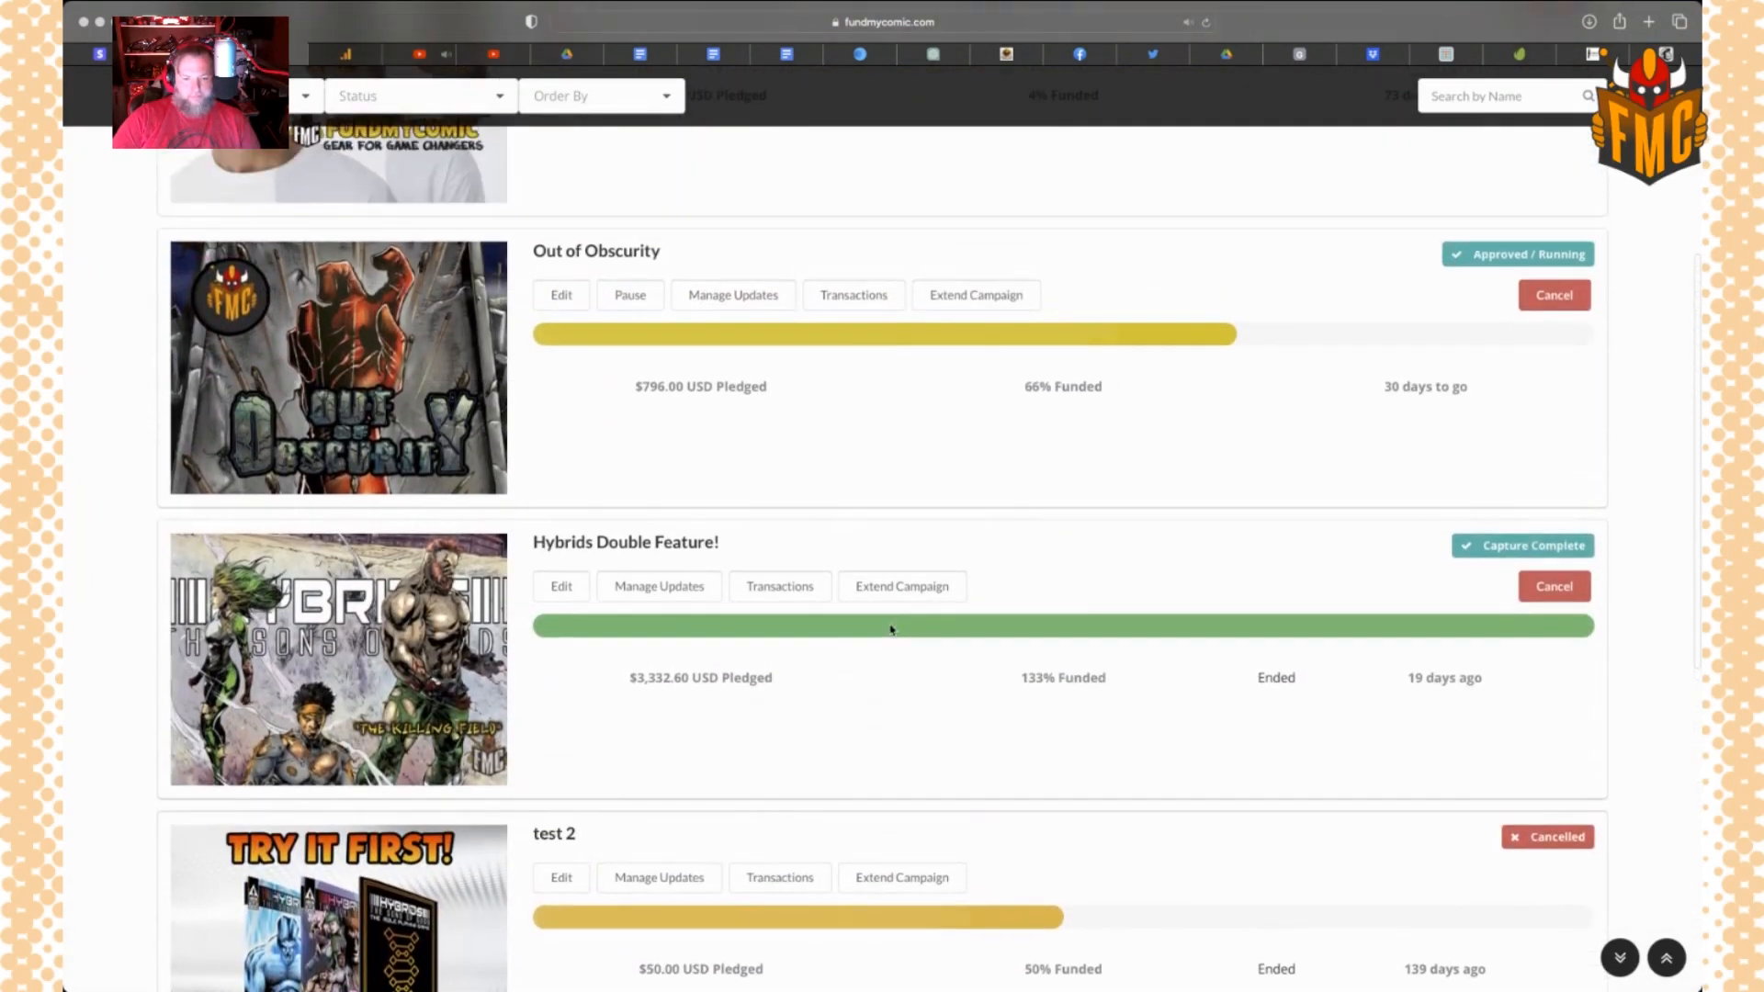
{"action": "scroll", "coordinate": [890, 631], "scroll_direction": "up", "scroll_amount": 3}
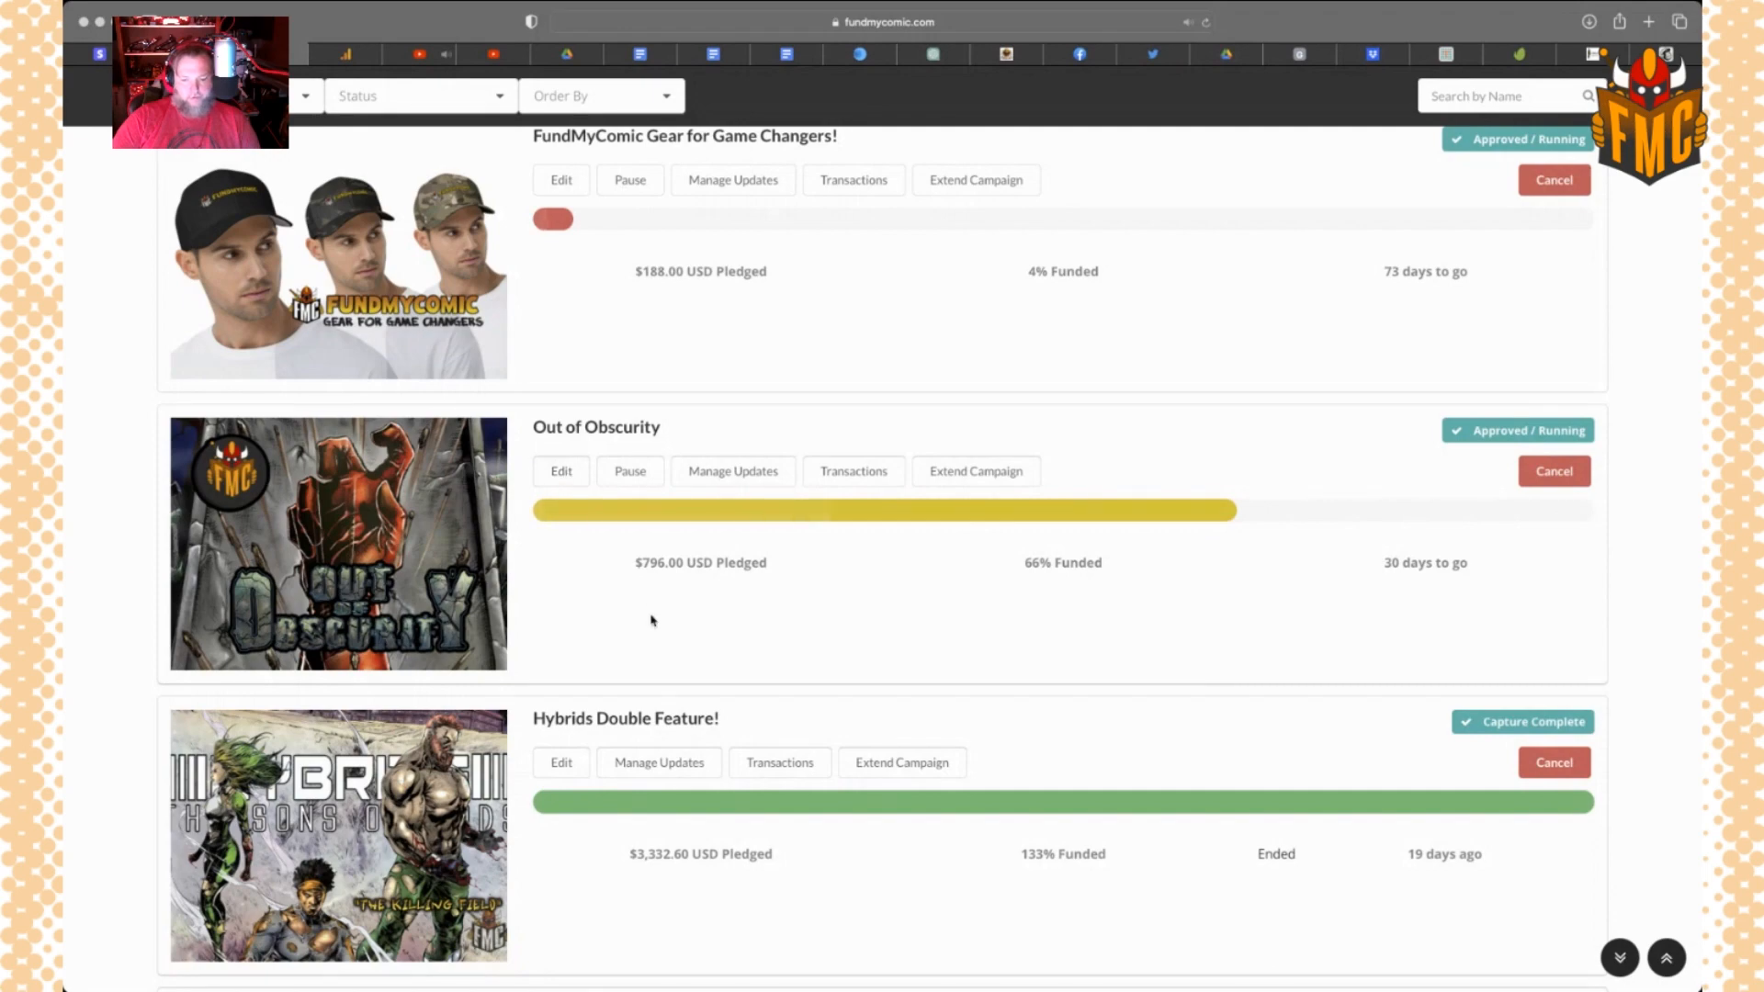
{"action": "scroll", "coordinate": [652, 588], "scroll_direction": "up", "scroll_amount": 4}
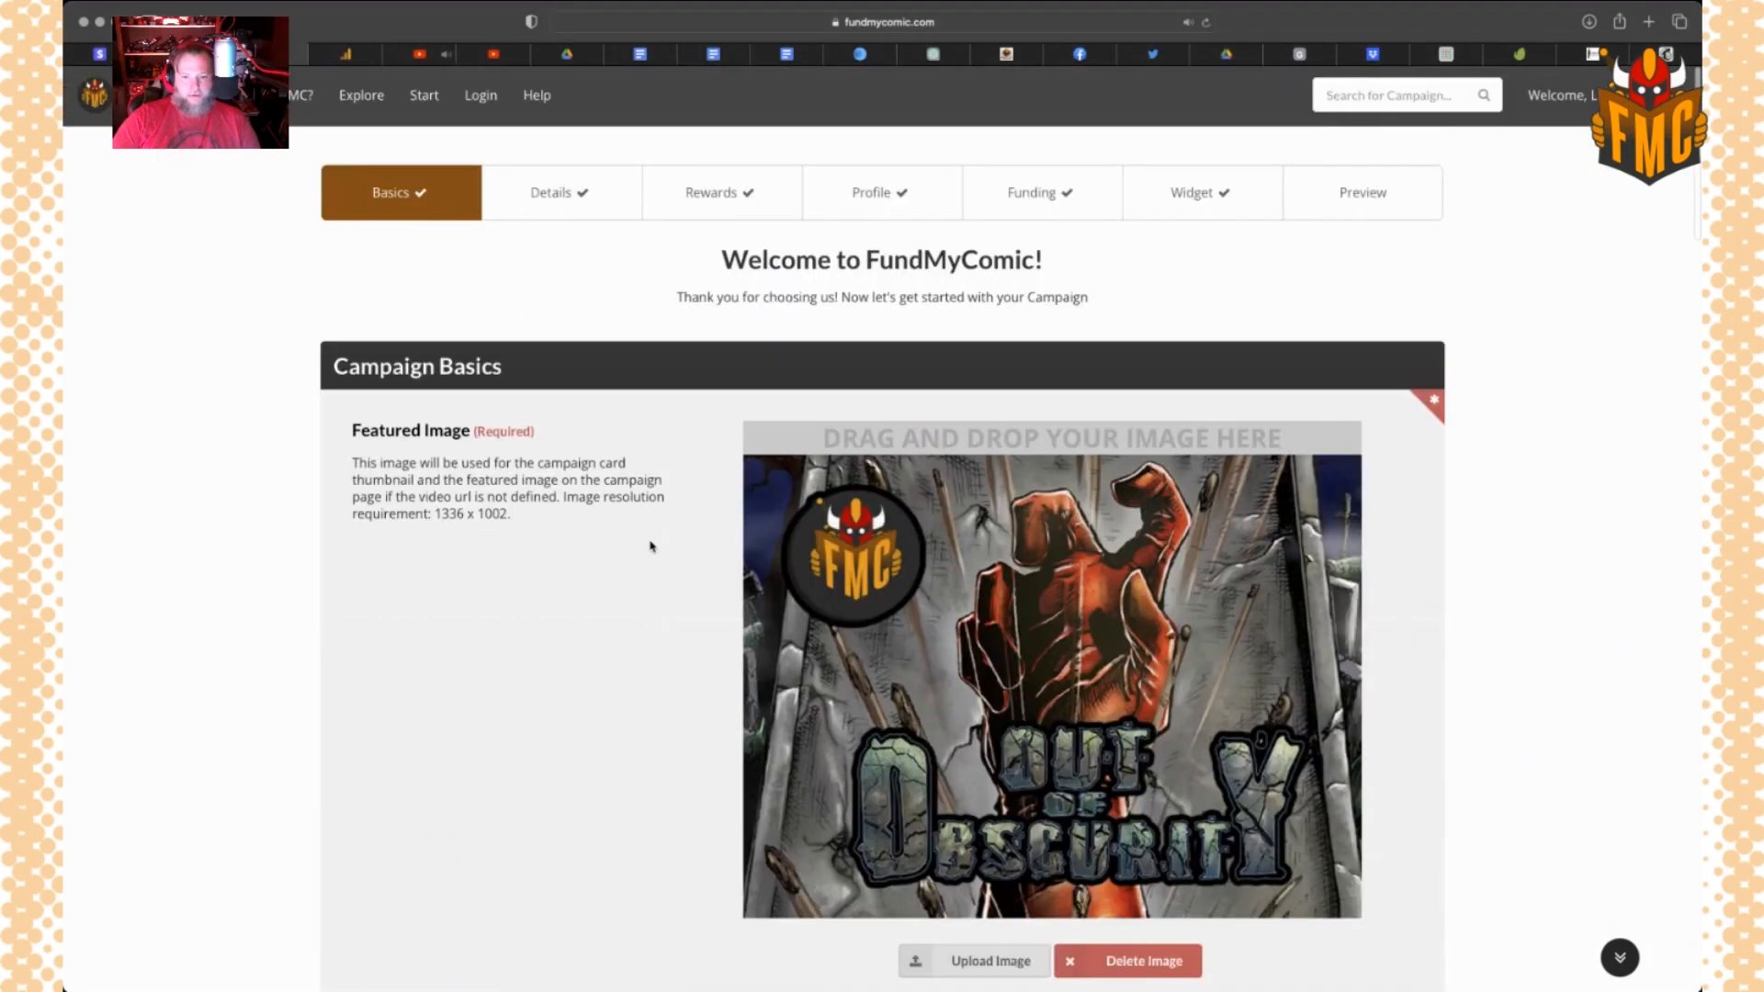
Open the Rewards section of the Out of Obscurity campaign editor
{"action": "scroll", "coordinate": [647, 548], "scroll_direction": "down", "scroll_amount": 1}
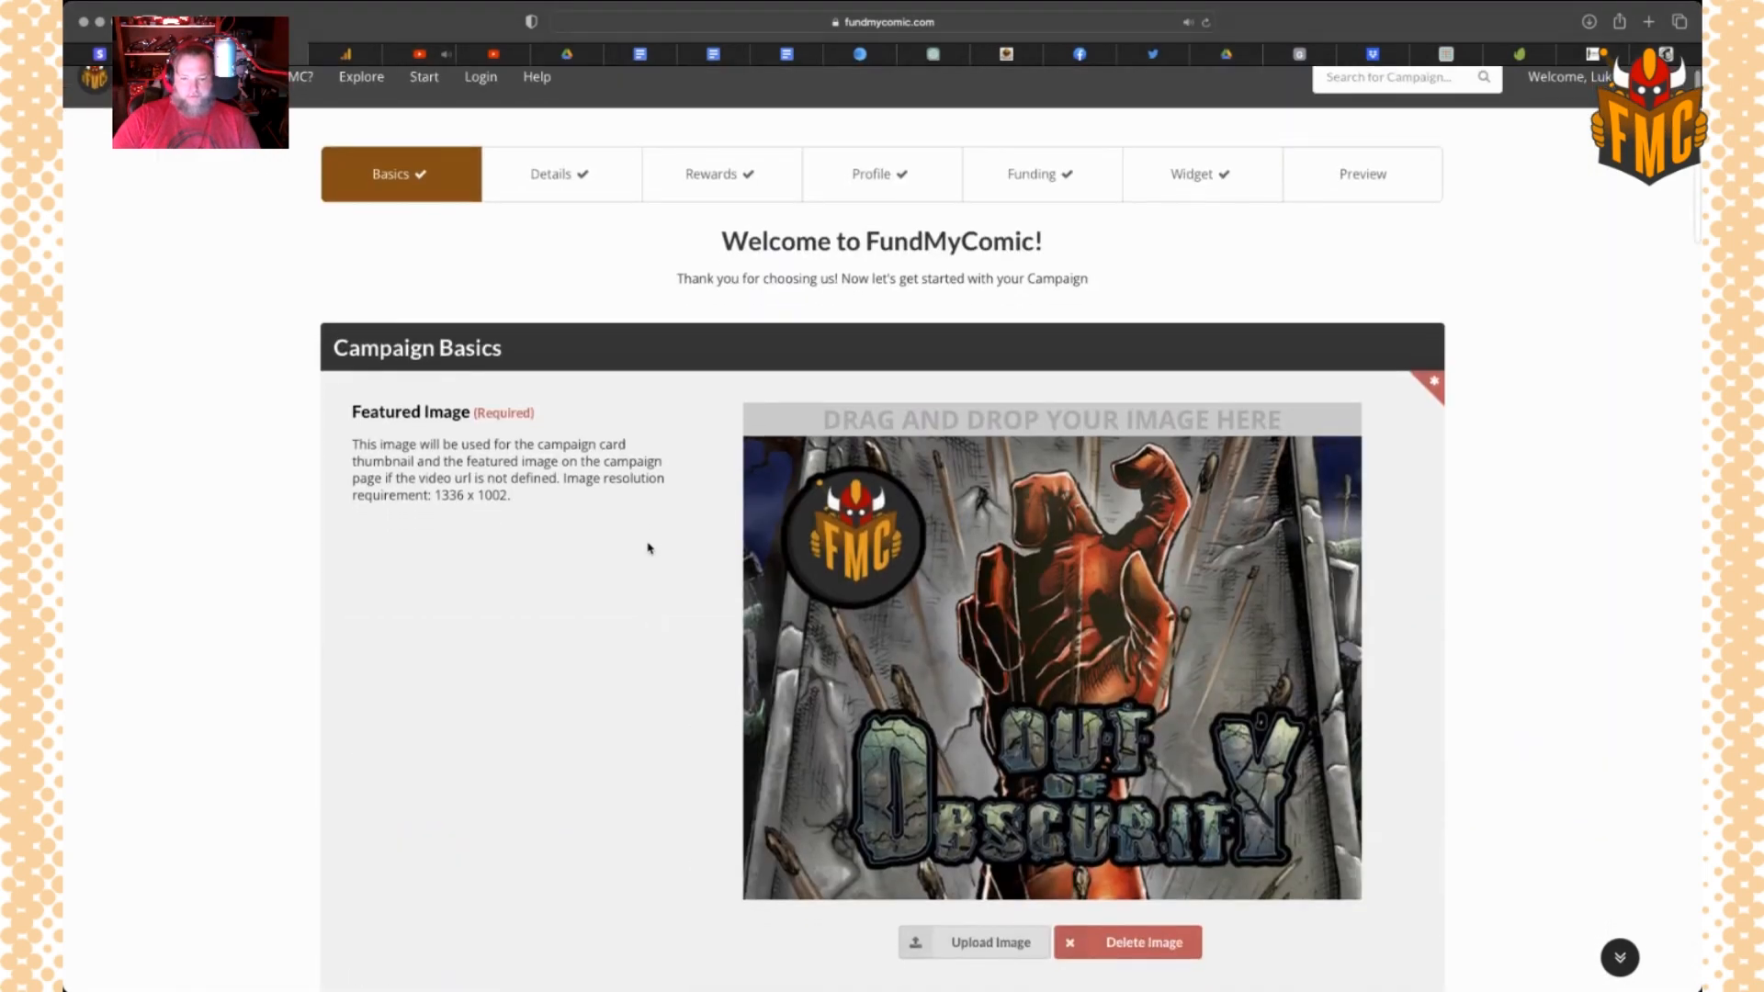
{"action": "scroll", "coordinate": [648, 549], "scroll_direction": "down", "scroll_amount": 3}
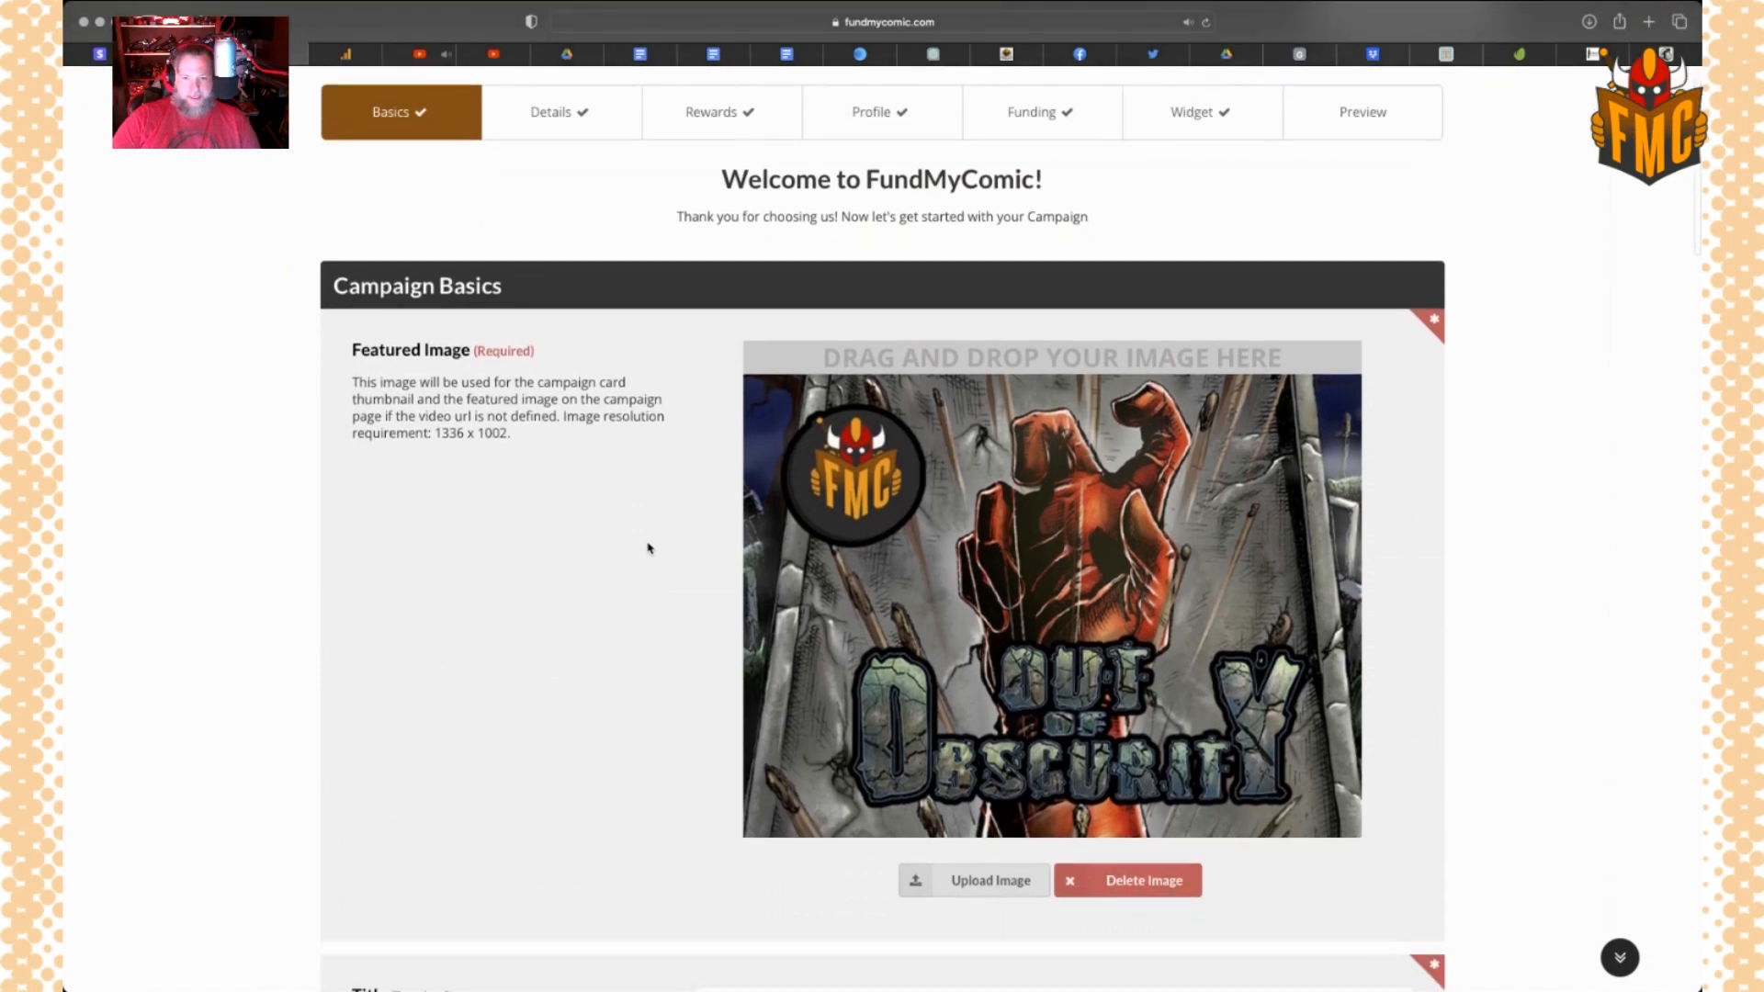
{"action": "scroll", "coordinate": [648, 549], "scroll_direction": "up", "scroll_amount": 4}
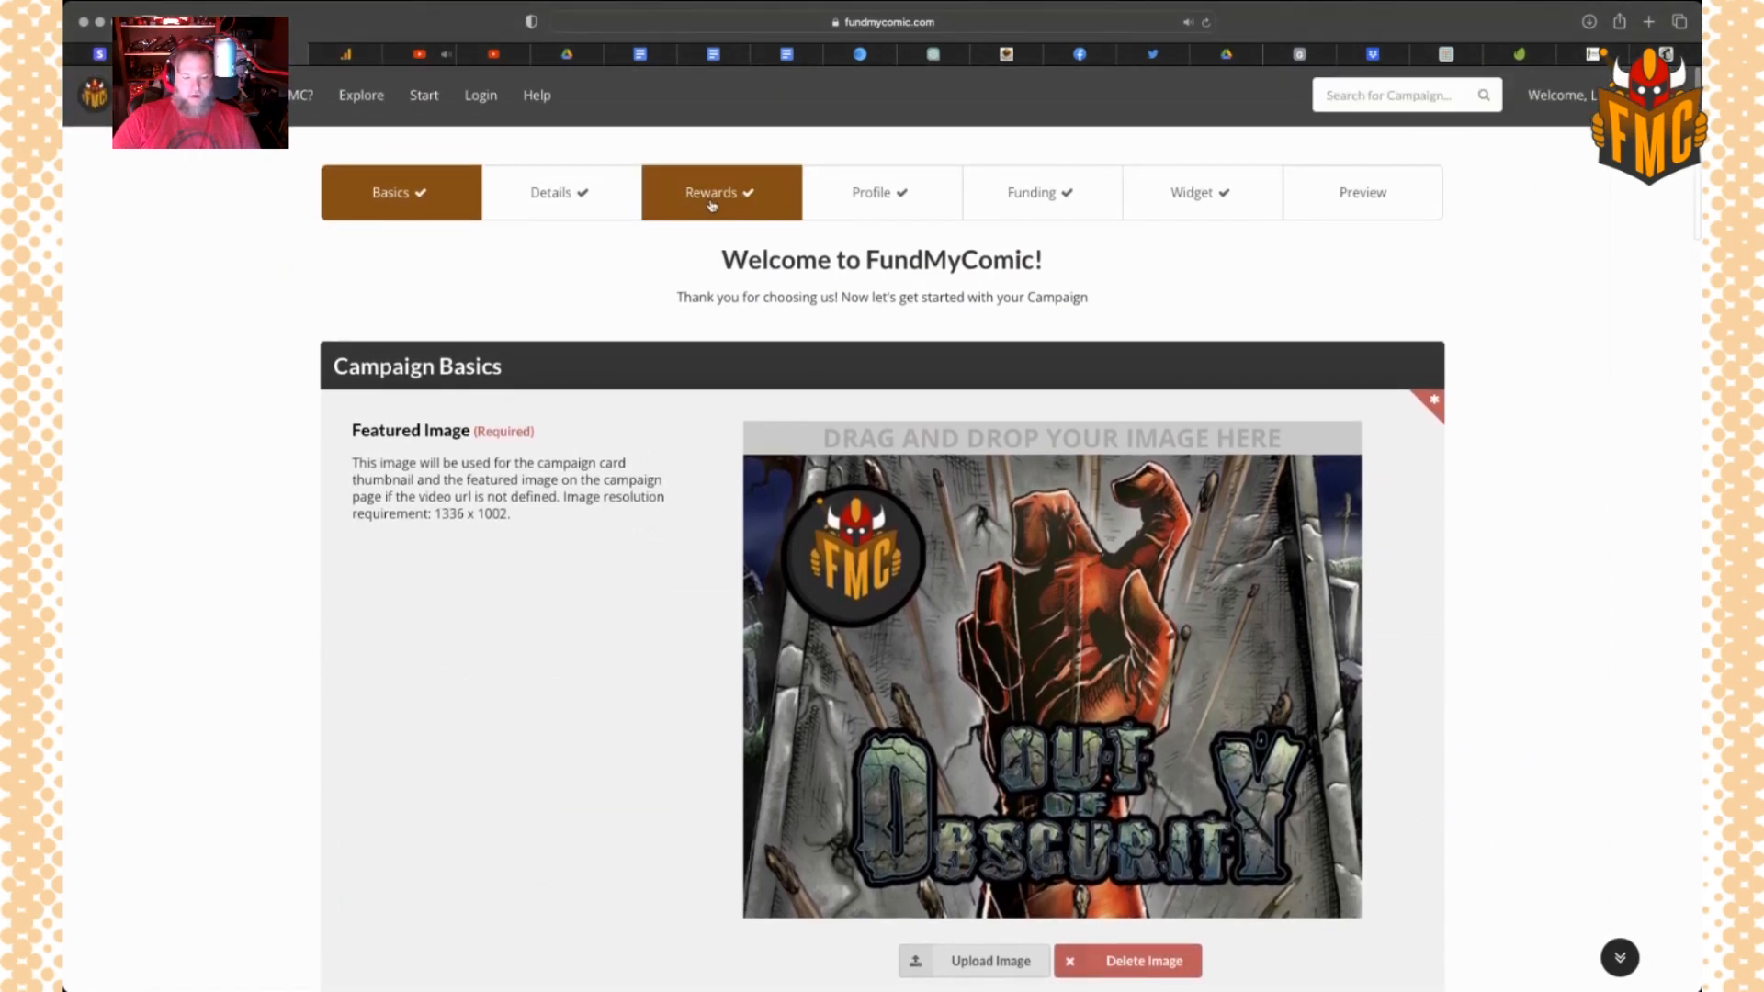
{"action": "left_click", "coordinate": [713, 204]}
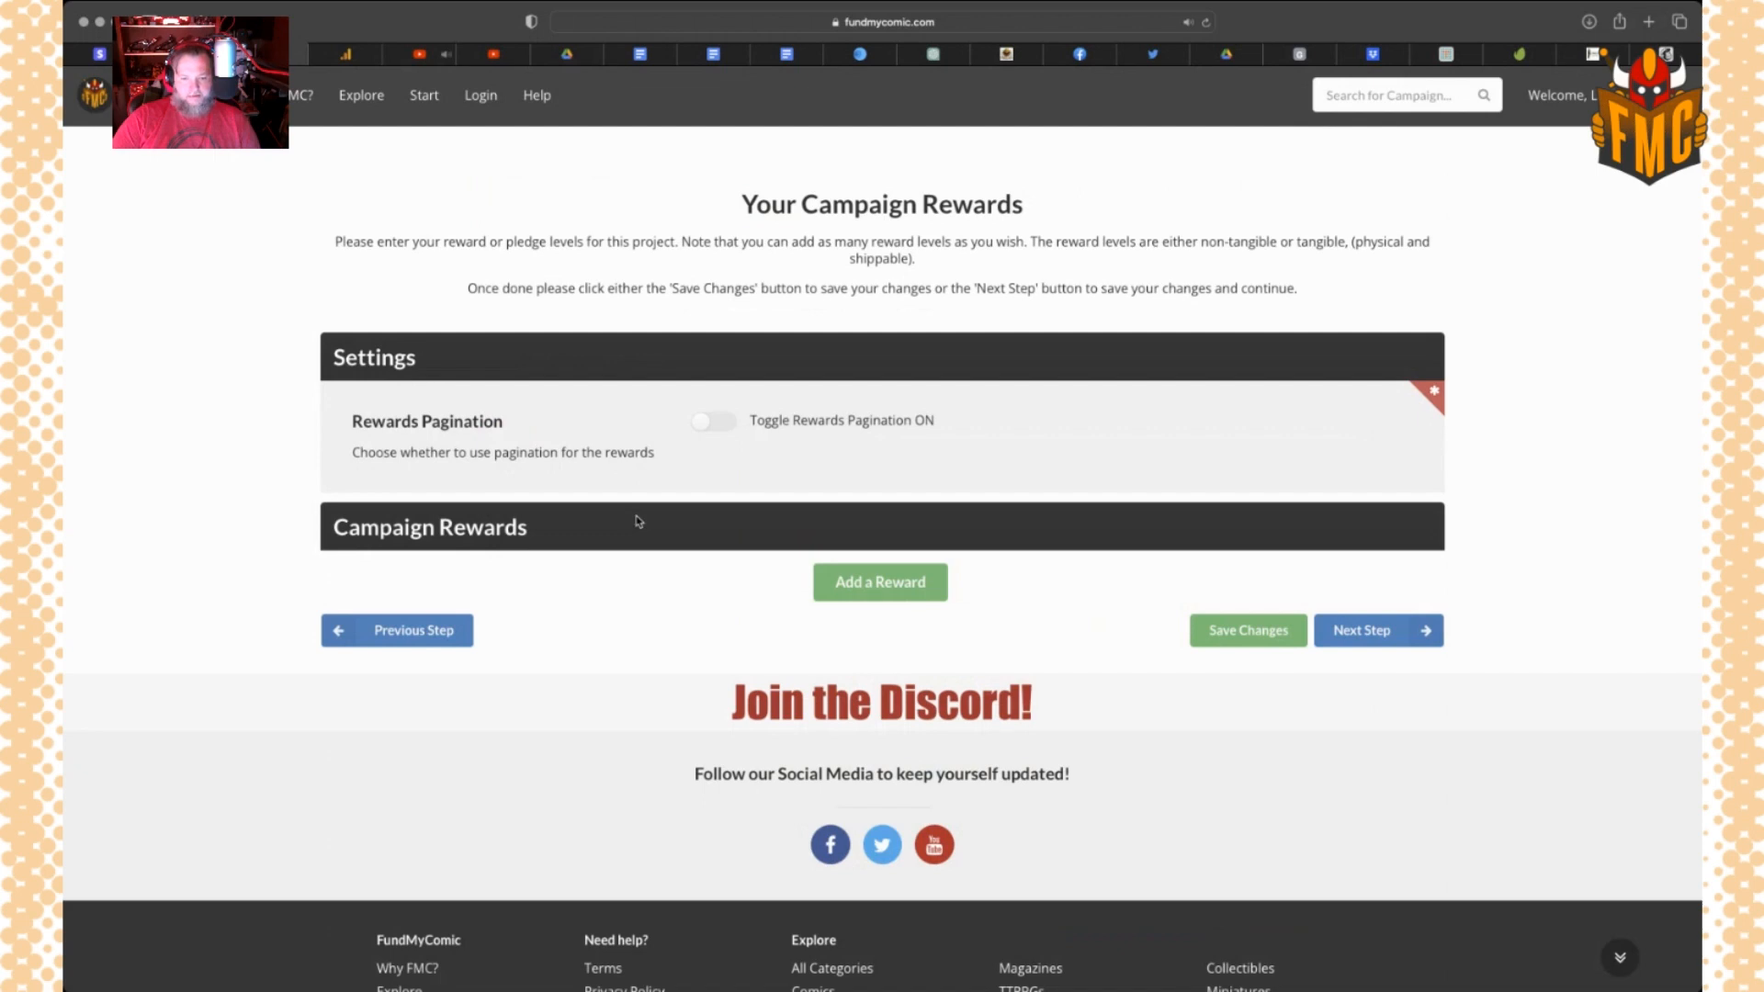
{"action": "scroll", "coordinate": [639, 521], "scroll_direction": "down", "scroll_amount": 2}
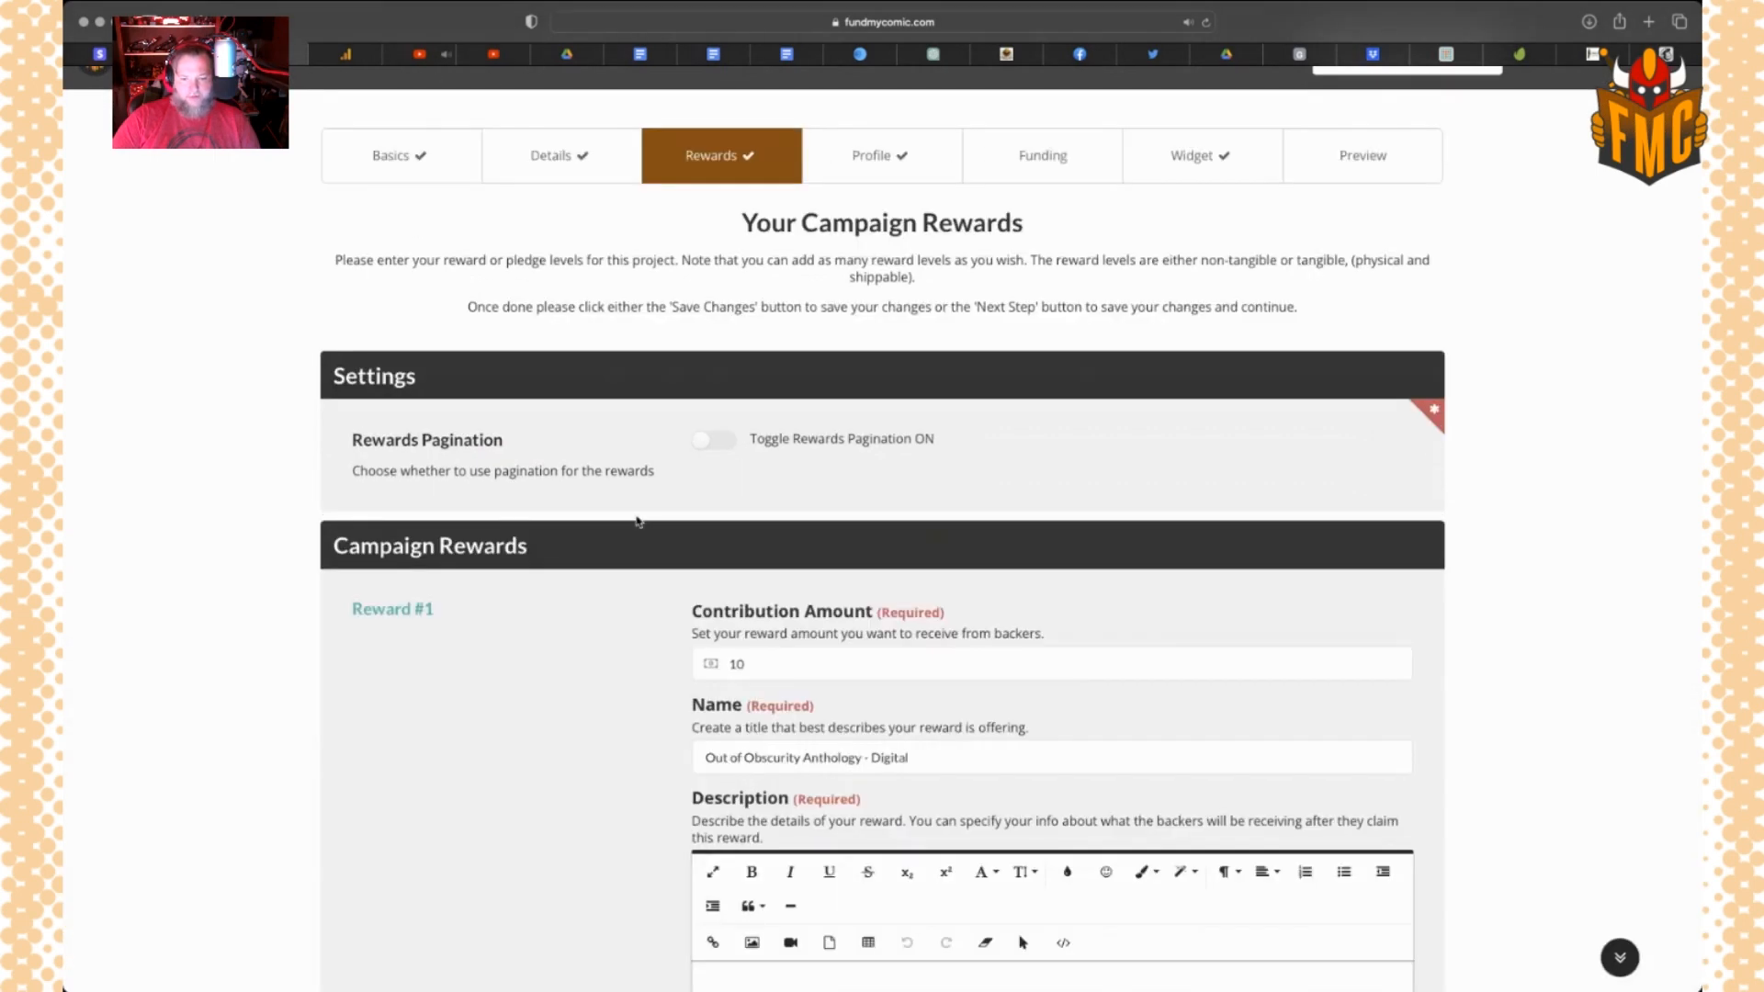
{"action": "scroll", "coordinate": [638, 521], "scroll_direction": "up", "scroll_amount": 2}
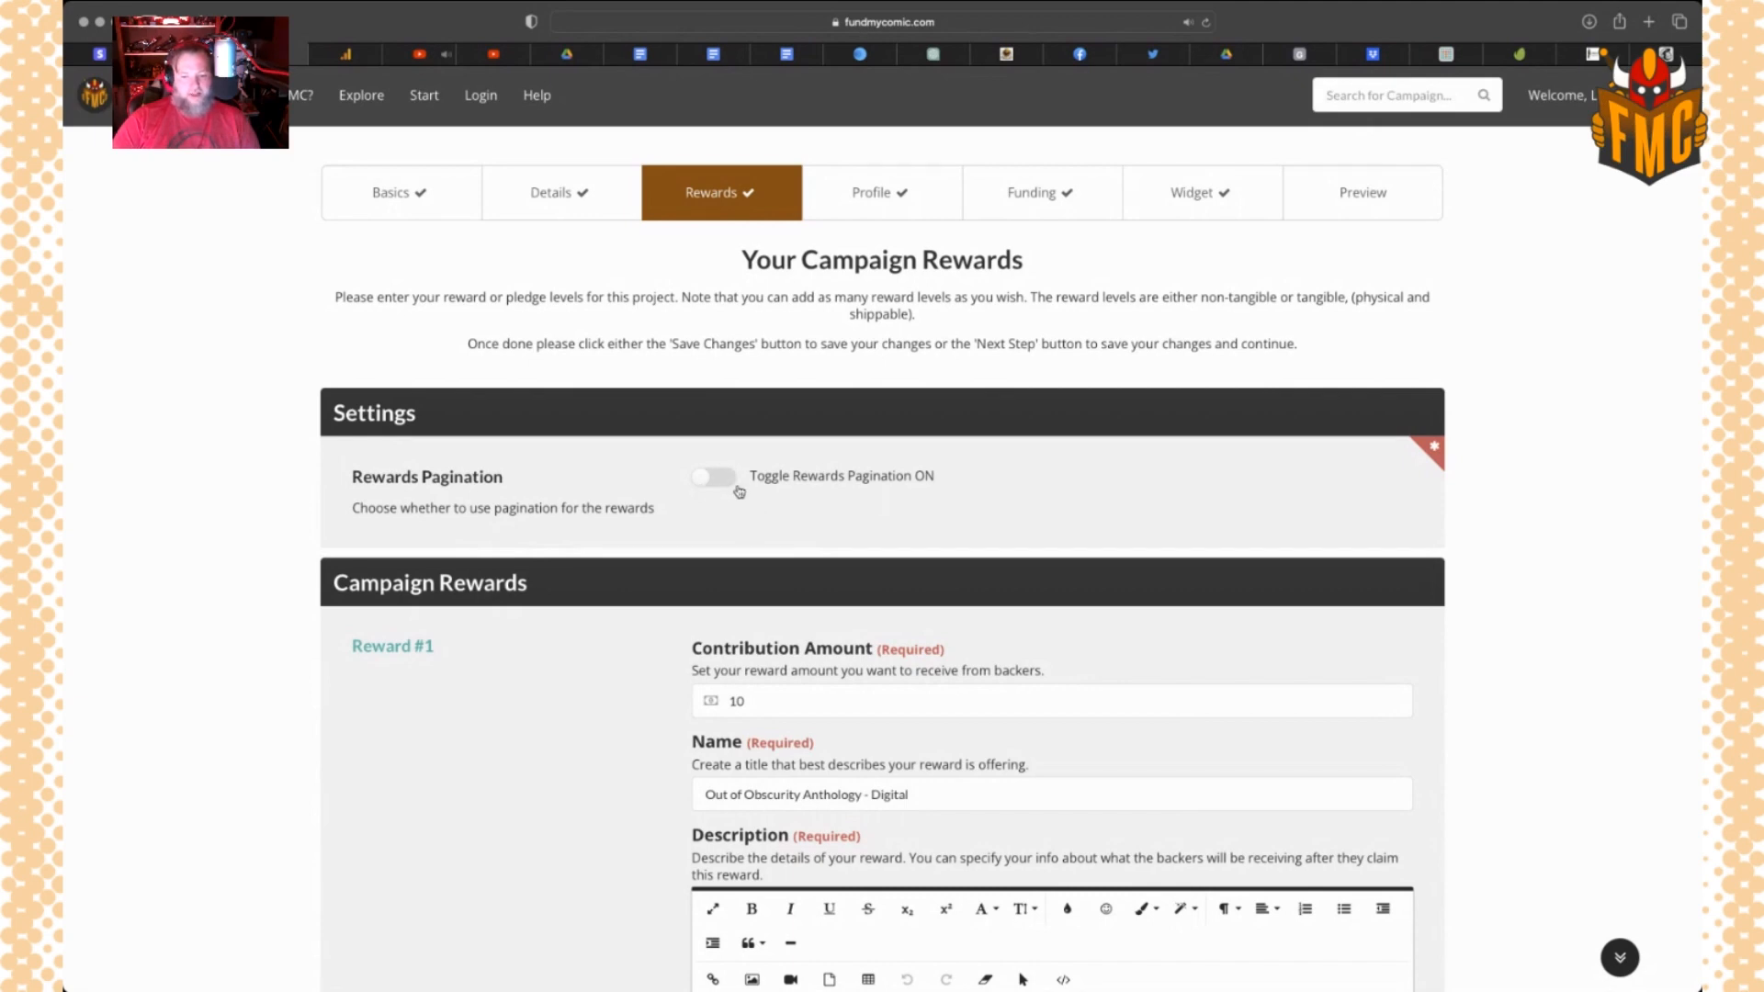
Look through the digital anthology reward's fields and continue to the physical anthology reward's coupon and shipping settings
{"action": "scroll", "coordinate": [787, 542], "scroll_direction": "down", "scroll_amount": 3}
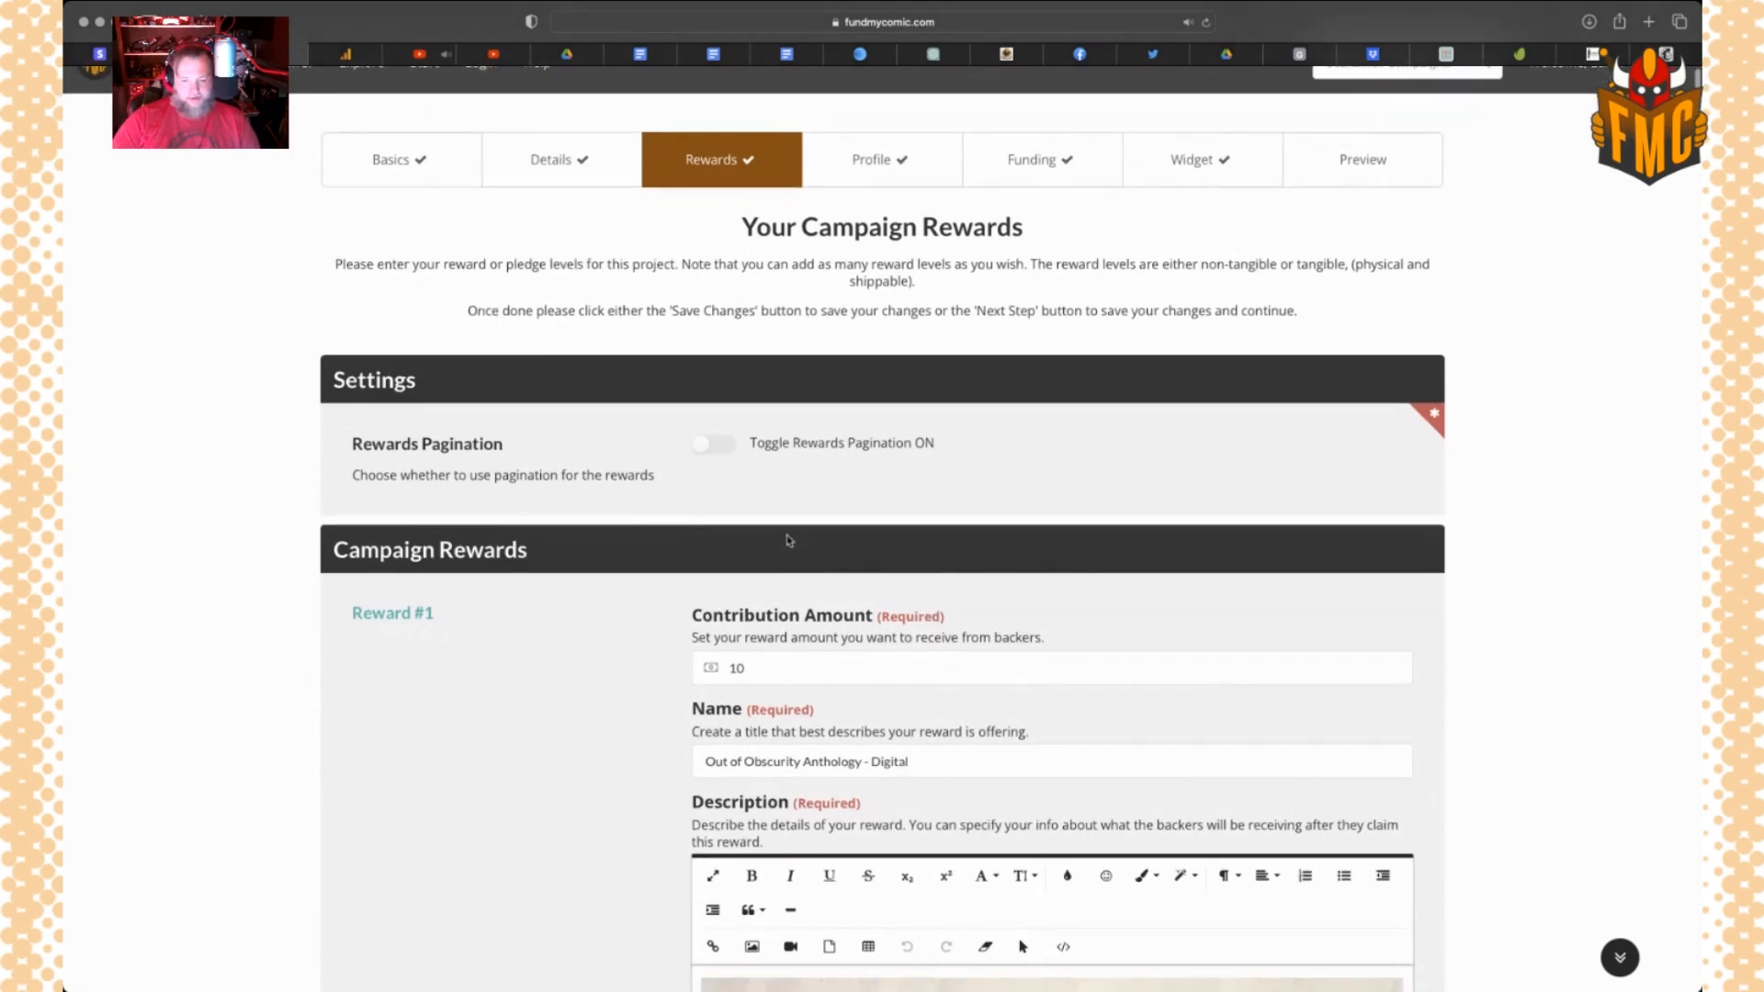
{"action": "scroll", "coordinate": [787, 542], "scroll_direction": "down", "scroll_amount": 6}
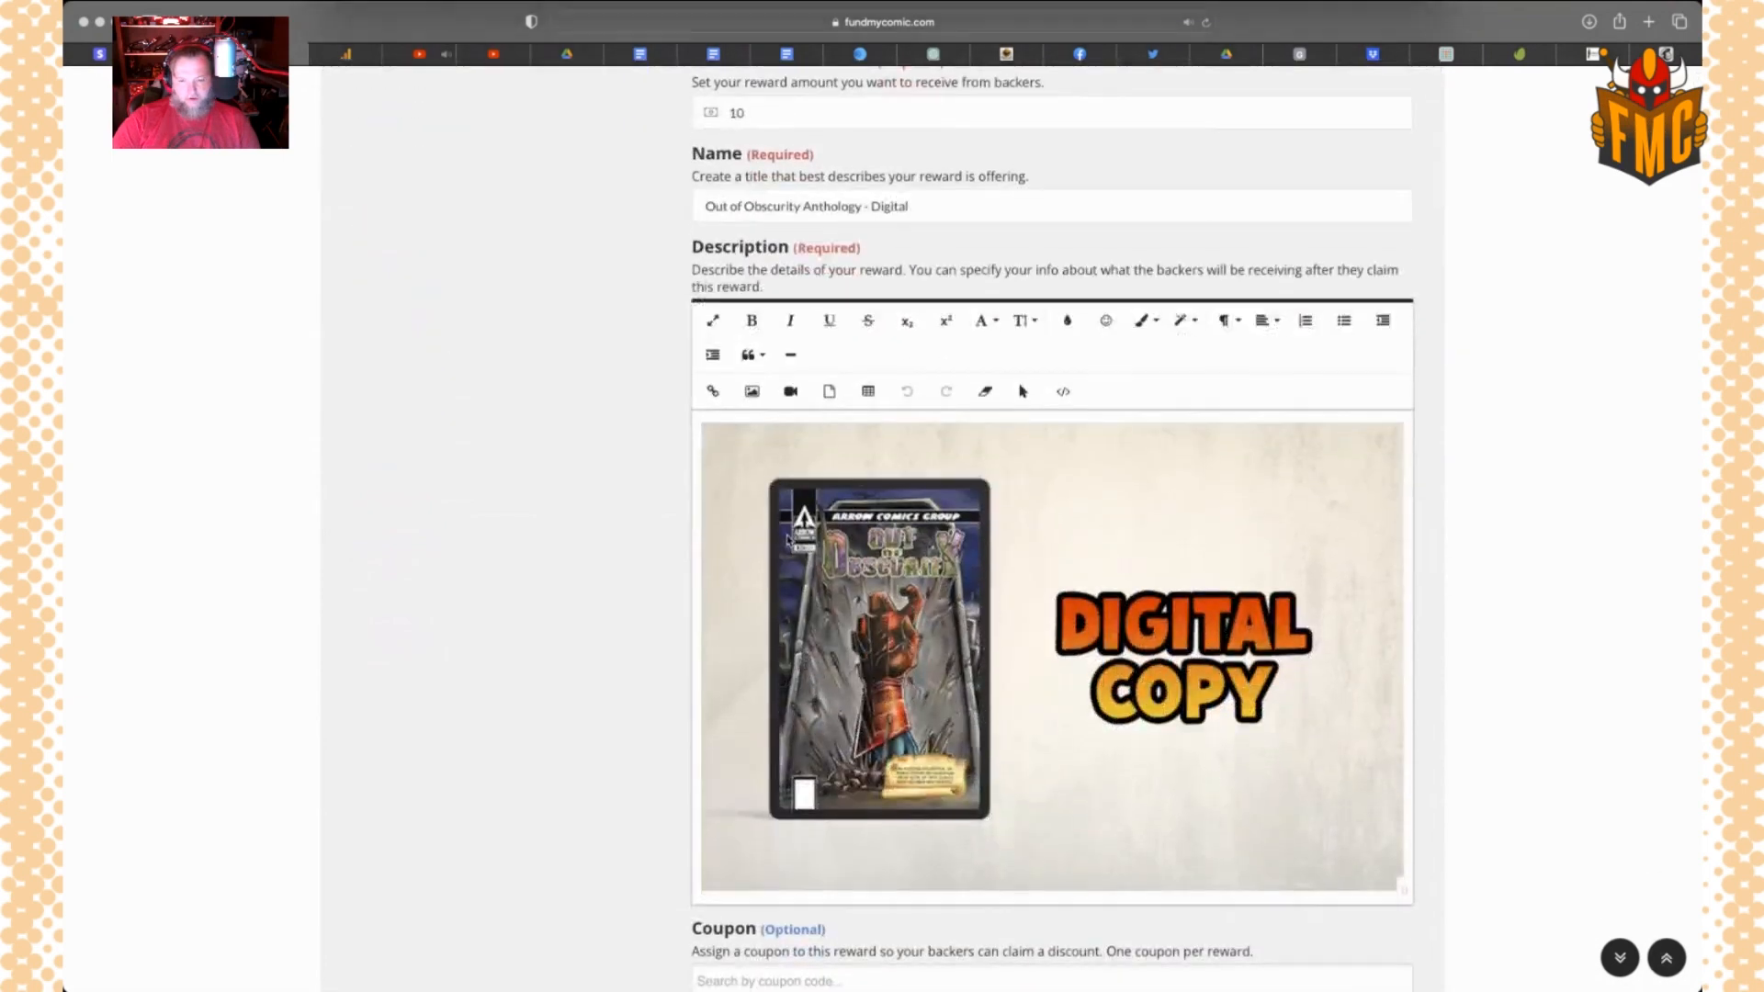
{"action": "scroll", "coordinate": [787, 542], "scroll_direction": "up", "scroll_amount": 3}
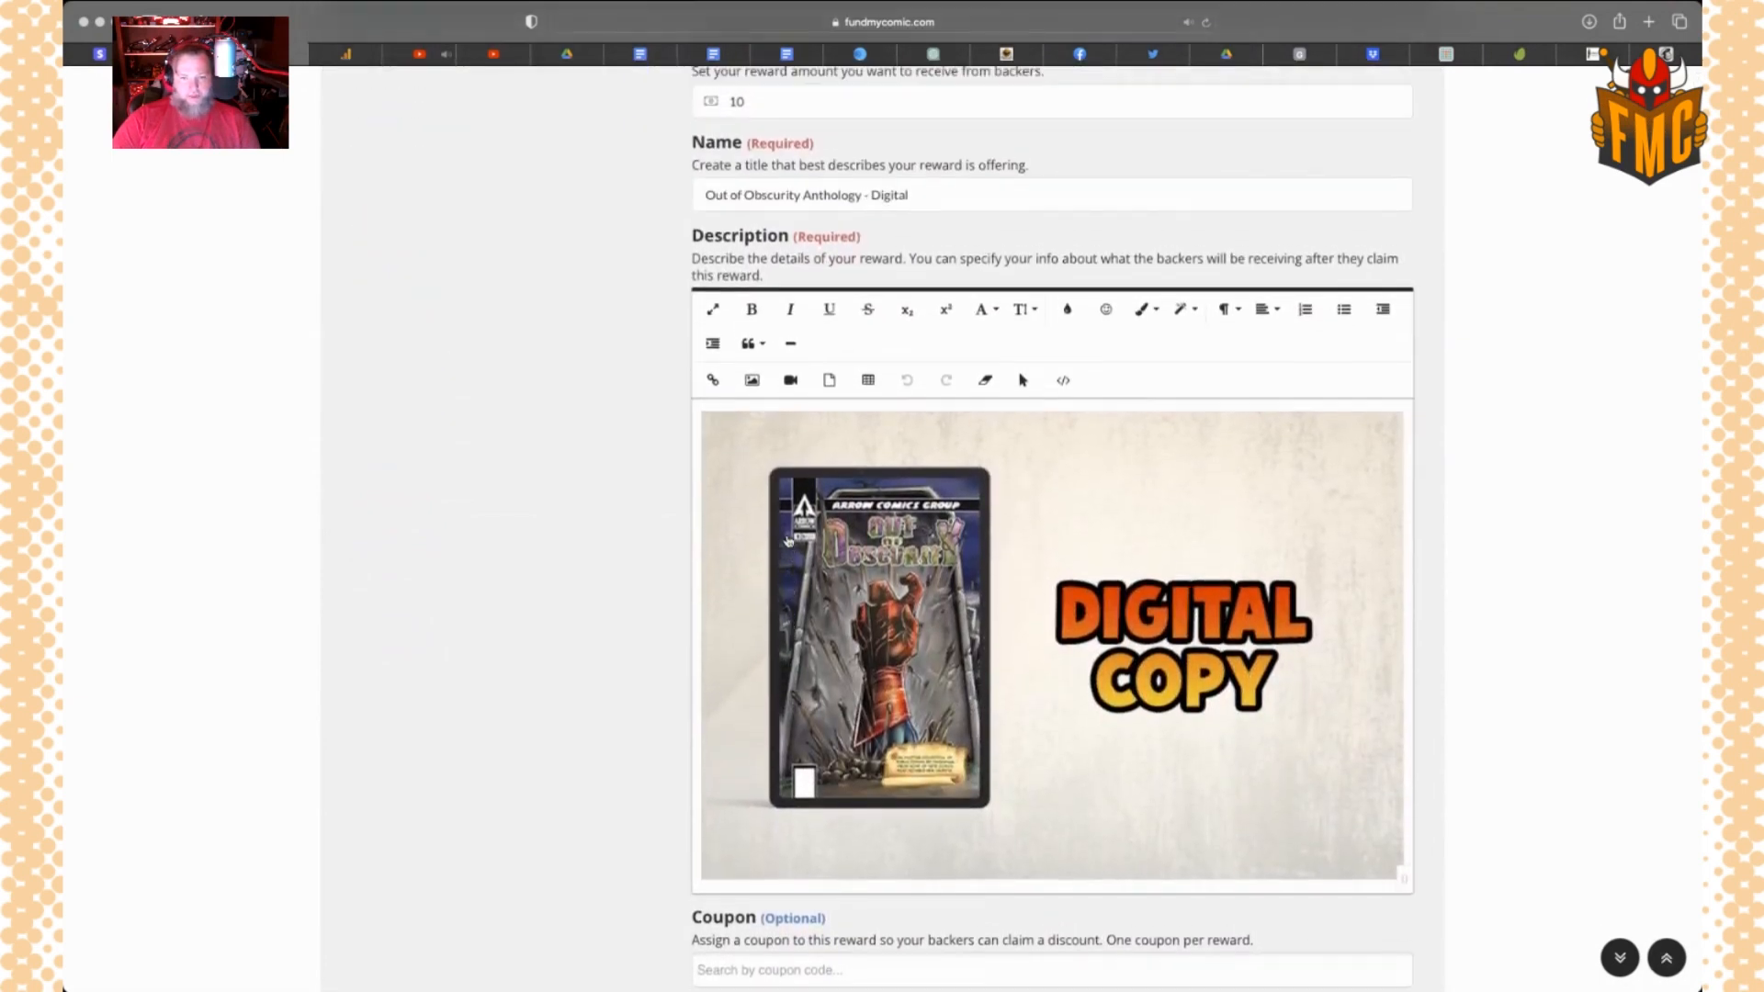
{"action": "scroll", "coordinate": [787, 542], "scroll_direction": "down", "scroll_amount": 6}
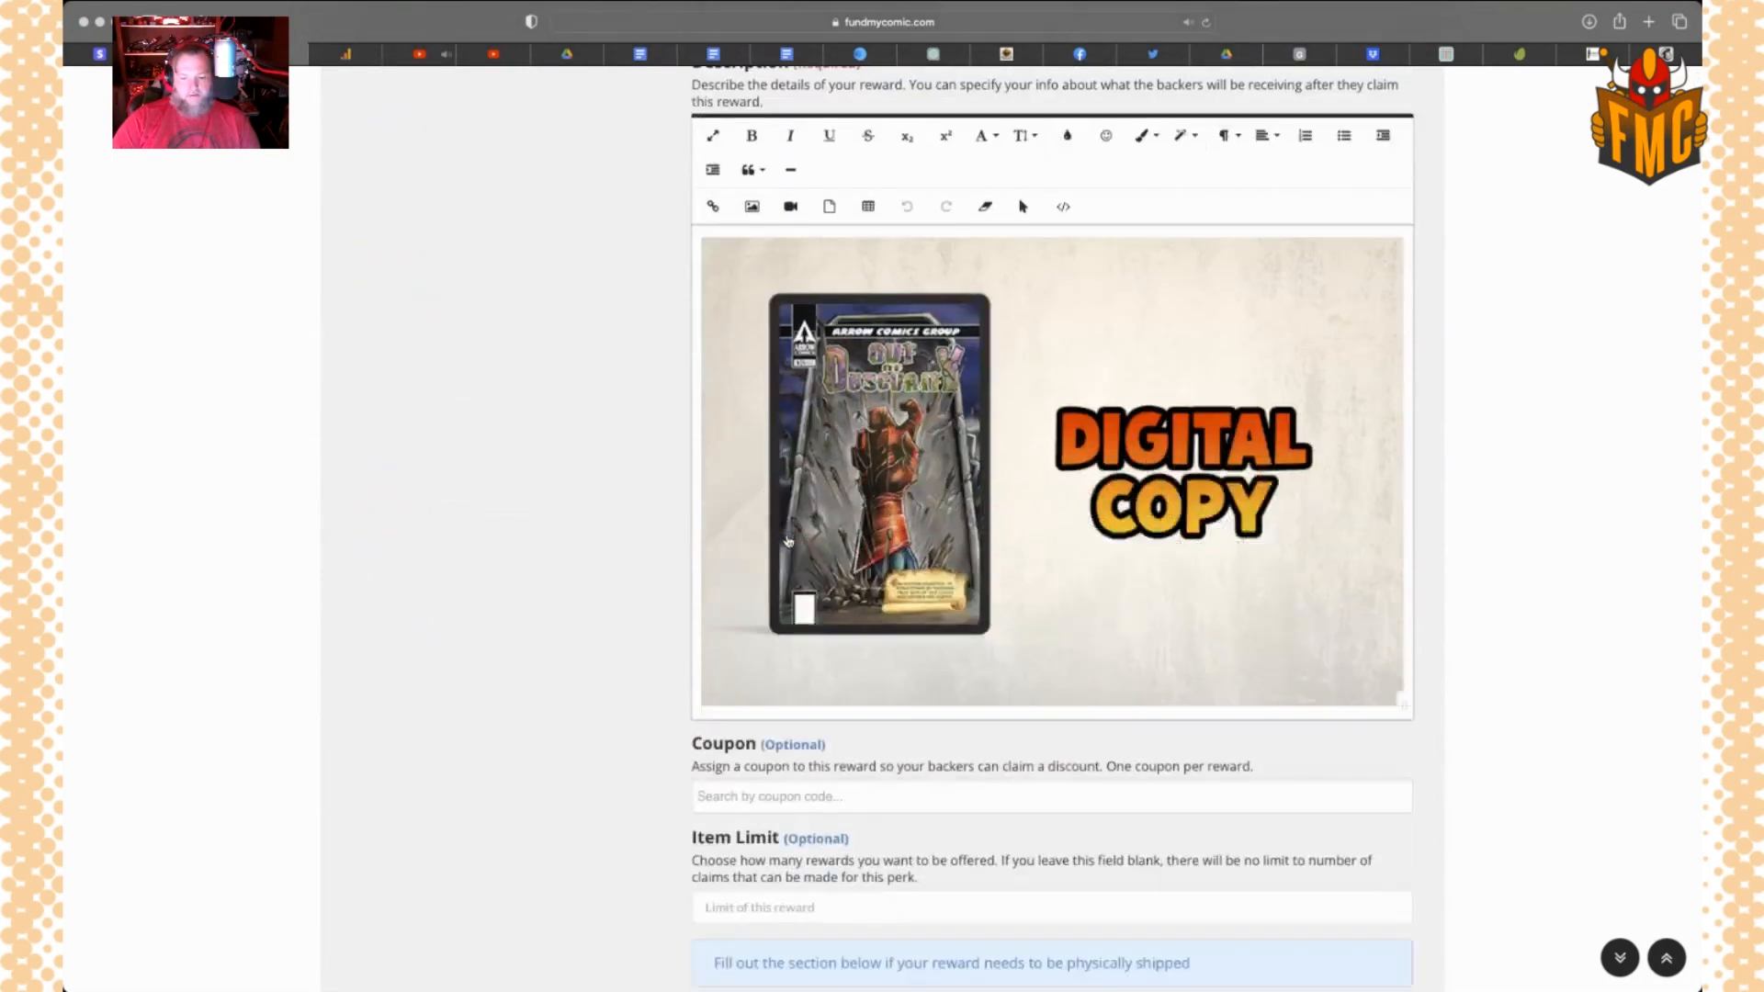
{"action": "scroll", "coordinate": [787, 542], "scroll_direction": "down", "scroll_amount": 10}
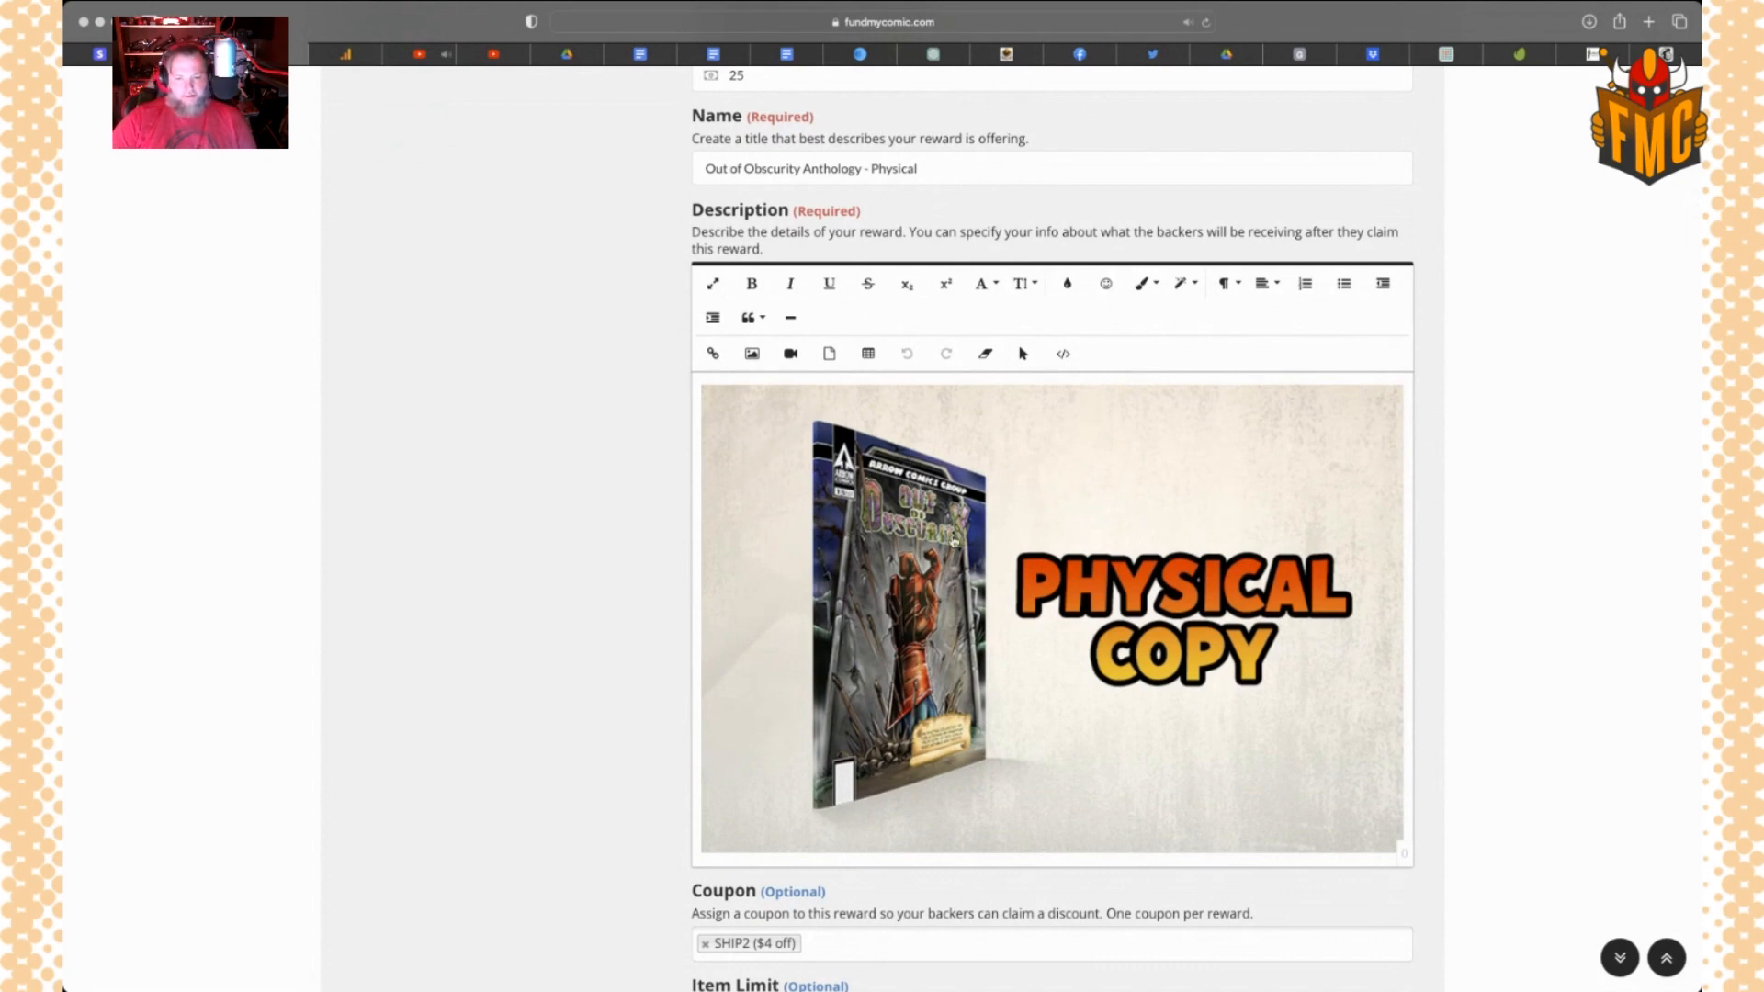
{"action": "scroll", "coordinate": [954, 542], "scroll_direction": "down", "scroll_amount": 4}
{"action": "scroll", "coordinate": [954, 542], "scroll_direction": "down", "scroll_amount": 3}
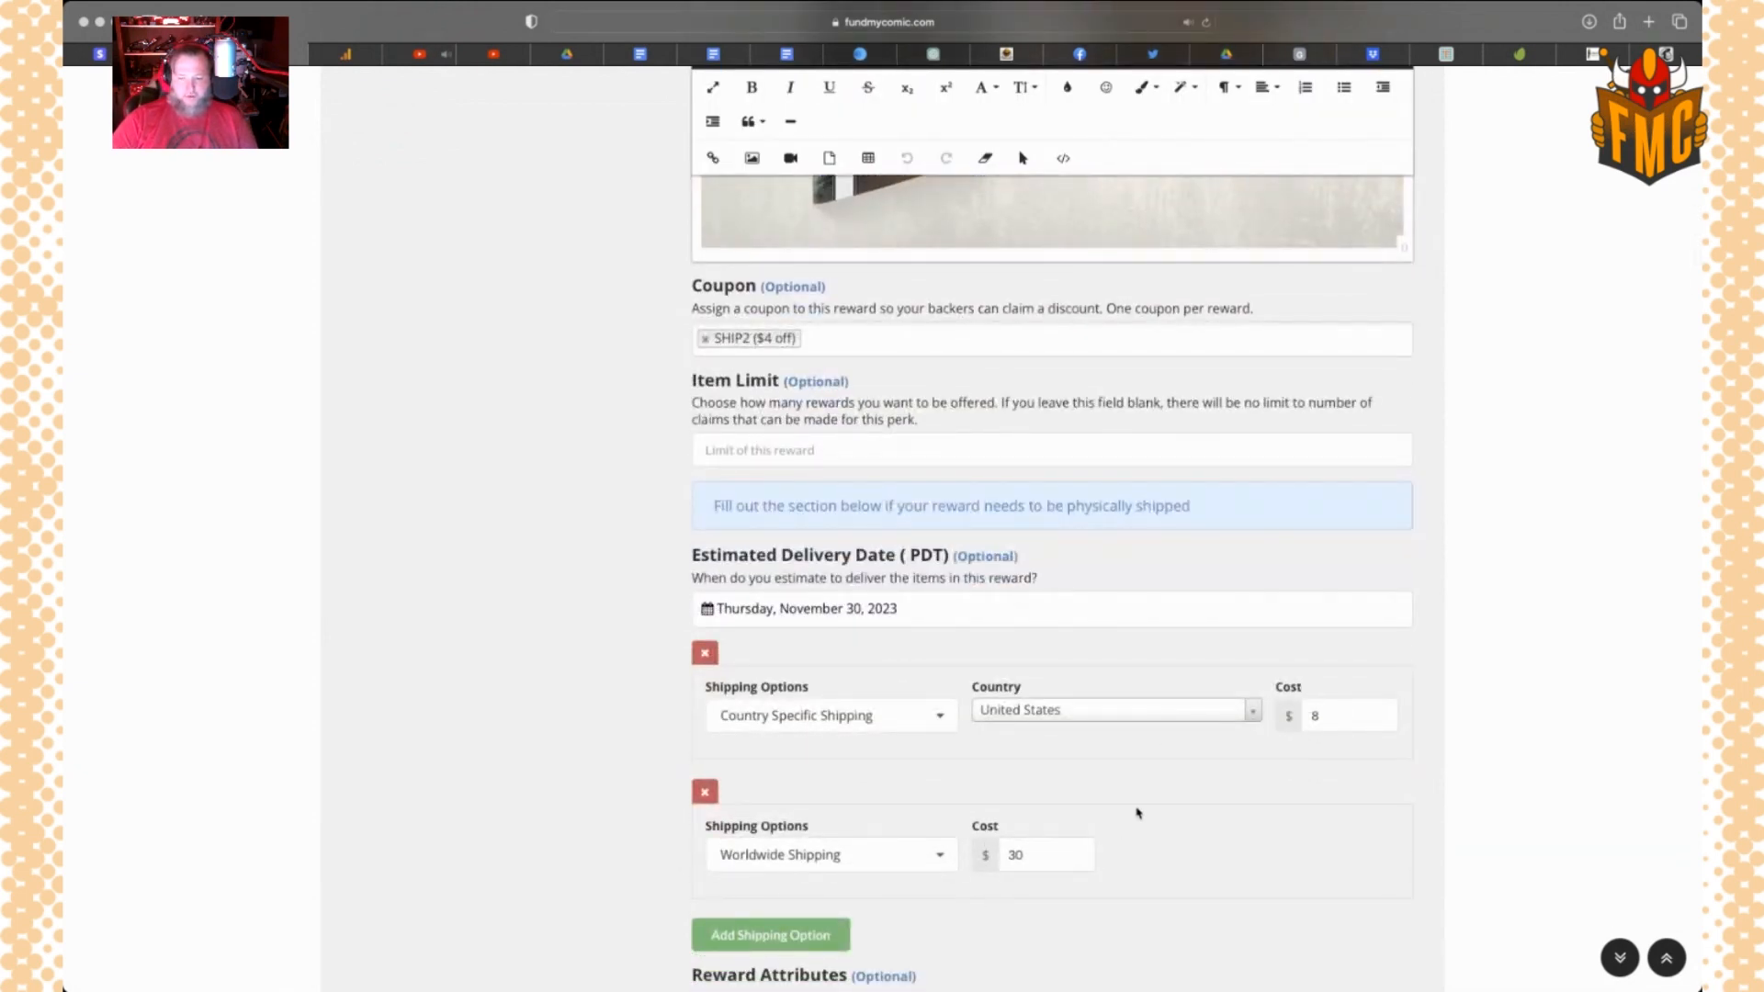
Examine the physical anthology reward's assigned coupon against its United States and worldwide shipping costs
{"action": "scroll", "coordinate": [1137, 813], "scroll_direction": "up", "scroll_amount": 2}
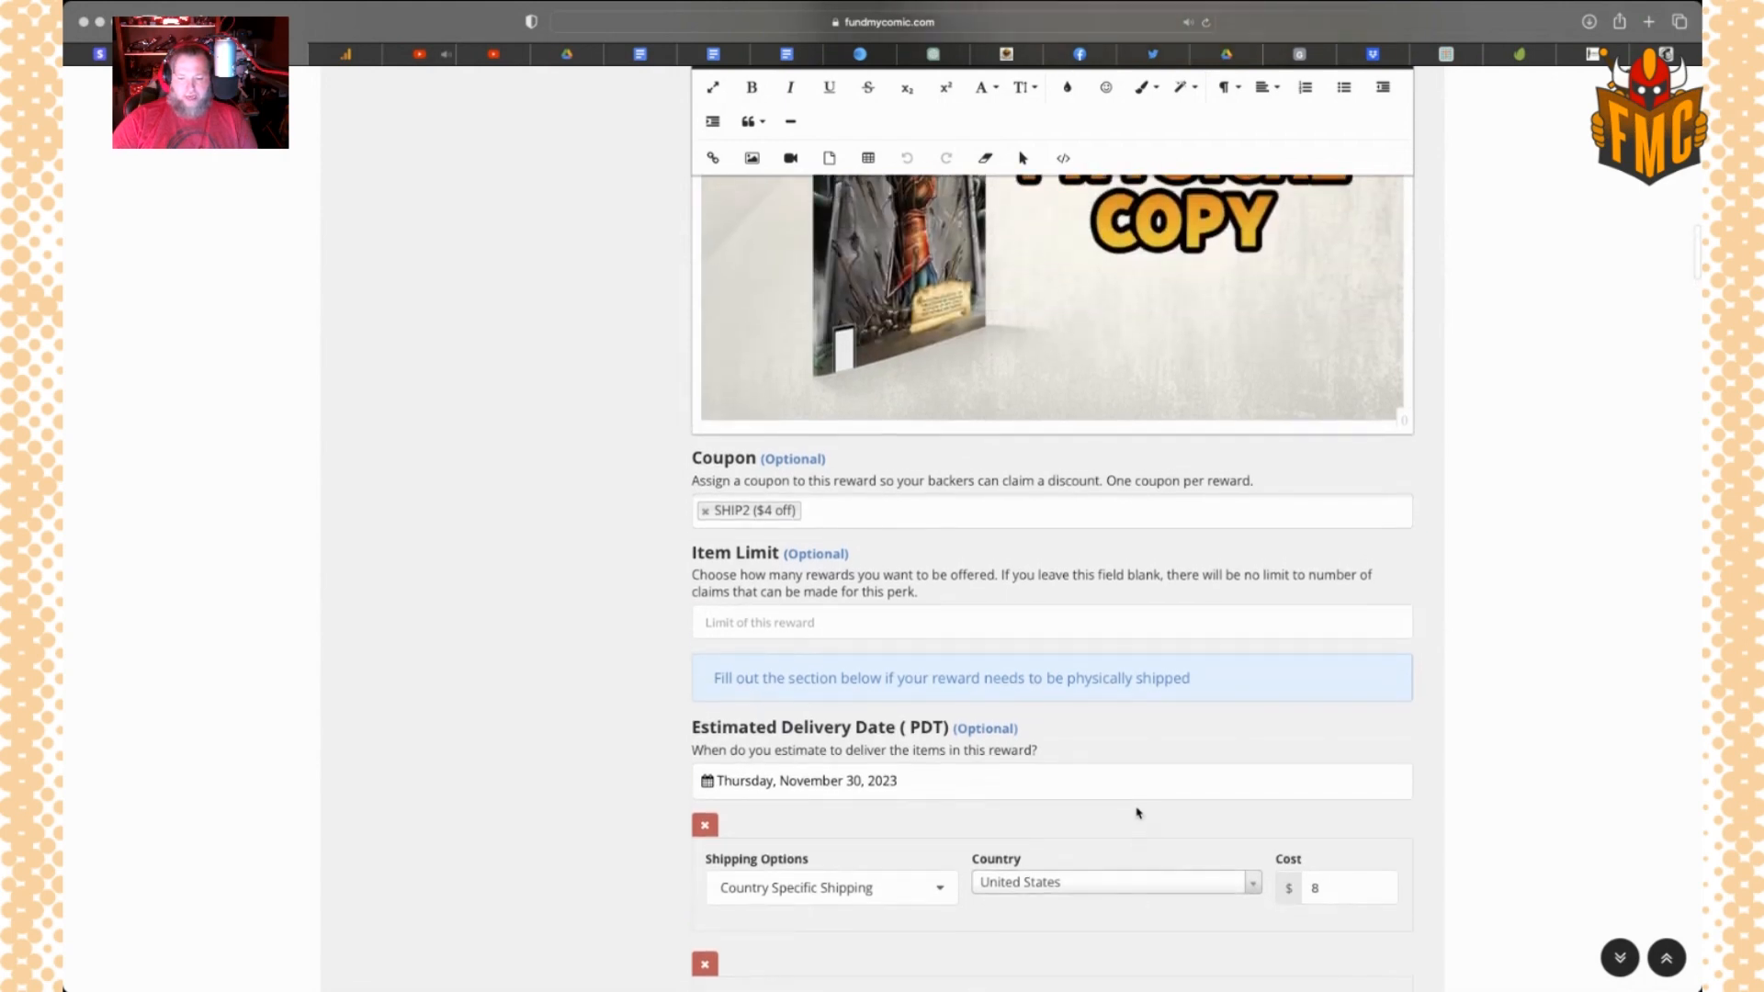
{"action": "scroll", "coordinate": [1138, 813], "scroll_direction": "up", "scroll_amount": 1}
{"action": "scroll", "coordinate": [1157, 832], "scroll_direction": "down", "scroll_amount": 2}
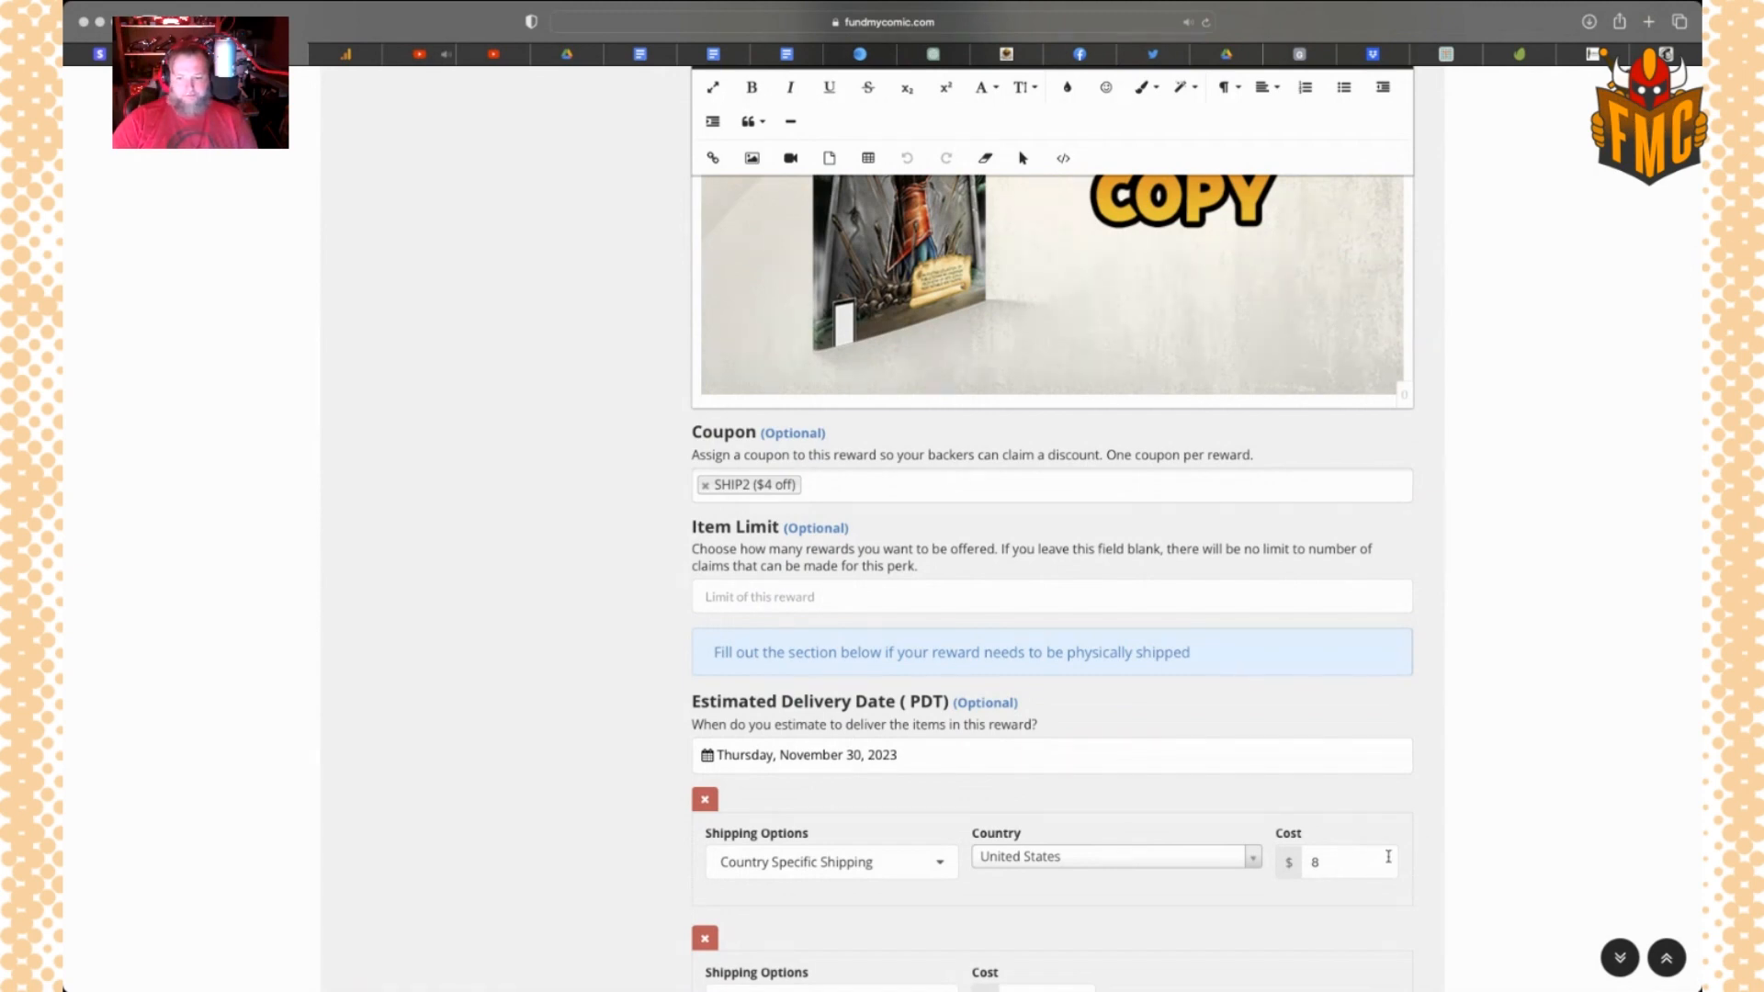
{"action": "scroll", "coordinate": [1385, 856], "scroll_direction": "up", "scroll_amount": 1}
{"action": "scroll", "coordinate": [1205, 748], "scroll_direction": "up", "scroll_amount": 1}
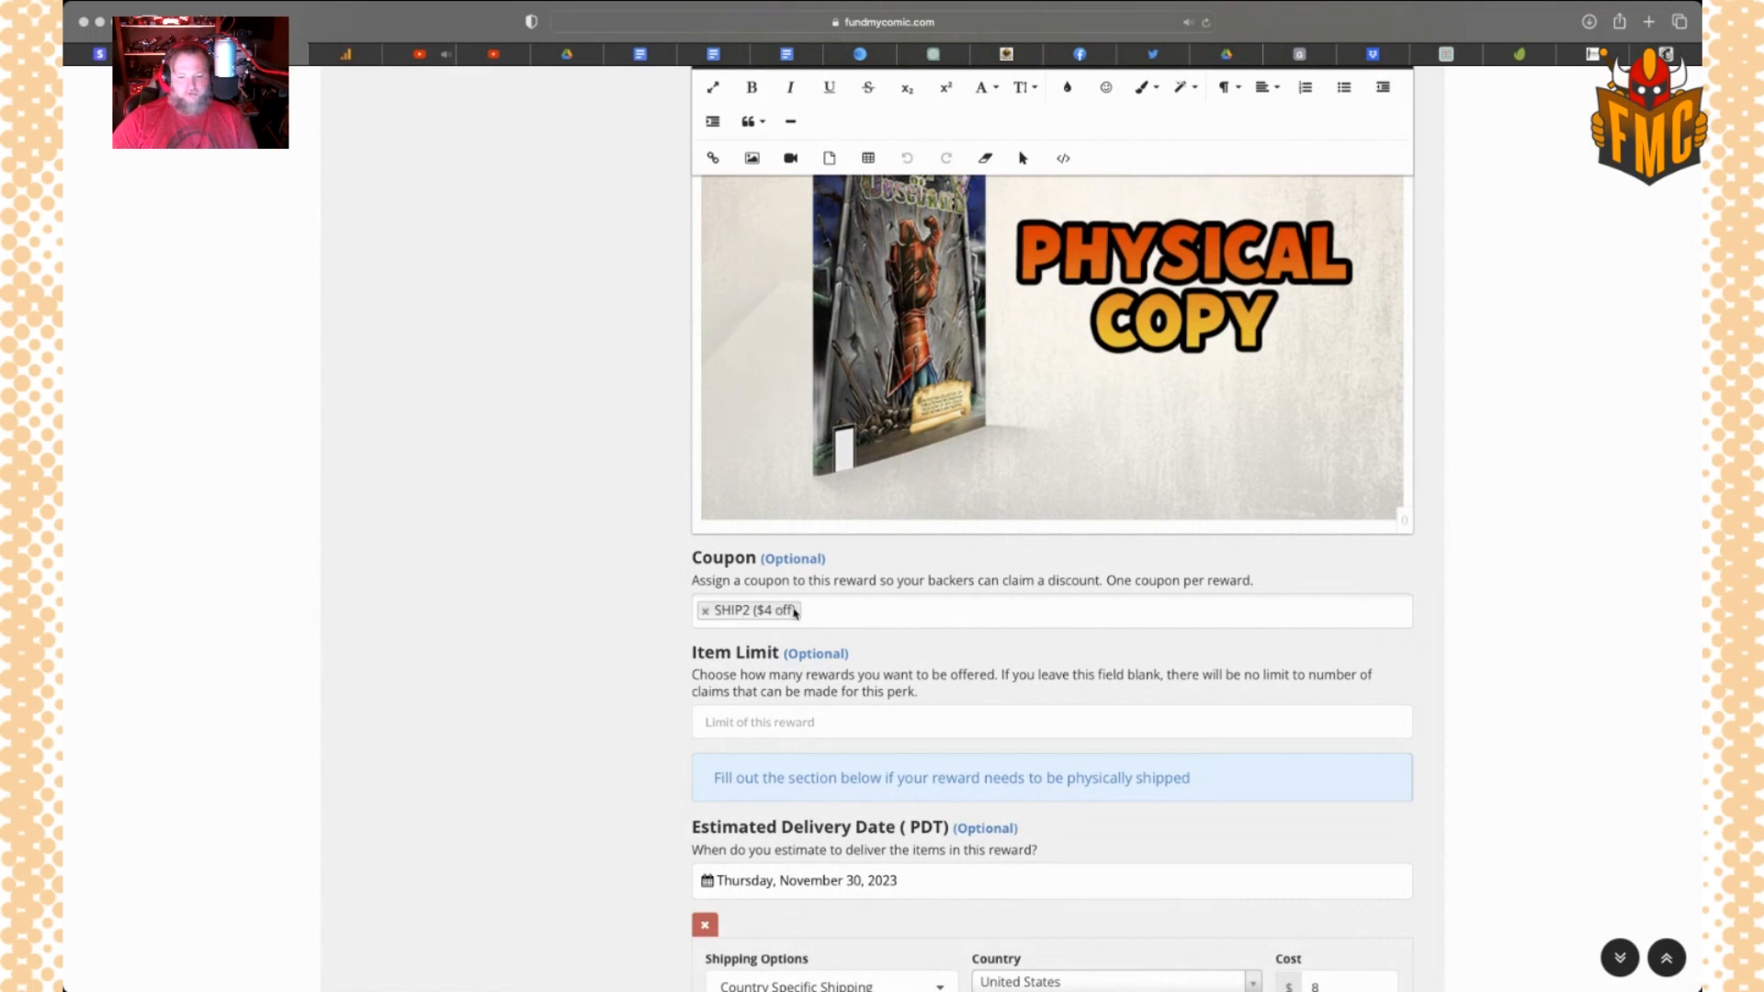
{"action": "scroll", "coordinate": [805, 733], "scroll_direction": "down", "scroll_amount": 1}
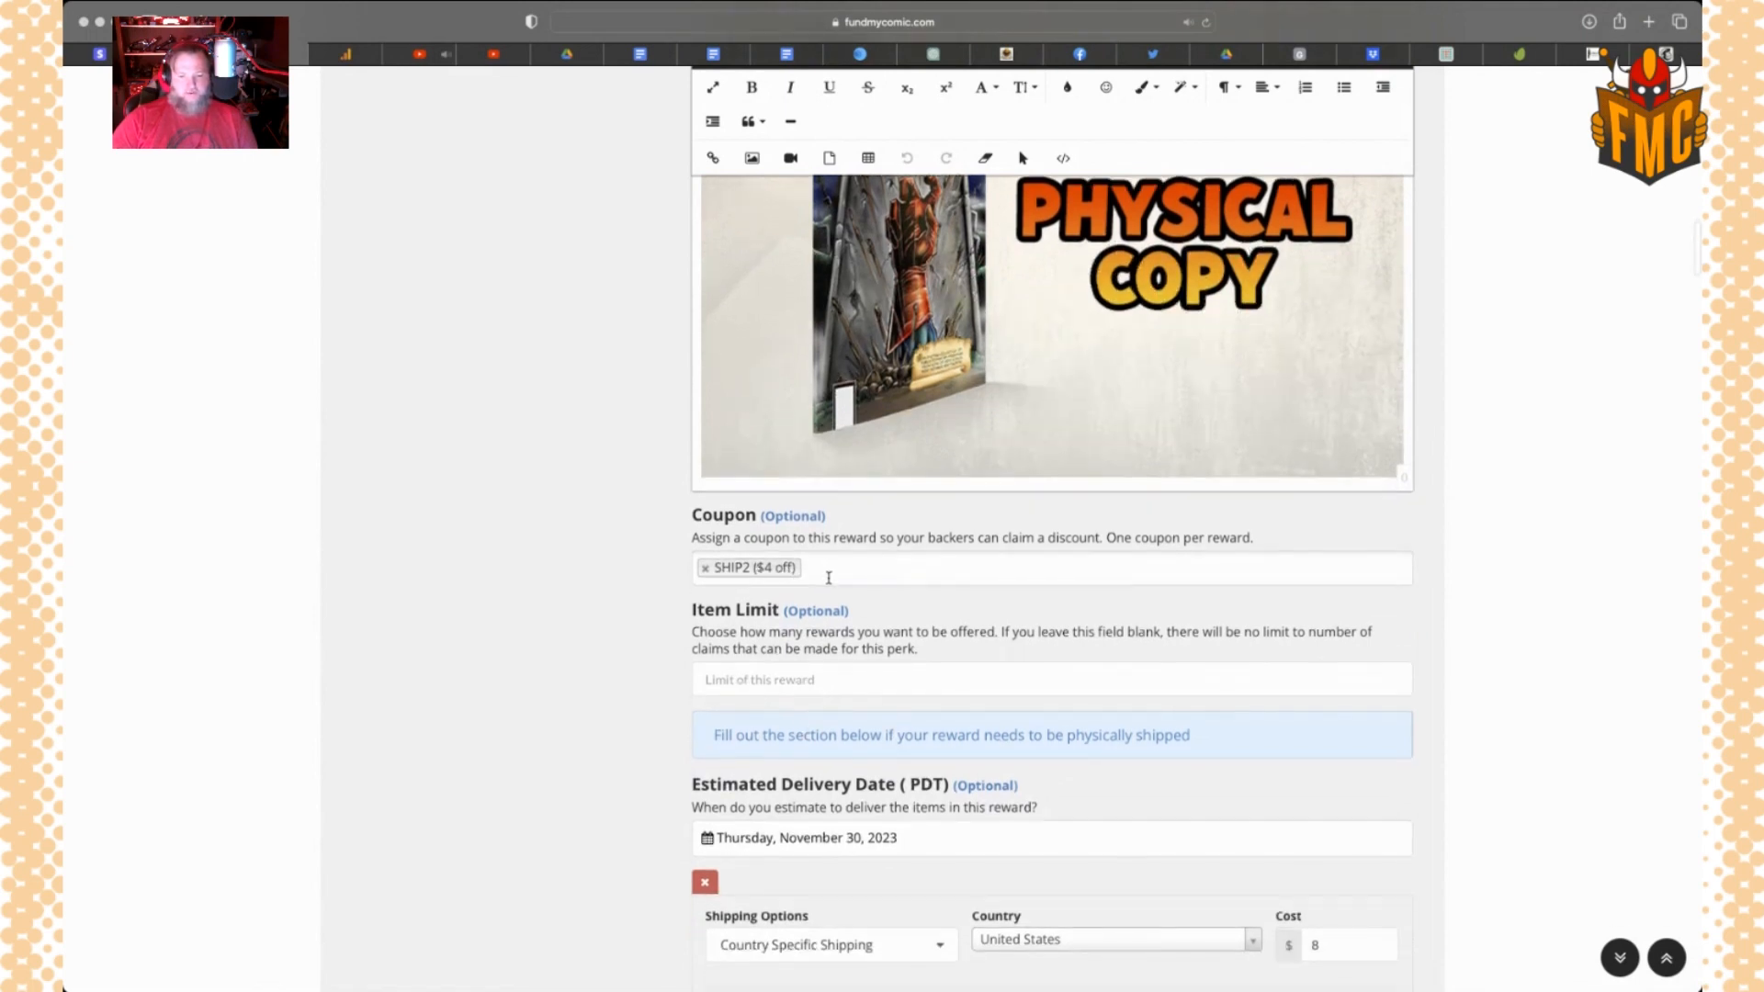
{"action": "scroll", "coordinate": [916, 354], "scroll_direction": "up", "scroll_amount": 3}
{"action": "scroll", "coordinate": [985, 393], "scroll_direction": "up", "scroll_amount": 1}
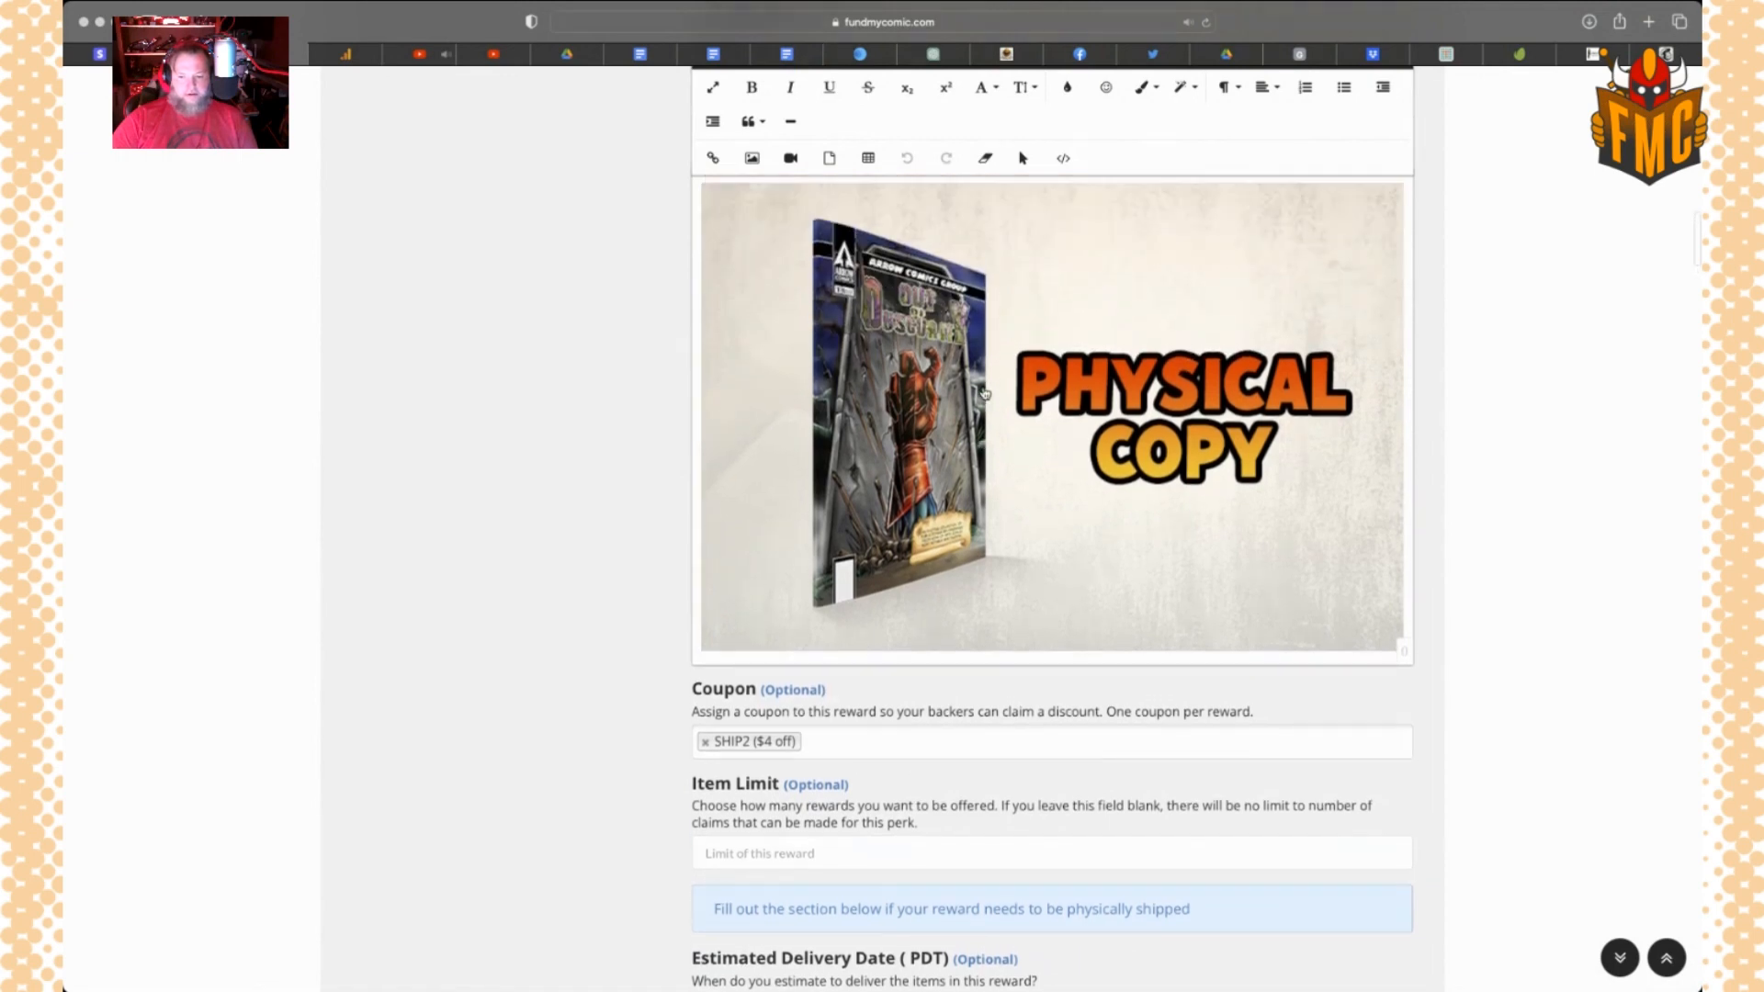
{"action": "scroll", "coordinate": [985, 394], "scroll_direction": "up", "scroll_amount": 2}
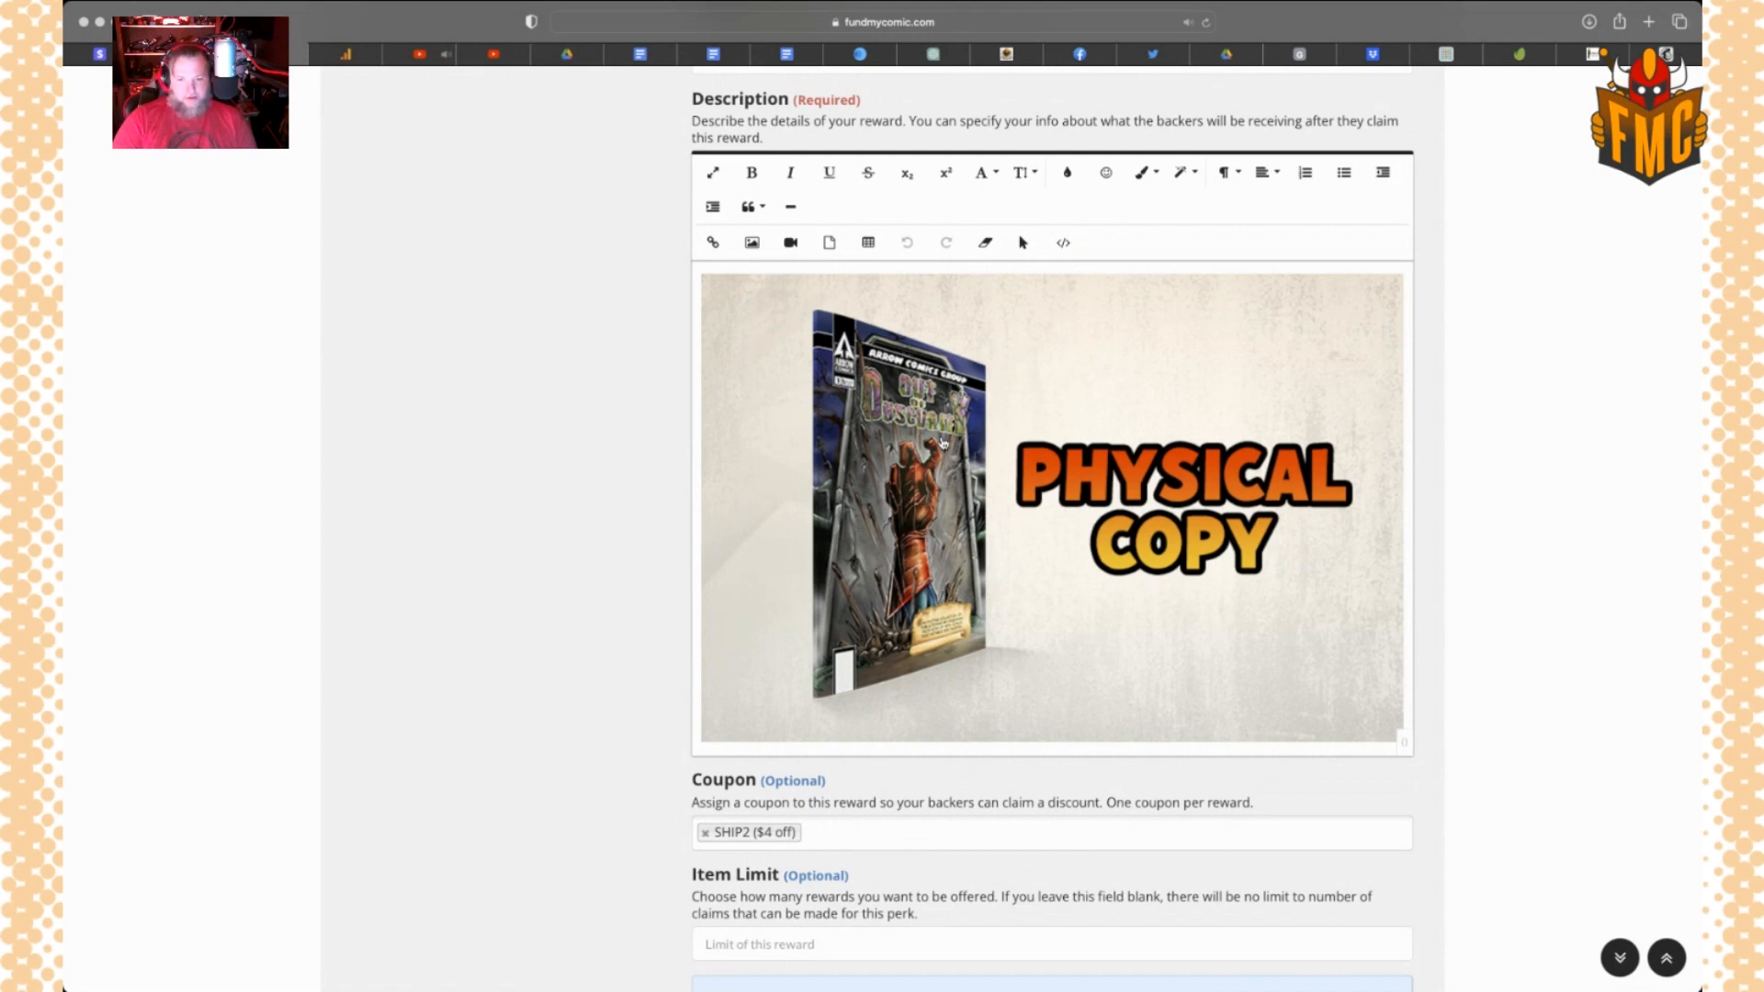
{"action": "scroll", "coordinate": [941, 442], "scroll_direction": "down", "scroll_amount": 5}
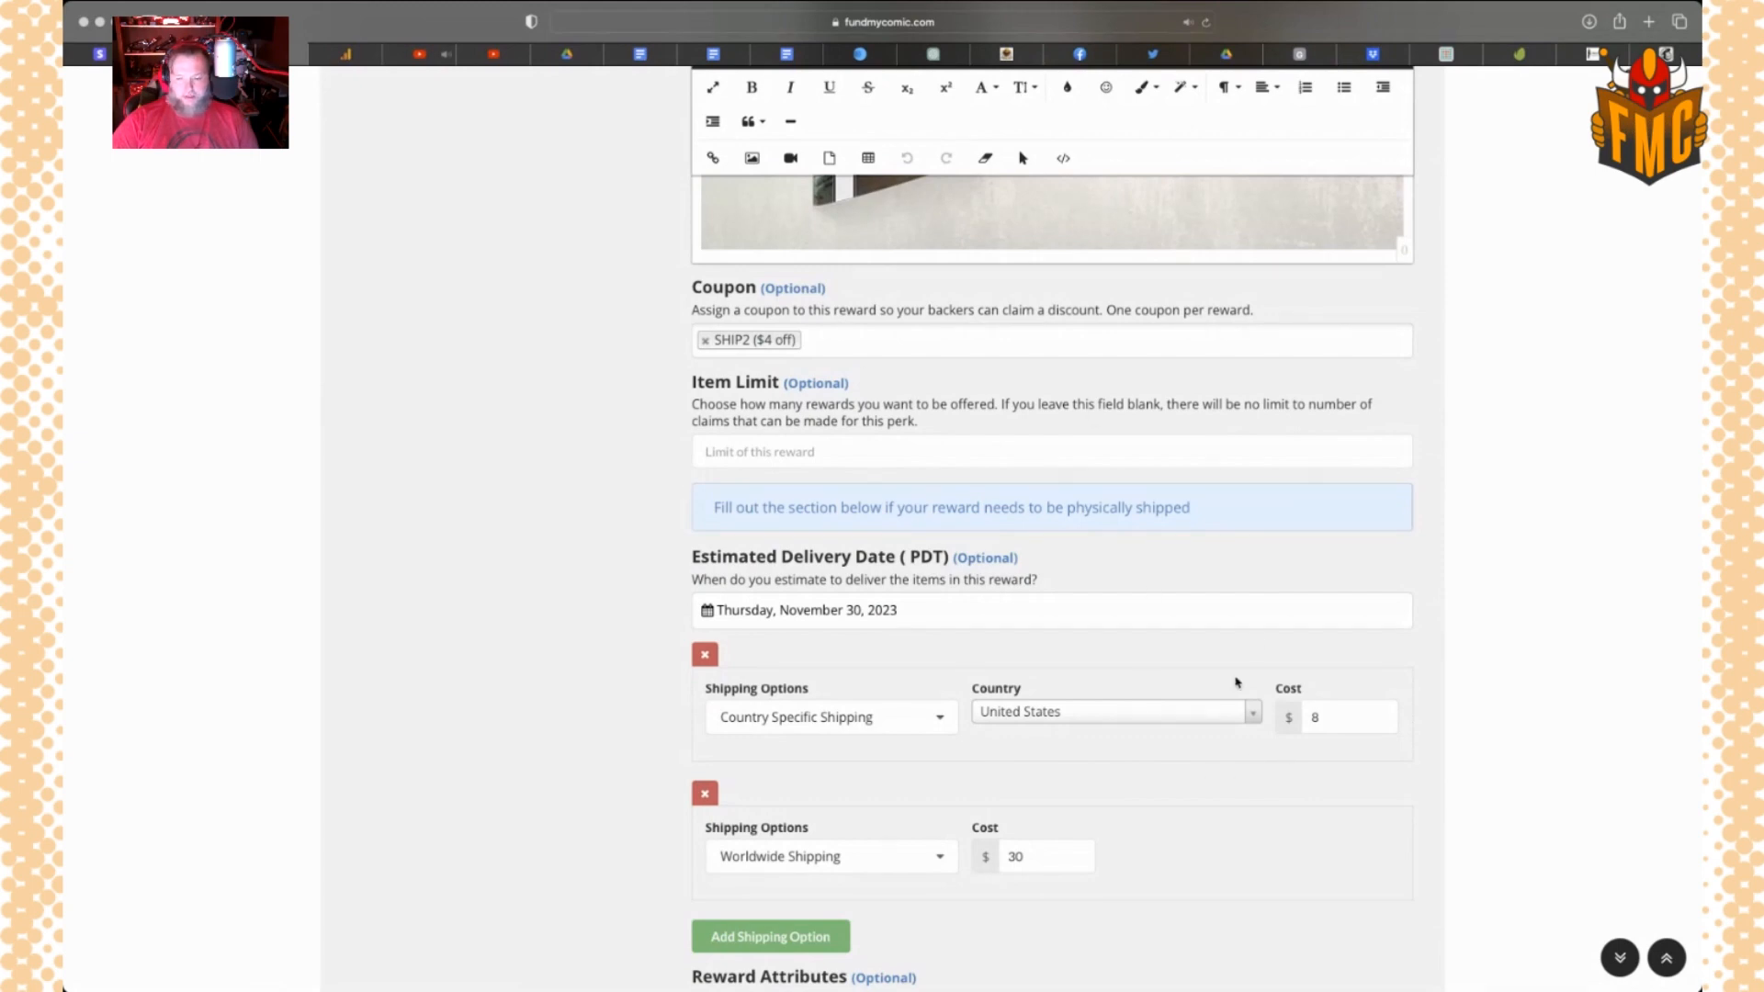
{"action": "scroll", "coordinate": [1236, 681], "scroll_direction": "down", "scroll_amount": 1}
{"action": "scroll", "coordinate": [1237, 683], "scroll_direction": "down", "scroll_amount": 1}
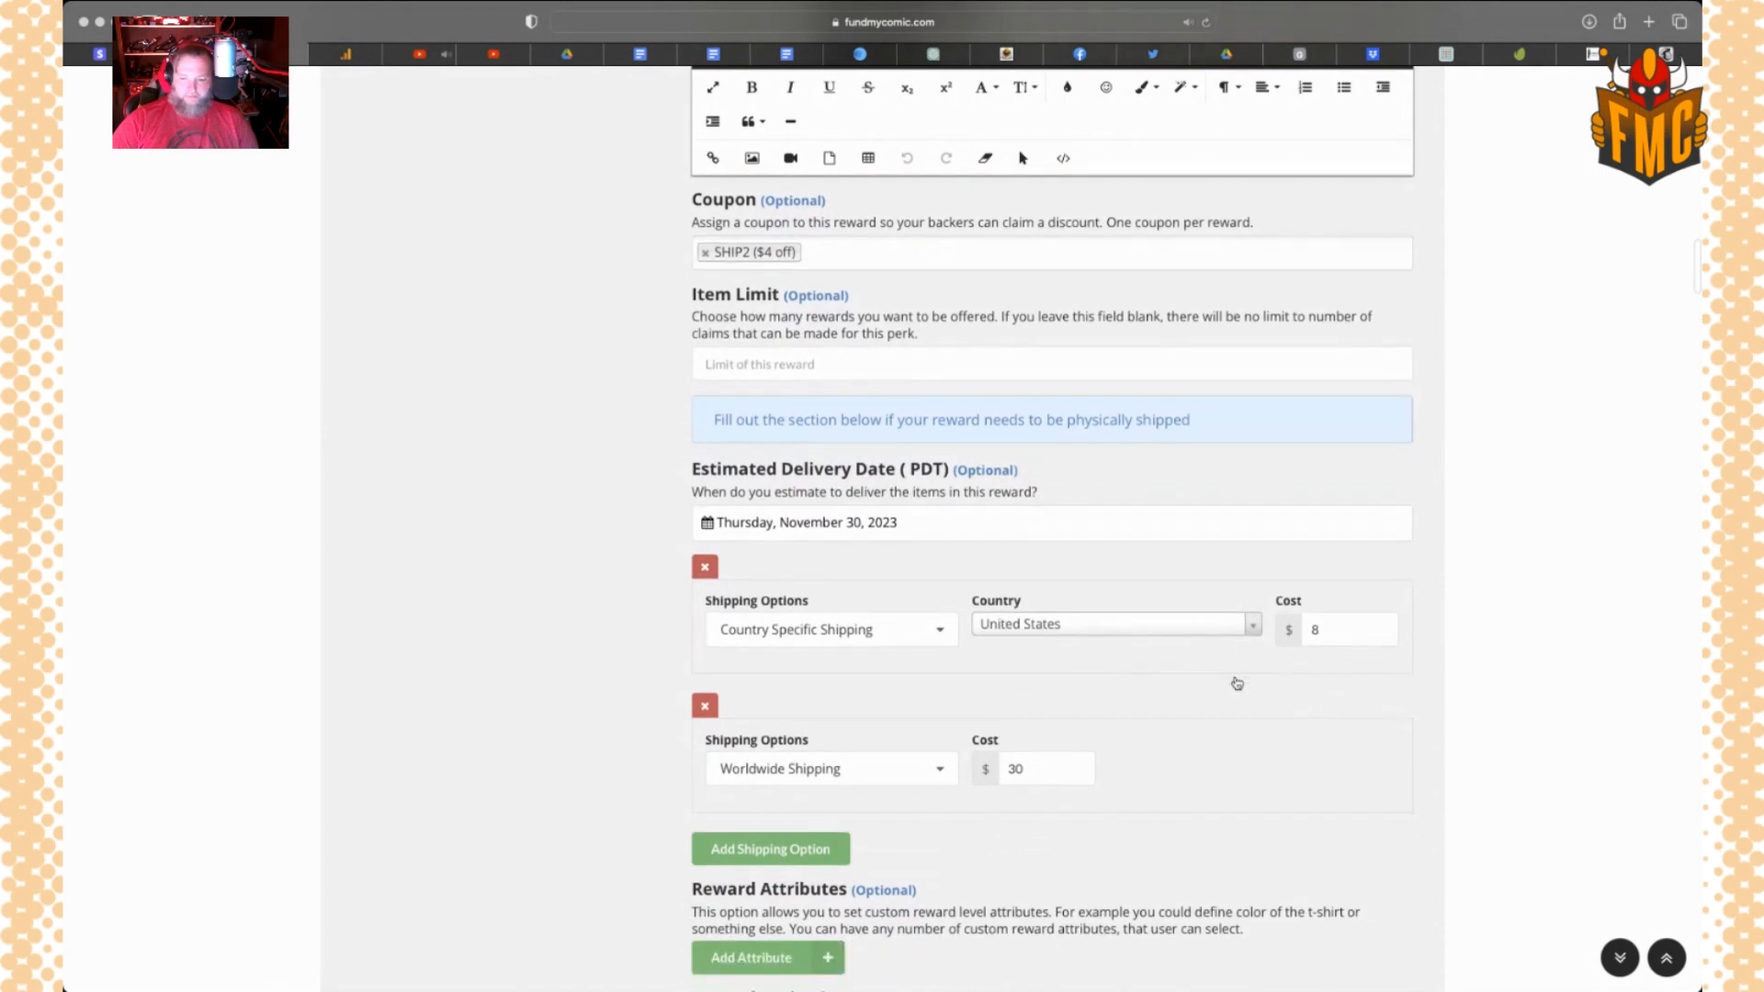
{"action": "scroll", "coordinate": [1144, 469], "scroll_direction": "up", "scroll_amount": 1}
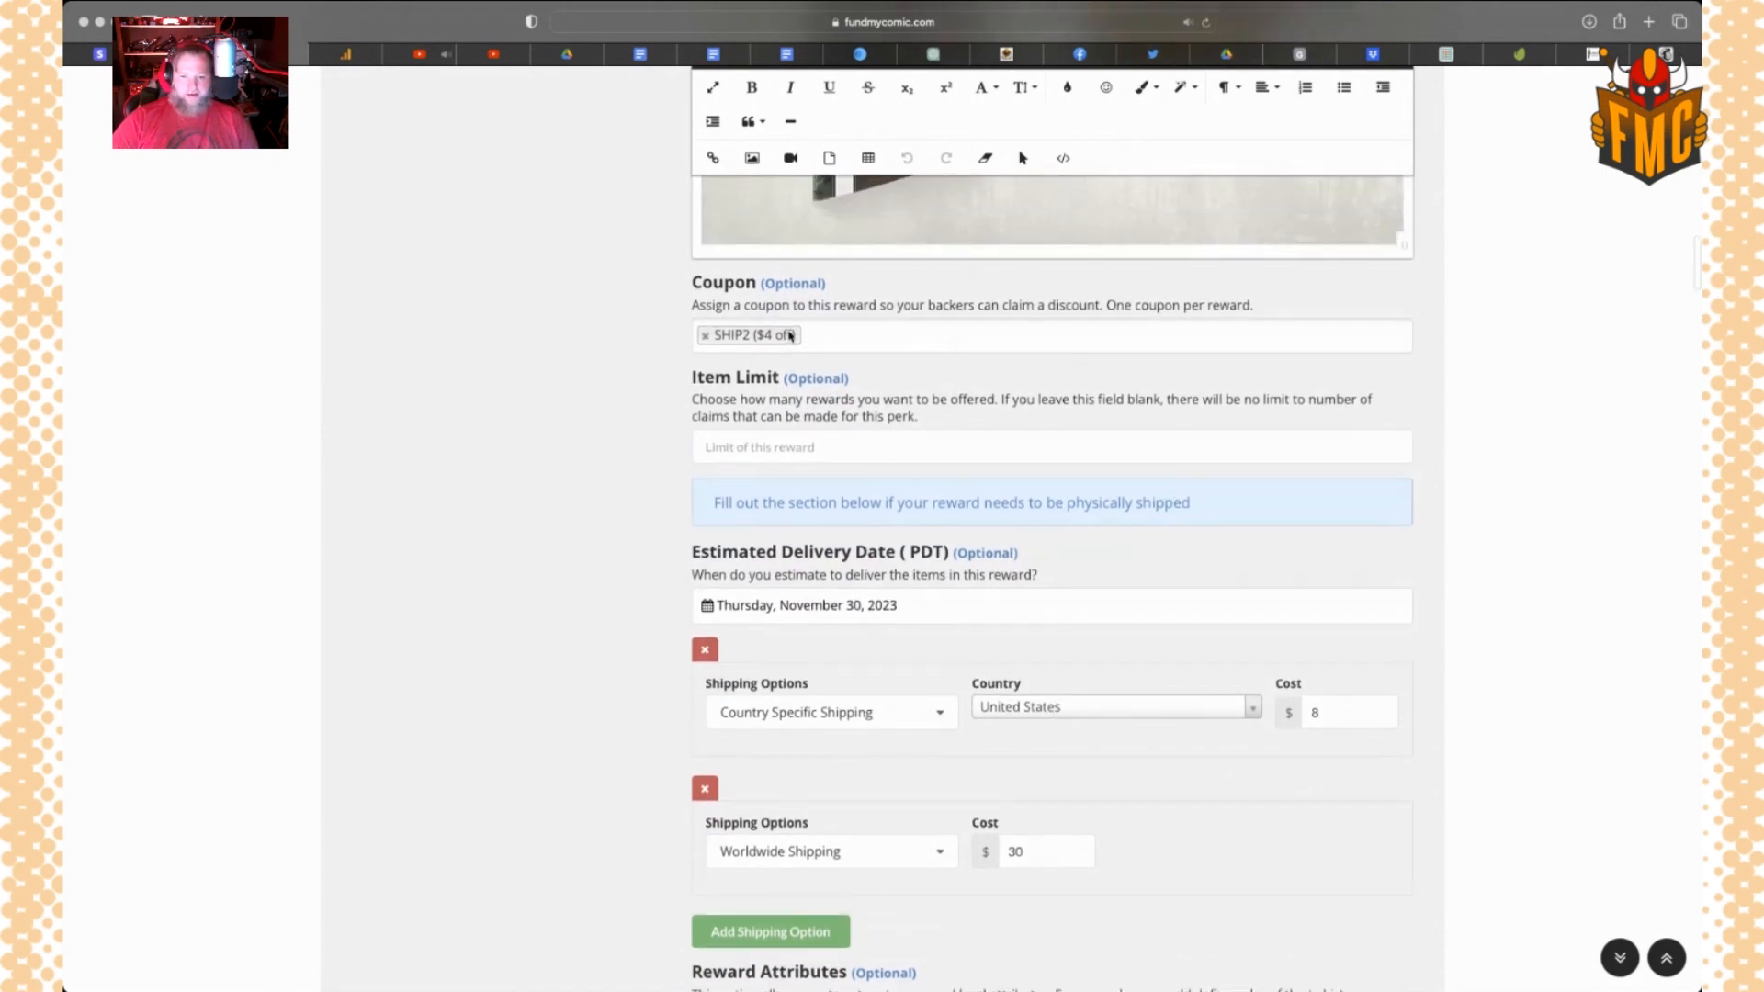
Remove the coupon from the physical anthology reward, search for "sh" and assign SHIP2 ($4 off) again
{"action": "left_click", "coordinate": [707, 337]}
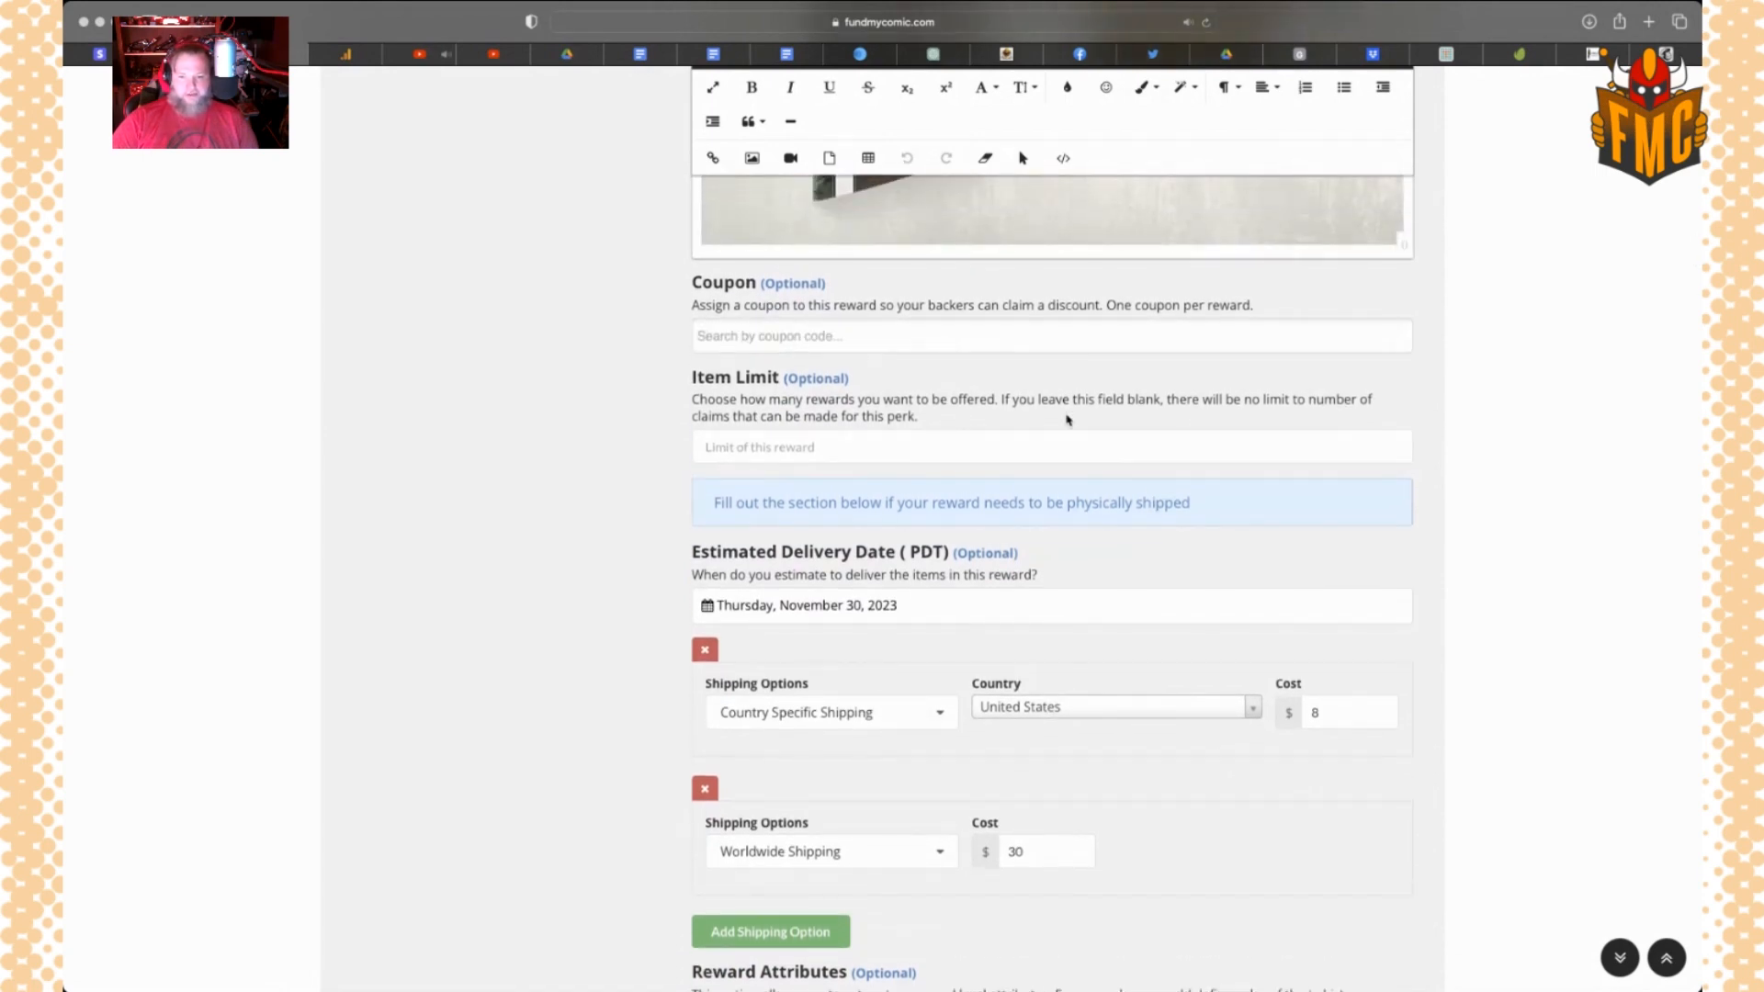
{"action": "scroll", "coordinate": [1064, 418], "scroll_direction": "up", "scroll_amount": 1}
{"action": "left_click", "coordinate": [751, 378]}
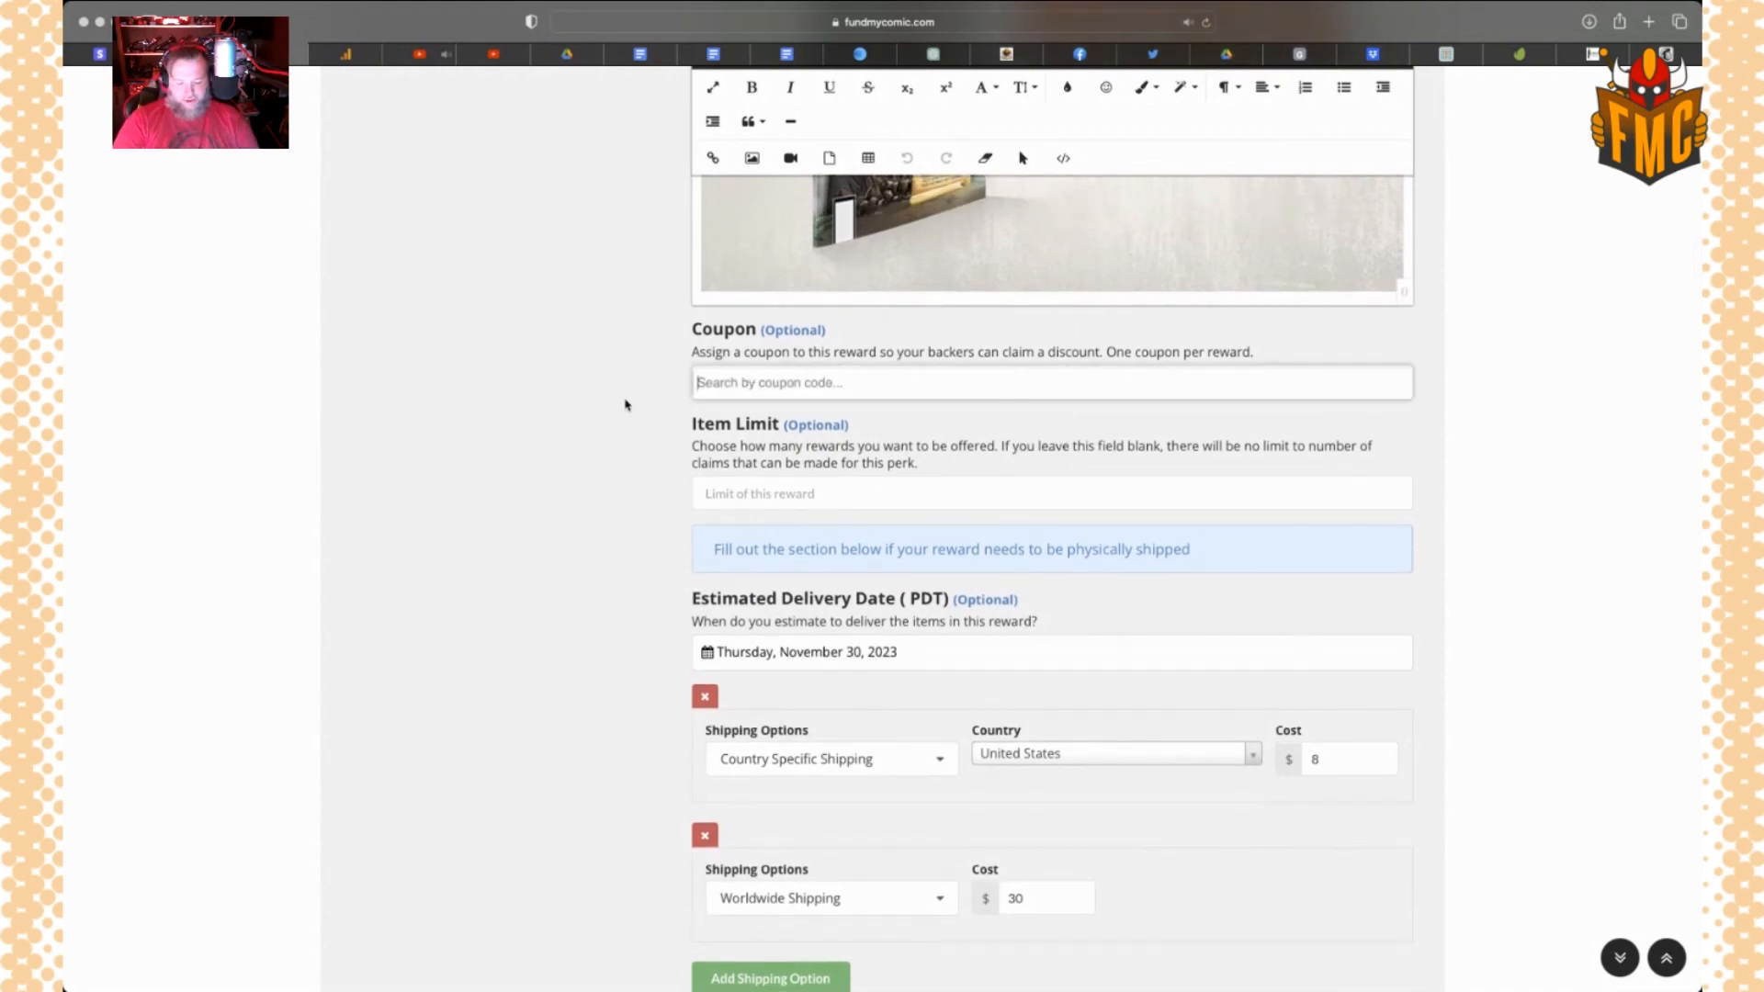
{"action": "type", "text": "sh"}
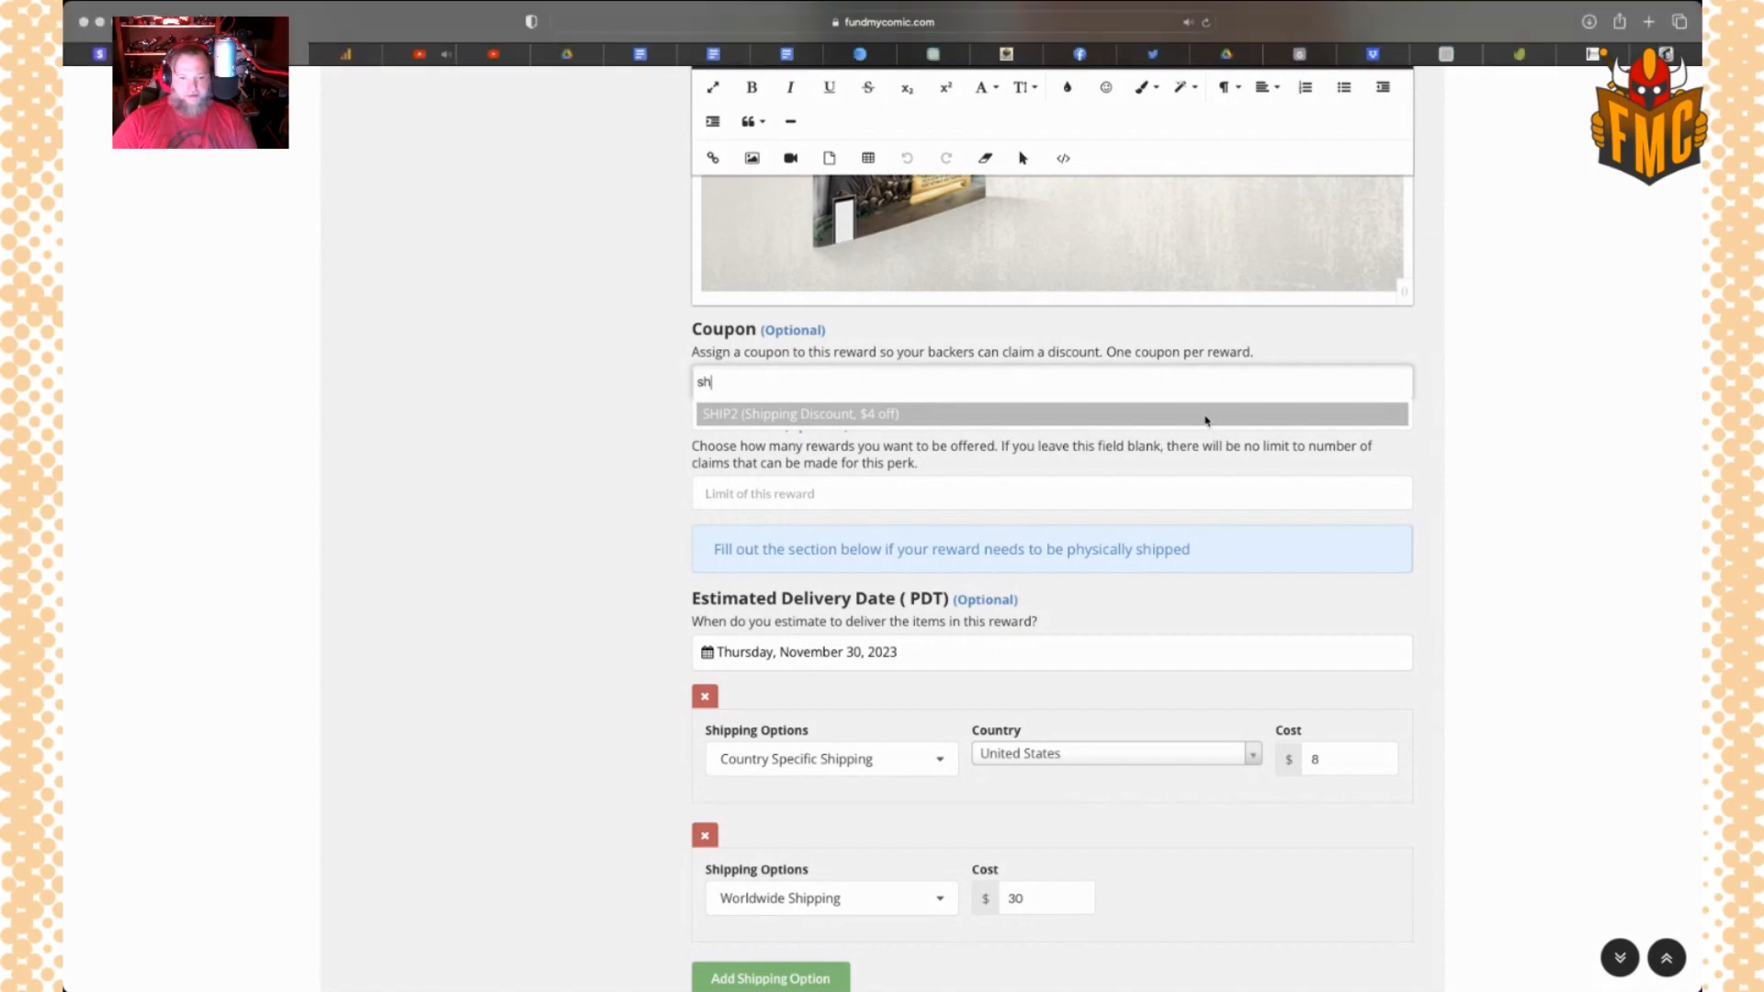
{"action": "left_click", "coordinate": [821, 421]}
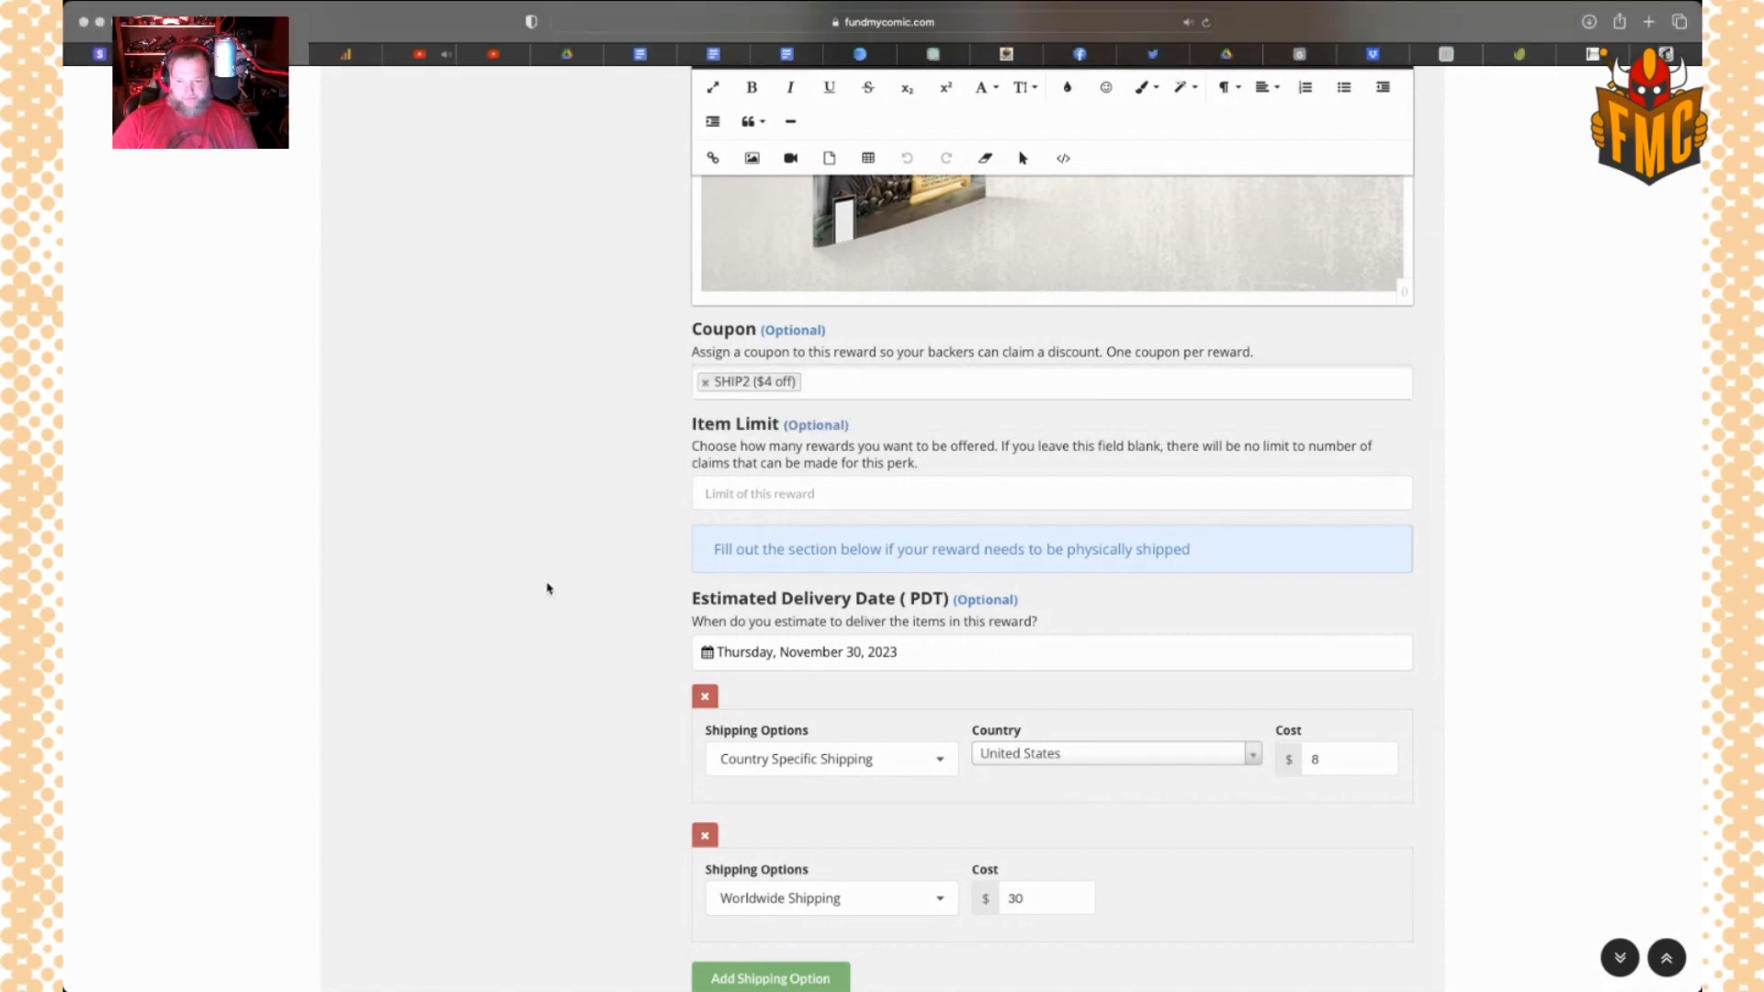
Replace the physical reward's coupon with BUY2SAVE ($4 off), found by searching the coupon codes for "sa"
{"action": "left_click", "coordinate": [705, 382]}
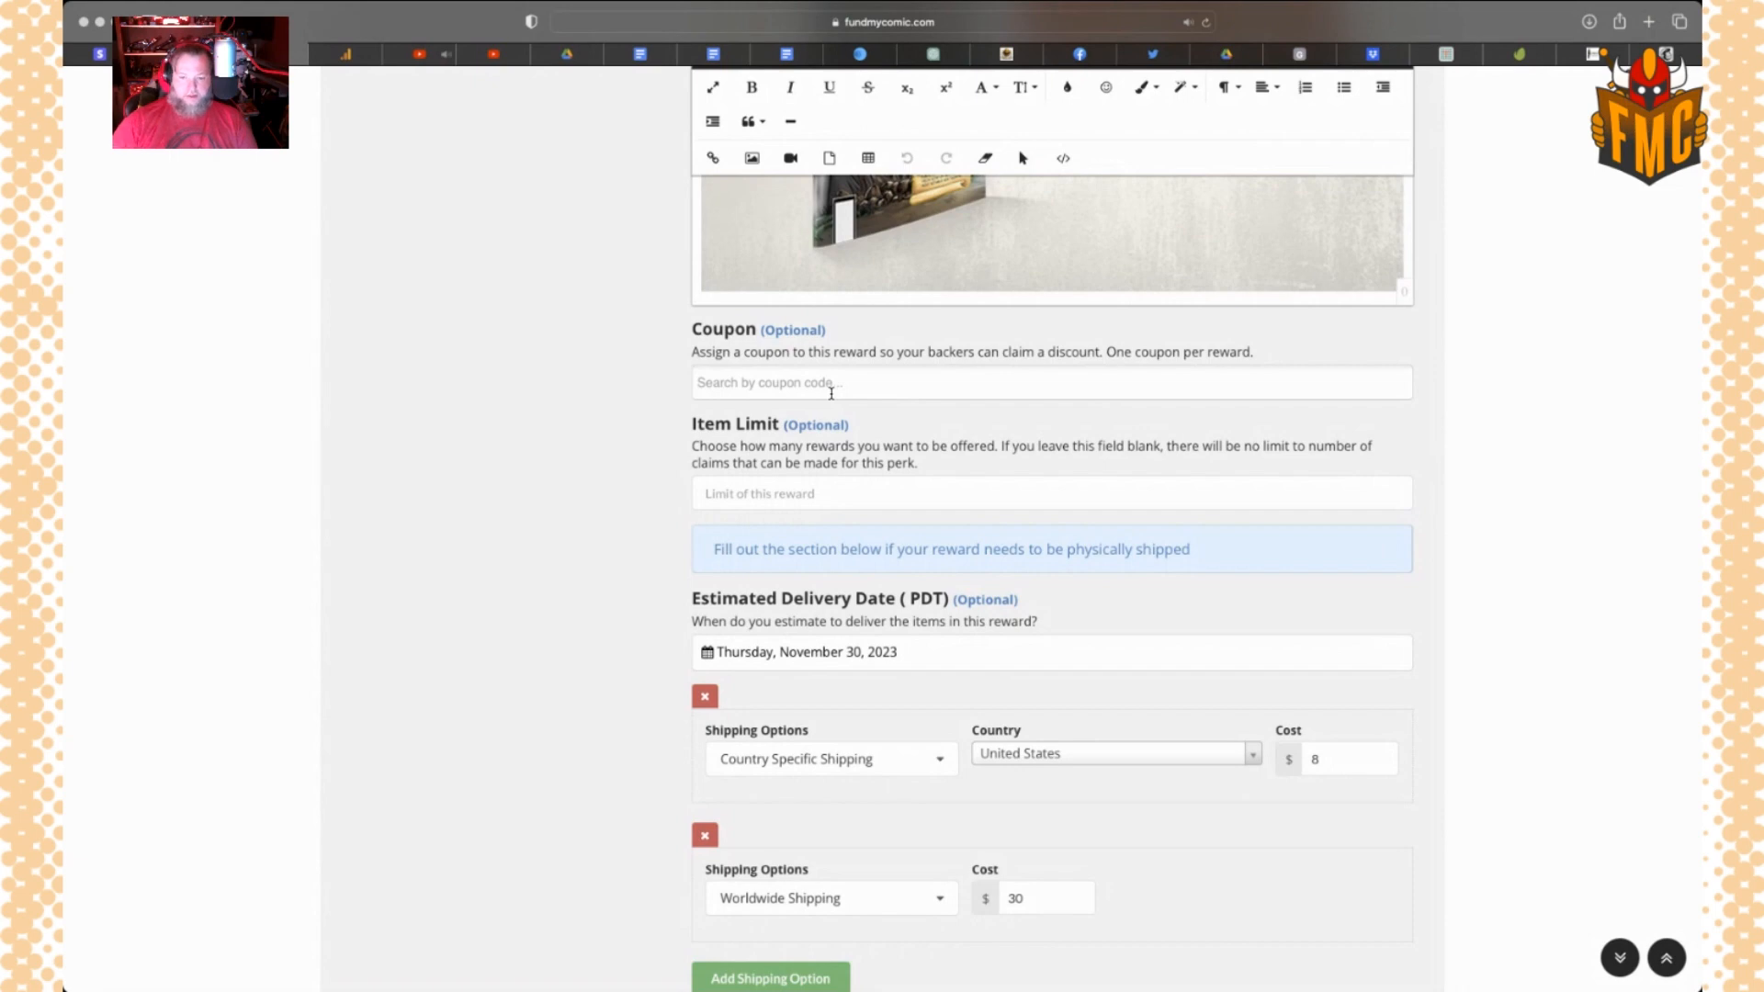
{"action": "left_click", "coordinate": [817, 384]}
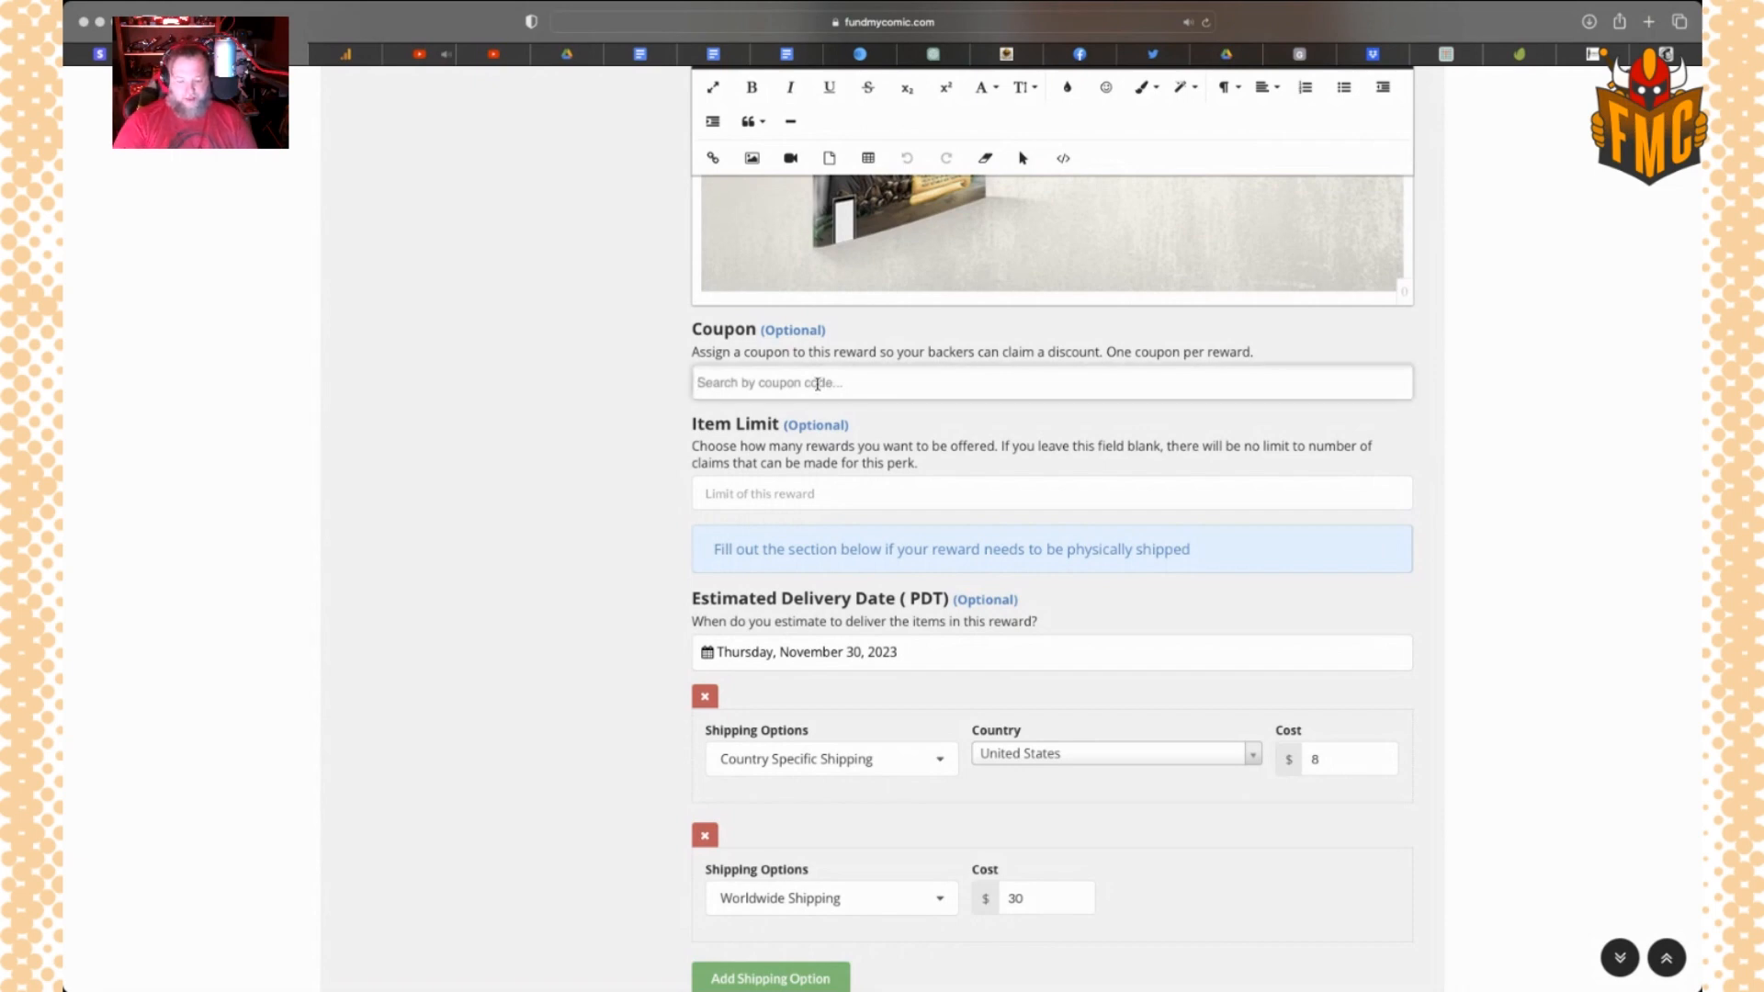
{"action": "type", "text": "sa"}
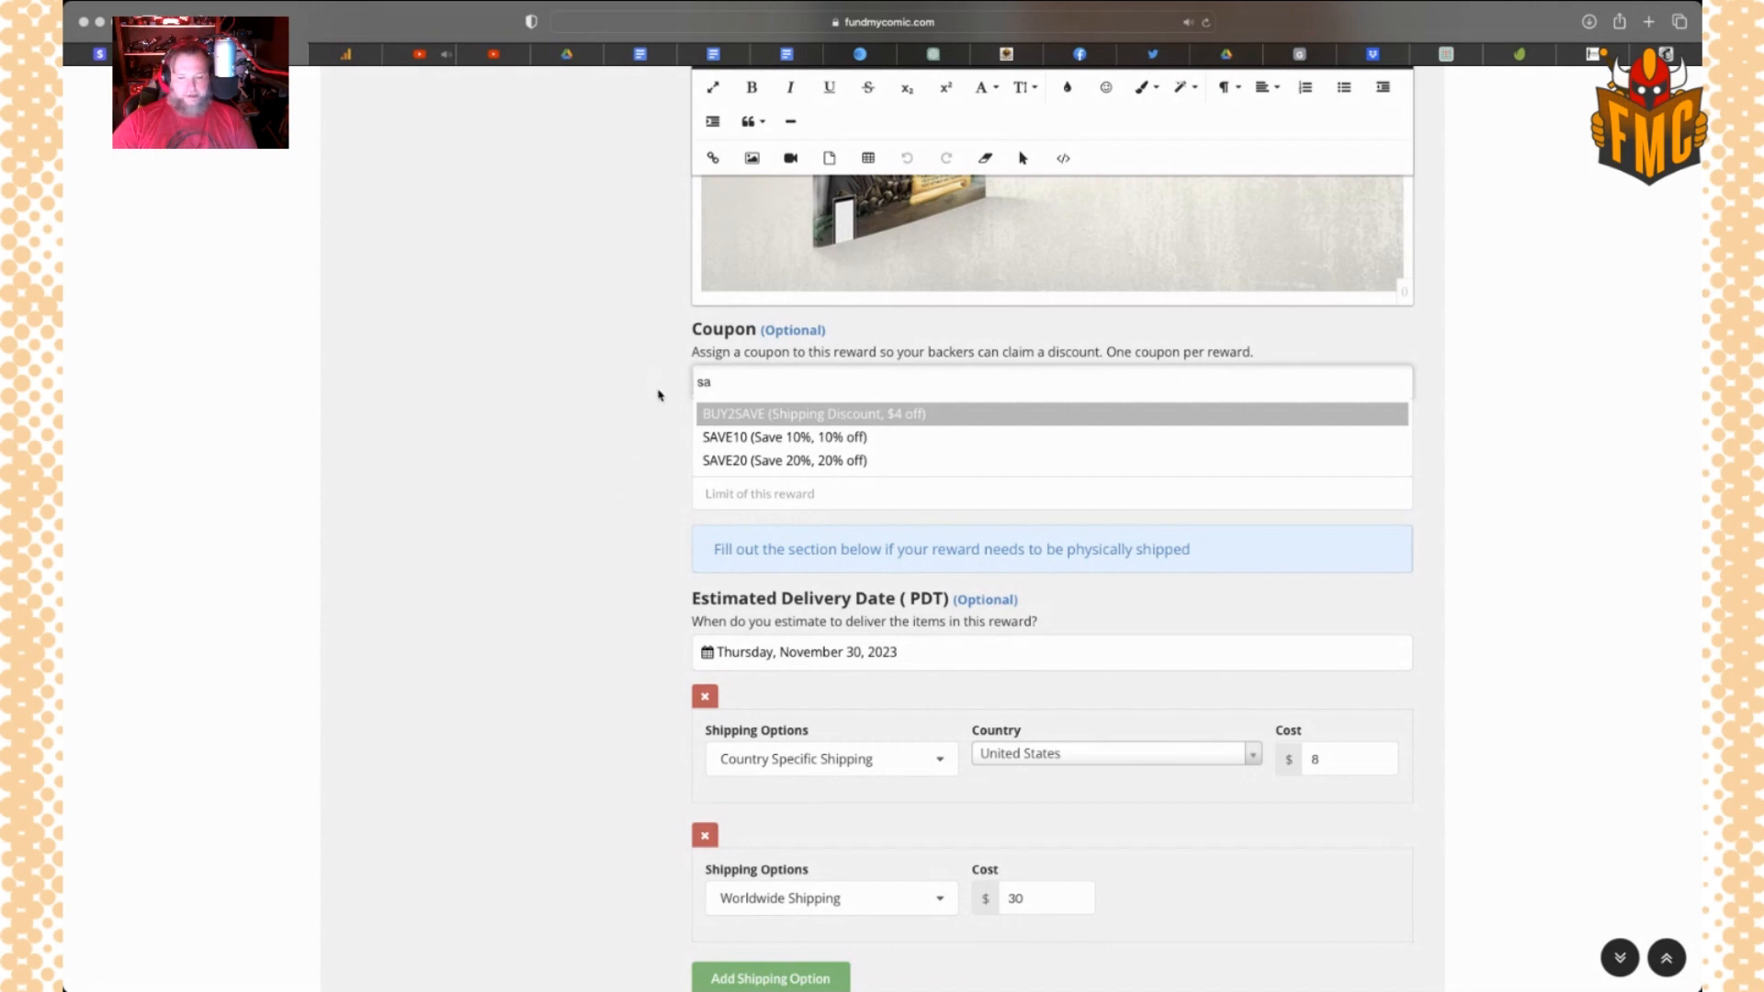
{"action": "left_click", "coordinate": [712, 415]}
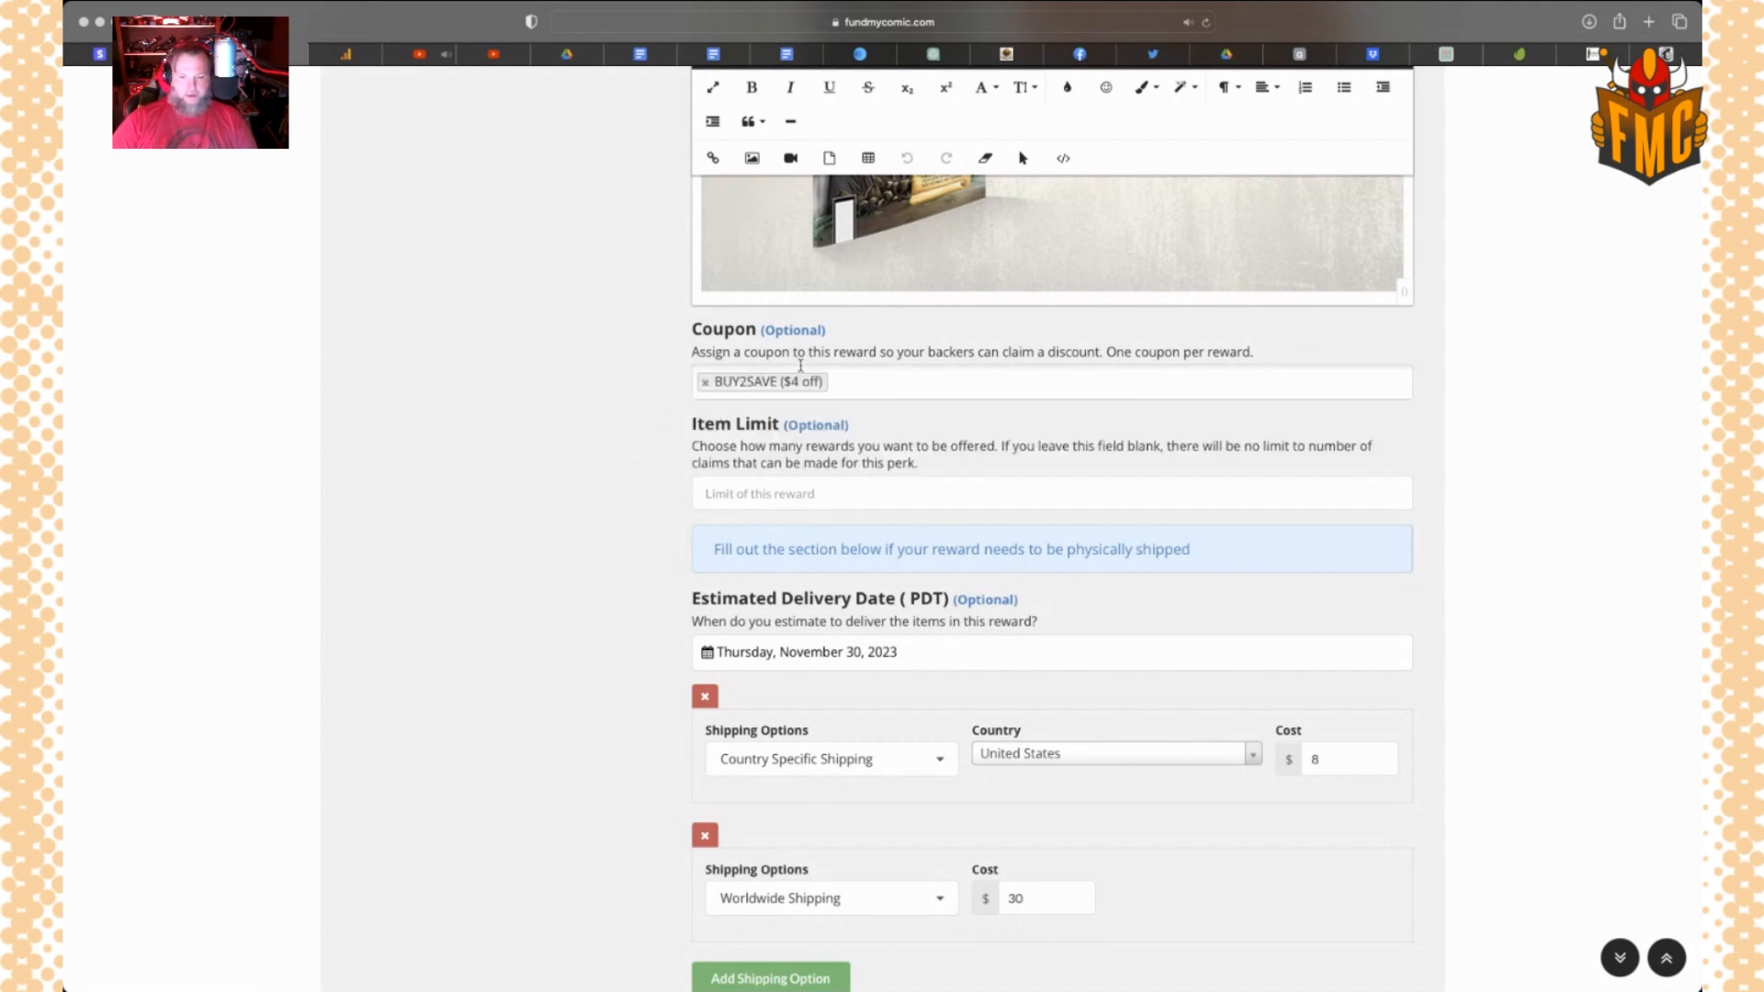
Remove the BUY2SAVE coupon from the physical anthology reward and assign SHIP2 ($4 off) by searching for ship2
{"action": "left_click", "coordinate": [705, 381]}
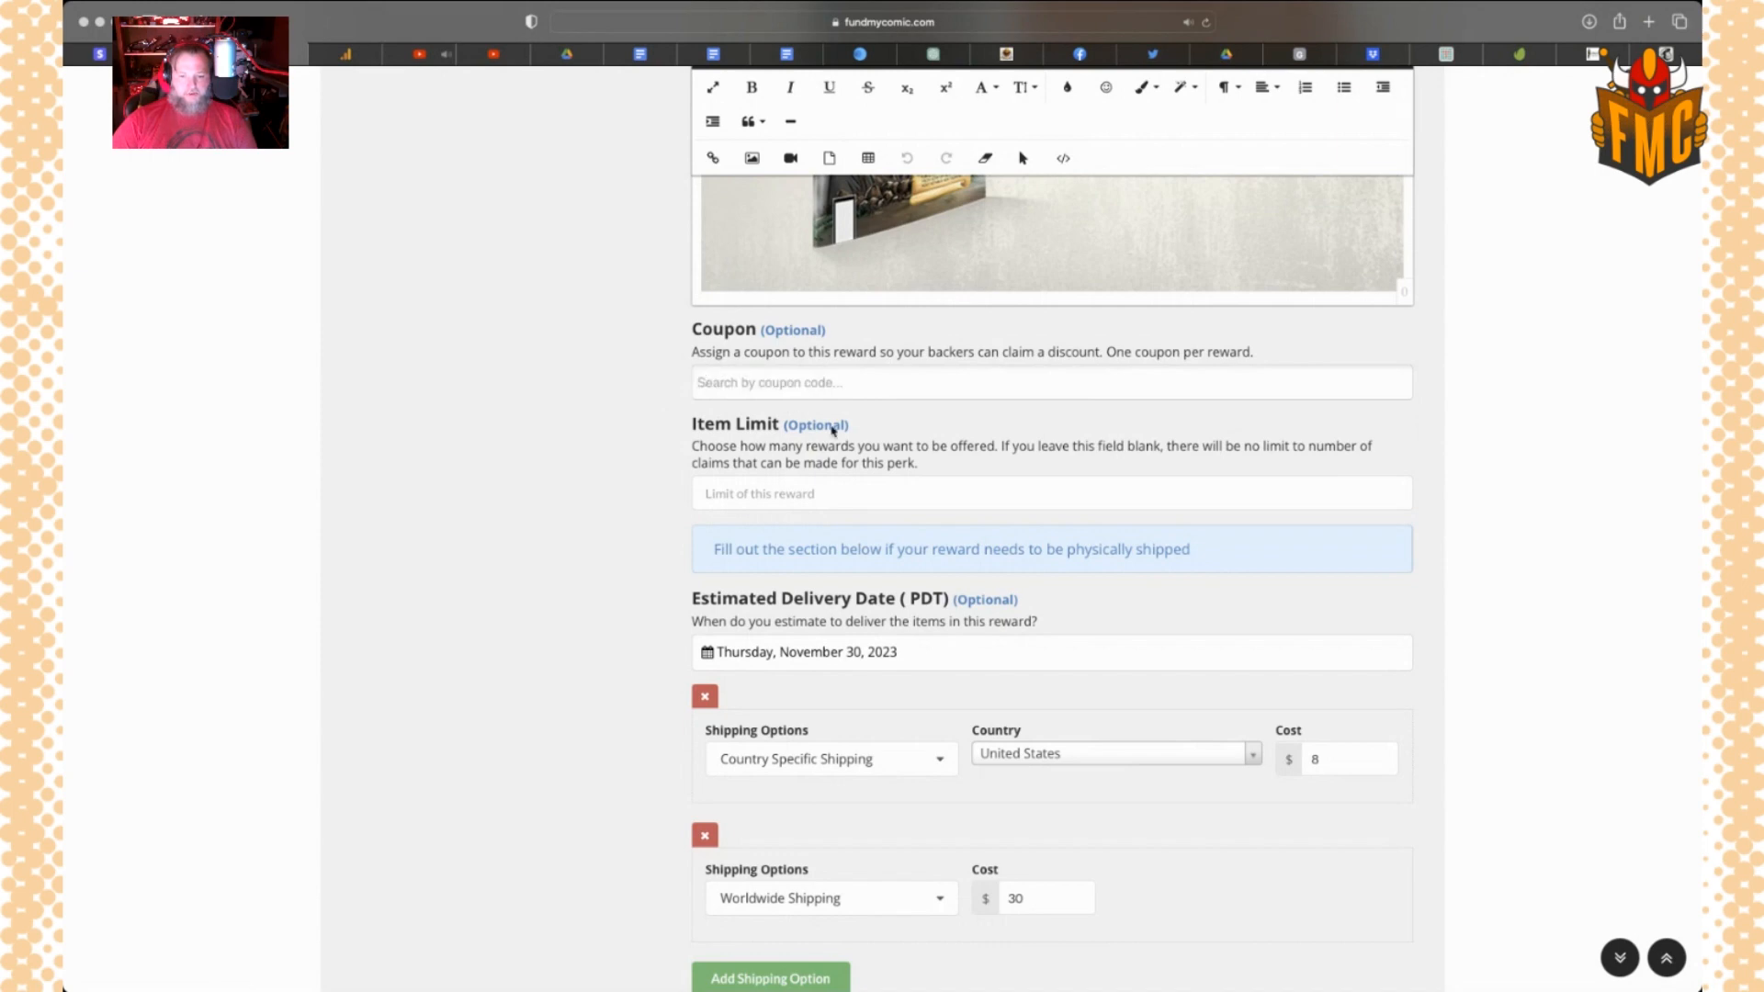
{"action": "left_click", "coordinate": [805, 373]}
{"action": "type", "text": "ship"}
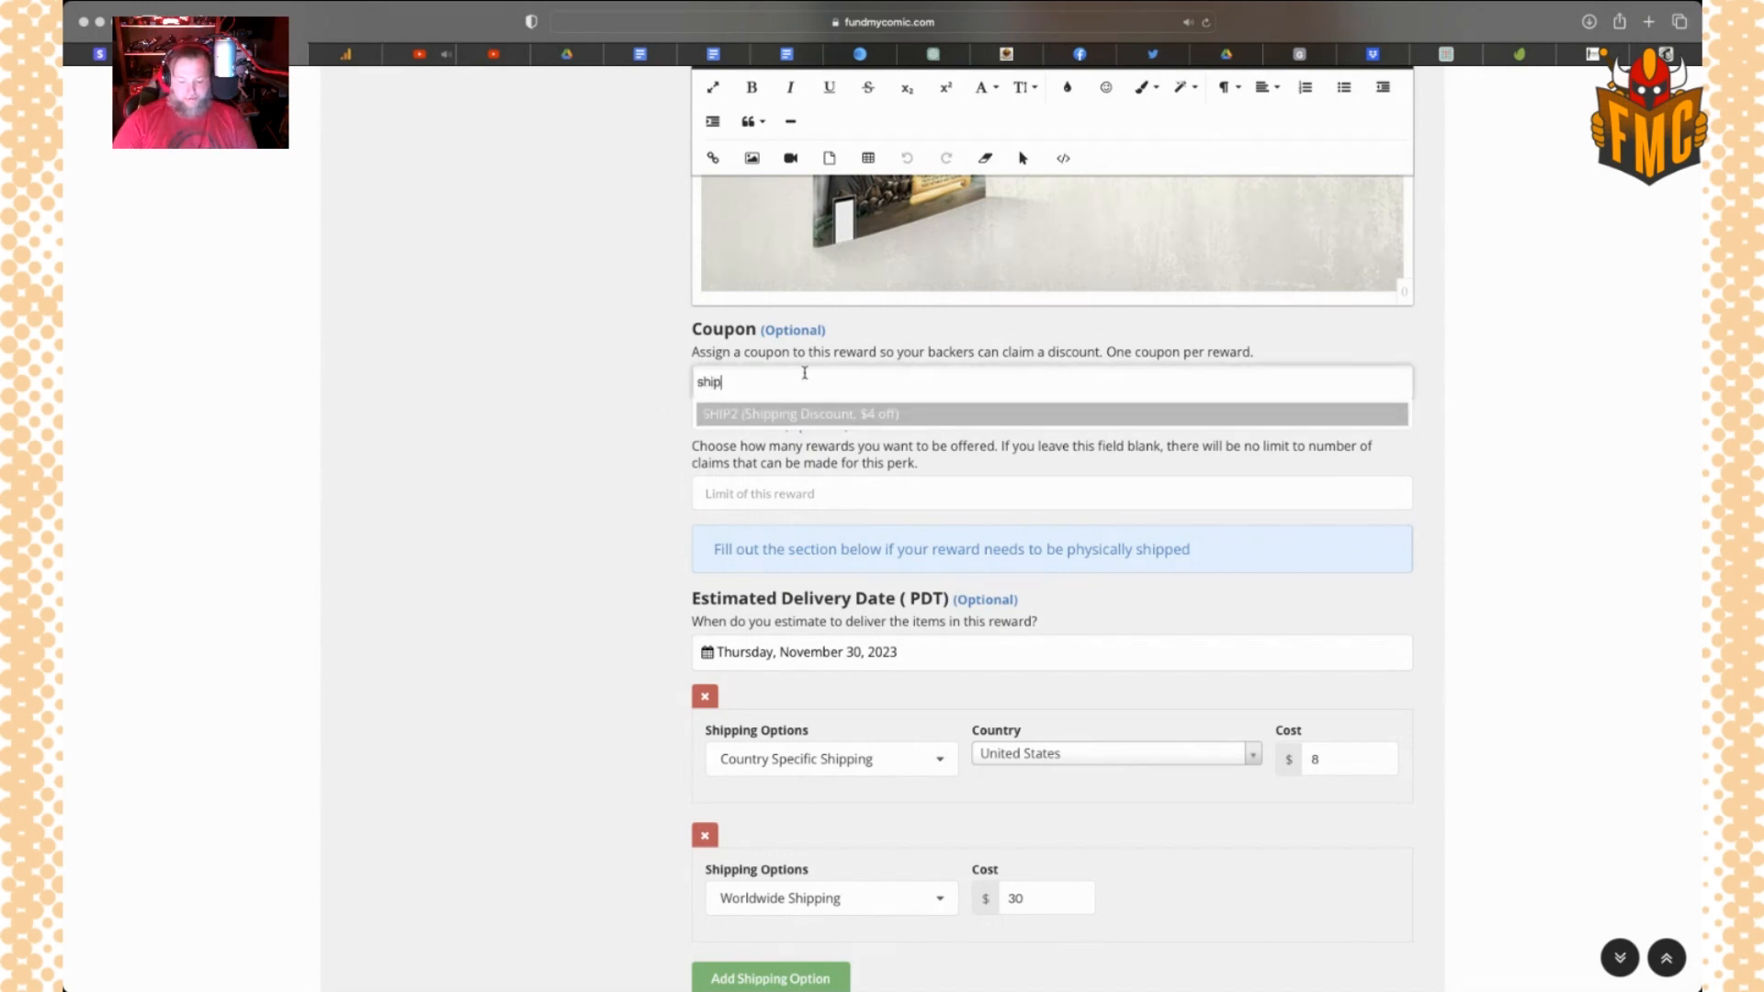
{"action": "type", "text": "2"}
{"action": "left_click", "coordinate": [784, 417]}
Review the physical anthology reward's description, assigned coupon and shipping options
{"action": "scroll", "coordinate": [617, 425], "scroll_direction": "up", "scroll_amount": 1}
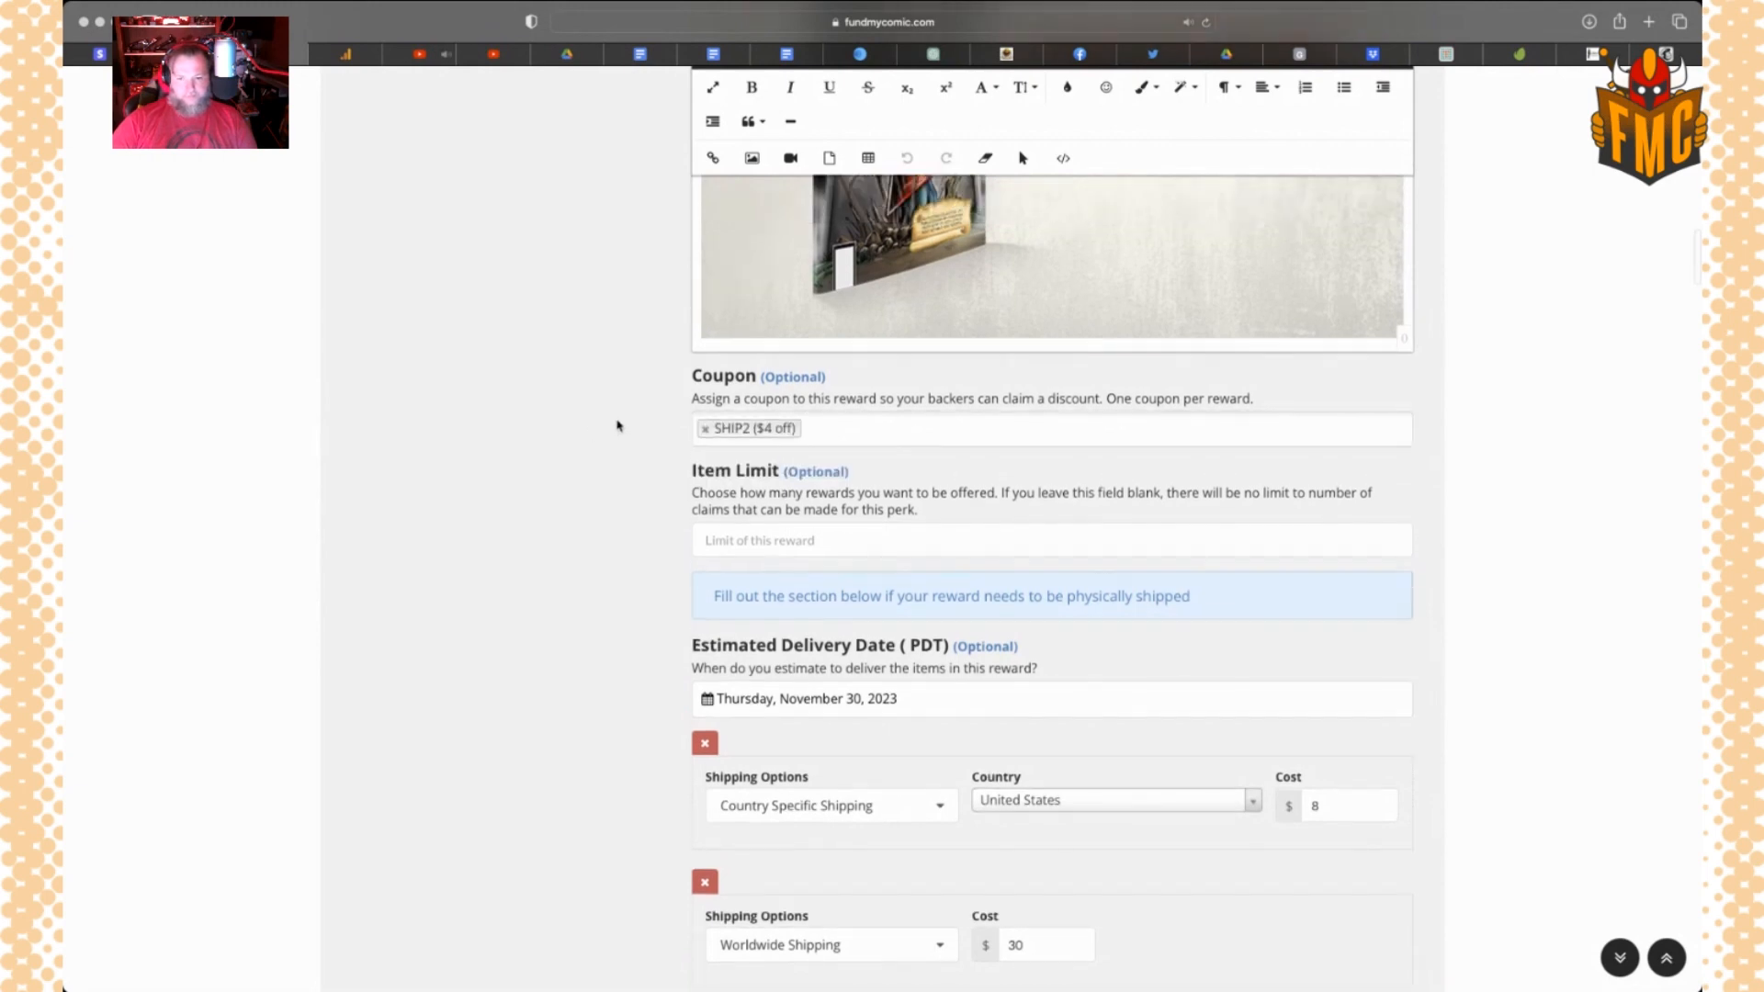
{"action": "scroll", "coordinate": [617, 426], "scroll_direction": "down", "scroll_amount": 1}
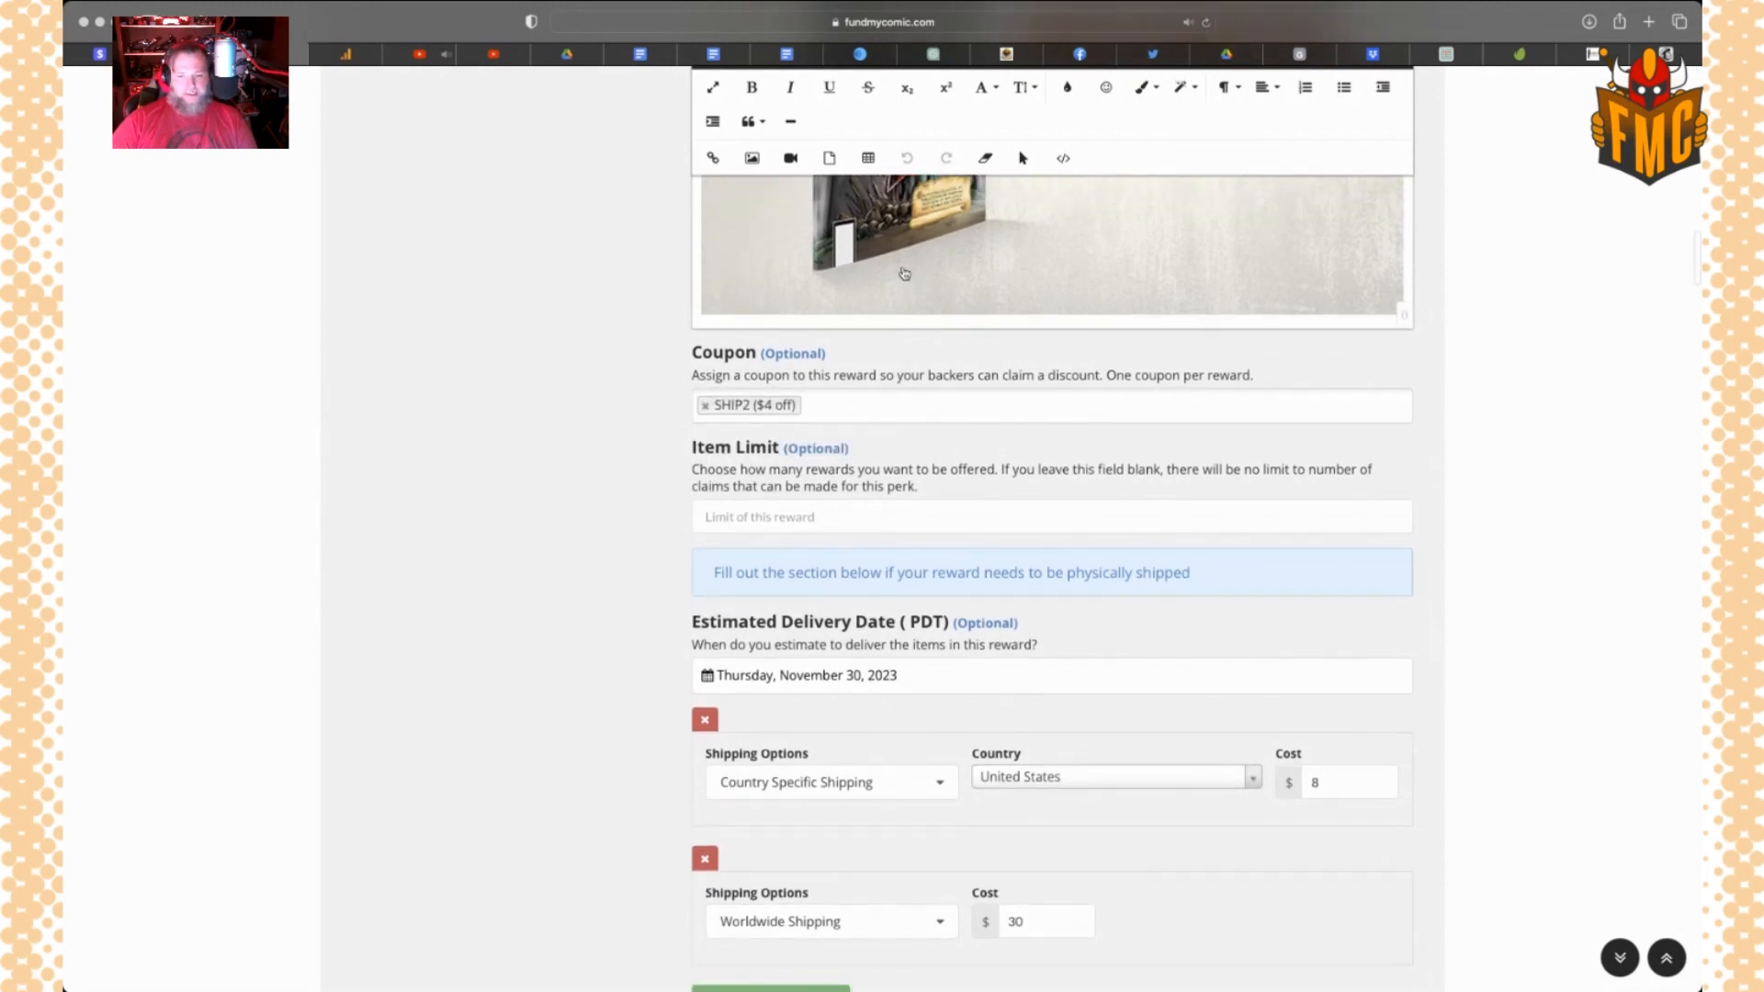
{"action": "scroll", "coordinate": [902, 276], "scroll_direction": "up", "scroll_amount": 4}
{"action": "scroll", "coordinate": [912, 374], "scroll_direction": "up", "scroll_amount": 5}
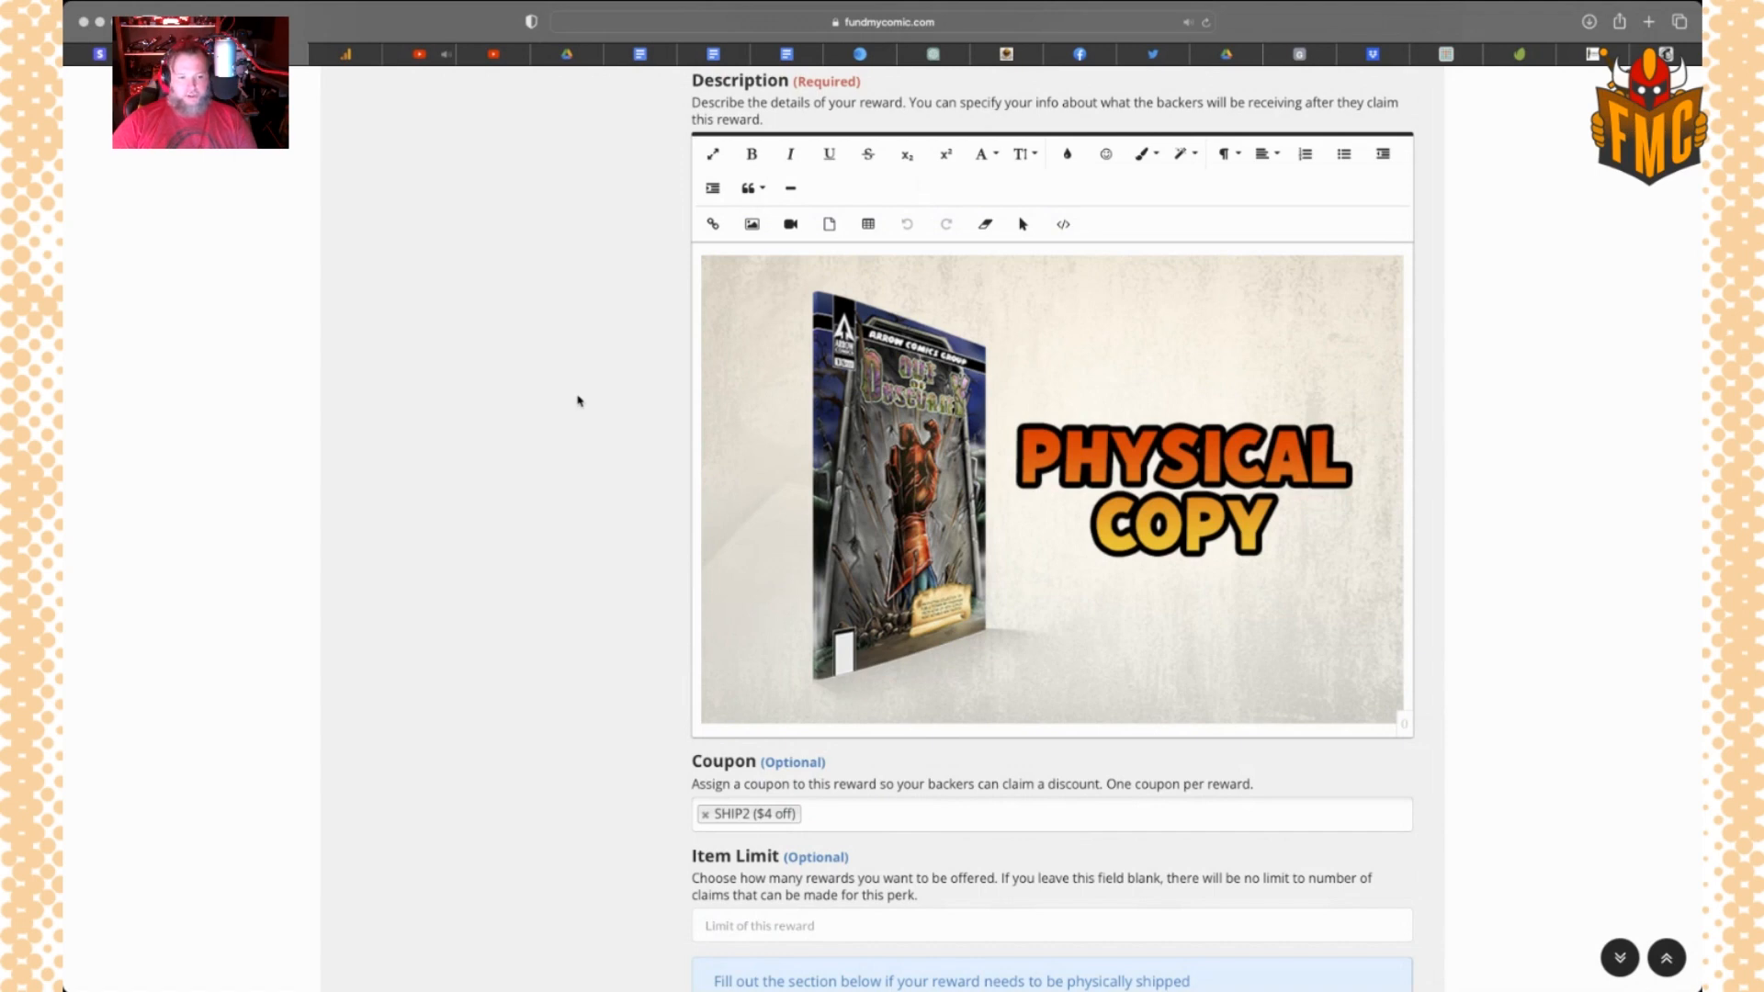
{"action": "scroll", "coordinate": [740, 663], "scroll_direction": "down", "scroll_amount": 3}
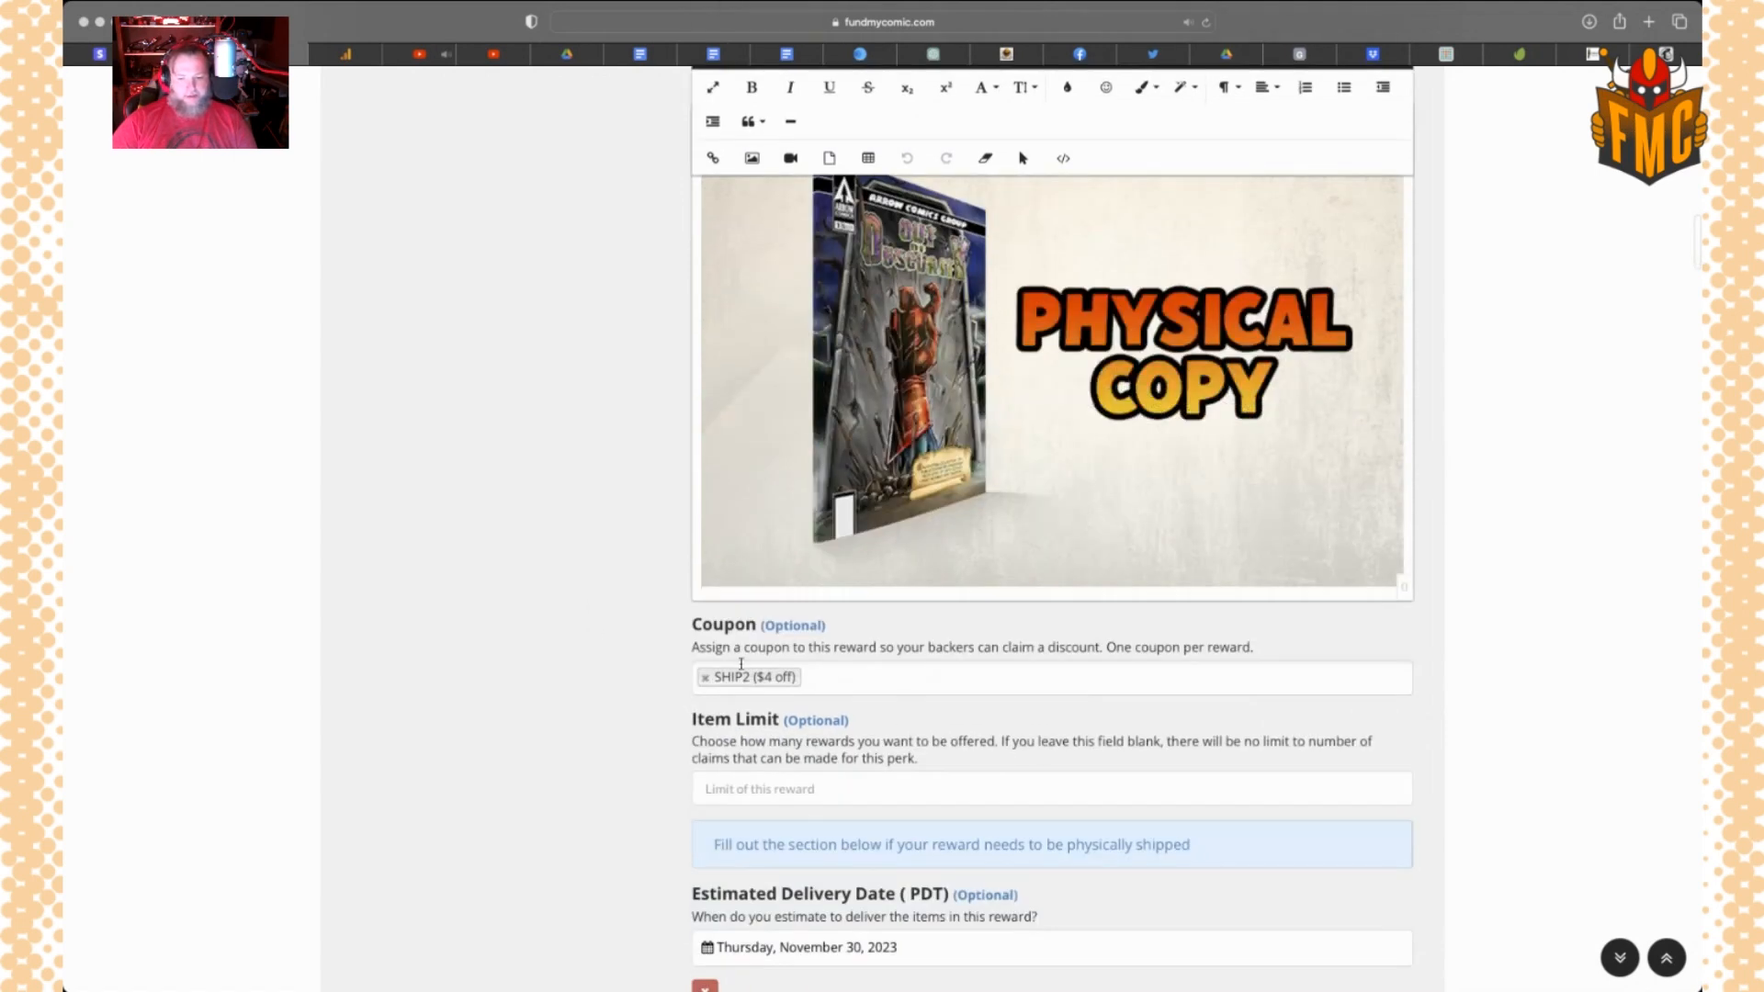
{"action": "left_click", "coordinate": [853, 685]}
{"action": "type", "text": "s"}
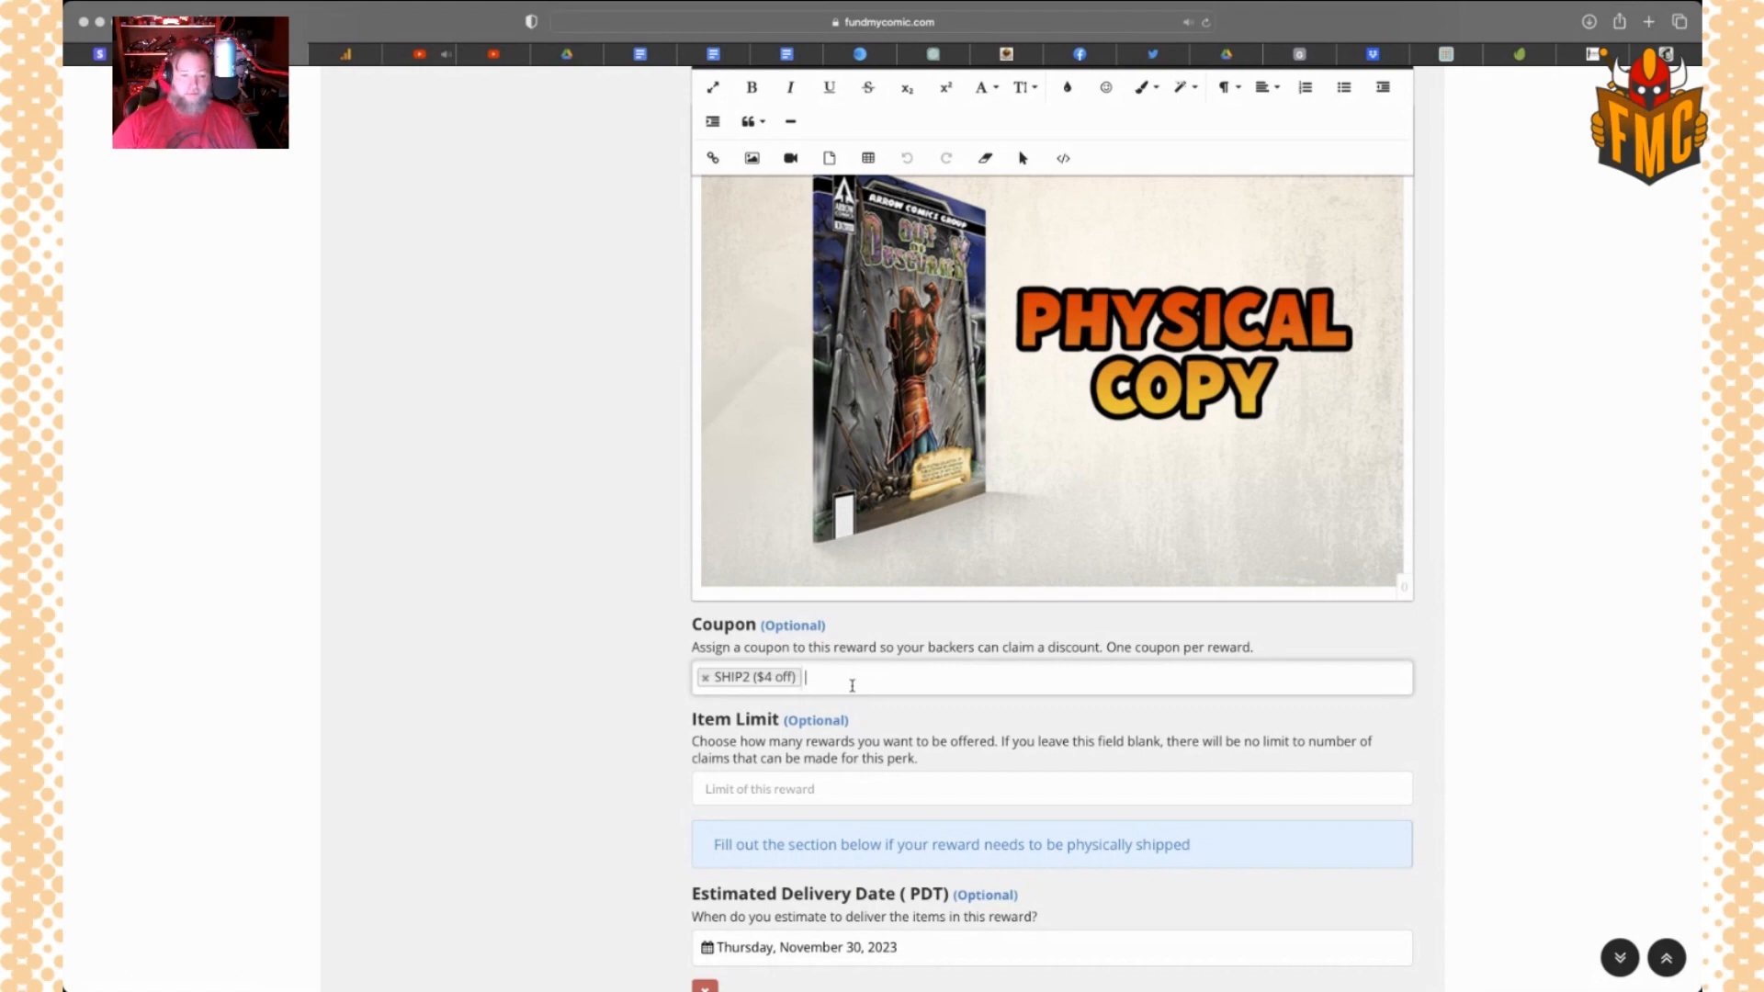
{"action": "scroll", "coordinate": [853, 686], "scroll_direction": "down", "scroll_amount": 2}
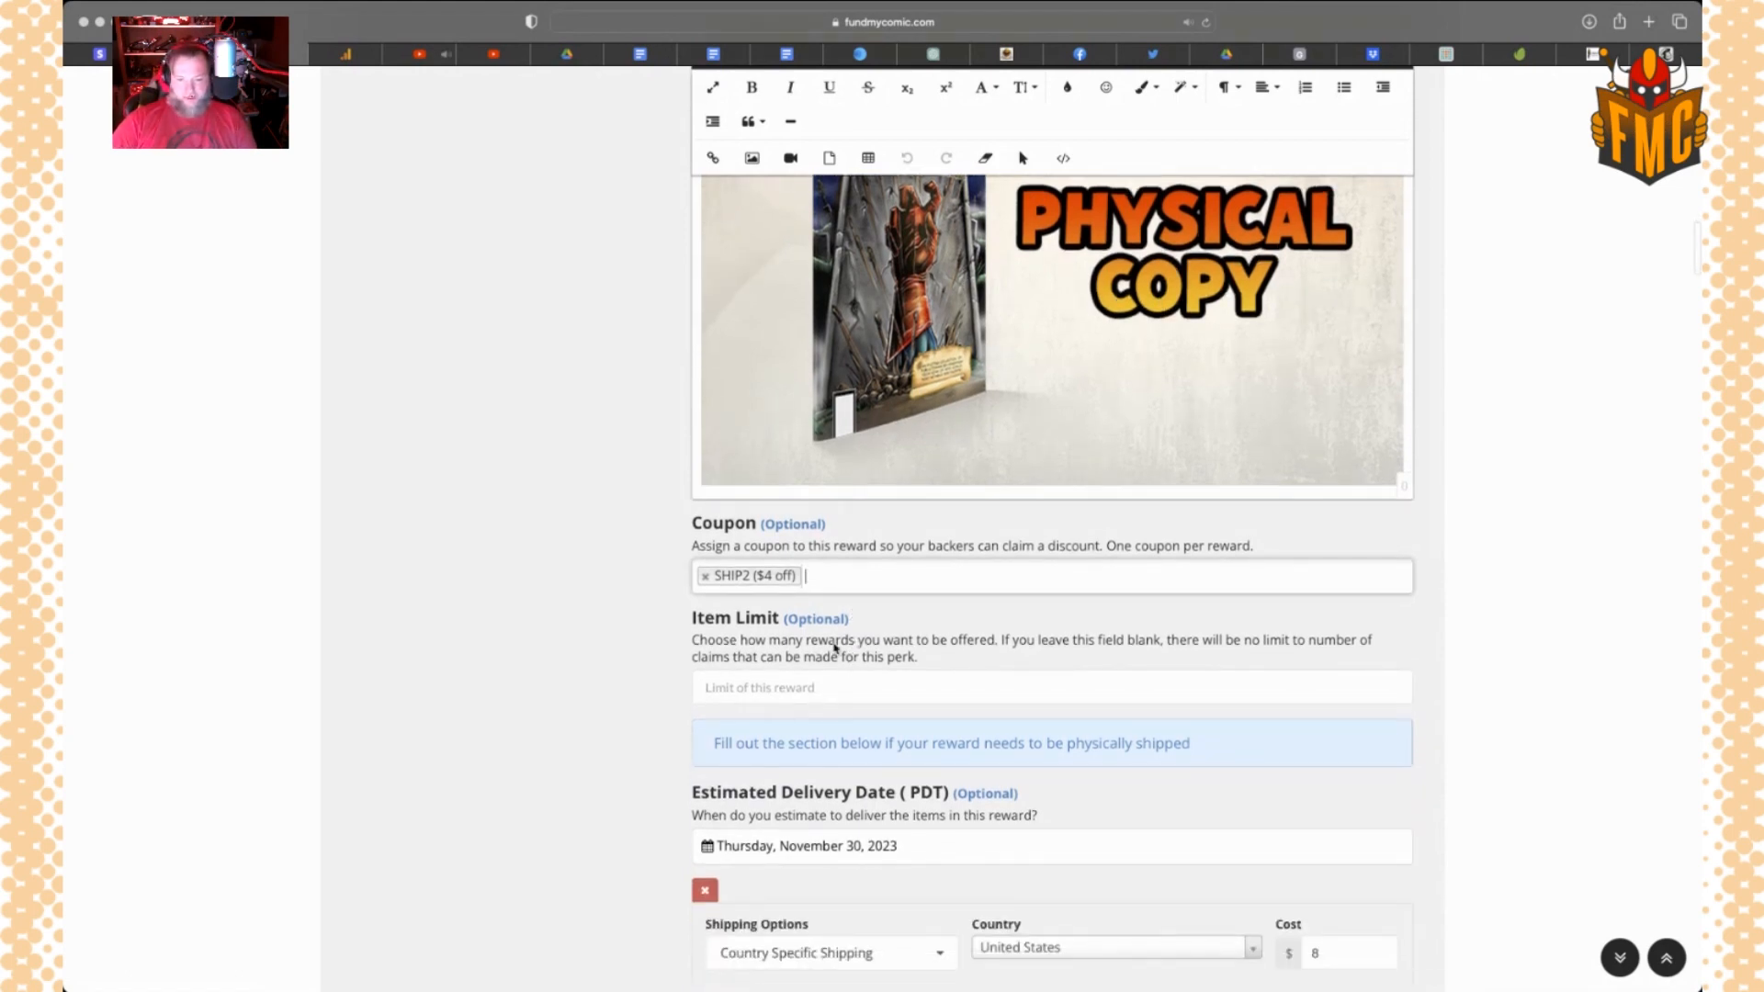
{"action": "scroll", "coordinate": [839, 616], "scroll_direction": "down", "scroll_amount": 5}
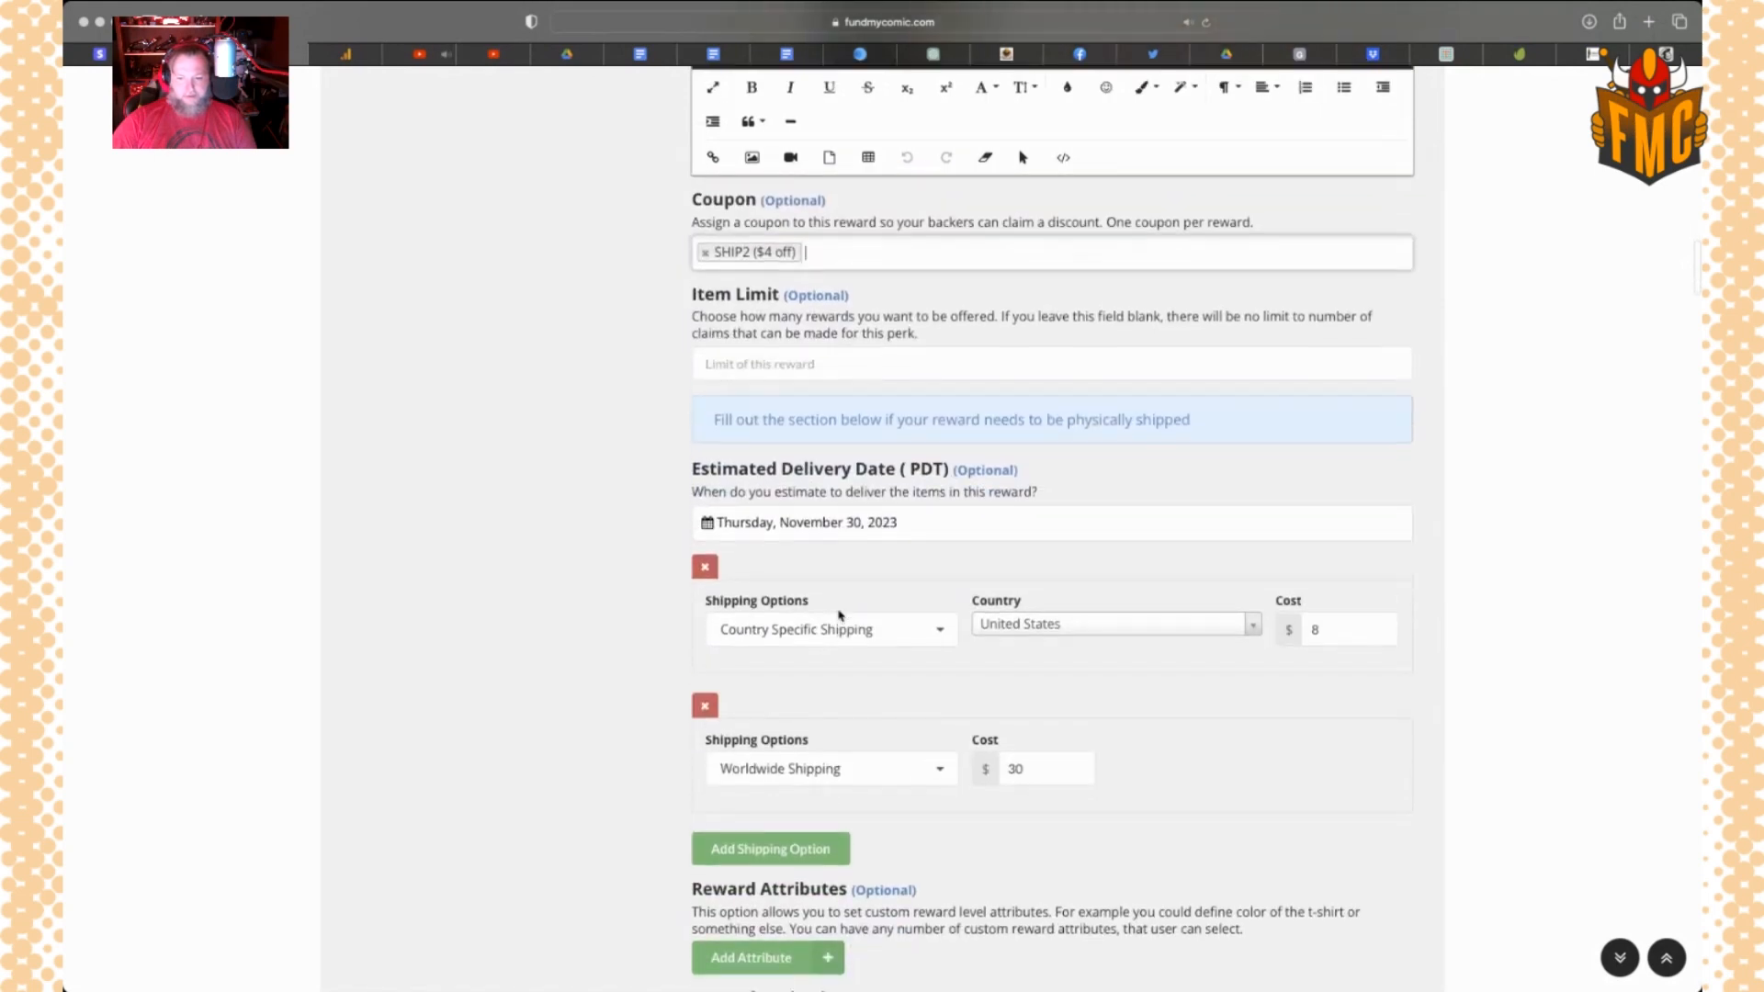
Add the line "Use Code: SHIP2 when backing multiple items to save on shipping!" above the image in the physical anthology reward's description
{"action": "scroll", "coordinate": [839, 611], "scroll_direction": "up", "scroll_amount": 15}
{"action": "scroll", "coordinate": [842, 616], "scroll_direction": "down", "scroll_amount": 3}
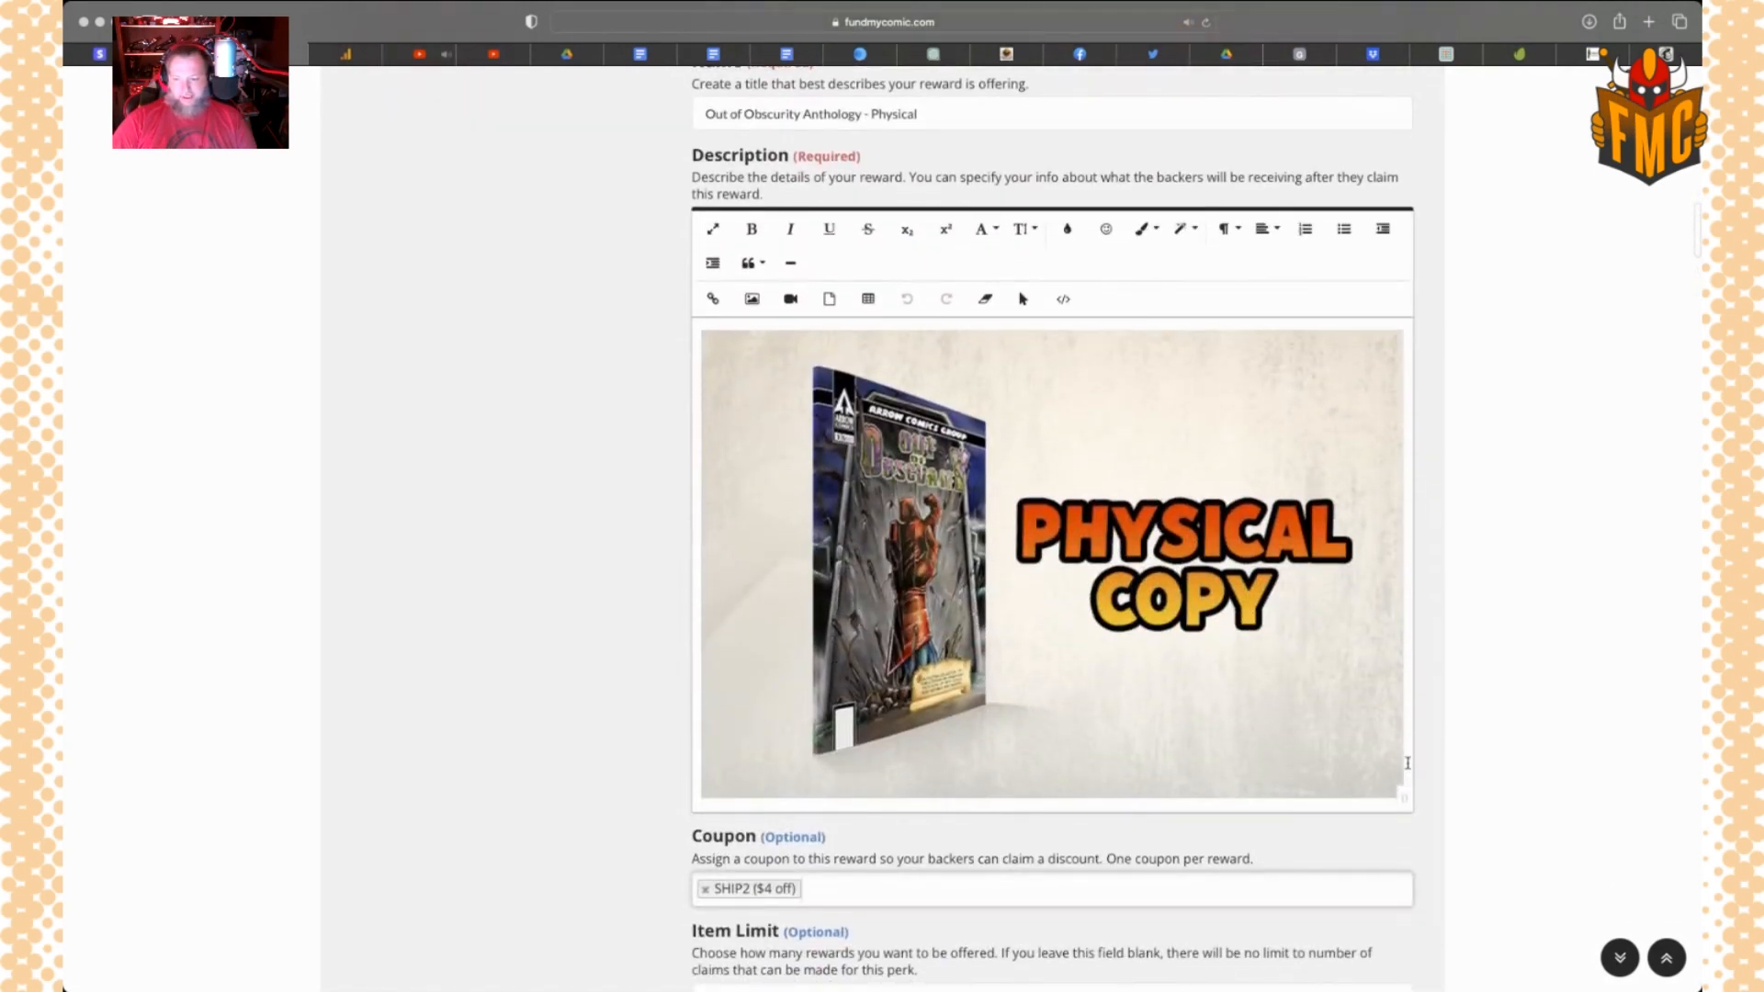
{"action": "left_click", "coordinate": [1410, 764]}
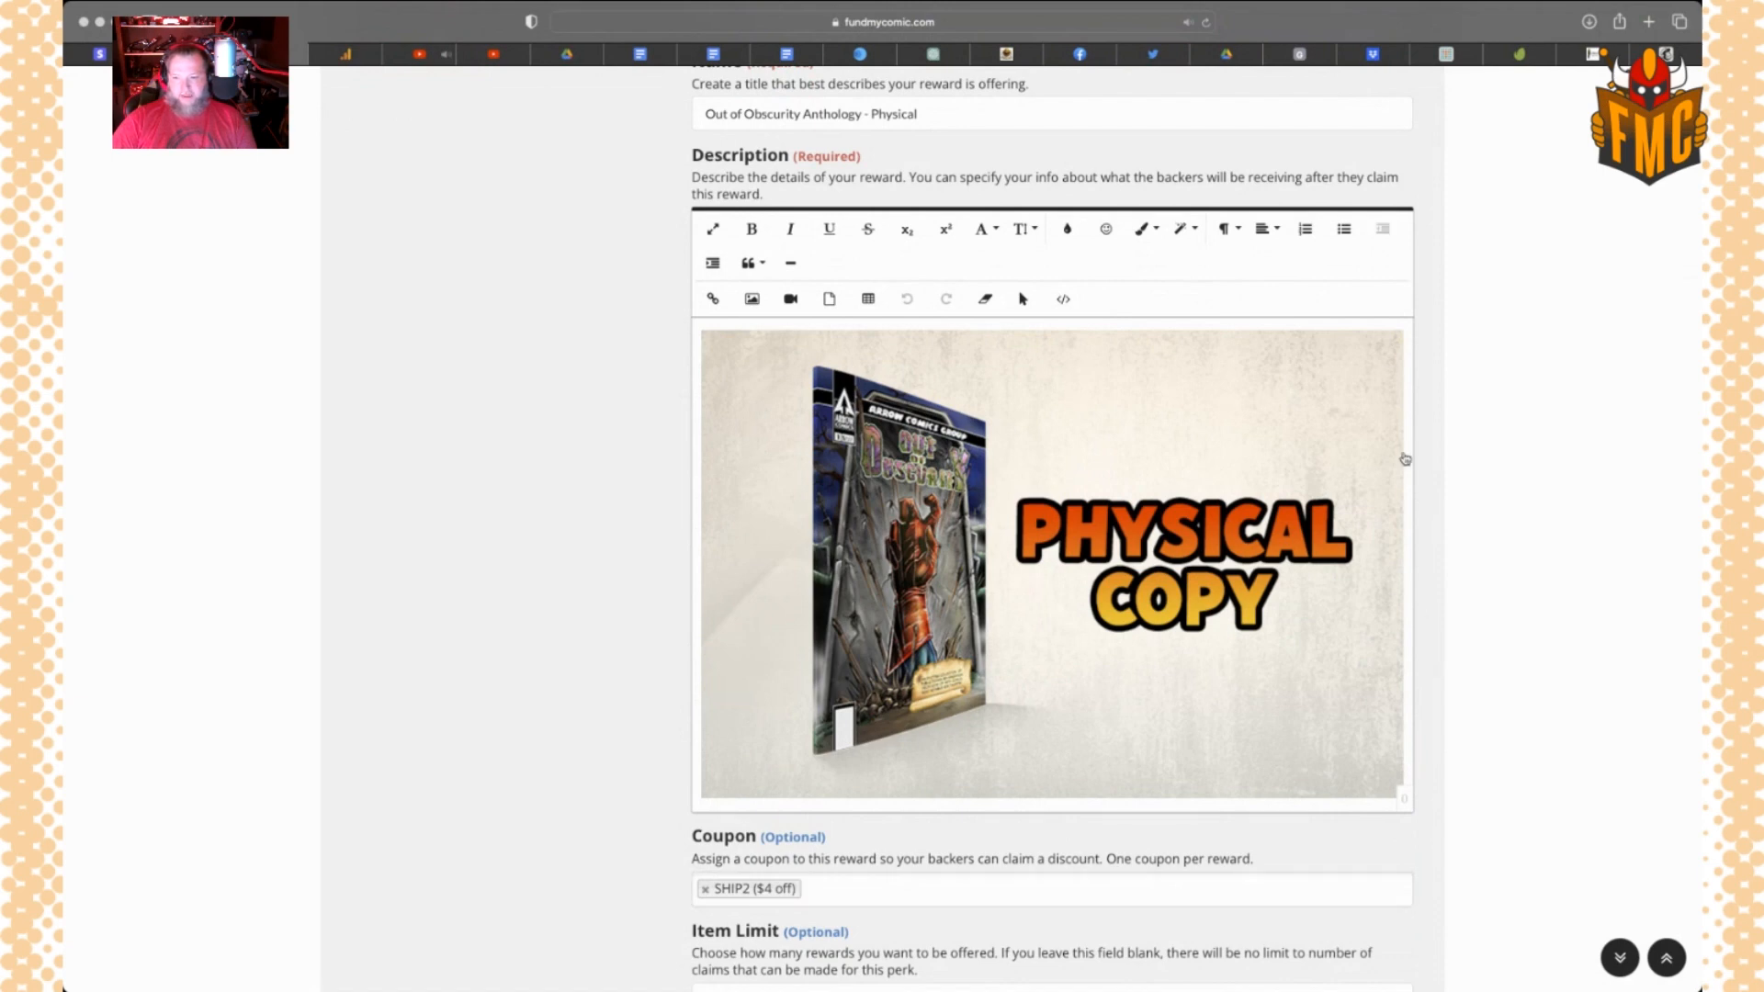
{"action": "left_click", "coordinate": [698, 328]}
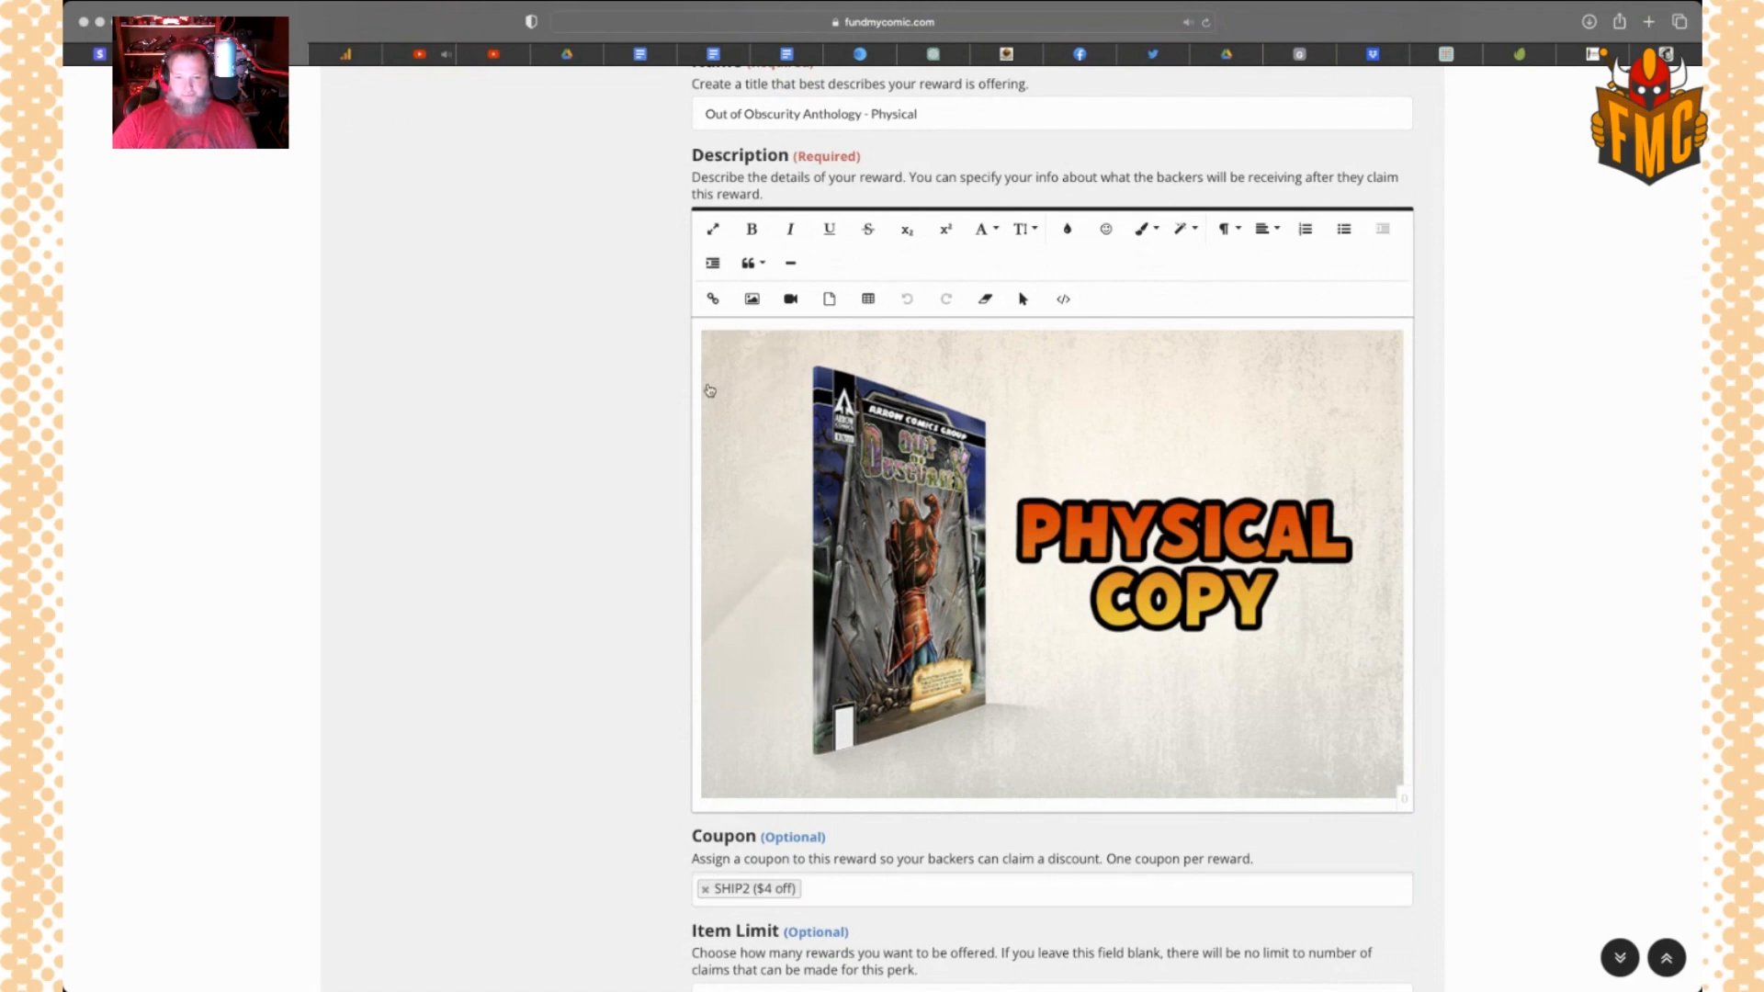
{"action": "key", "text": "Return"}
{"action": "key", "text": "Return"}
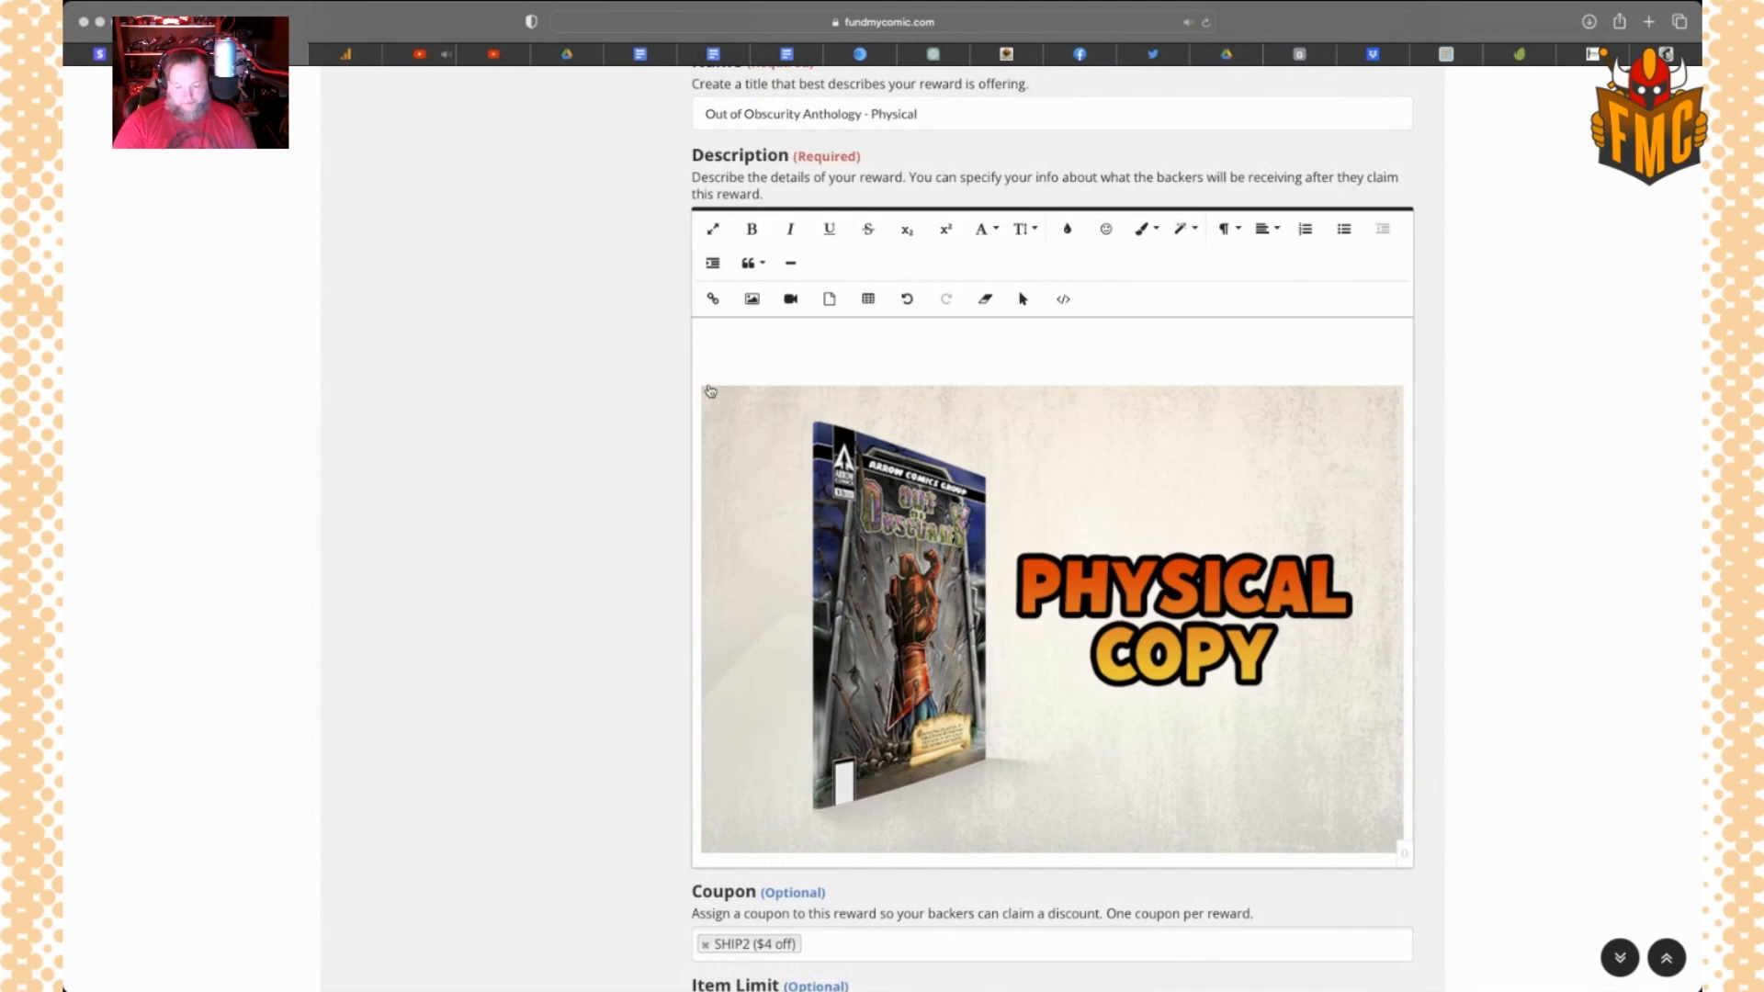
{"action": "type", "text": "Use Code:"}
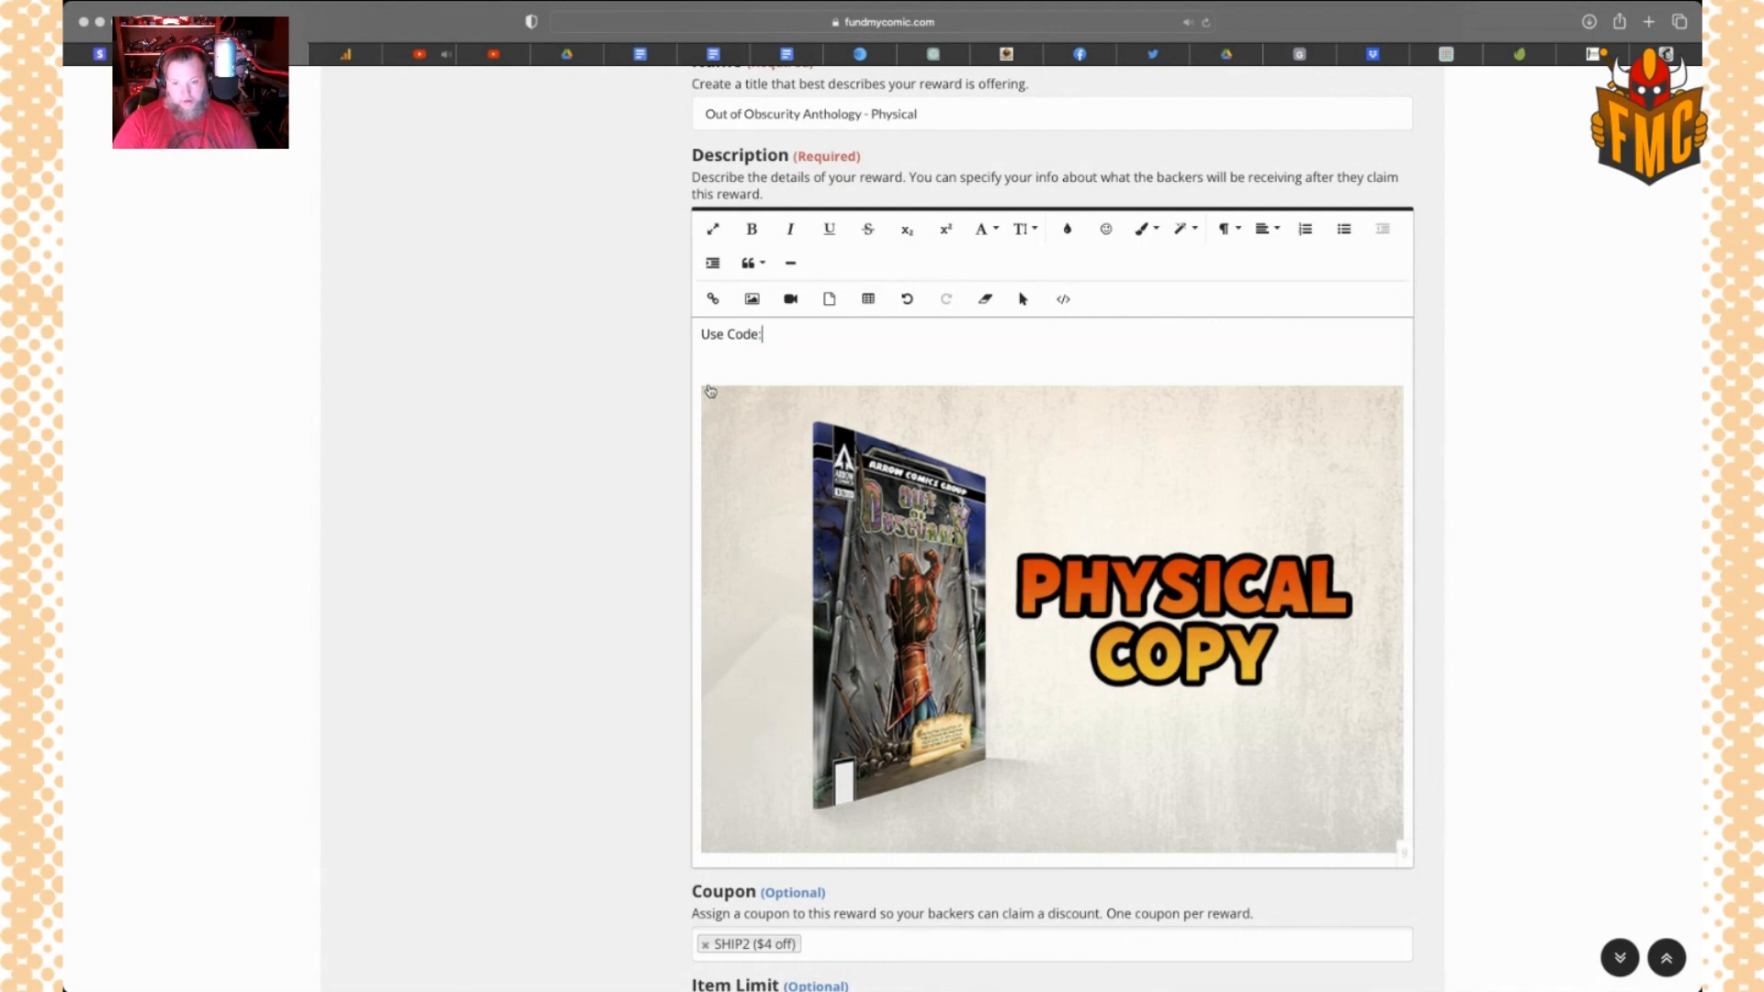
{"action": "type", "text": " SHIP2"}
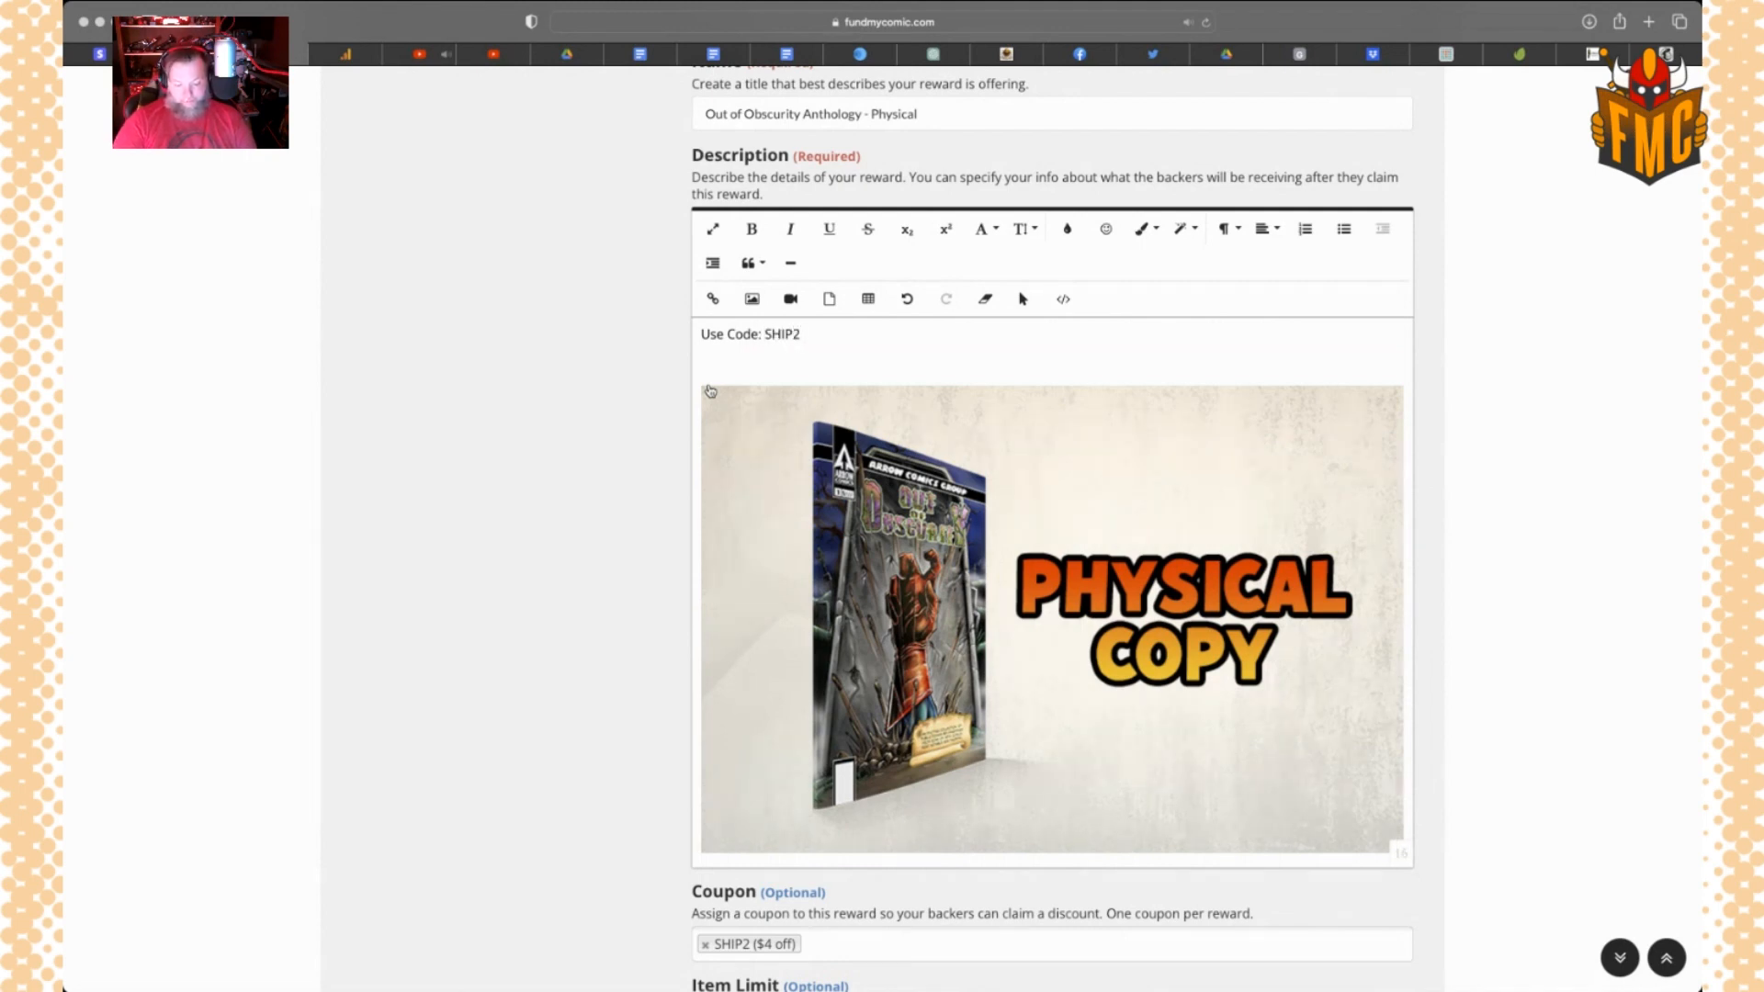
{"action": "type", "text": " when backing mu"}
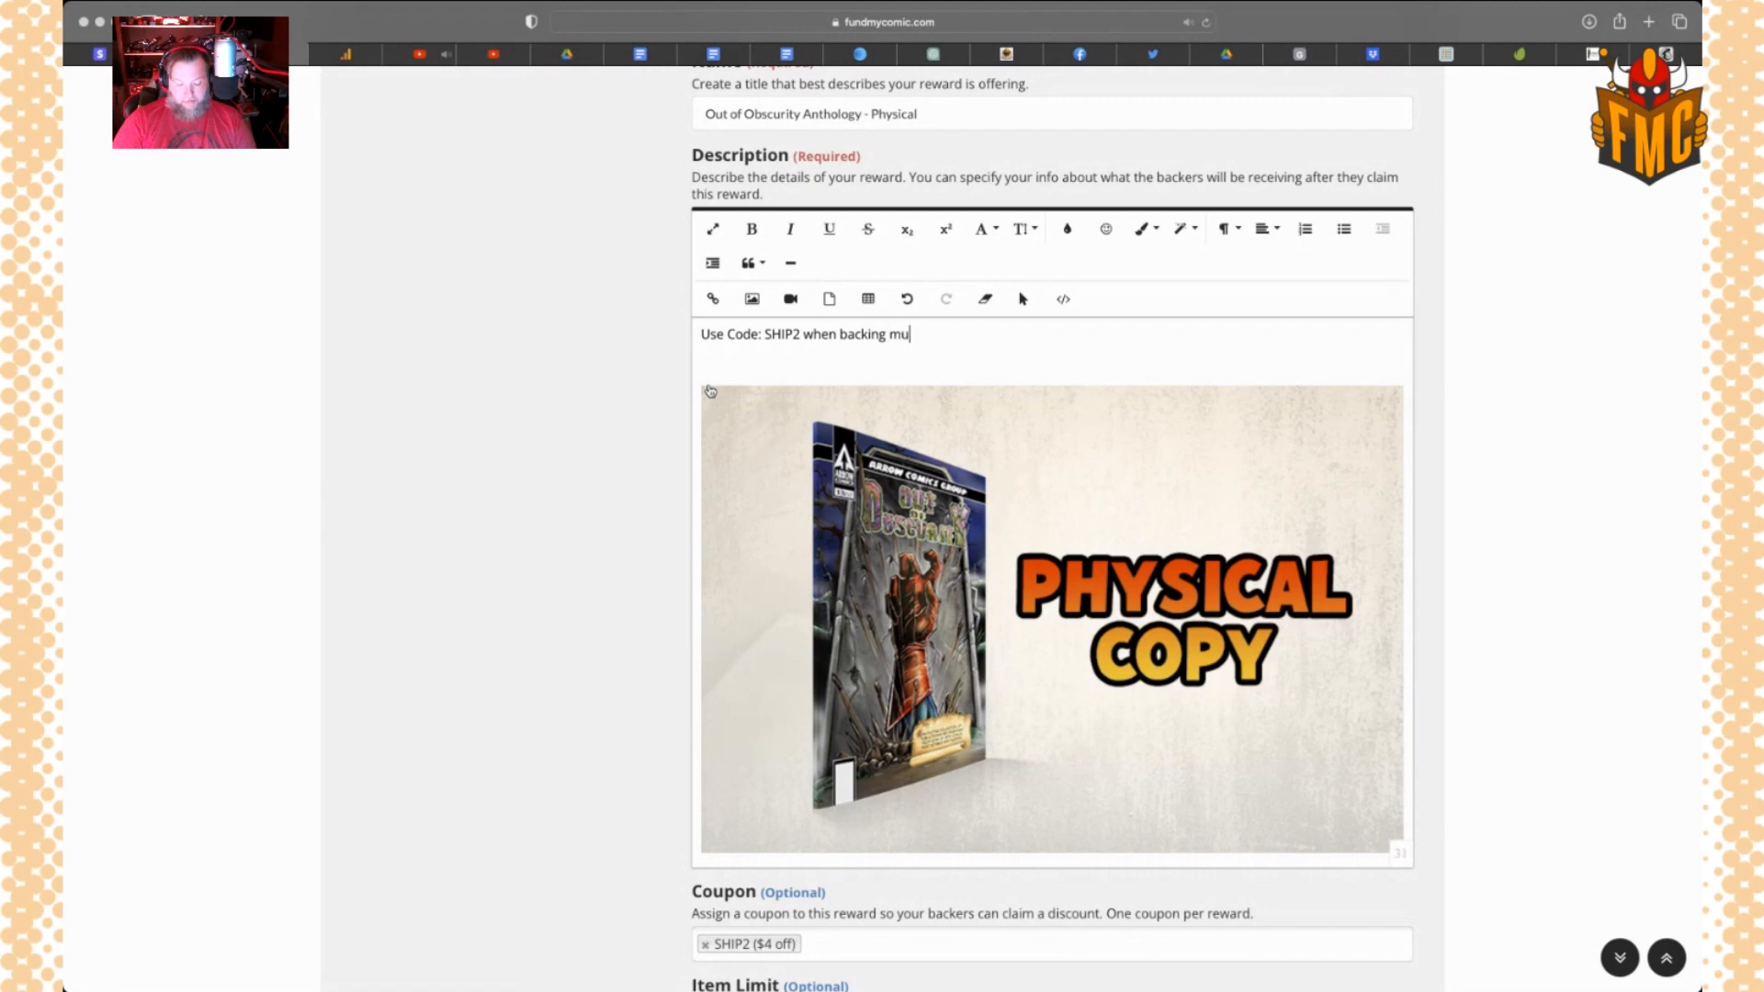
{"action": "type", "text": "ltipl"}
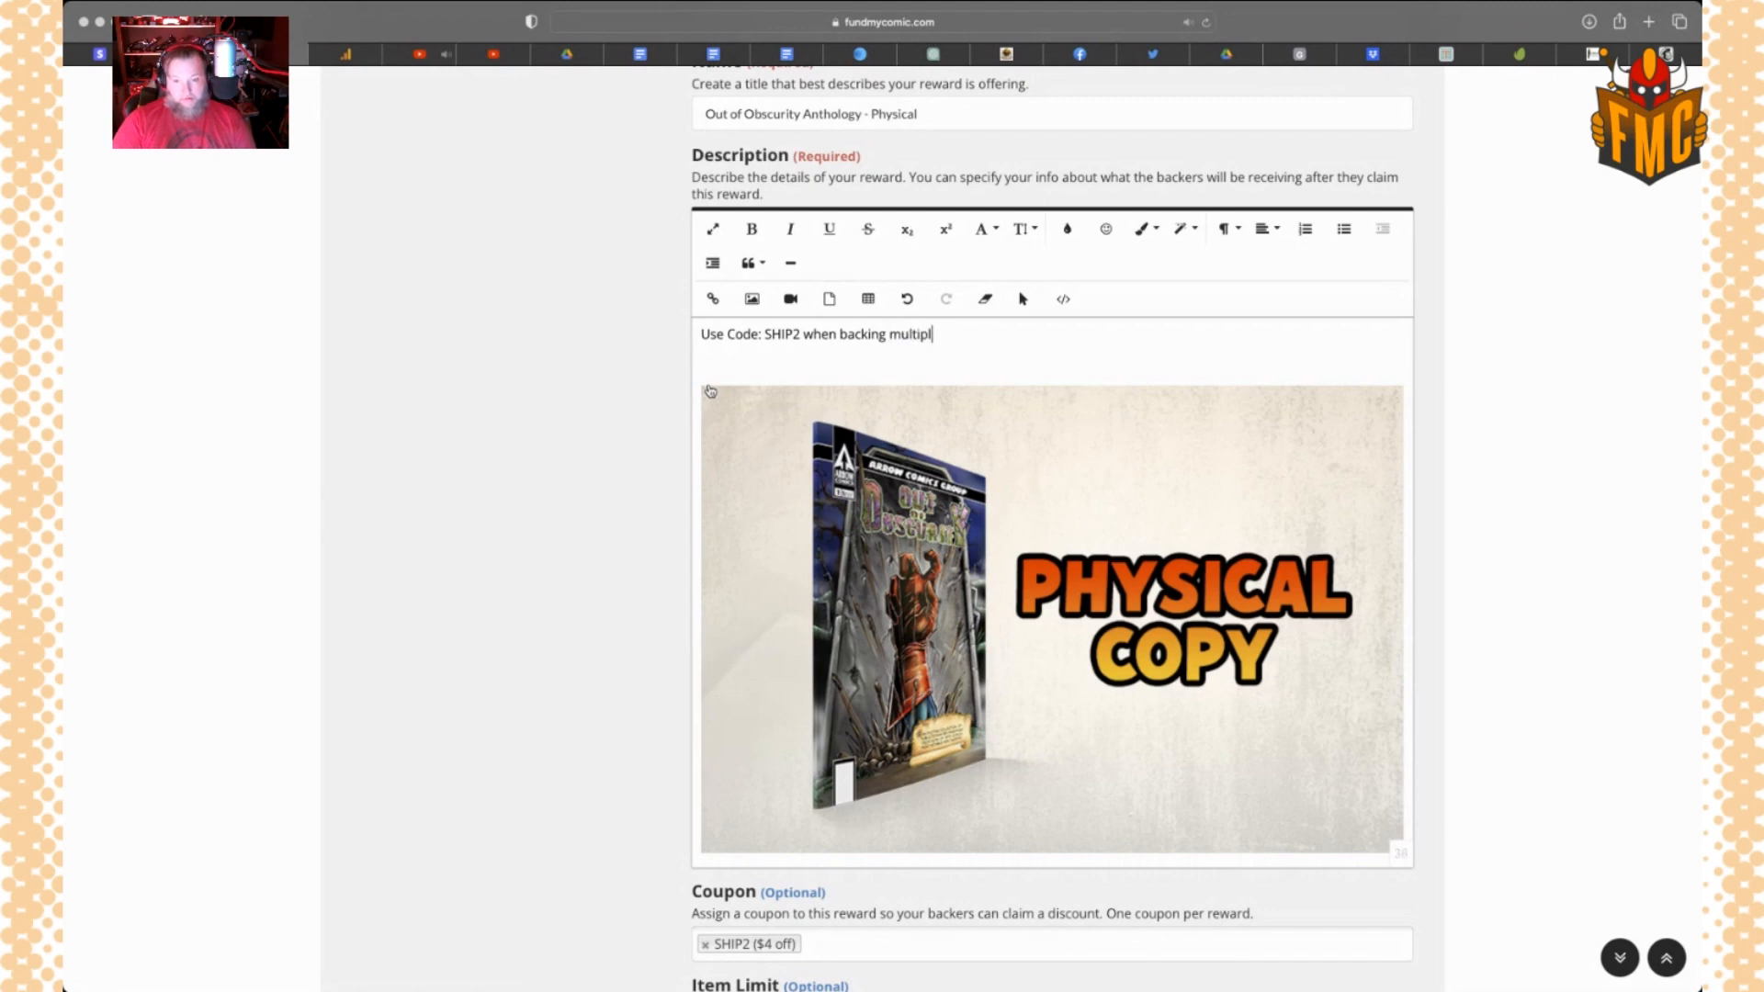
{"action": "type", "text": "e items to sa"}
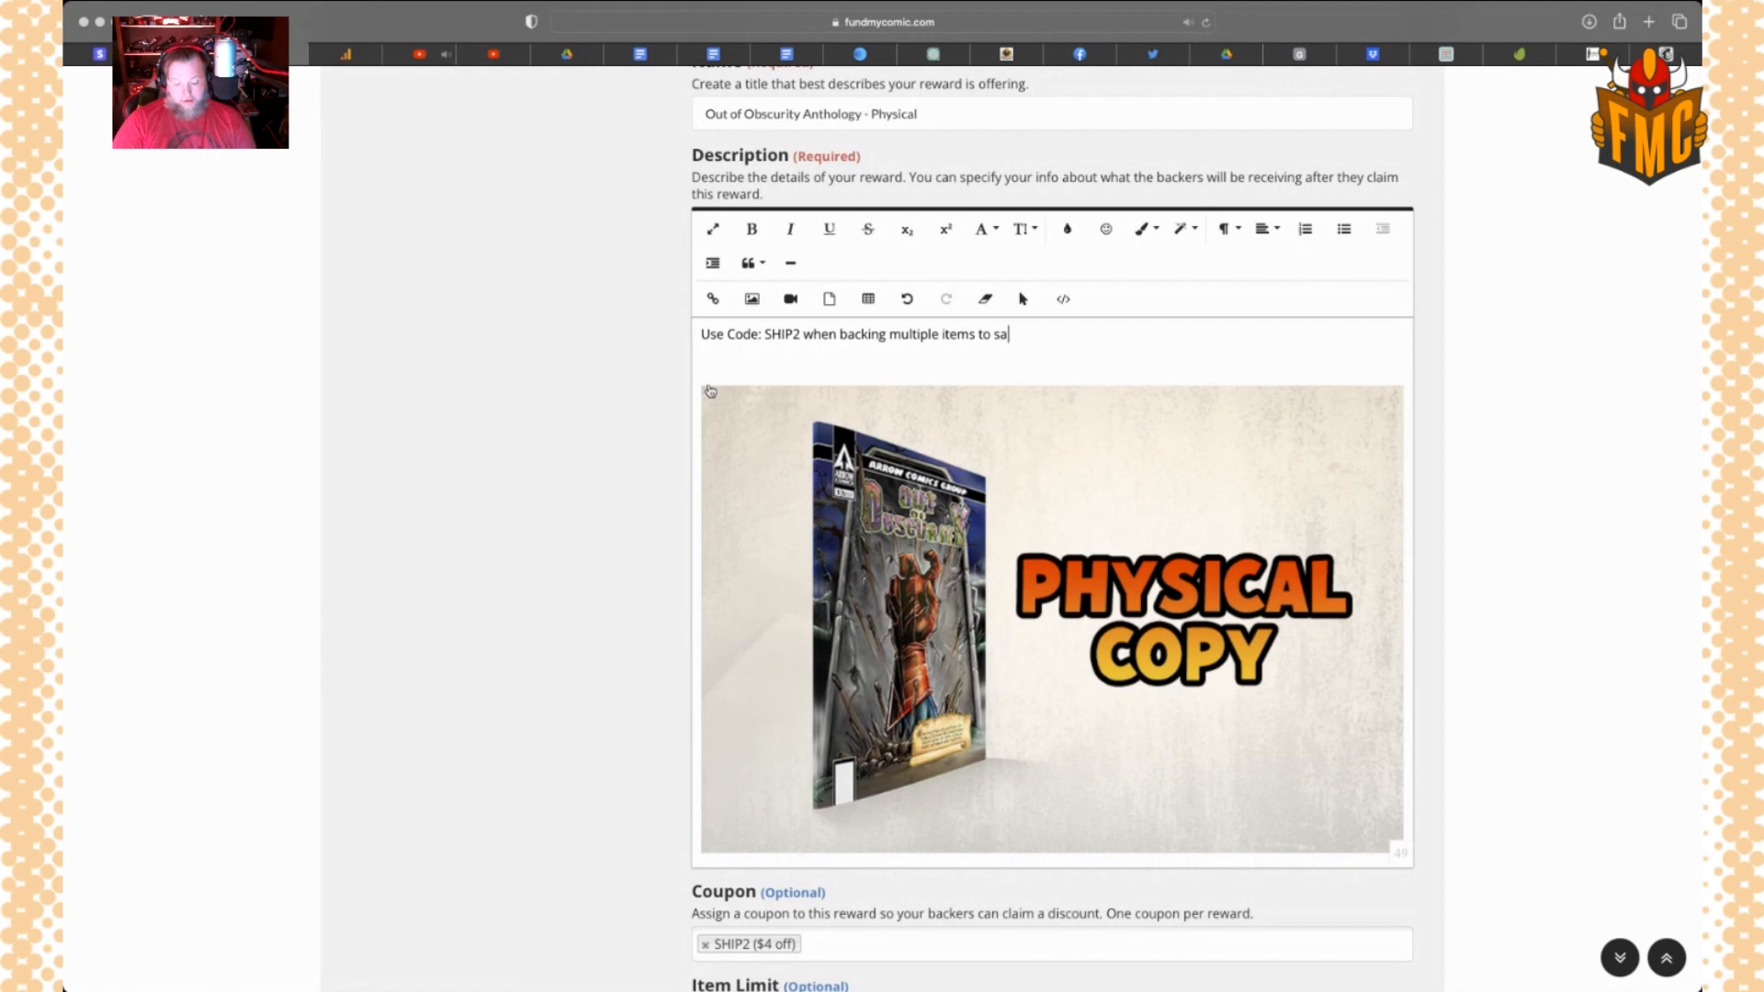
{"action": "type", "text": "ve on shippi"}
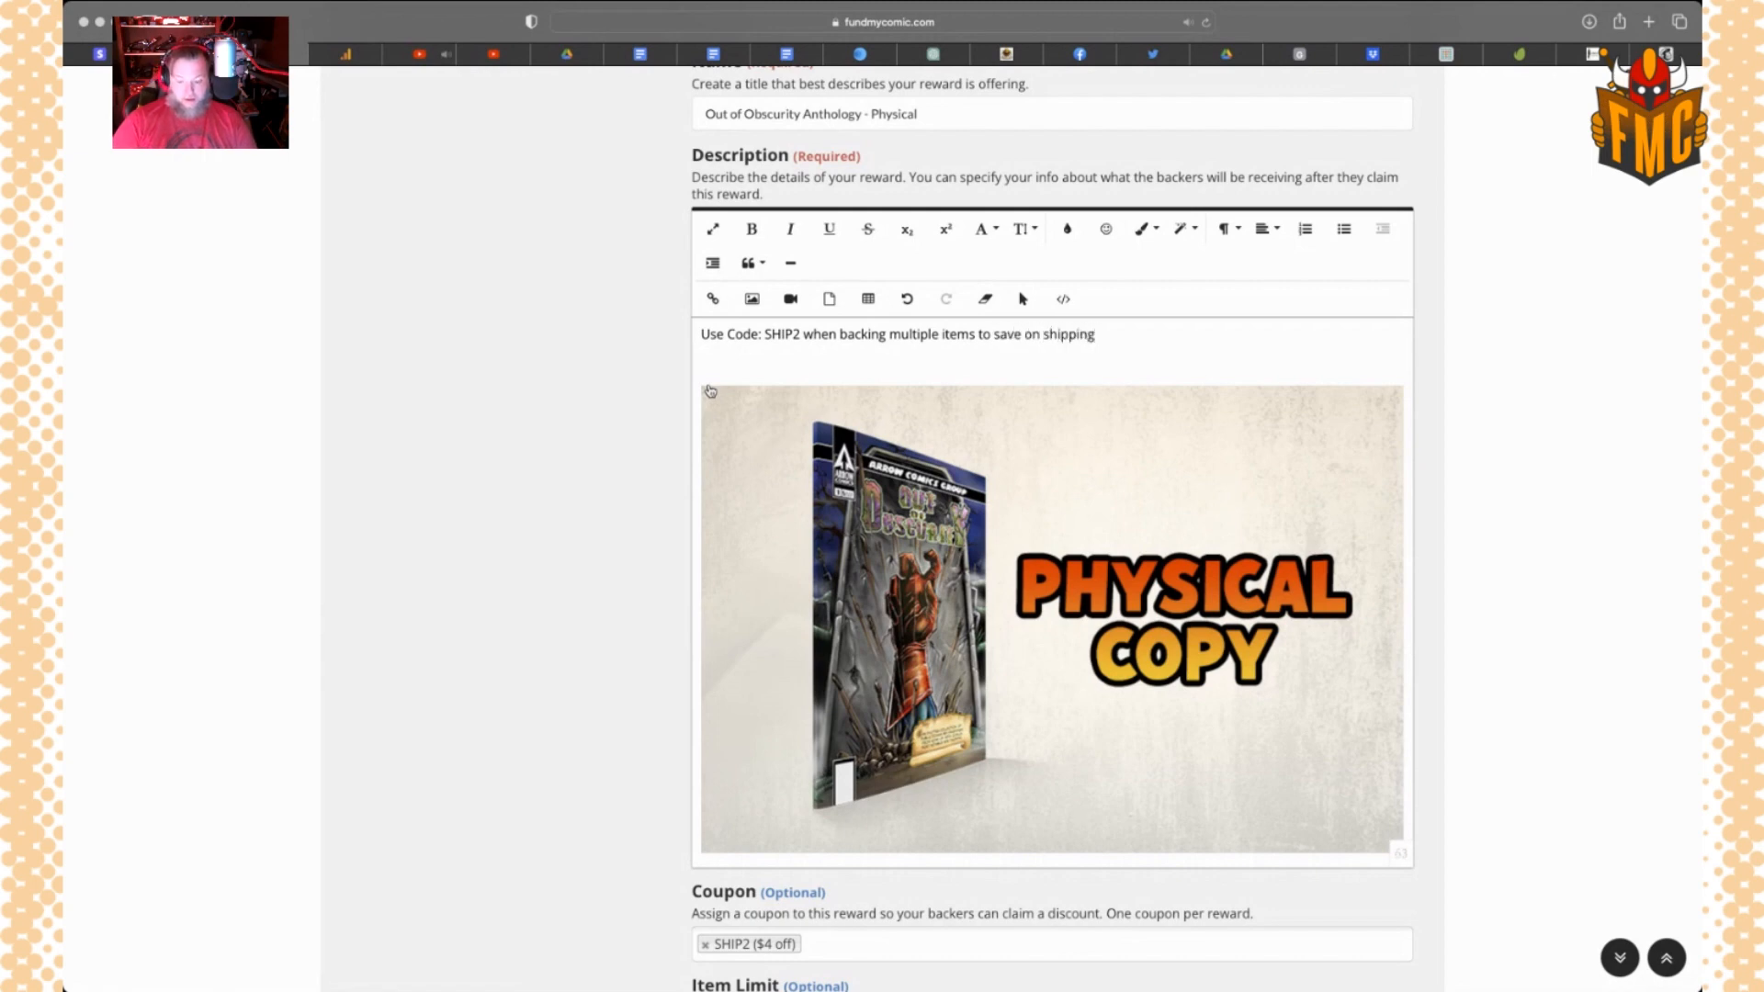
{"action": "type", "text": "ng!"}
{"action": "key", "text": "BackSpace"}
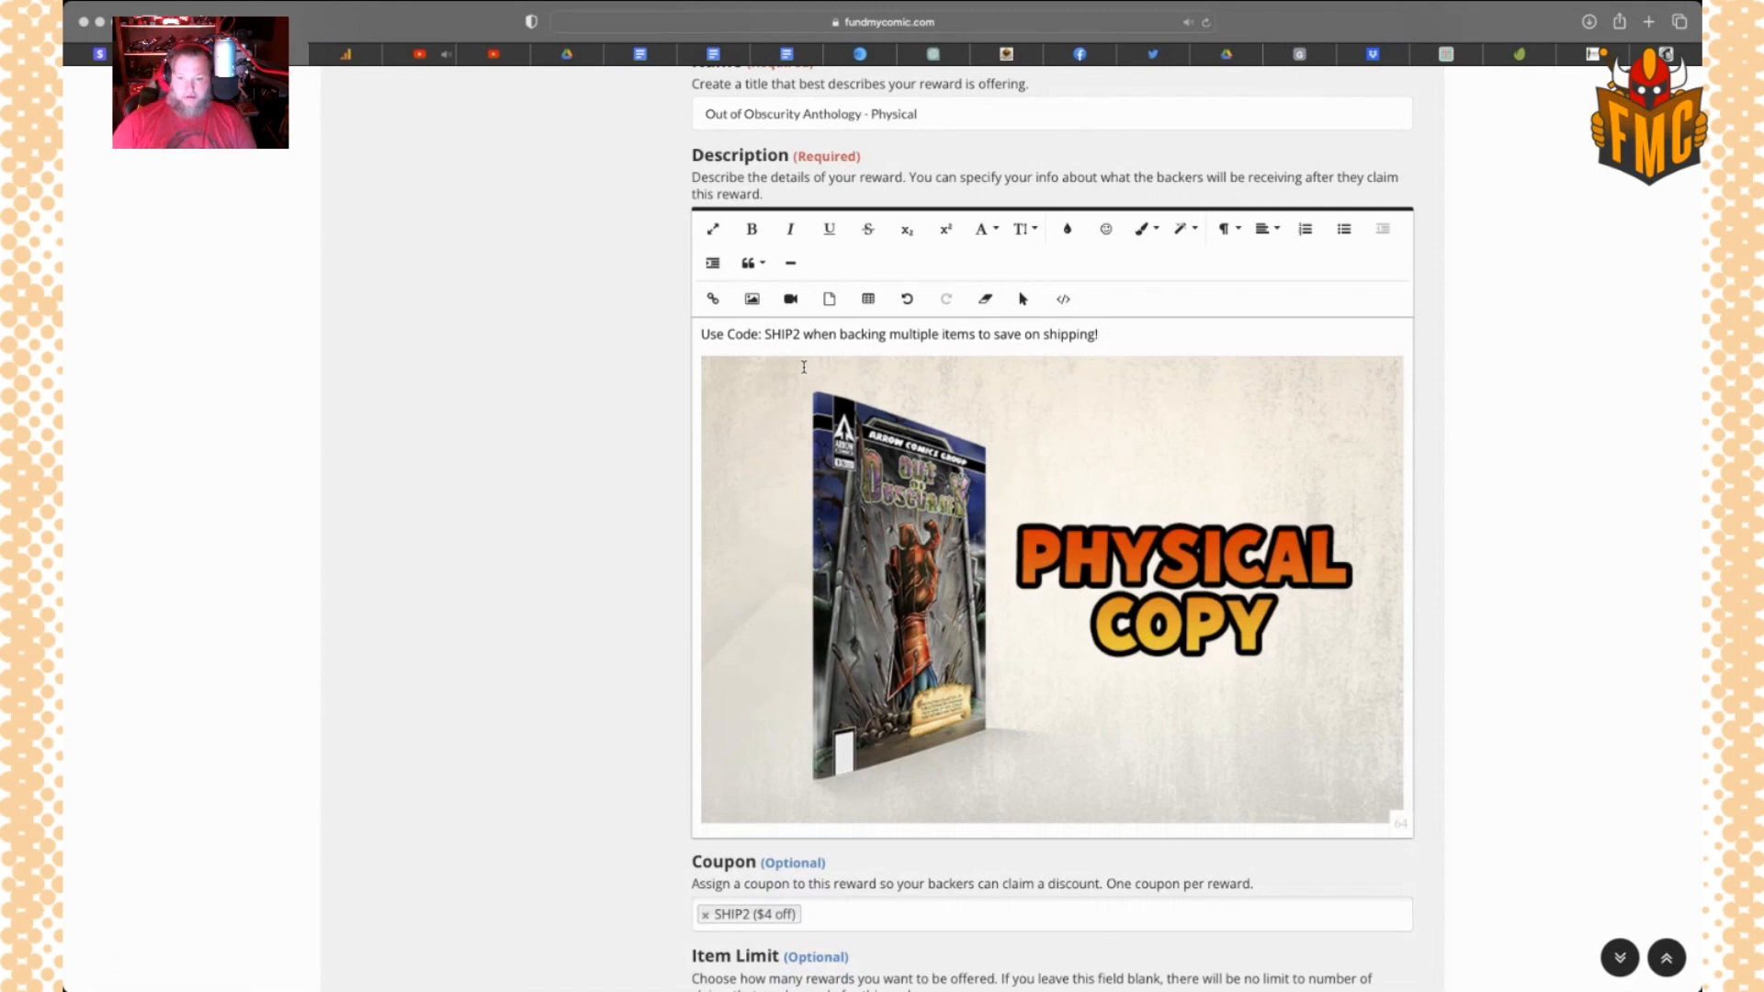
Try the Impact font on the coupon line in the description and settle on Verdana
{"action": "left_click_drag", "start_coordinate": [1104, 335], "coordinate": [925, 303]}
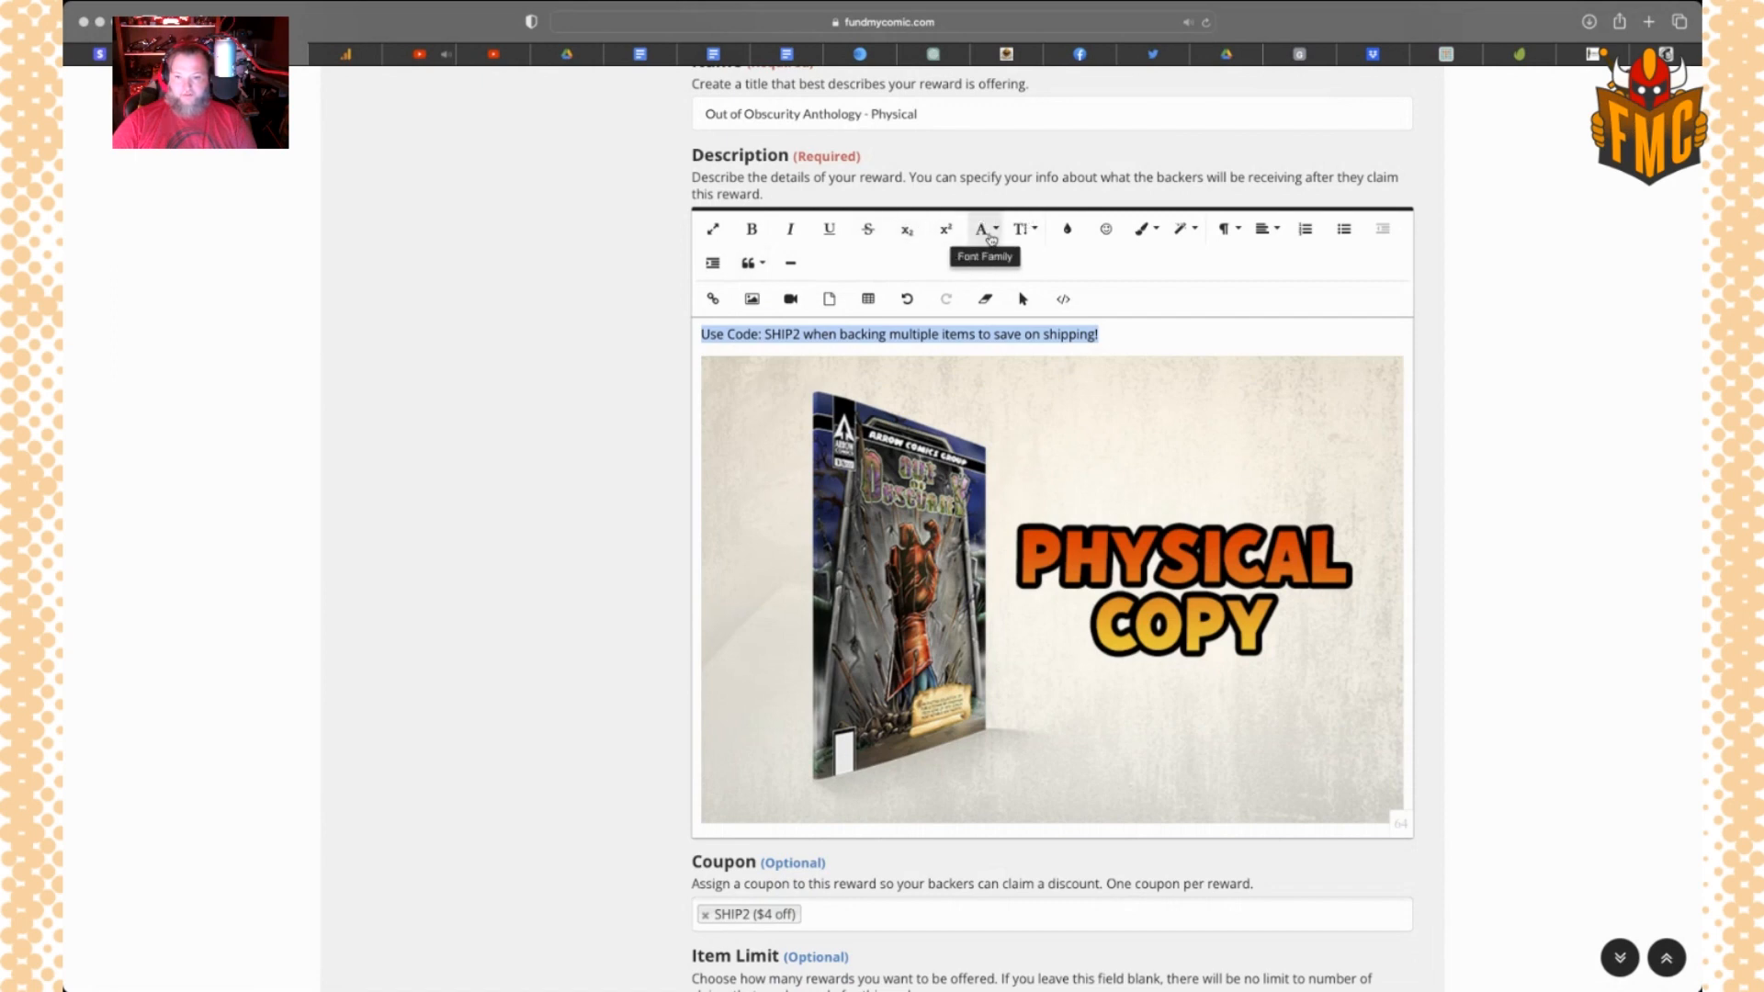
{"action": "left_click", "coordinate": [984, 229]}
{"action": "left_click", "coordinate": [1001, 311]}
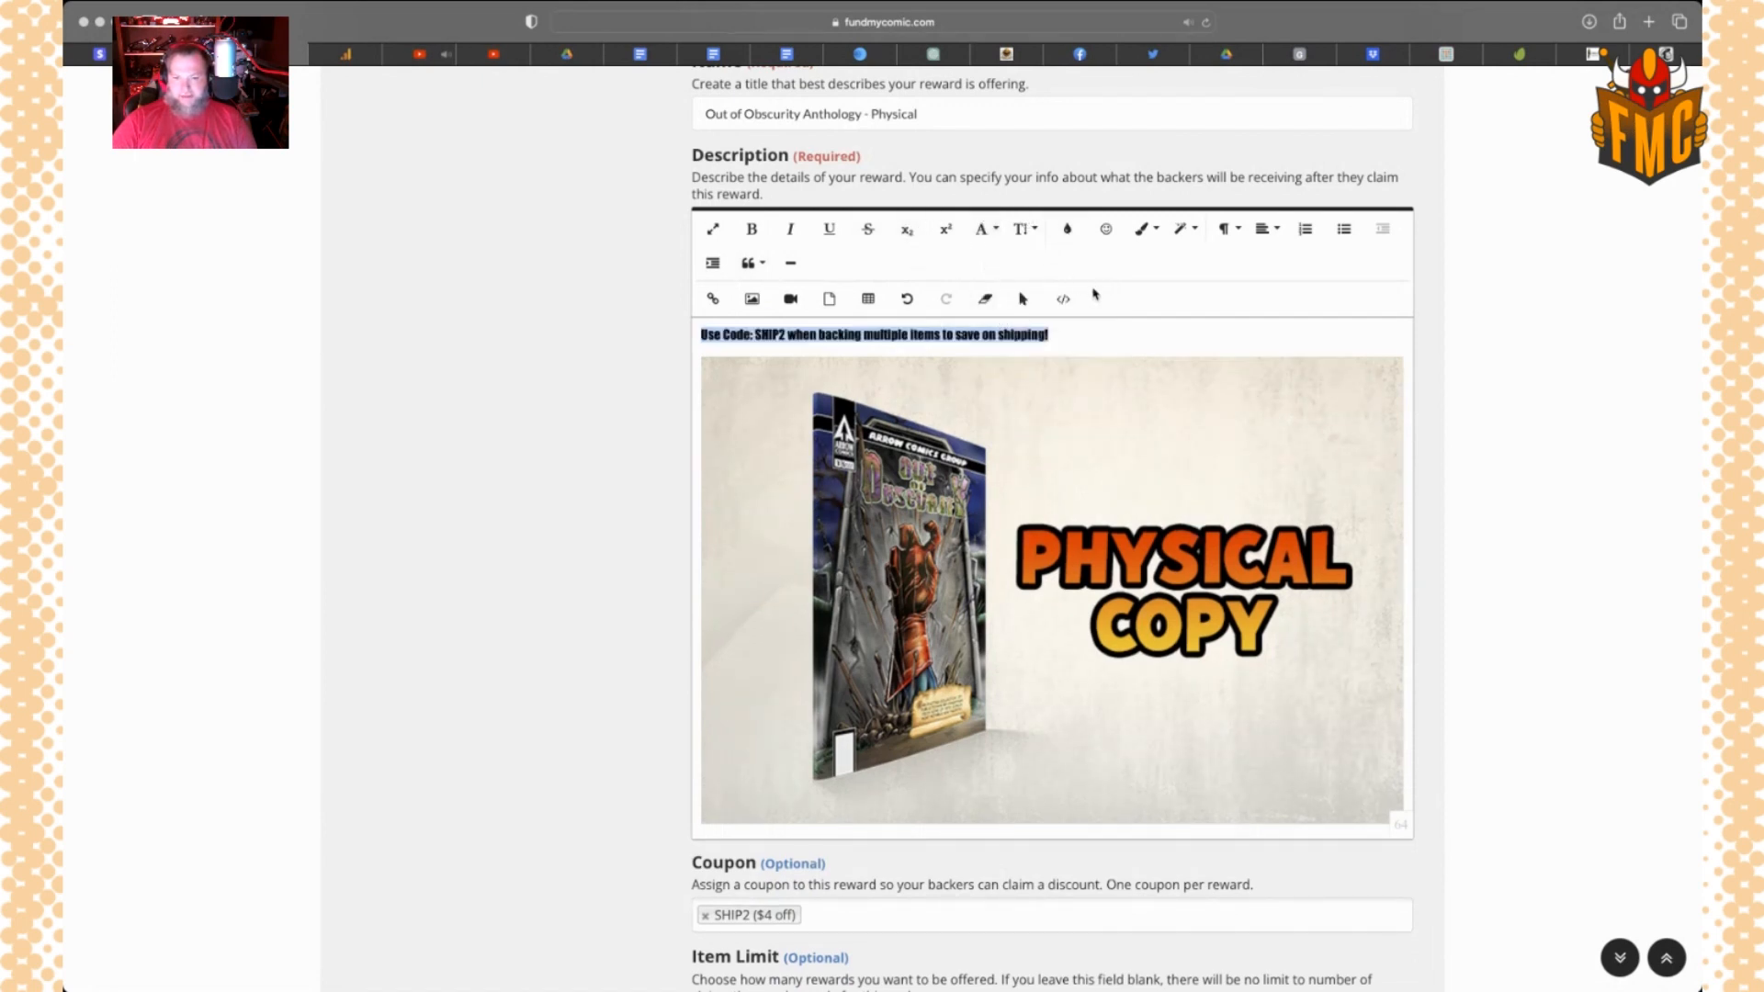
{"action": "left_click", "coordinate": [985, 229]}
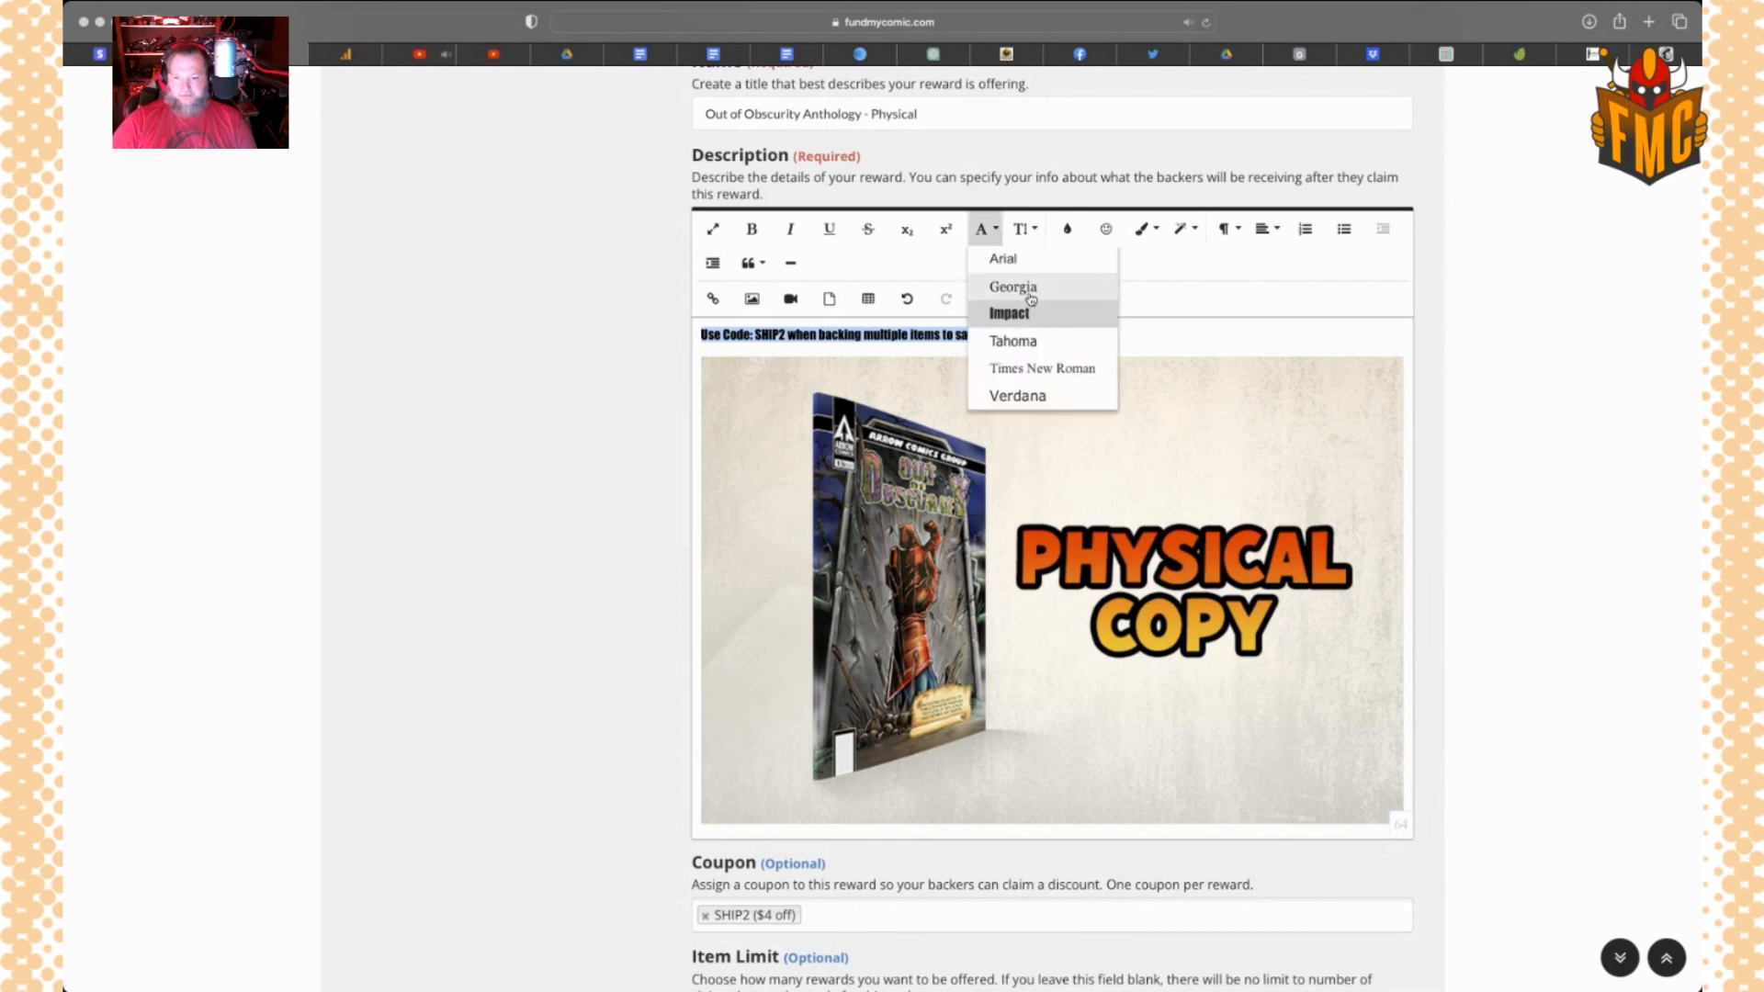
{"action": "left_click", "coordinate": [1033, 396]}
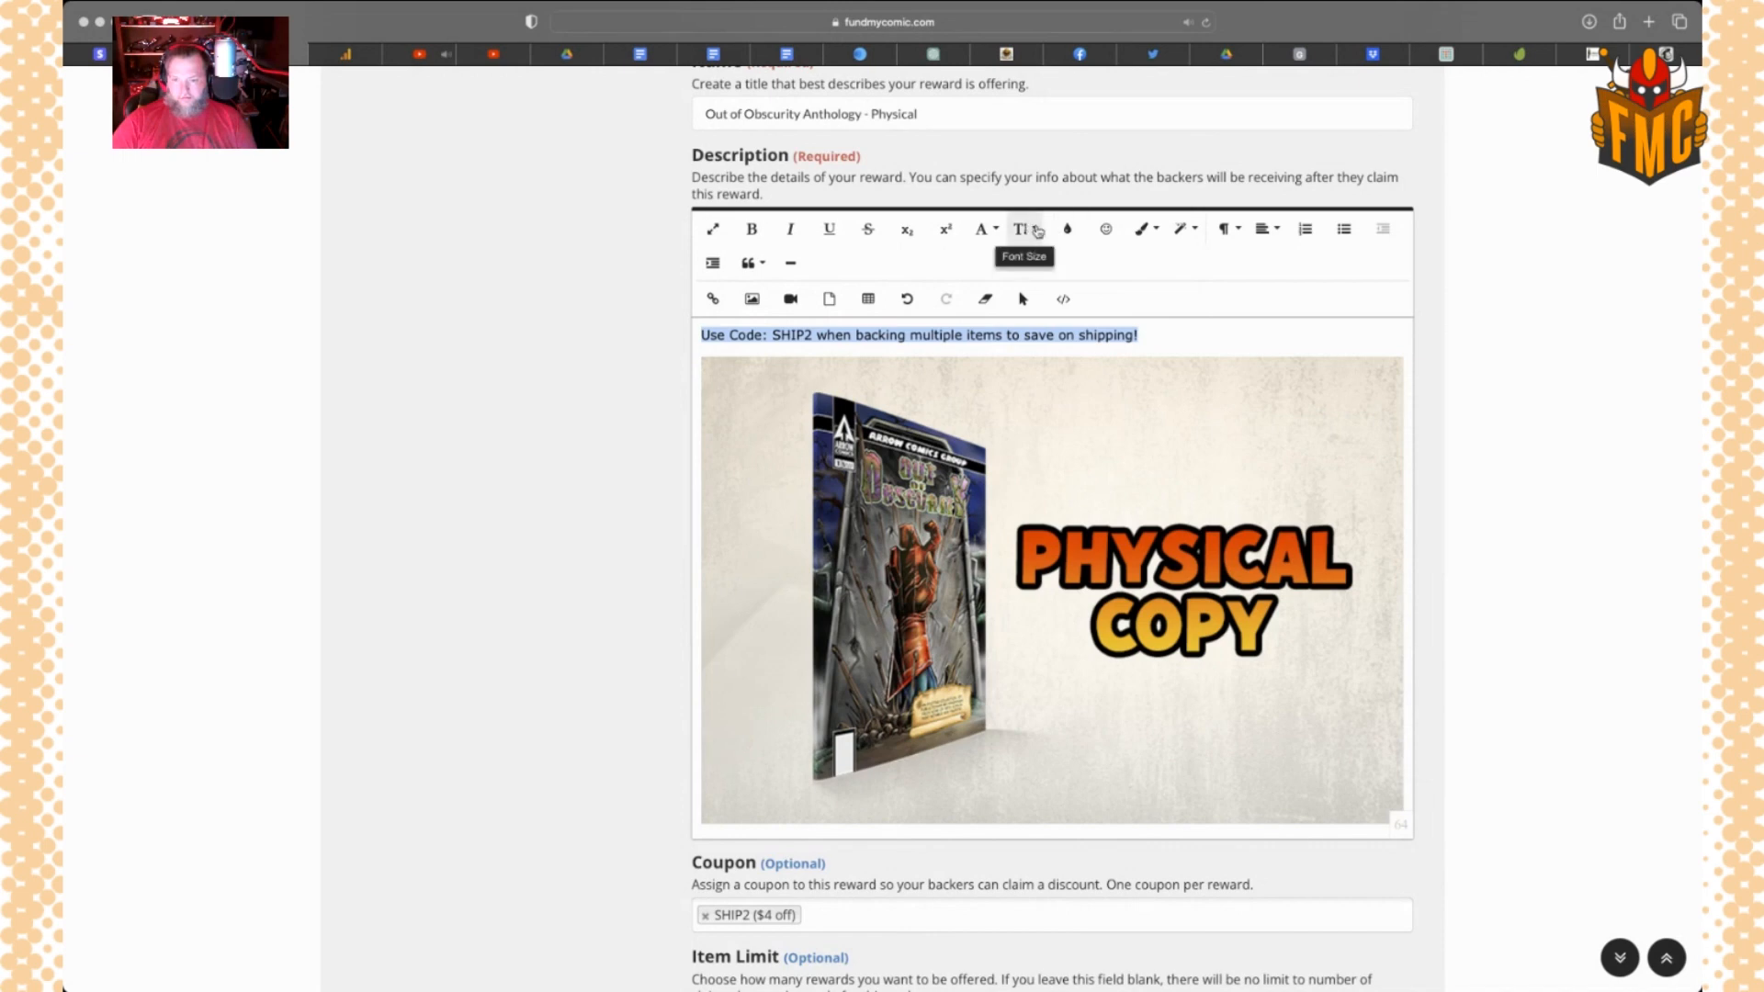
Center the coupon line above the image, make it bold and increase its font size
{"action": "left_click", "coordinate": [1268, 229]}
{"action": "left_click", "coordinate": [1277, 285]}
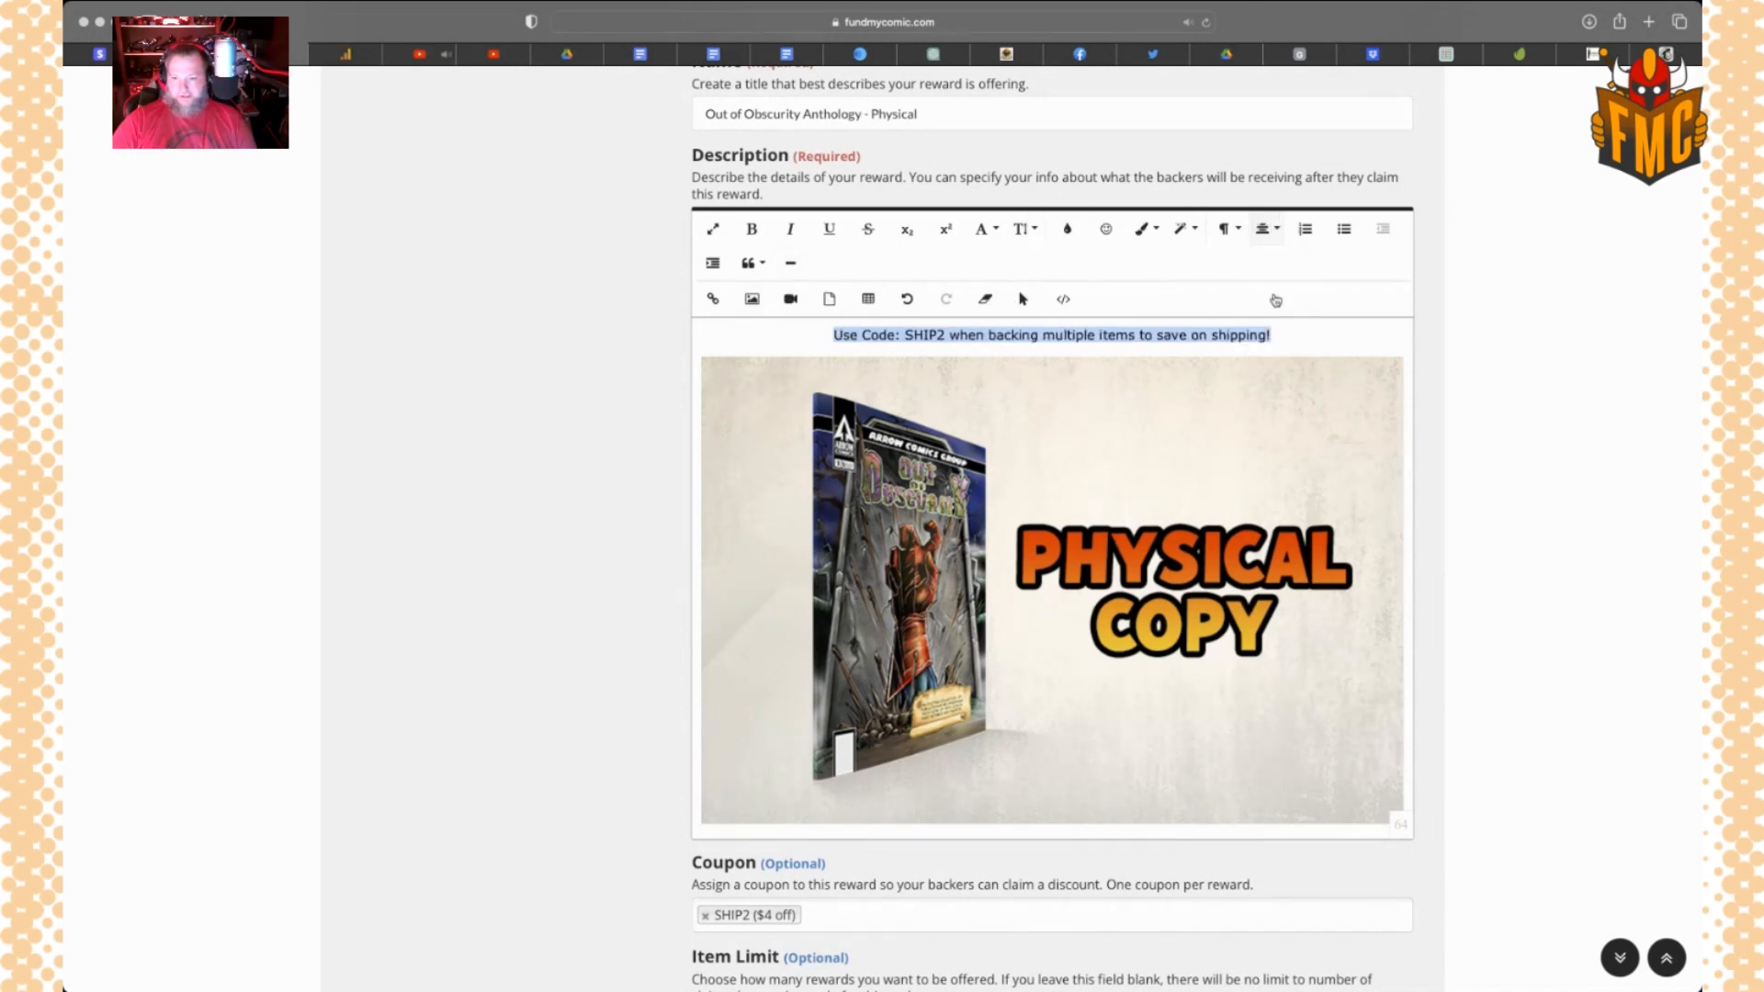
{"action": "left_click", "coordinate": [751, 228]}
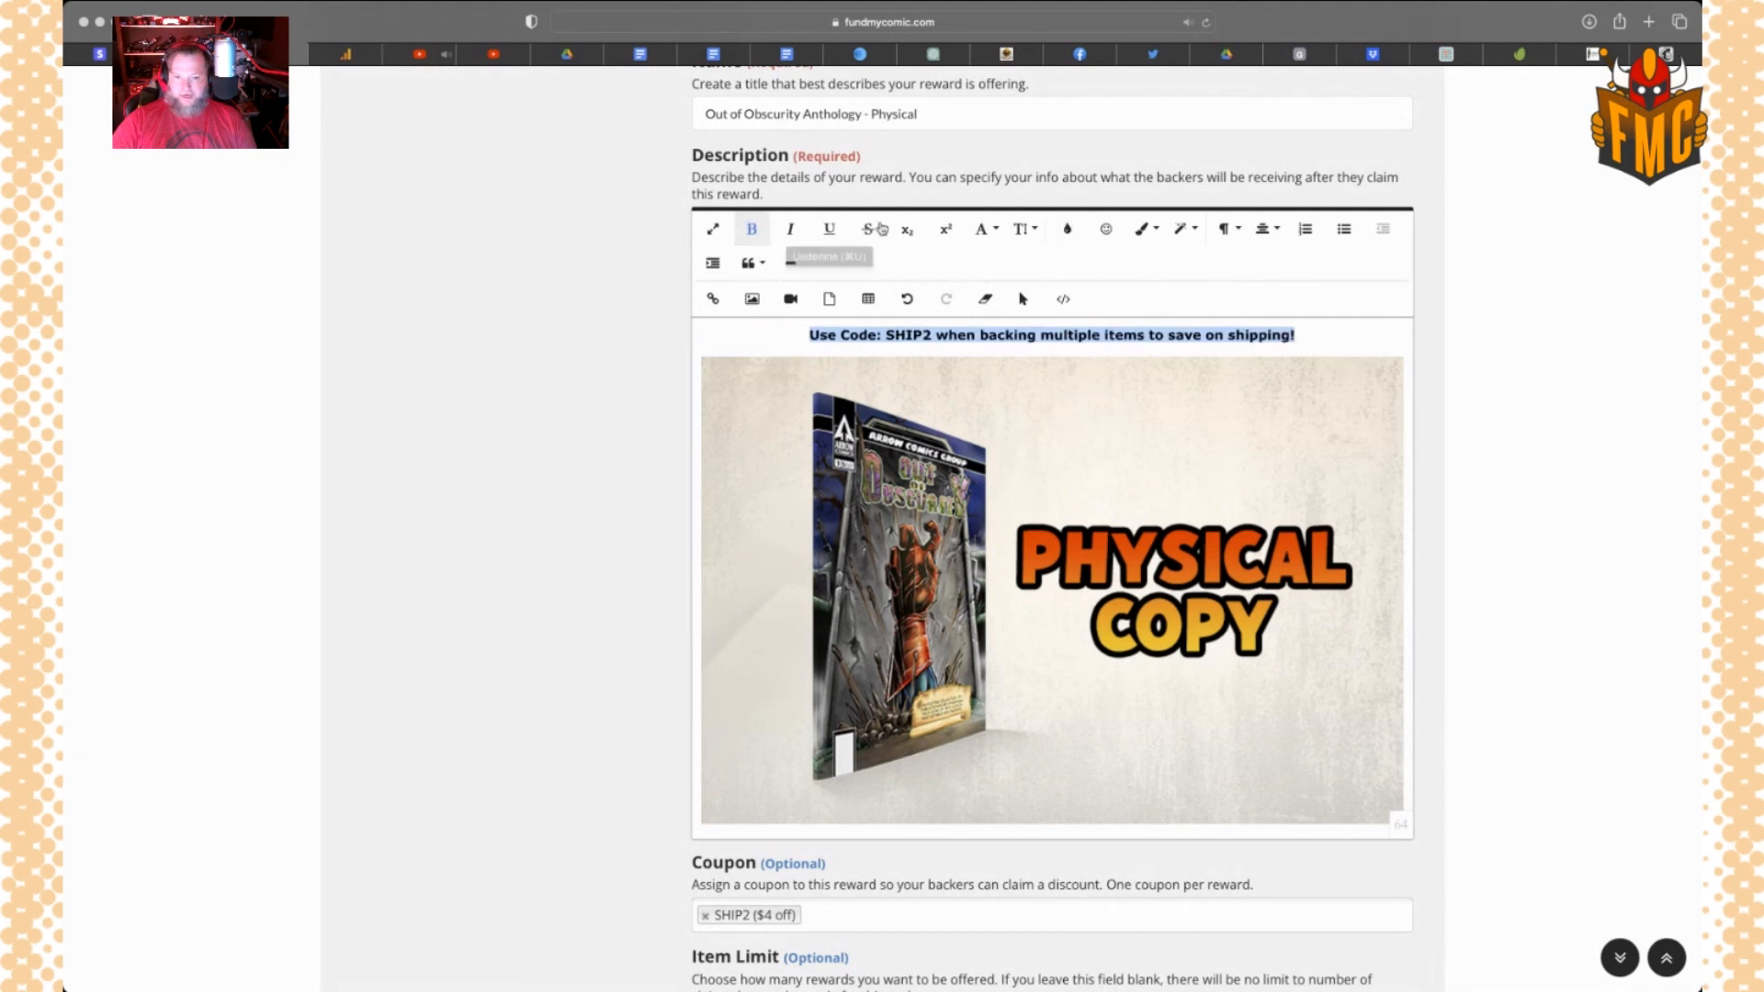
{"action": "left_click", "coordinate": [1031, 232]}
{"action": "left_click", "coordinate": [1038, 428]}
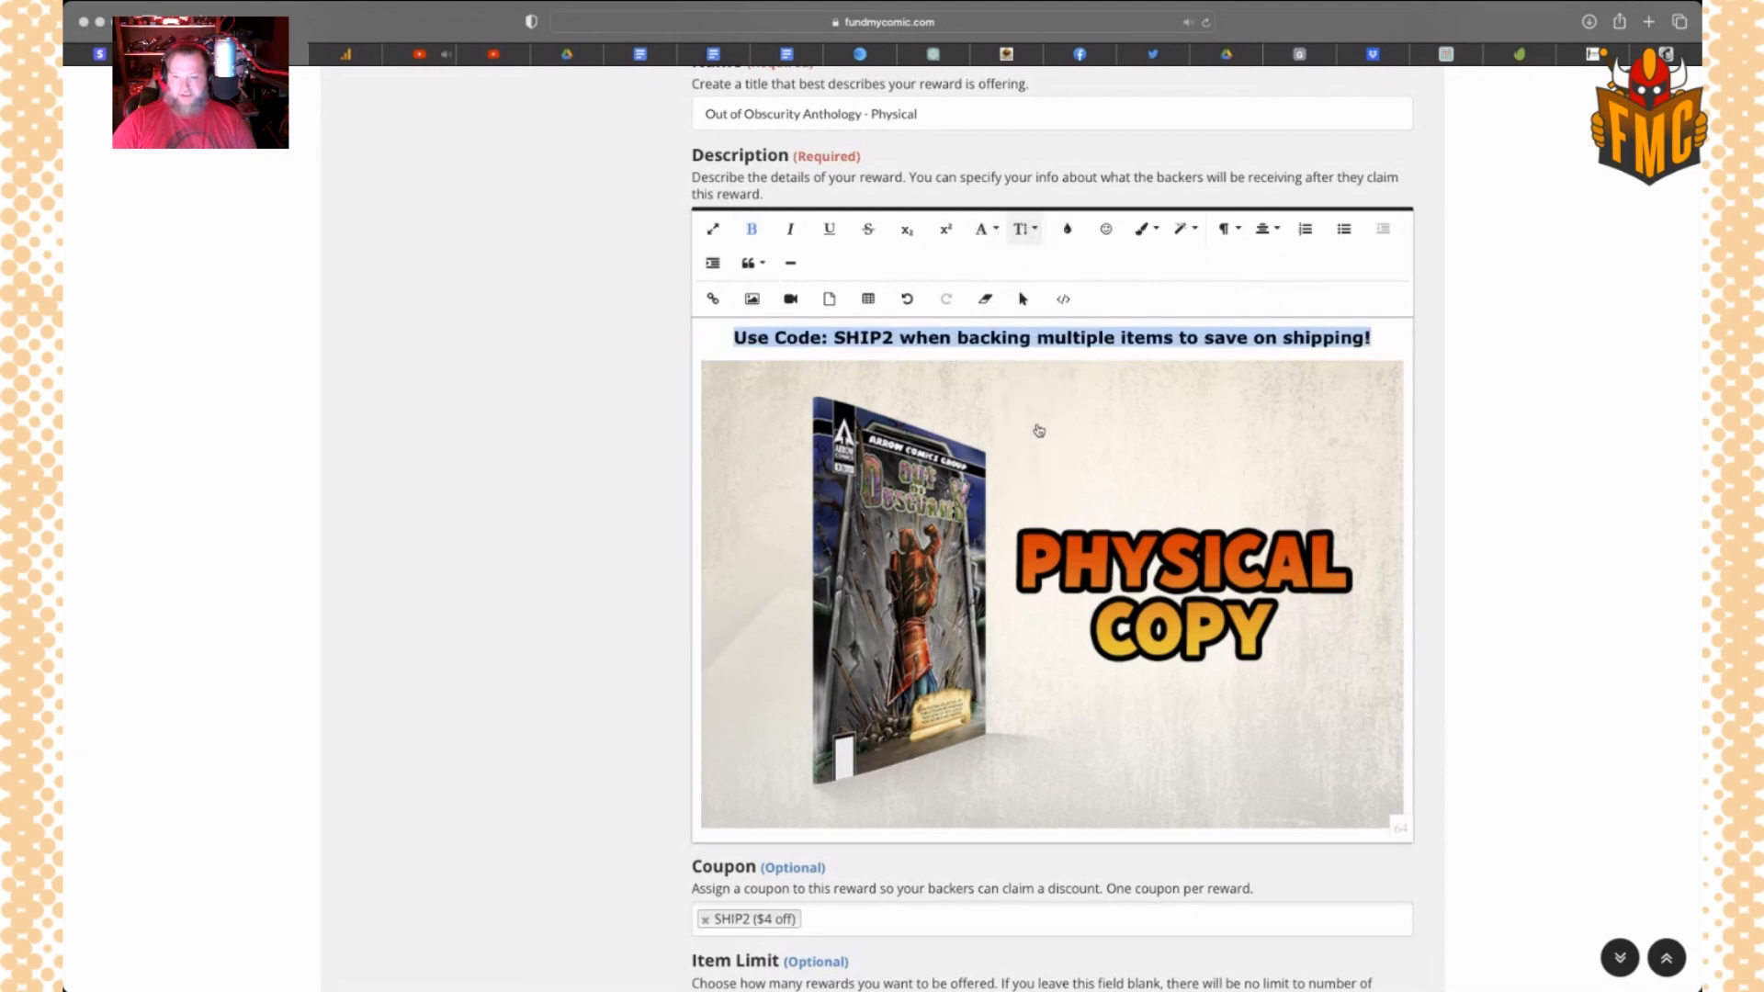
{"action": "left_click", "coordinate": [1119, 463]}
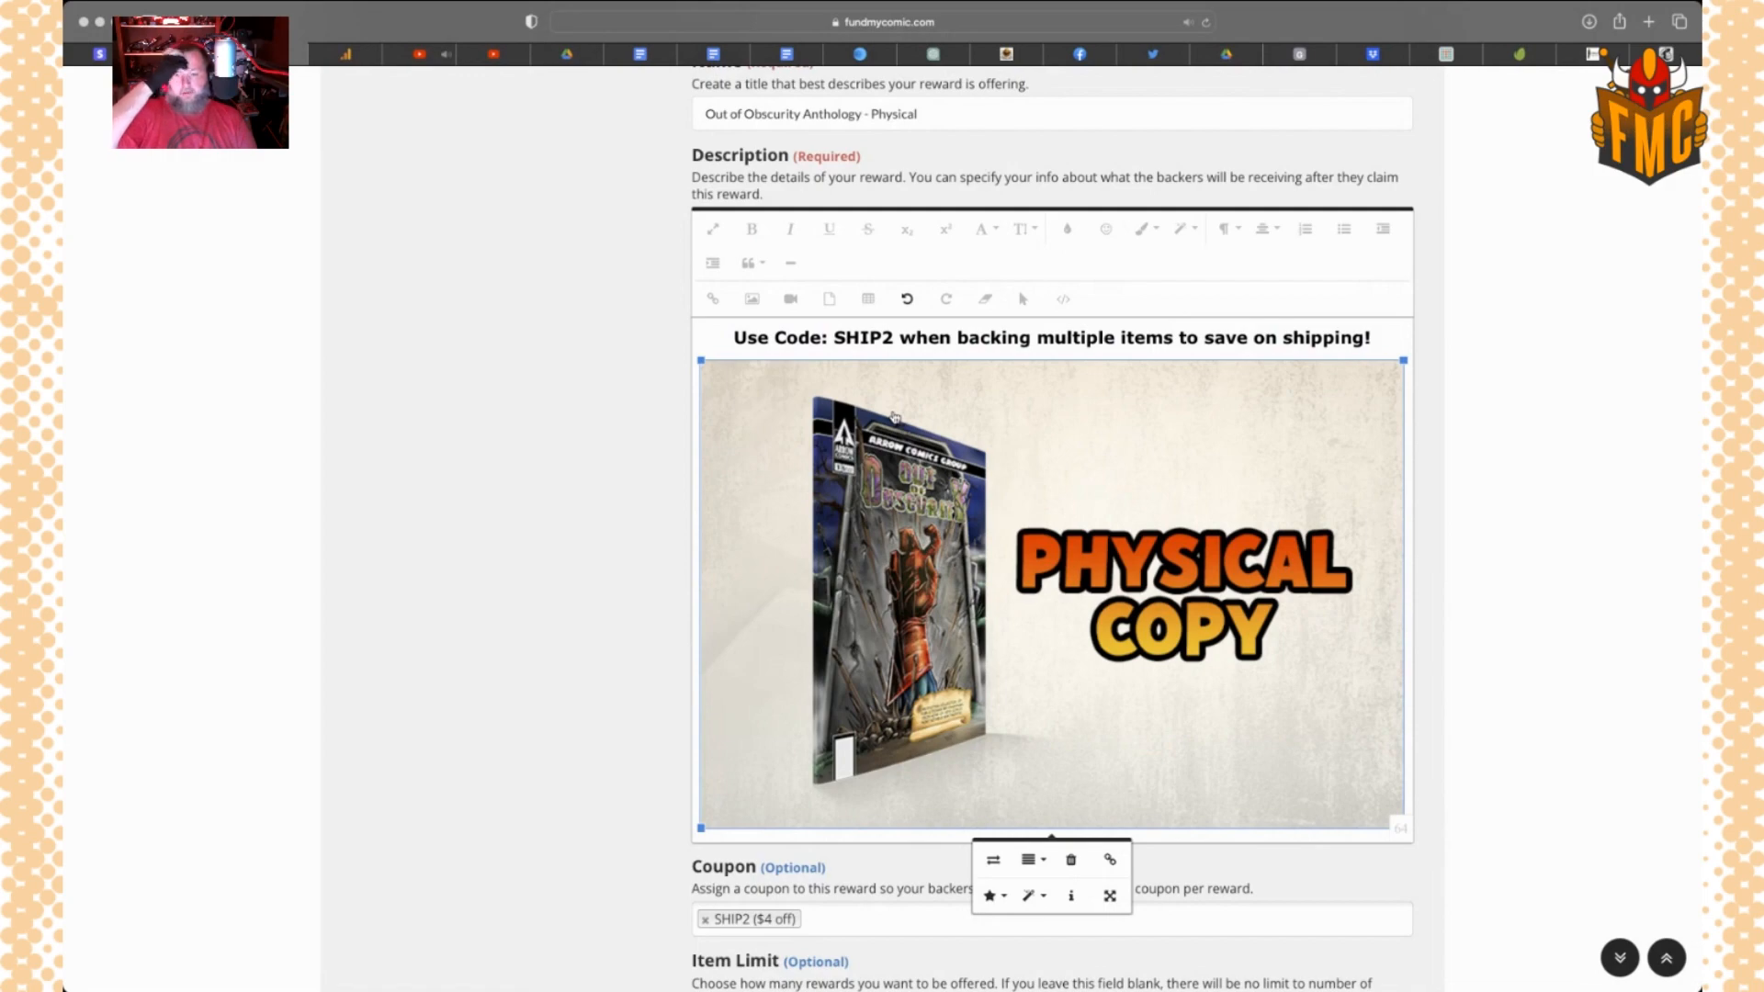
Save the changes made to the campaign's rewards
{"action": "scroll", "coordinate": [894, 418], "scroll_direction": "down", "scroll_amount": 5}
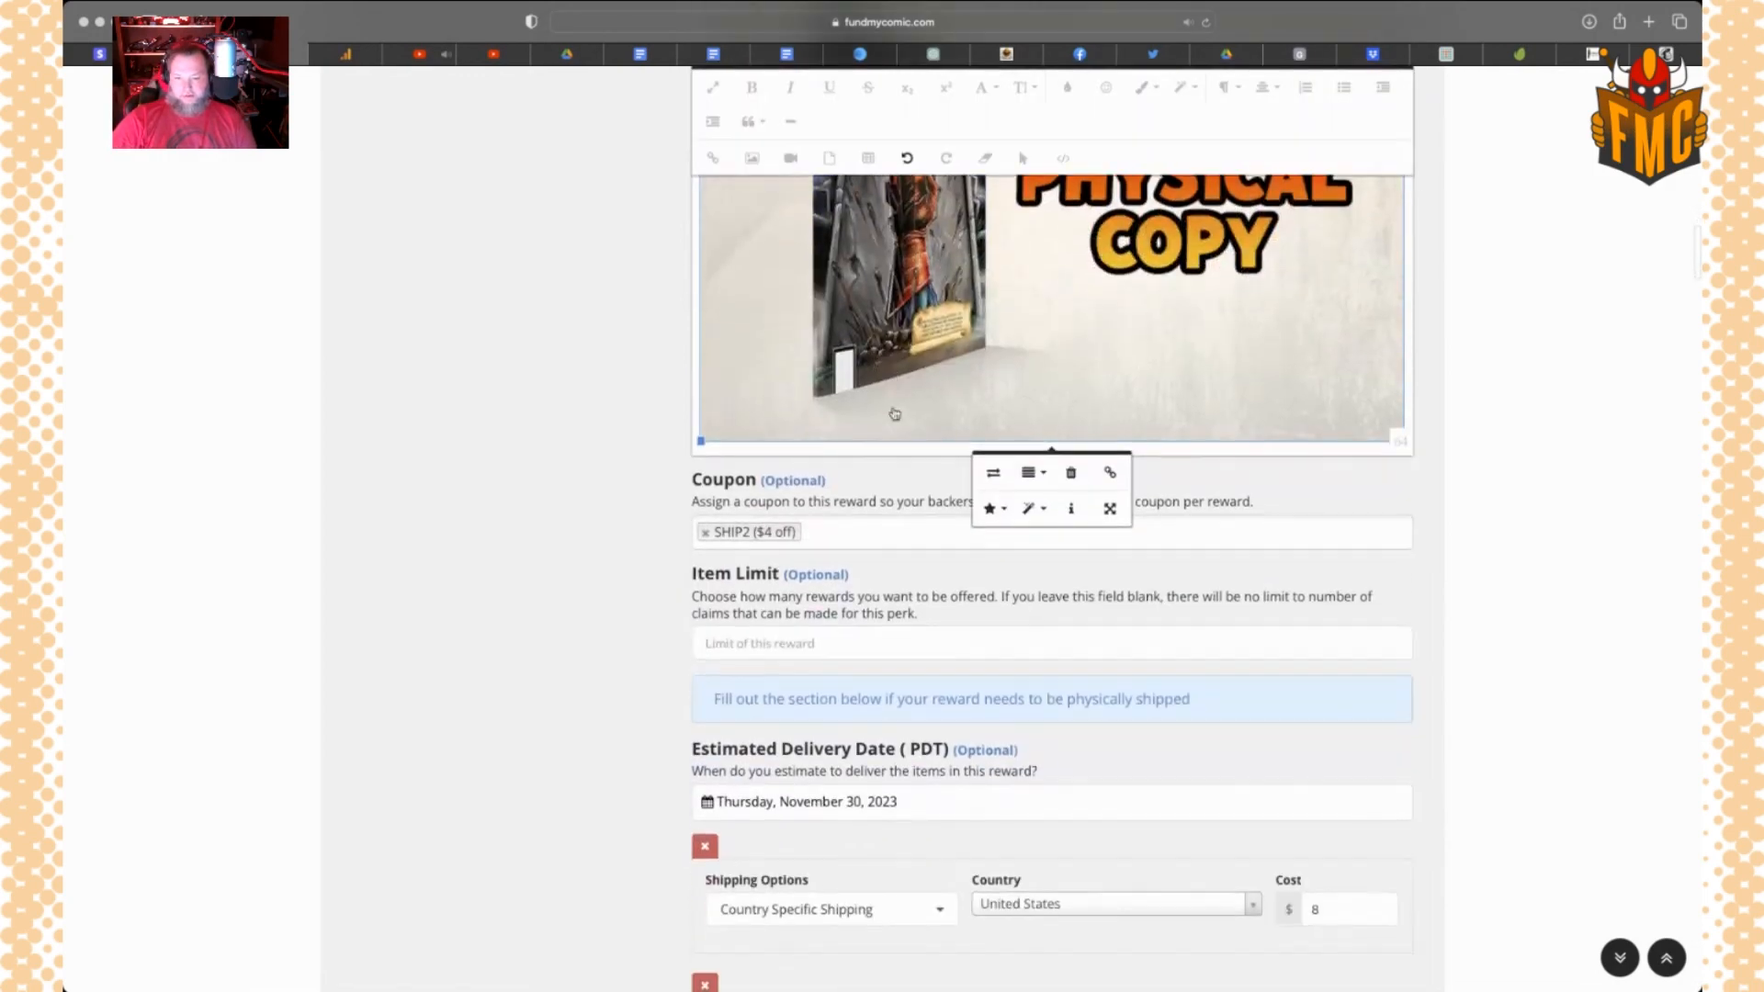
{"action": "scroll", "coordinate": [894, 413], "scroll_direction": "down", "scroll_amount": 15}
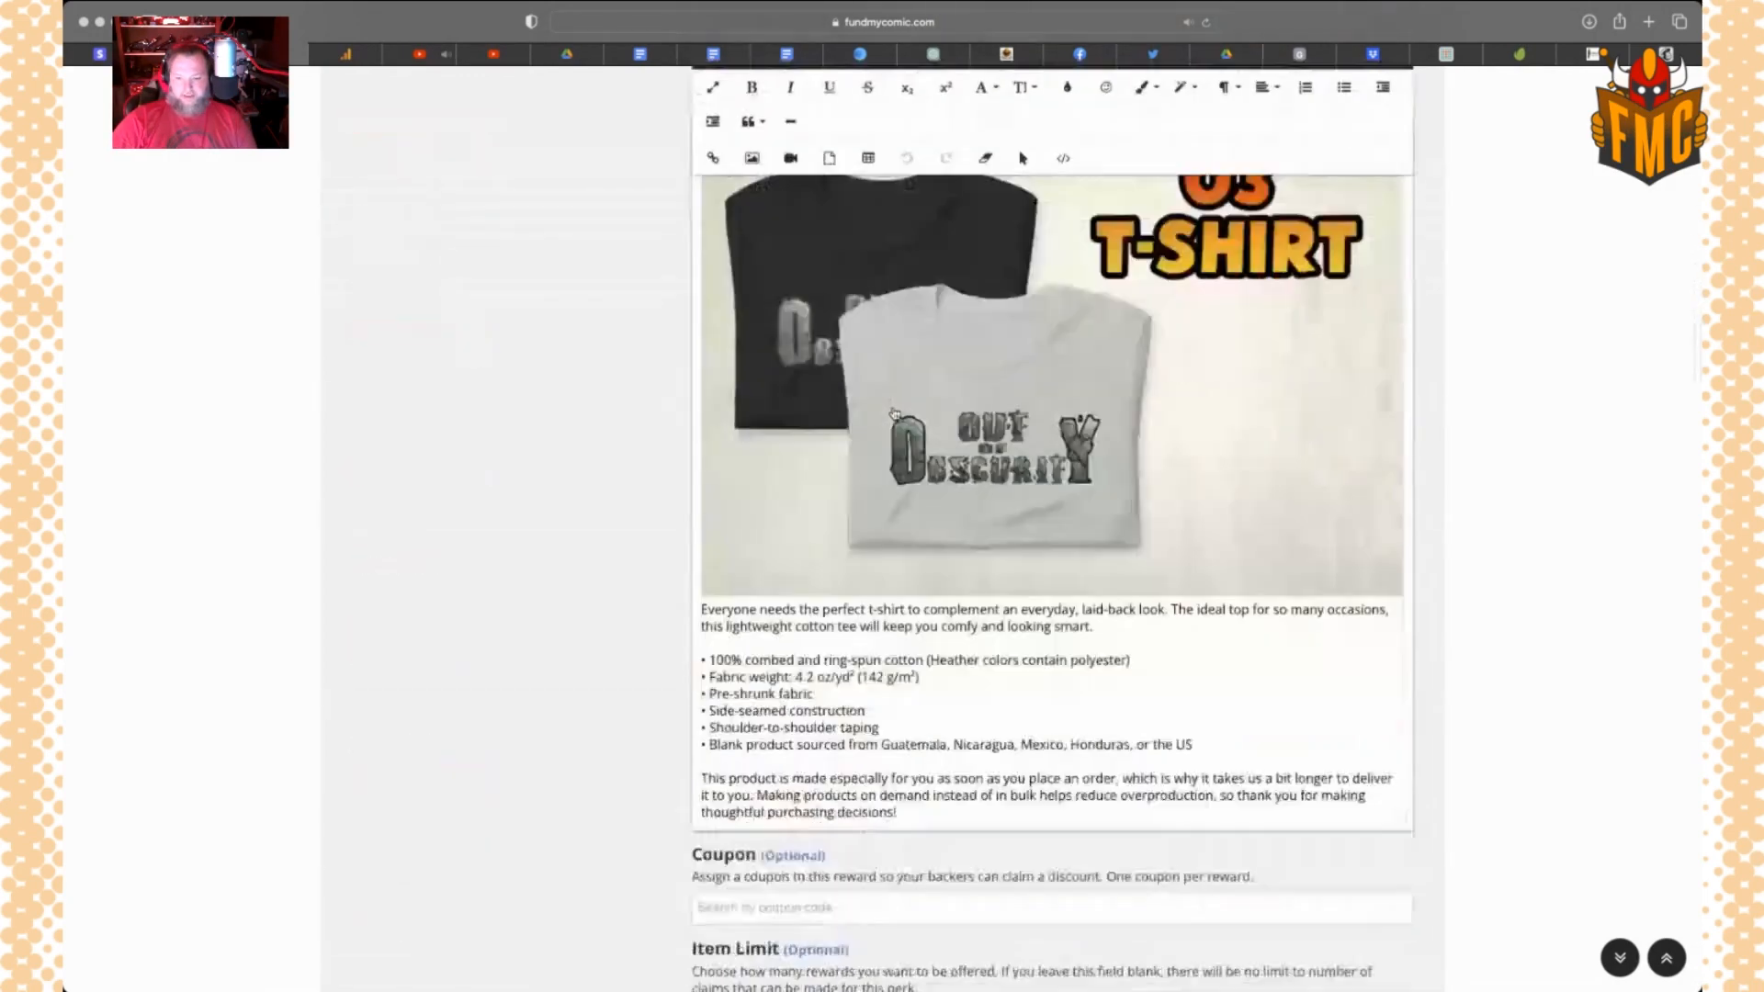
{"action": "scroll", "coordinate": [894, 414], "scroll_direction": "down", "scroll_amount": 20}
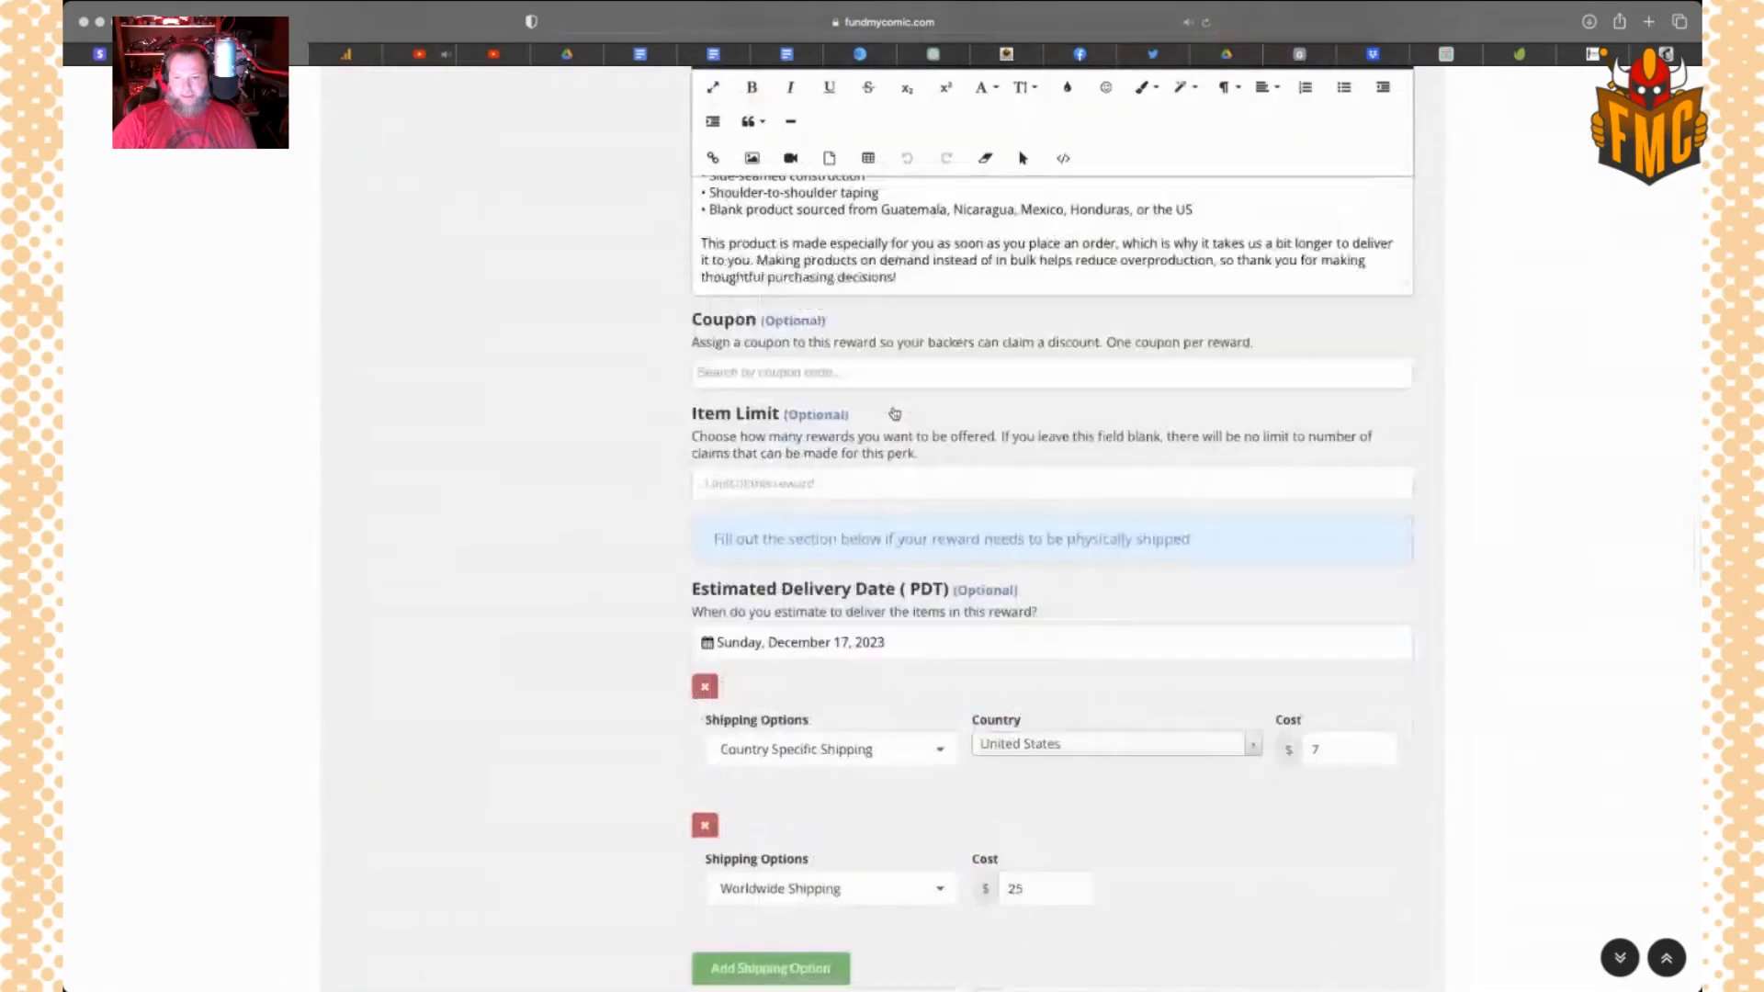
{"action": "scroll", "coordinate": [894, 413], "scroll_direction": "down", "scroll_amount": 20}
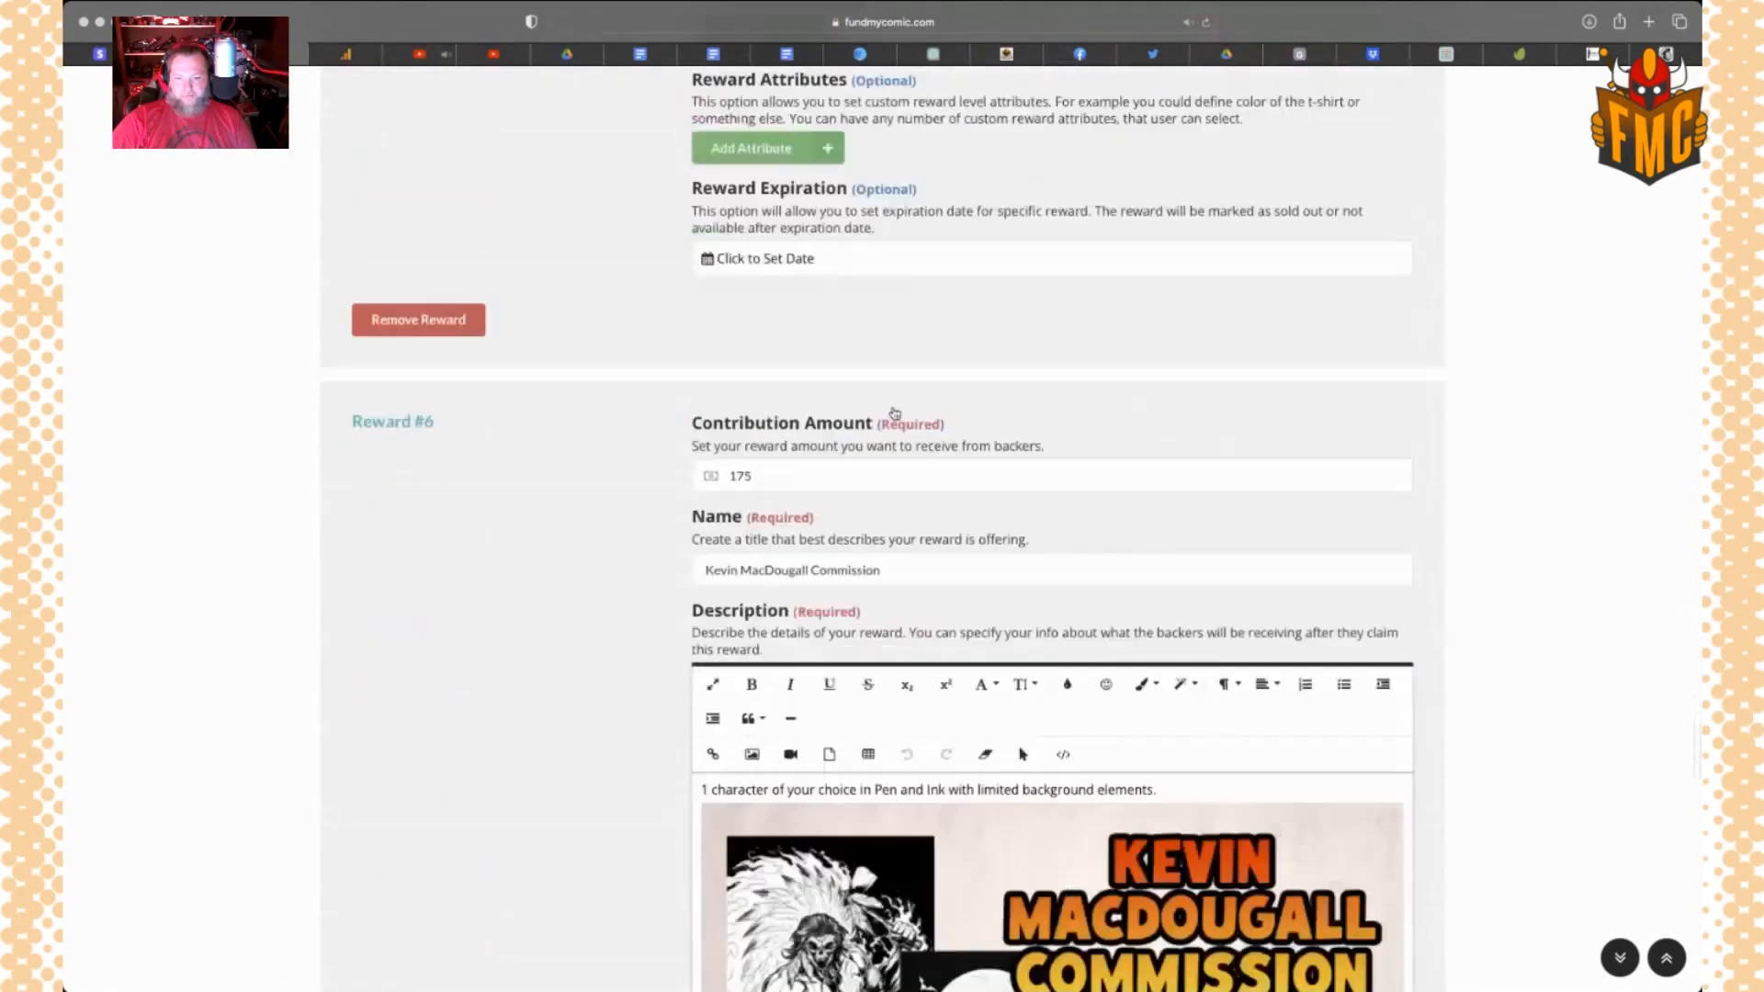
{"action": "scroll", "coordinate": [894, 413], "scroll_direction": "down", "scroll_amount": 20}
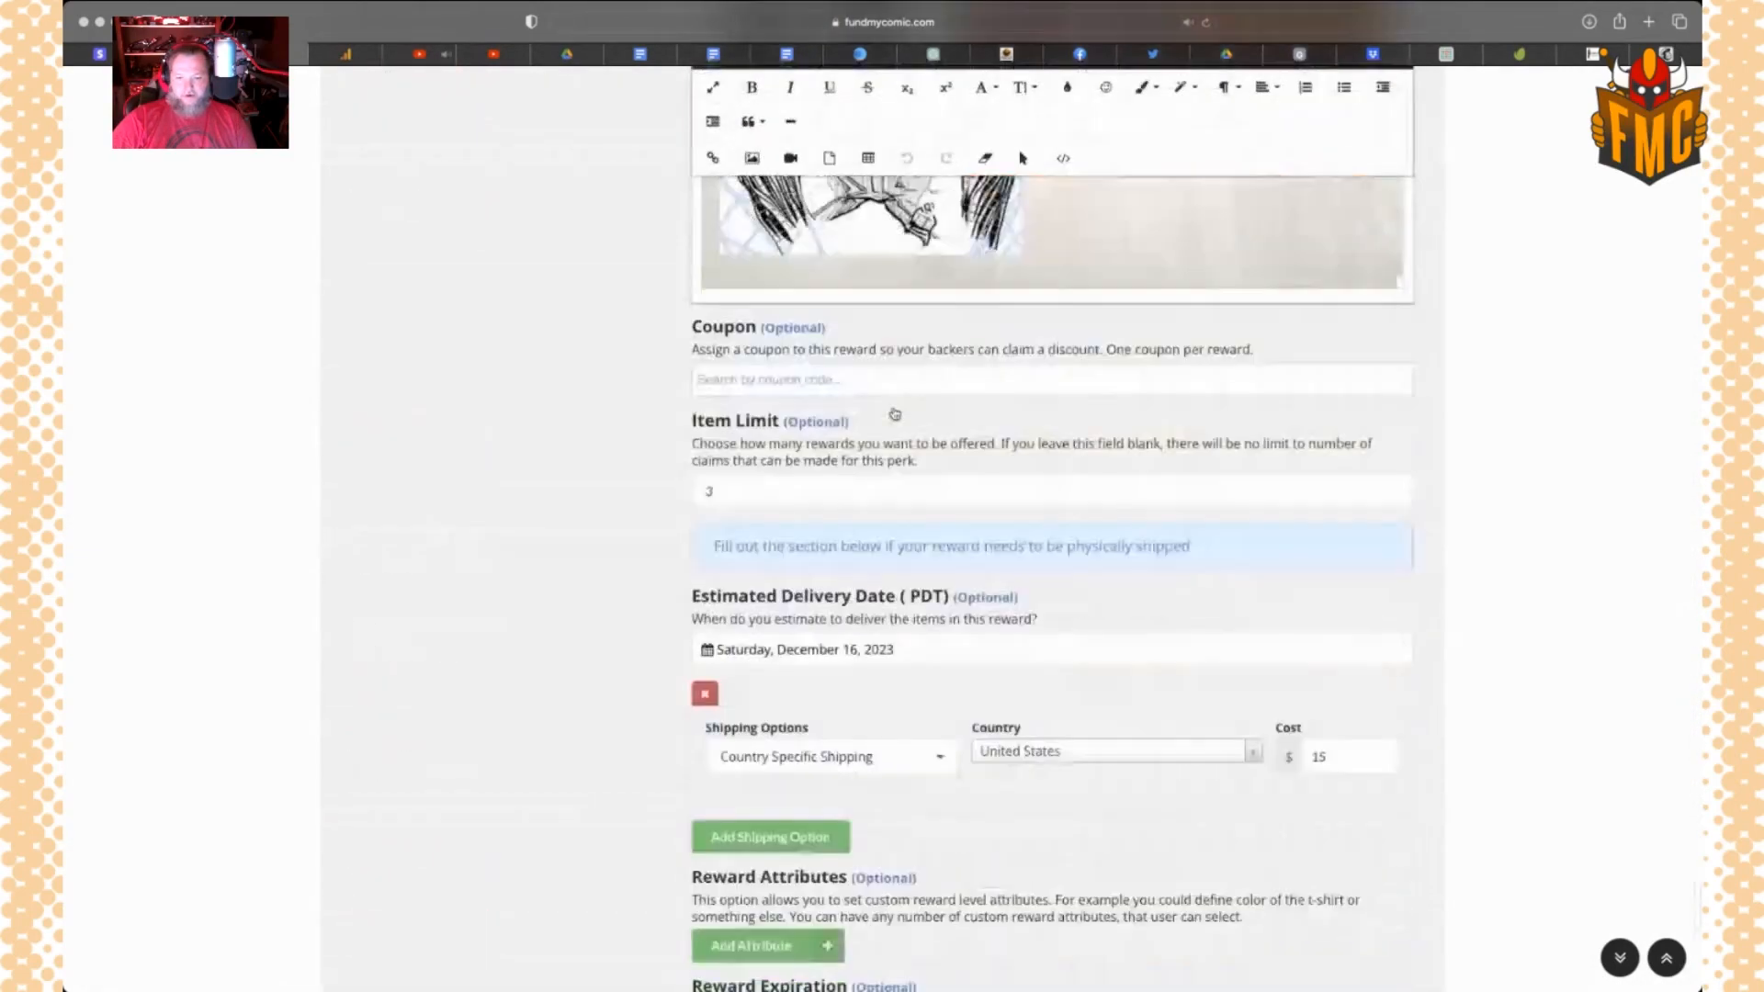
{"action": "scroll", "coordinate": [894, 413], "scroll_direction": "down", "scroll_amount": 2}
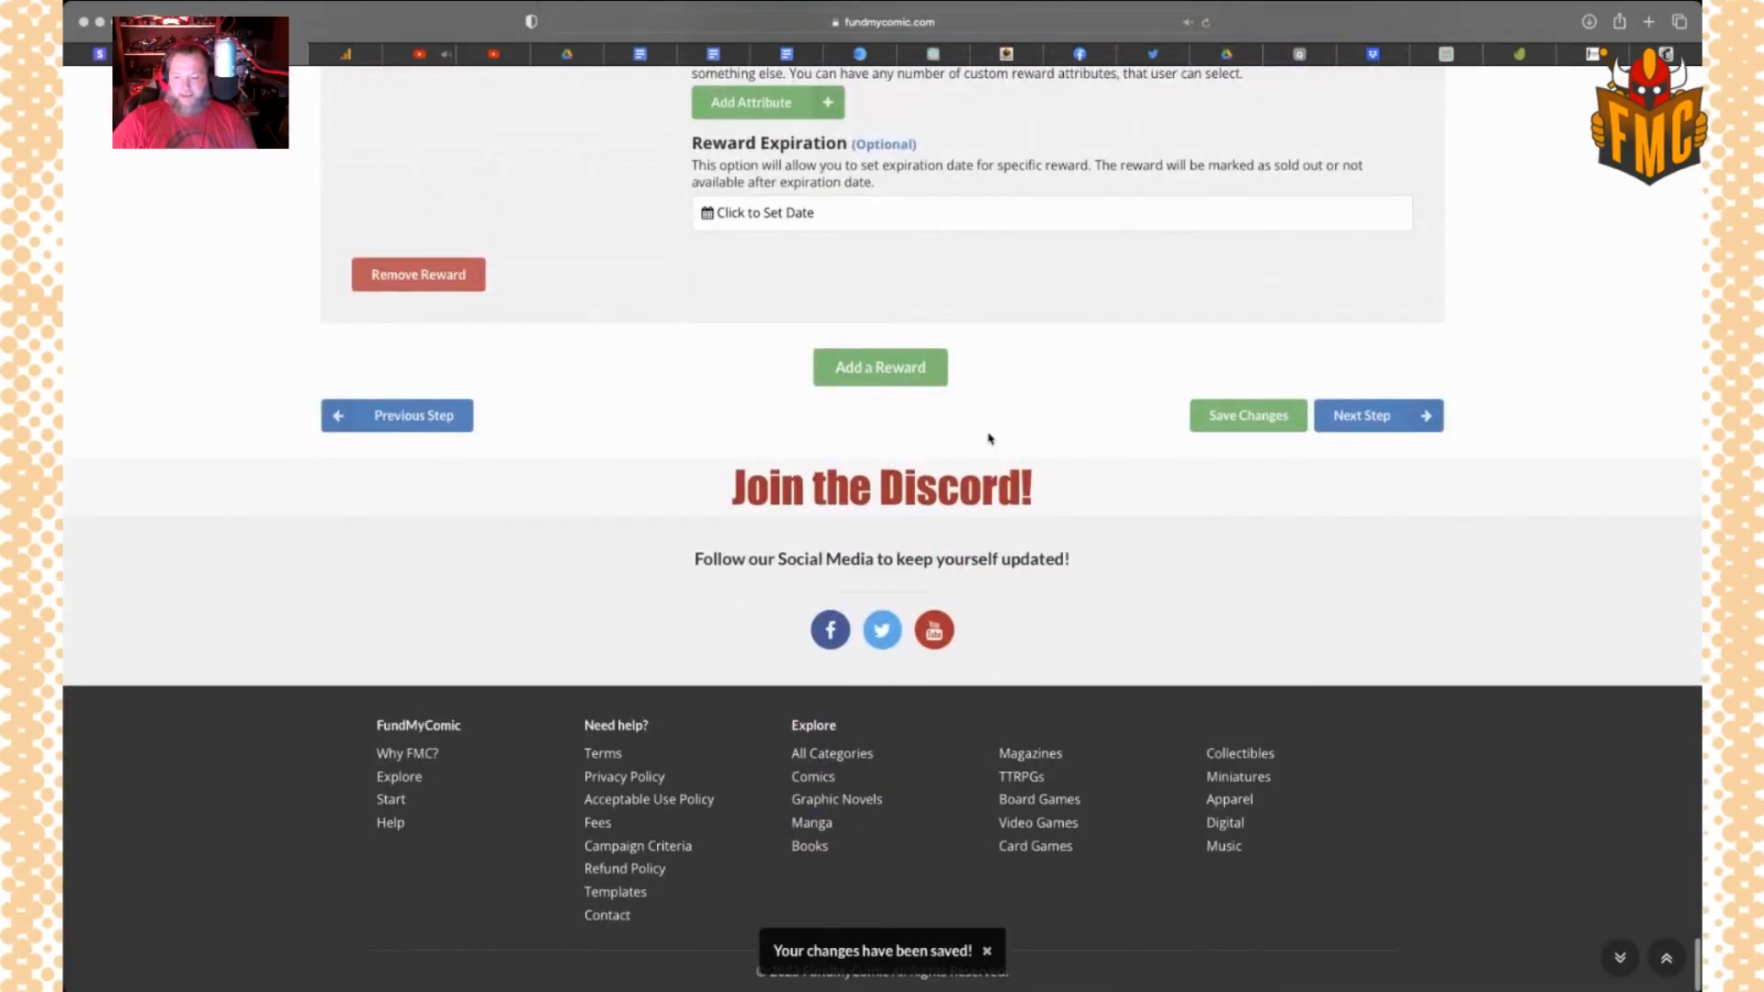
Review the campaign's saved rewards from the last one back up to the first, including the coupon line in the physical anthology's description
{"action": "scroll", "coordinate": [900, 432], "scroll_direction": "up", "scroll_amount": 15}
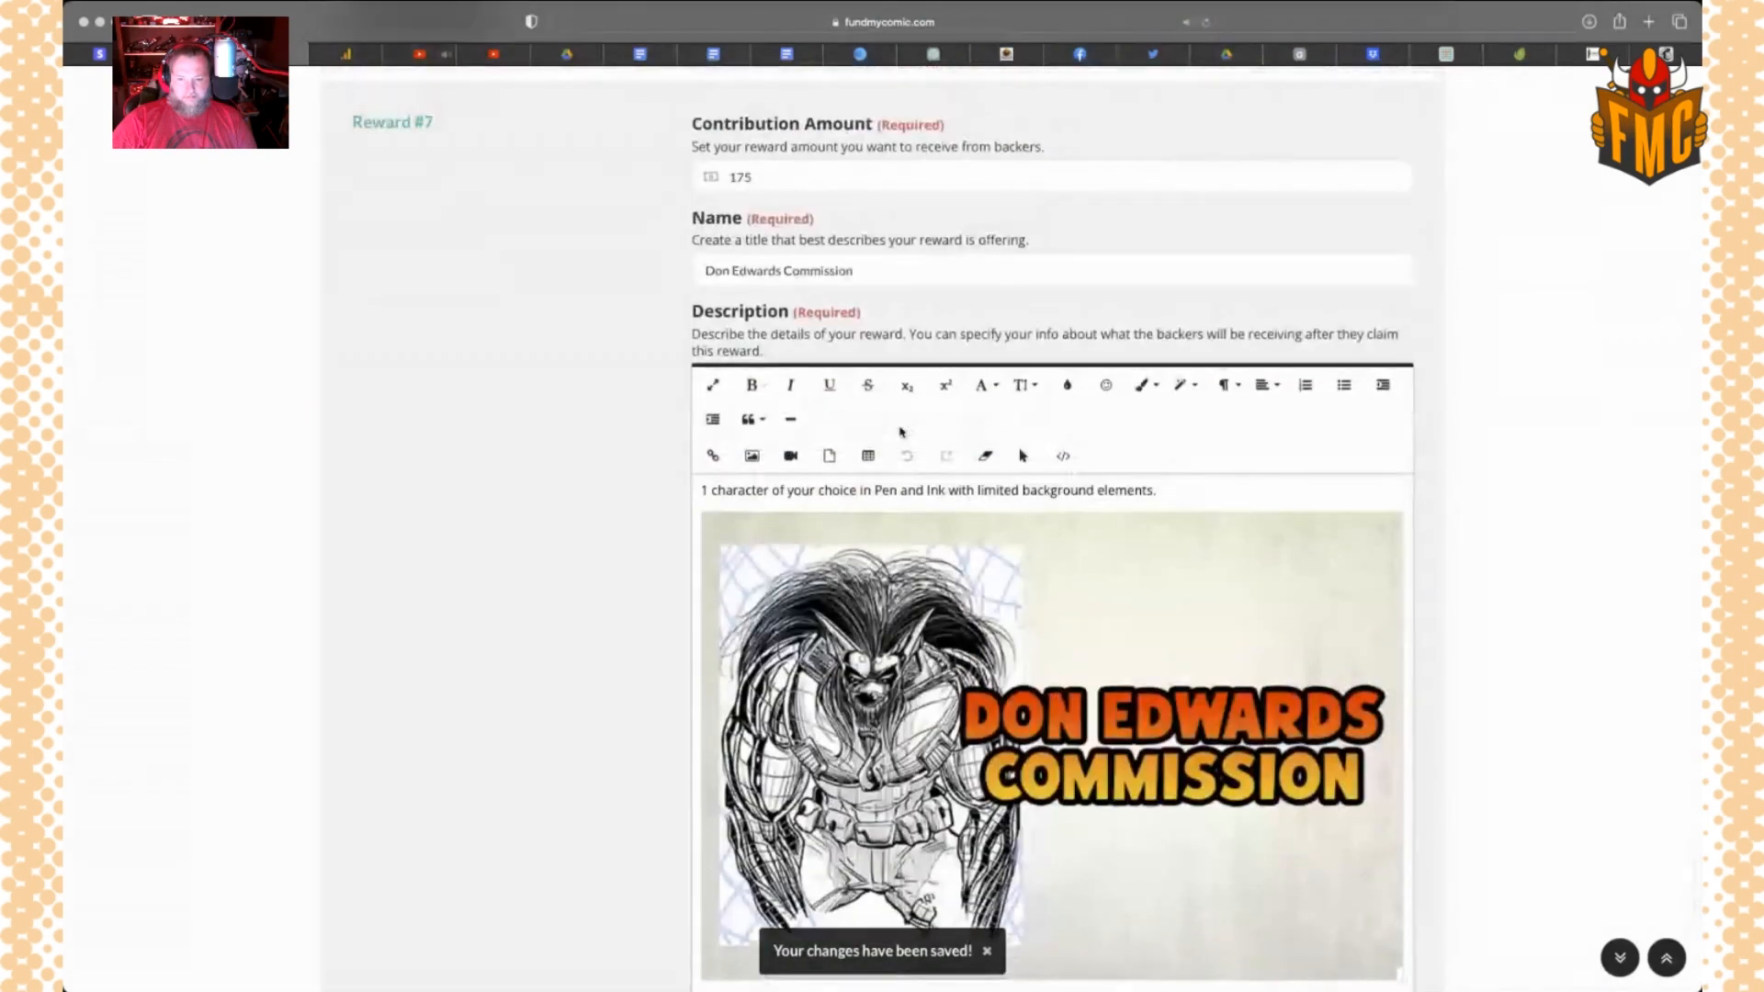
{"action": "scroll", "coordinate": [900, 432], "scroll_direction": "up", "scroll_amount": 15}
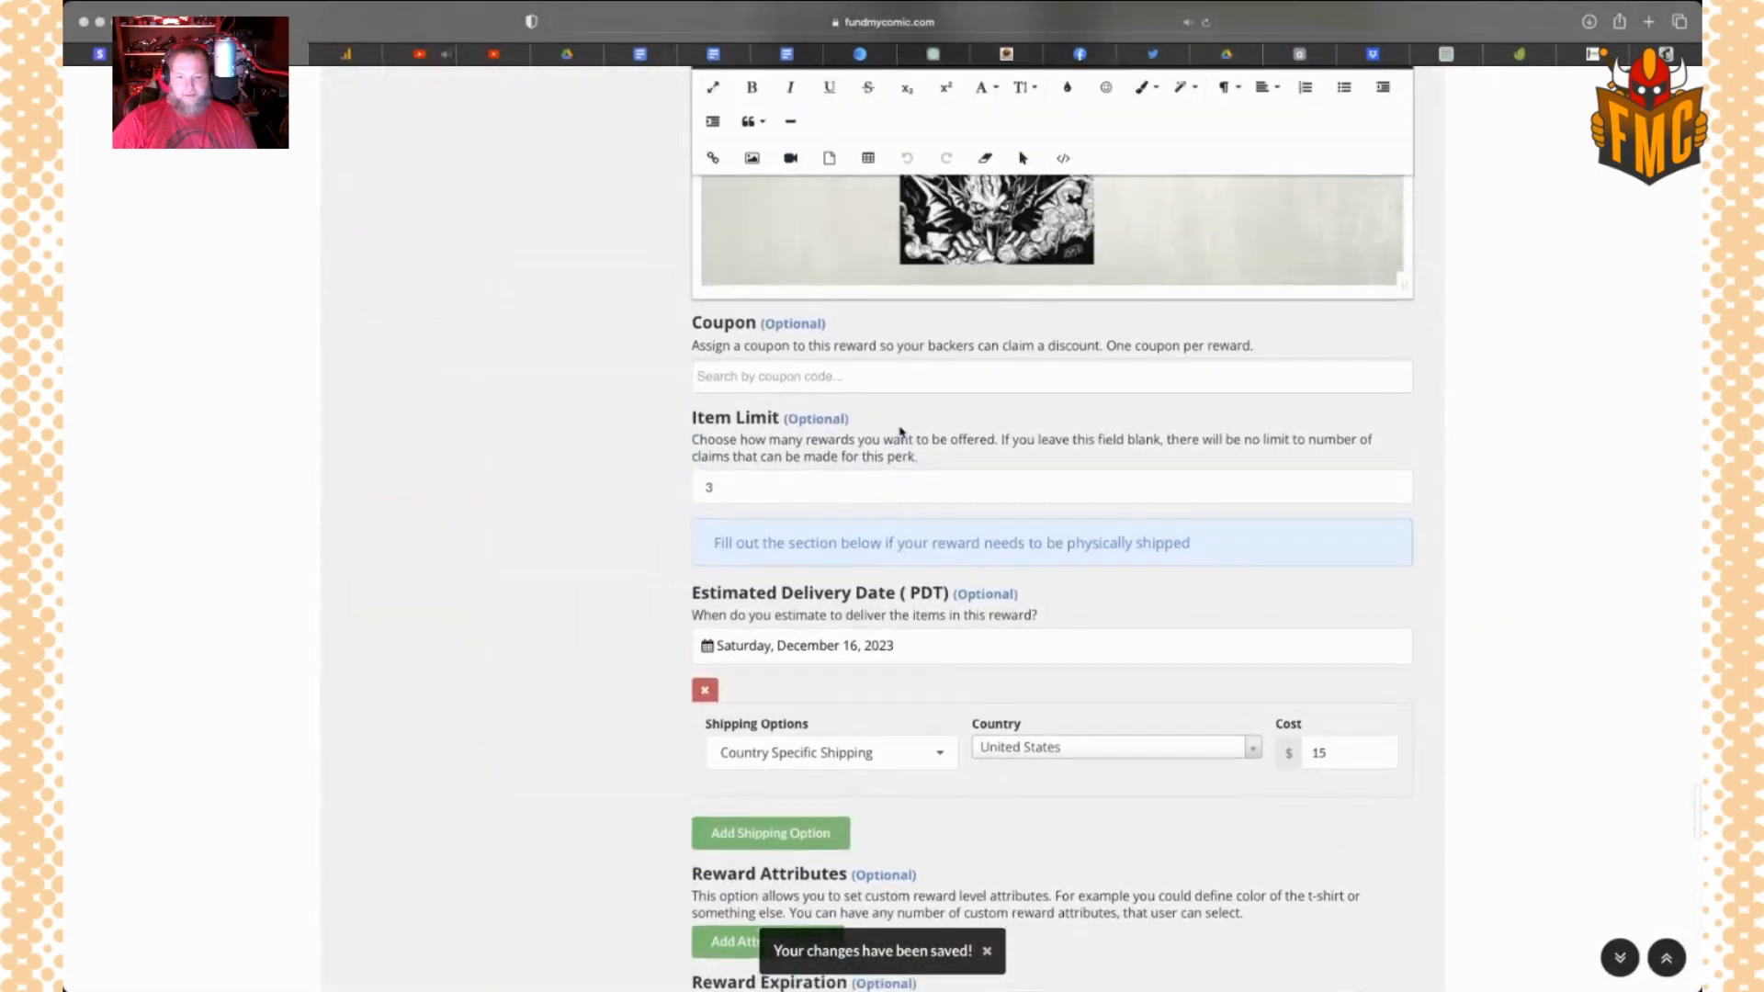
{"action": "scroll", "coordinate": [900, 430], "scroll_direction": "up", "scroll_amount": 12}
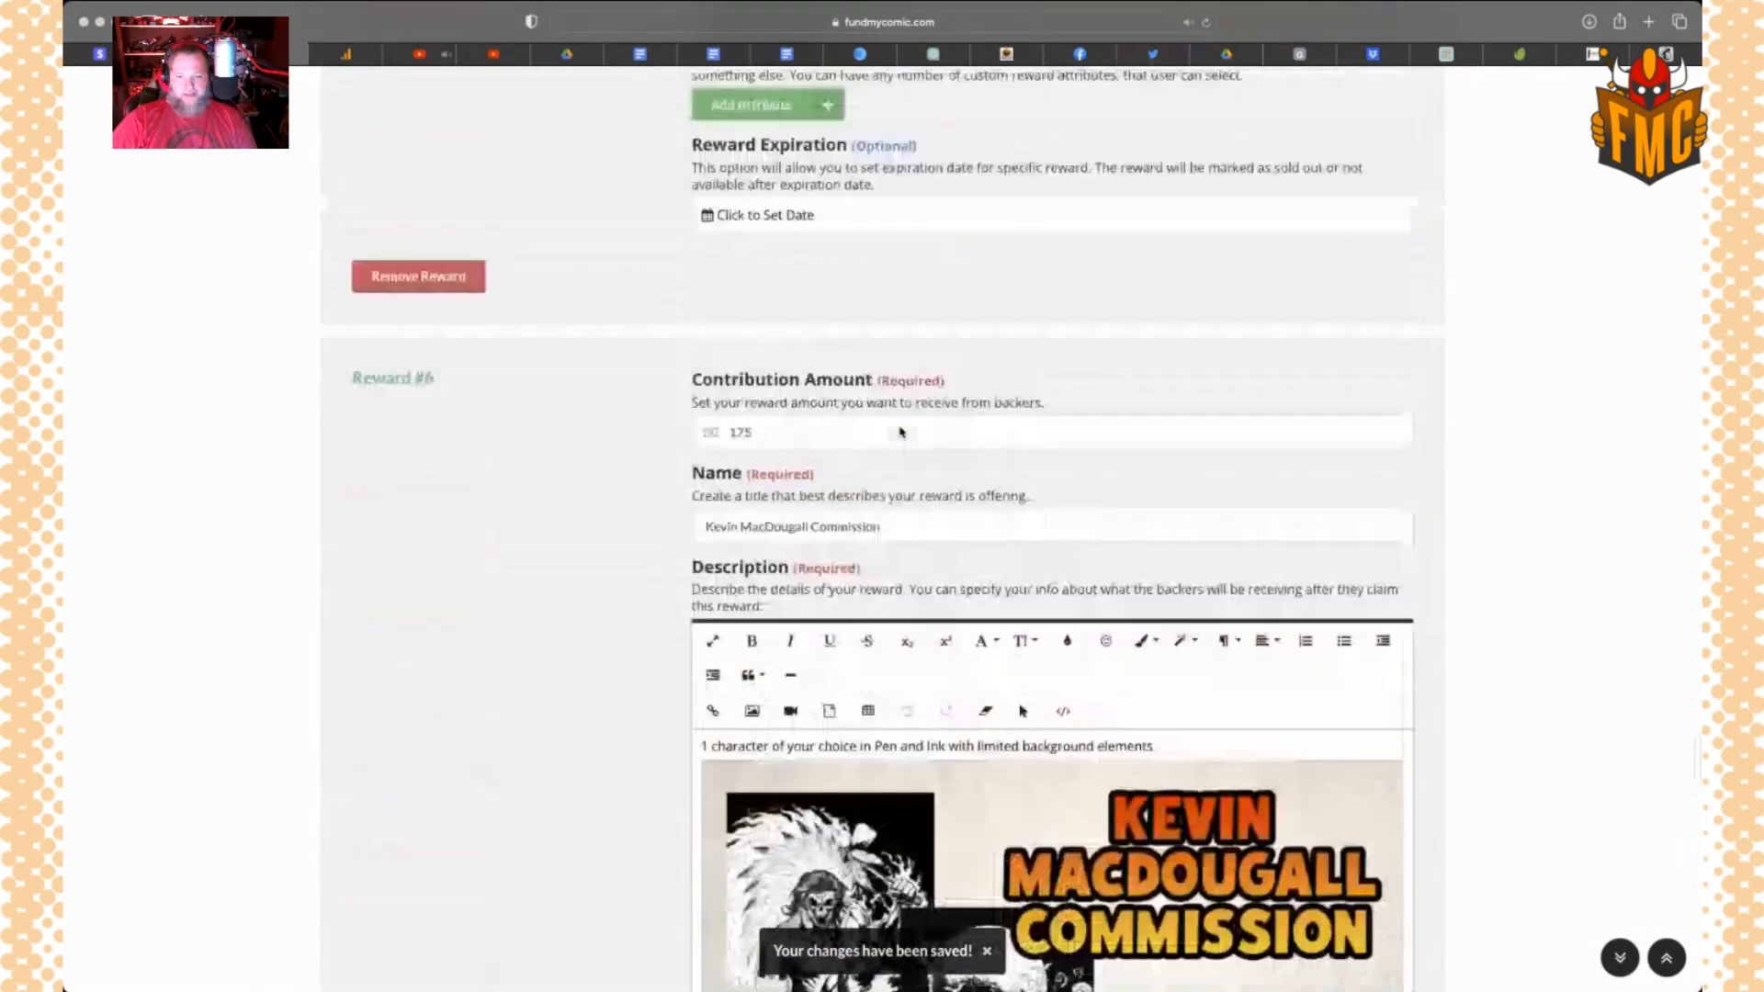
{"action": "scroll", "coordinate": [900, 431], "scroll_direction": "up", "scroll_amount": 12}
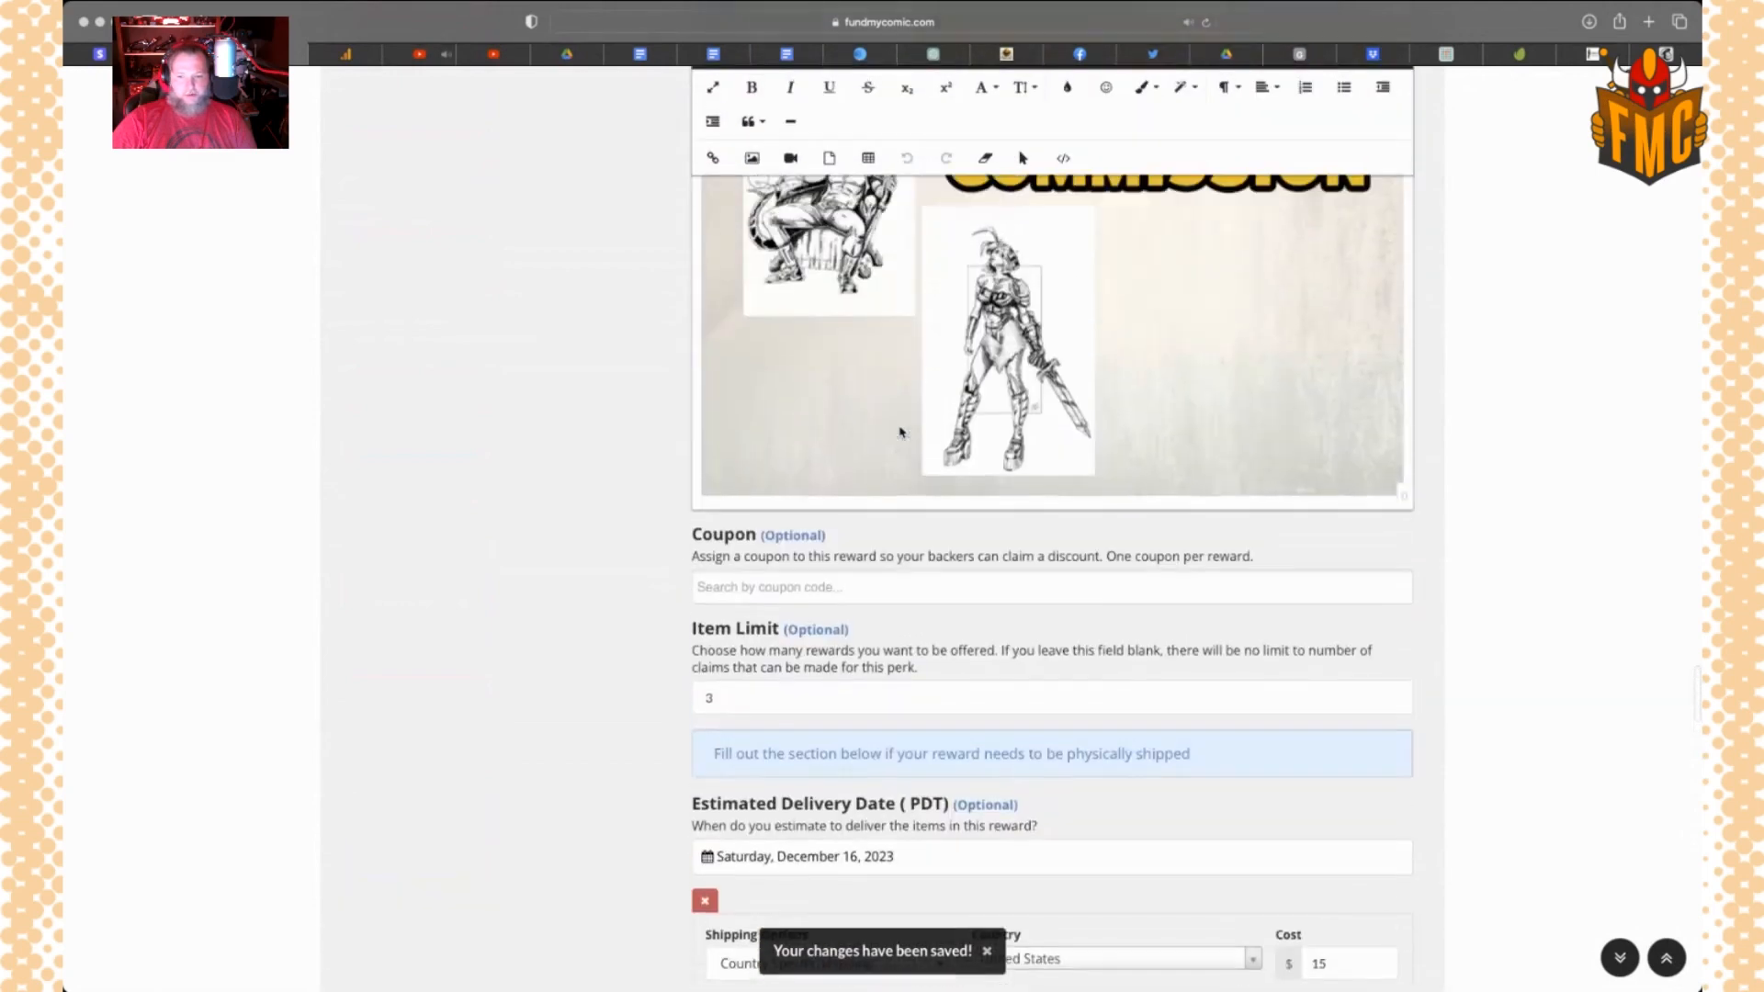
{"action": "scroll", "coordinate": [901, 432], "scroll_direction": "up", "scroll_amount": 10}
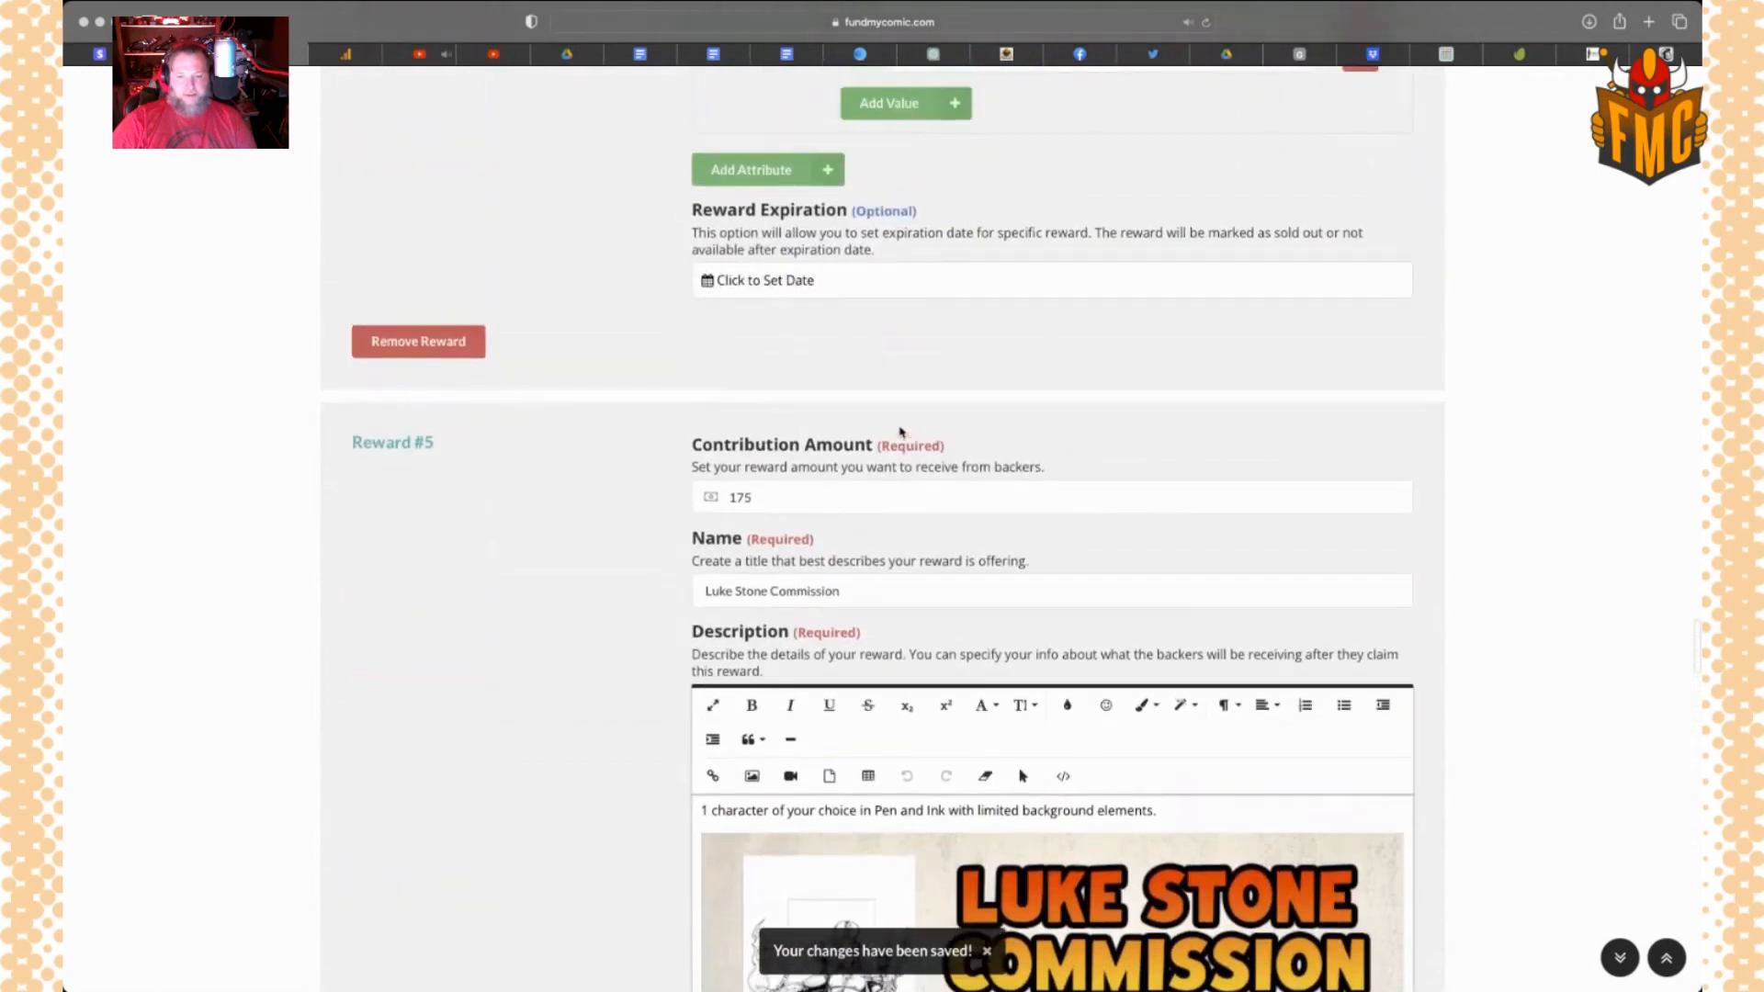
{"action": "scroll", "coordinate": [900, 432], "scroll_direction": "up", "scroll_amount": 12}
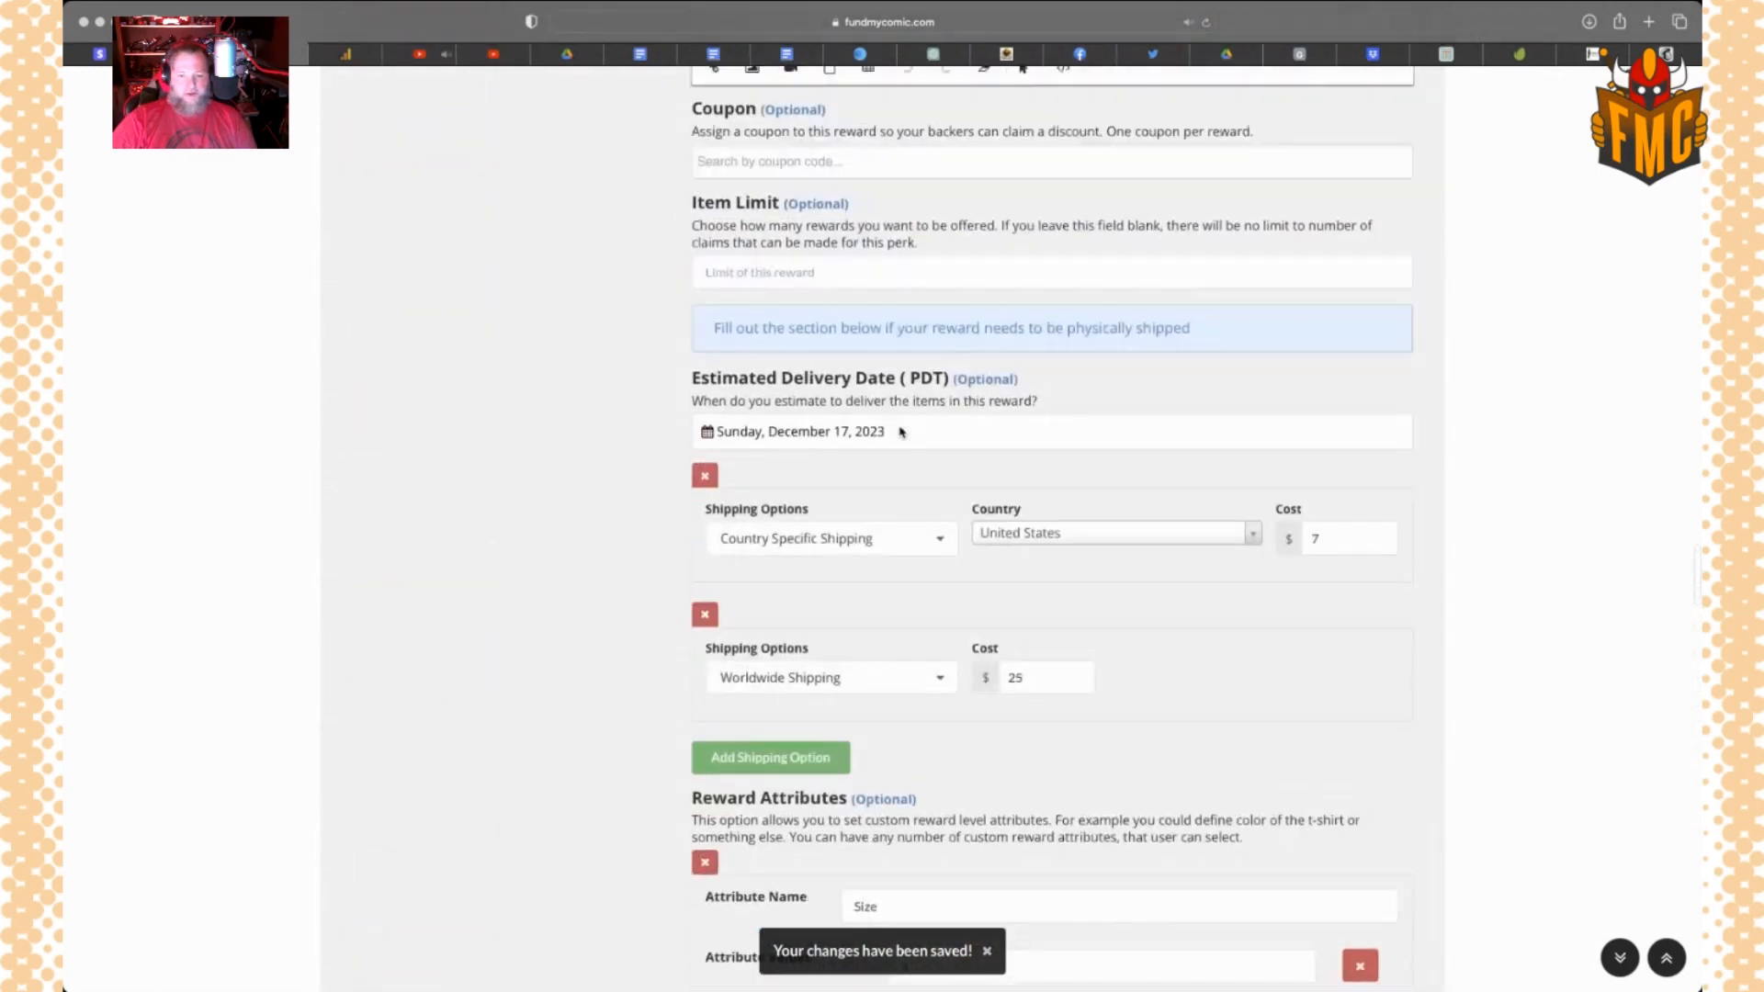
{"action": "scroll", "coordinate": [900, 432], "scroll_direction": "up", "scroll_amount": 10}
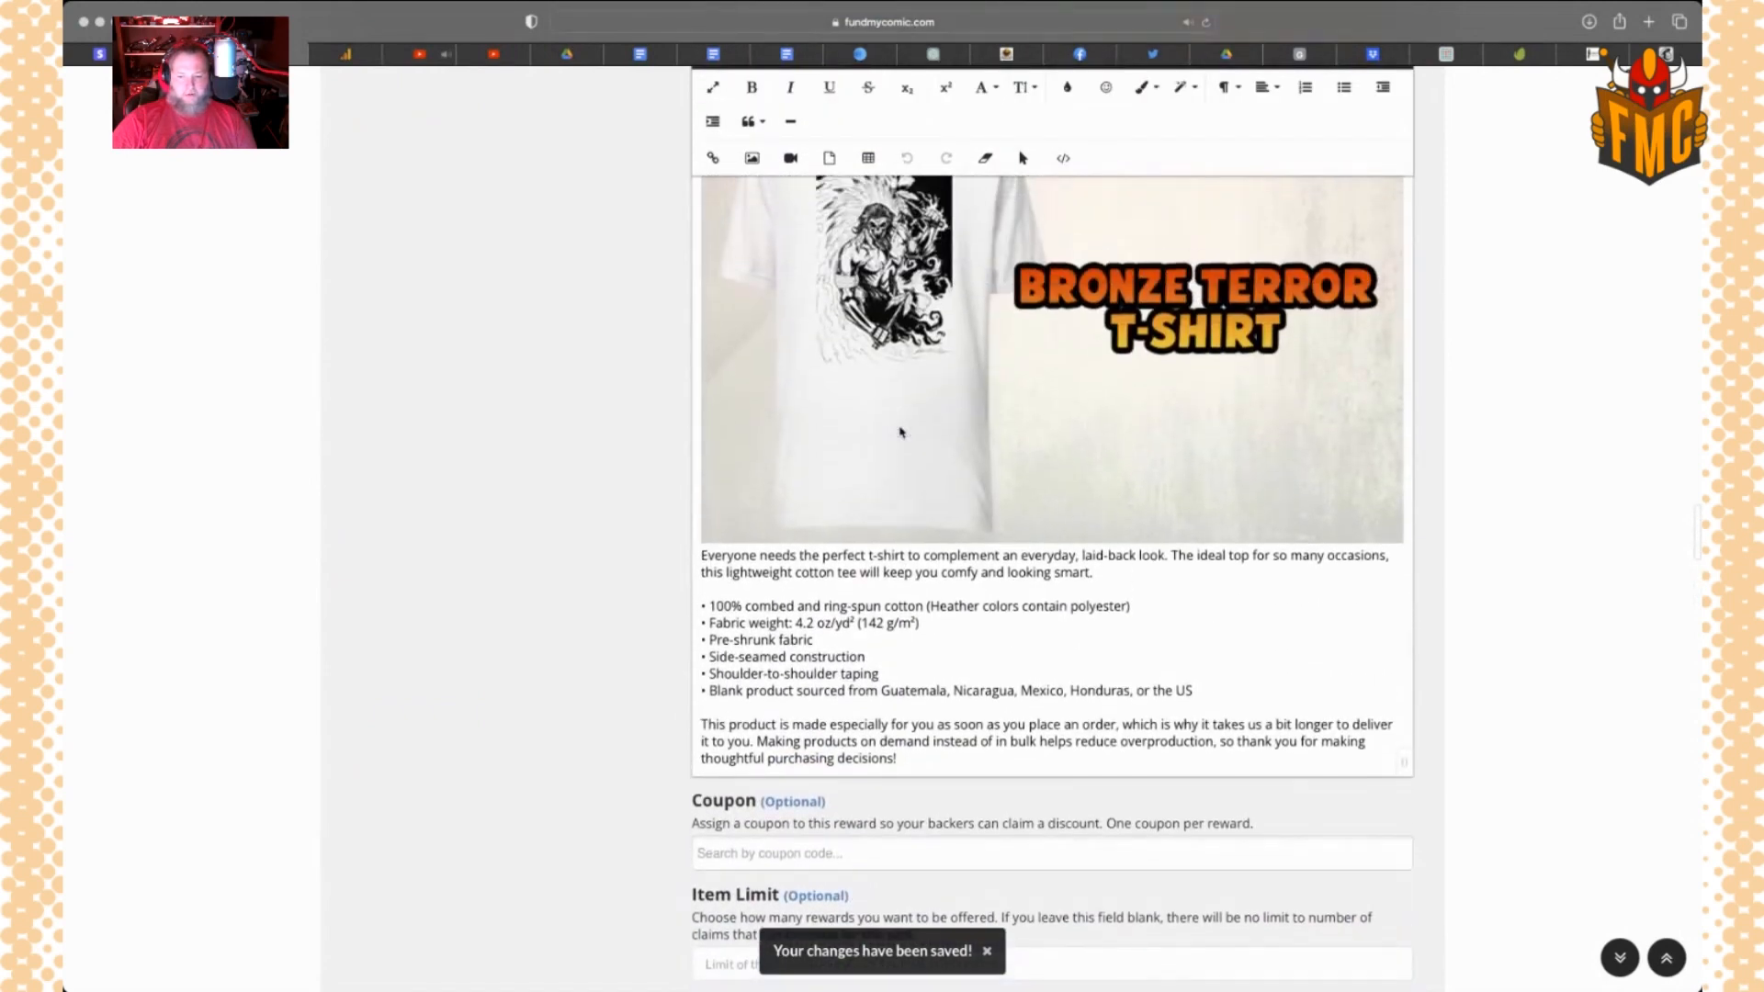
{"action": "scroll", "coordinate": [900, 431], "scroll_direction": "up", "scroll_amount": 10}
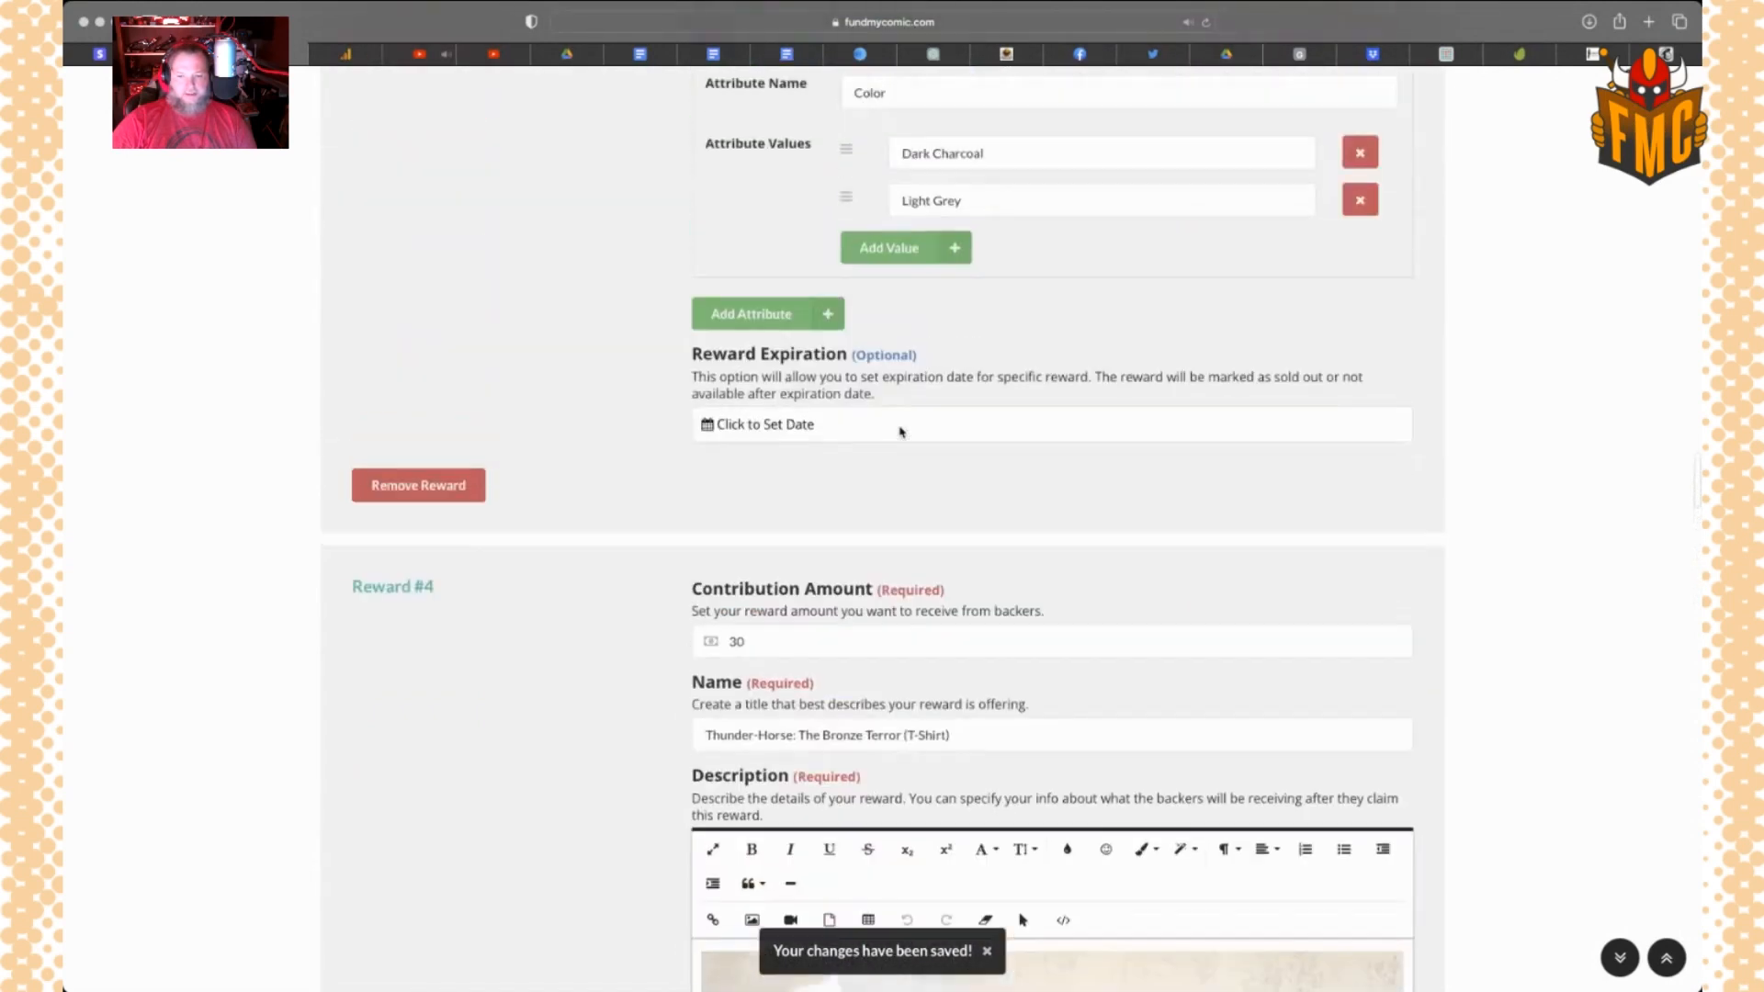
{"action": "scroll", "coordinate": [900, 432], "scroll_direction": "up", "scroll_amount": 10}
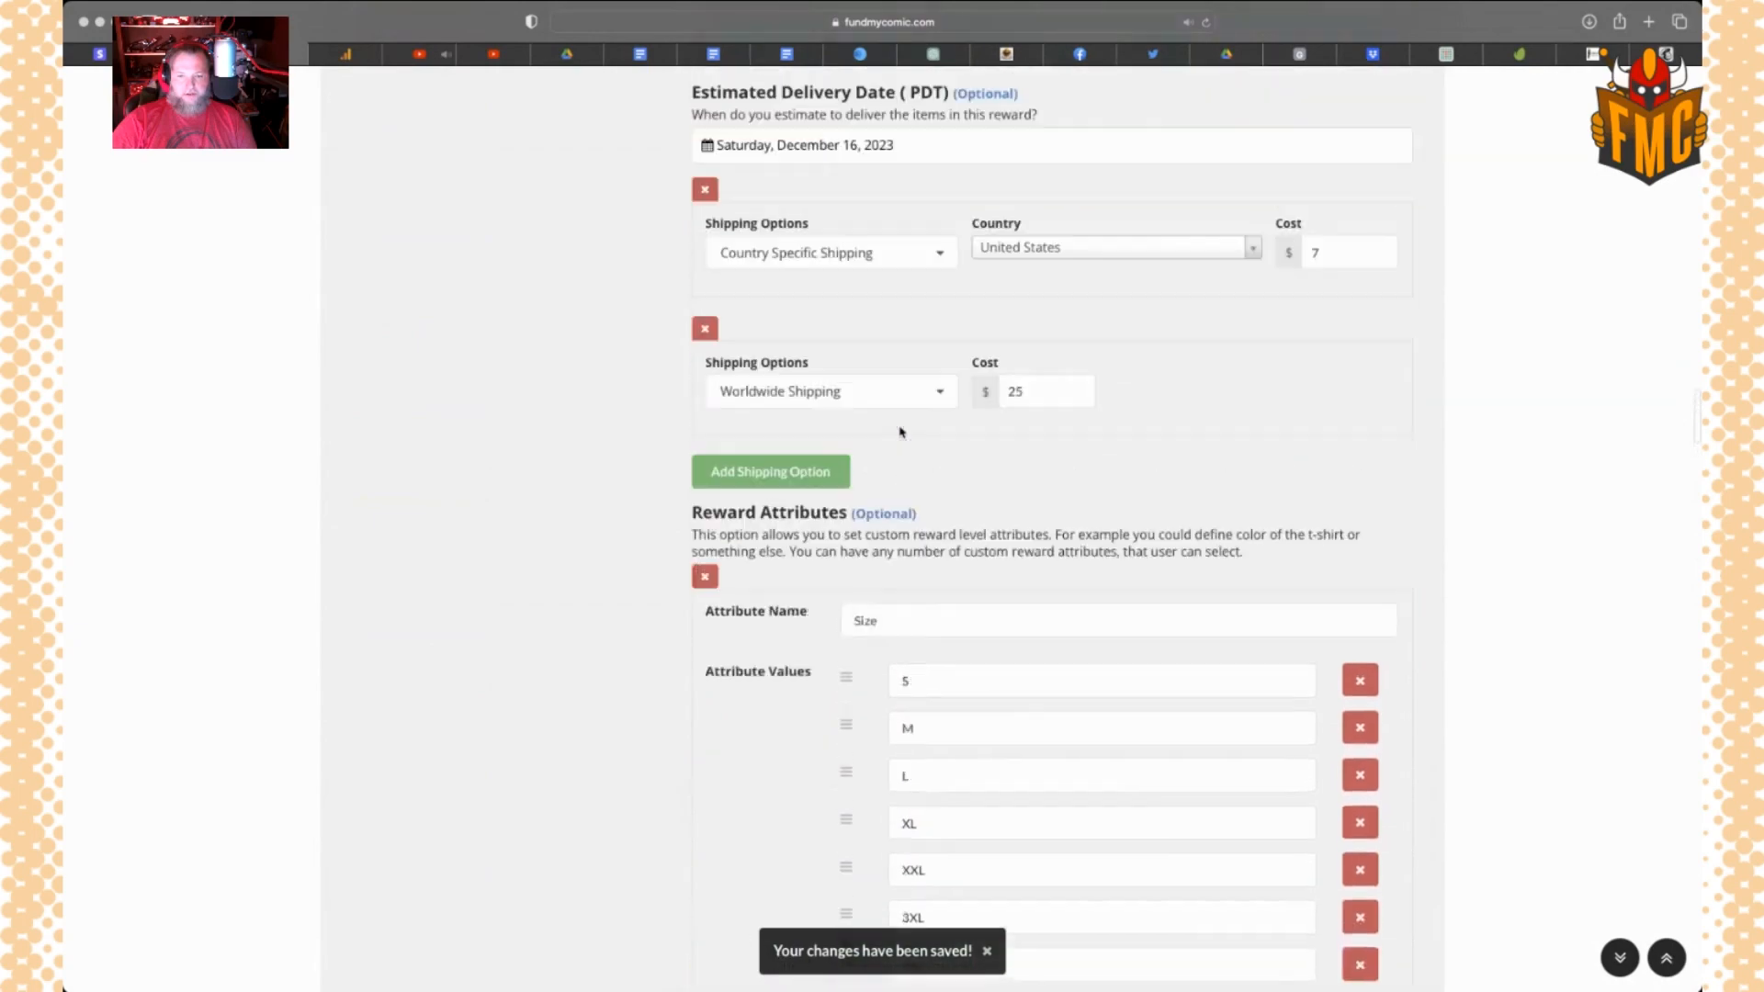
{"action": "scroll", "coordinate": [900, 431], "scroll_direction": "up", "scroll_amount": 10}
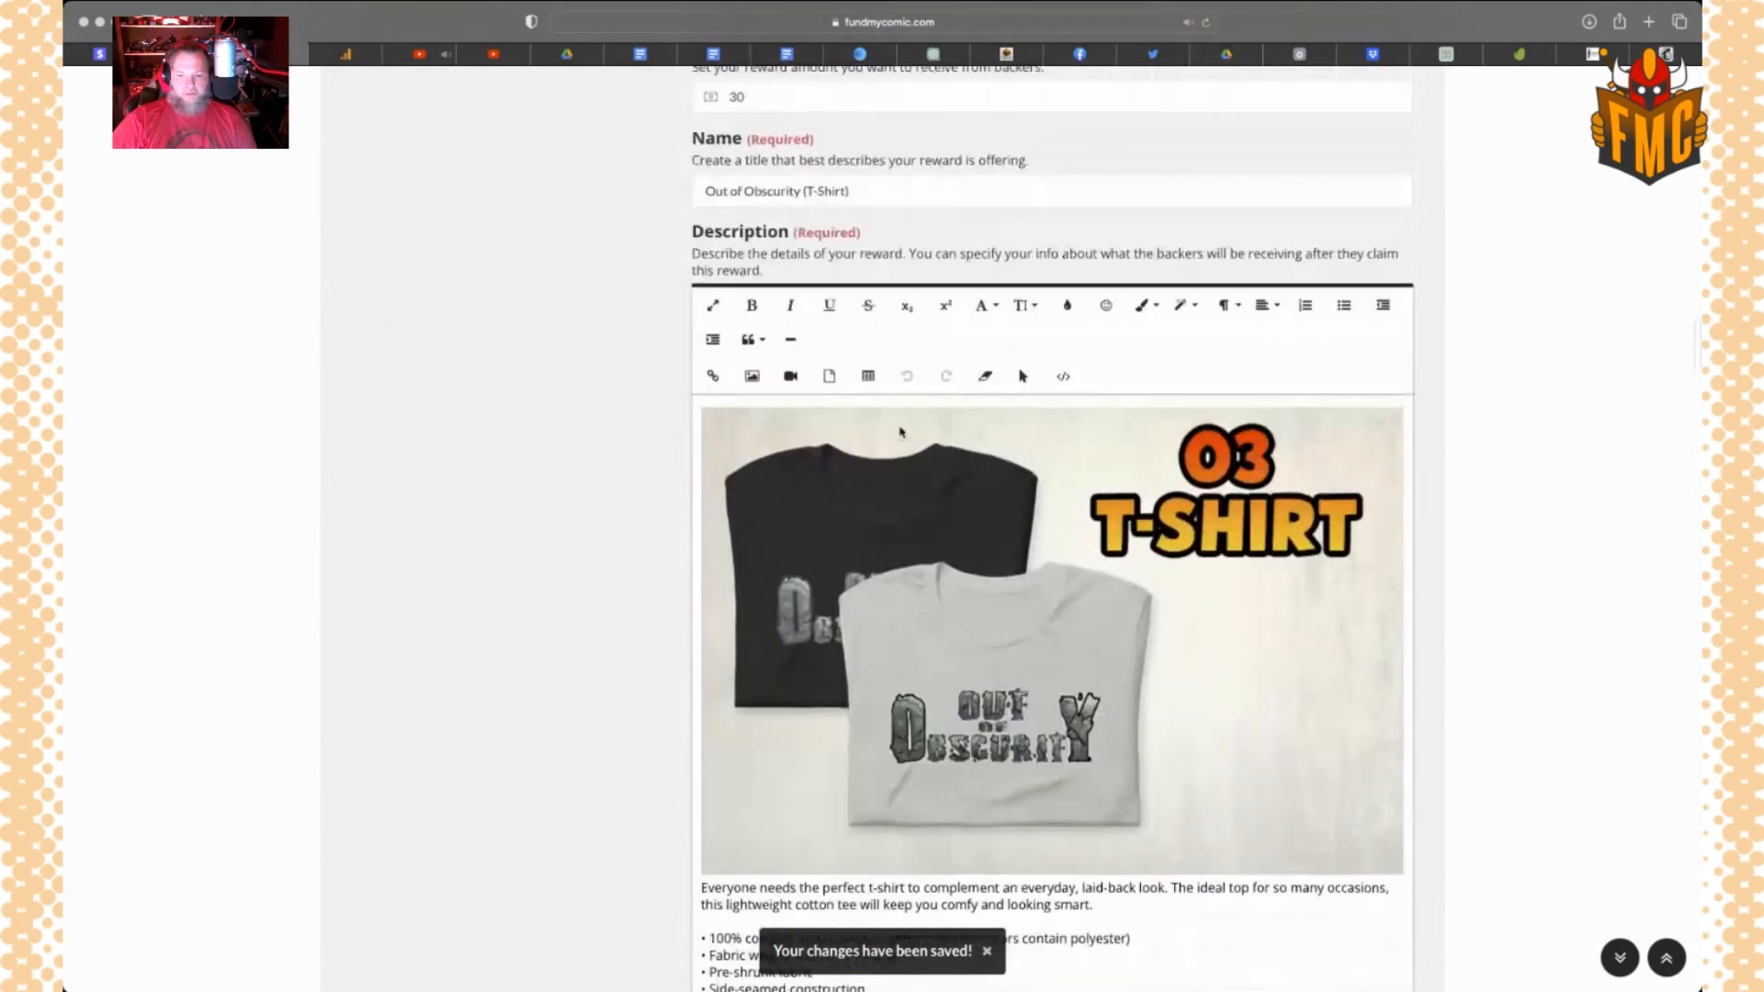
{"action": "scroll", "coordinate": [901, 432], "scroll_direction": "up", "scroll_amount": 10}
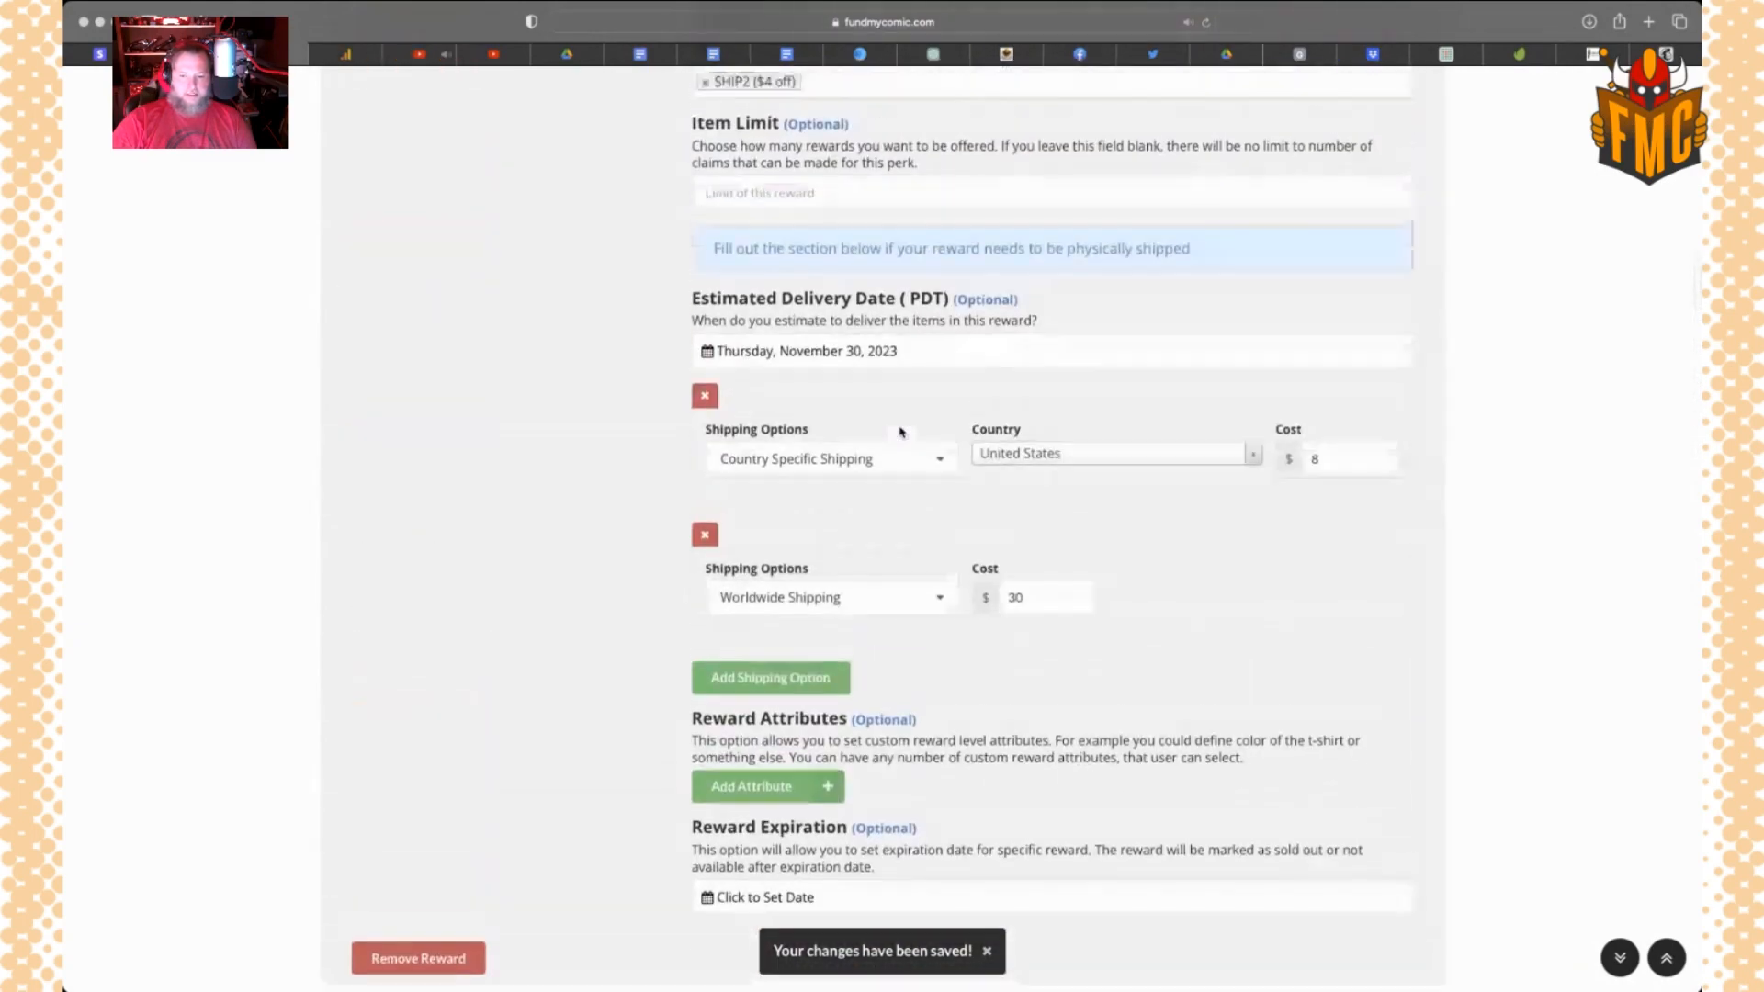
{"action": "scroll", "coordinate": [900, 432], "scroll_direction": "up", "scroll_amount": 10}
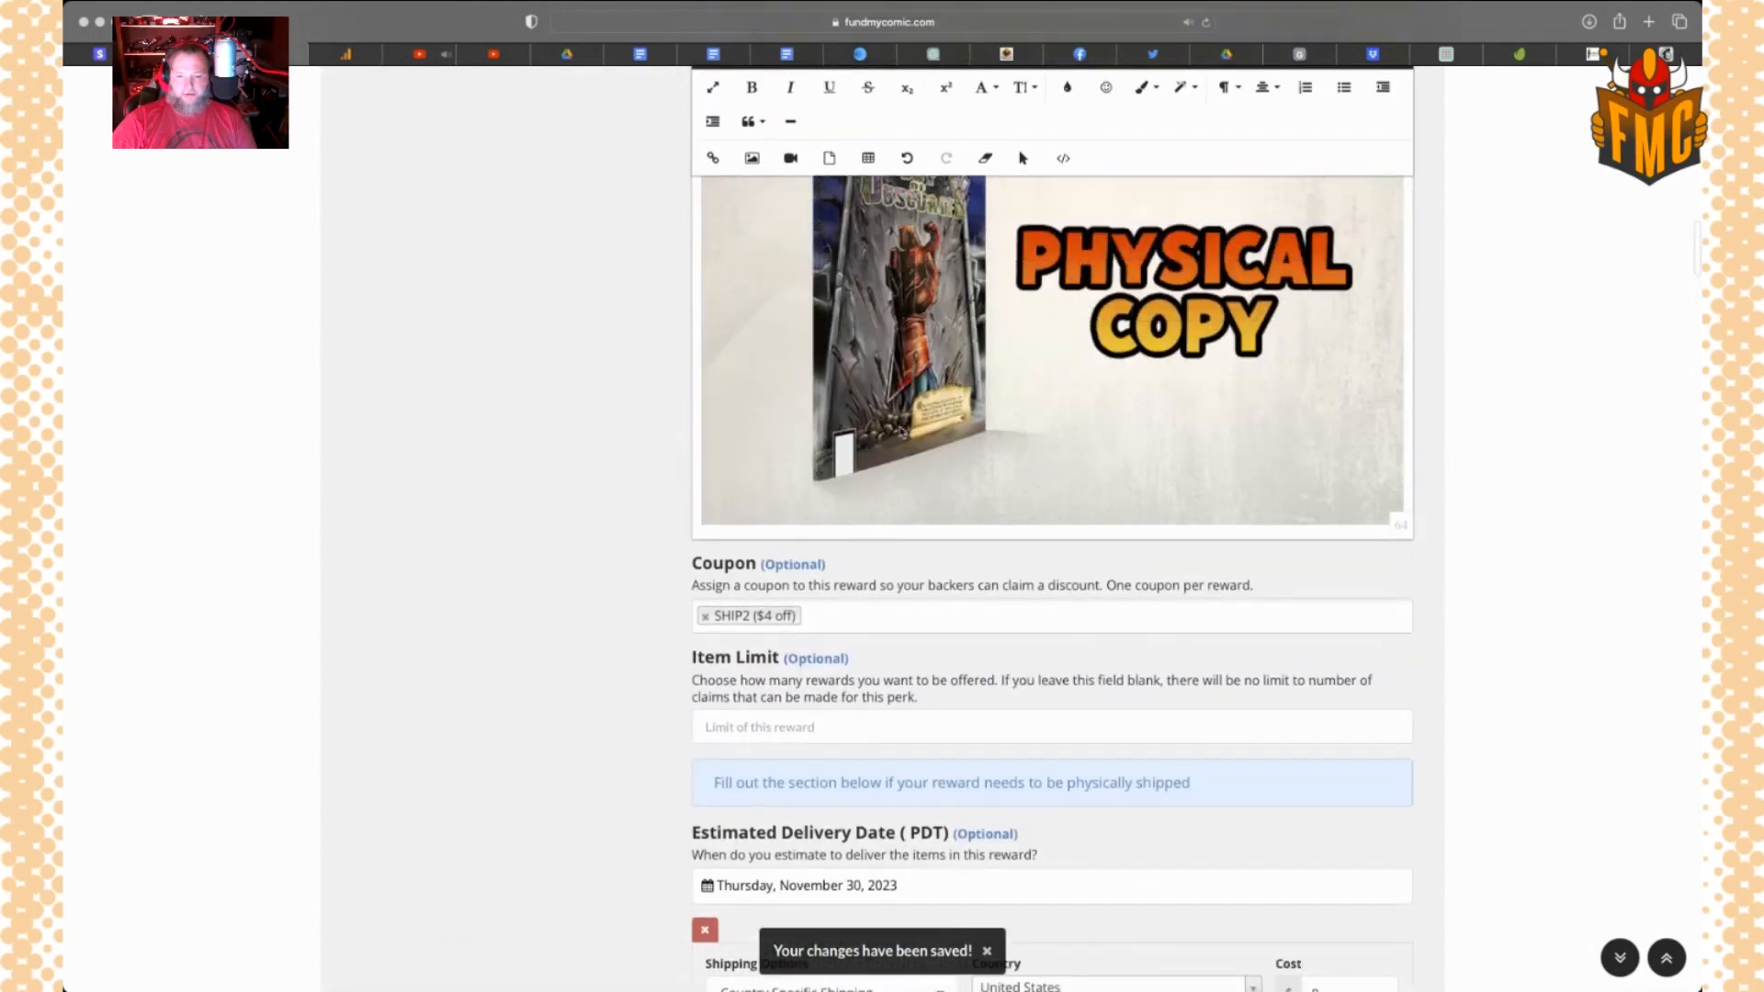
{"action": "scroll", "coordinate": [901, 432], "scroll_direction": "up", "scroll_amount": 6}
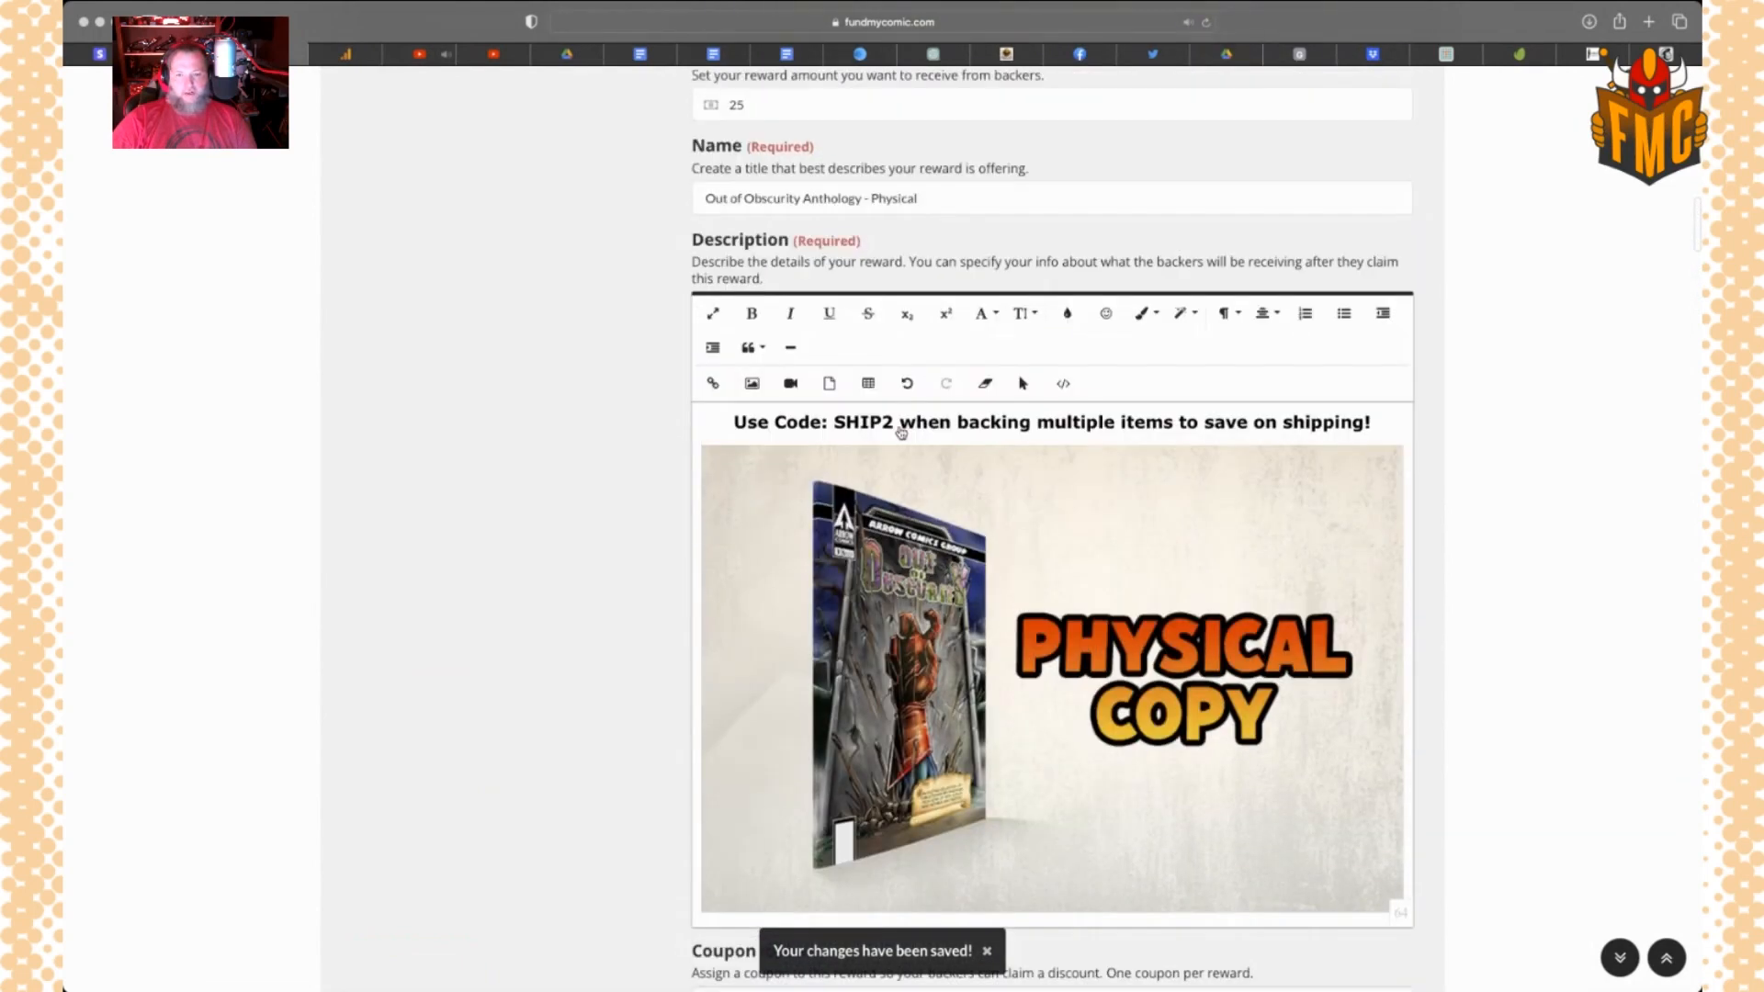
{"action": "scroll", "coordinate": [901, 432], "scroll_direction": "up", "scroll_amount": 10}
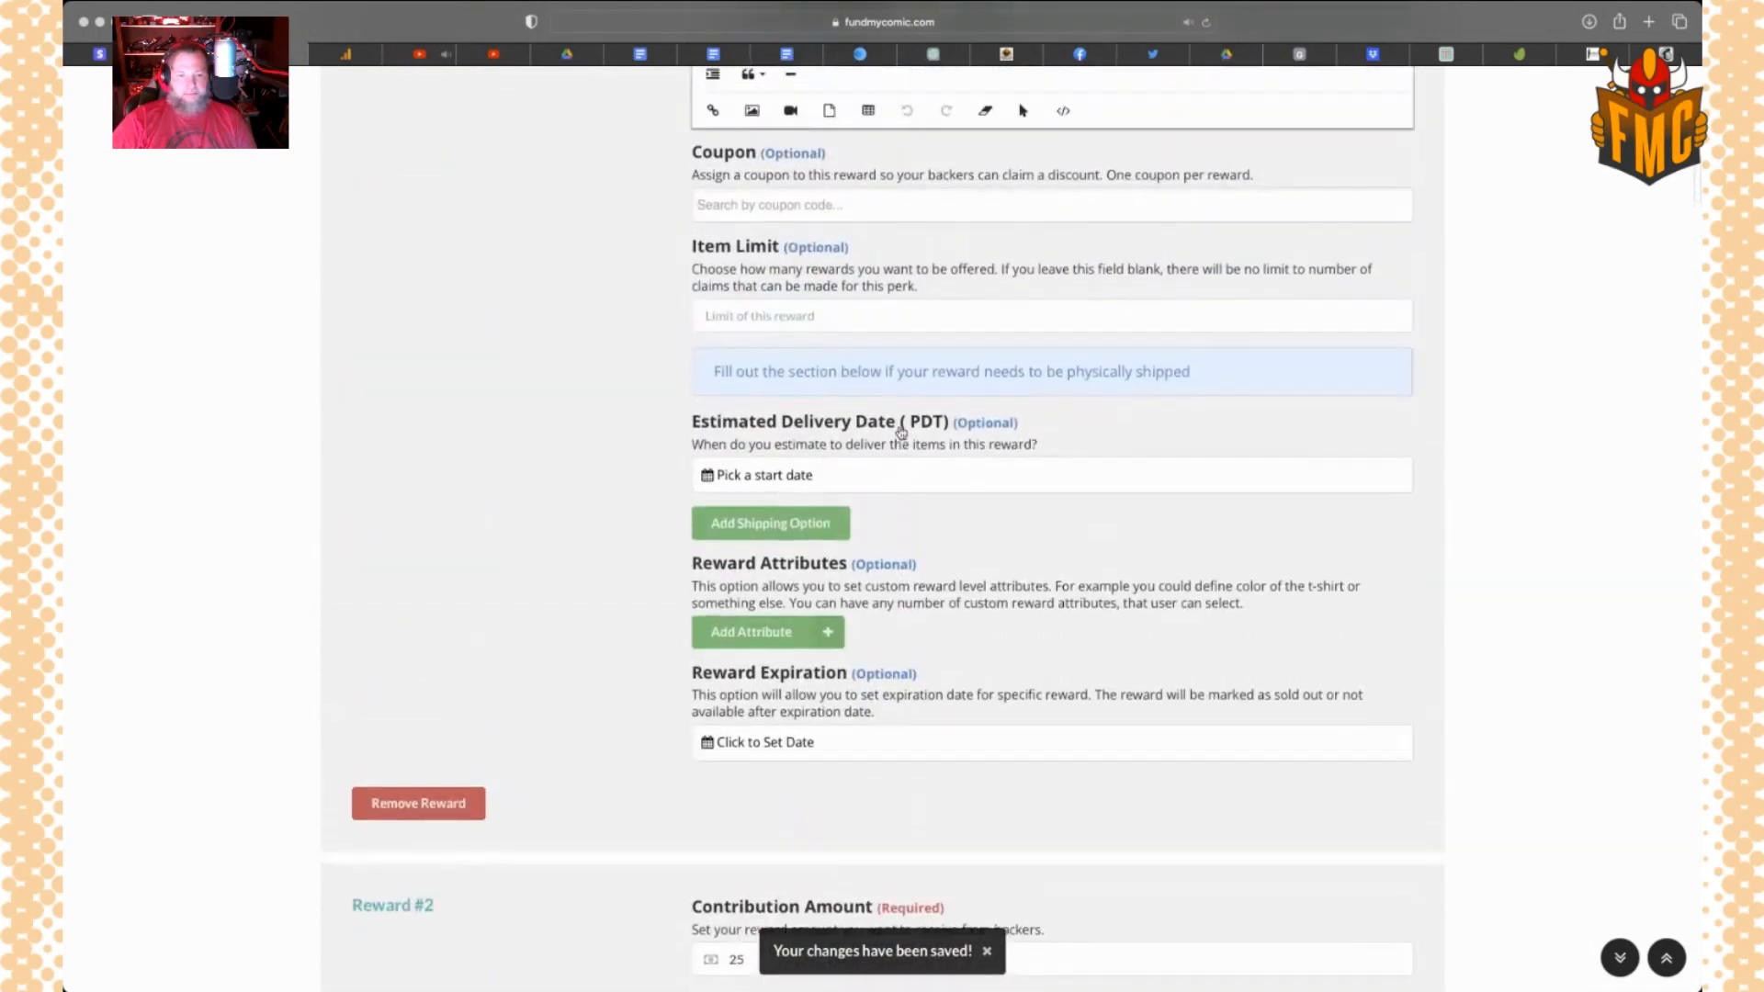
{"action": "scroll", "coordinate": [901, 432], "scroll_direction": "up", "scroll_amount": 12}
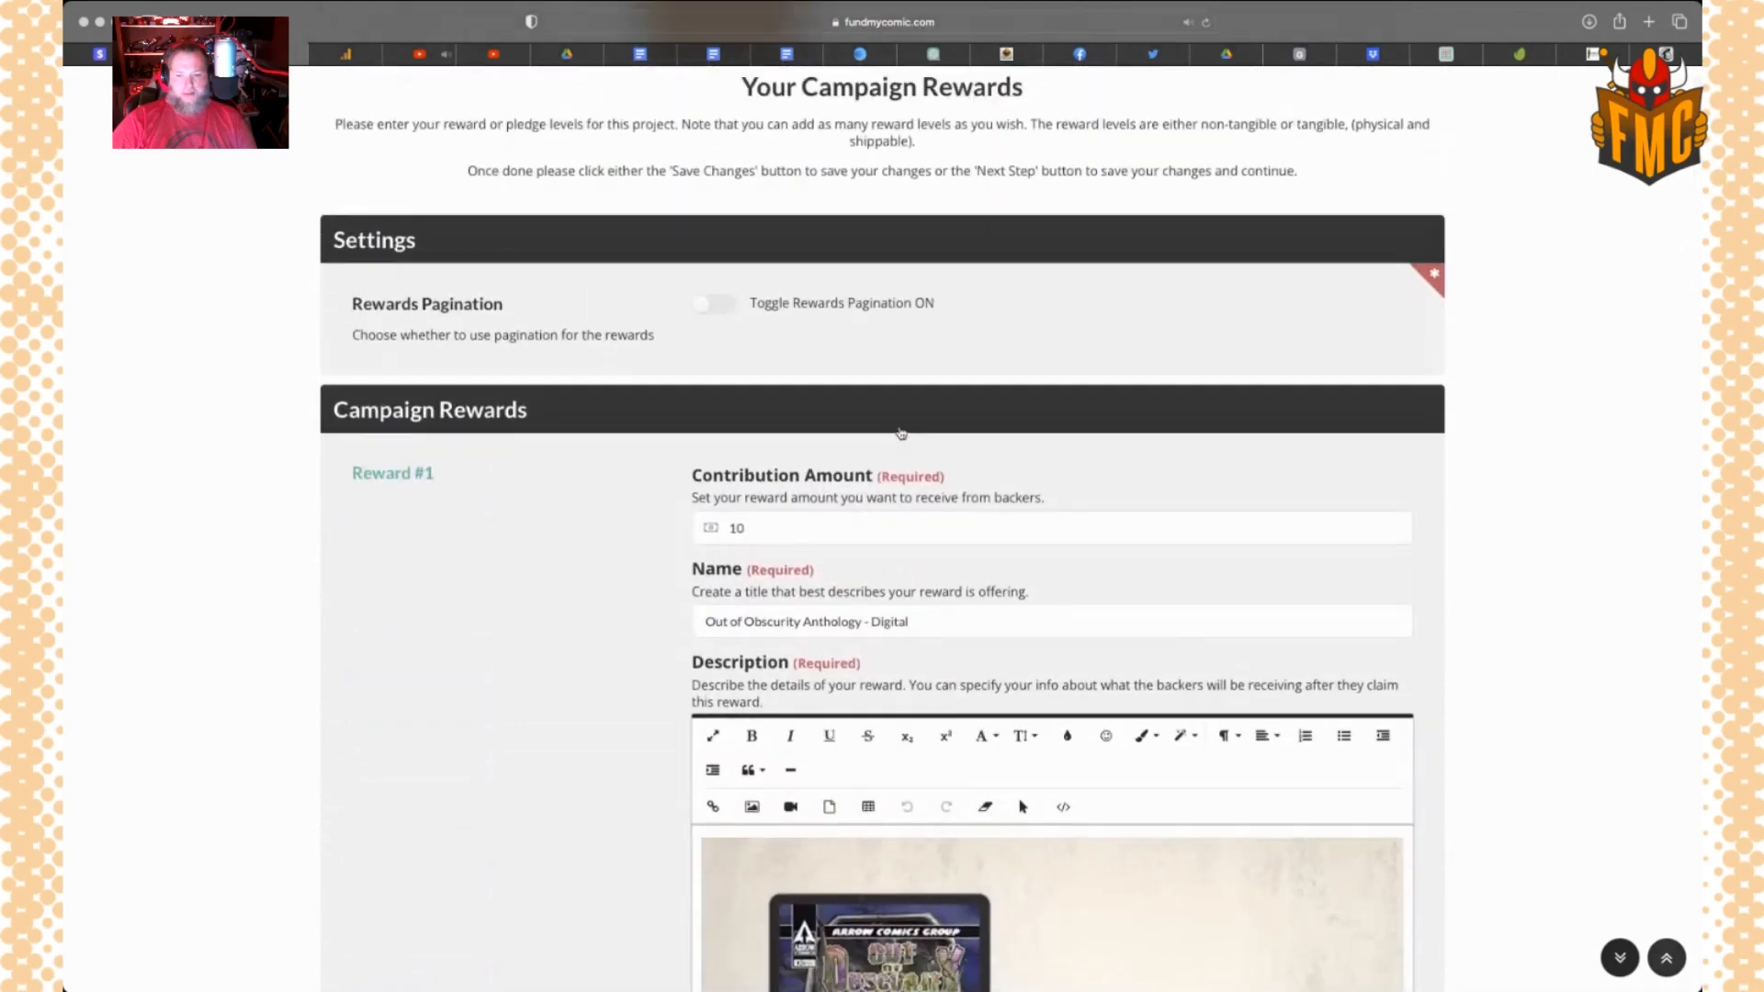
{"action": "scroll", "coordinate": [900, 432], "scroll_direction": "up", "scroll_amount": 3}
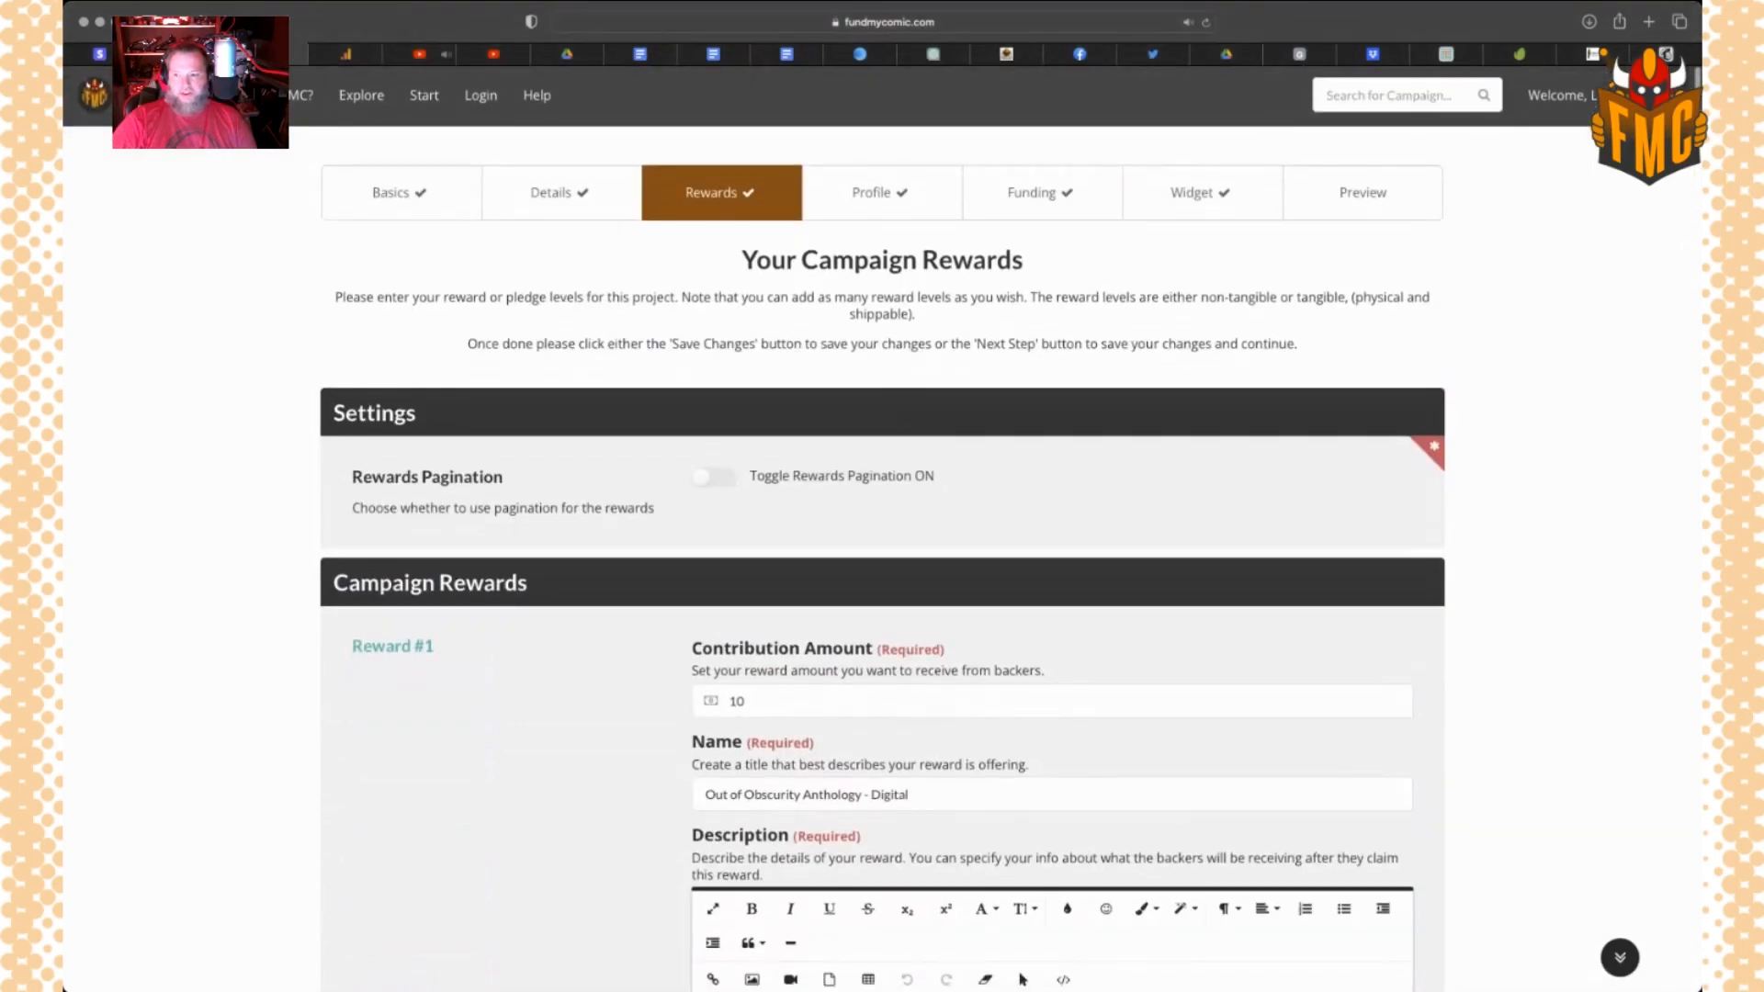
Open the site's coupon list in the Administrator Dashboard
{"action": "left_click", "coordinate": [1562, 95]}
{"action": "left_click", "coordinate": [1604, 179]}
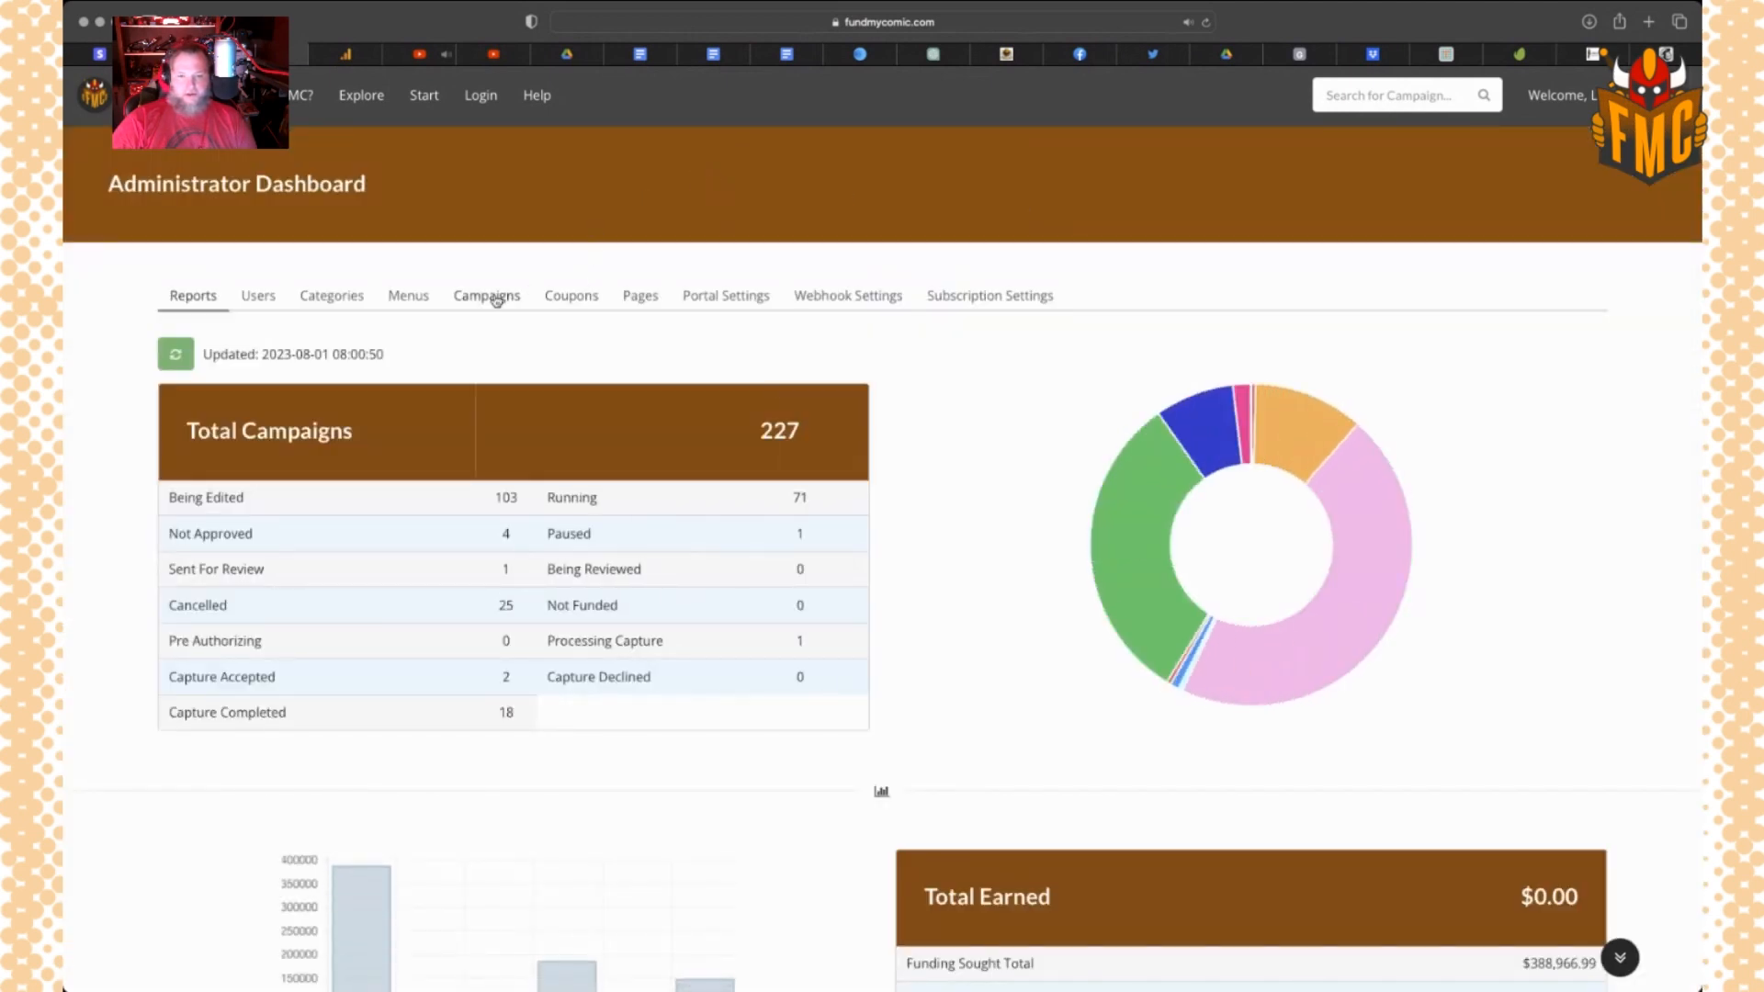
{"action": "left_click", "coordinate": [571, 299]}
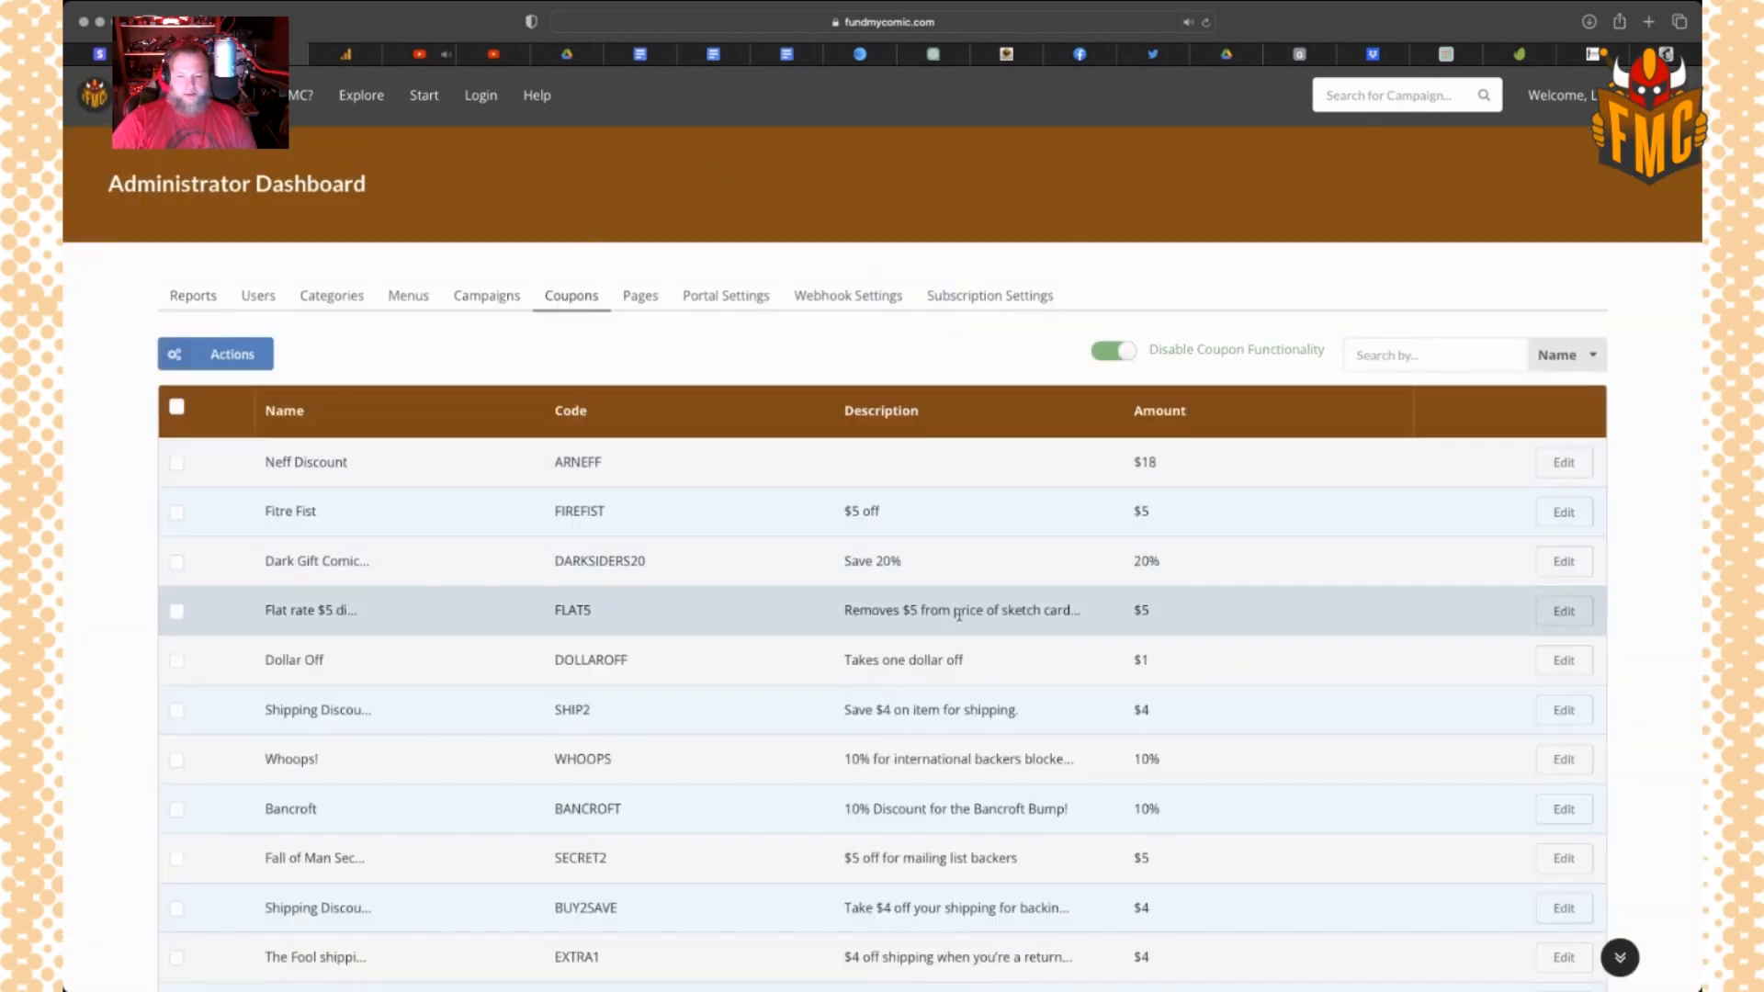
Look through the existing coupons, examining their codes, descriptions and discount amounts
{"action": "scroll", "coordinate": [959, 614], "scroll_direction": "down", "scroll_amount": 2}
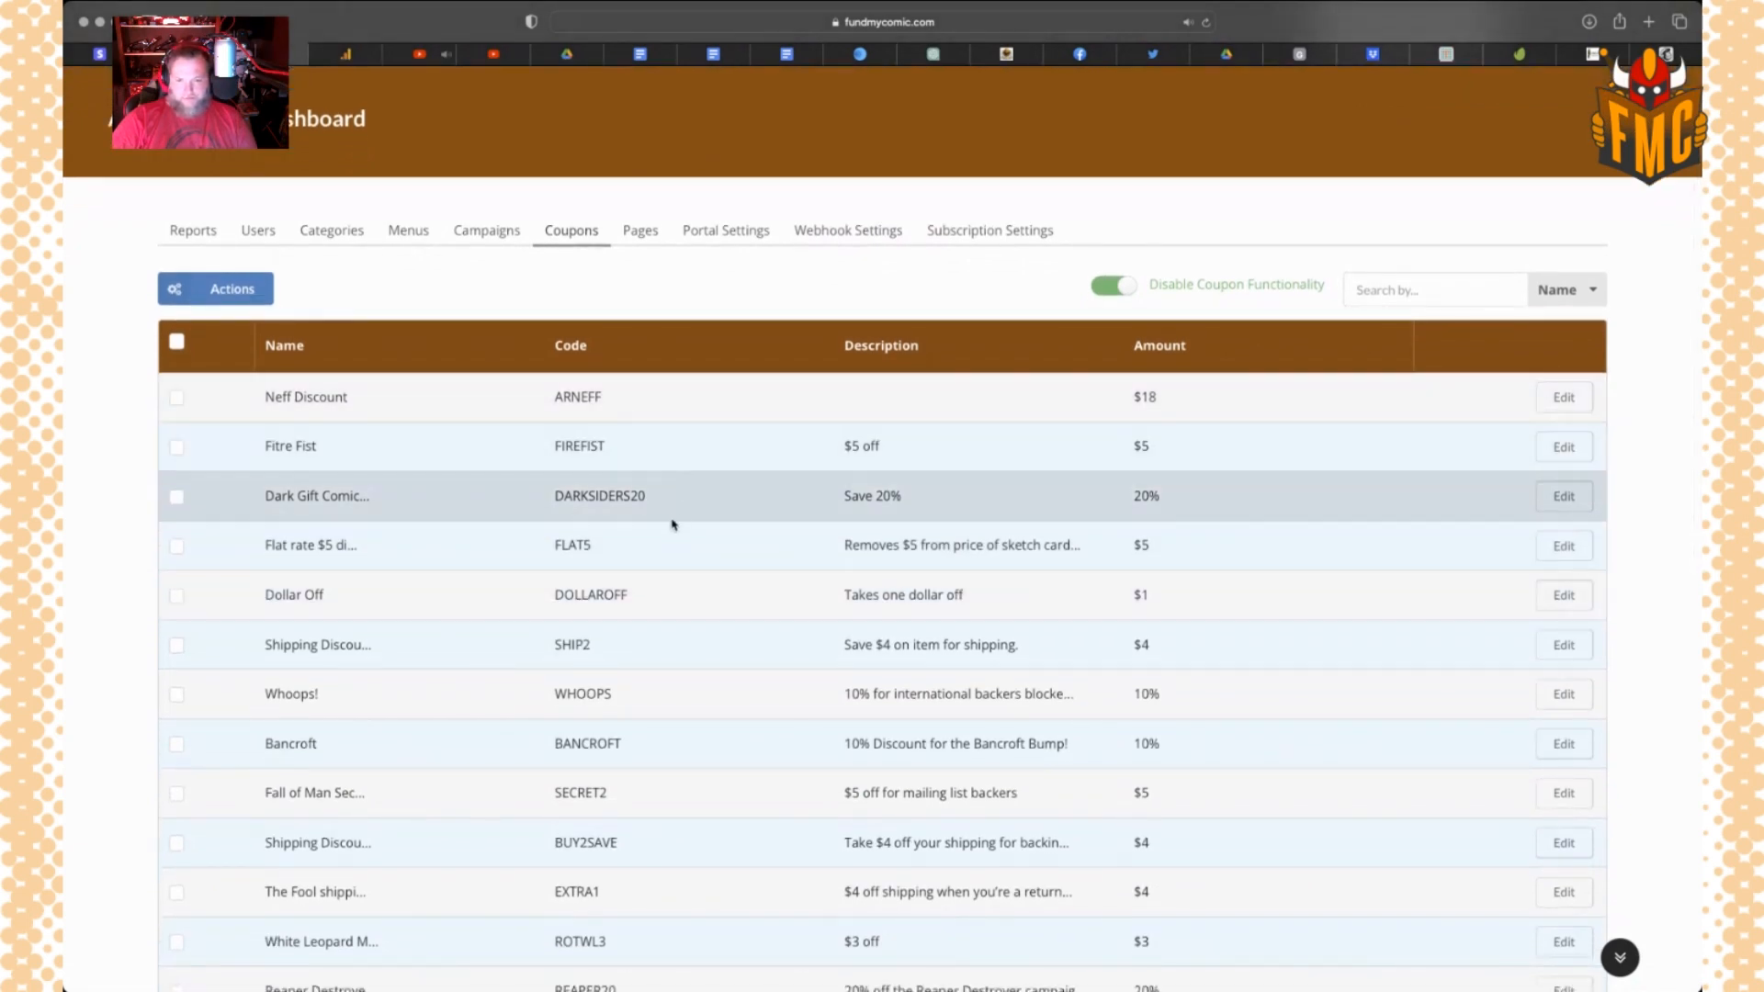
{"action": "scroll", "coordinate": [673, 524], "scroll_direction": "down", "scroll_amount": 1}
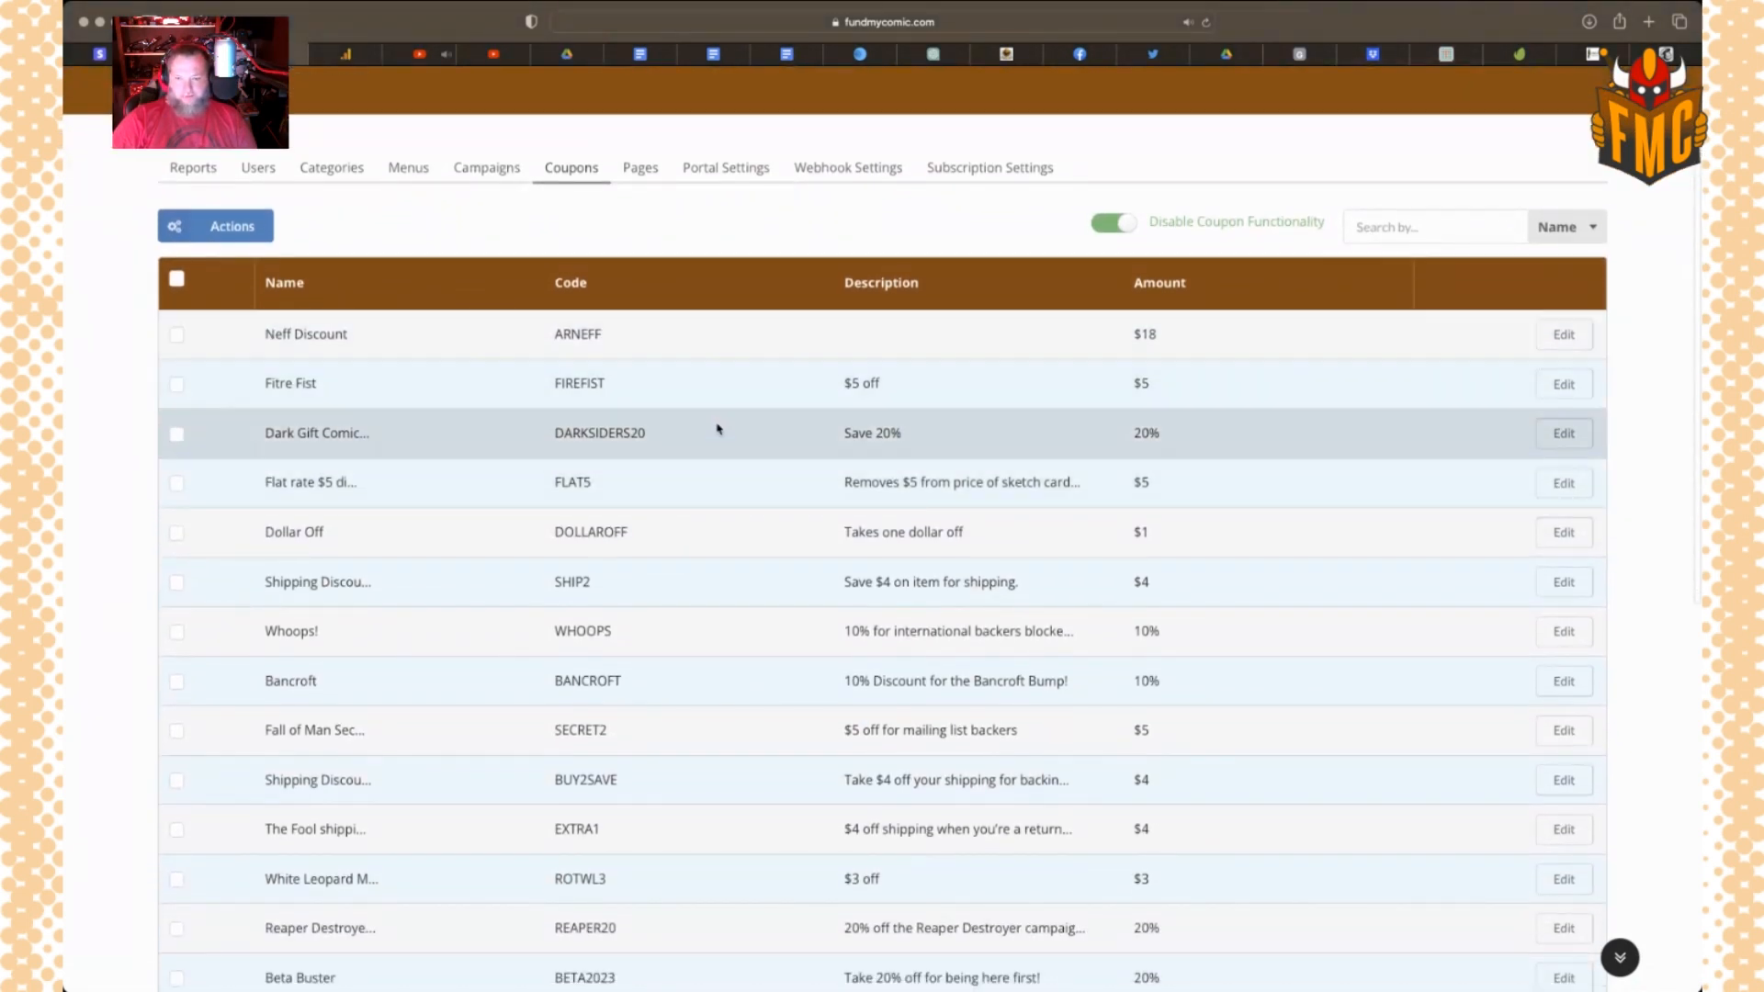
{"action": "scroll", "coordinate": [714, 487], "scroll_direction": "down", "scroll_amount": 1}
{"action": "scroll", "coordinate": [698, 606], "scroll_direction": "down", "scroll_amount": 1}
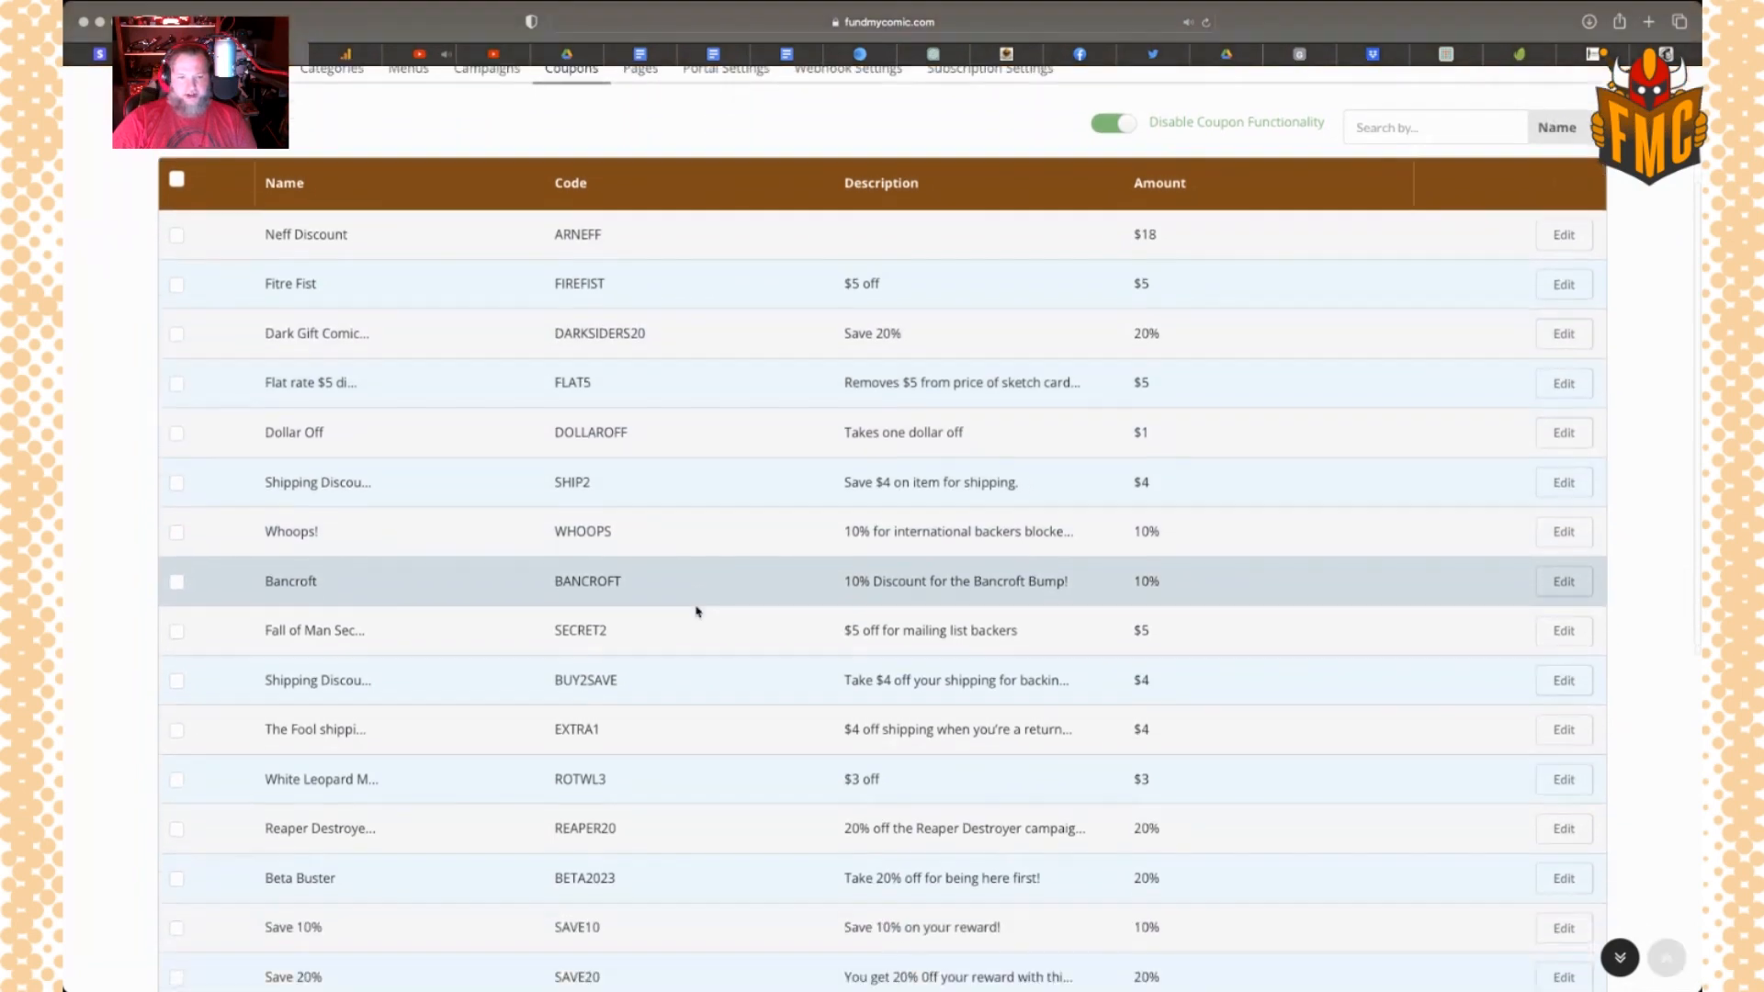
{"action": "scroll", "coordinate": [698, 611], "scroll_direction": "down", "scroll_amount": 1}
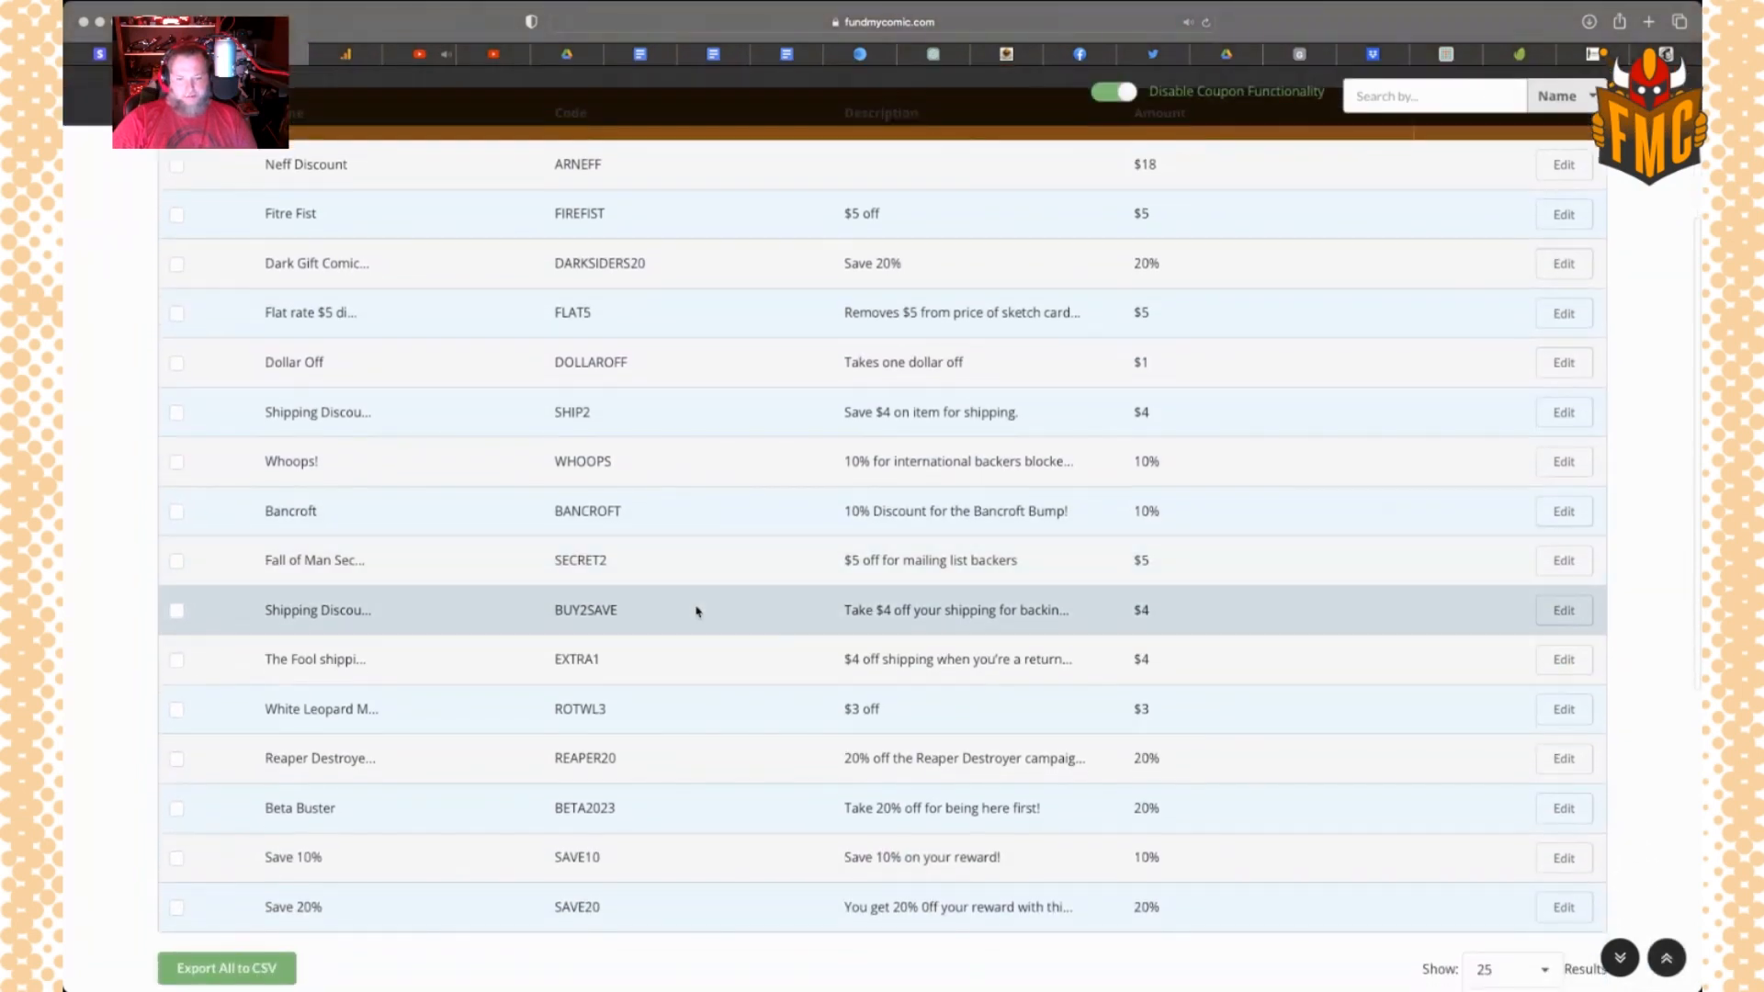
{"action": "scroll", "coordinate": [725, 697], "scroll_direction": "down", "scroll_amount": 1}
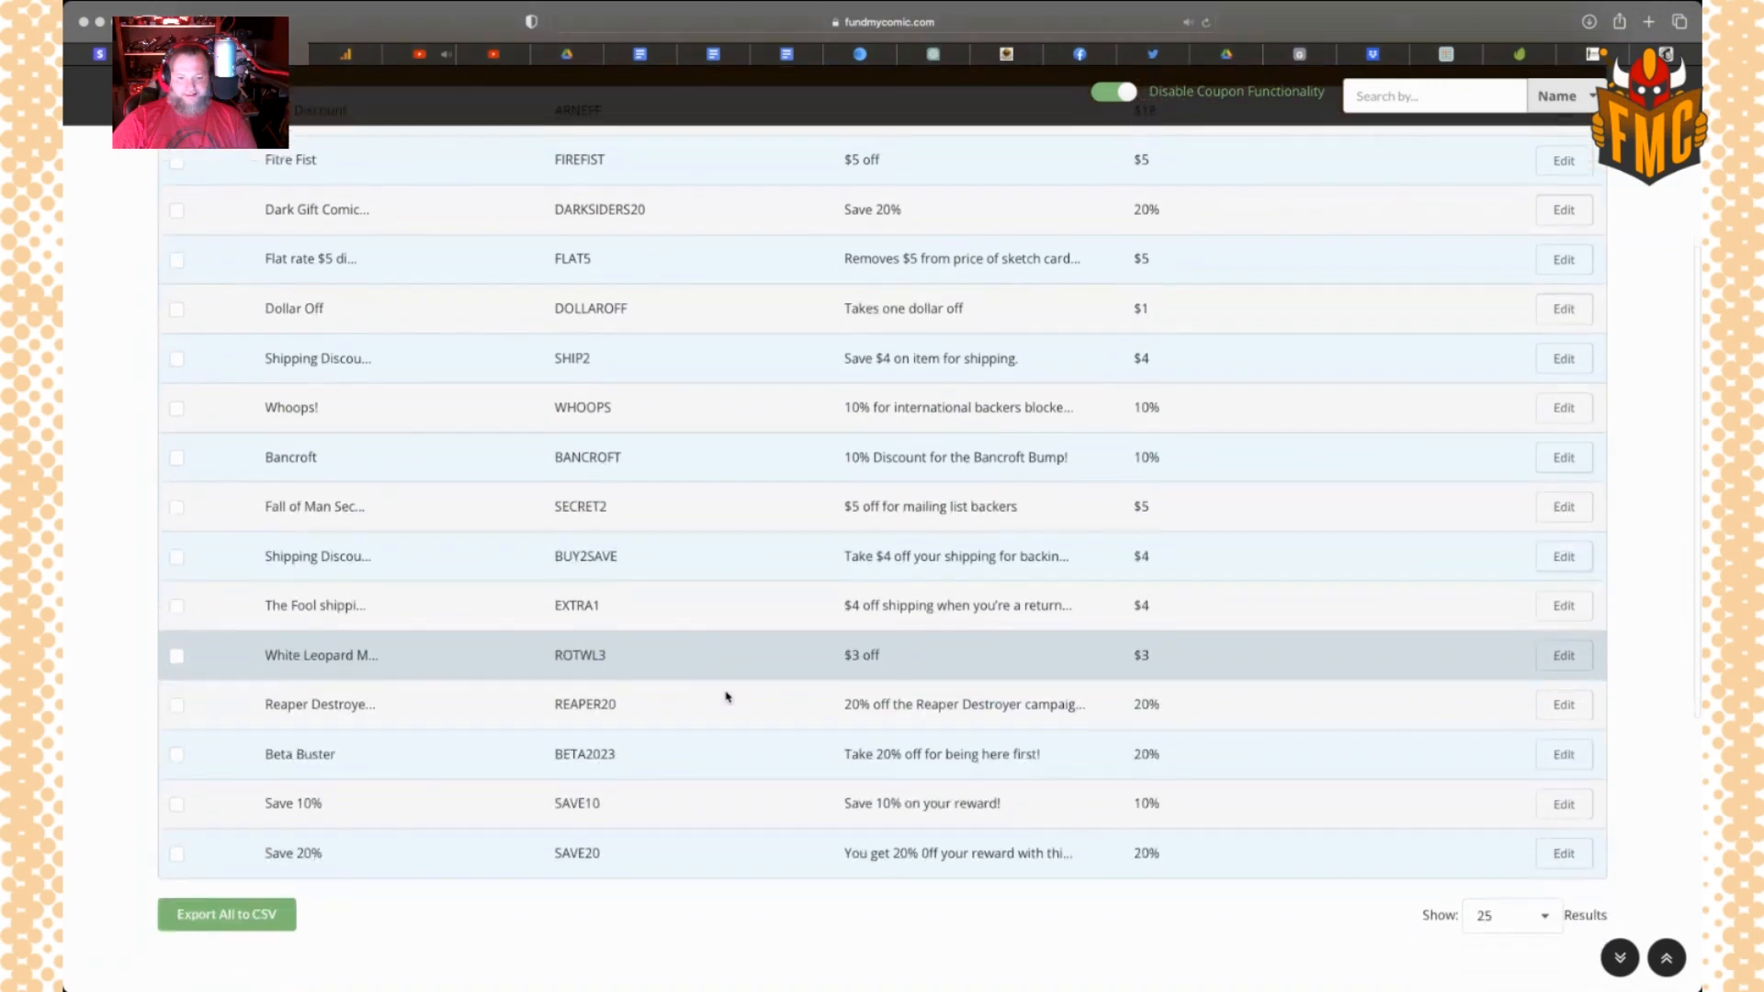
{"action": "scroll", "coordinate": [726, 697], "scroll_direction": "down", "scroll_amount": 1}
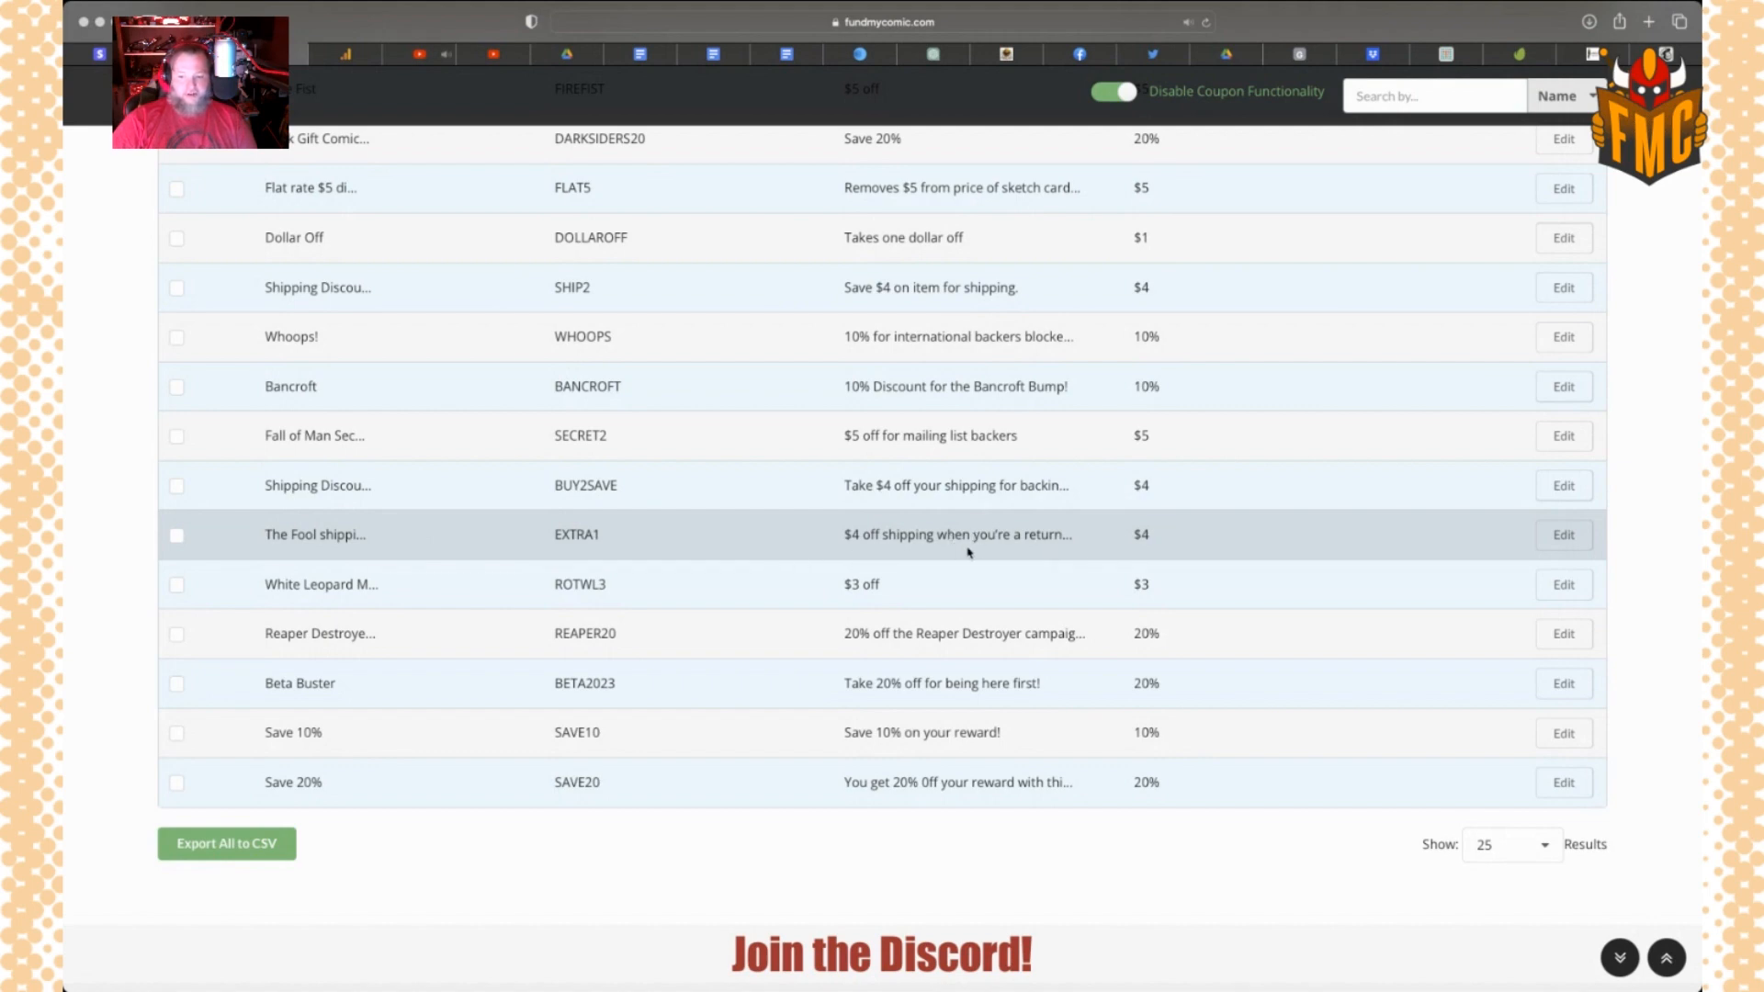
{"action": "scroll", "coordinate": [674, 712], "scroll_direction": "down", "scroll_amount": 1}
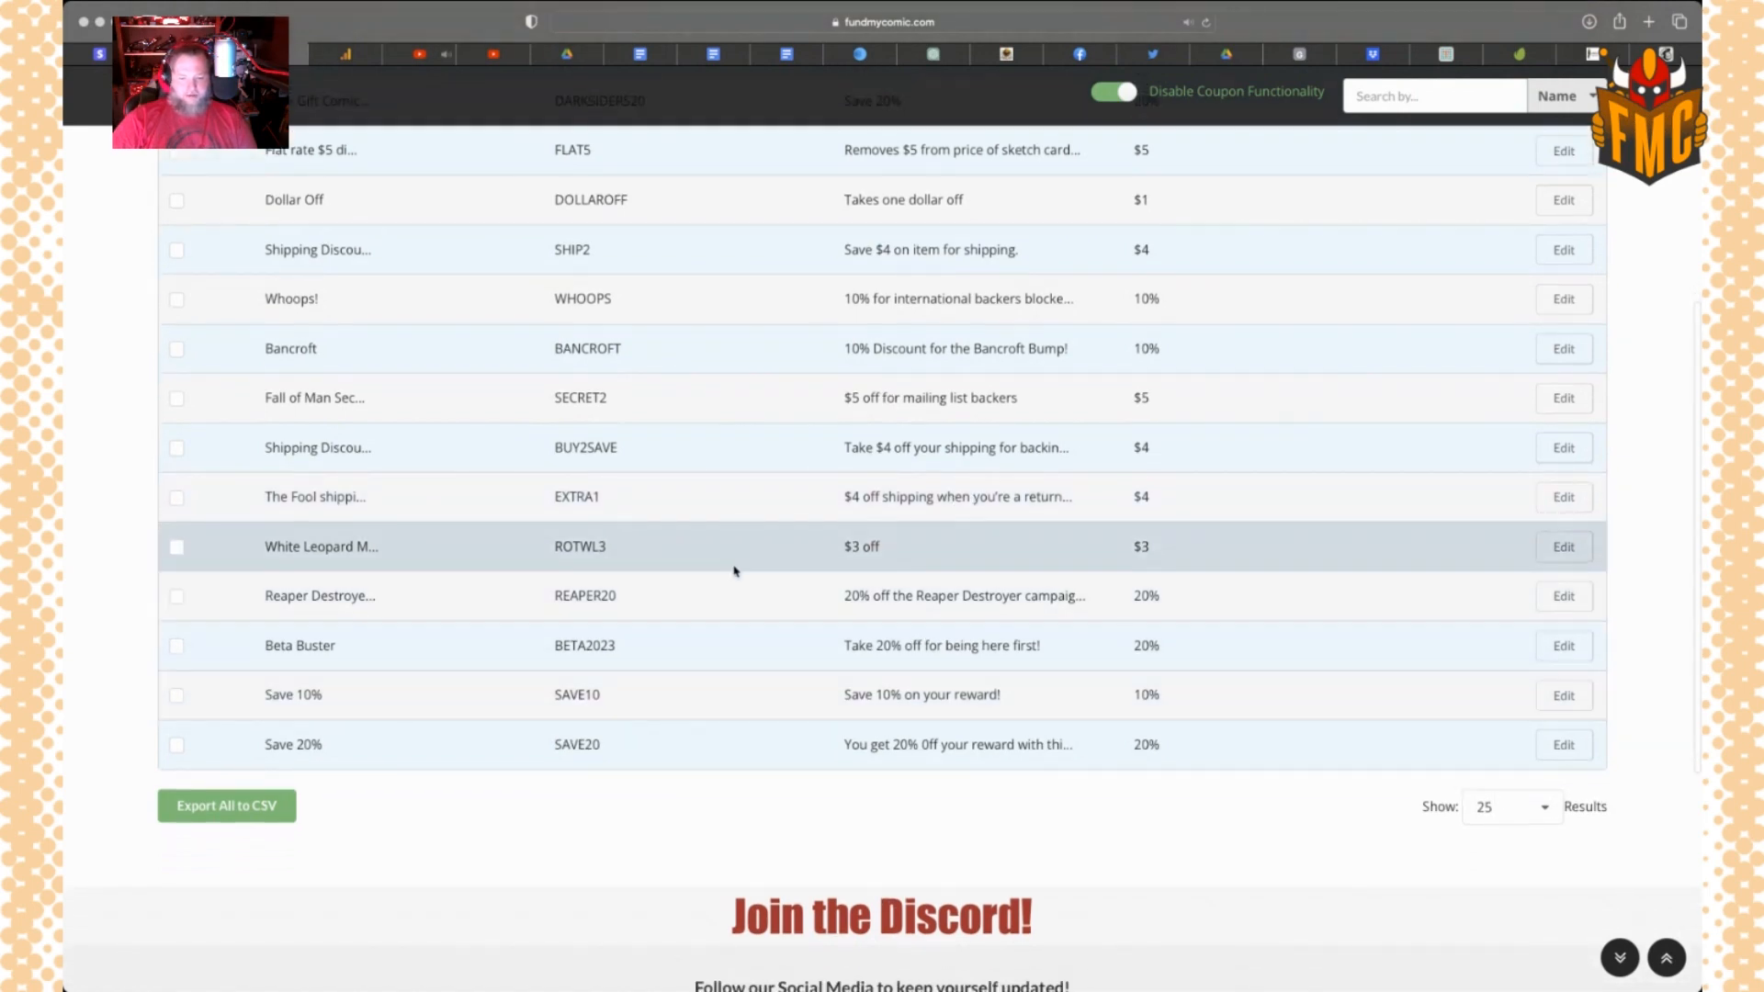
{"action": "scroll", "coordinate": [737, 767], "scroll_direction": "up", "scroll_amount": 3}
{"action": "scroll", "coordinate": [737, 762], "scroll_direction": "up", "scroll_amount": 5}
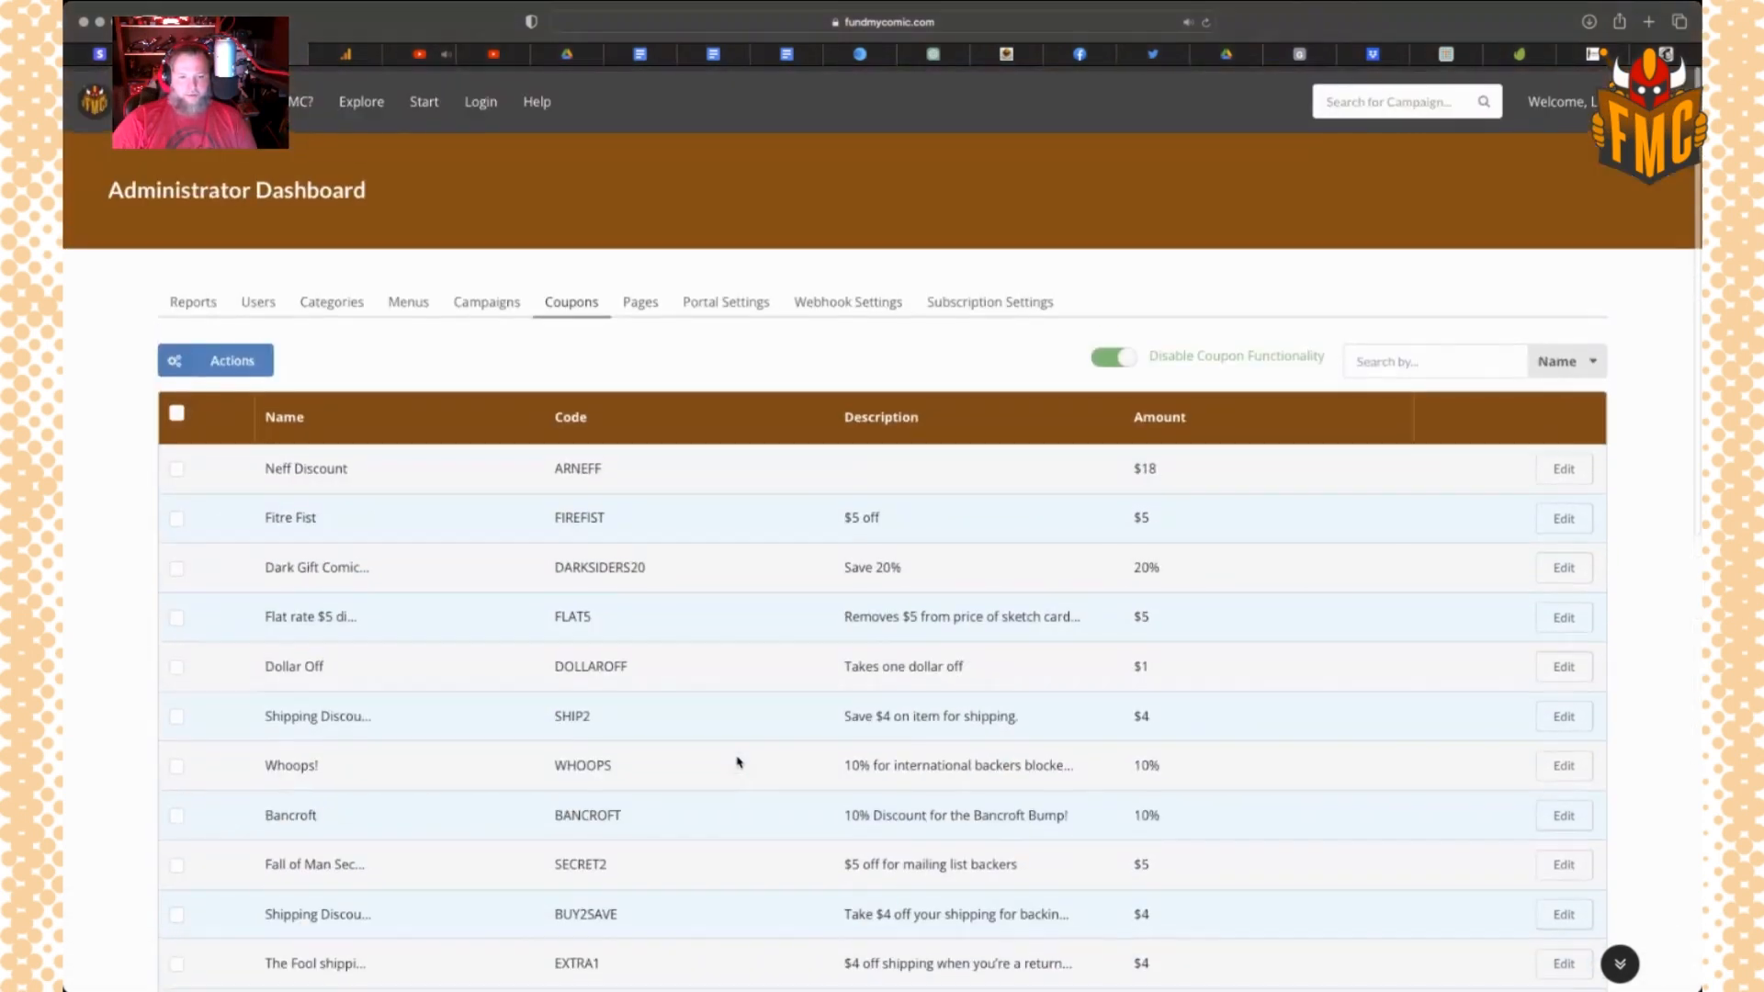
Start a new coupon with the name "Addon Code" and the code ADDON
{"action": "left_click", "coordinate": [220, 366]}
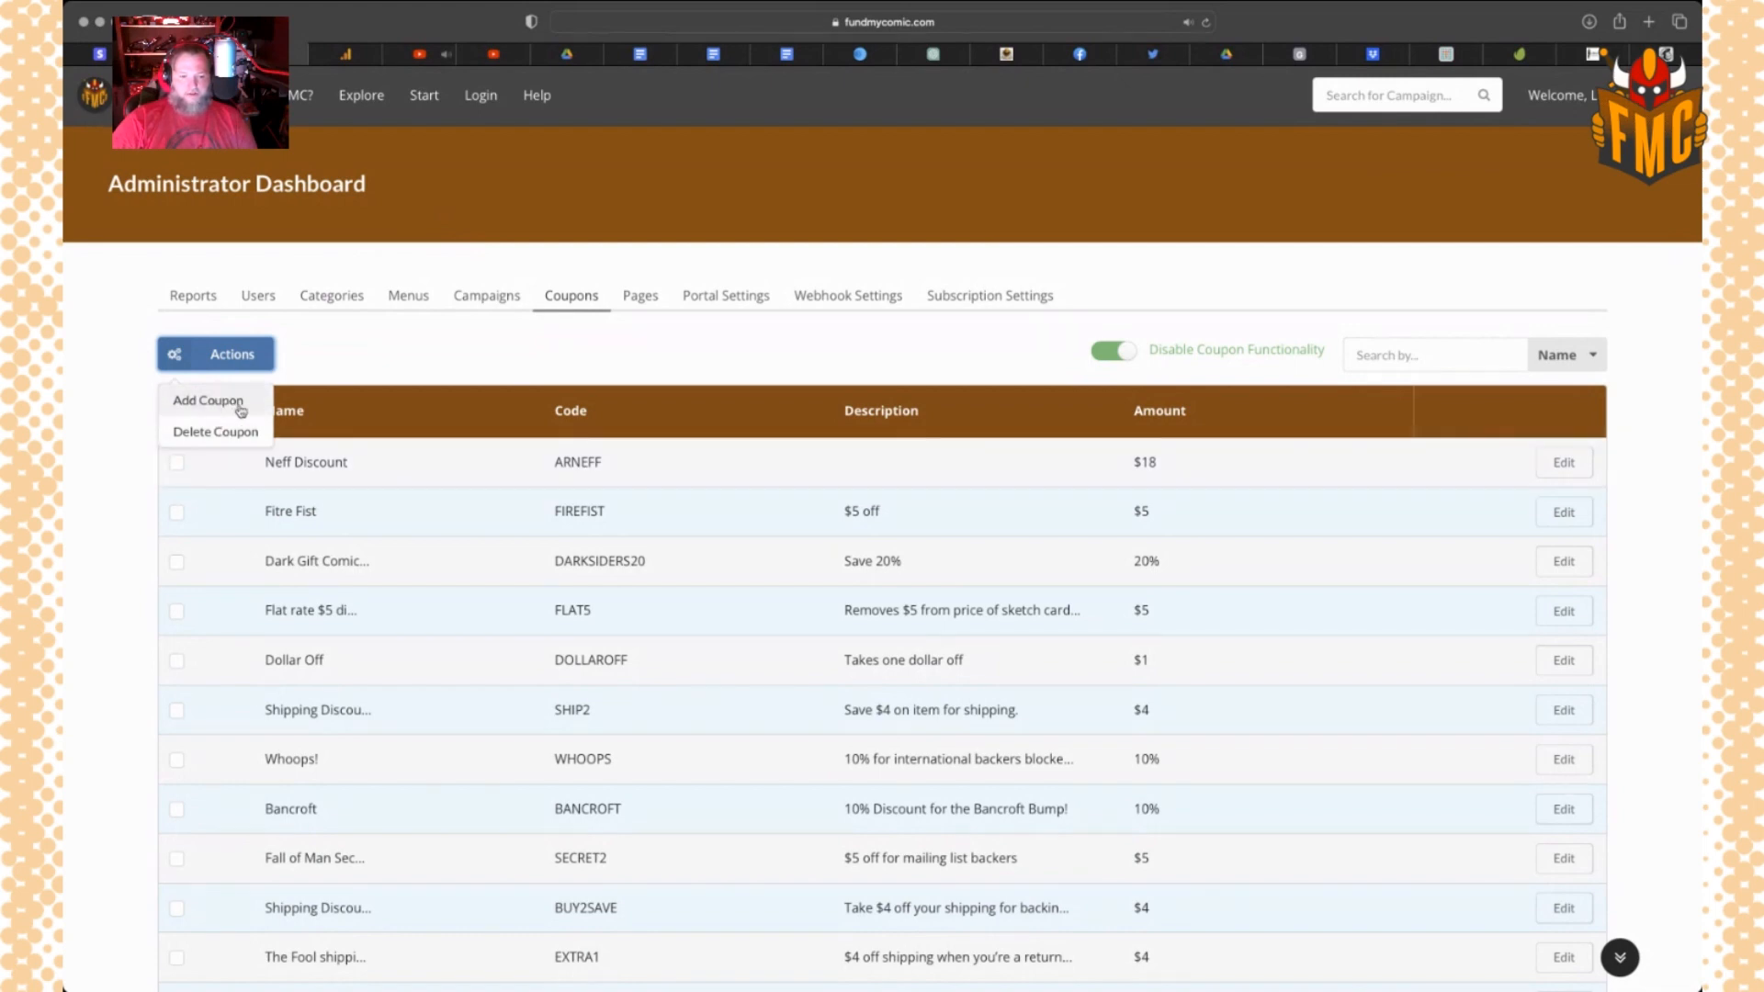
{"action": "left_click", "coordinate": [206, 400]}
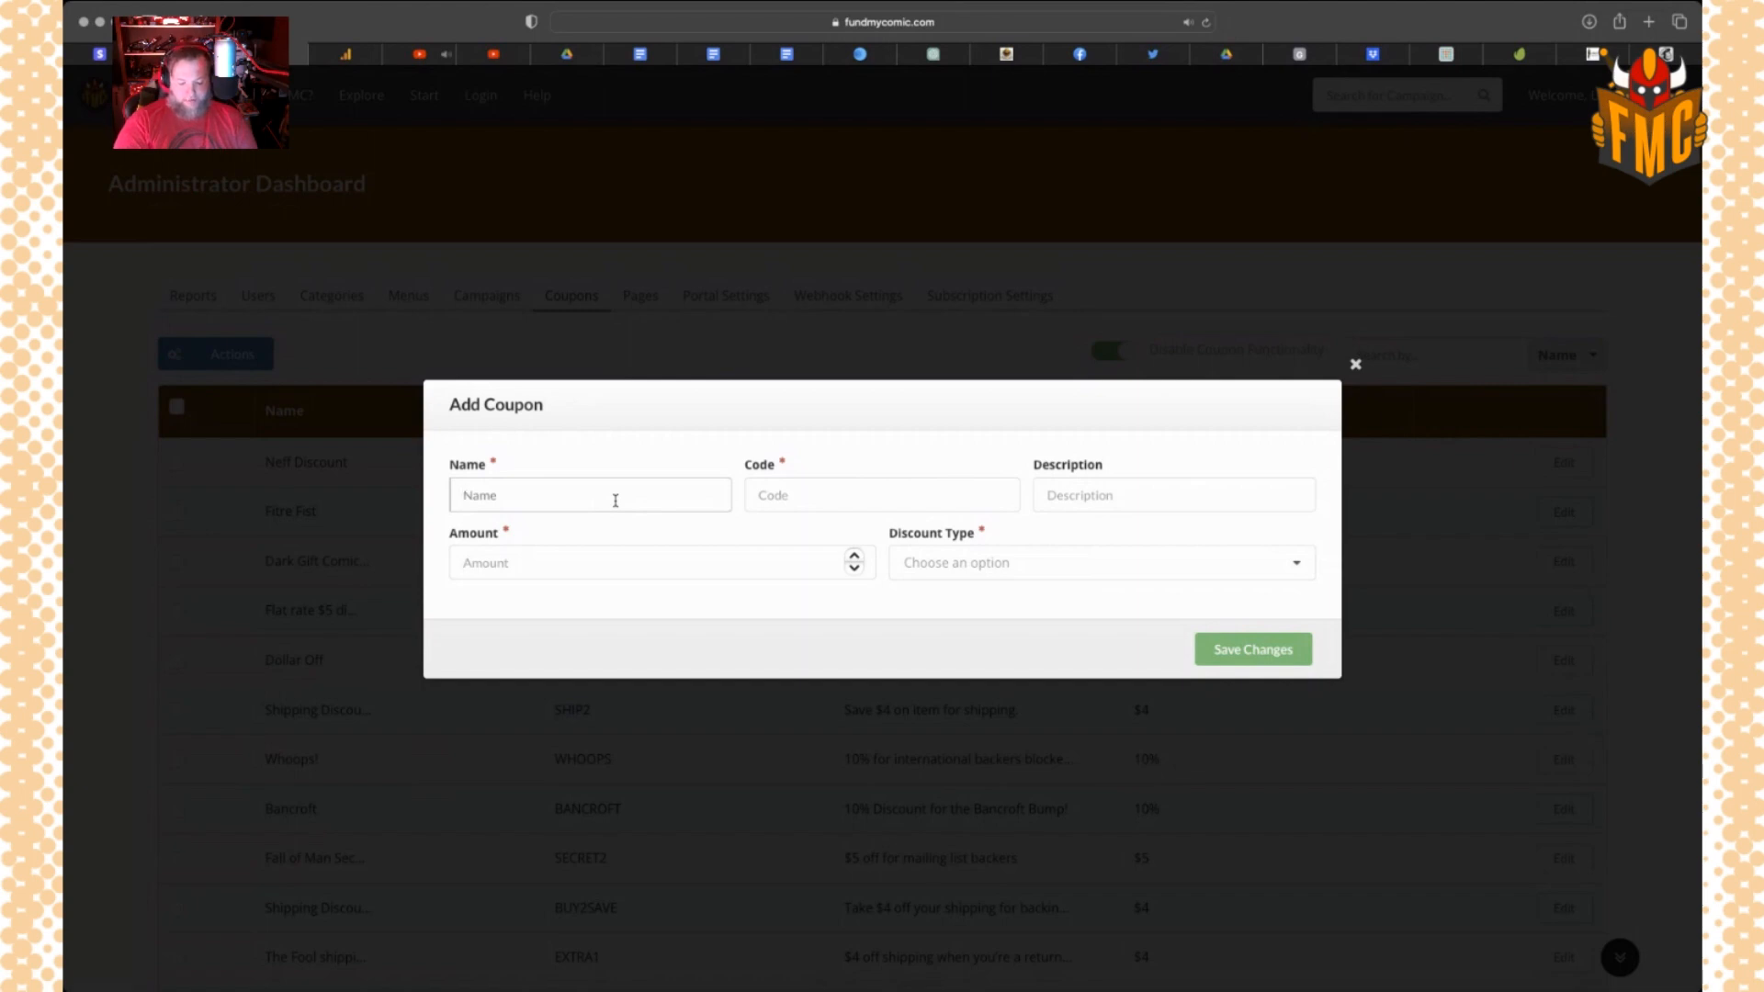
{"action": "type", "text": "Add"}
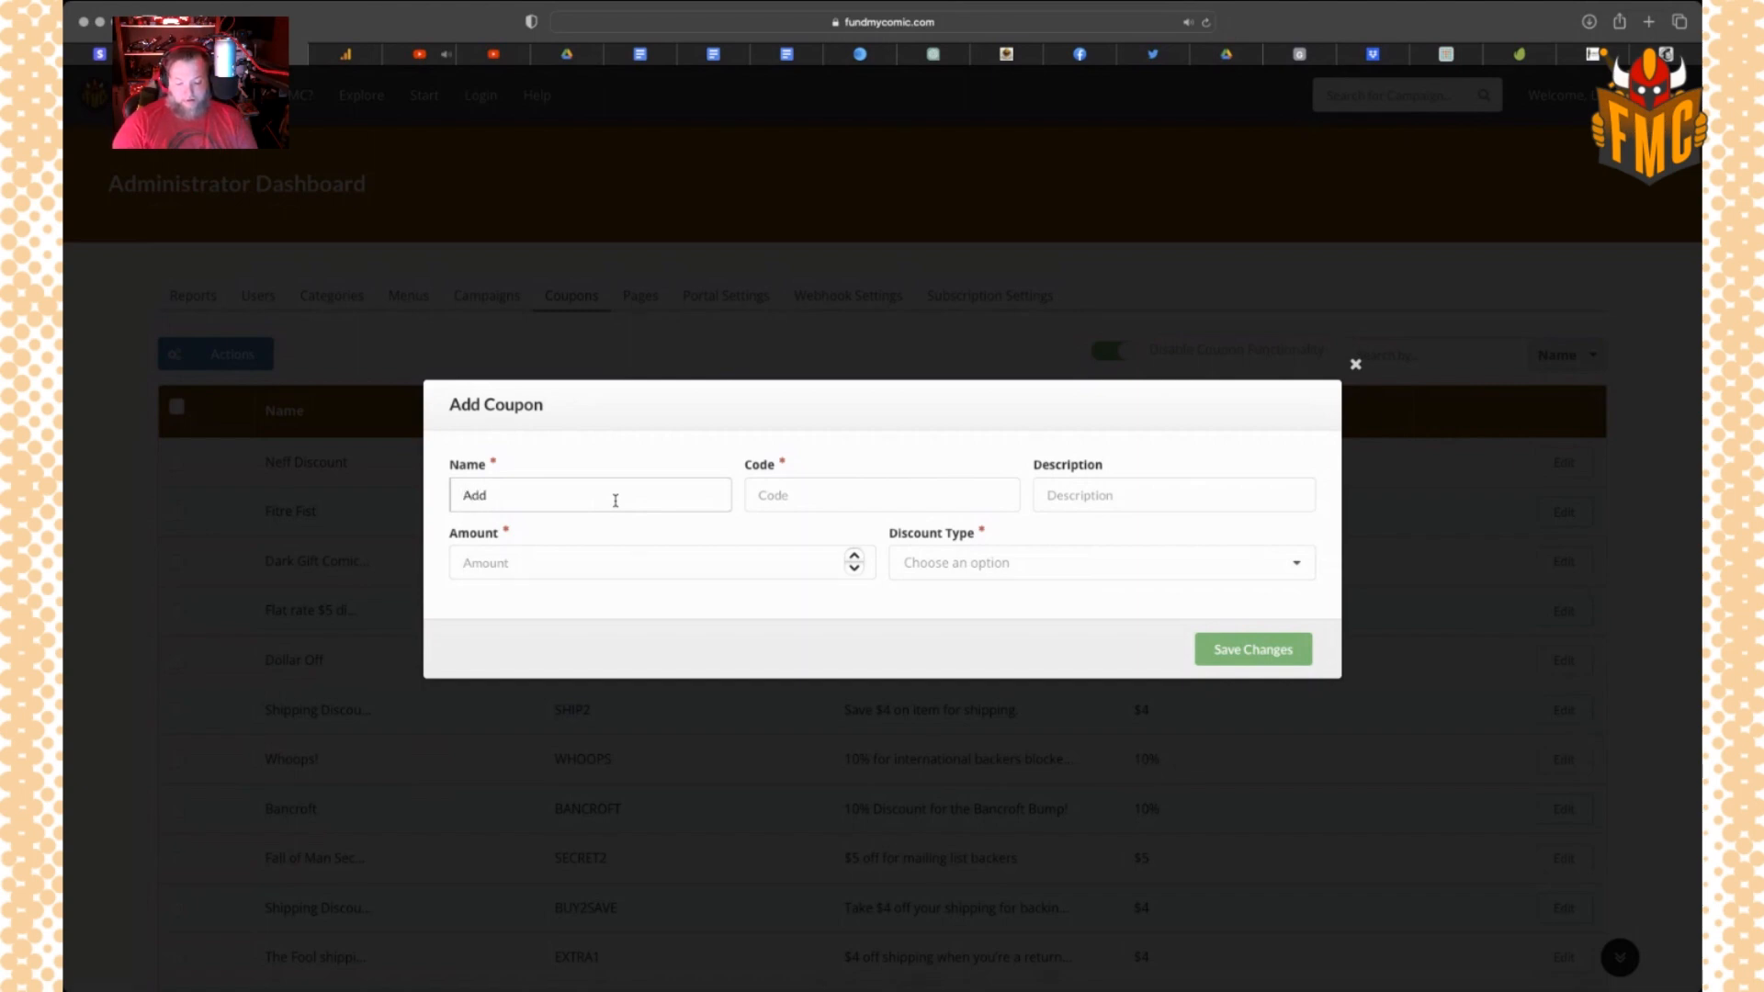
{"action": "type", "text": "on Code"}
{"action": "left_click", "coordinate": [787, 496]}
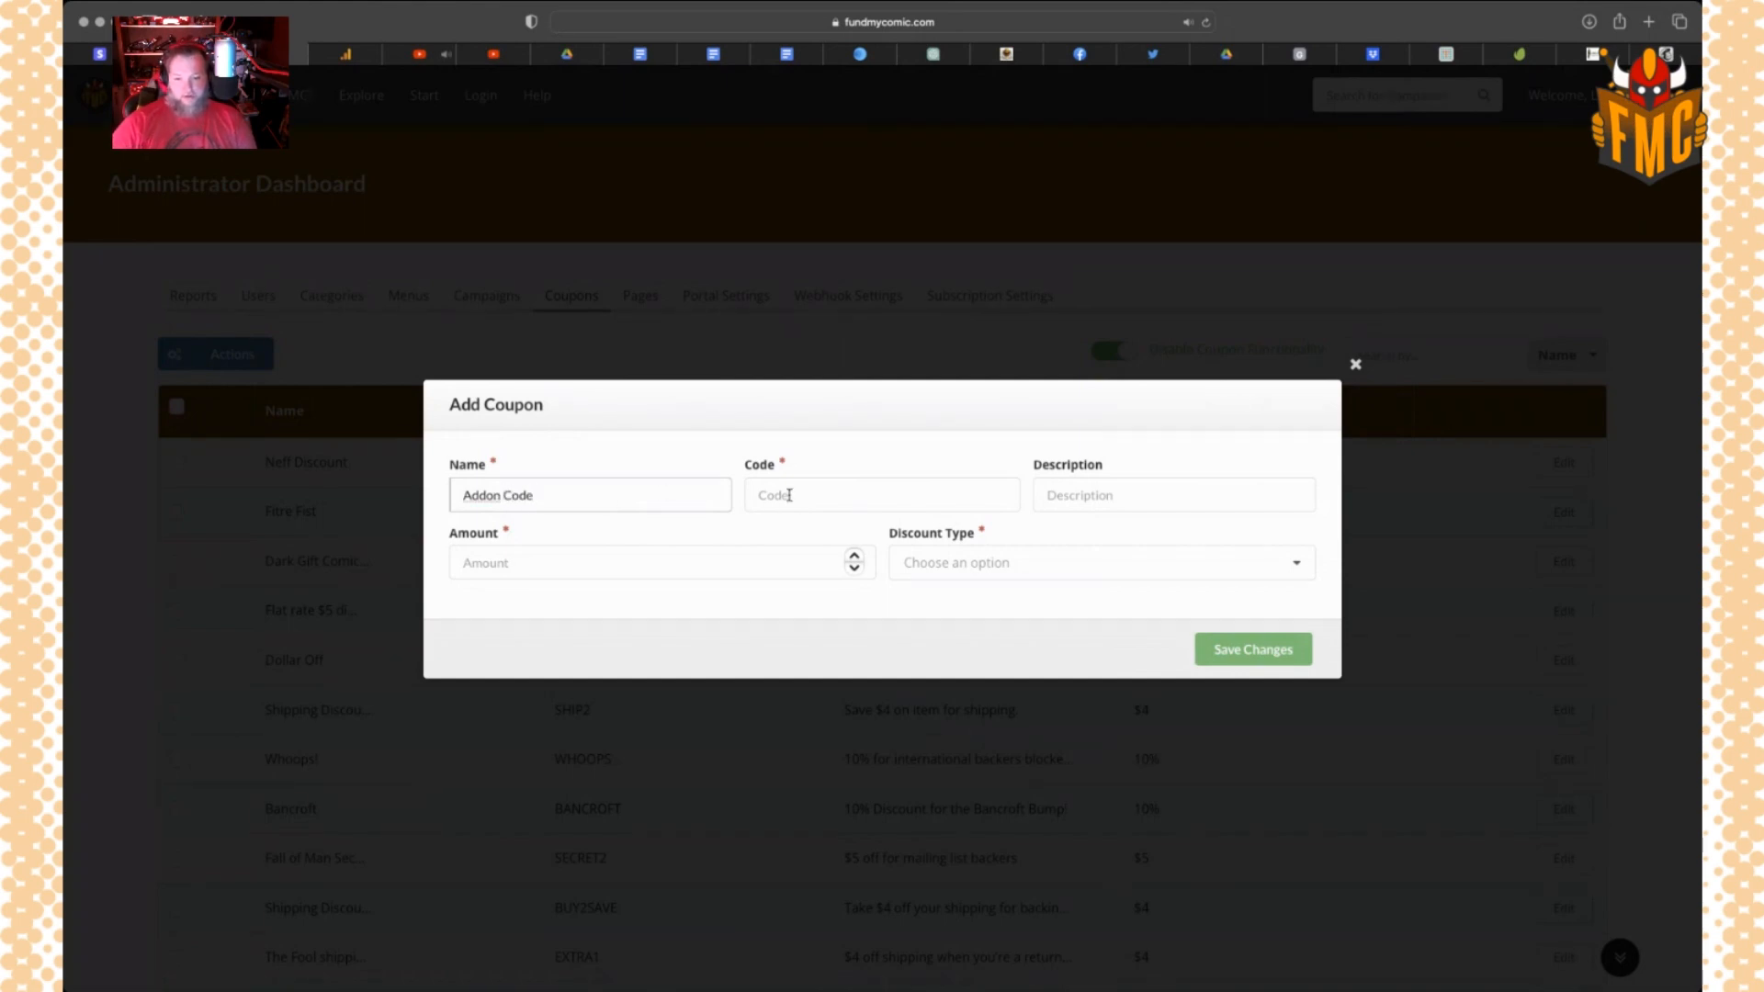
{"action": "type", "text": "a"}
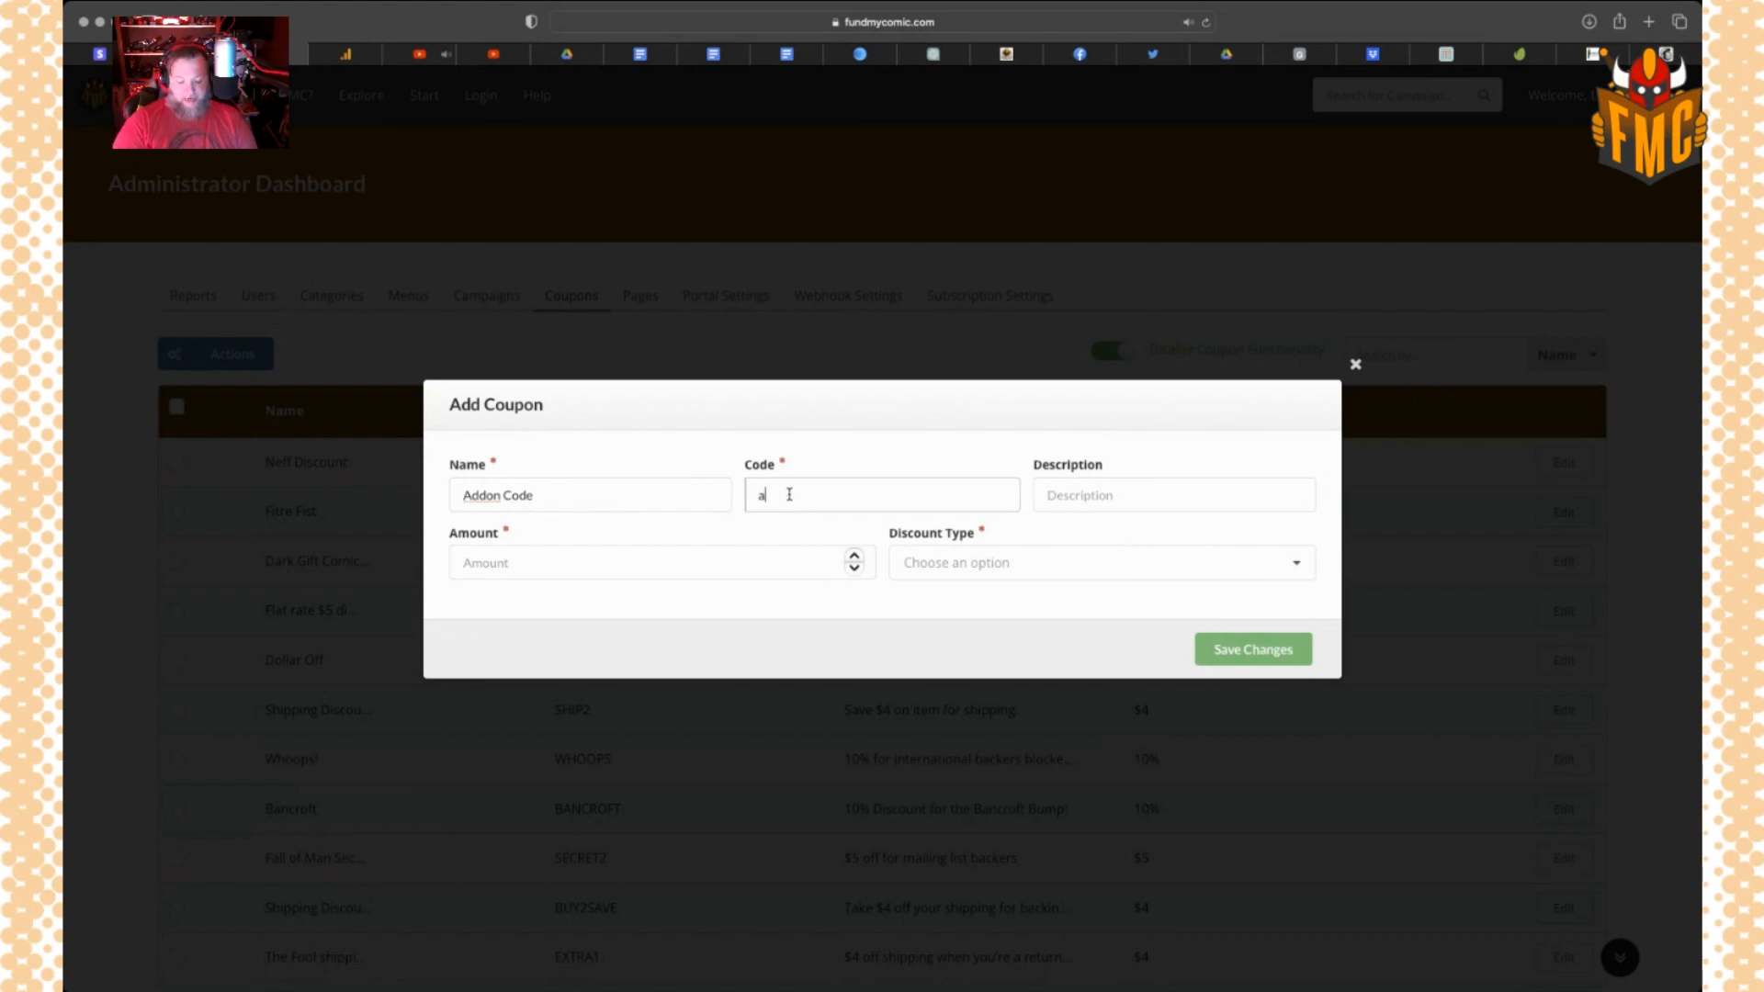
{"action": "key", "text": "BackSpace"}
{"action": "type", "text": "ADDON"}
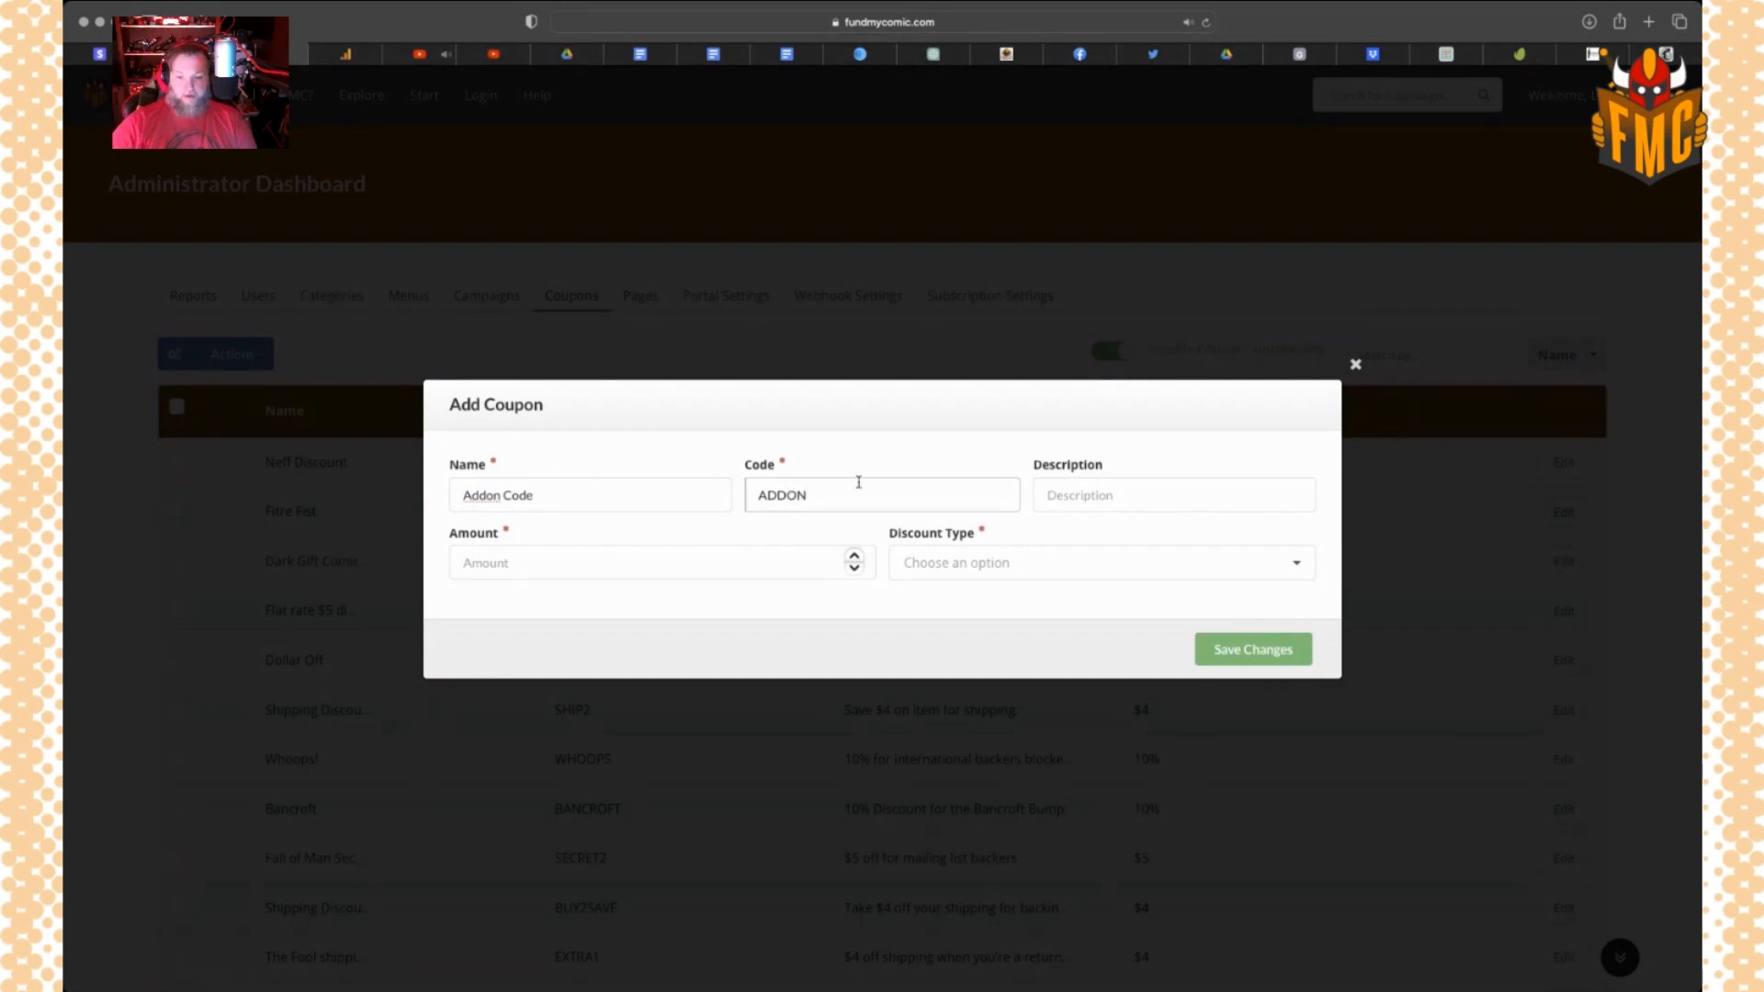
Enter "Take $5 off" as the new coupon's description
{"action": "left_click", "coordinate": [1069, 497]}
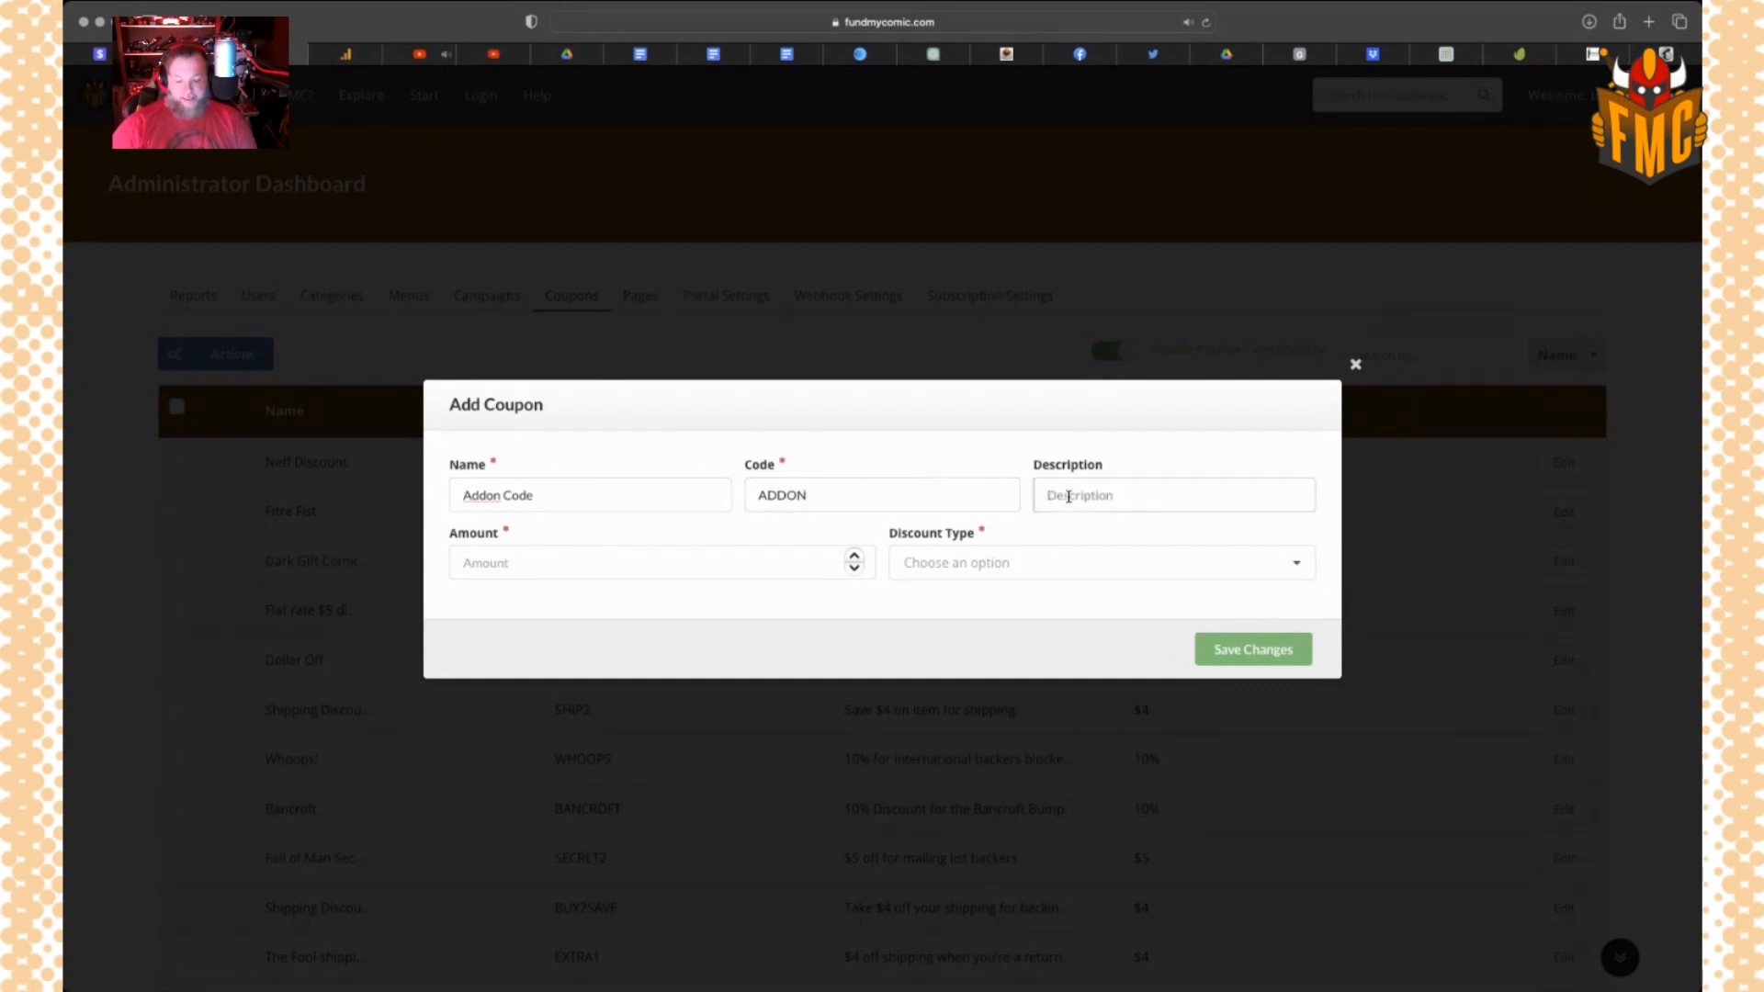
{"action": "type", "text": "T"}
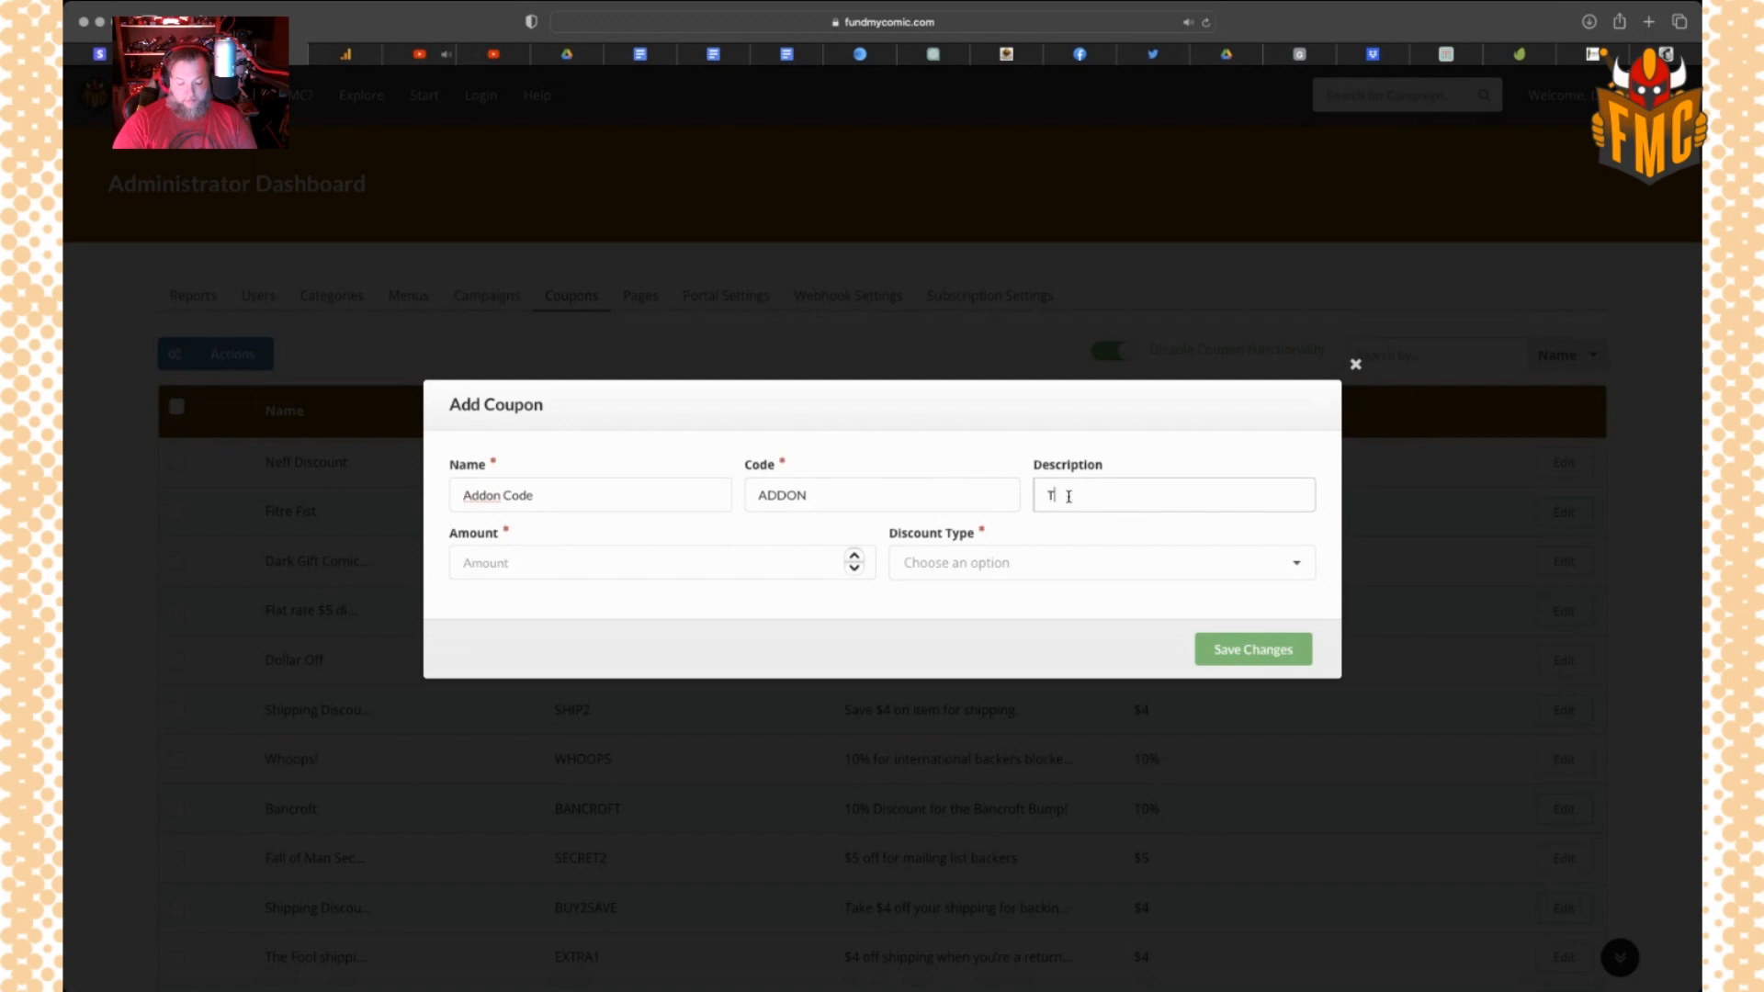
{"action": "type", "text": "ake &"}
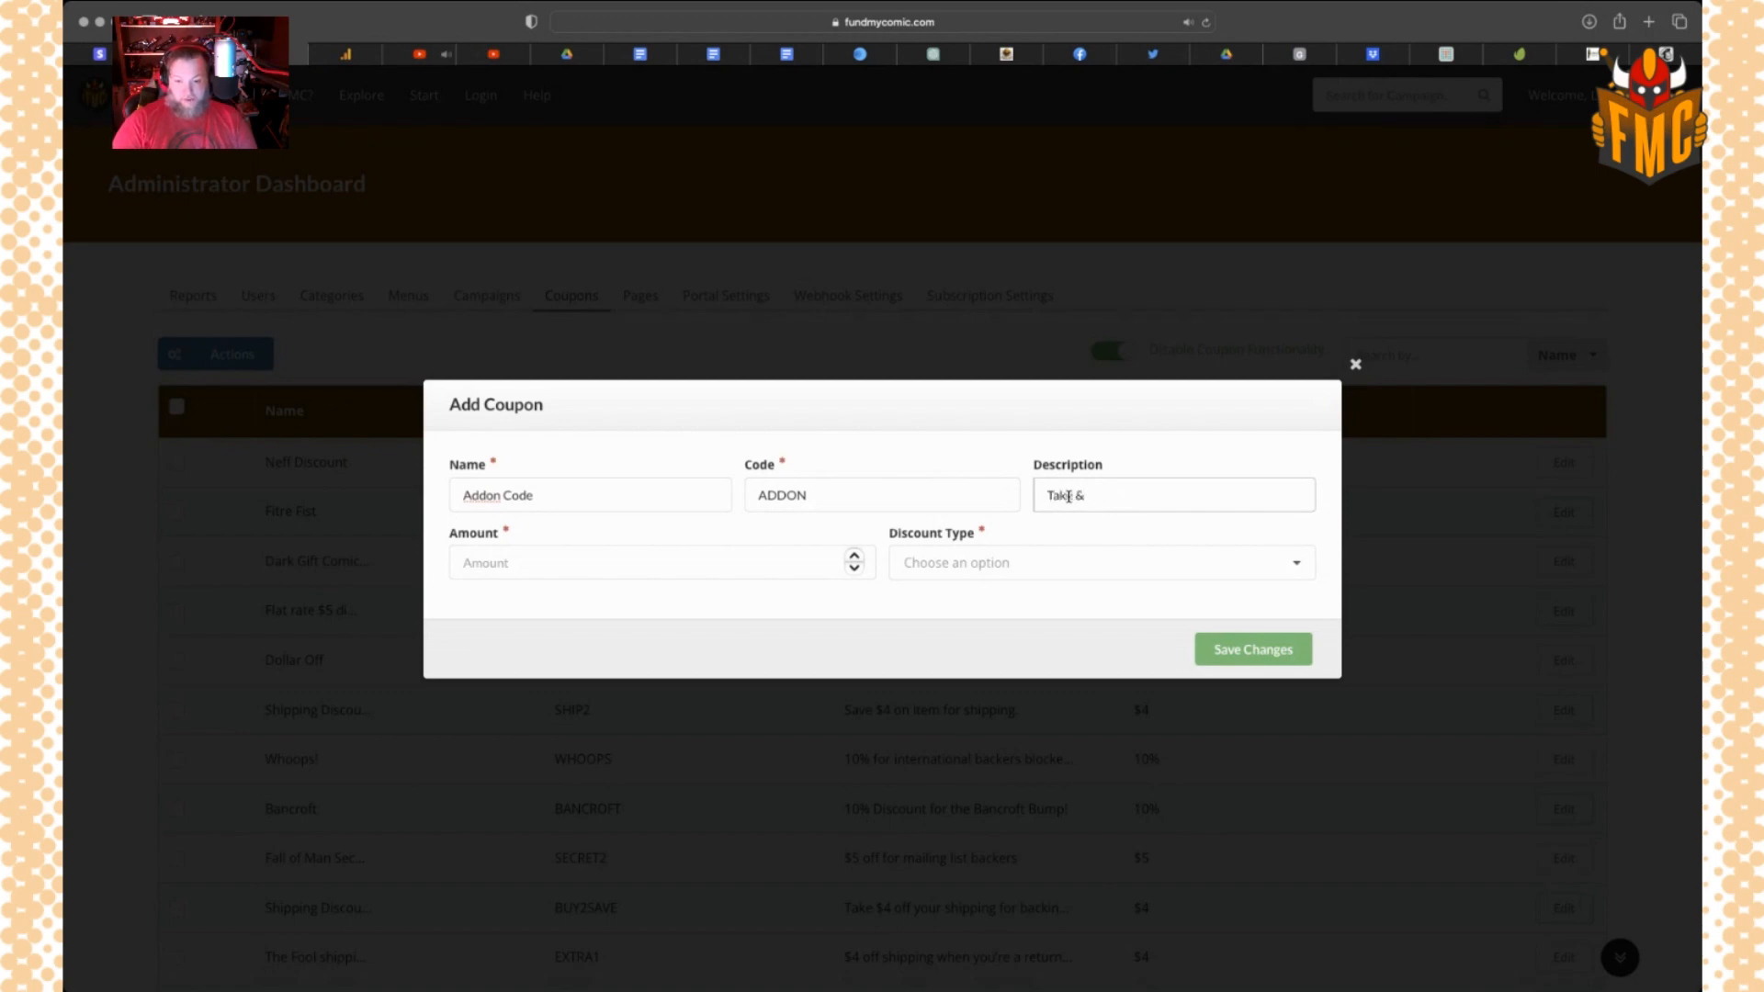
{"action": "key", "text": "BackSpace"}
{"action": "type", "text": "$5"}
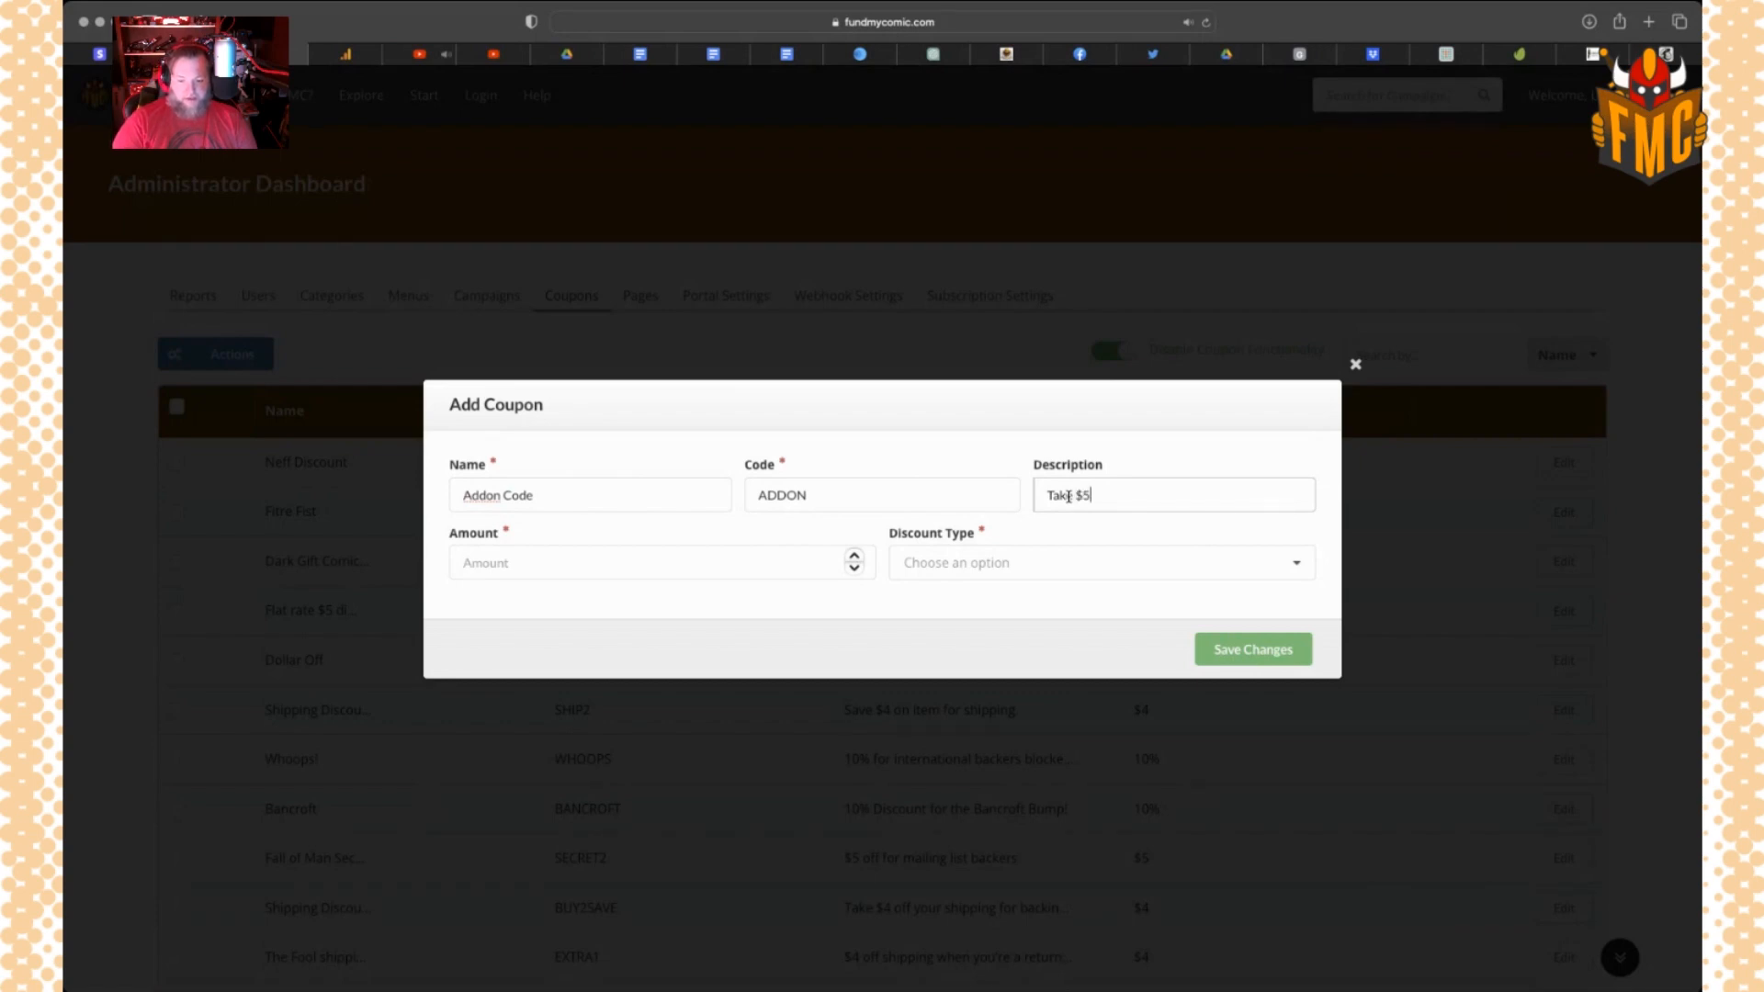
{"action": "type", "text": " off"}
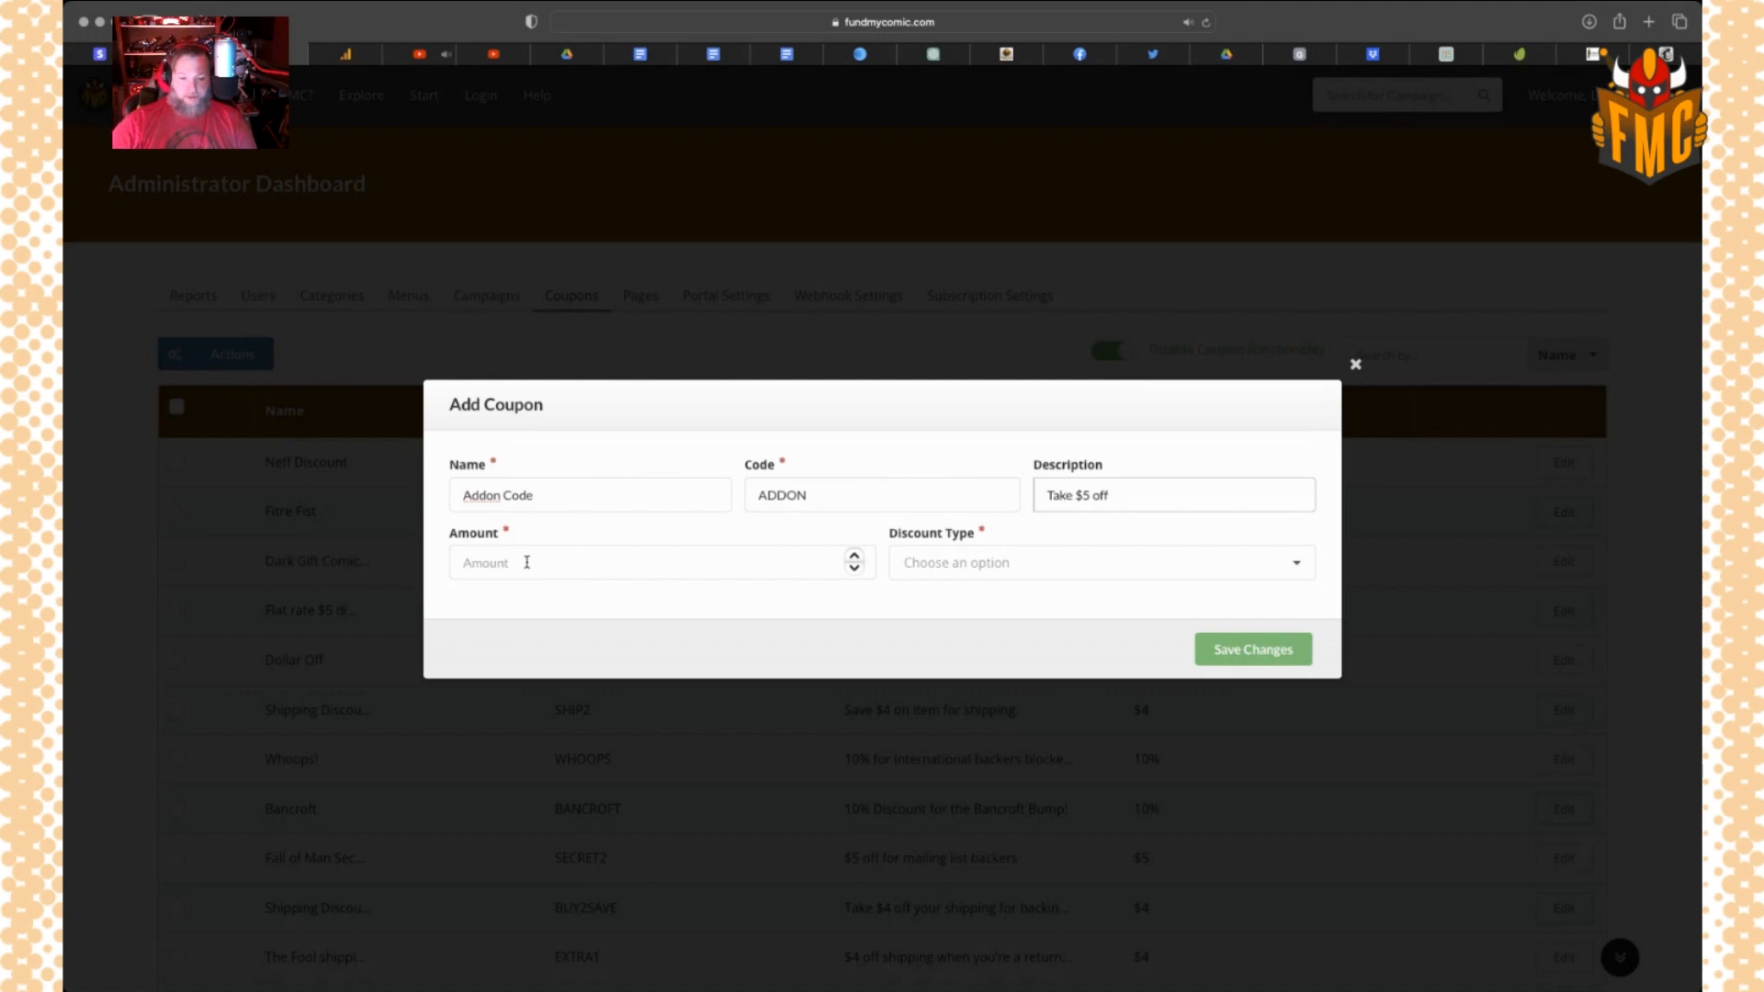
Set the coupon's amount to 5 with discount type Amount, and save the coupon
{"action": "left_click", "coordinate": [527, 562]}
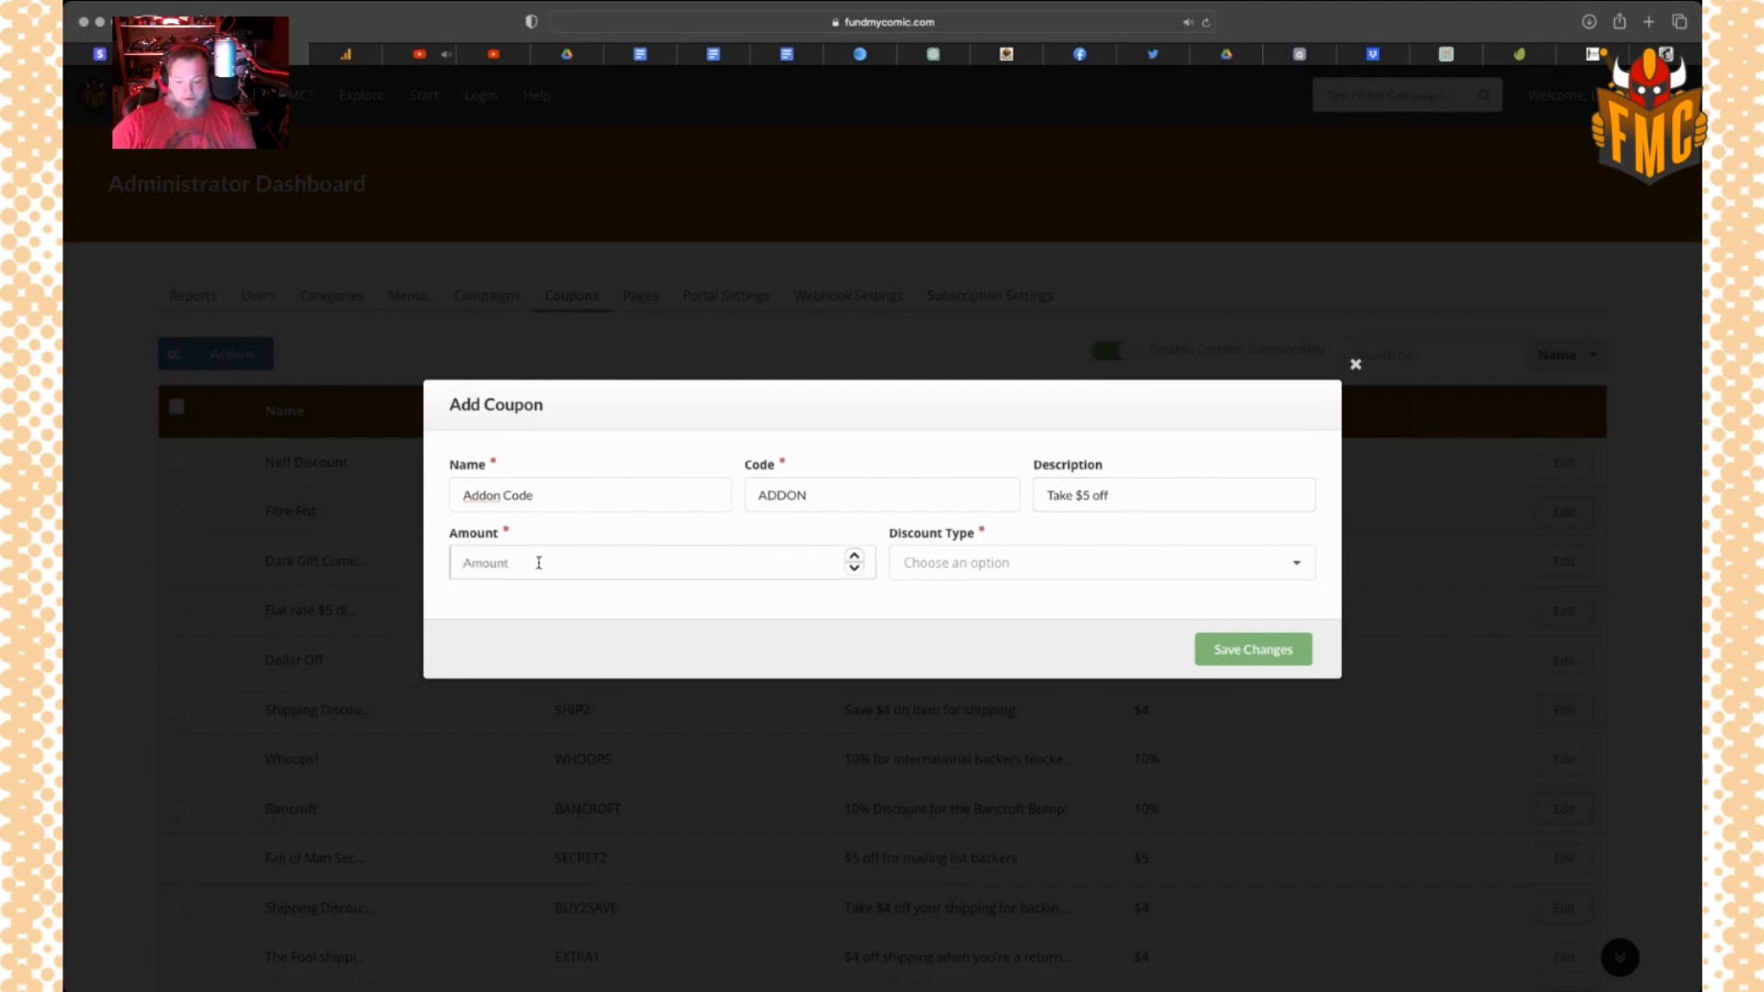
{"action": "type", "text": "5"}
{"action": "left_click", "coordinate": [949, 567]}
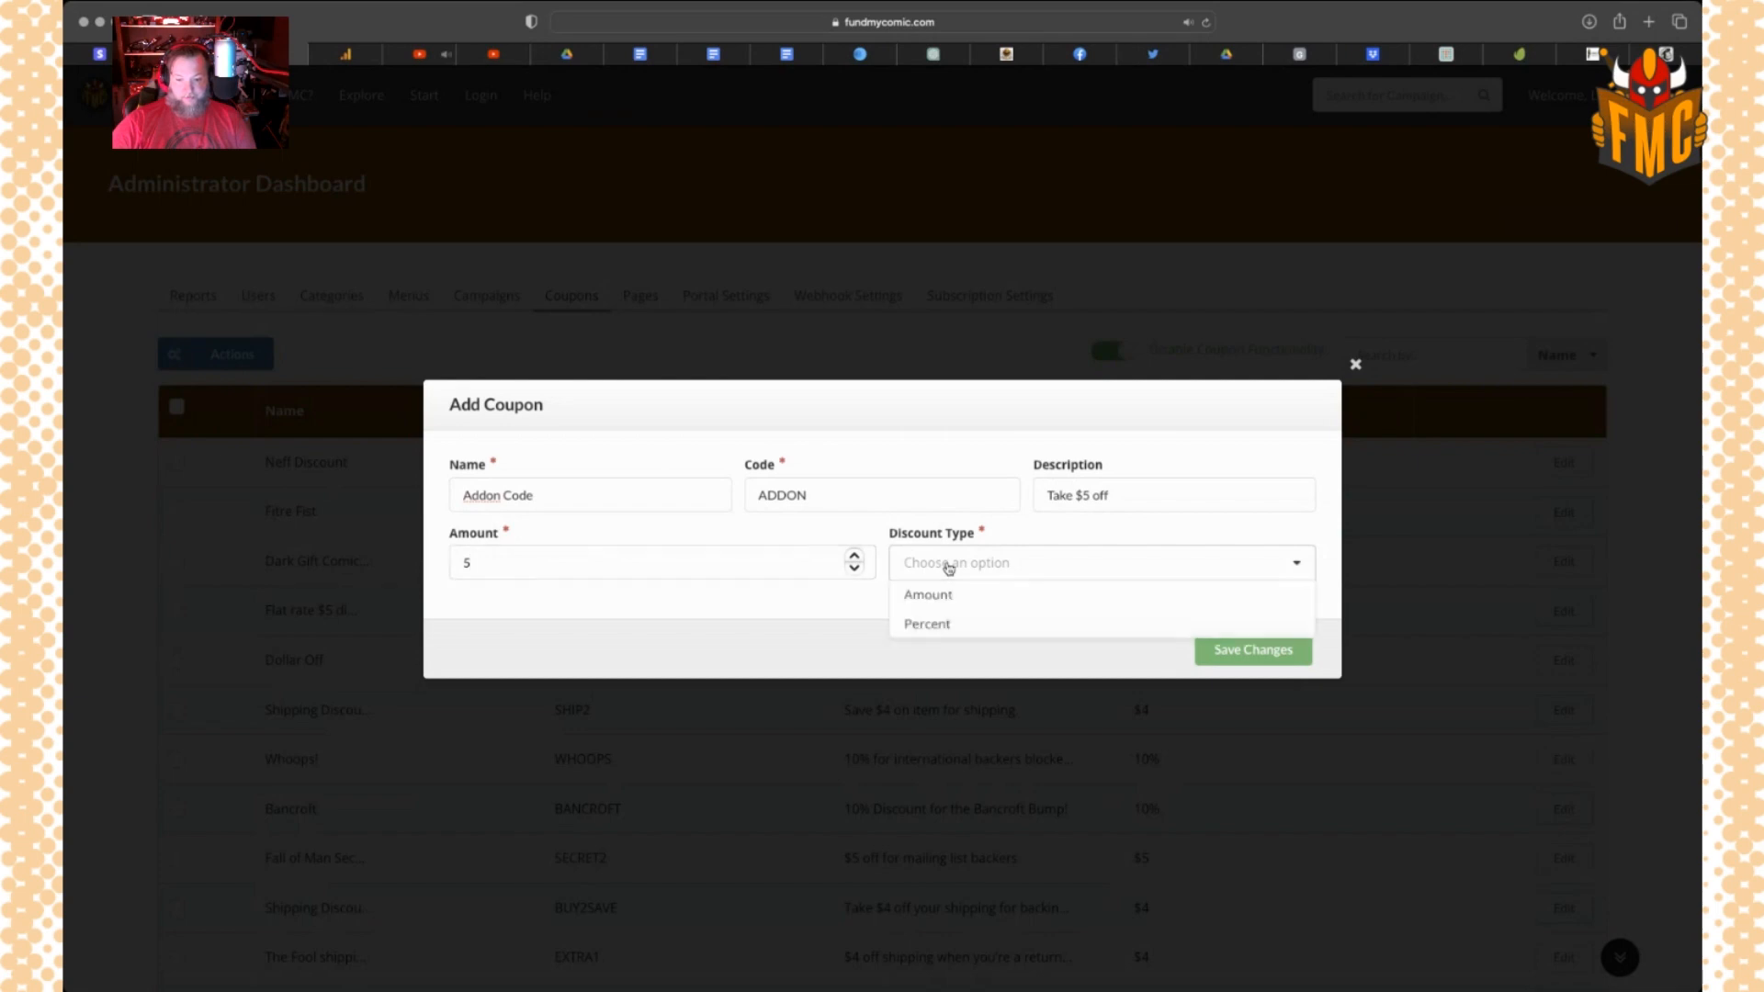
{"action": "left_click", "coordinate": [937, 596]}
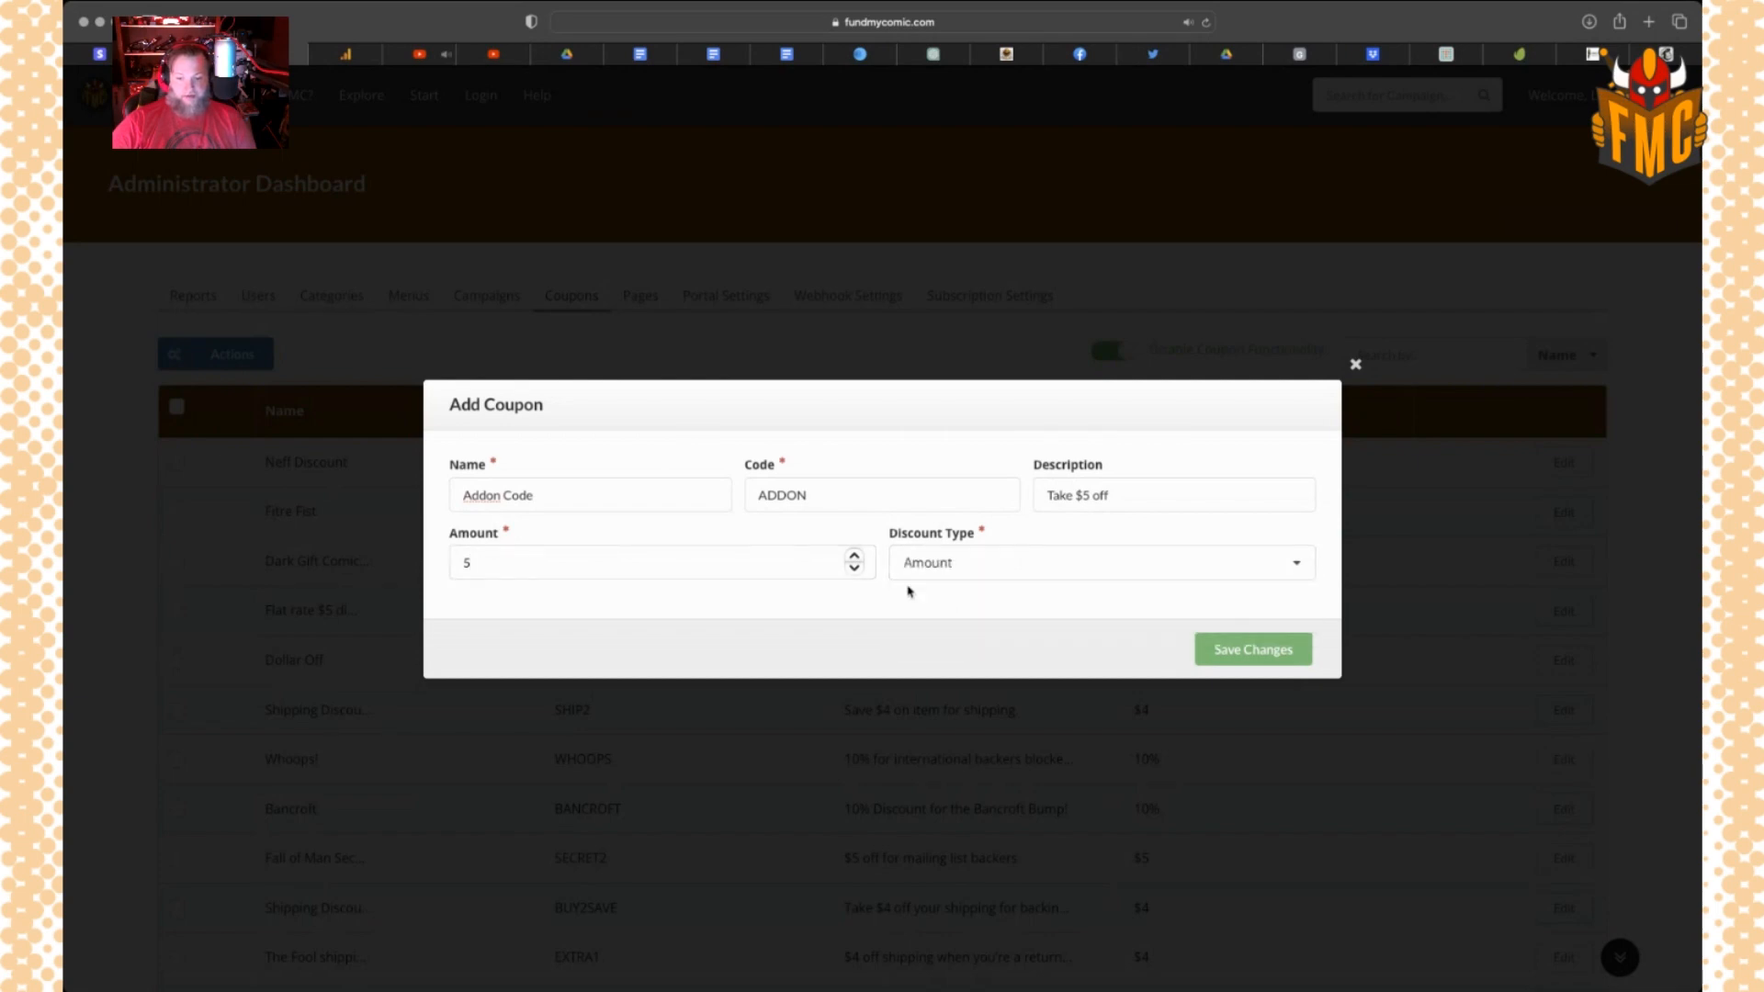
{"action": "left_click", "coordinate": [991, 572]}
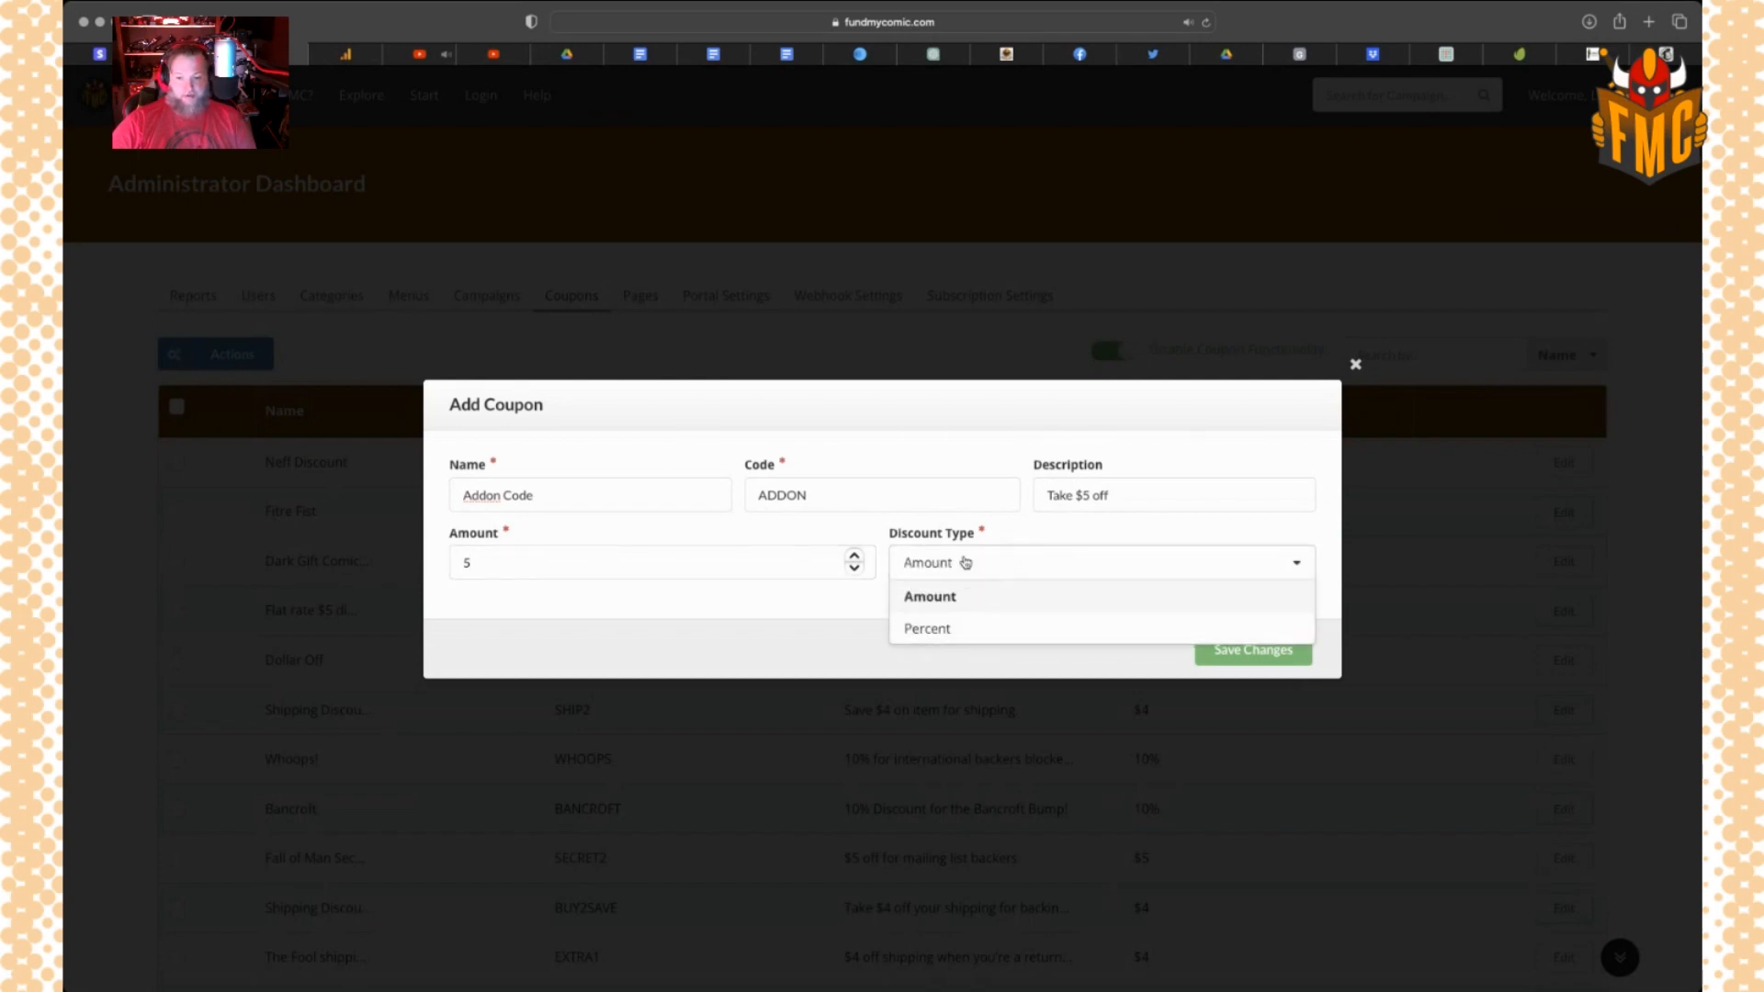
{"action": "left_click", "coordinate": [964, 562]}
{"action": "left_click", "coordinate": [1266, 651]}
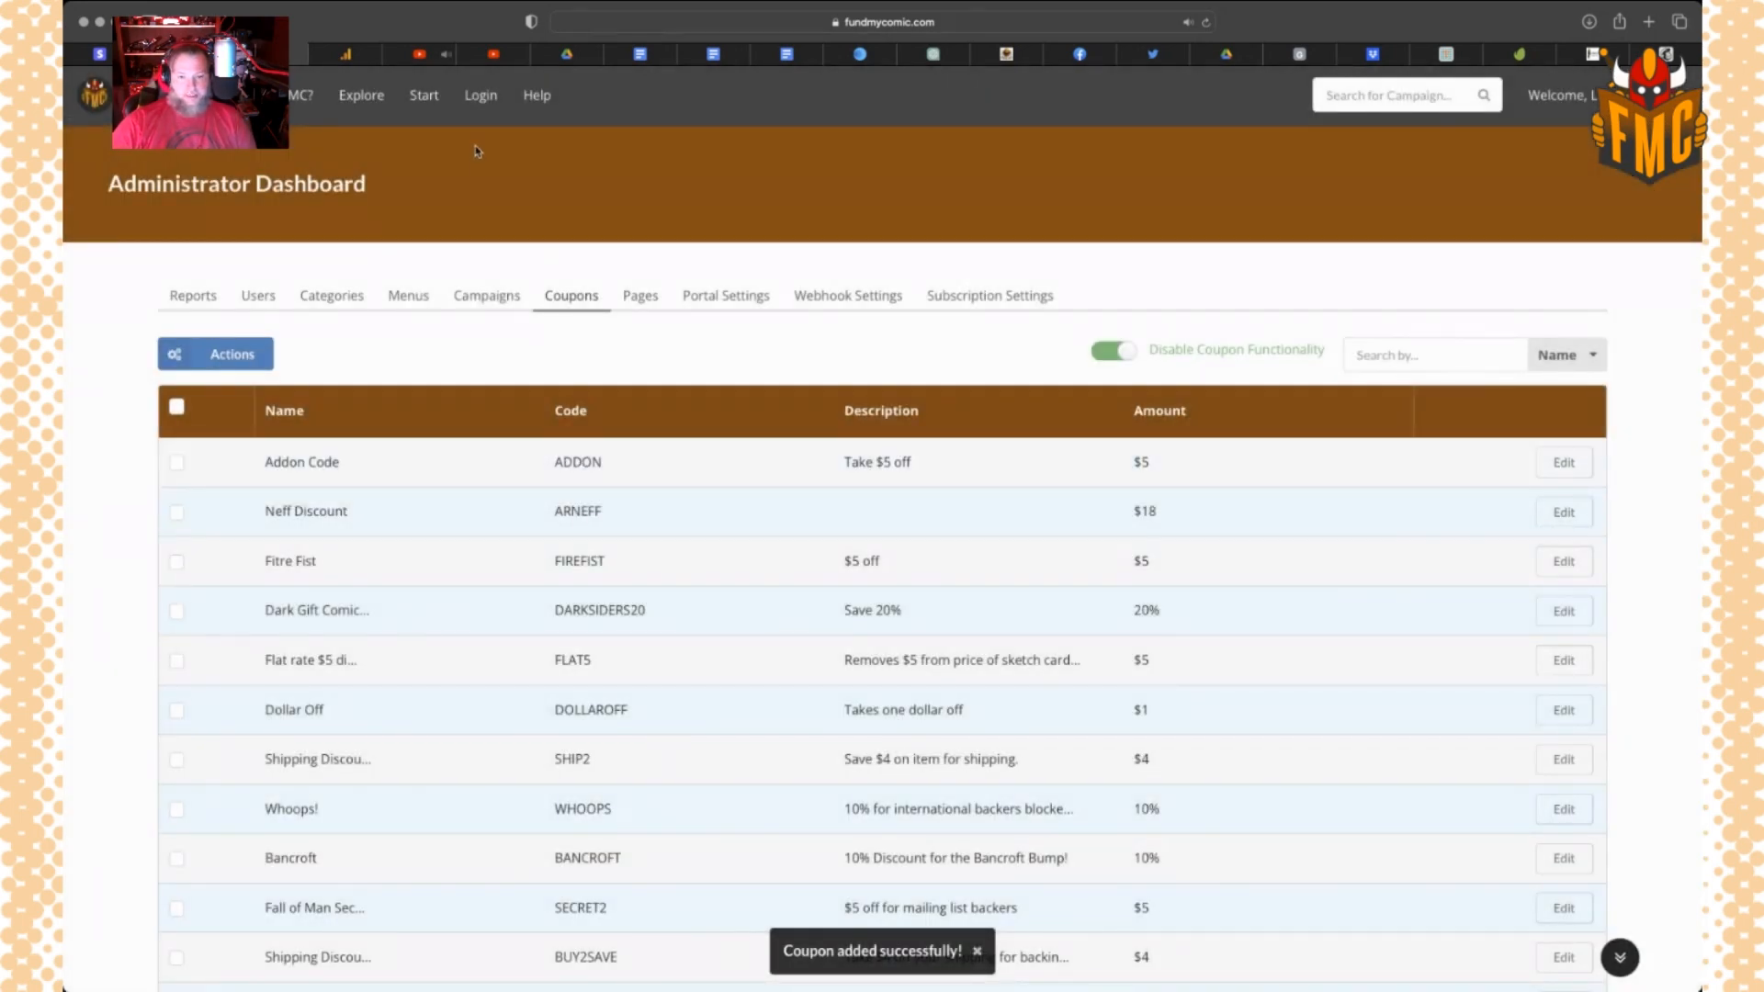
Open the Out of Obscurity campaign from your own campaigns for editing and go to its rewards
{"action": "left_click", "coordinate": [1606, 97]}
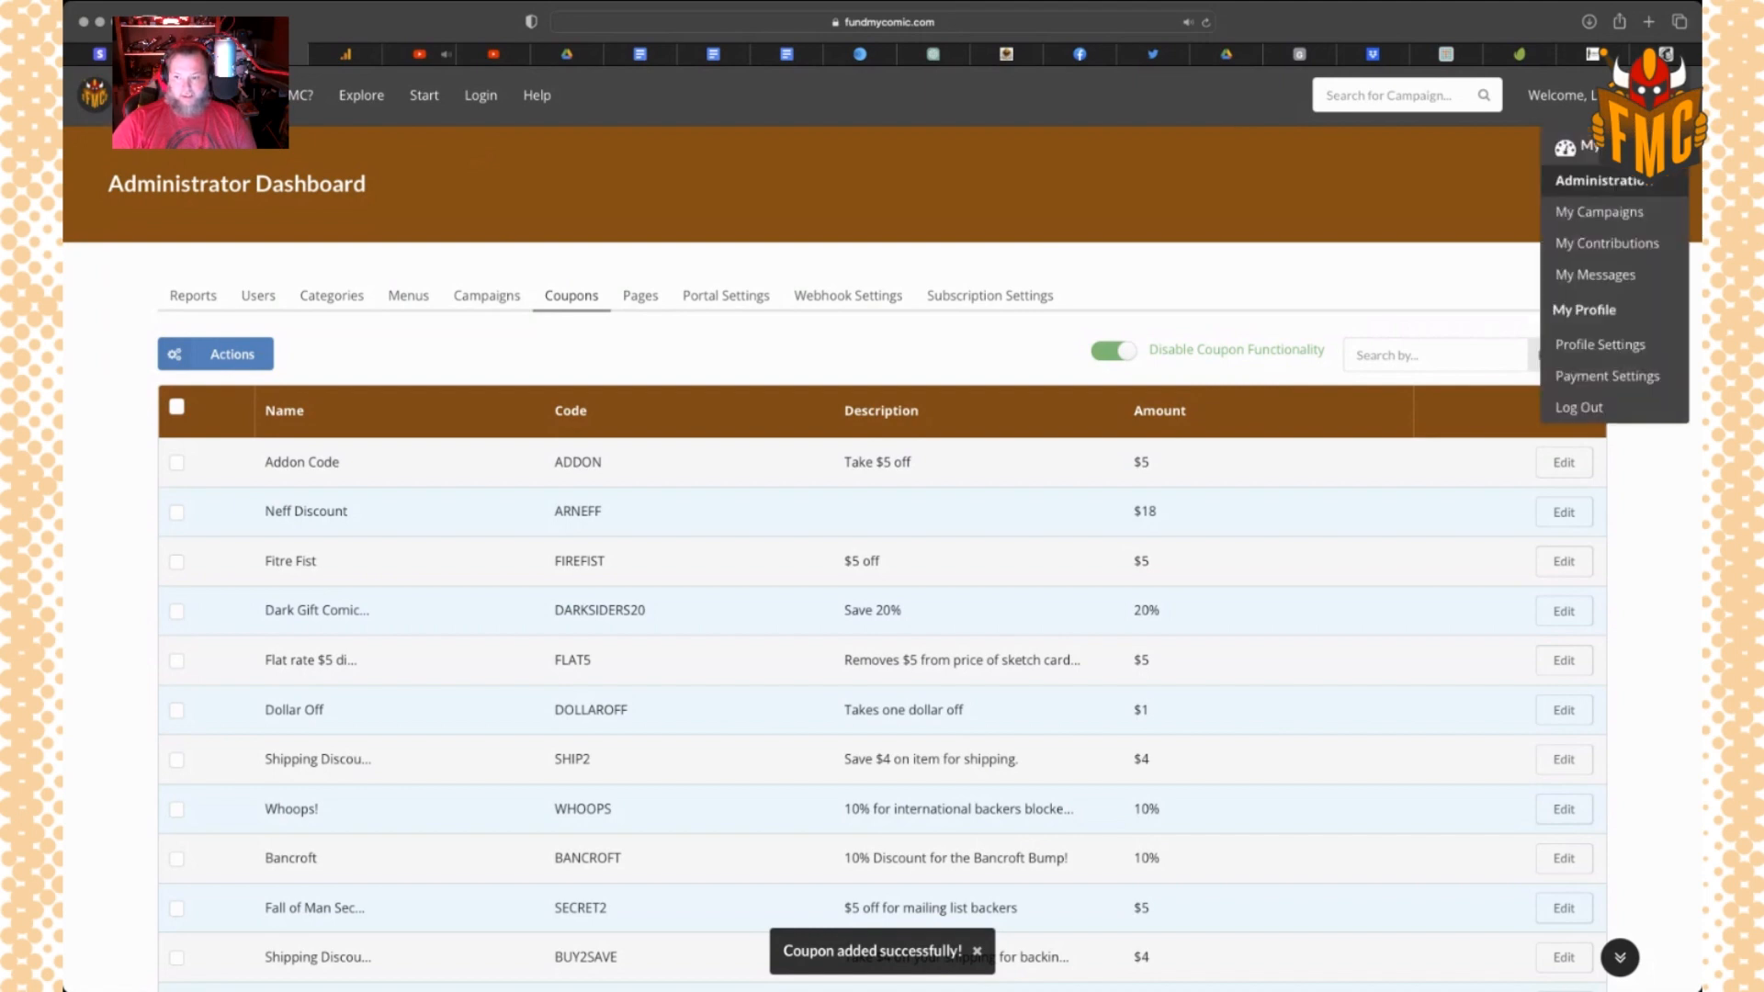
{"action": "left_click", "coordinate": [1616, 213]}
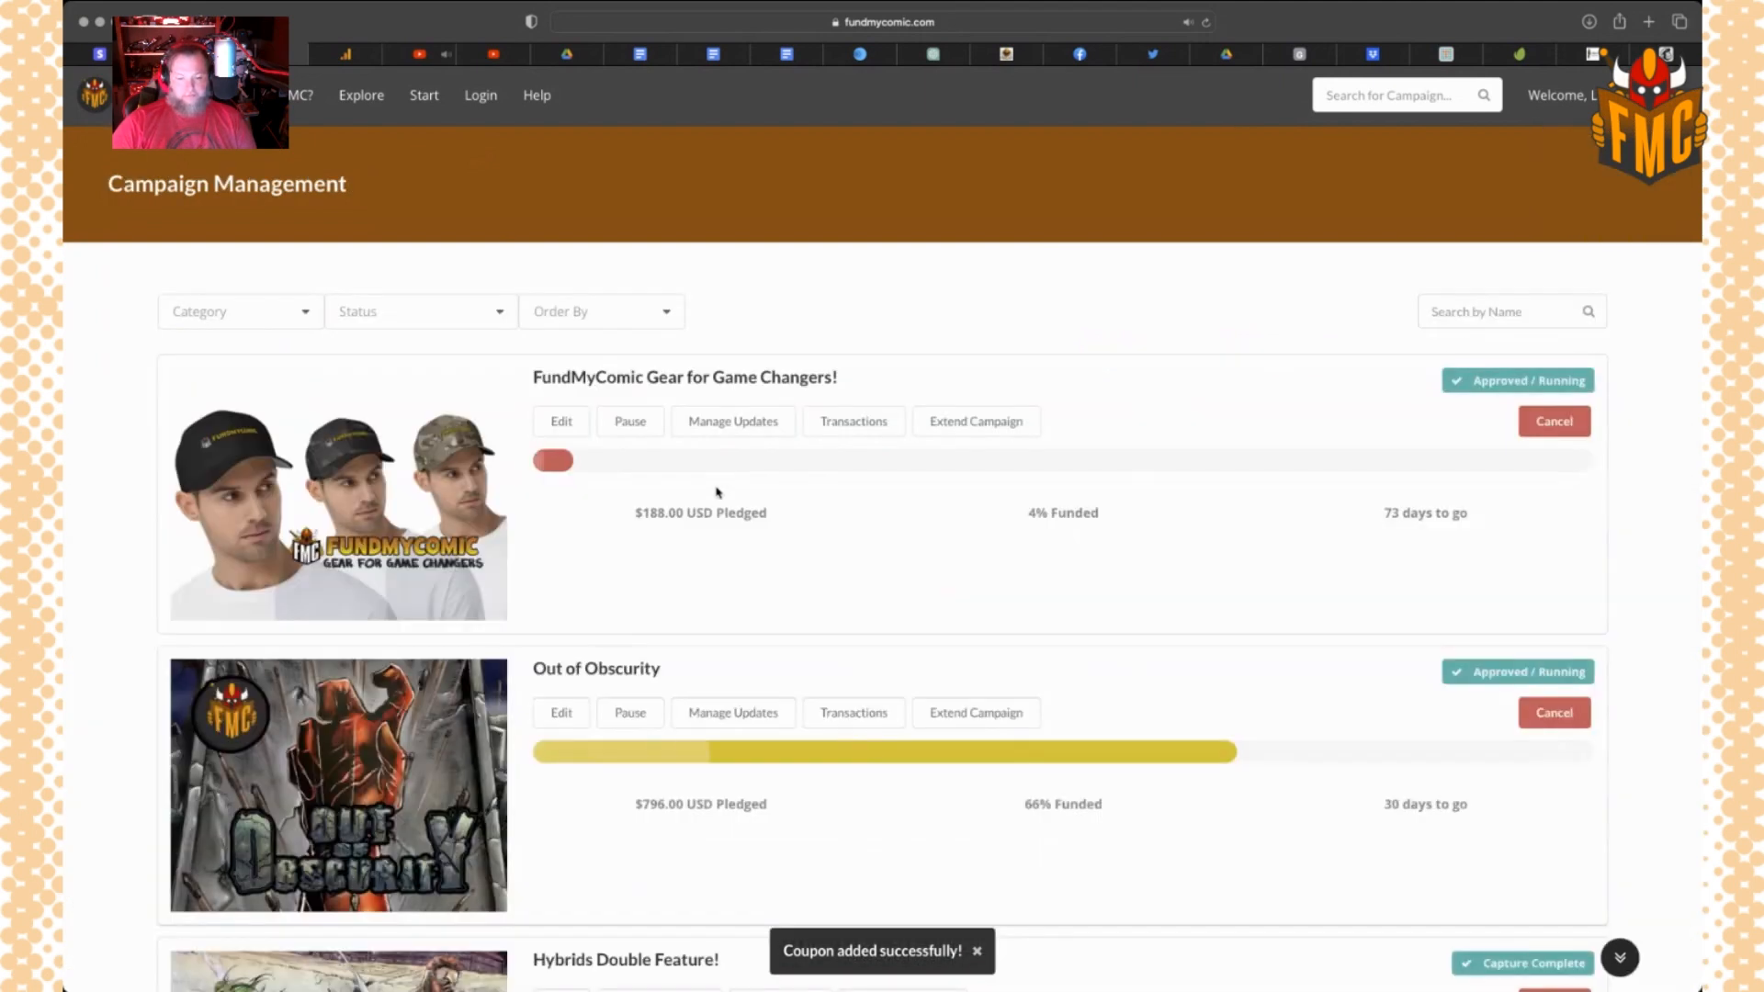
{"action": "scroll", "coordinate": [682, 586], "scroll_direction": "down", "scroll_amount": 1}
{"action": "scroll", "coordinate": [681, 588], "scroll_direction": "down", "scroll_amount": 1}
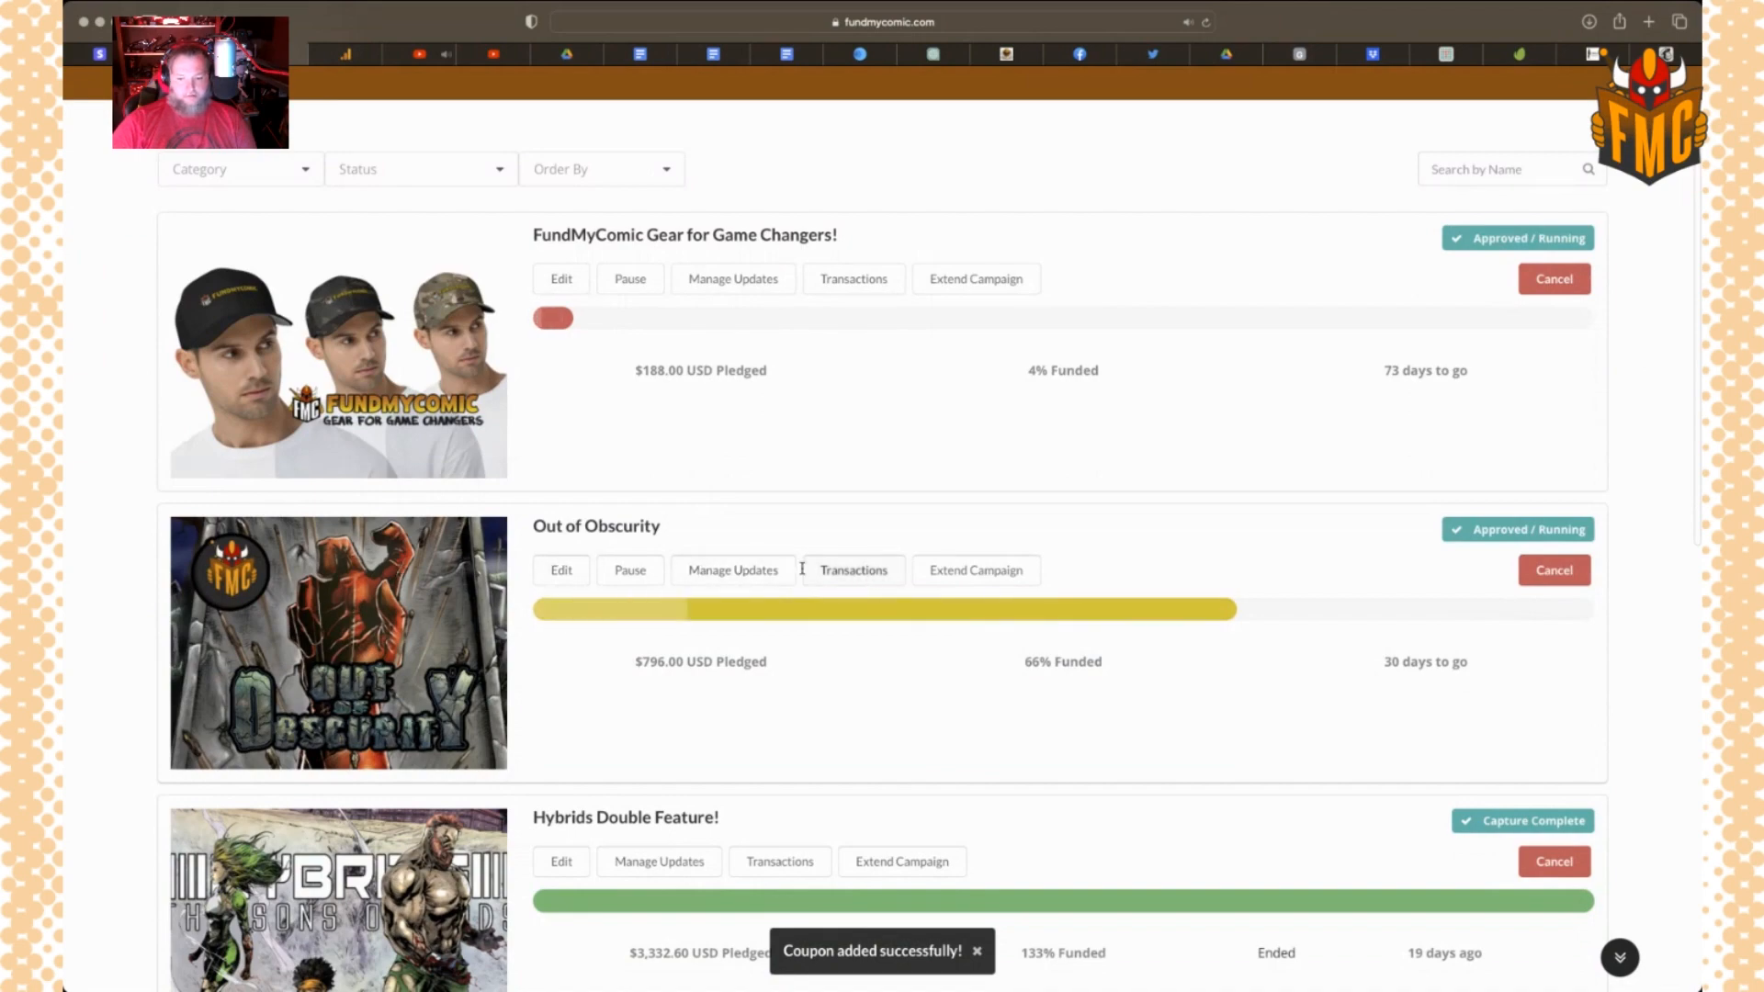
{"action": "left_click", "coordinate": [575, 570]}
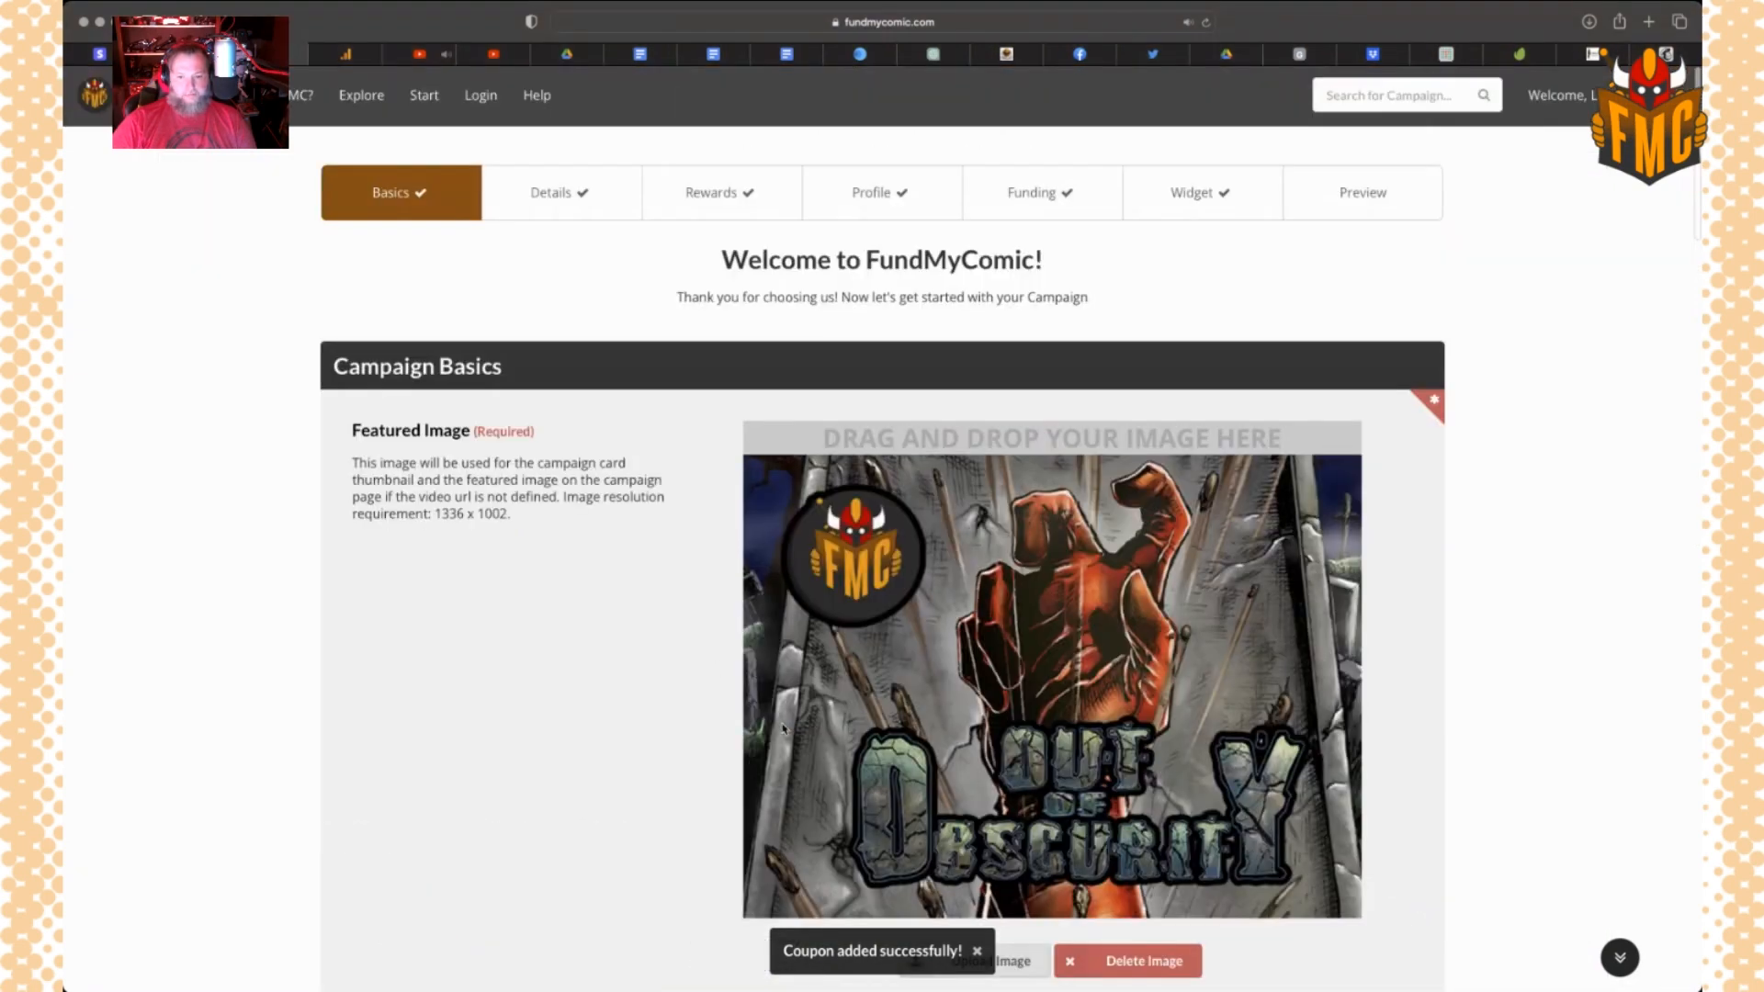
{"action": "left_click", "coordinate": [722, 197]}
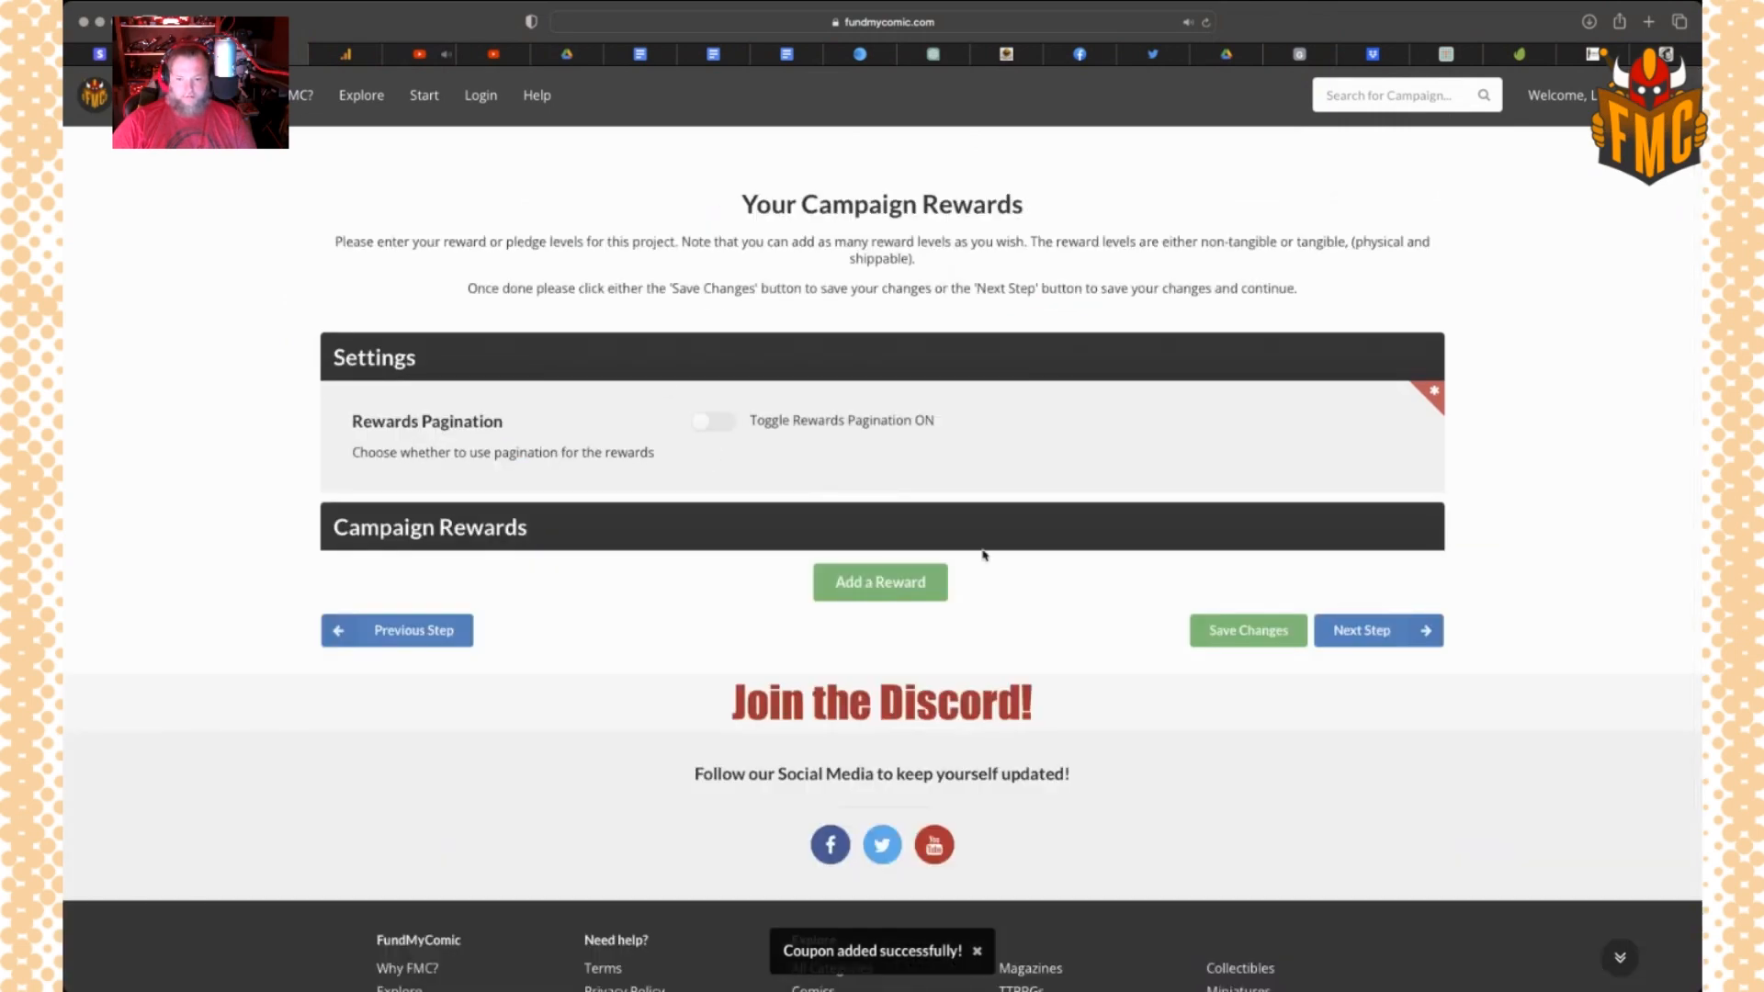
Add a new reward after the last existing one, with contribution amount 5 and the name "Add-on Poster"
{"action": "scroll", "coordinate": [983, 555], "scroll_direction": "down", "scroll_amount": 10}
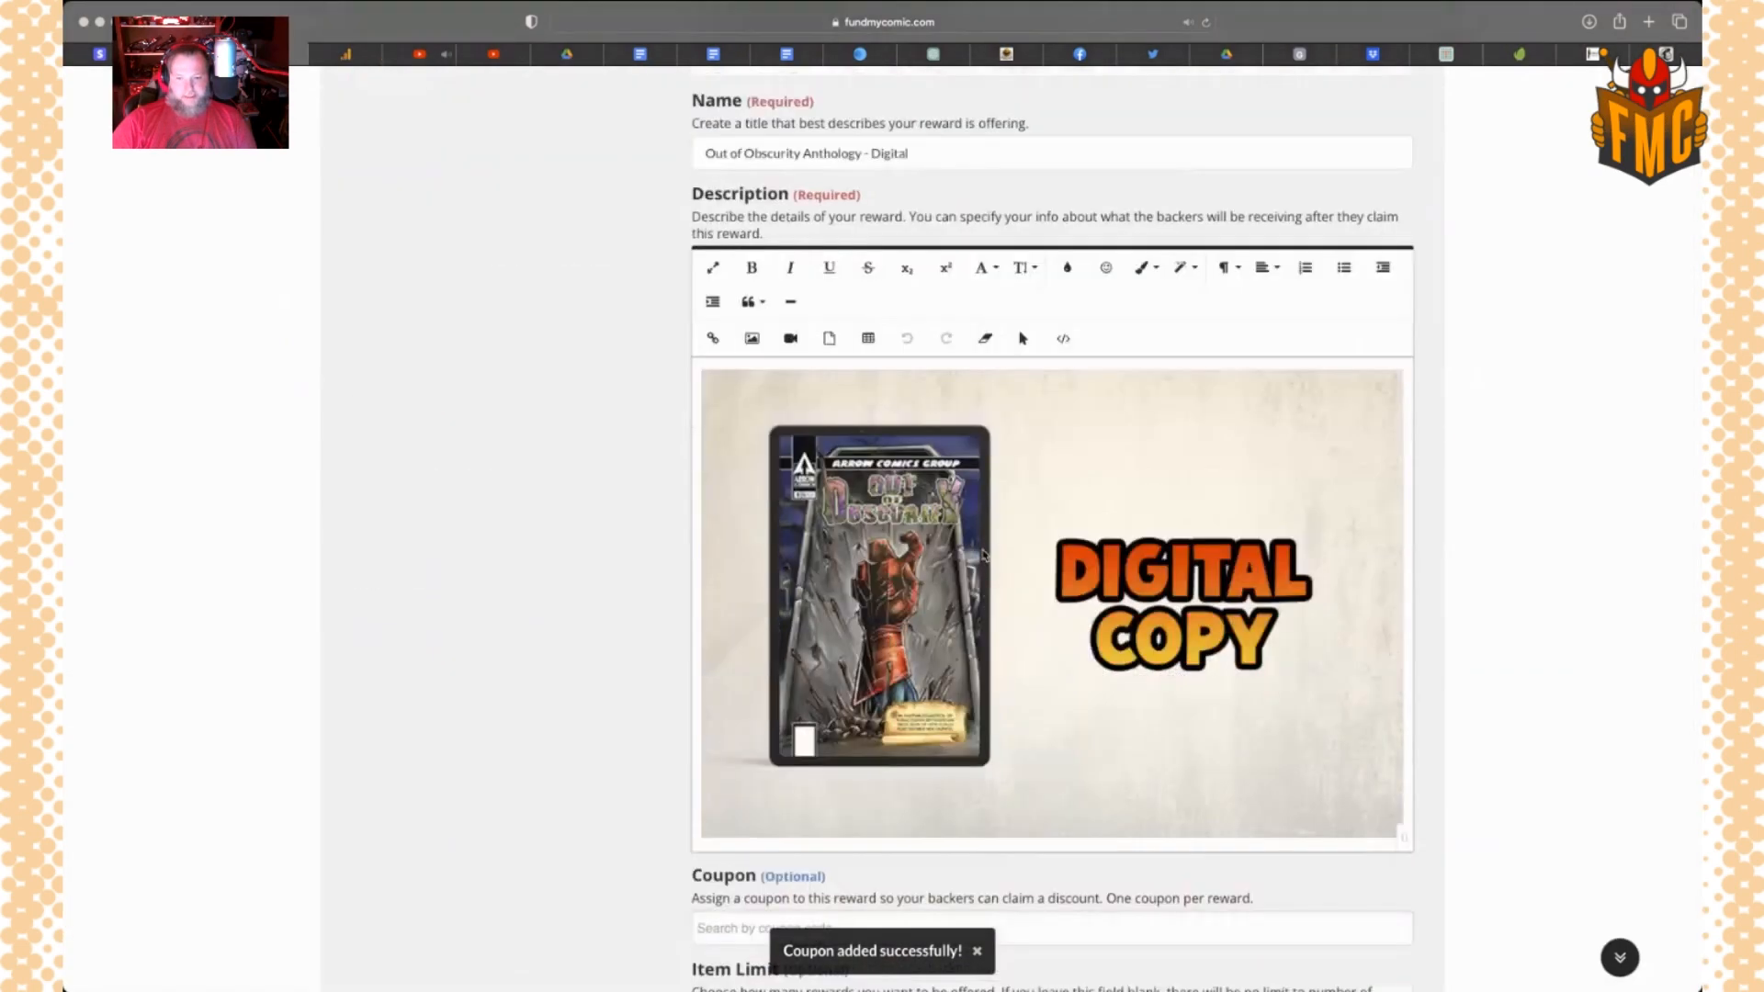
{"action": "scroll", "coordinate": [983, 555], "scroll_direction": "down", "scroll_amount": 15}
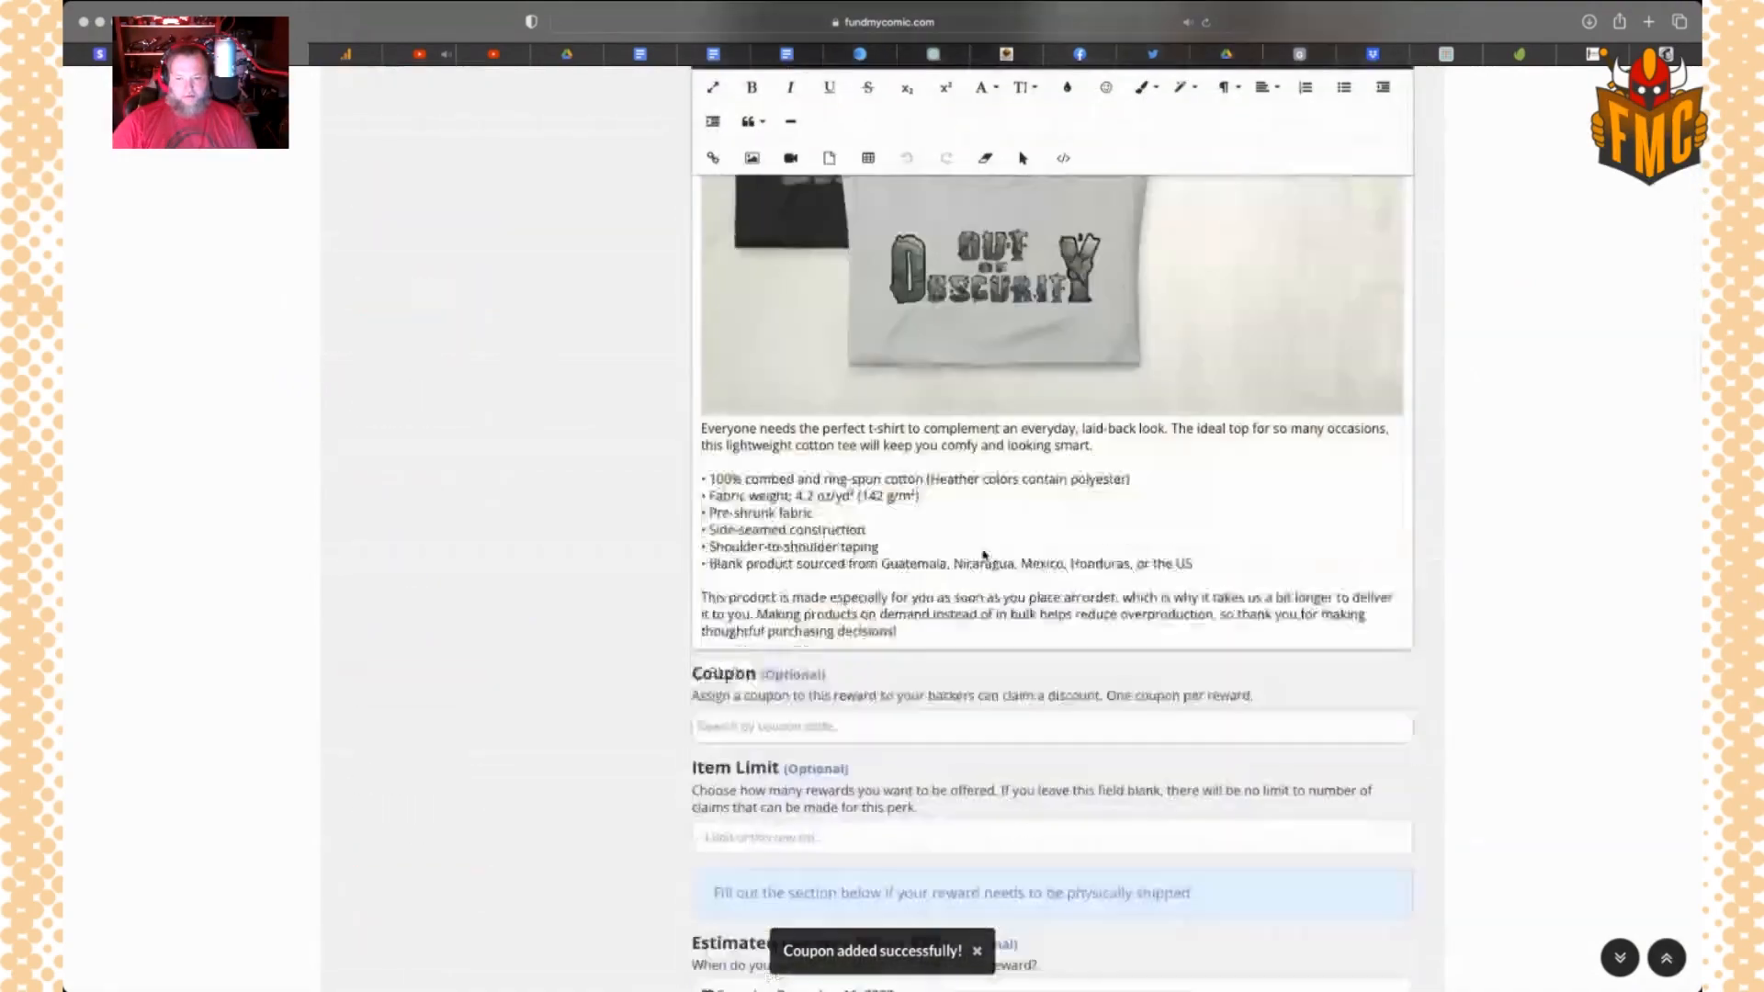
{"action": "scroll", "coordinate": [983, 554], "scroll_direction": "down", "scroll_amount": 20}
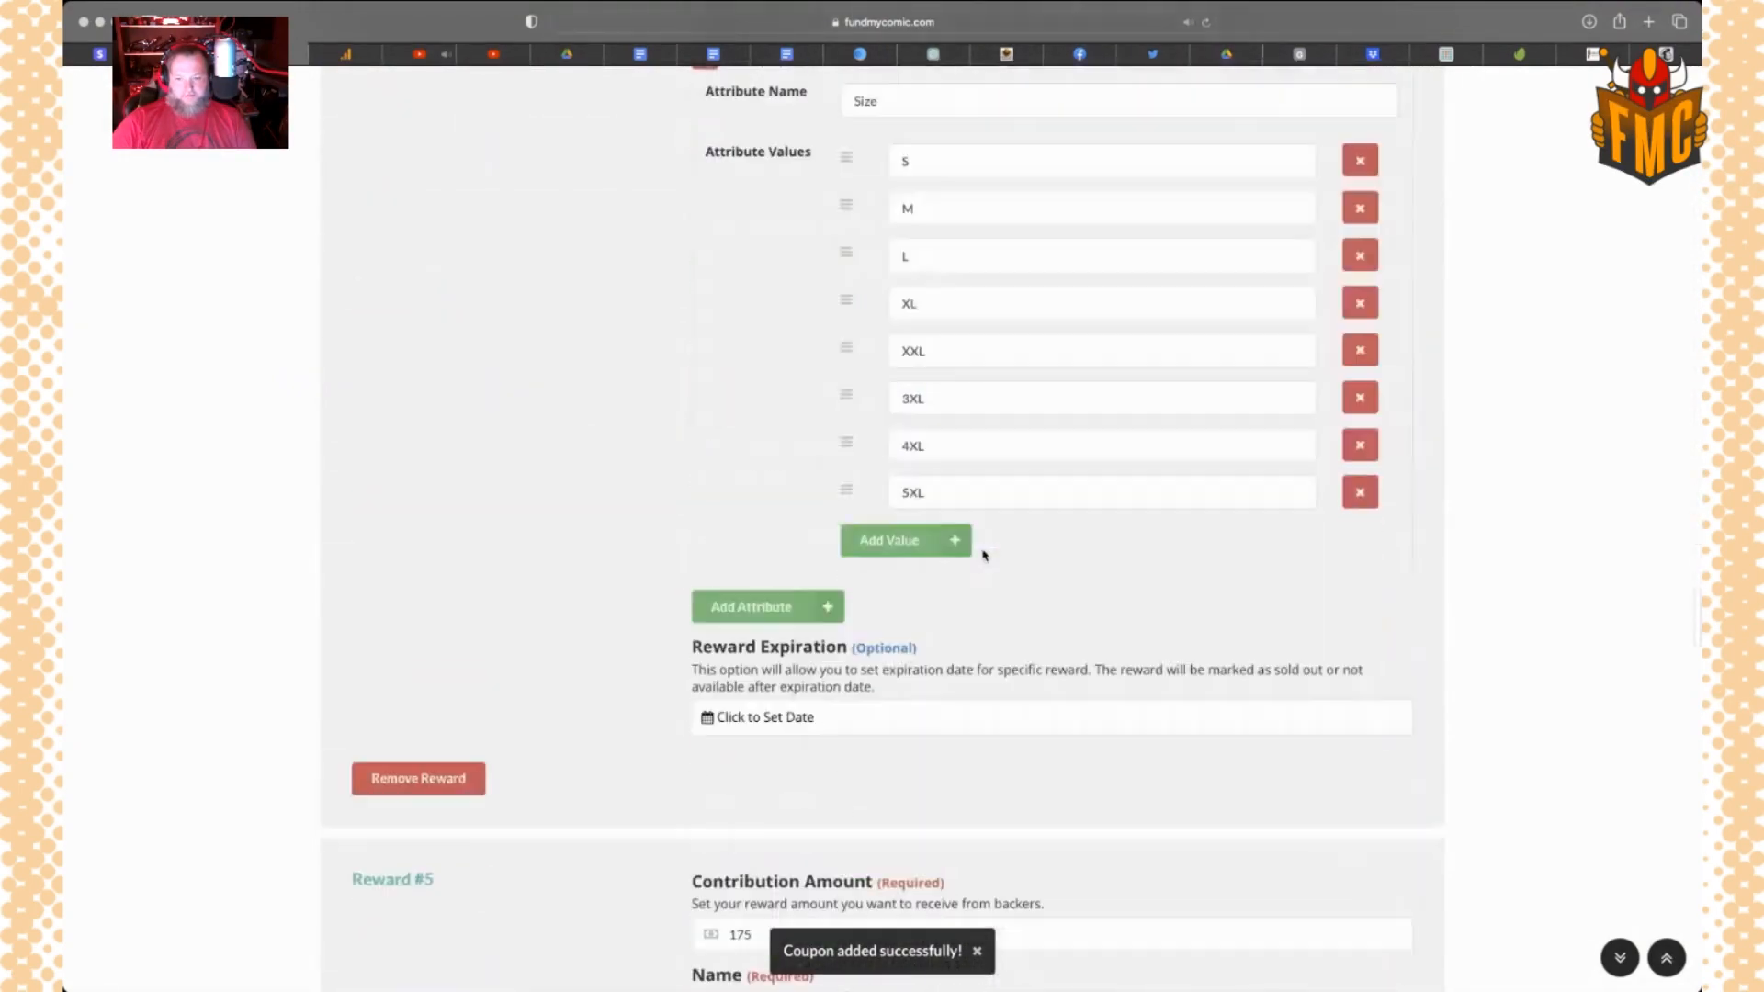
{"action": "scroll", "coordinate": [985, 557], "scroll_direction": "down", "scroll_amount": 20}
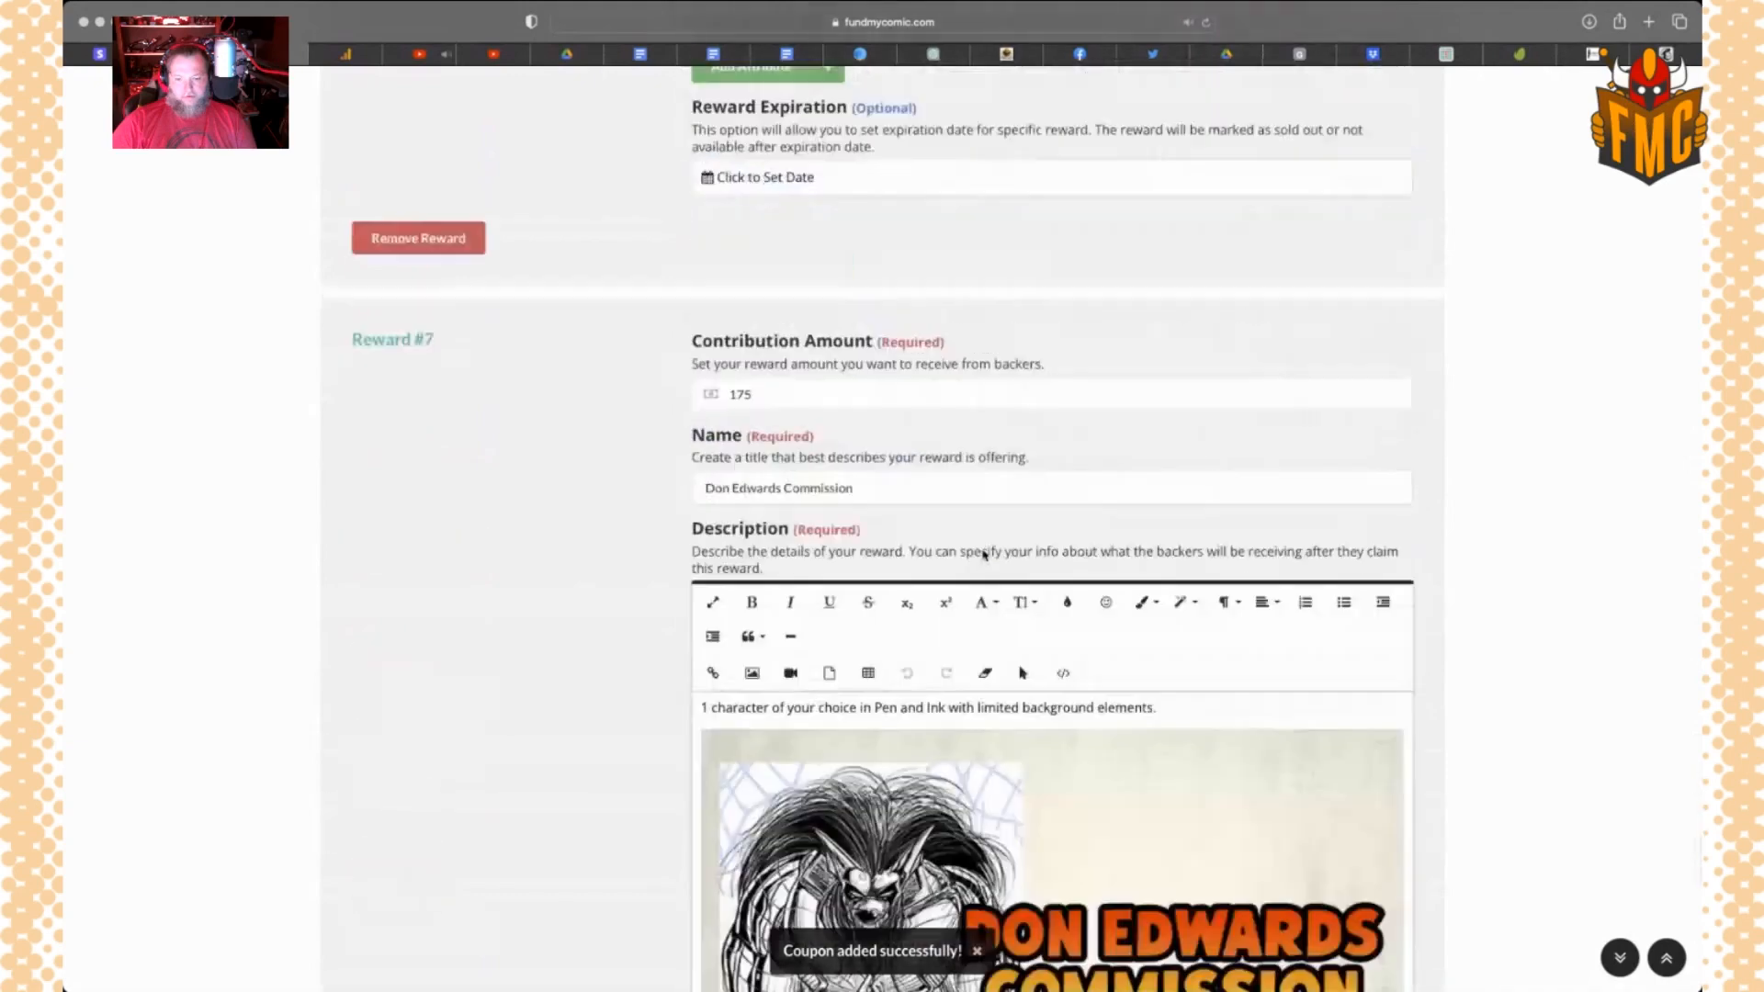
{"action": "scroll", "coordinate": [878, 511], "scroll_direction": "down", "scroll_amount": 15}
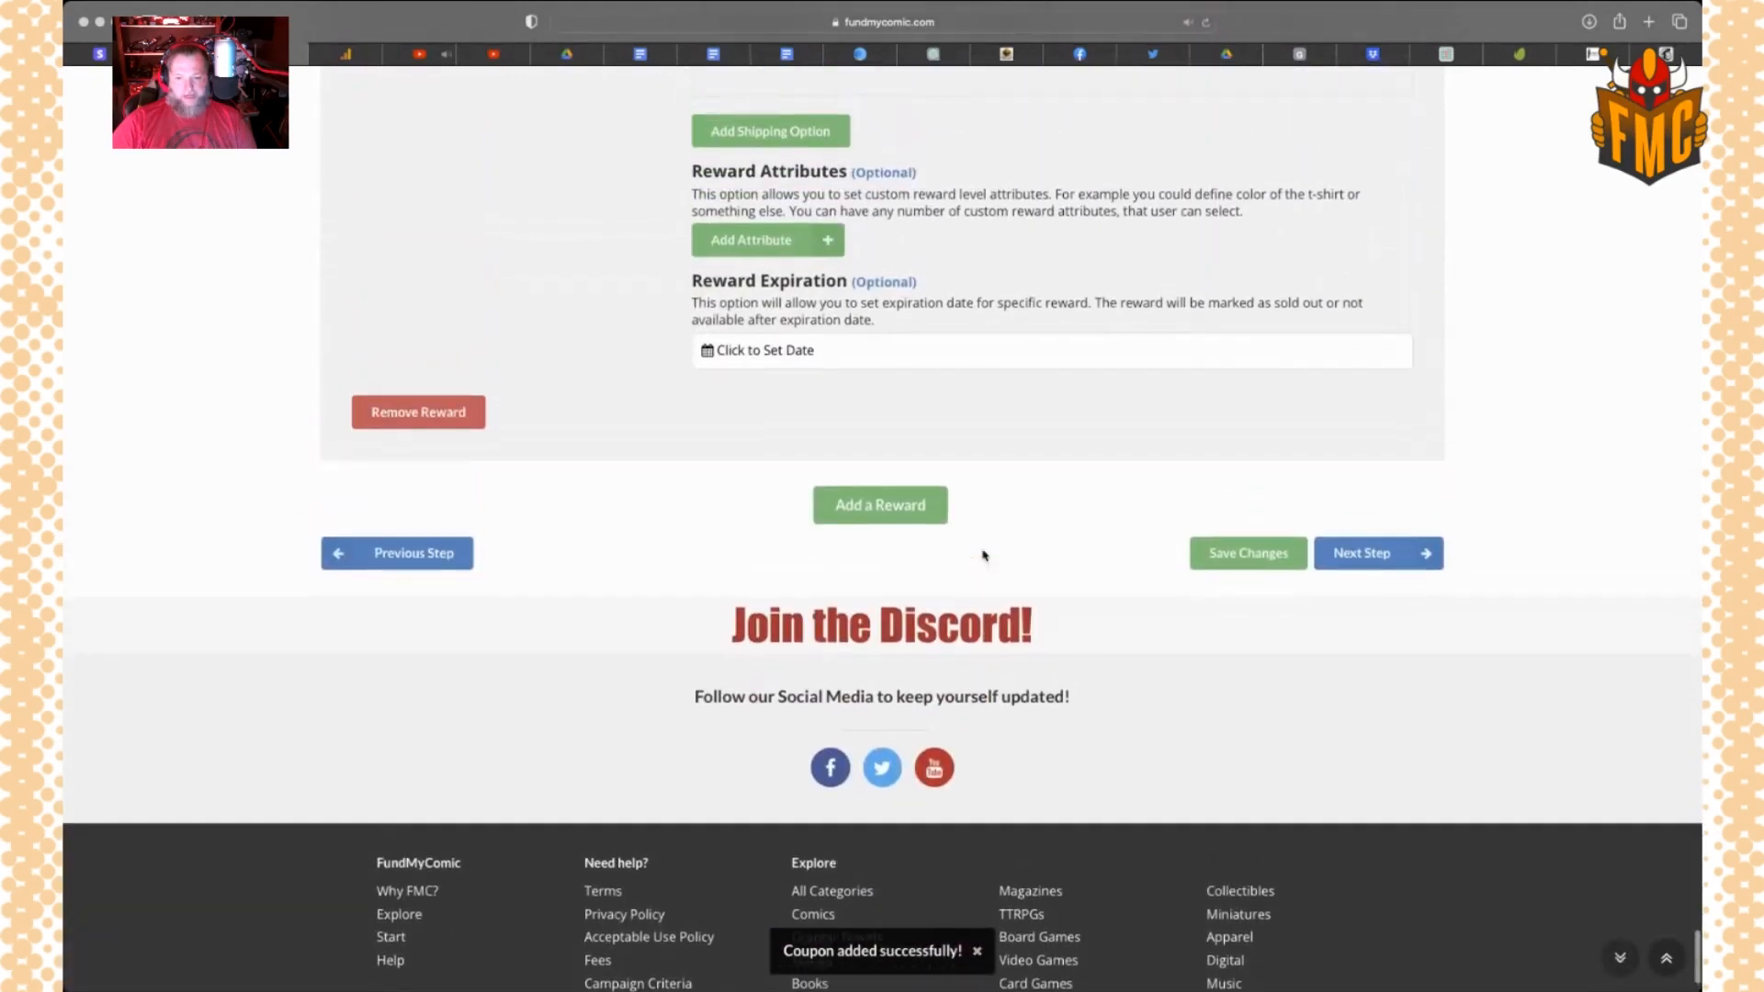
{"action": "left_click", "coordinate": [878, 510]}
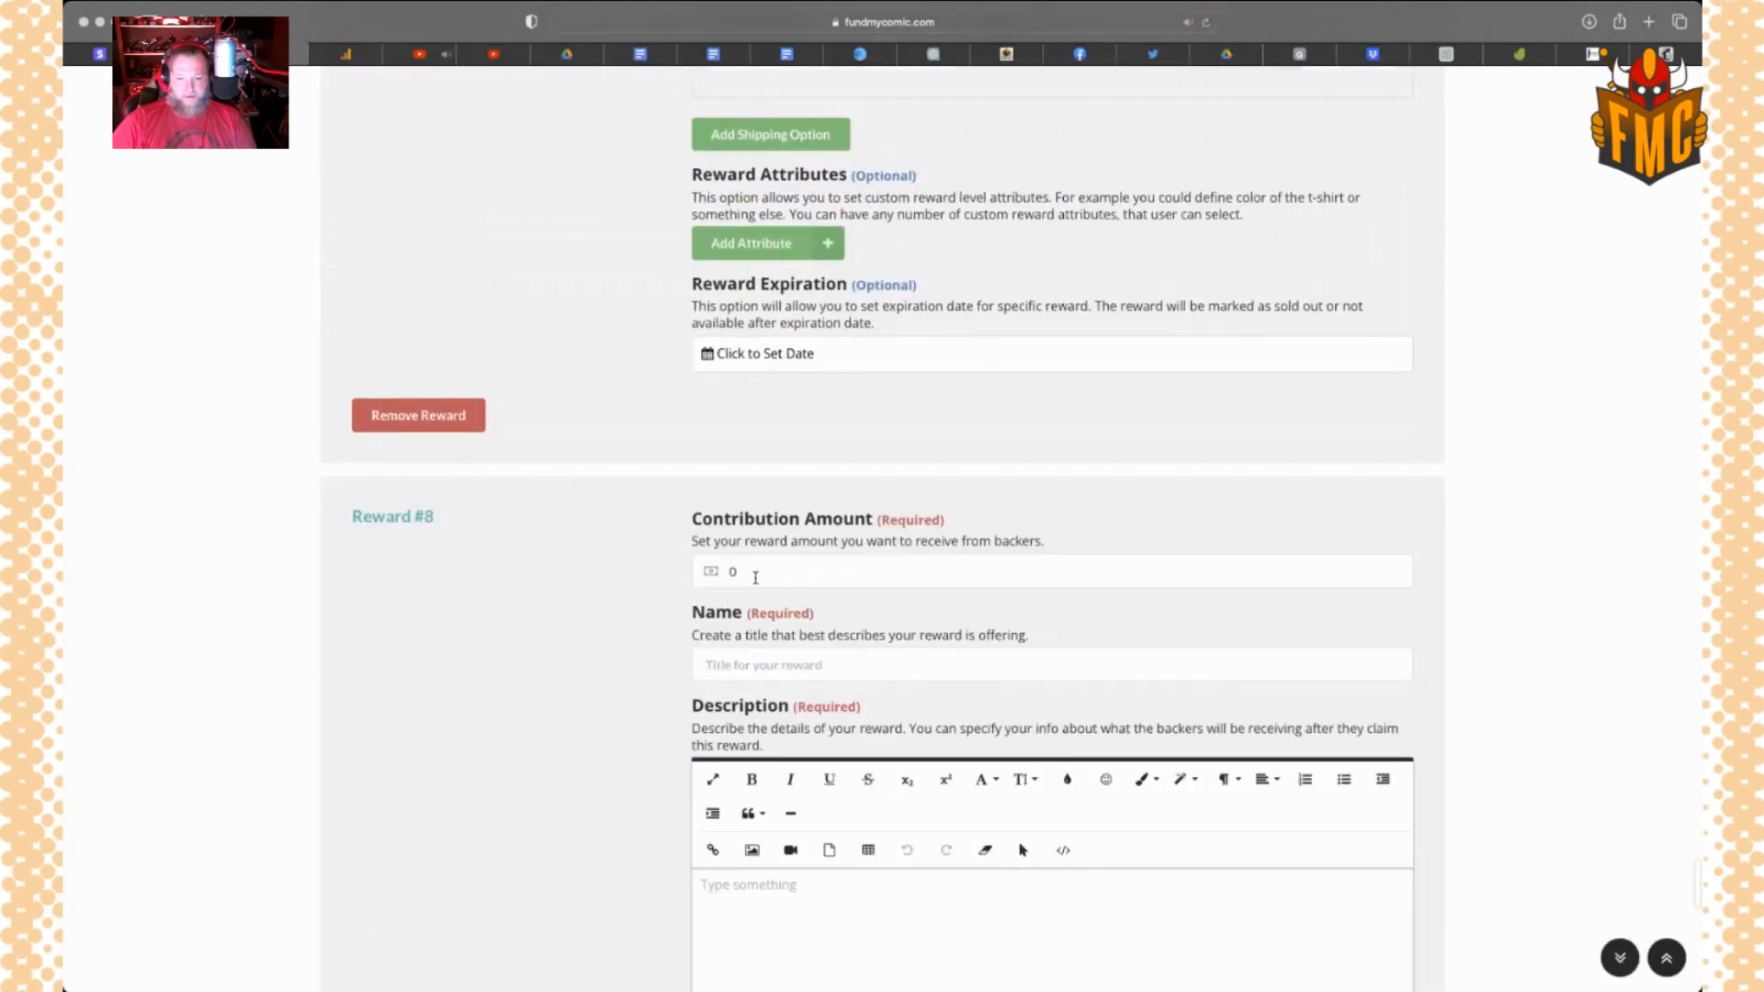
{"action": "key", "text": "BackSpace"}
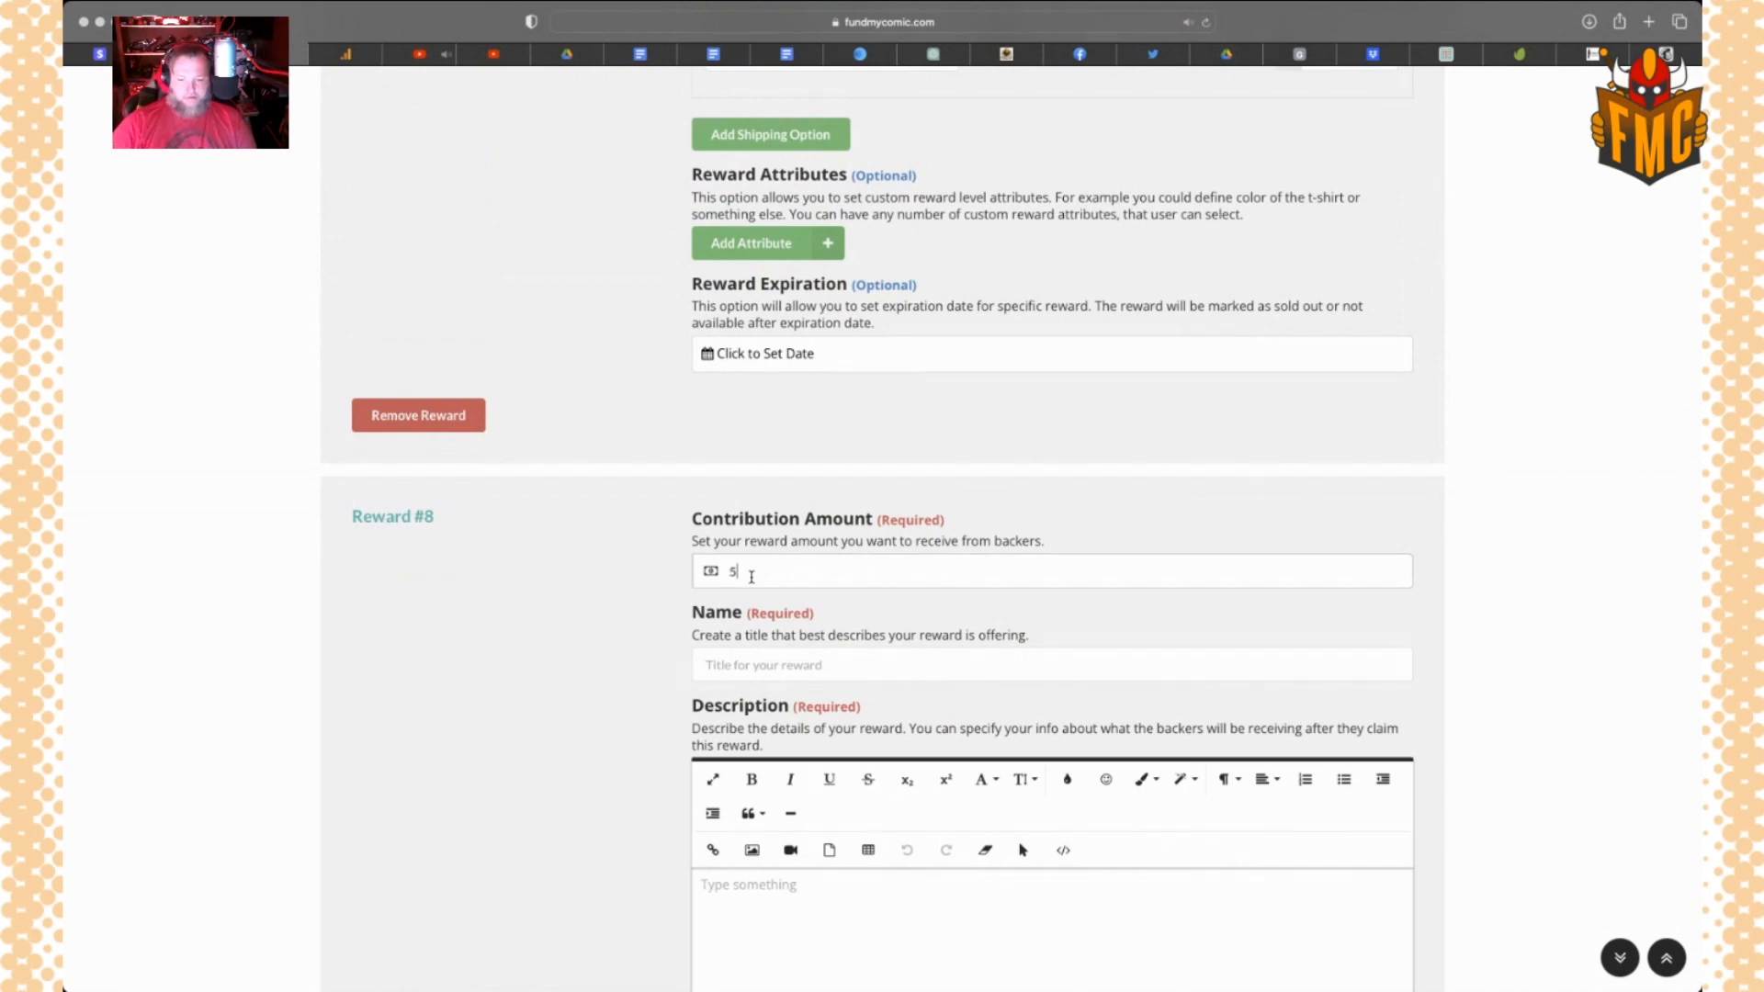
{"action": "left_click", "coordinate": [771, 677]}
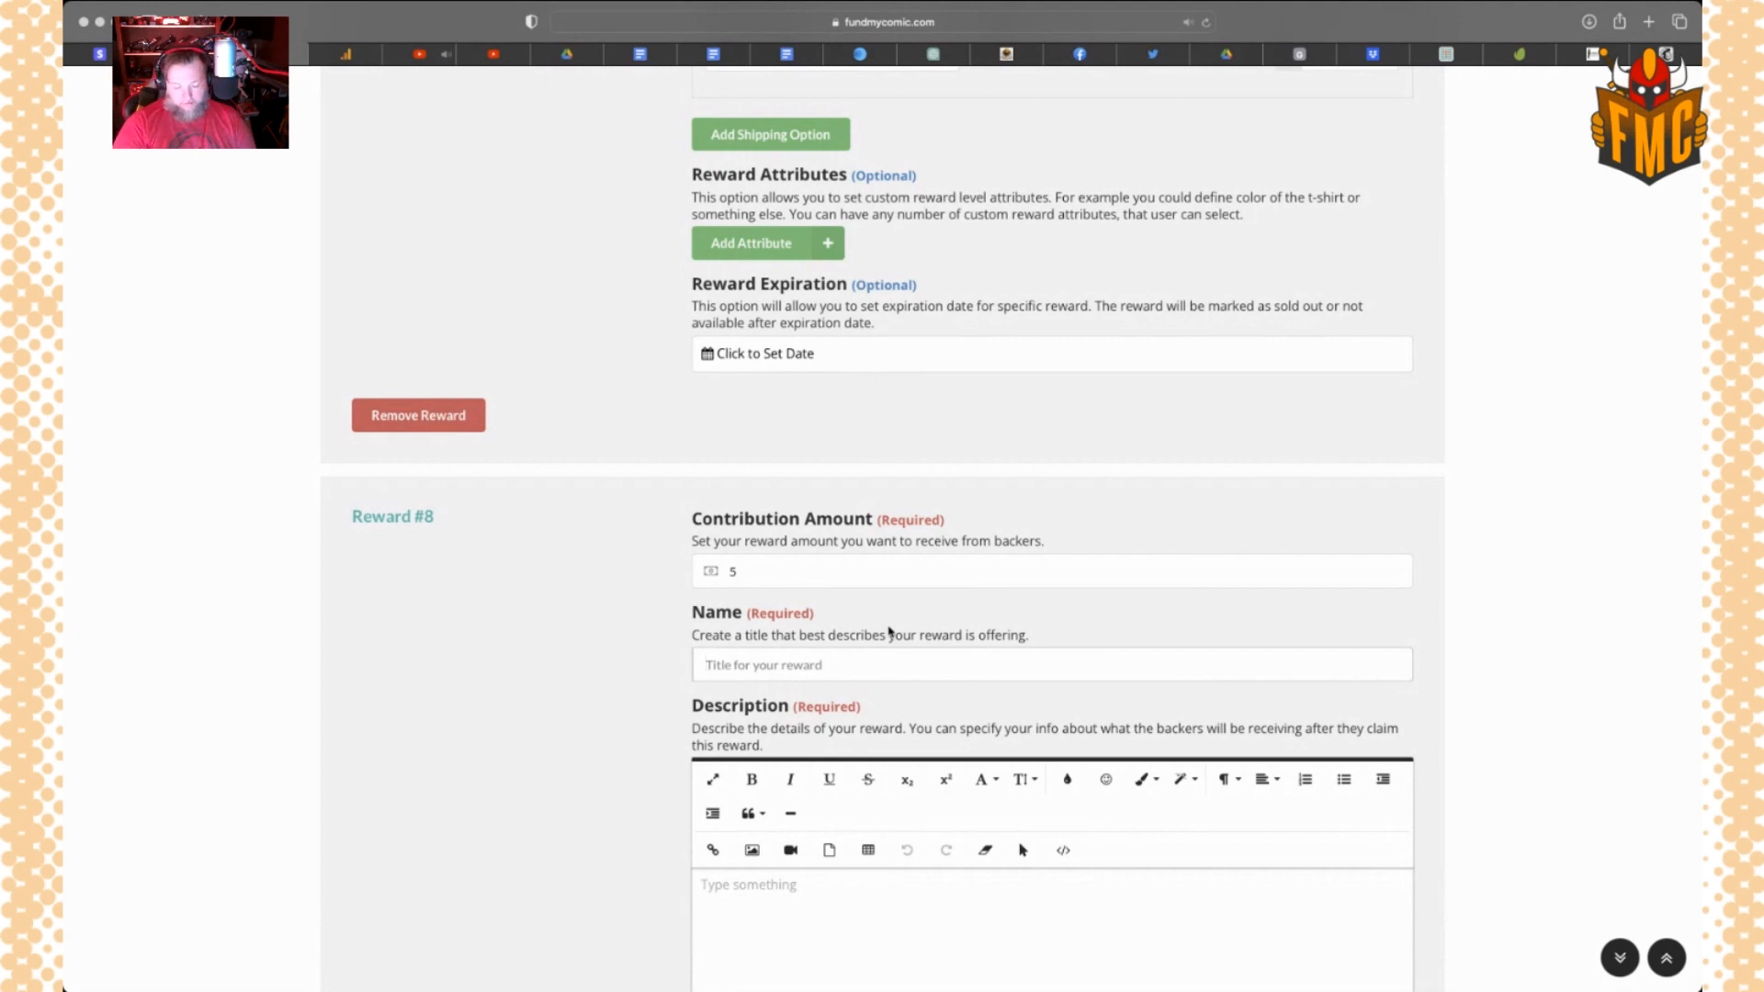
{"action": "type", "text": "Add-on P"}
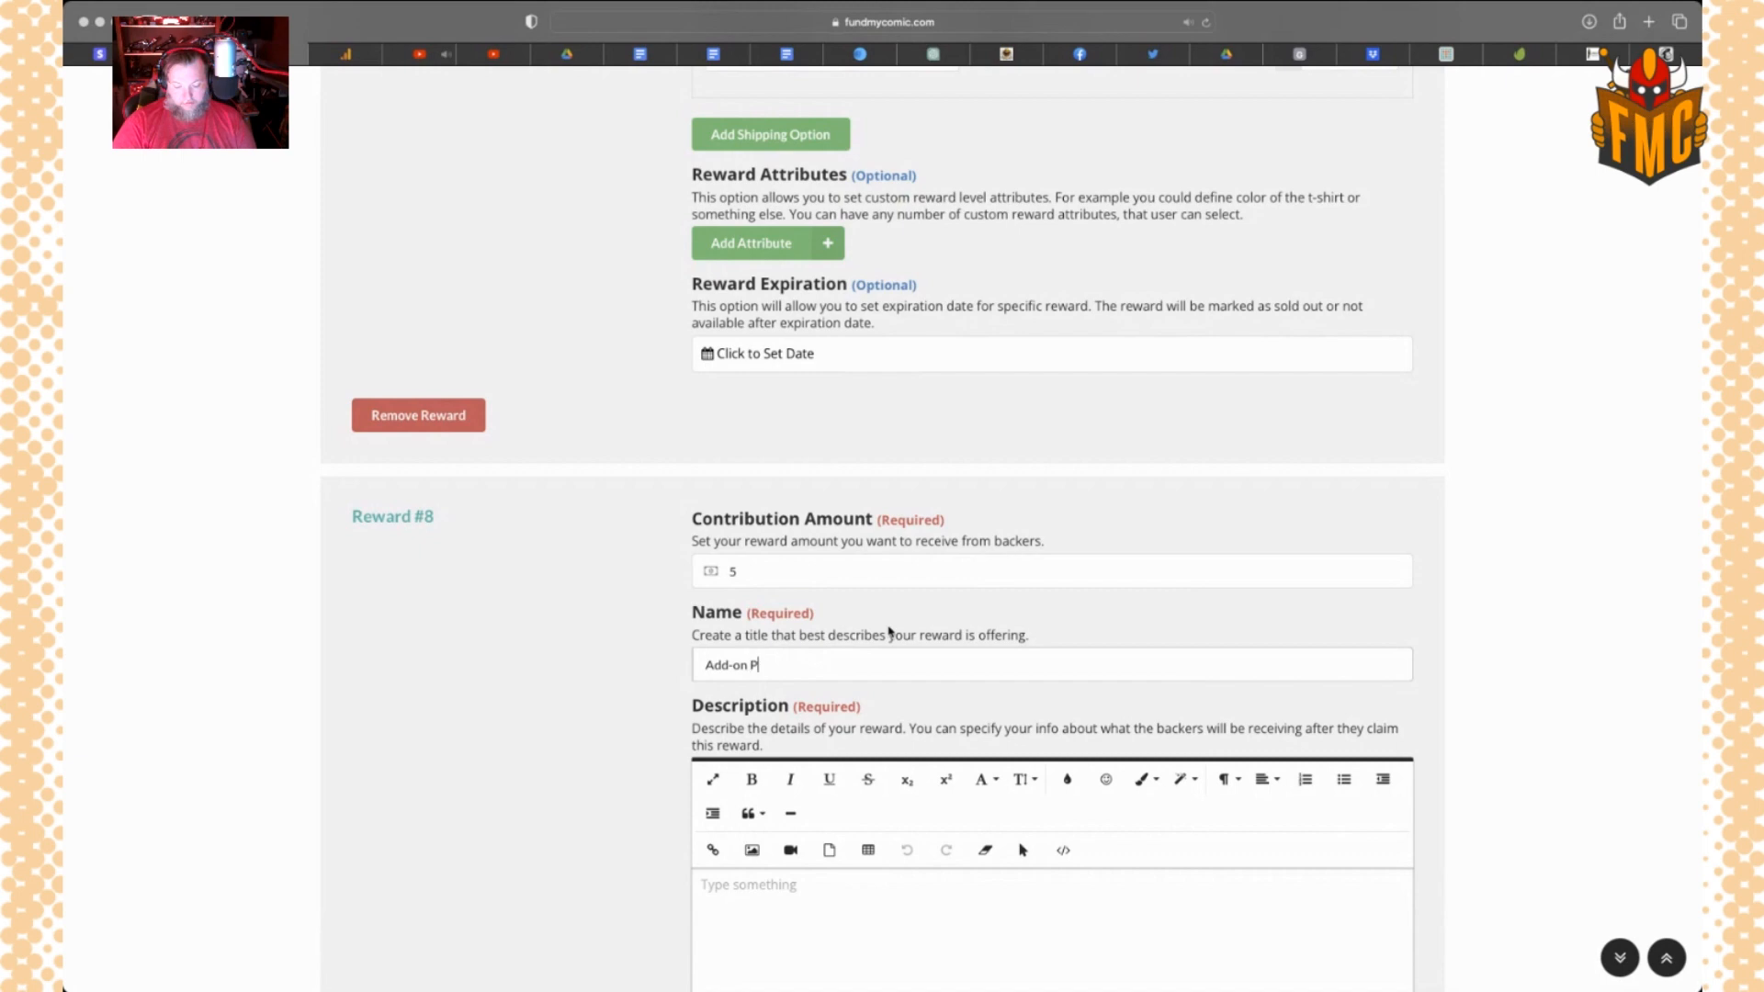
{"action": "type", "text": "oster"}
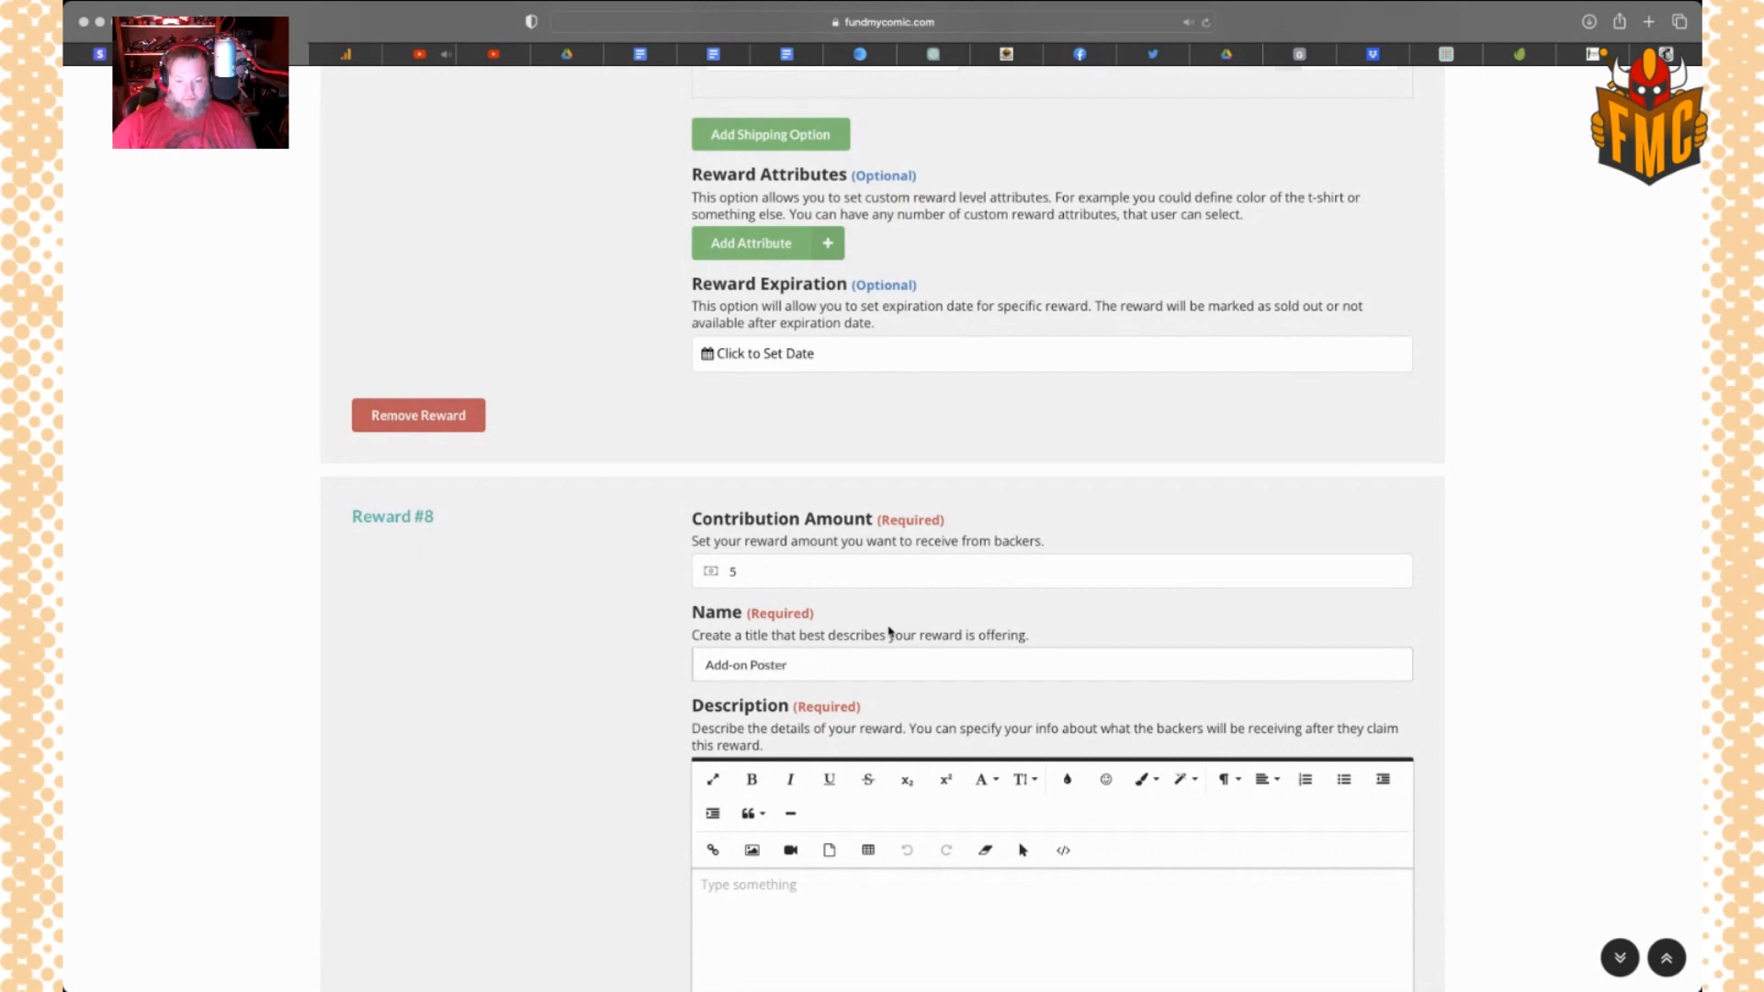
Insert the Out of Obscurity cover image into the Add-on Poster reward's description
{"action": "scroll", "coordinate": [973, 769], "scroll_direction": "down", "scroll_amount": 5}
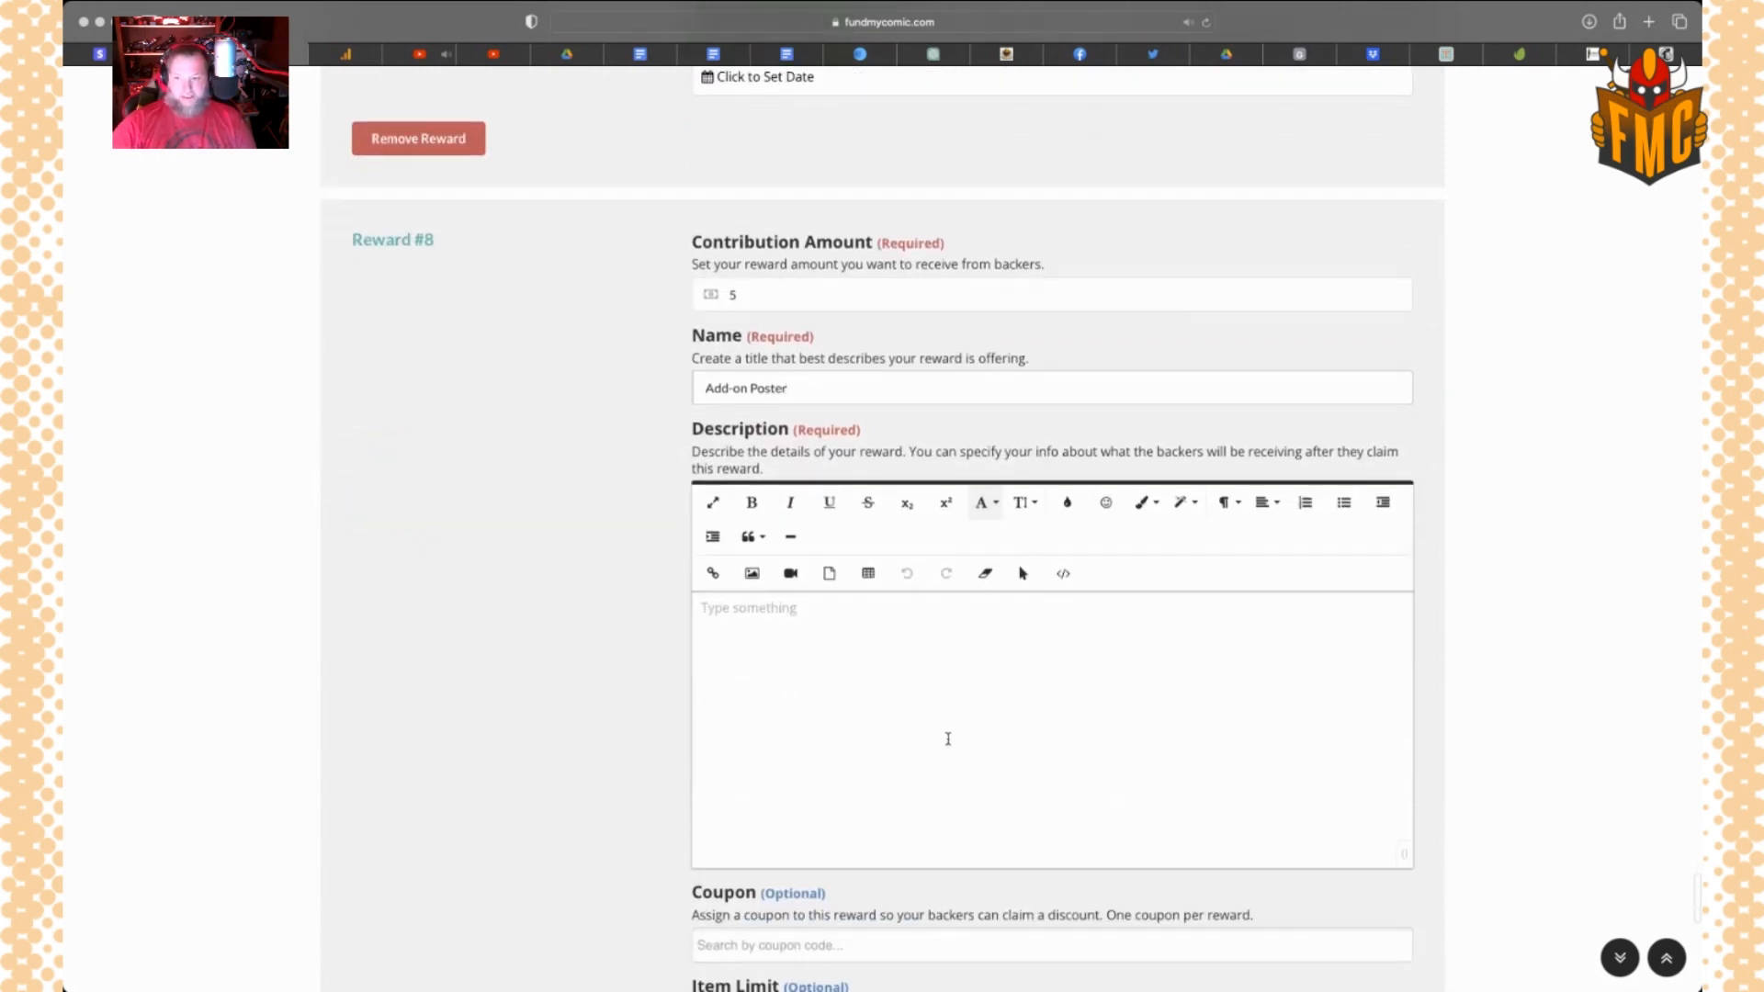
{"action": "left_click_drag", "start_coordinate": [1699, 695], "coordinate": [1207, 695]}
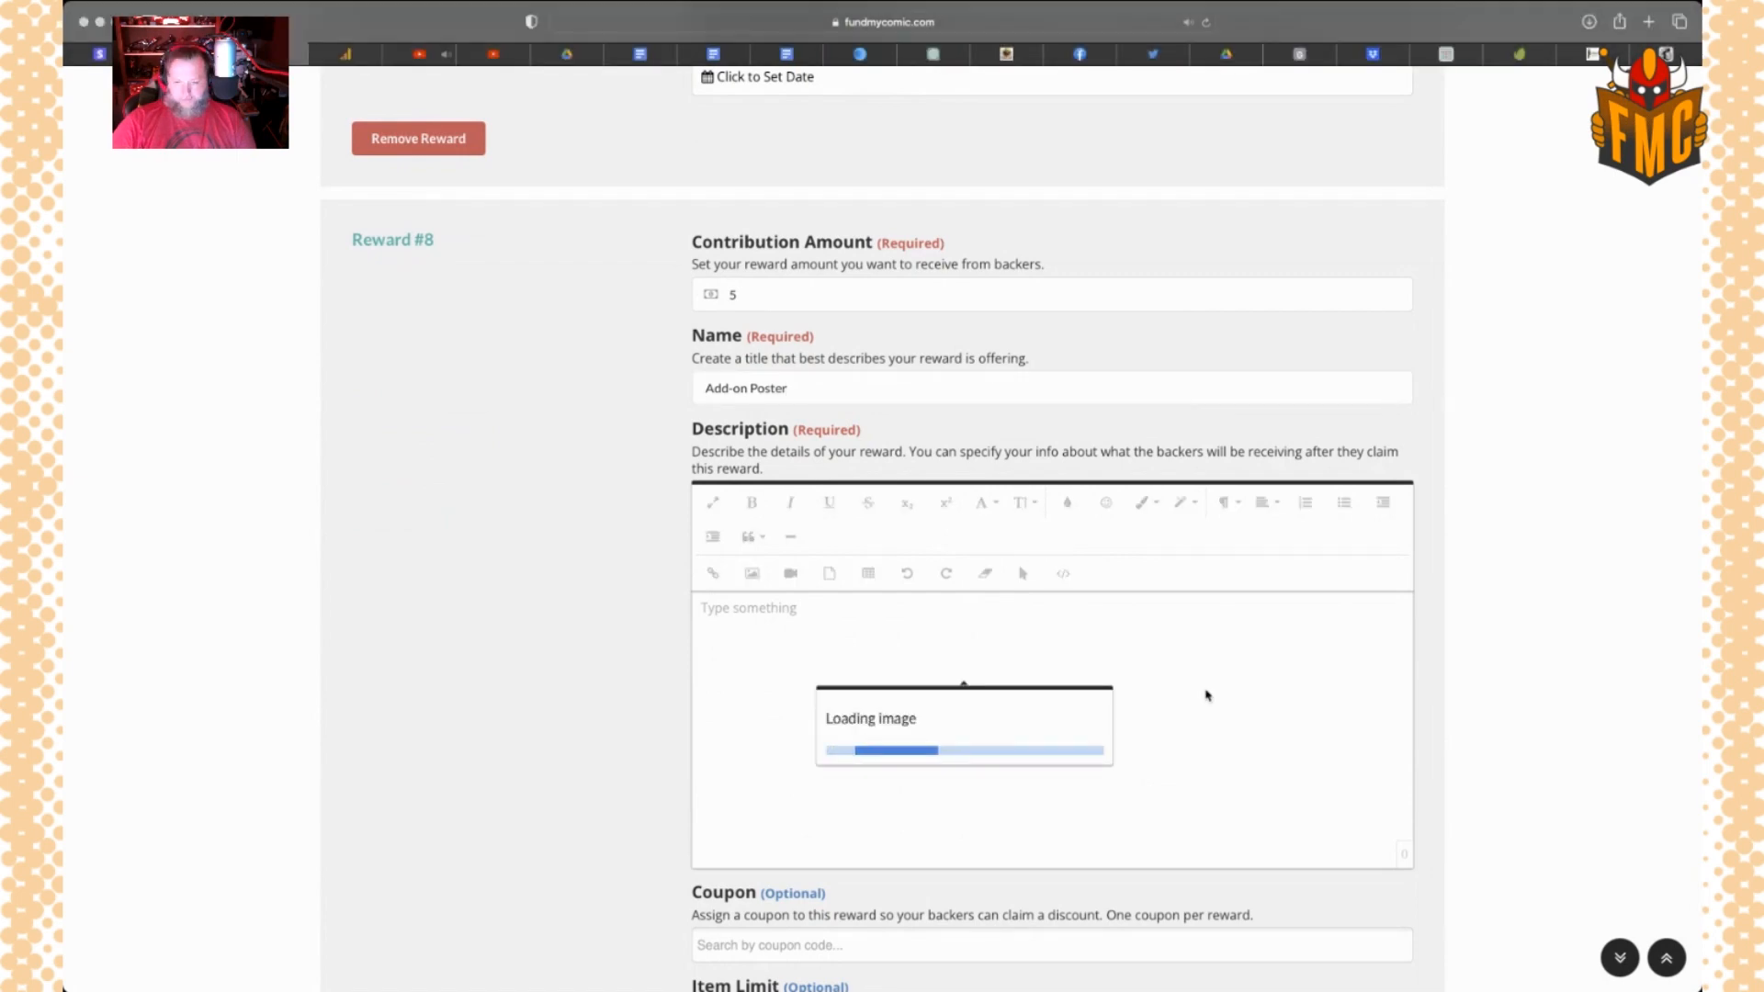
{"action": "scroll", "coordinate": [1207, 696], "scroll_direction": "down", "scroll_amount": 3}
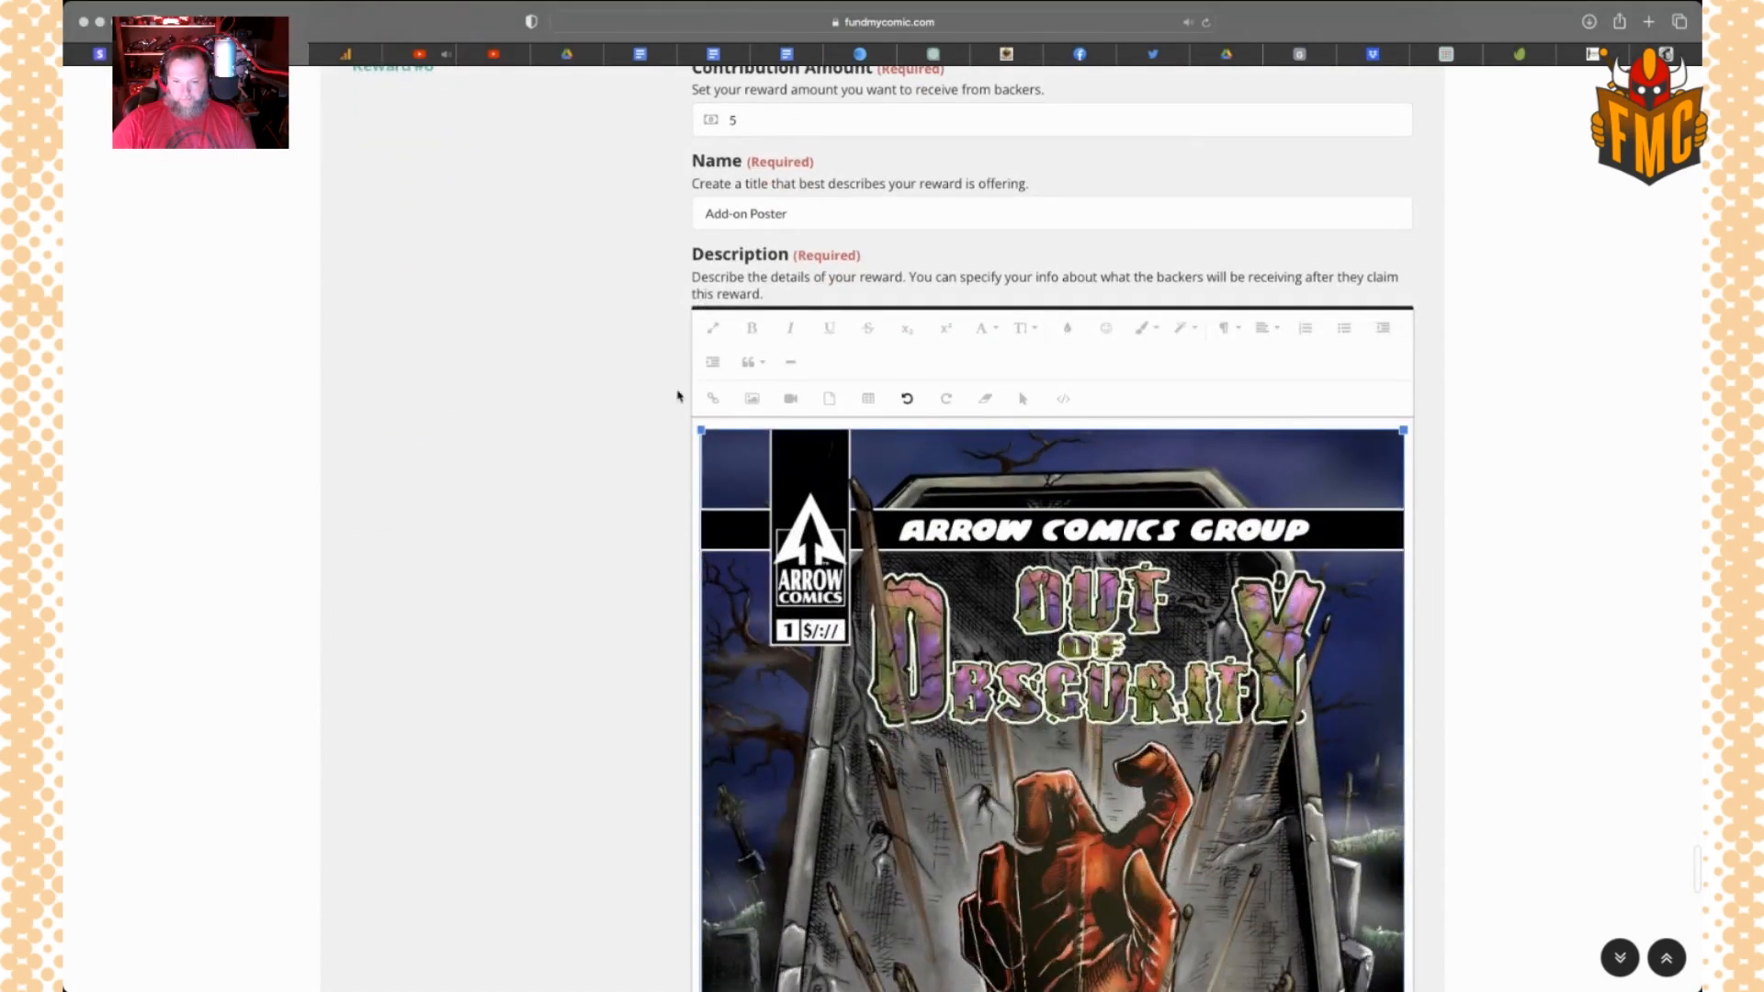
Above the cover image, add the line "Add on this great mini poster for just $5! use code:ADDON to apply free shipping."
{"action": "left_click", "coordinate": [696, 435]}
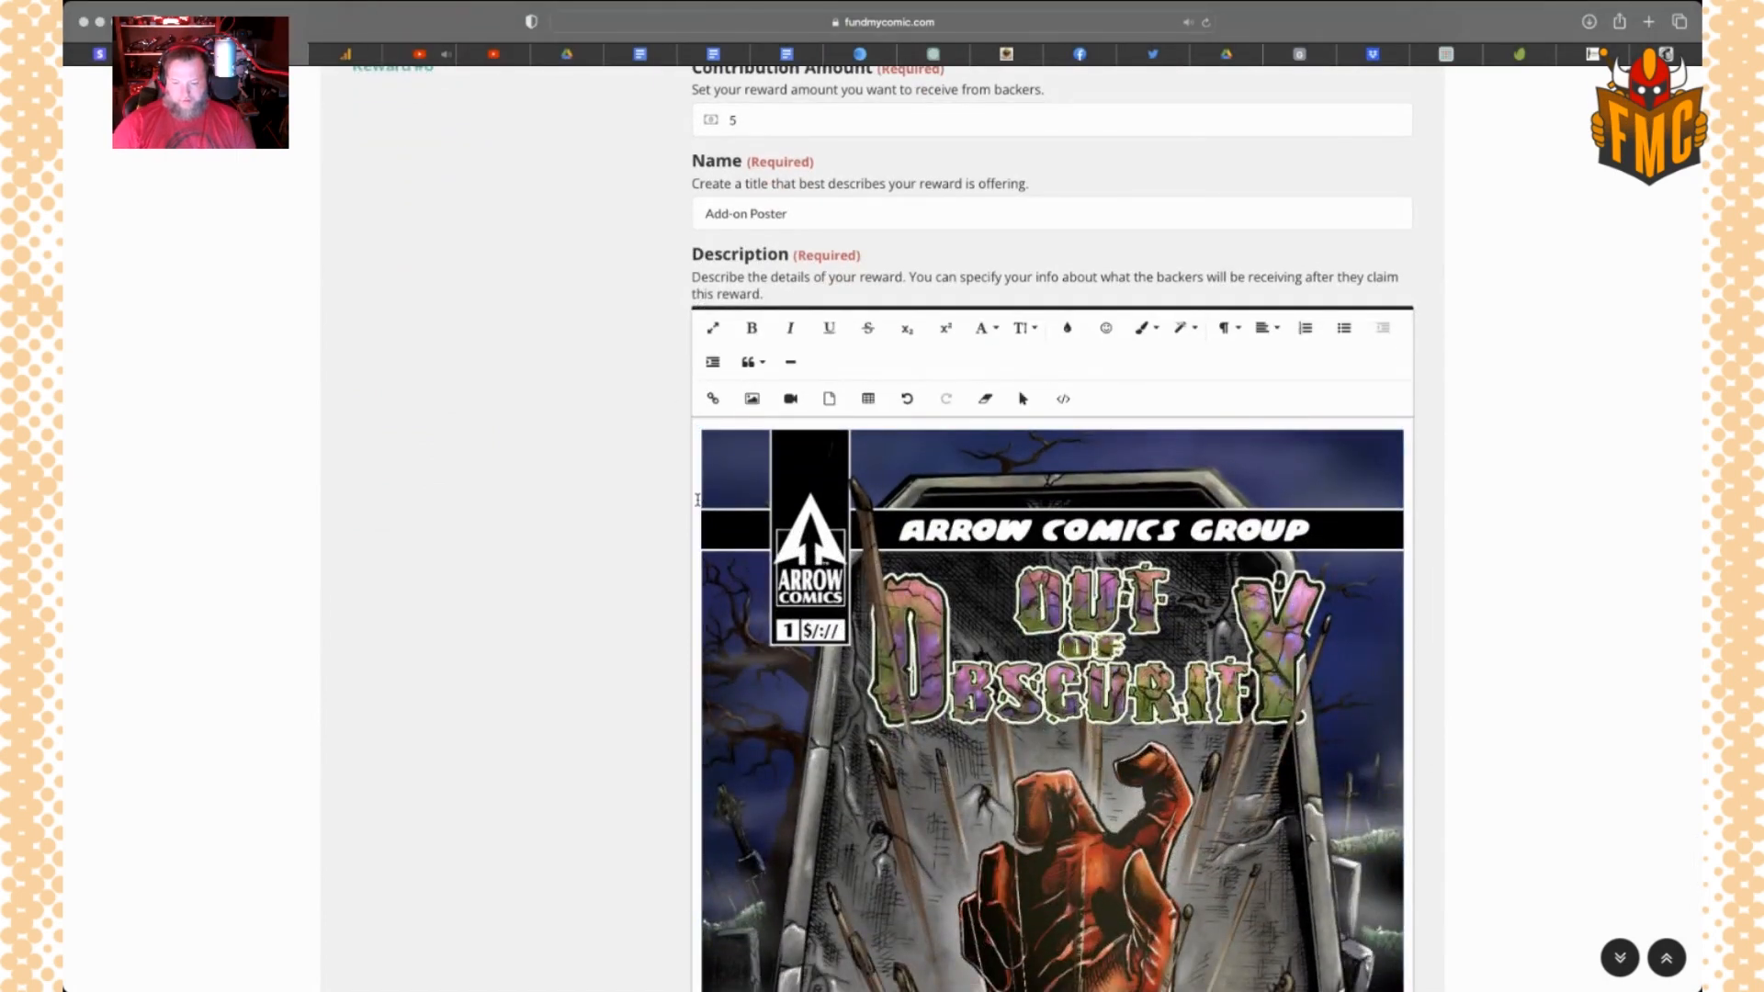
{"action": "key", "text": "Return"}
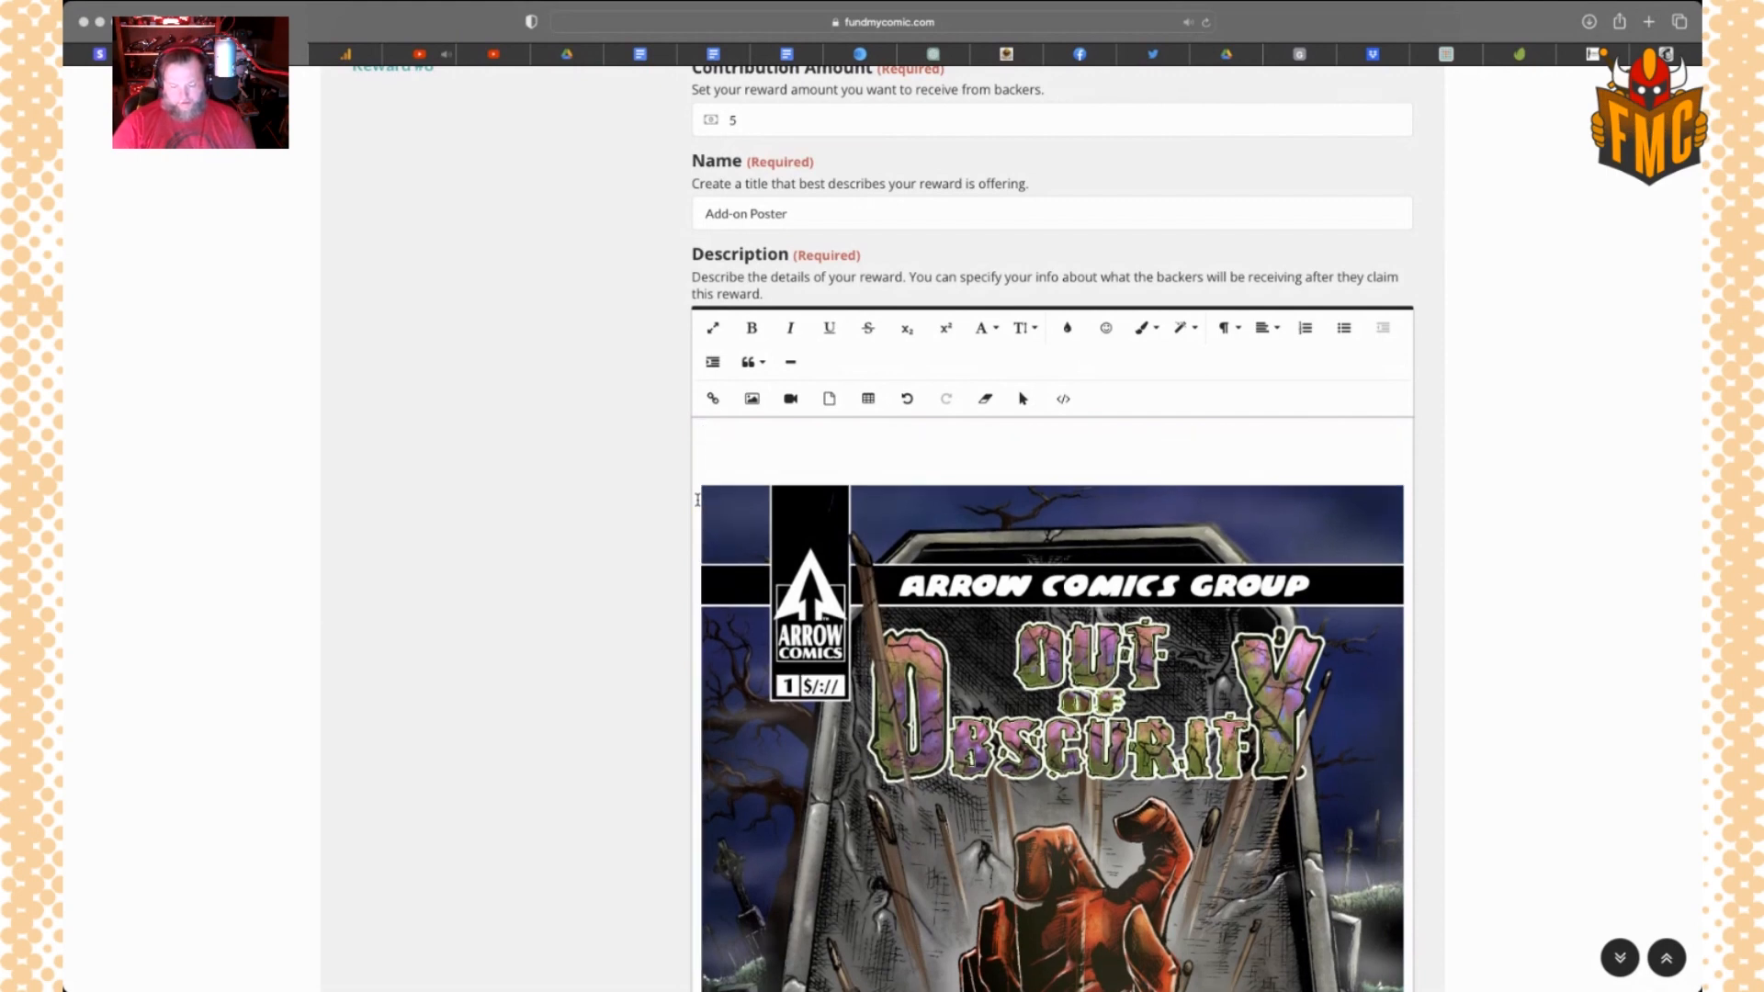
{"action": "type", "text": "Add on this great mini poster for just $5!  use code:ADDON to apply free shipping."}
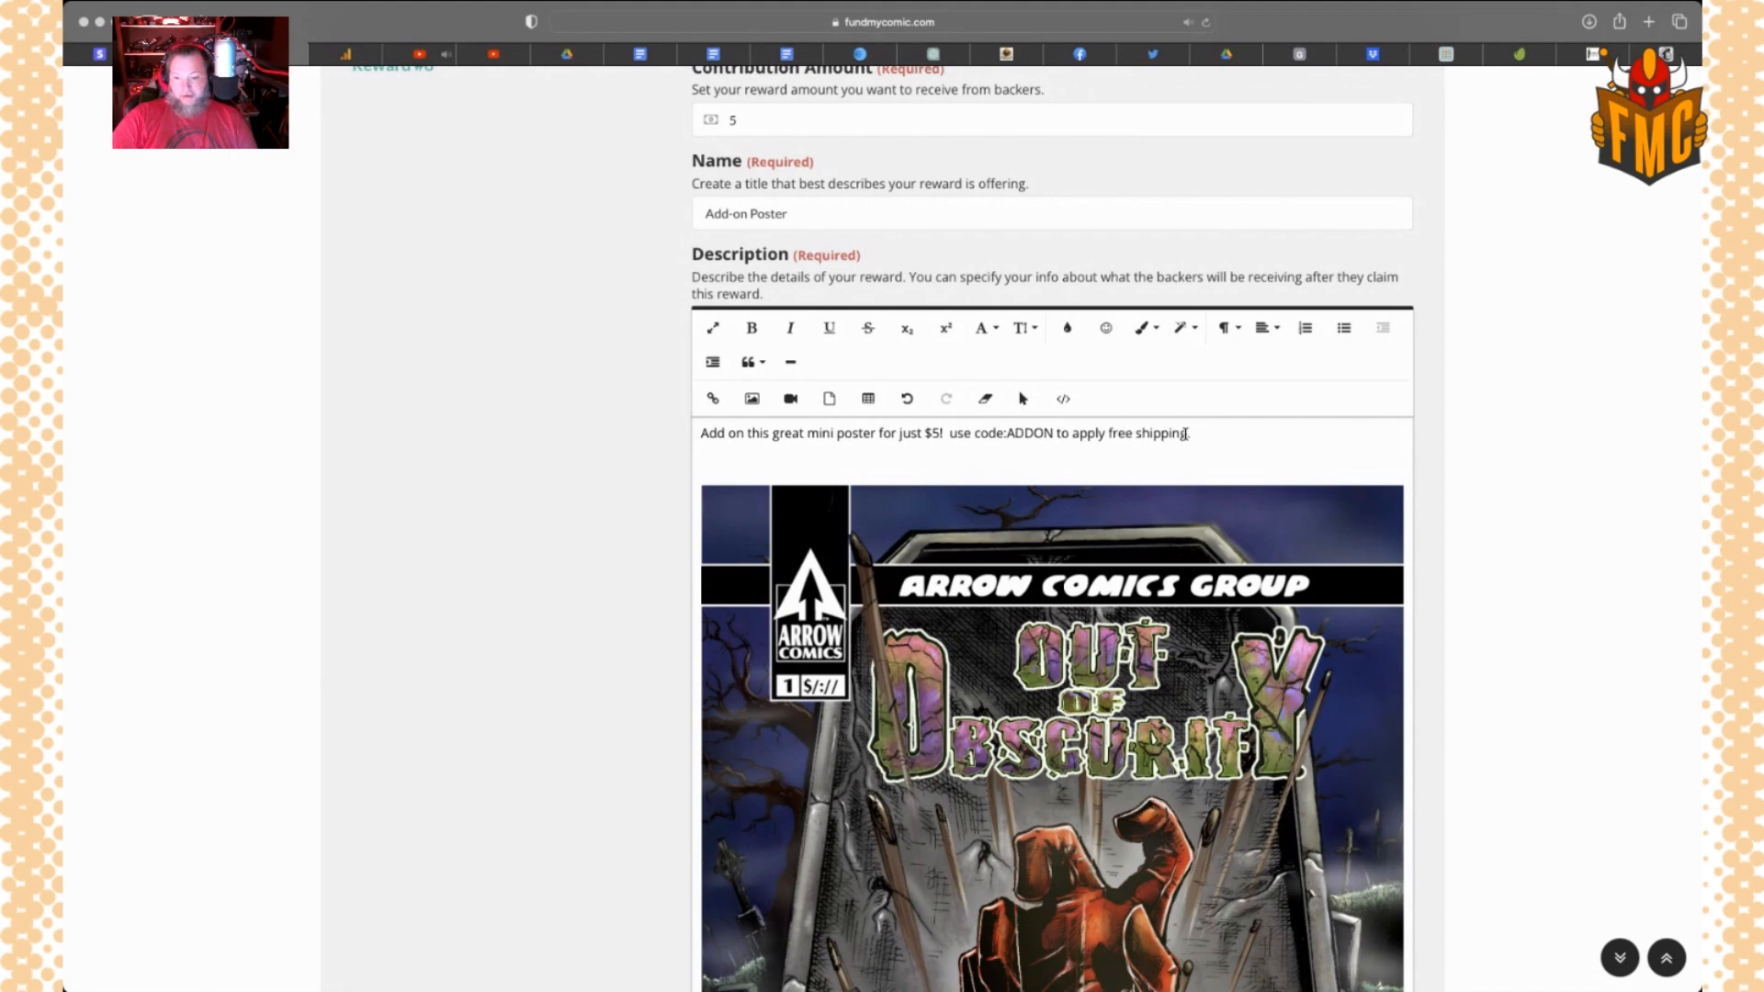
Format the line above the cover image in Verdana, size 24, and centre it
{"action": "left_click_drag", "start_coordinate": [1184, 433], "coordinate": [713, 405]}
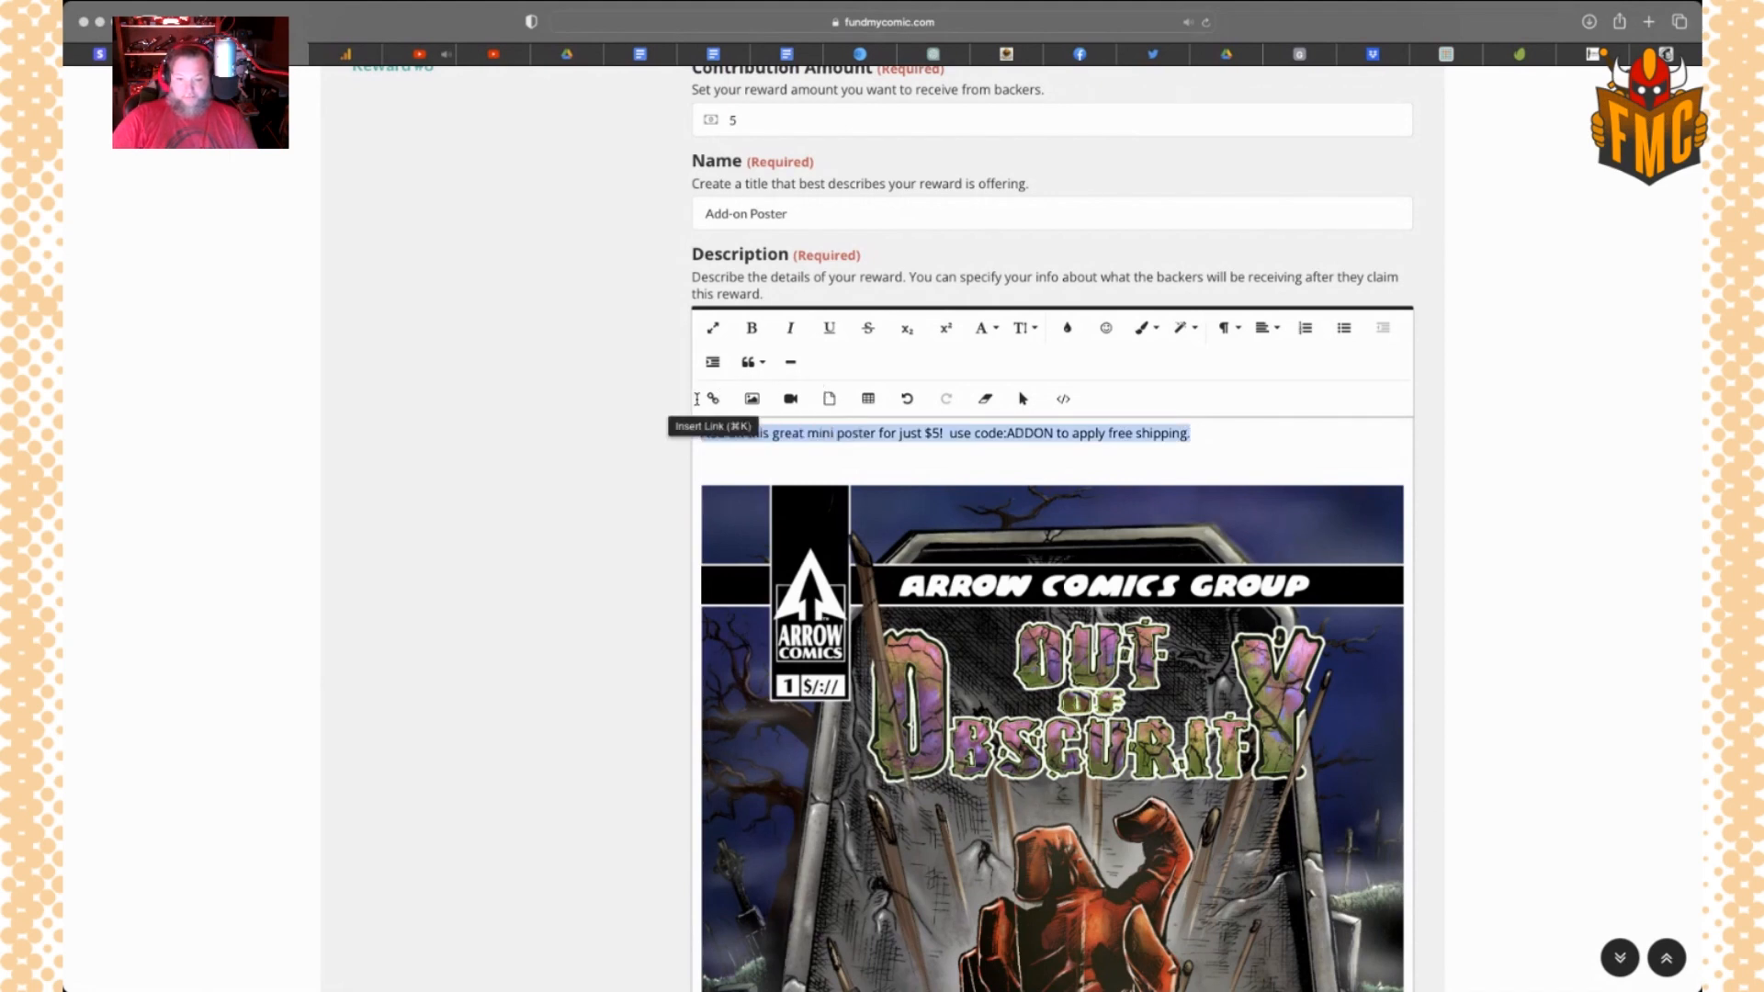
{"action": "left_click", "coordinate": [983, 328]}
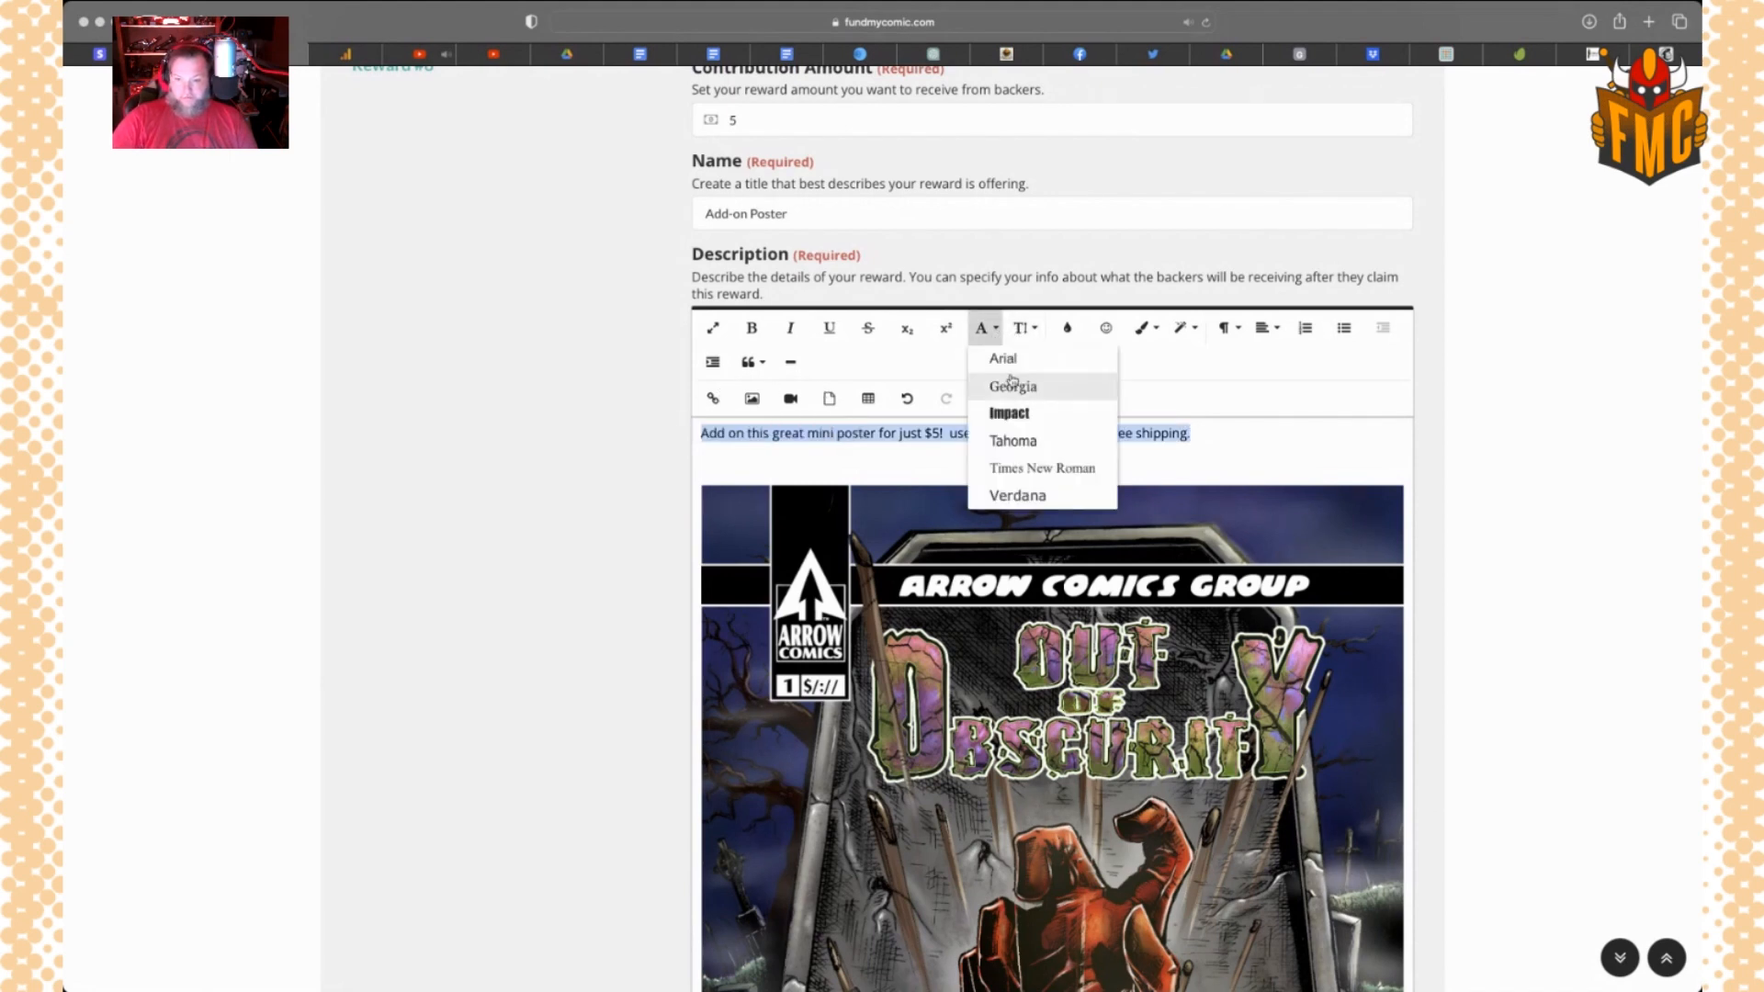
{"action": "left_click", "coordinate": [1025, 495]}
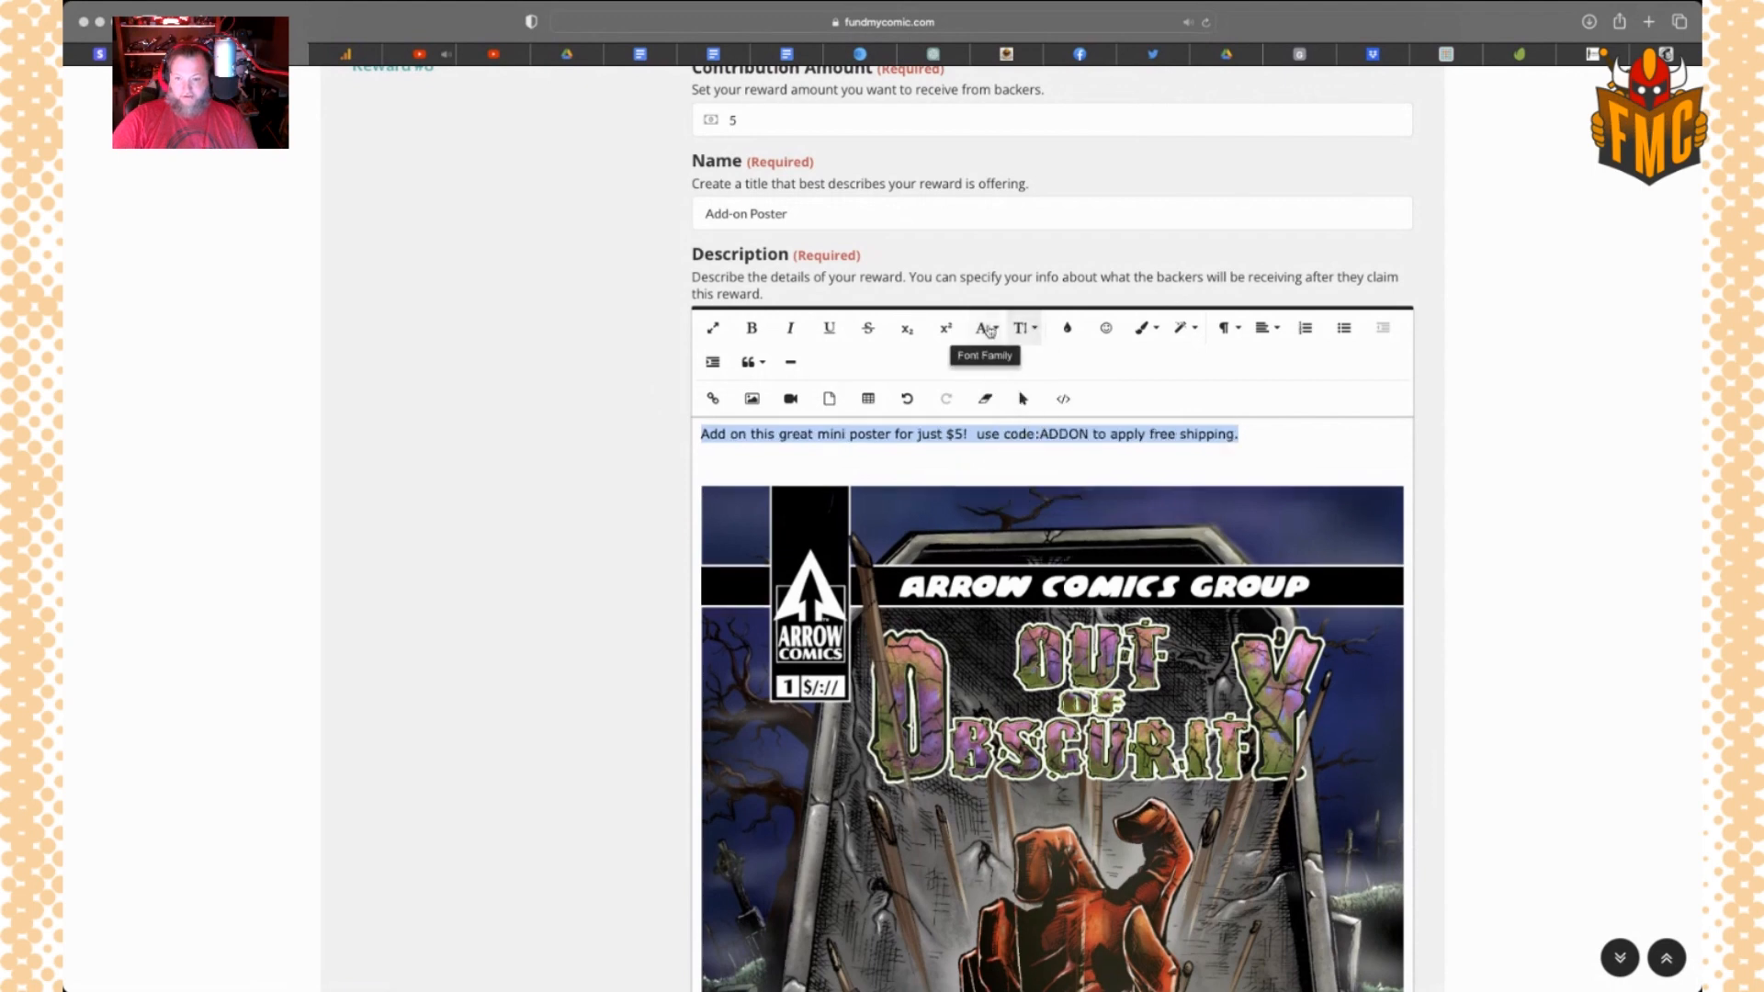
{"action": "left_click", "coordinate": [1266, 329]}
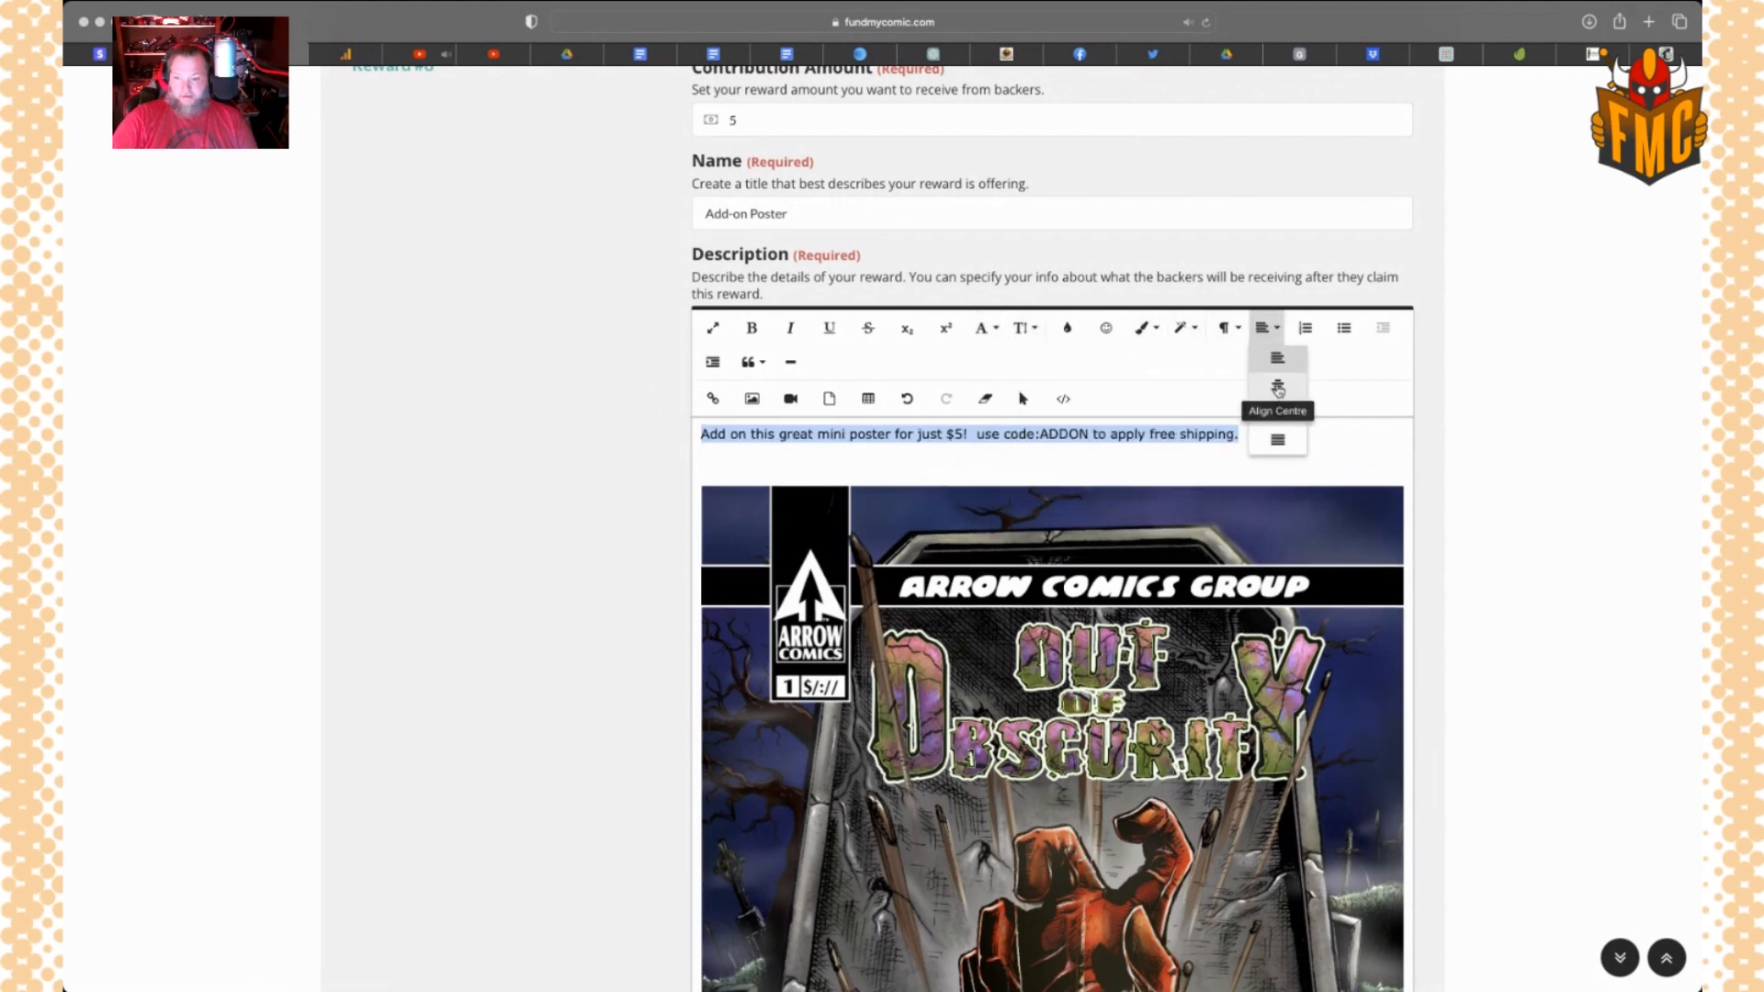
{"action": "left_click", "coordinate": [1278, 388]}
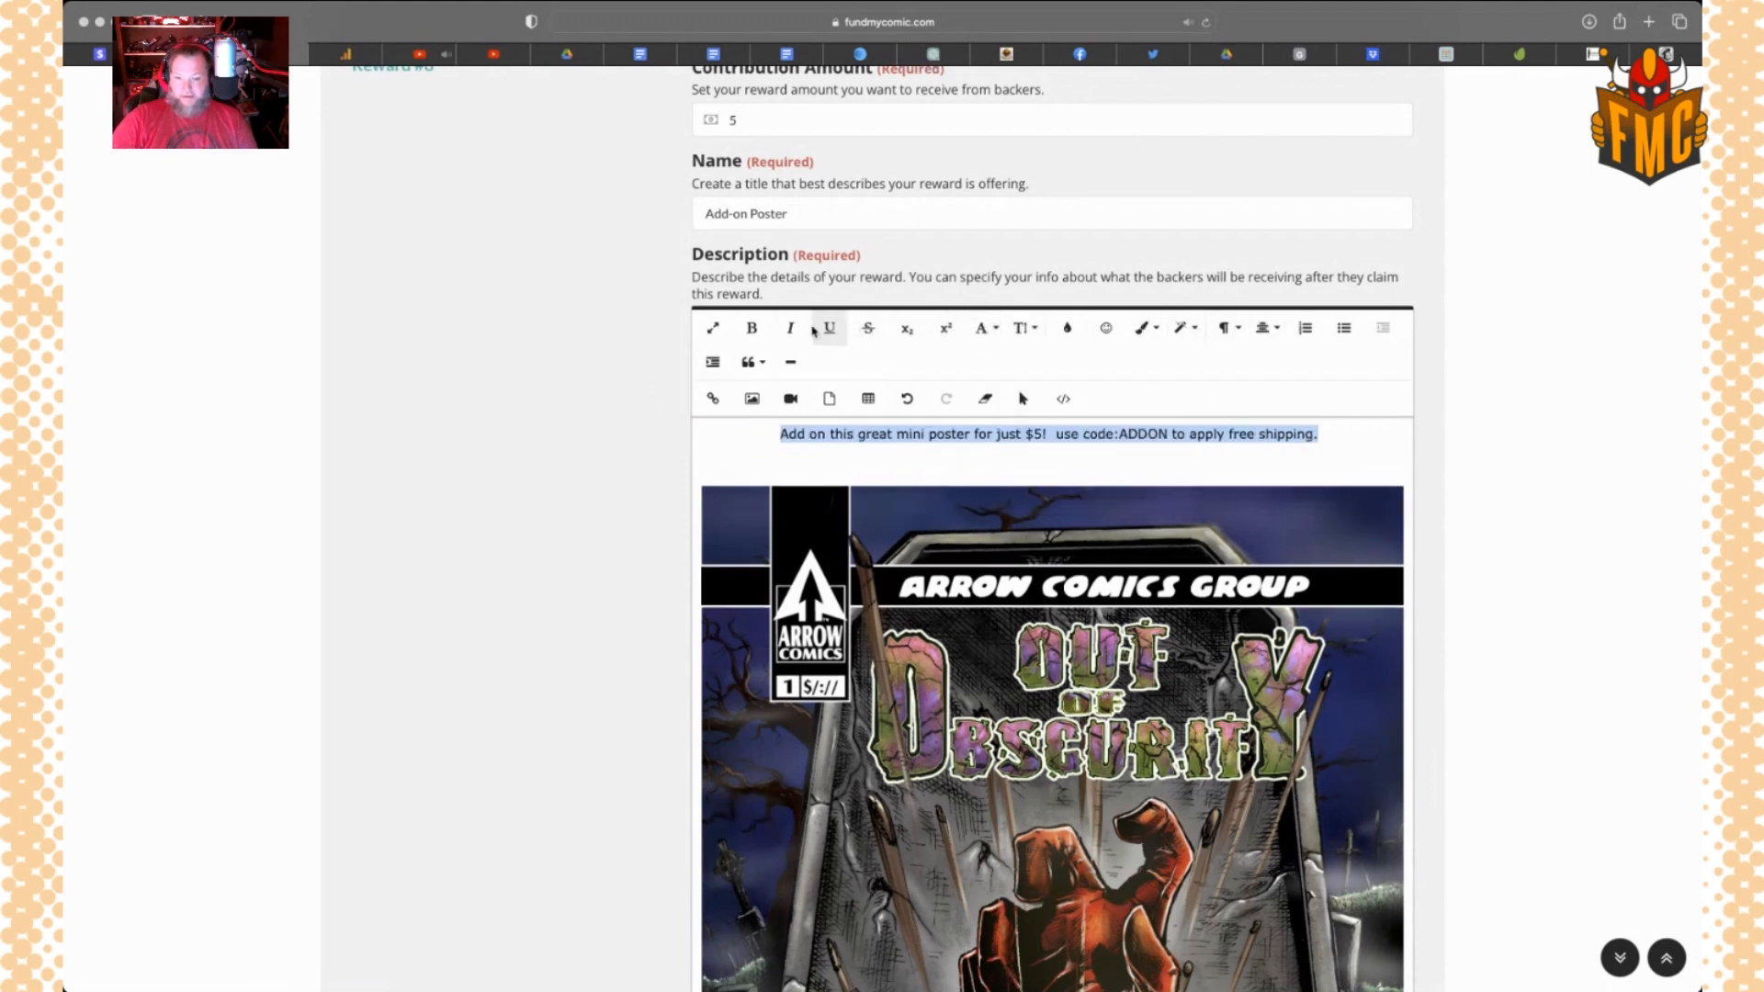
{"action": "left_click", "coordinate": [1033, 332]}
{"action": "left_click", "coordinate": [1032, 499]}
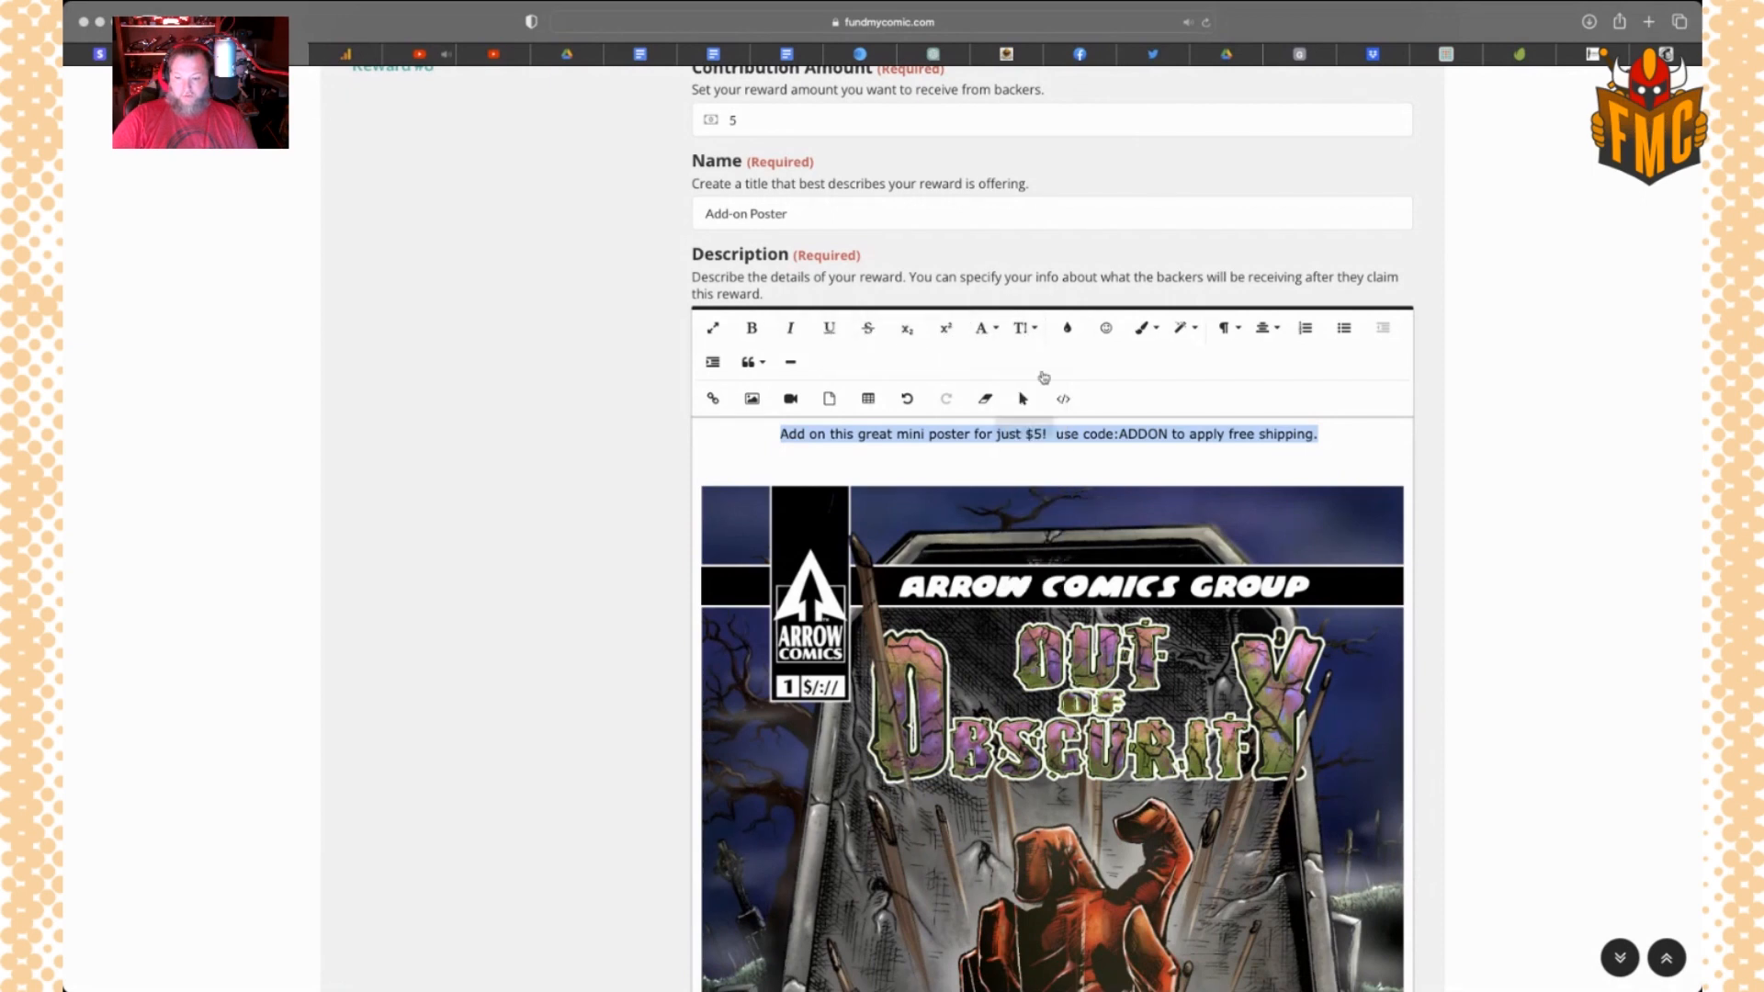
{"action": "left_click", "coordinate": [1029, 343]}
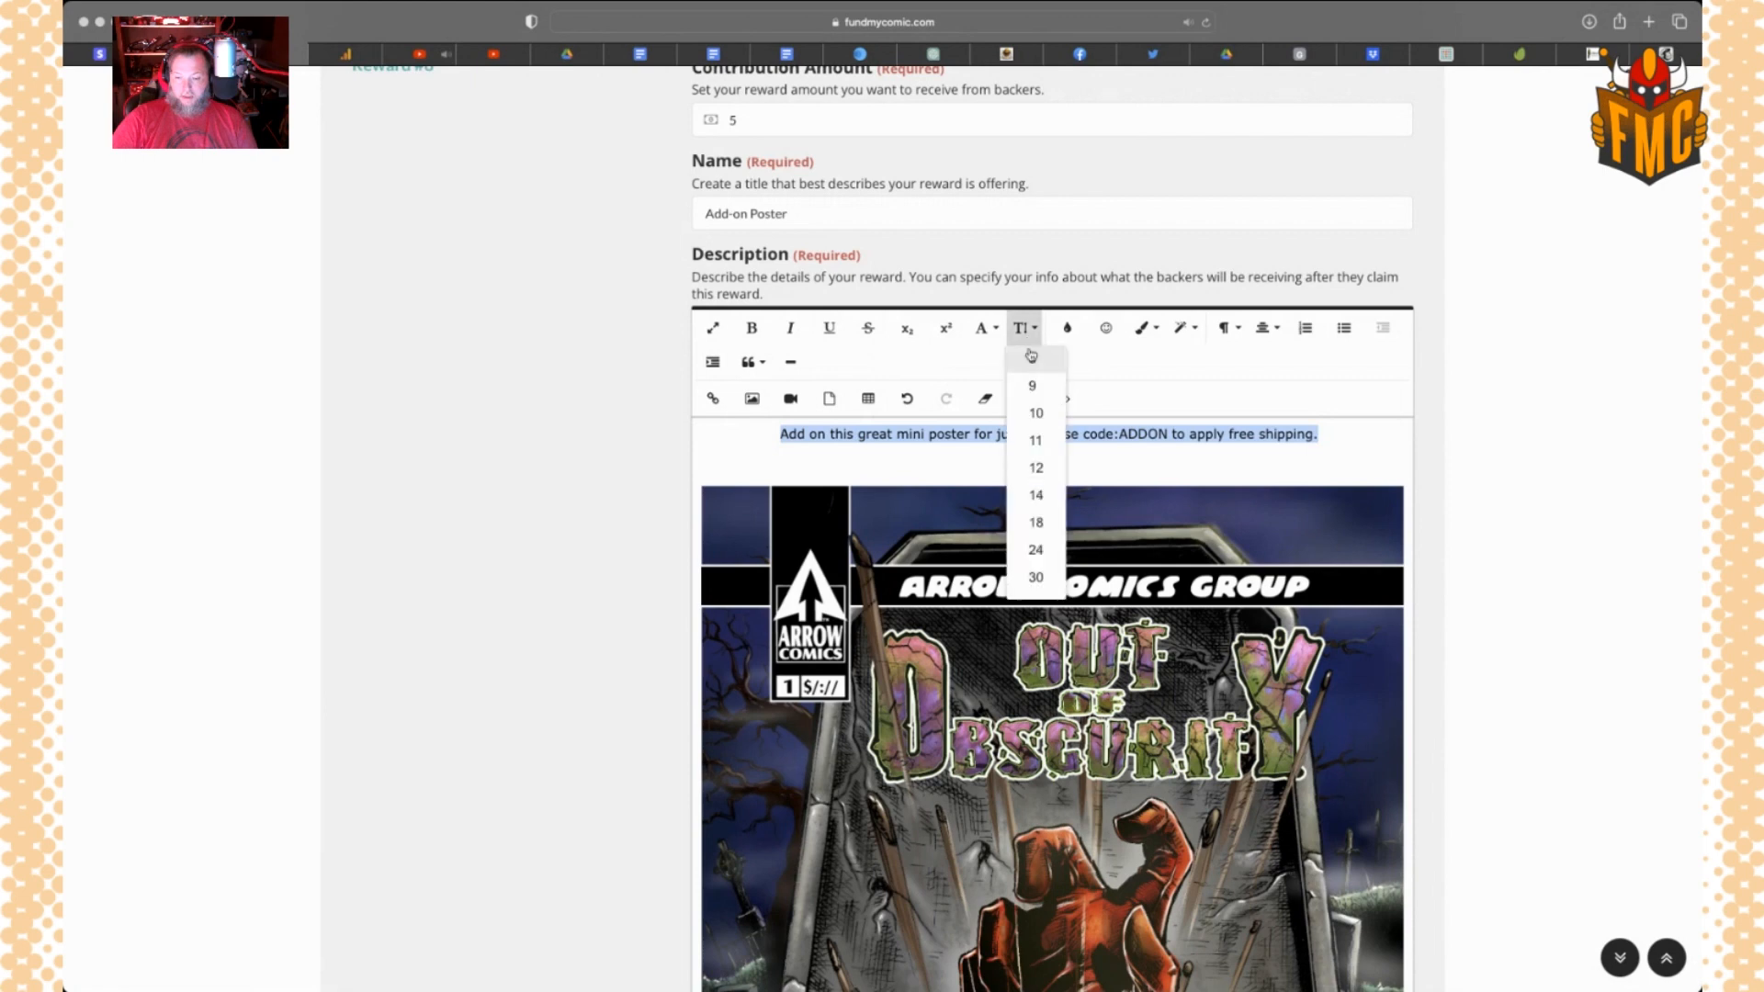
{"action": "left_click", "coordinate": [1036, 548]}
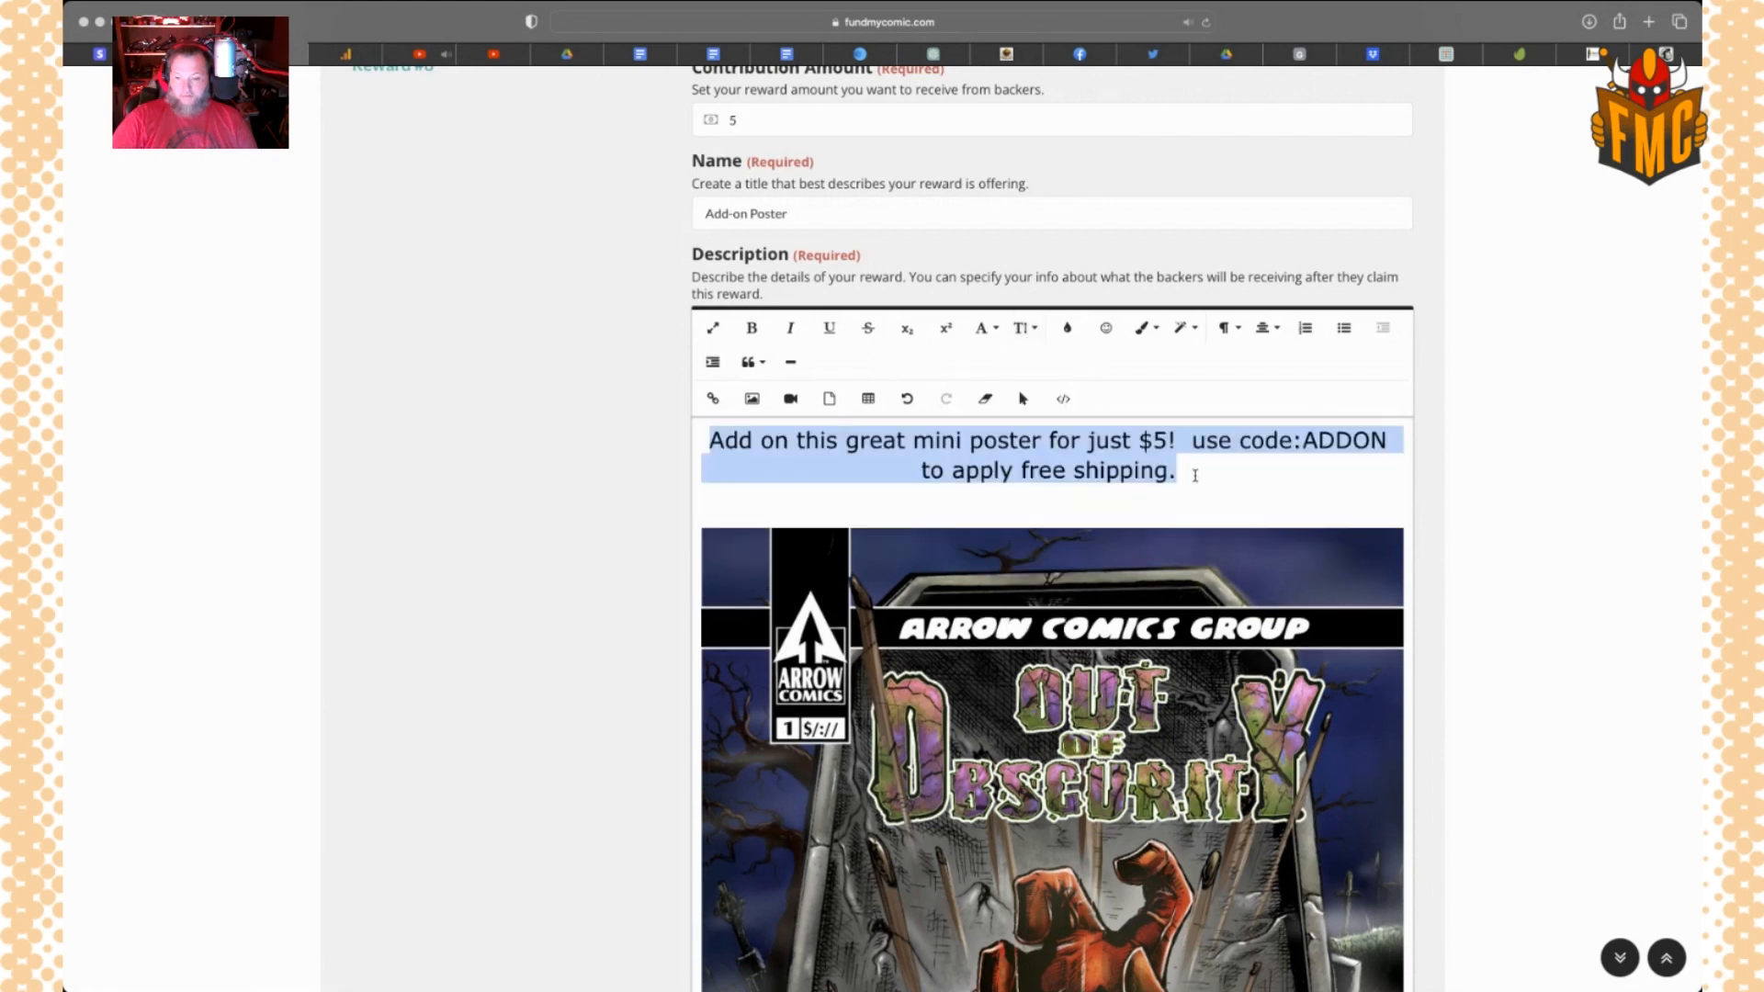
Make the word ADDON bold and underlined, and remove the blank line between the text and the cover image
{"action": "left_click", "coordinate": [1397, 444]}
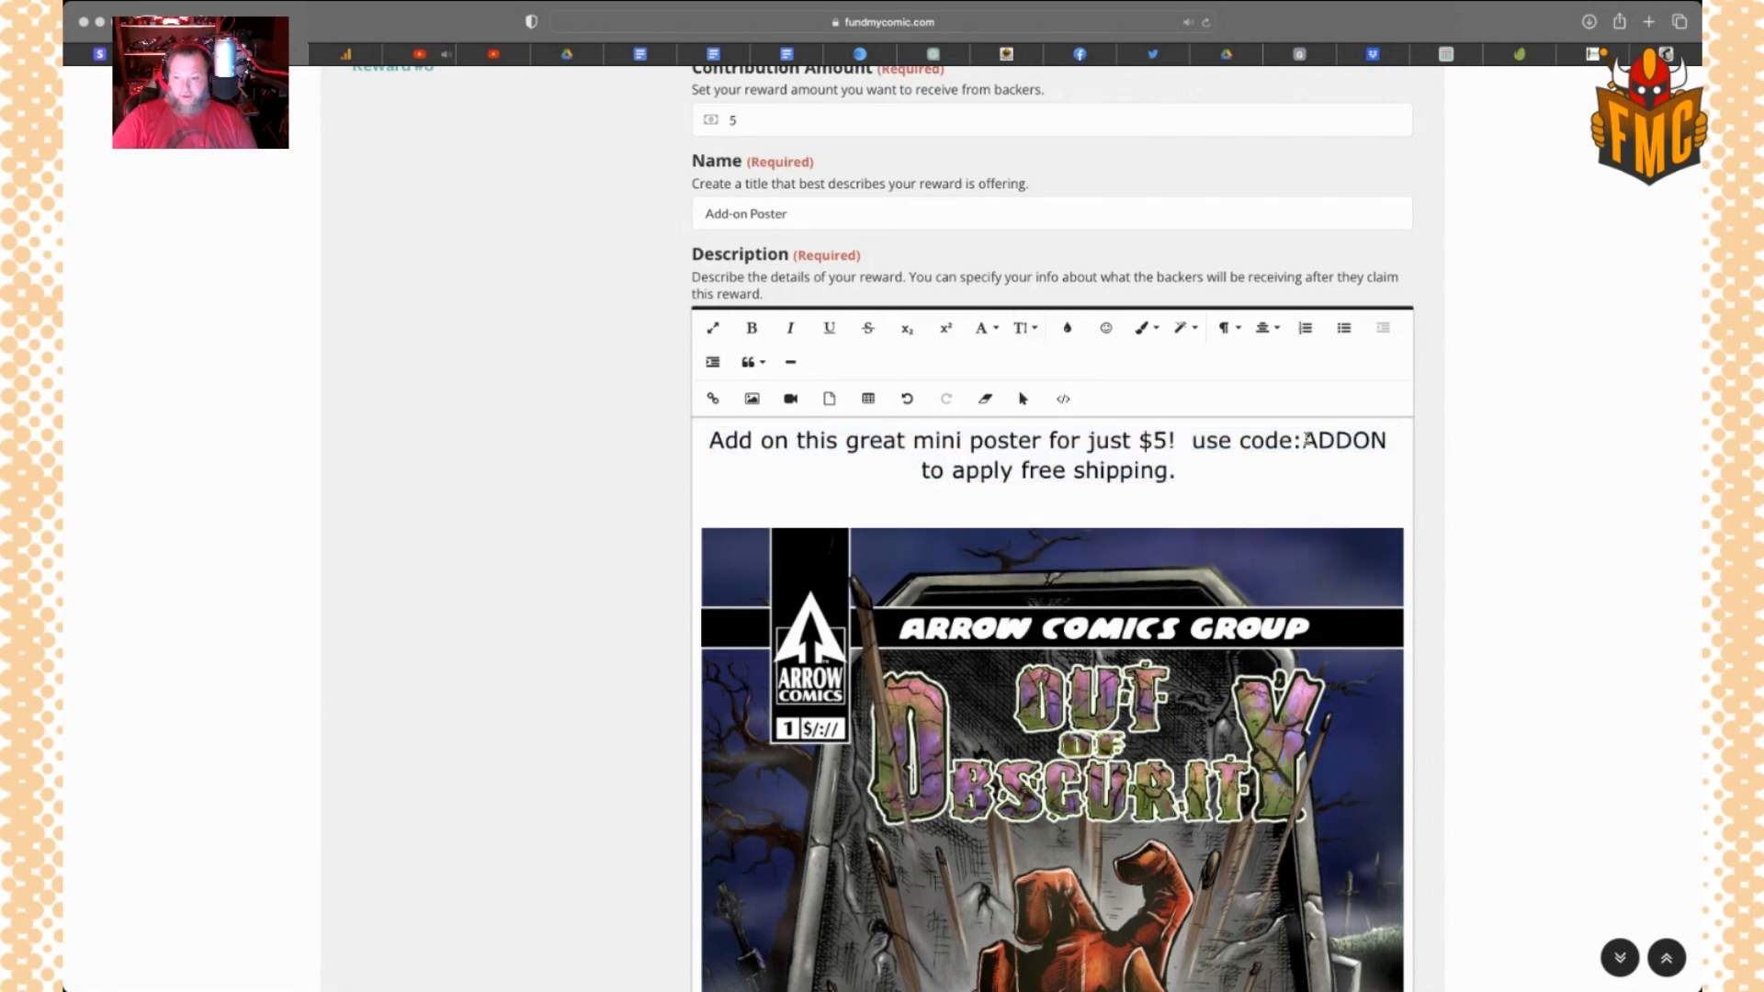
{"action": "left_click_drag", "start_coordinate": [1304, 441], "coordinate": [1389, 442]}
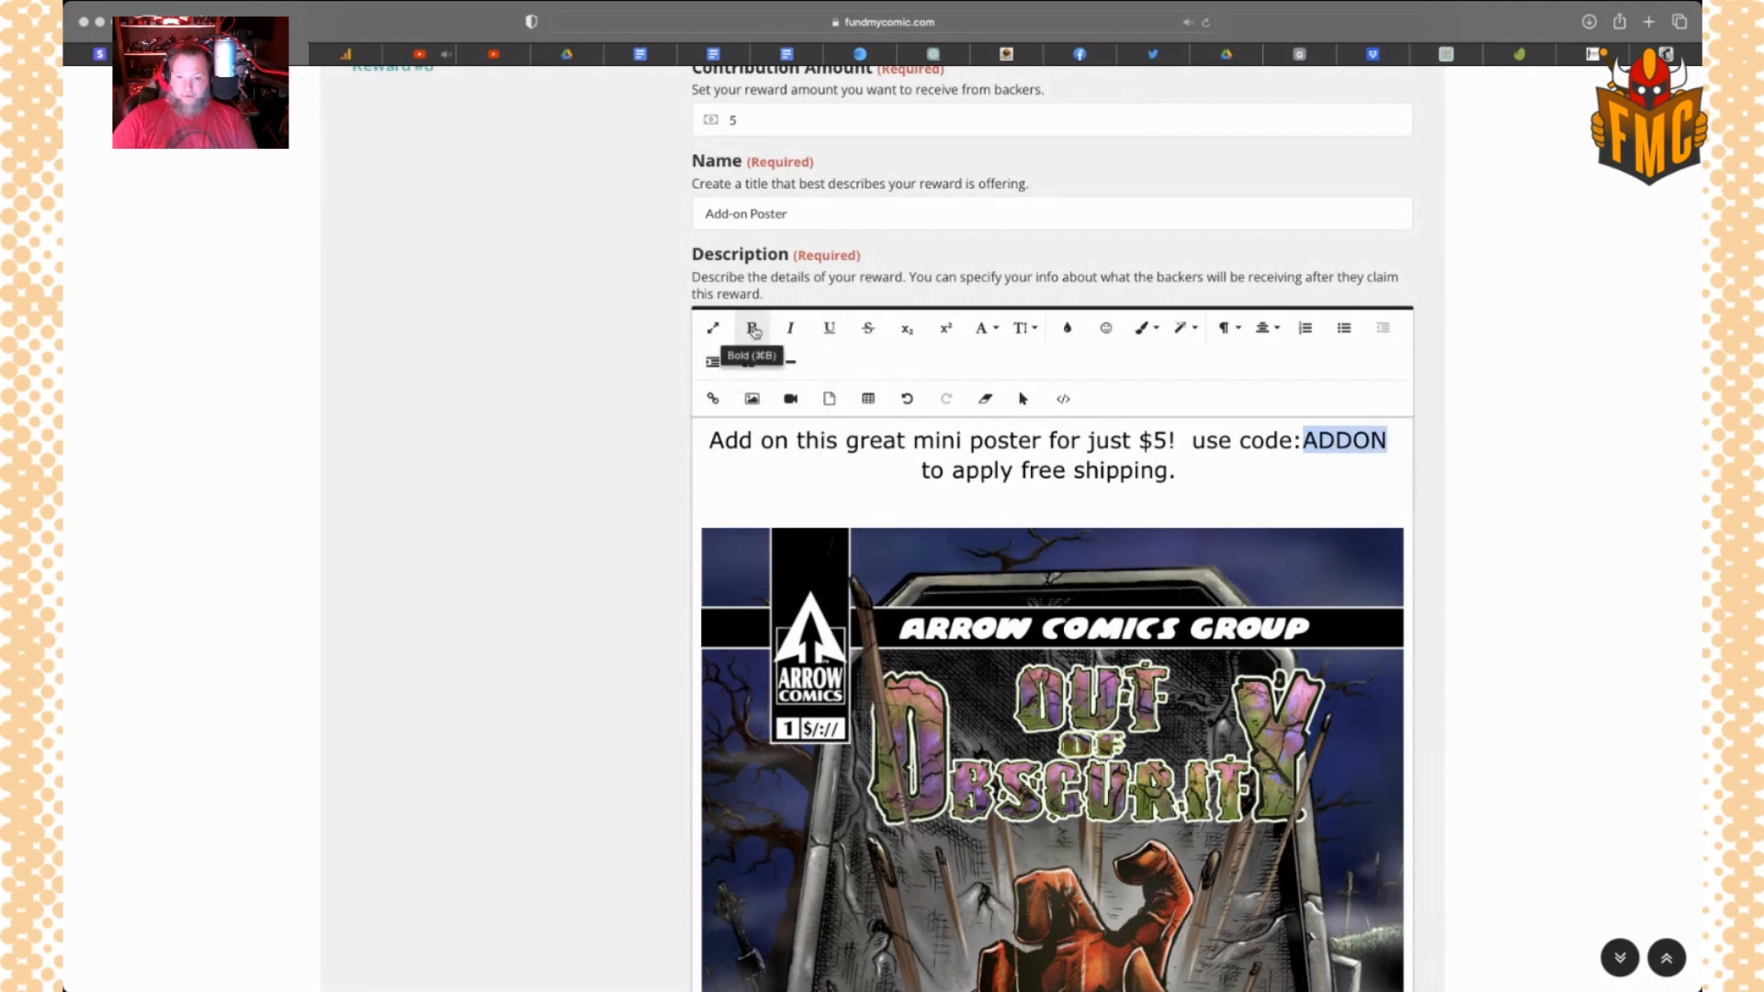
{"action": "left_click", "coordinate": [752, 329]}
{"action": "left_click", "coordinate": [829, 329]}
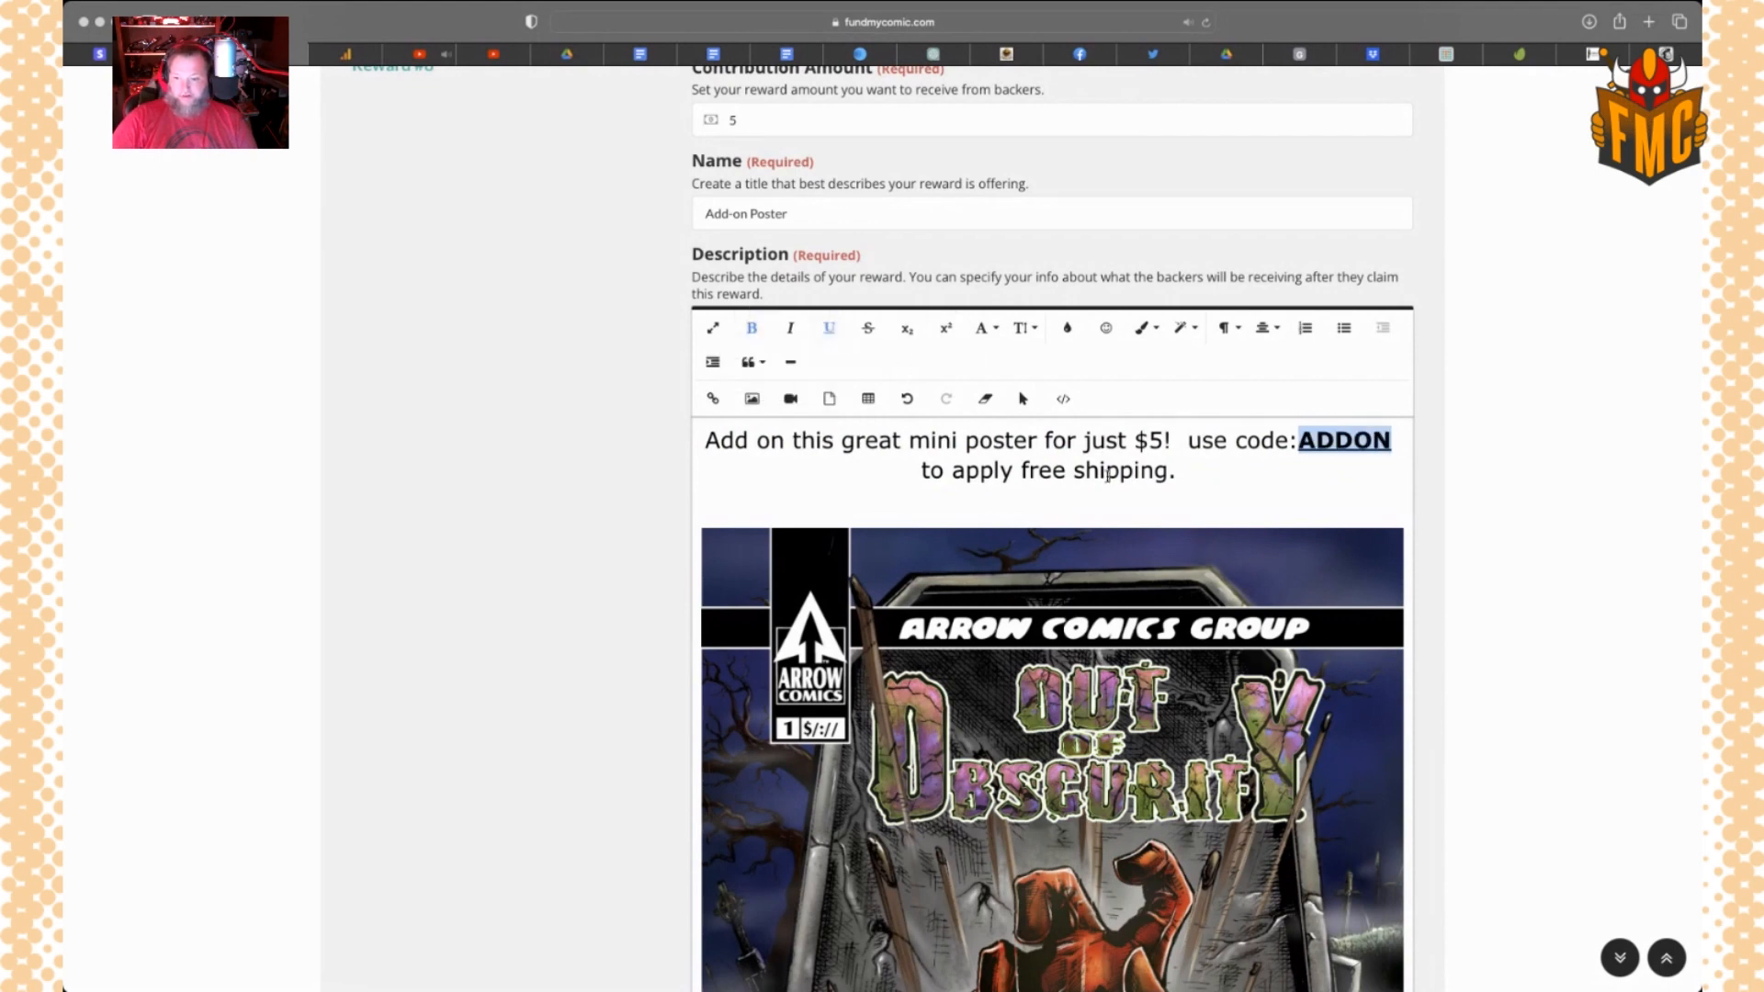
{"action": "left_click", "coordinate": [1295, 513]}
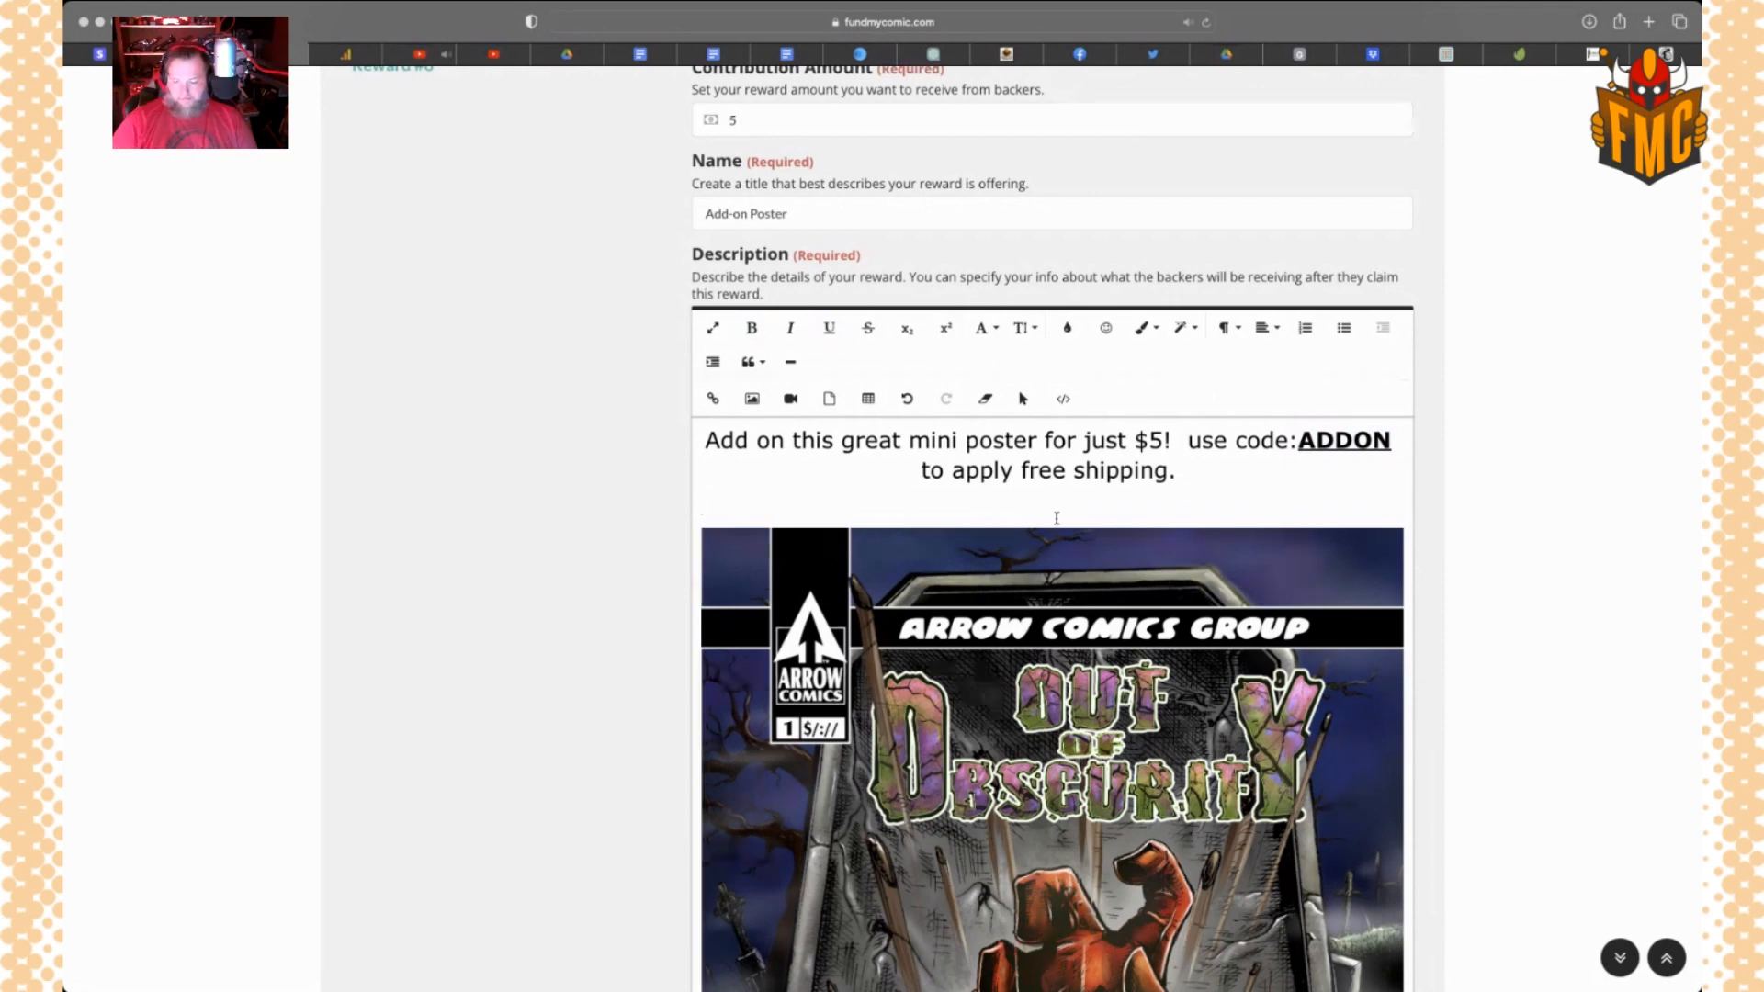
{"action": "key", "text": "BackSpace"}
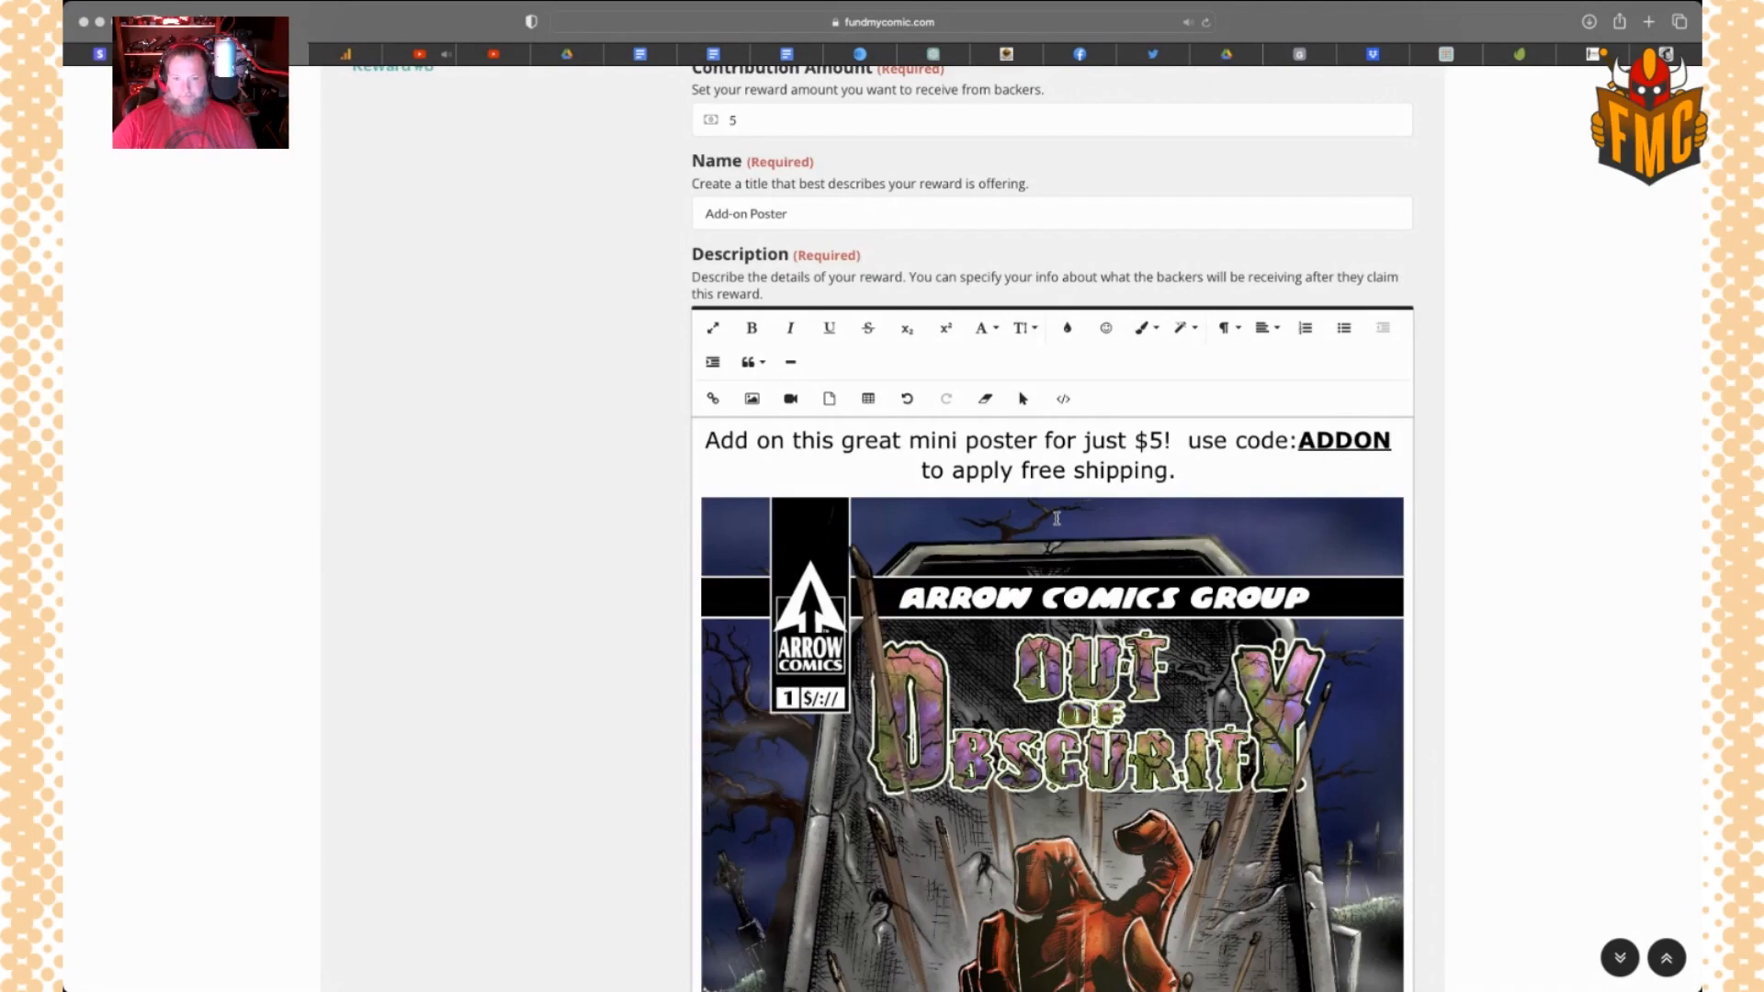
Assign the ADDON ($5 off) coupon to the Add-on Poster reward
{"action": "scroll", "coordinate": [981, 615], "scroll_direction": "down", "scroll_amount": 6}
{"action": "scroll", "coordinate": [981, 615], "scroll_direction": "down", "scroll_amount": 7}
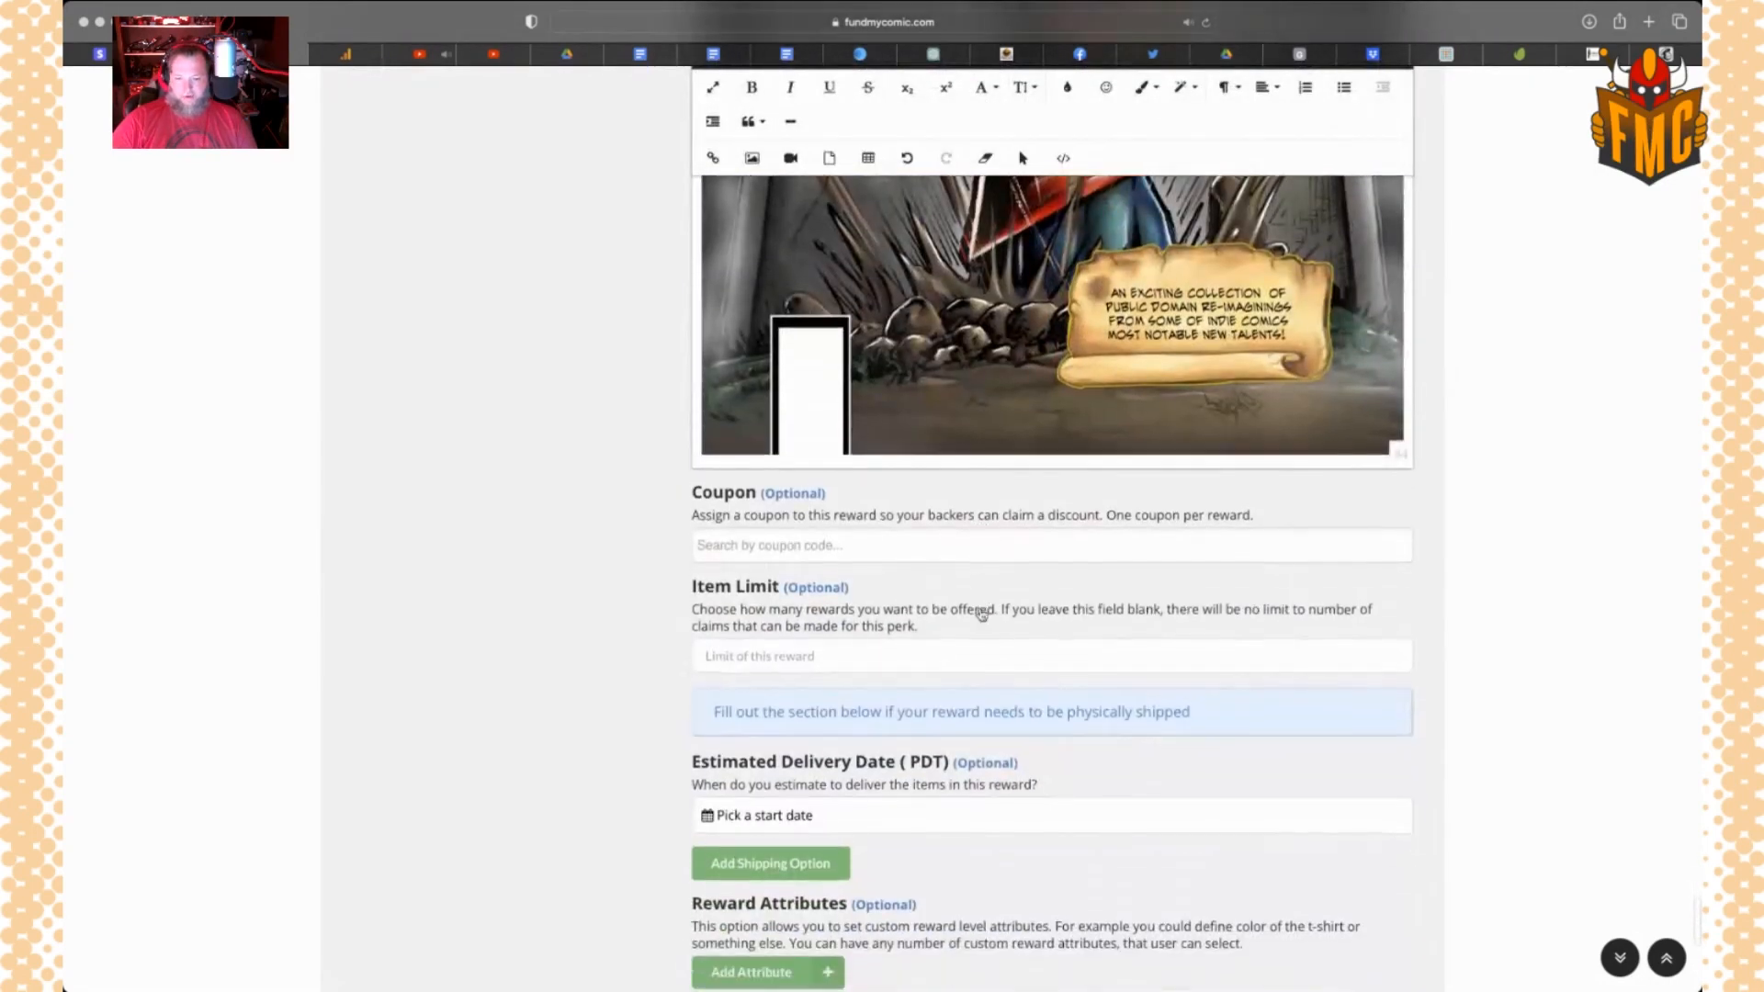
{"action": "left_click", "coordinate": [754, 501]}
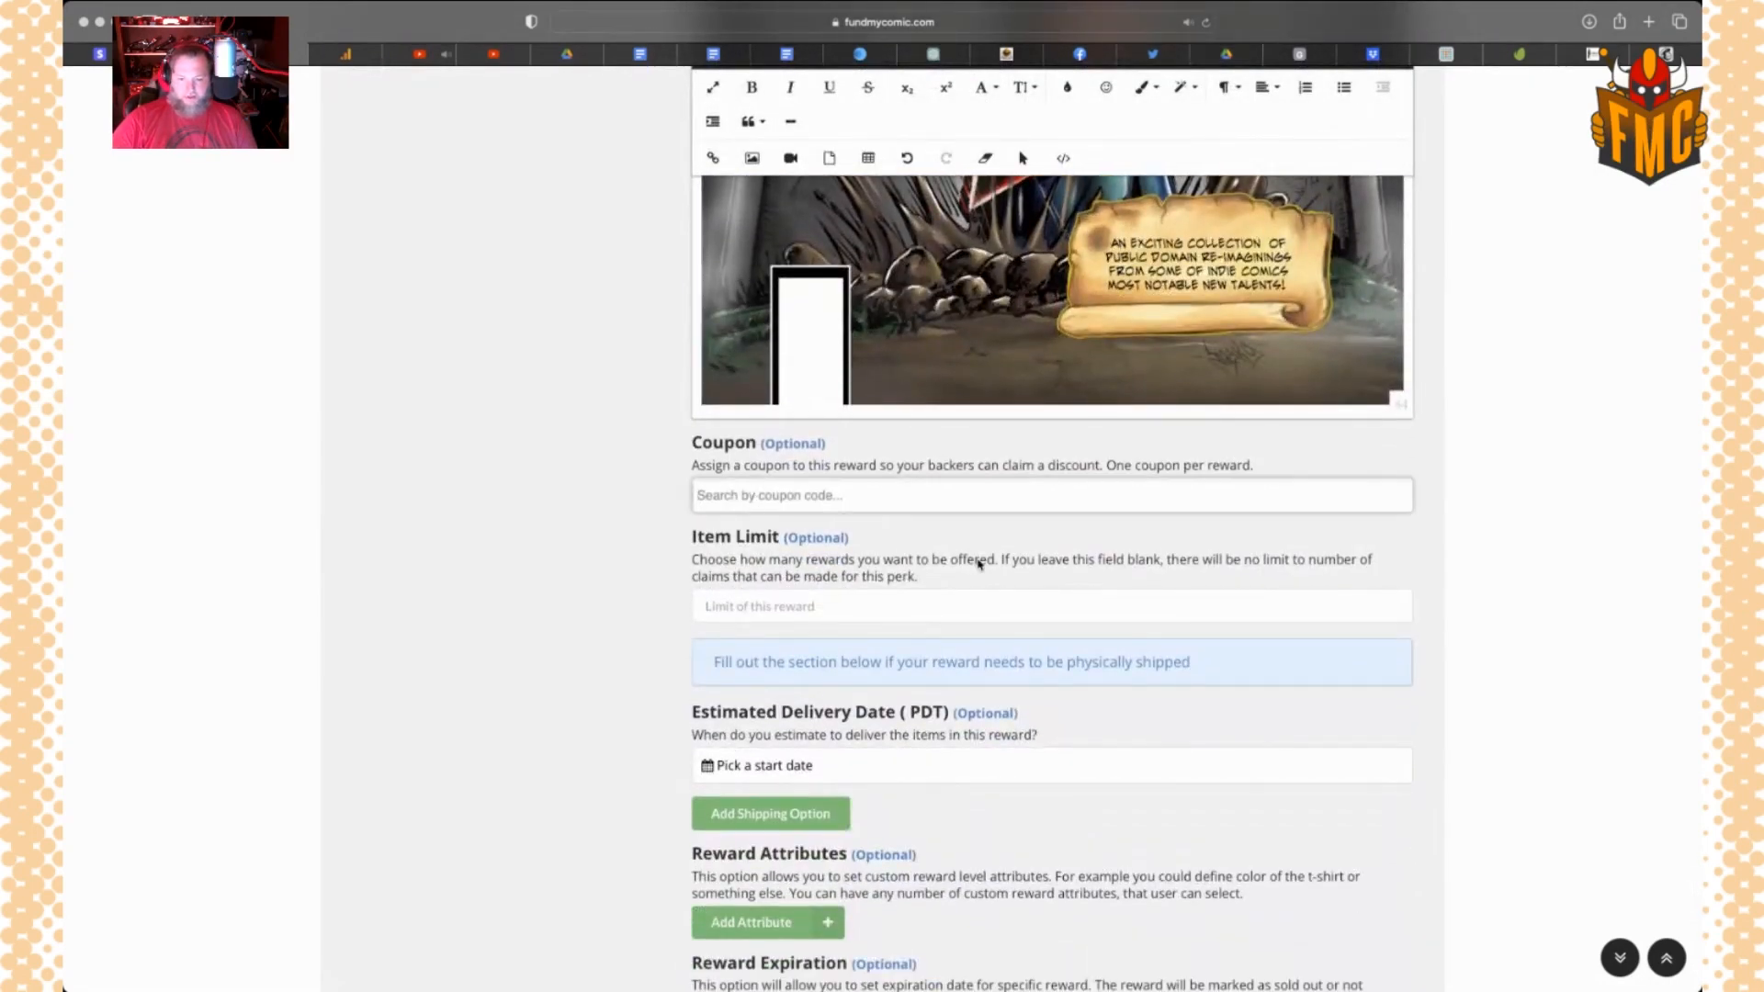
{"action": "type", "text": "add"}
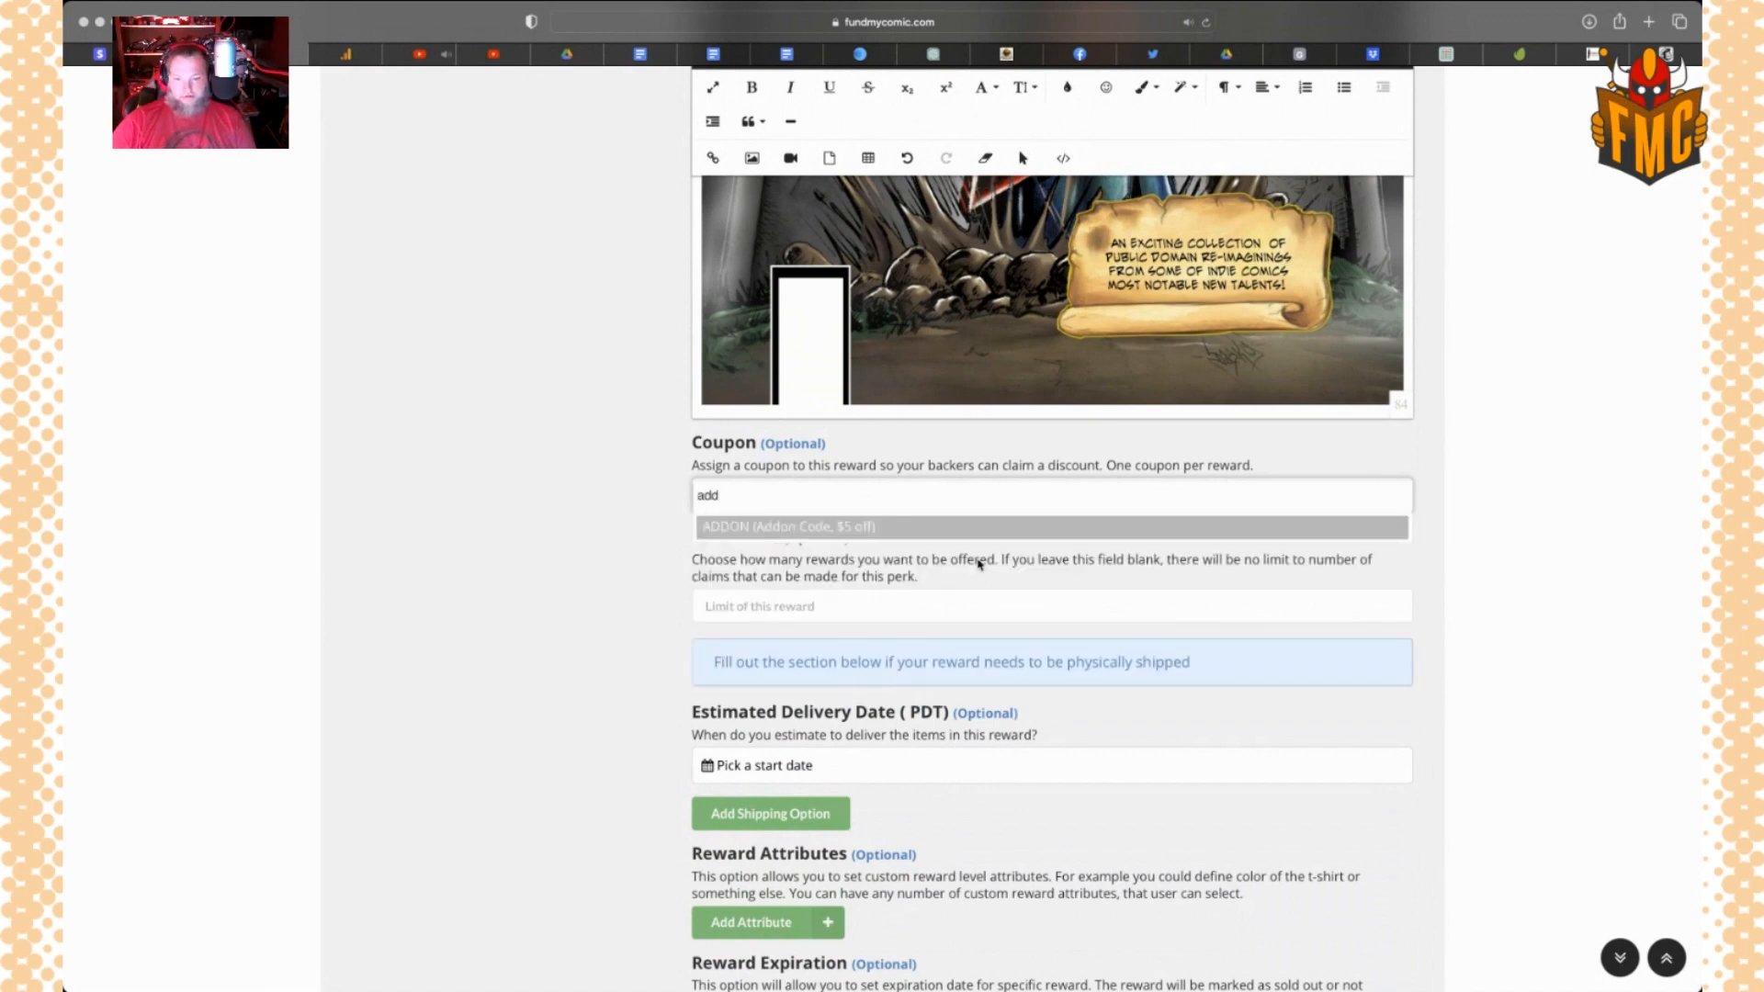
{"action": "left_click", "coordinate": [868, 527]}
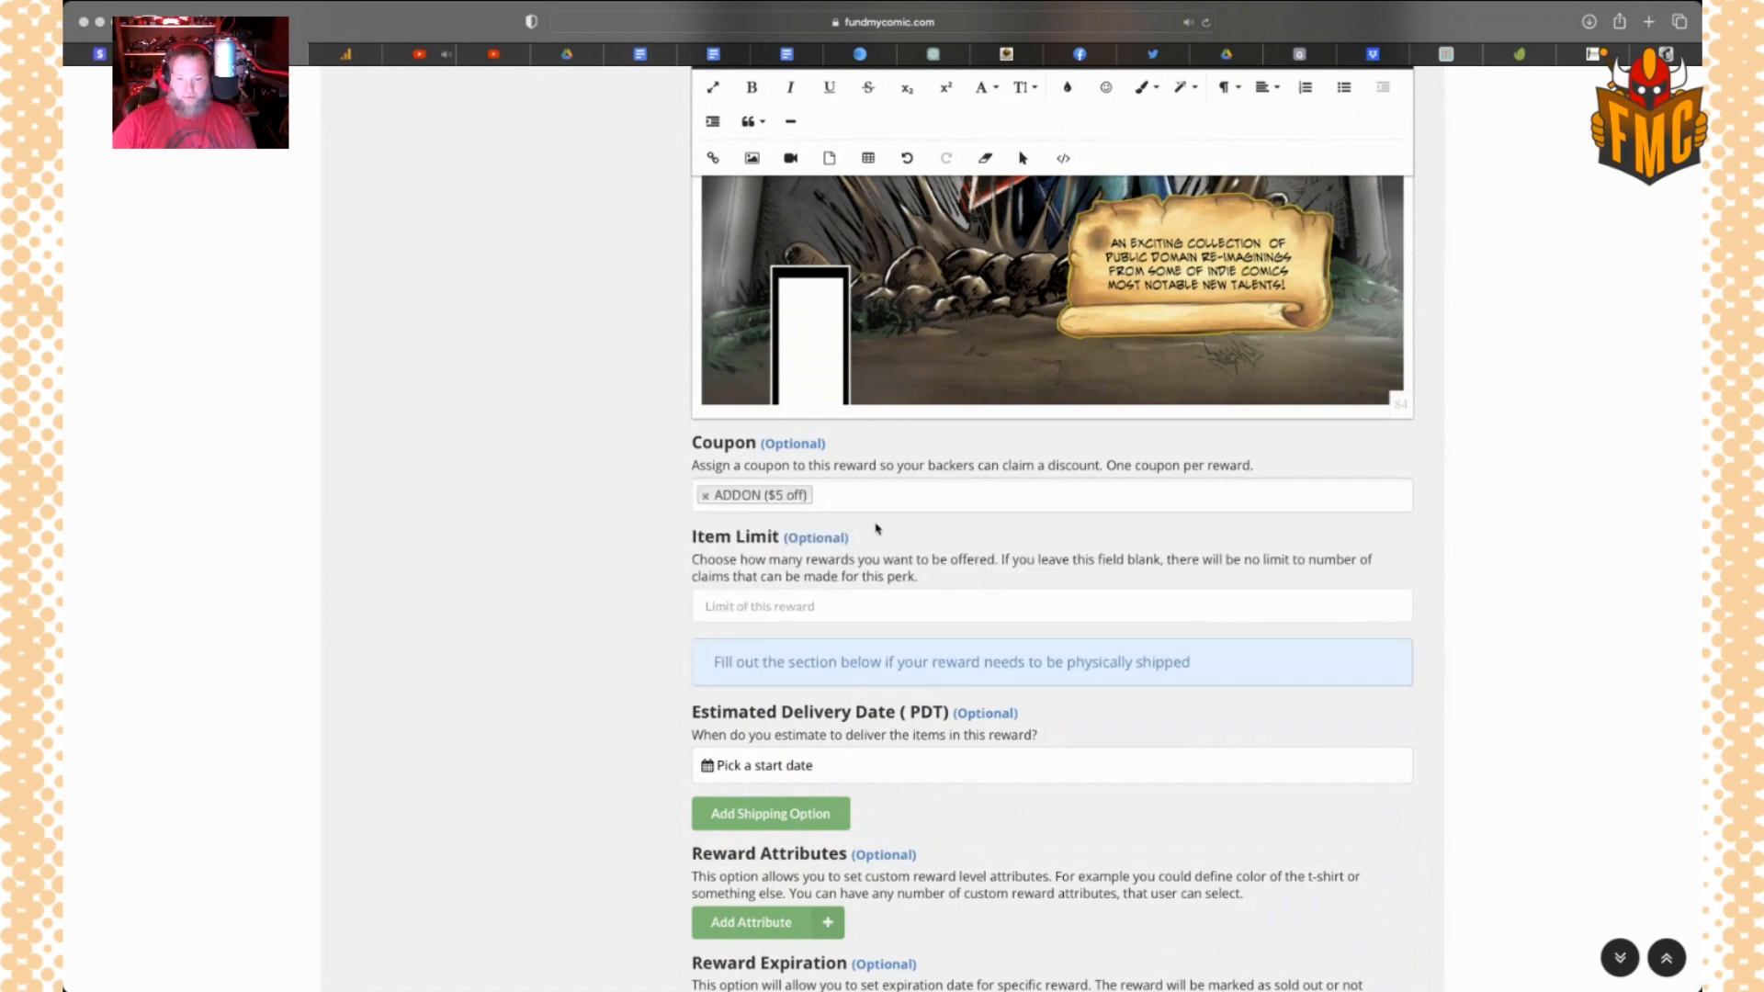
Add a Country Specific Shipping option for the United States with a cost of $5 to the reward
{"action": "scroll", "coordinate": [973, 636], "scroll_direction": "down", "scroll_amount": 3}
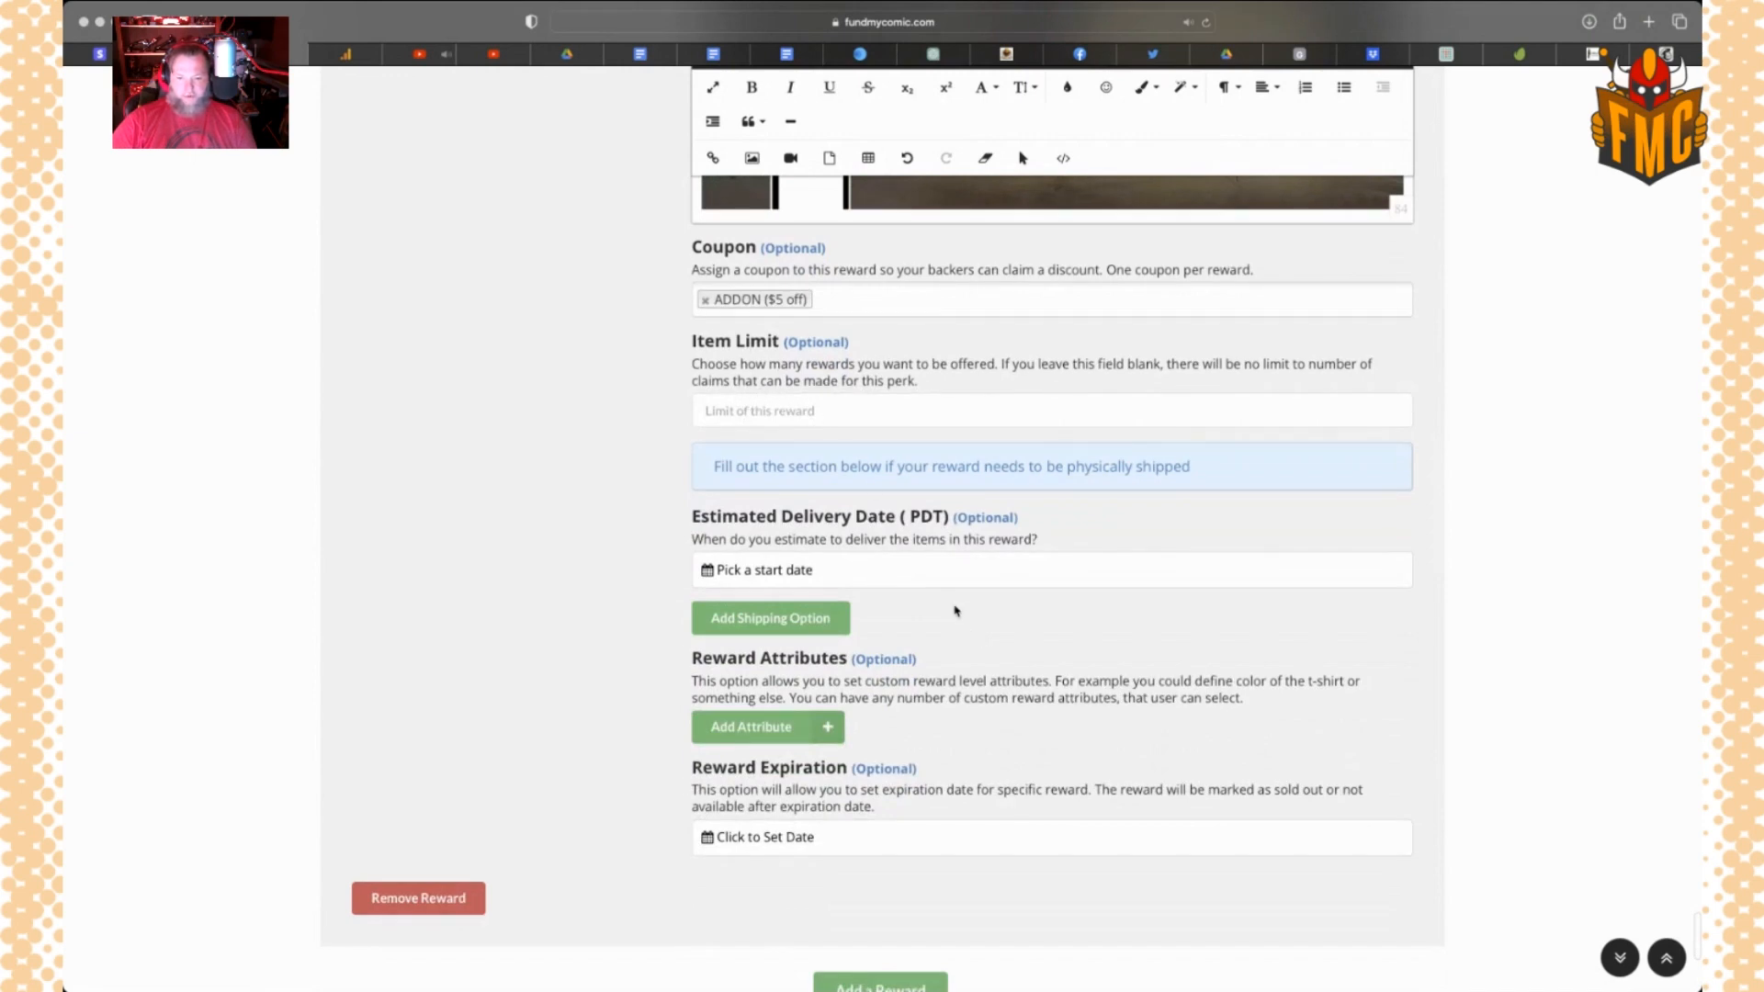
{"action": "scroll", "coordinate": [956, 611], "scroll_direction": "down", "scroll_amount": 1}
{"action": "left_click", "coordinate": [781, 577]}
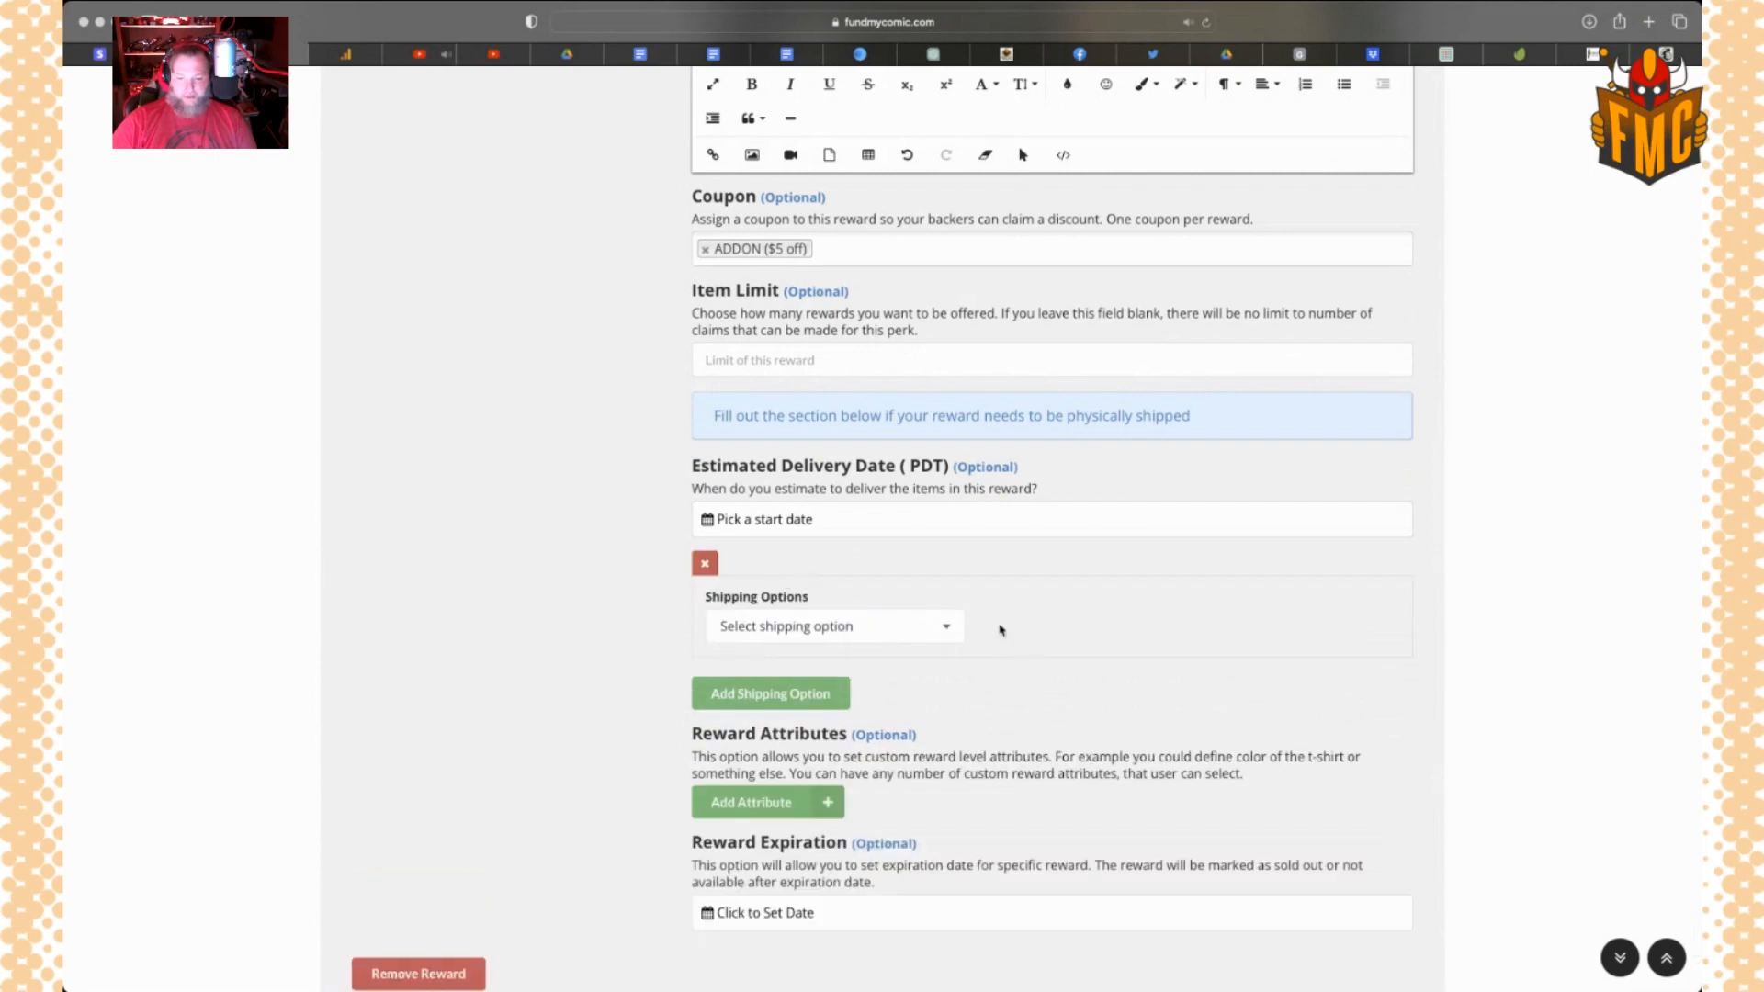
{"action": "left_click", "coordinate": [943, 627]}
{"action": "left_click", "coordinate": [782, 693]}
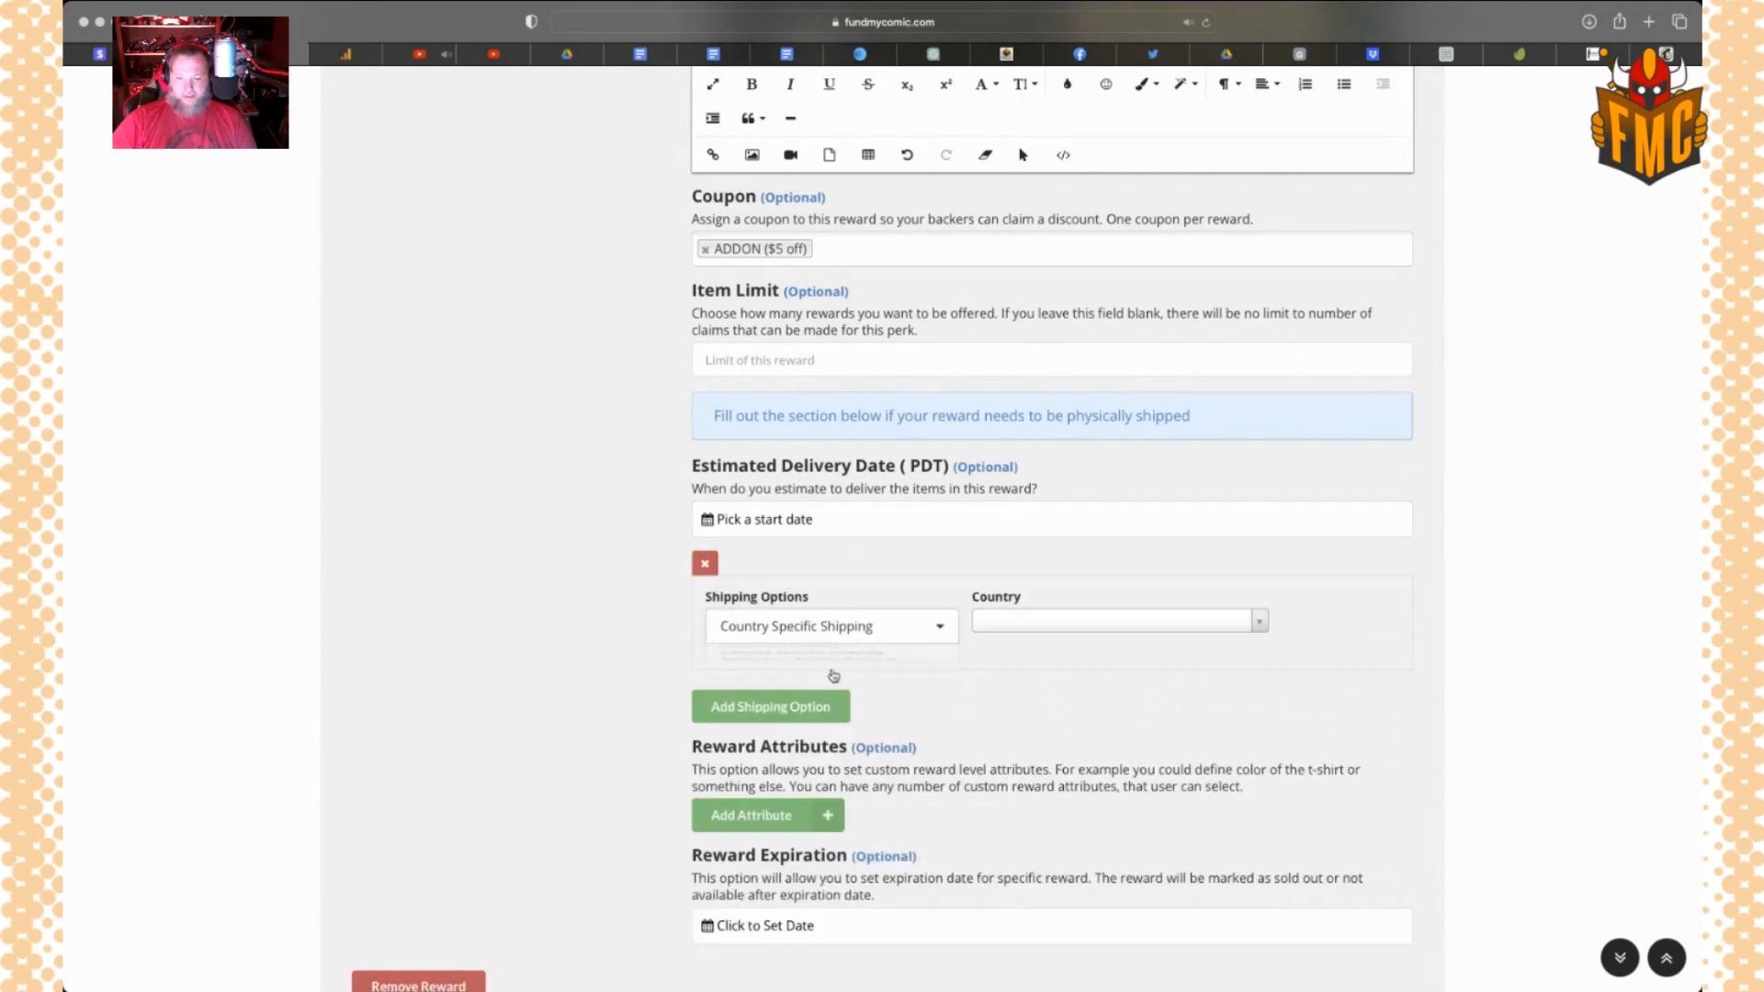
{"action": "left_click", "coordinate": [1017, 628]}
{"action": "type", "text": "unit"}
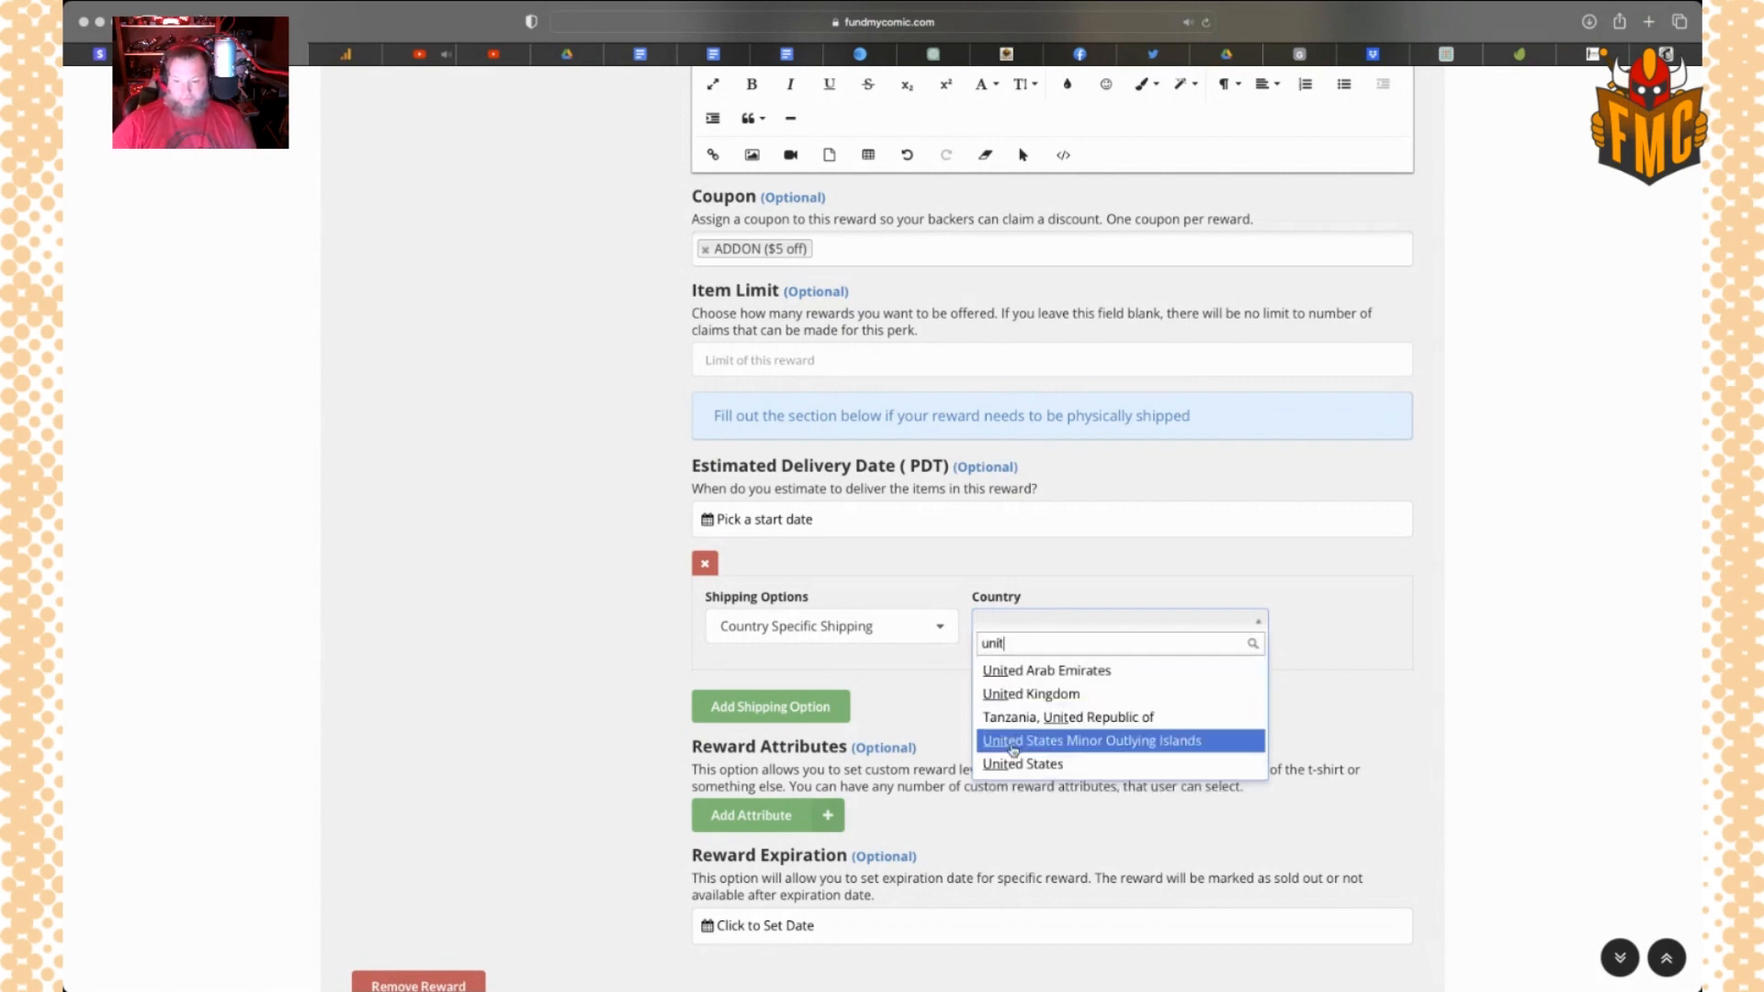
{"action": "left_click", "coordinate": [1024, 761]}
{"action": "left_click", "coordinate": [1336, 627]}
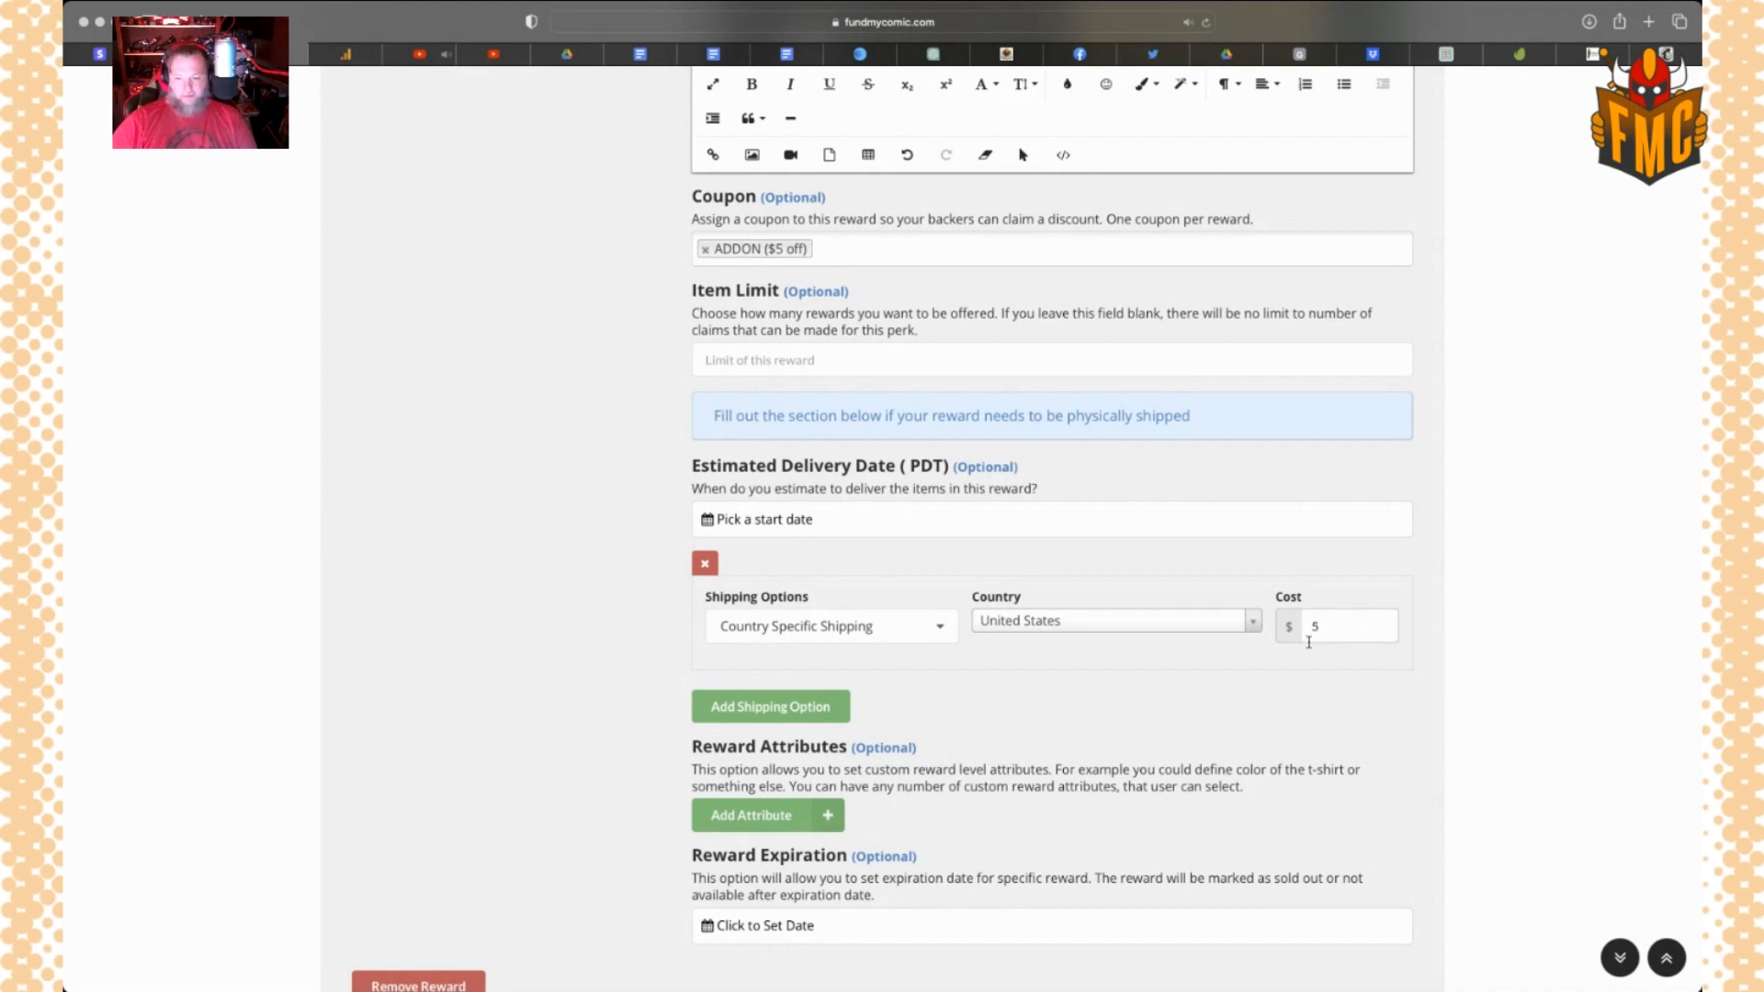
Add a Worldwide Shipping option with a cost of $10 and save the reward changes
{"action": "left_click", "coordinate": [785, 713]}
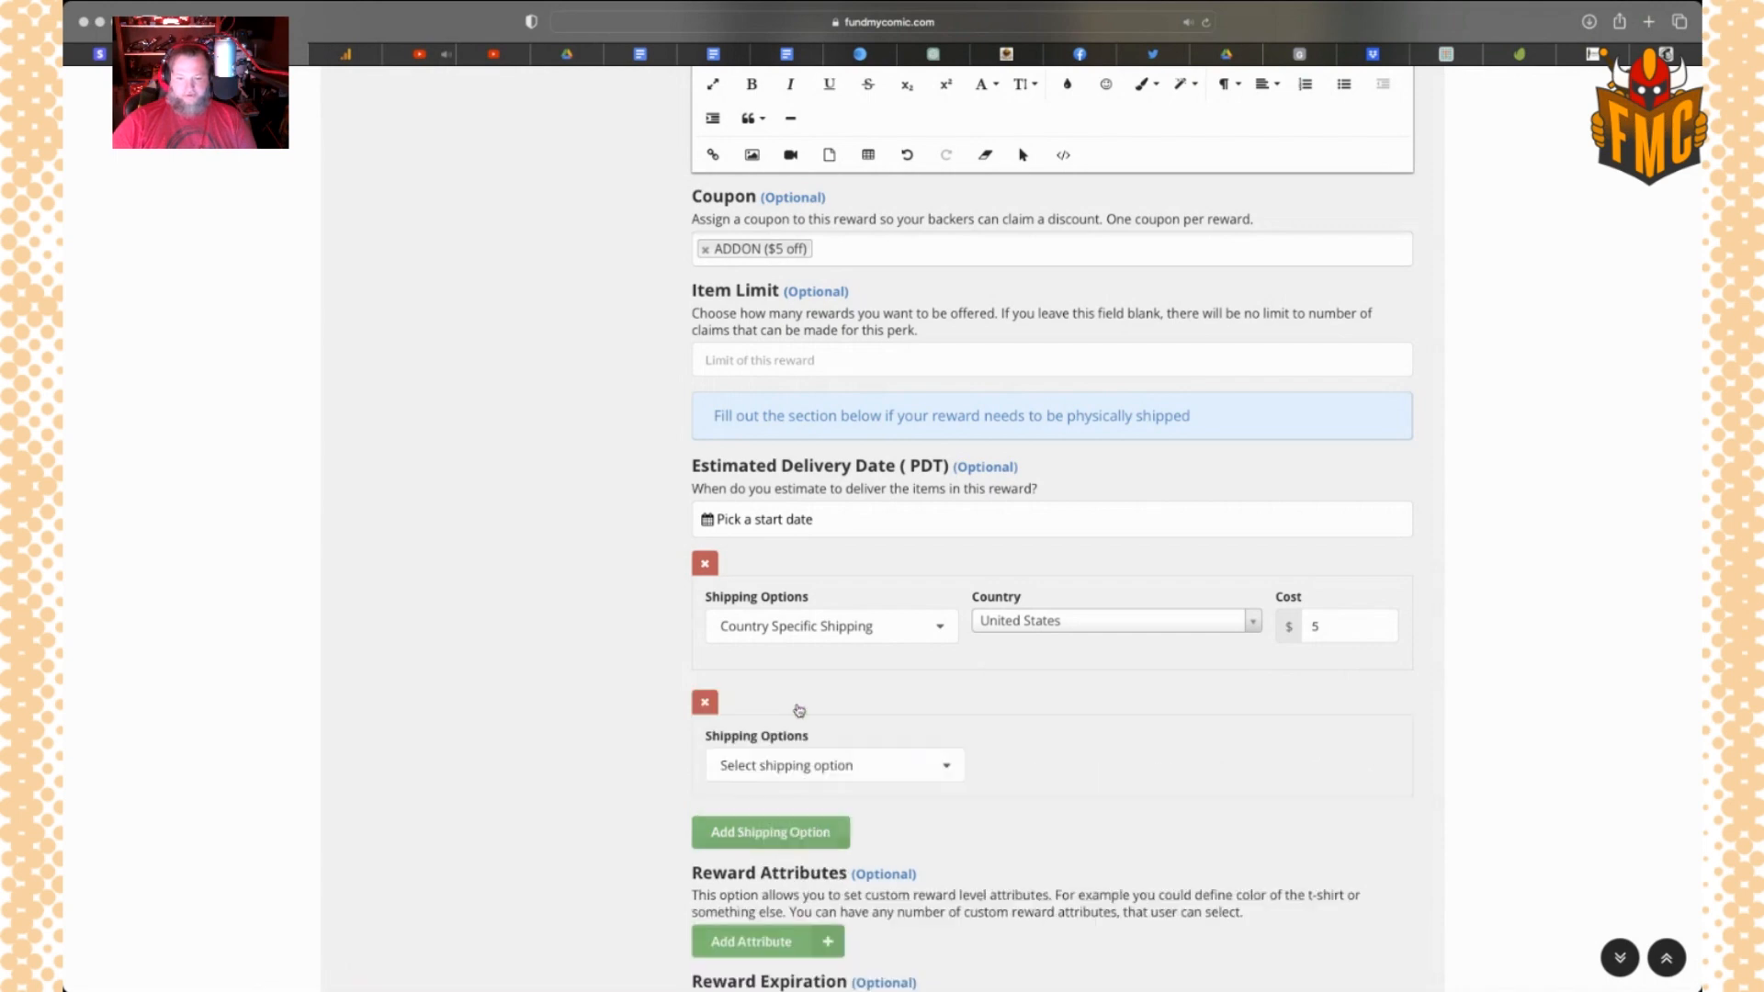
{"action": "left_click", "coordinate": [933, 766]}
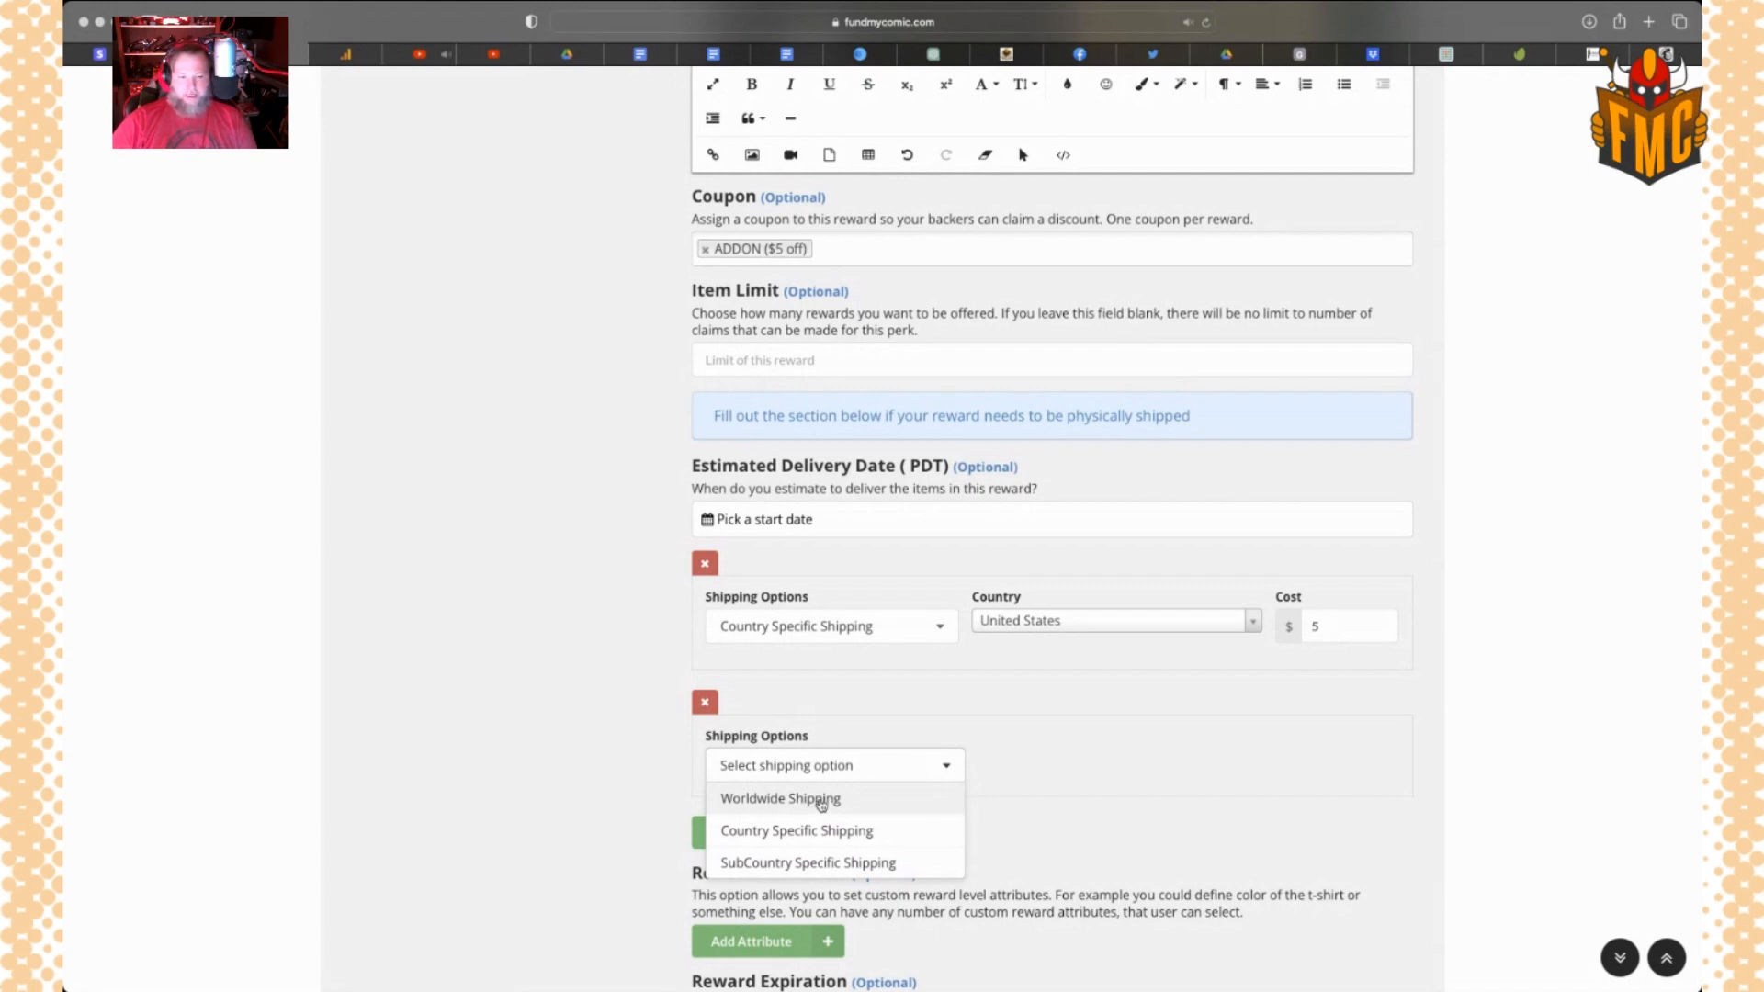
{"action": "left_click", "coordinate": [821, 802]}
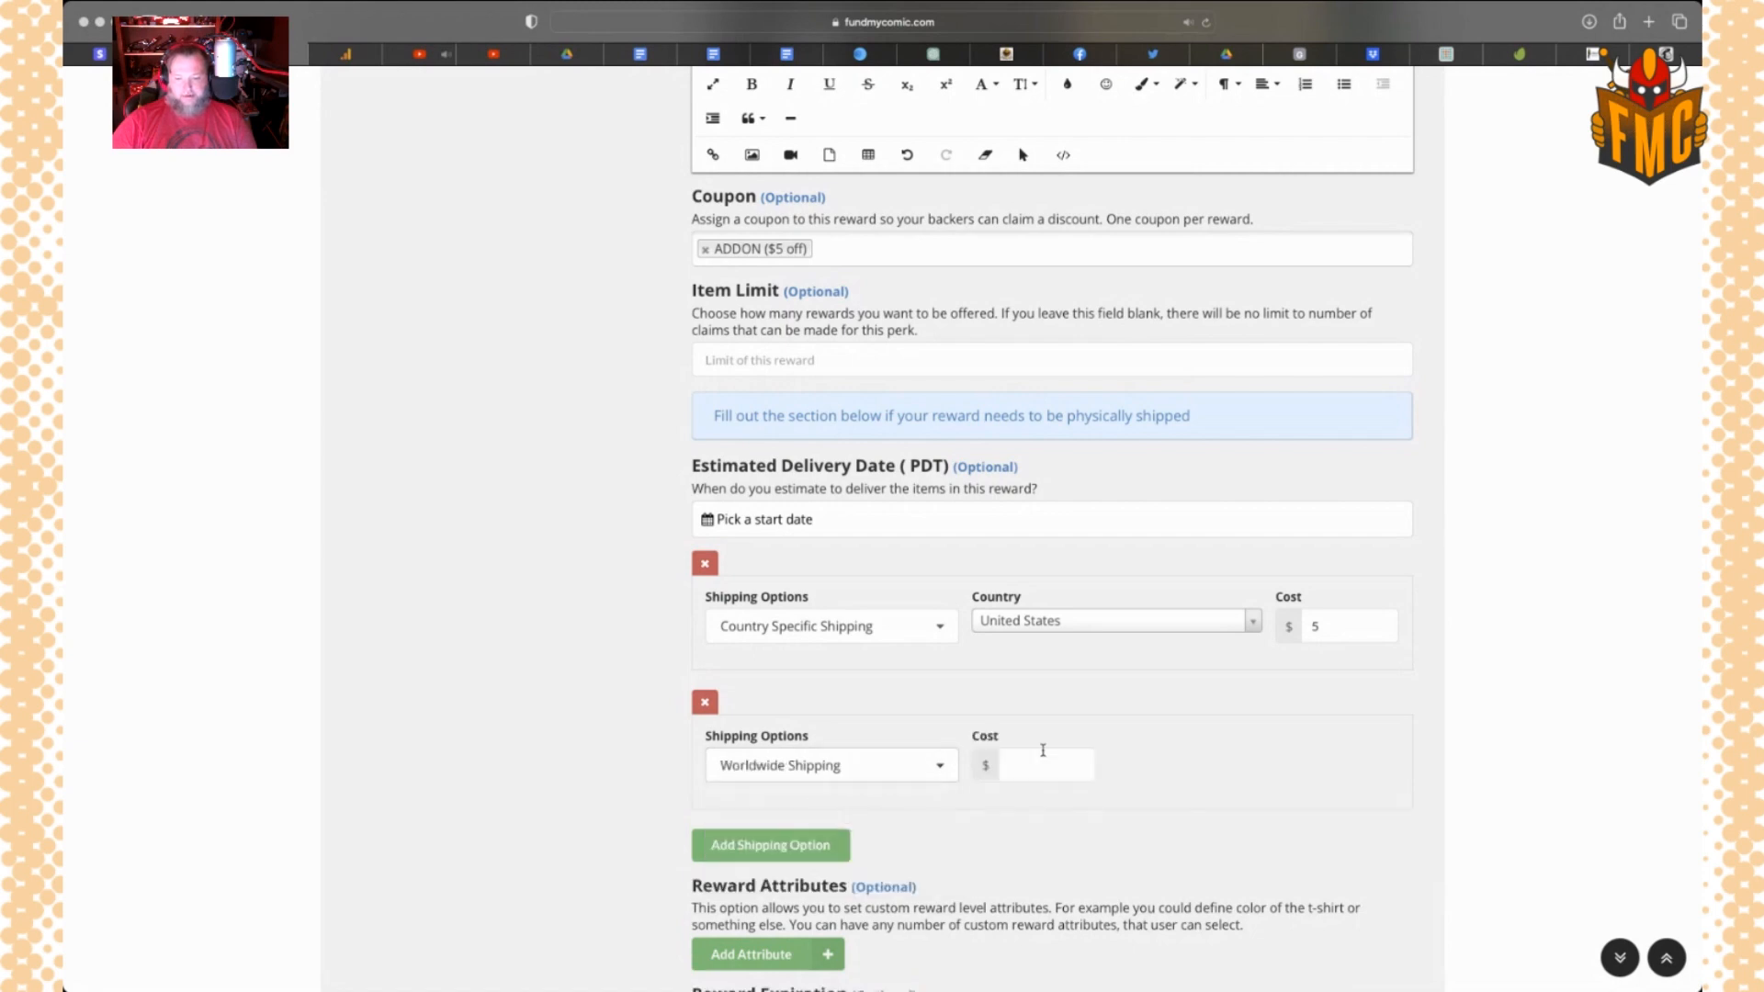
{"action": "left_click", "coordinate": [1026, 765]}
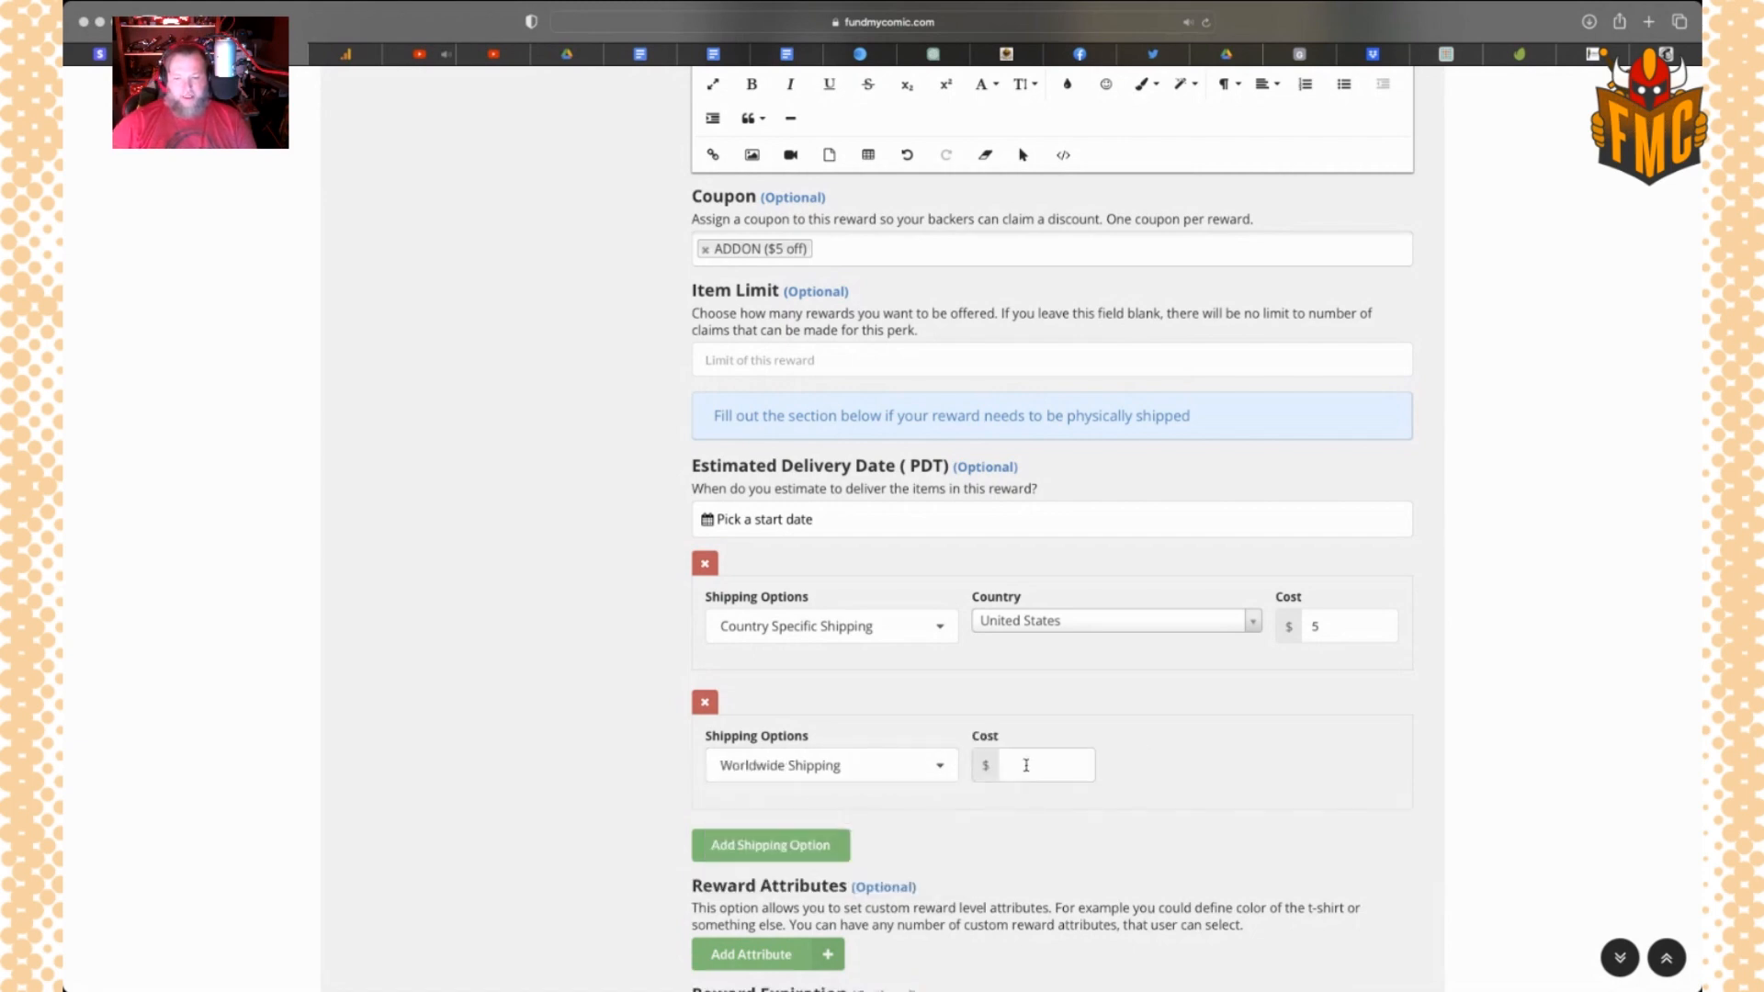
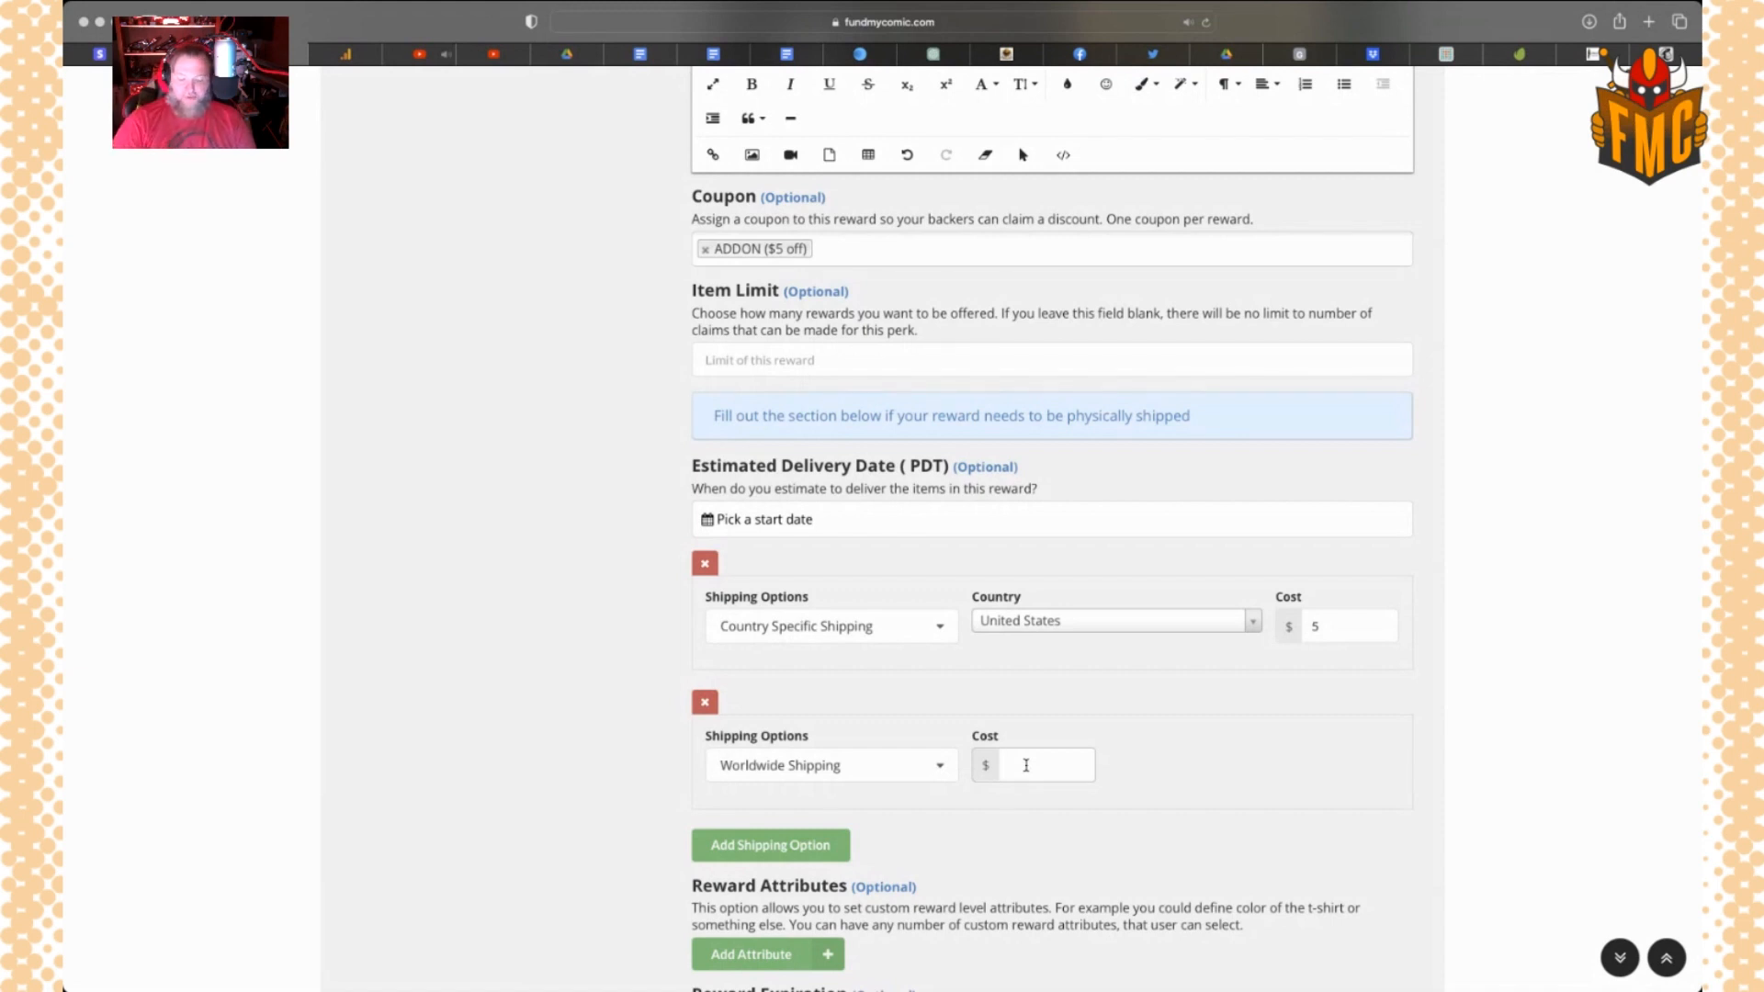
{"action": "type", "text": "10"}
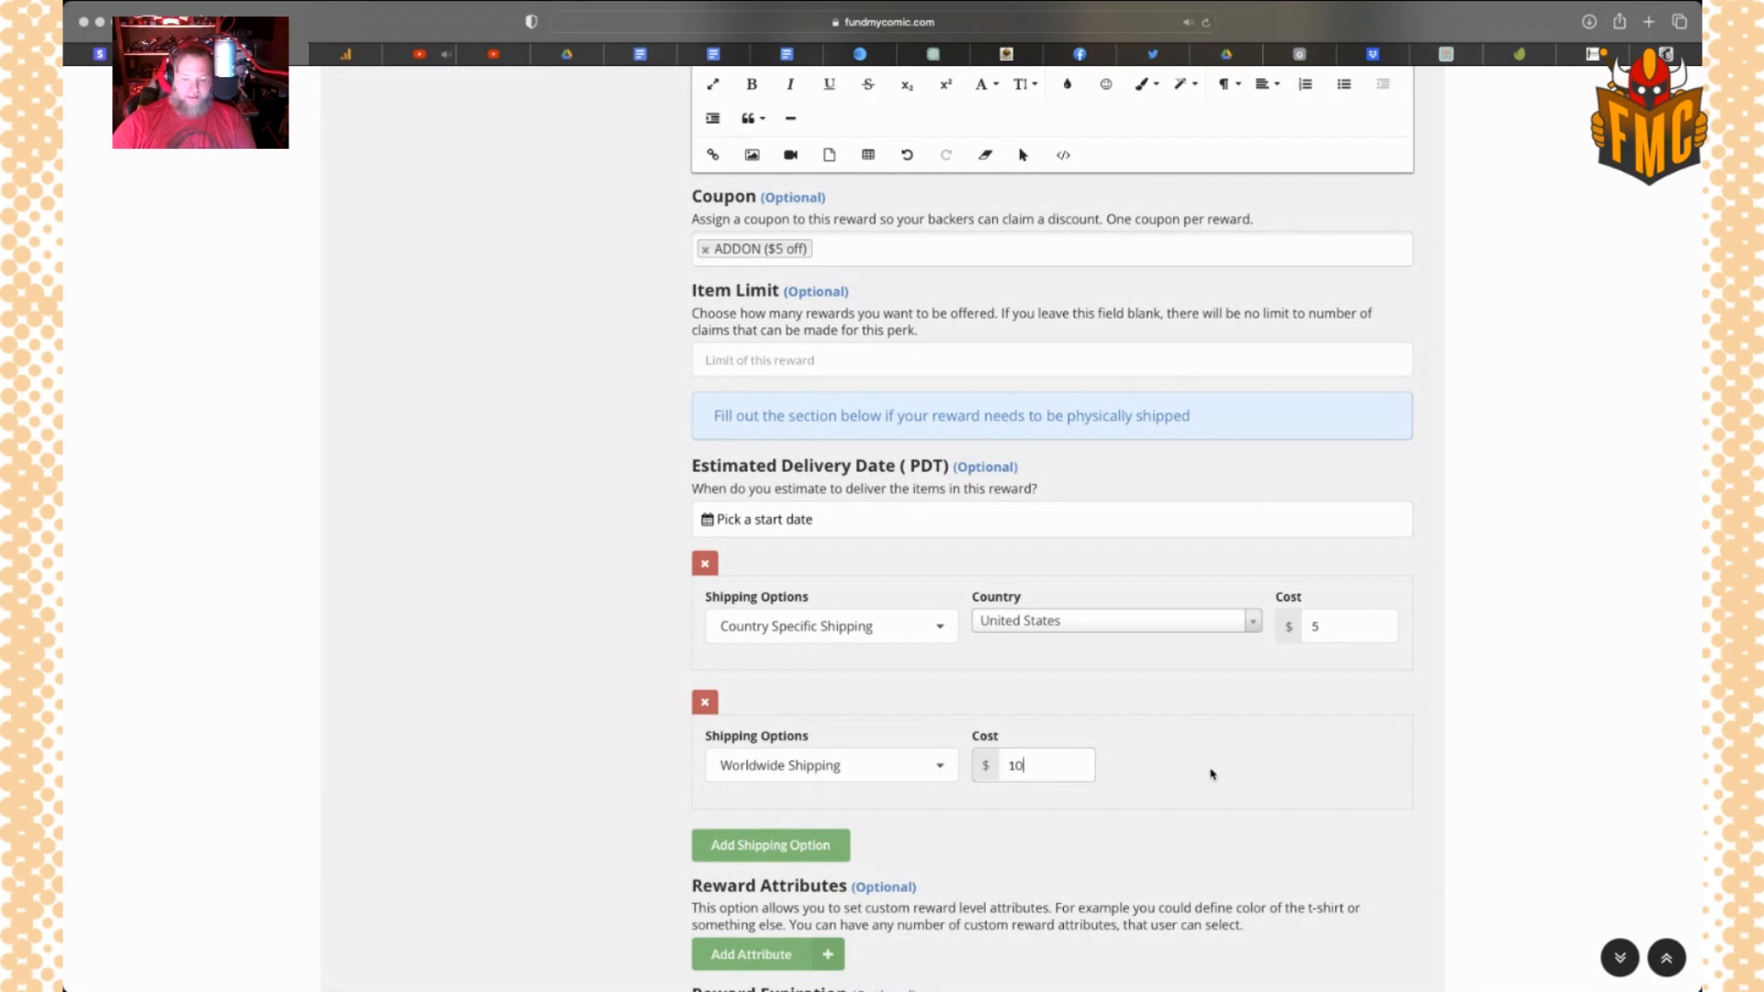
{"action": "scroll", "coordinate": [1156, 781], "scroll_direction": "down", "scroll_amount": 5}
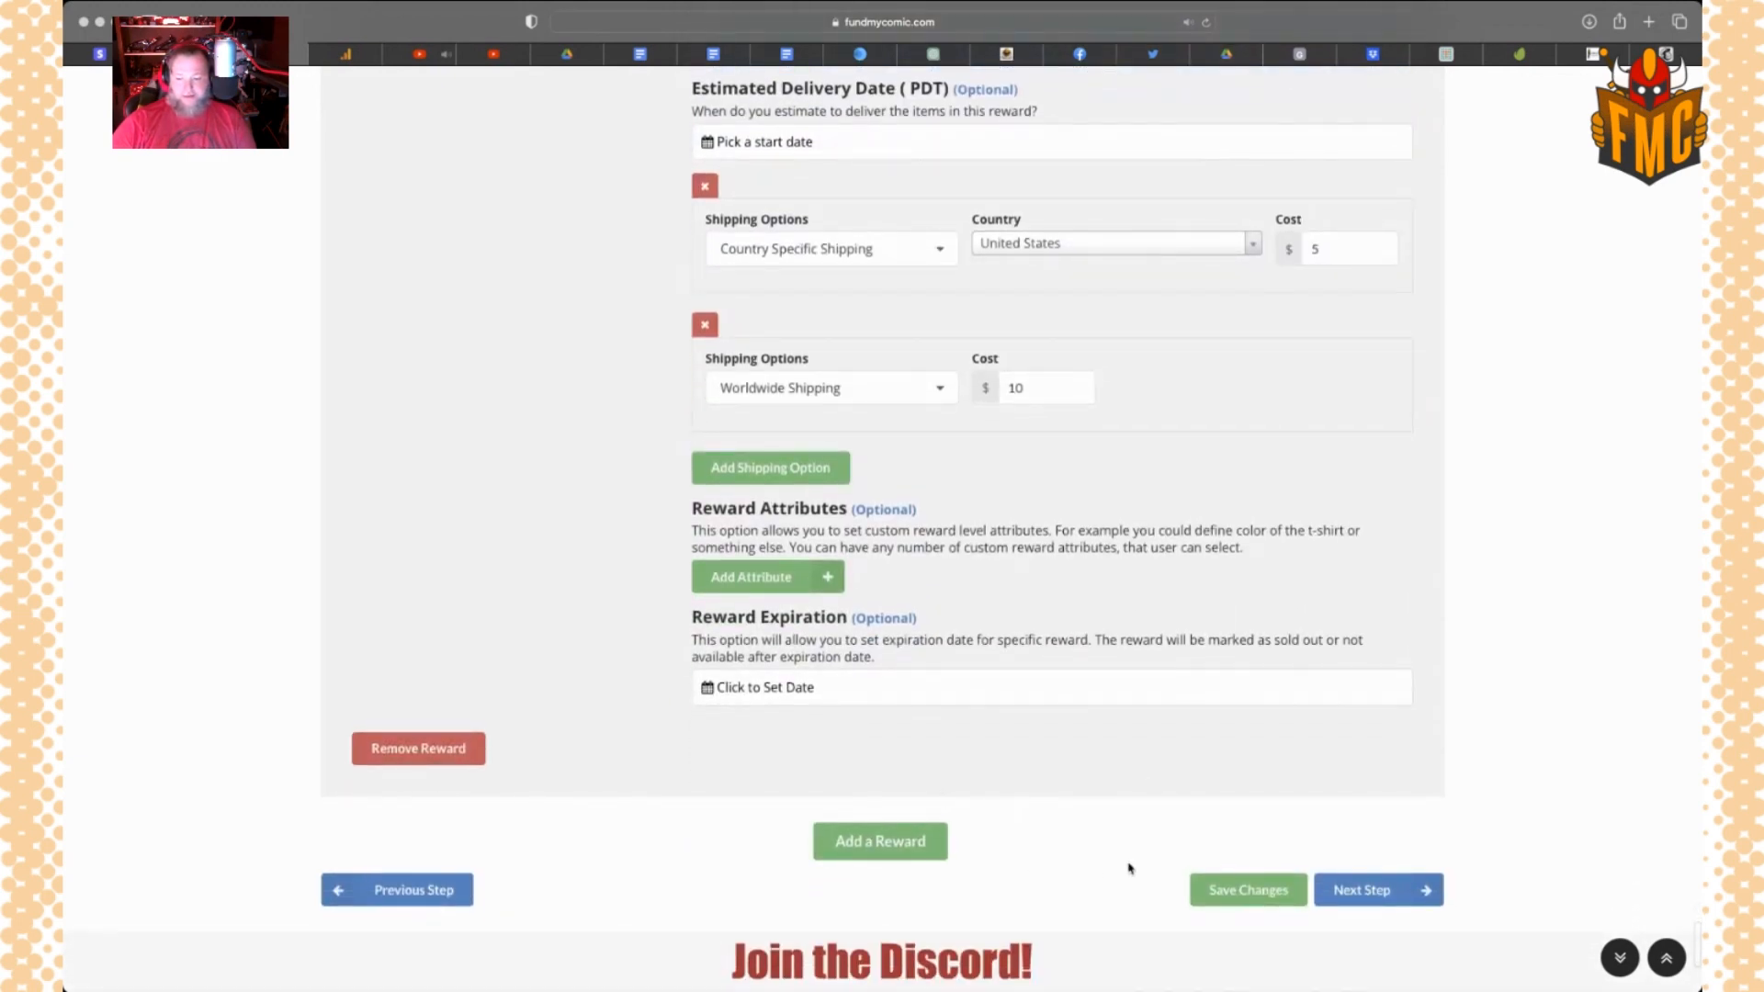
{"action": "left_click", "coordinate": [1249, 889]}
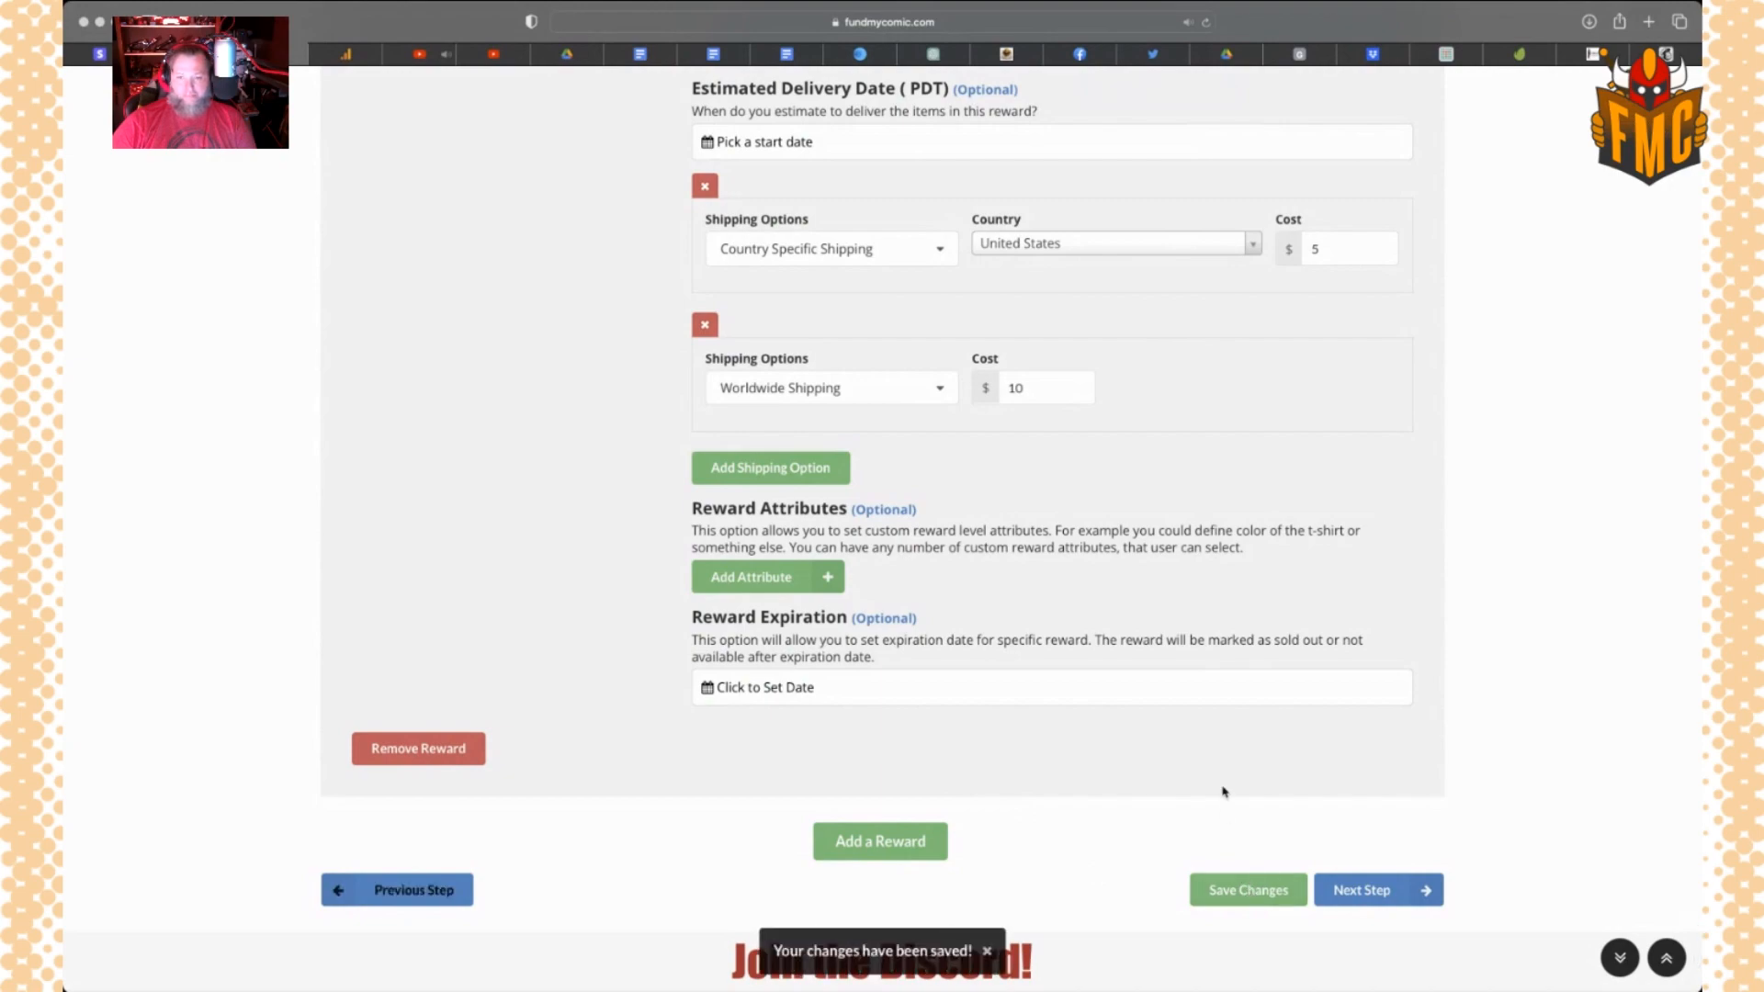
Review the saved campaign rewards from the last one back up to the Add-on Poster
{"action": "scroll", "coordinate": [1223, 792], "scroll_direction": "up", "scroll_amount": 20}
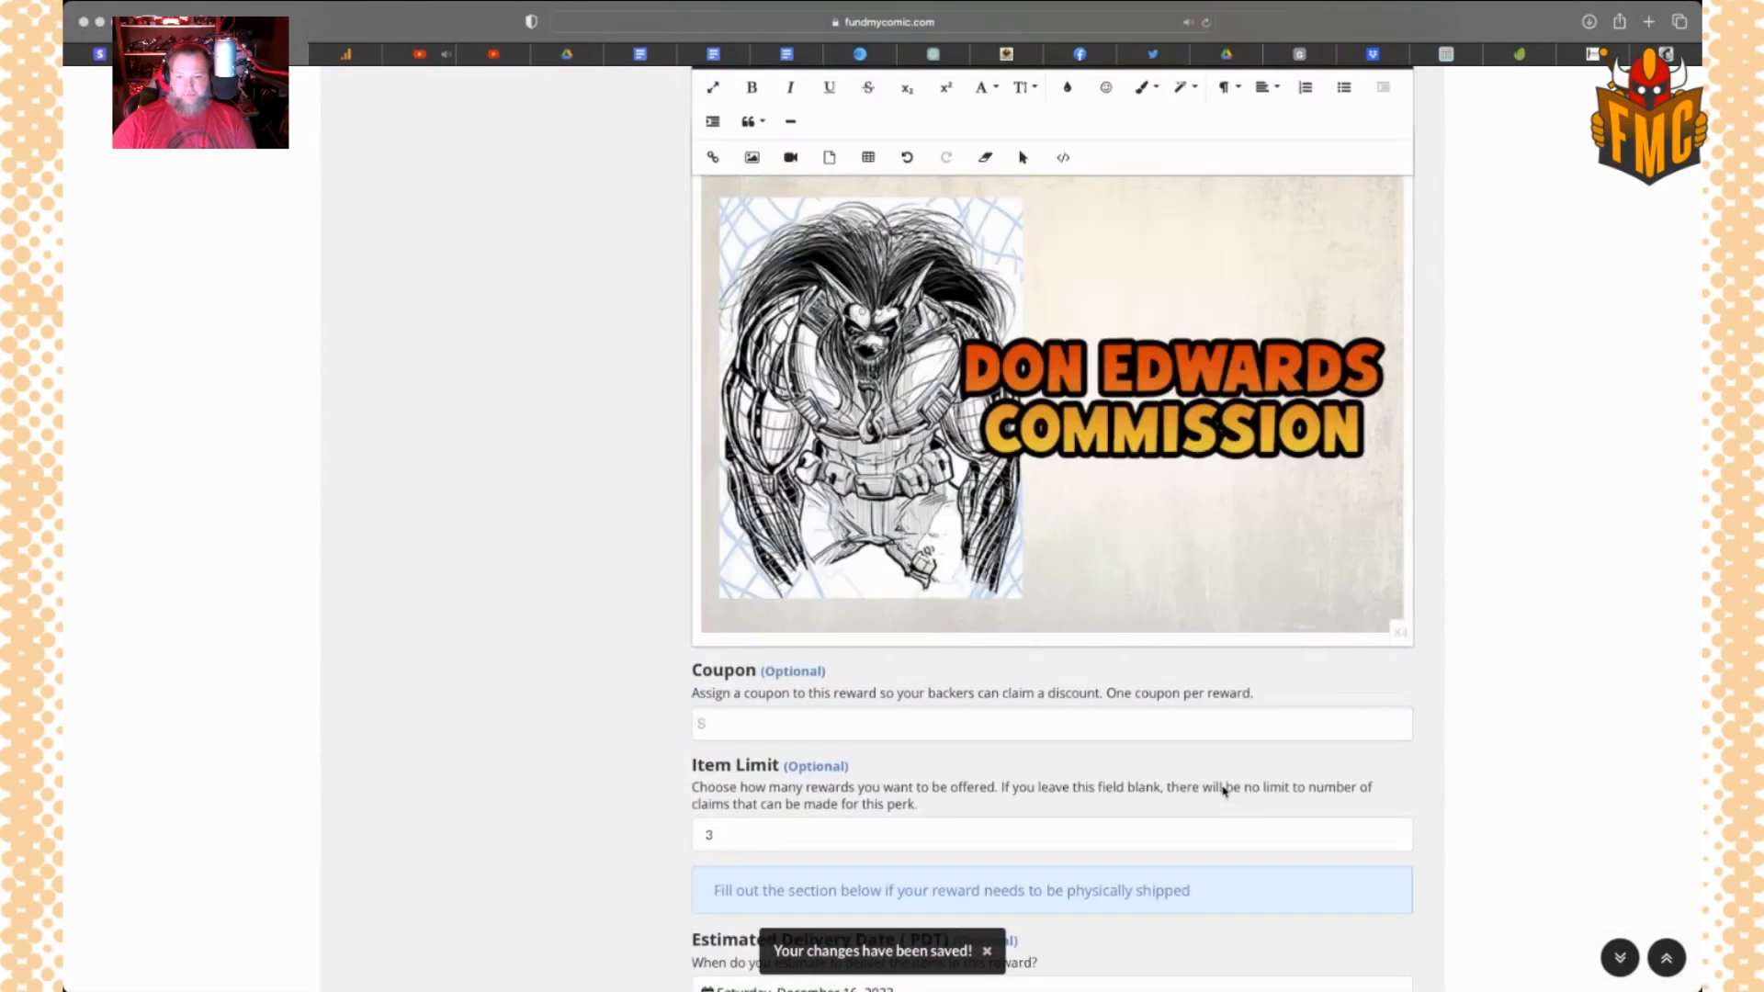
{"action": "scroll", "coordinate": [1224, 790], "scroll_direction": "up", "scroll_amount": 20}
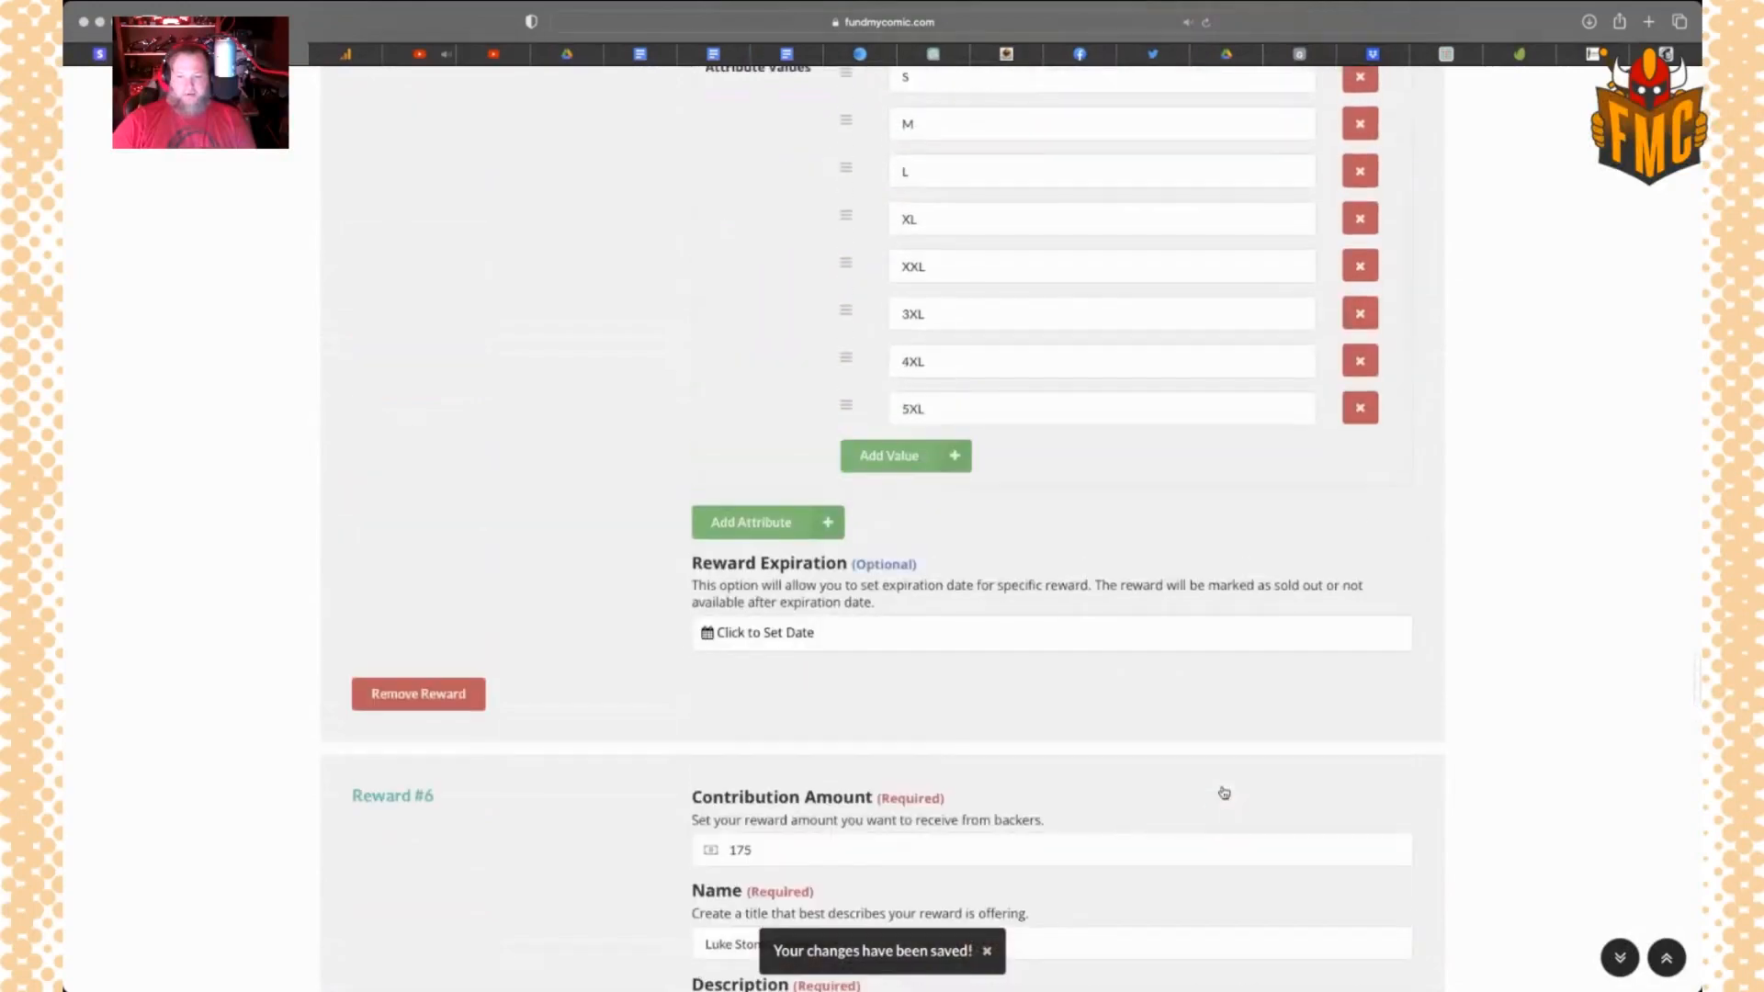
{"action": "scroll", "coordinate": [1224, 792], "scroll_direction": "up", "scroll_amount": 20}
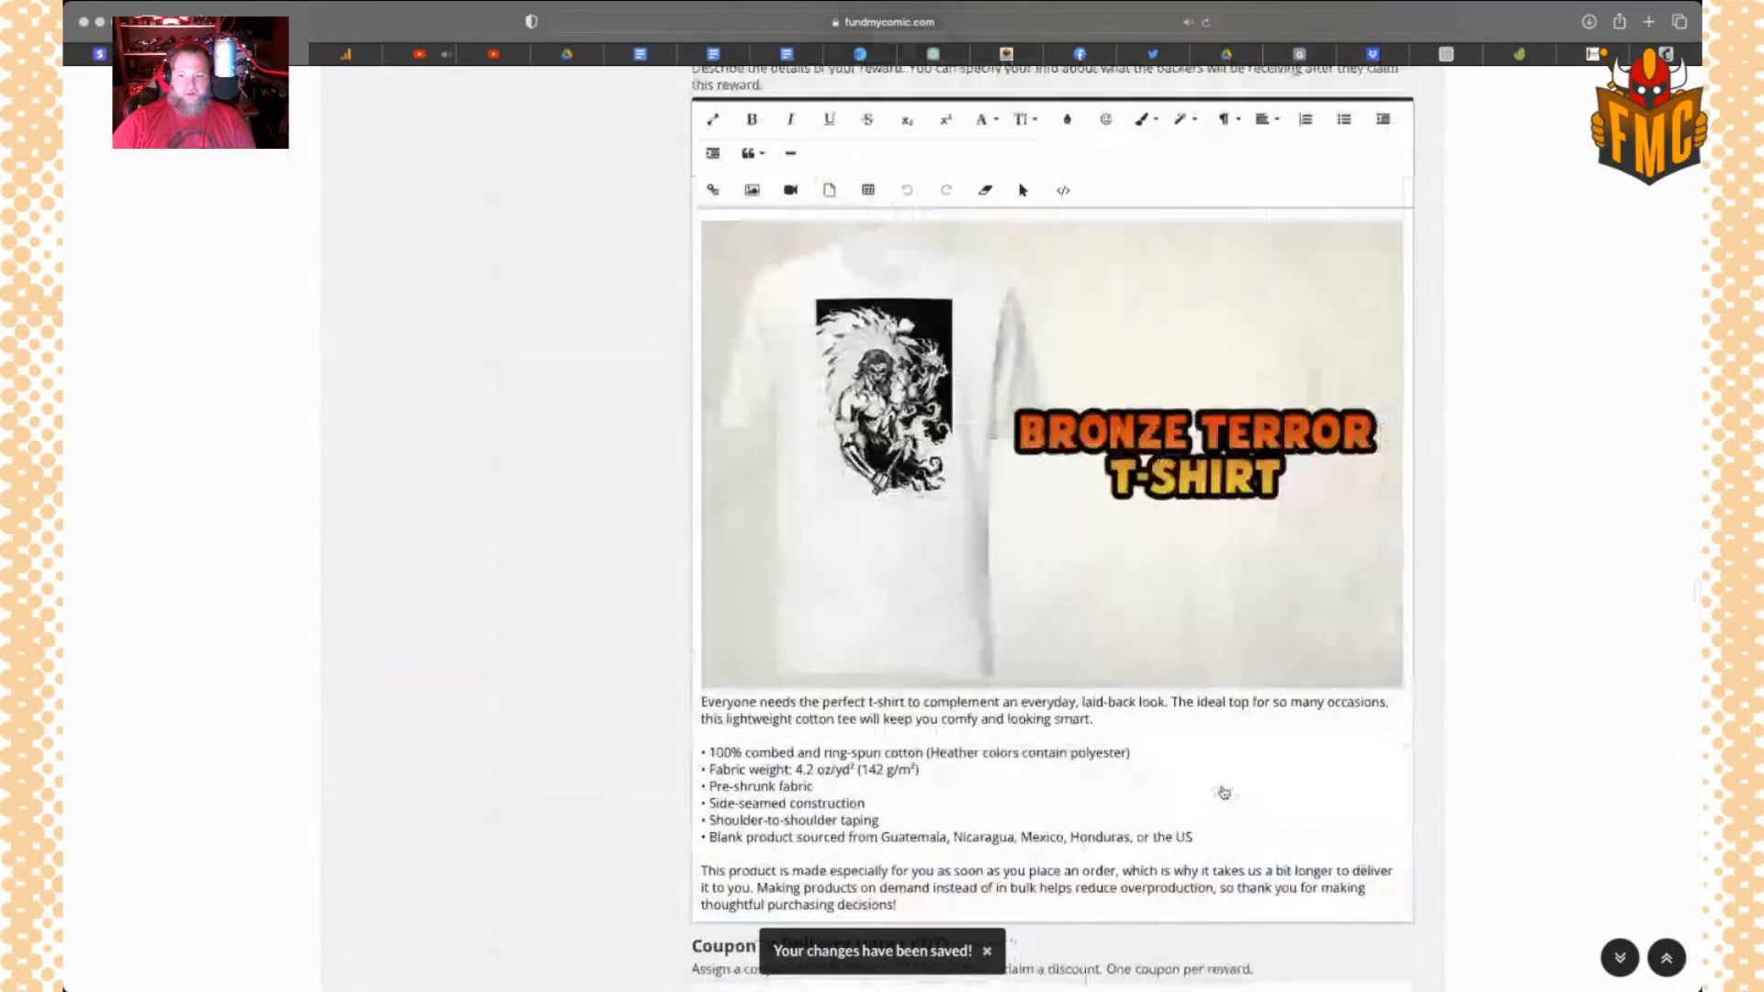
{"action": "scroll", "coordinate": [1224, 792], "scroll_direction": "up", "scroll_amount": 20}
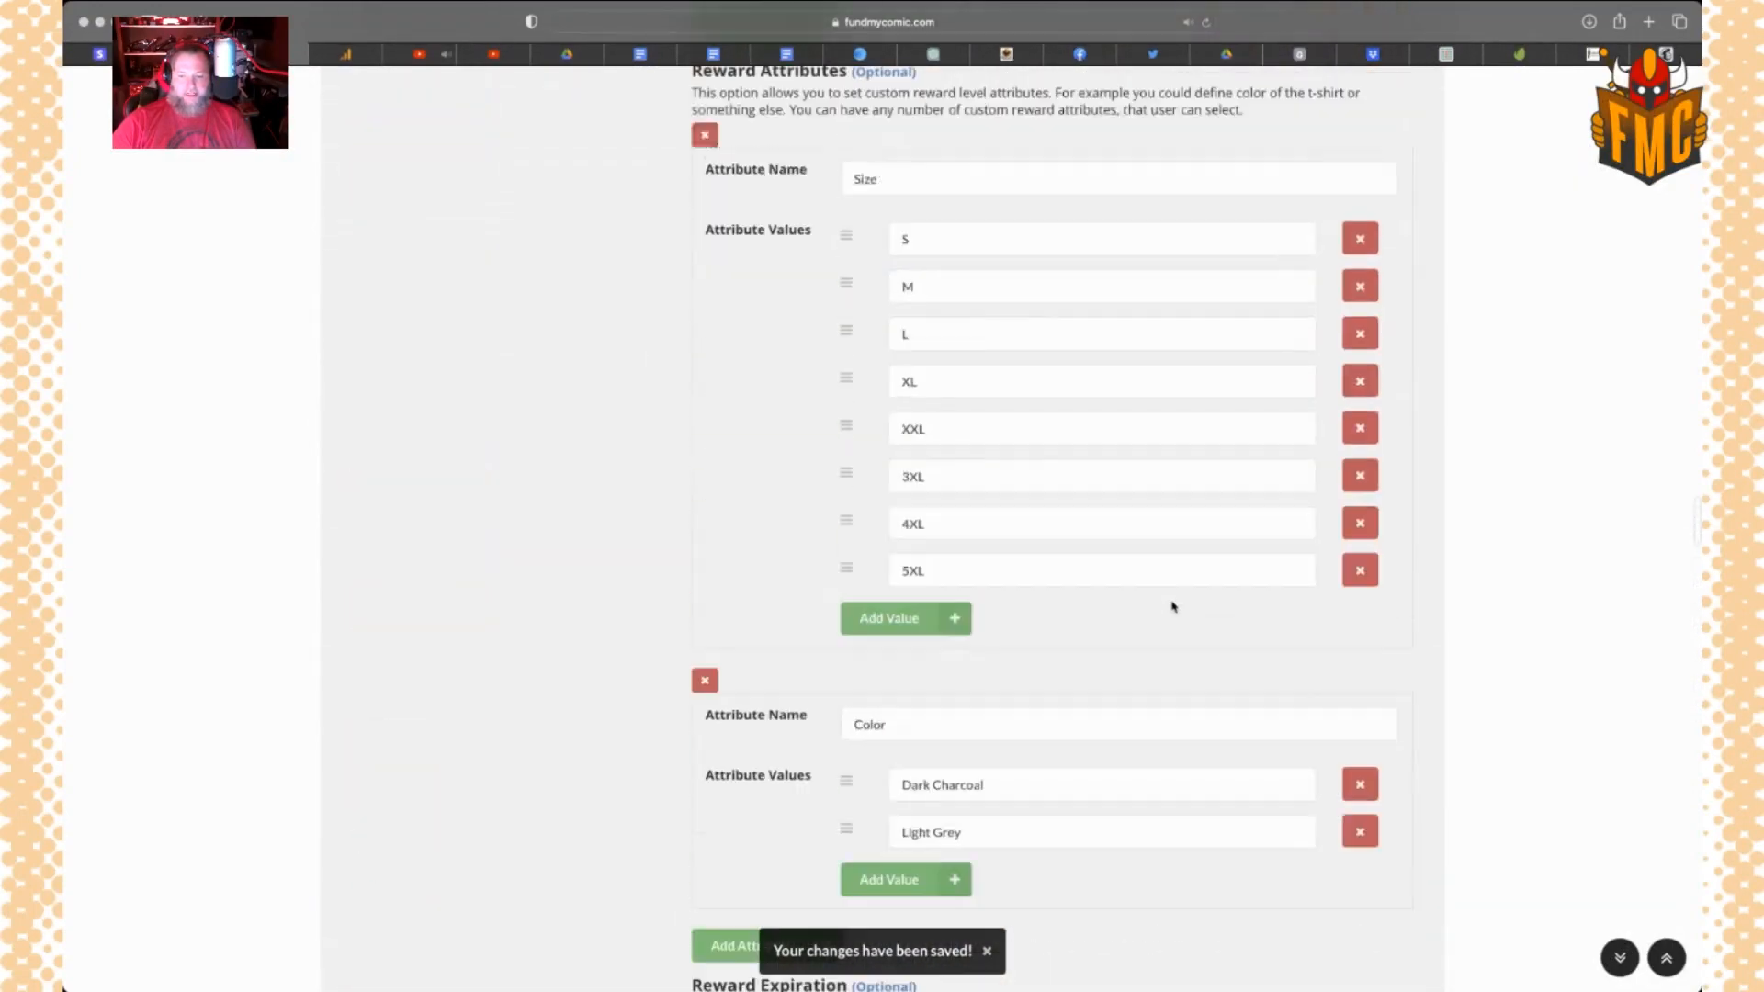
{"action": "scroll", "coordinate": [1162, 424], "scroll_direction": "up", "scroll_amount": 20}
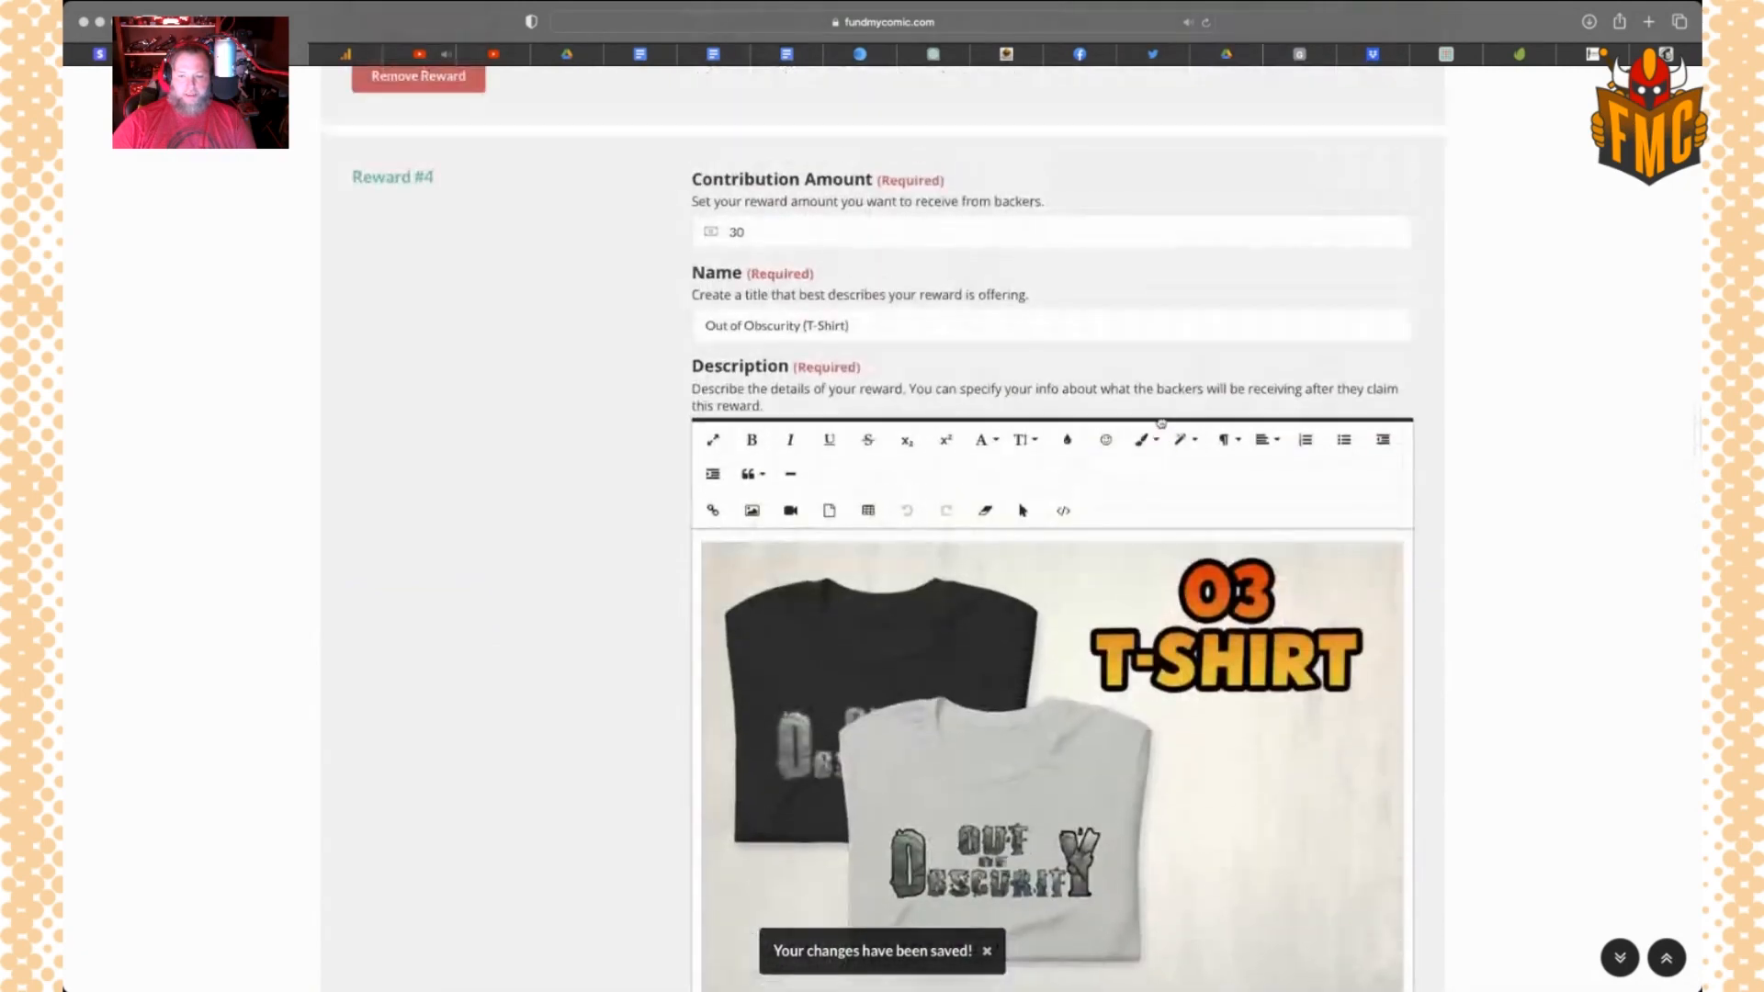
{"action": "scroll", "coordinate": [1161, 424], "scroll_direction": "up", "scroll_amount": 20}
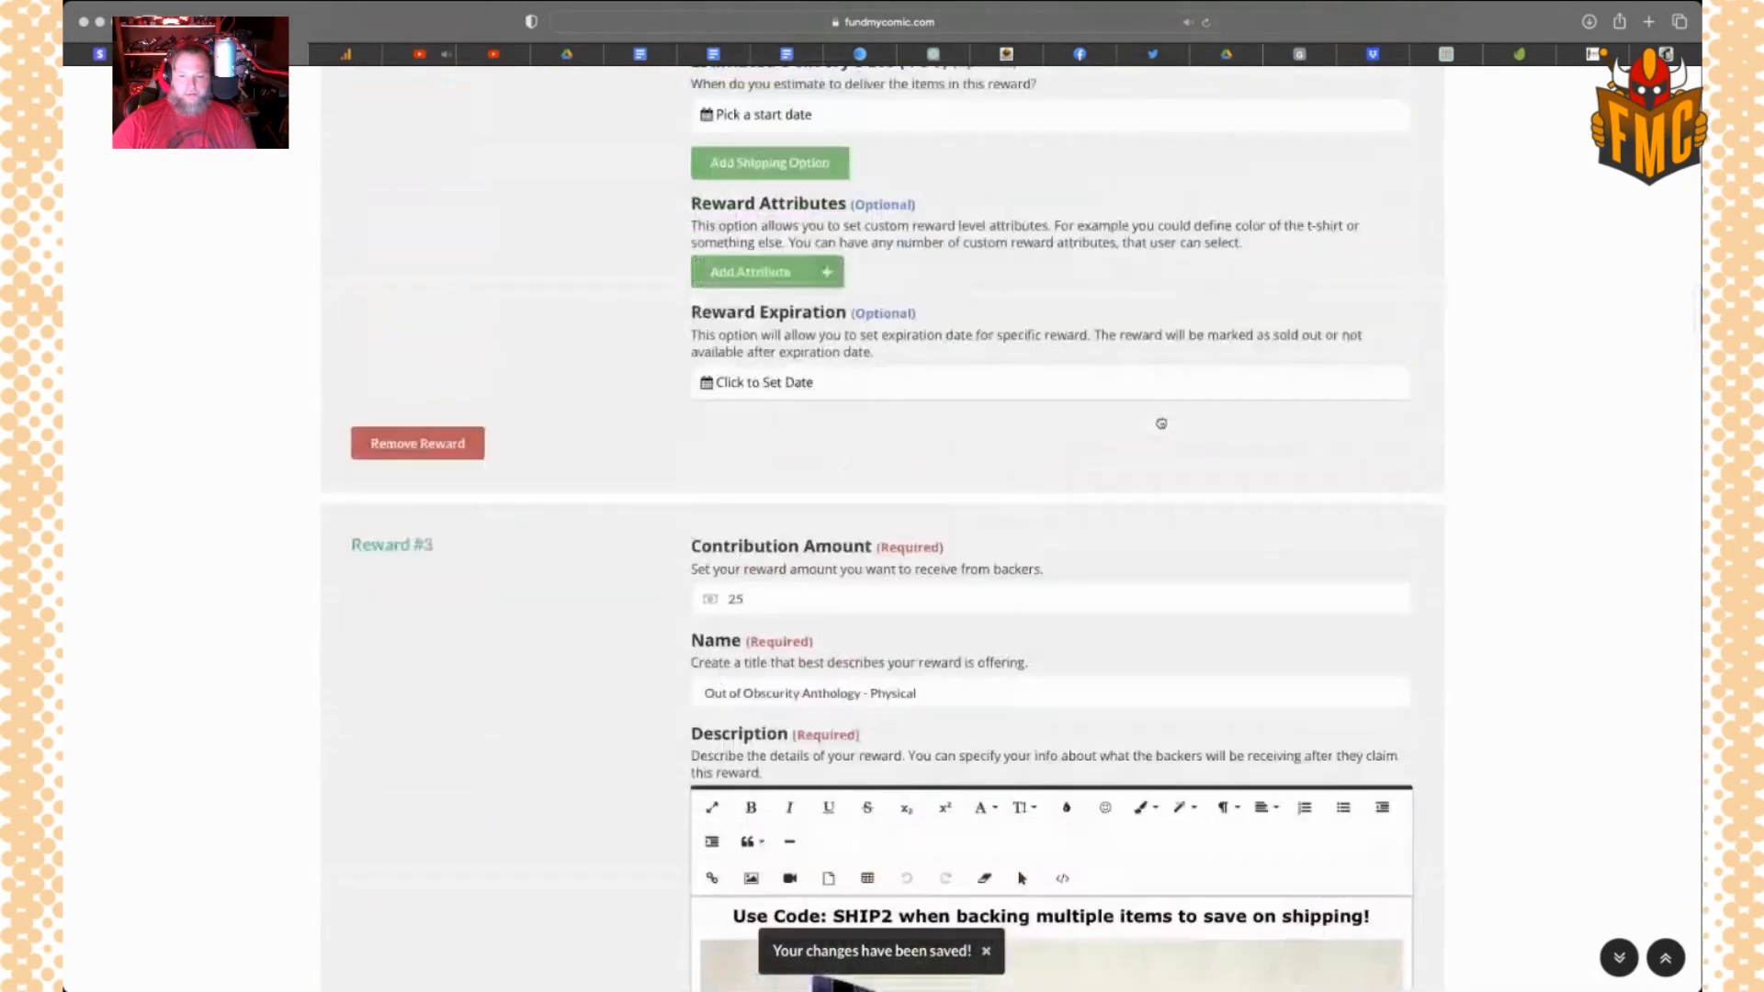
{"action": "scroll", "coordinate": [1162, 424], "scroll_direction": "up", "scroll_amount": 20}
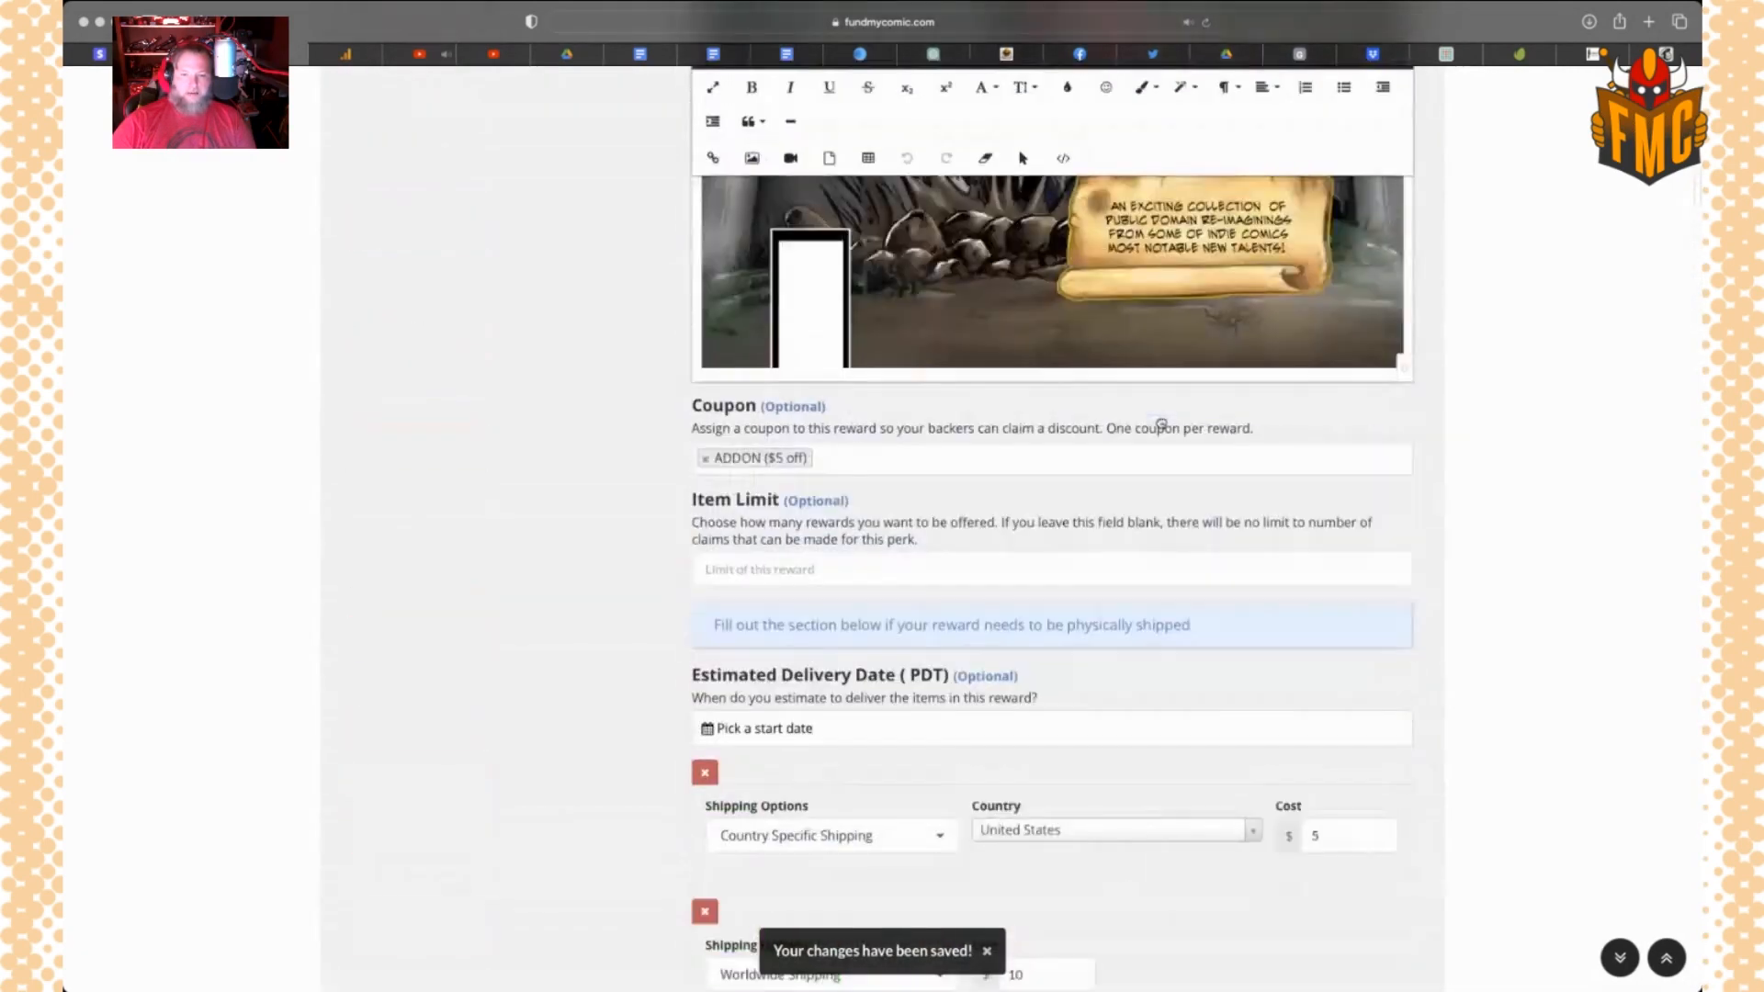
{"action": "scroll", "coordinate": [1161, 424], "scroll_direction": "up", "scroll_amount": 20}
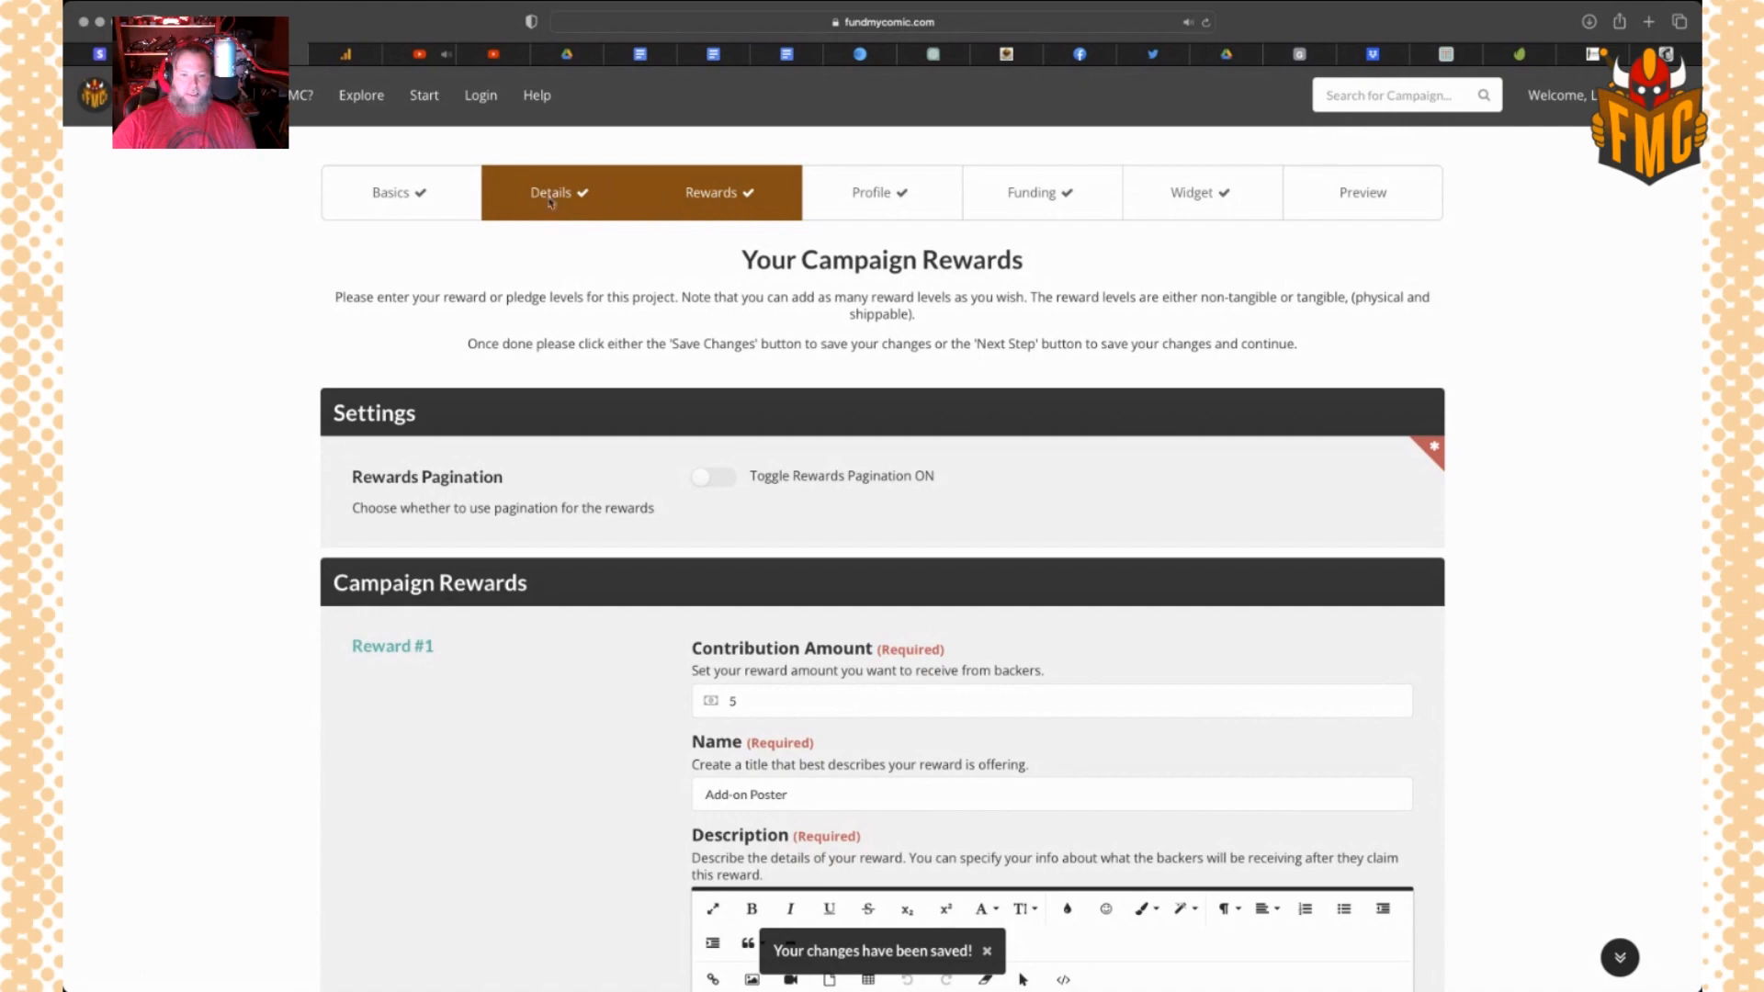
Open the campaign details and look through the campaign description and its story previews
{"action": "left_click", "coordinate": [550, 196]}
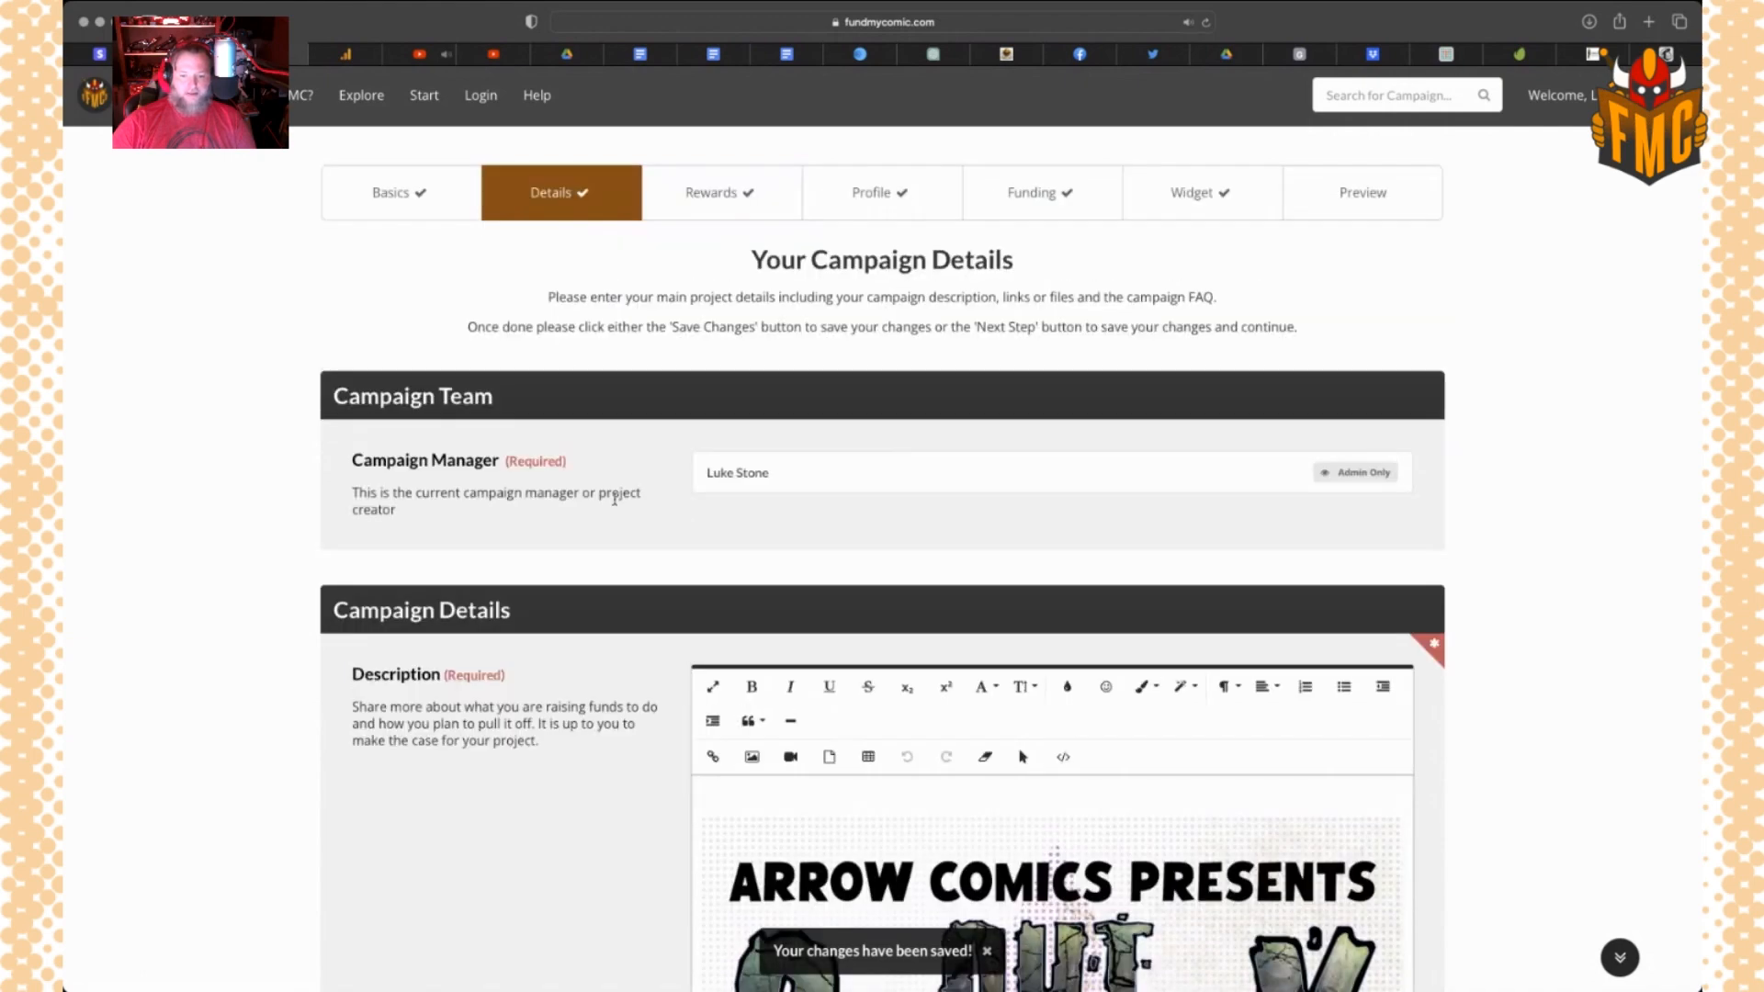
{"action": "scroll", "coordinate": [614, 499], "scroll_direction": "down", "scroll_amount": 6}
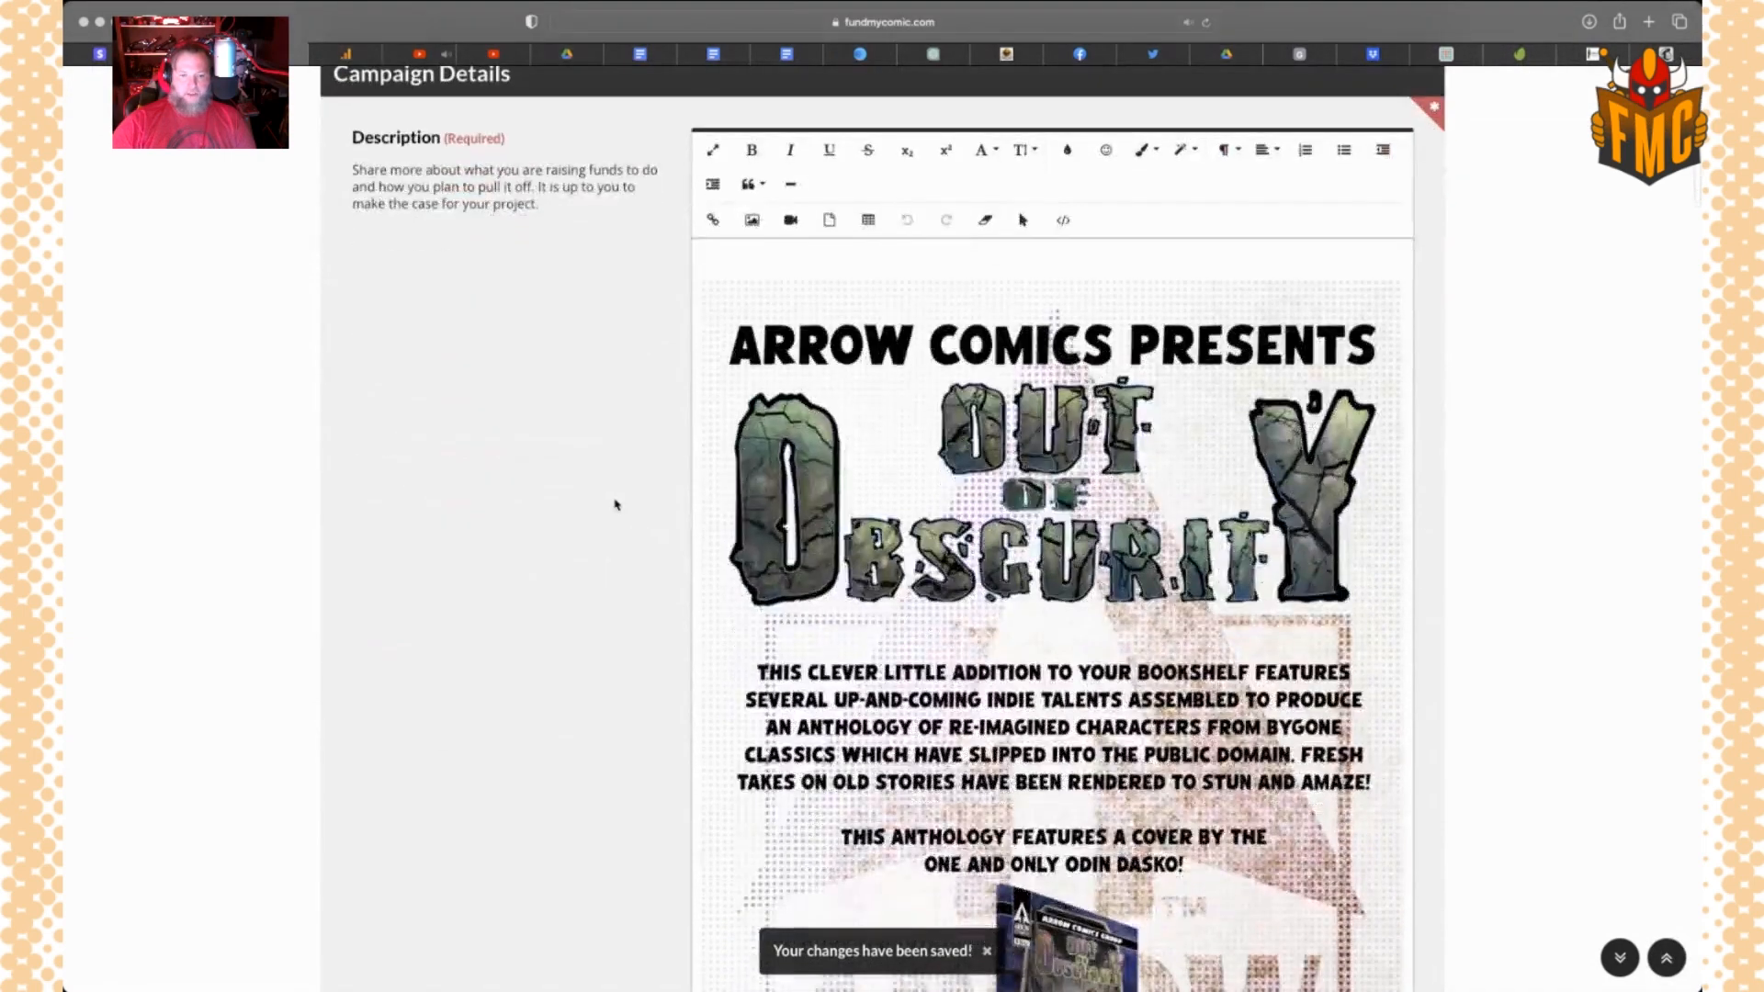
{"action": "scroll", "coordinate": [614, 505], "scroll_direction": "down", "scroll_amount": 14}
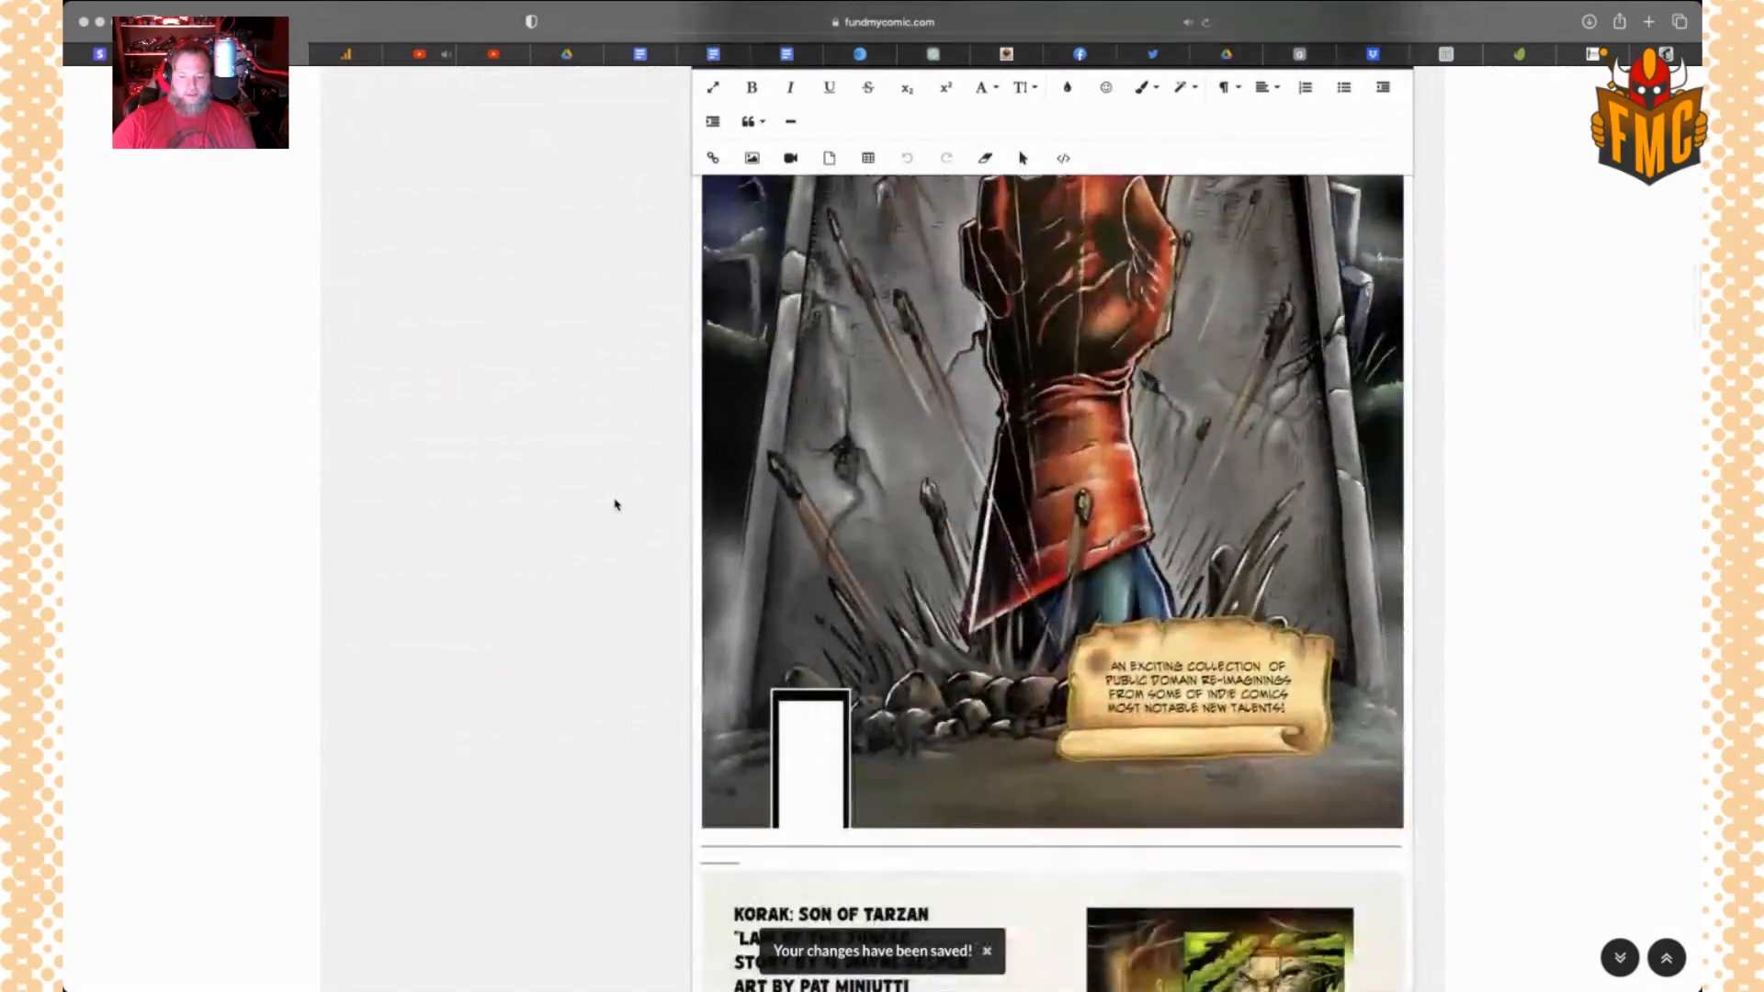
{"action": "scroll", "coordinate": [614, 504], "scroll_direction": "down", "scroll_amount": 18}
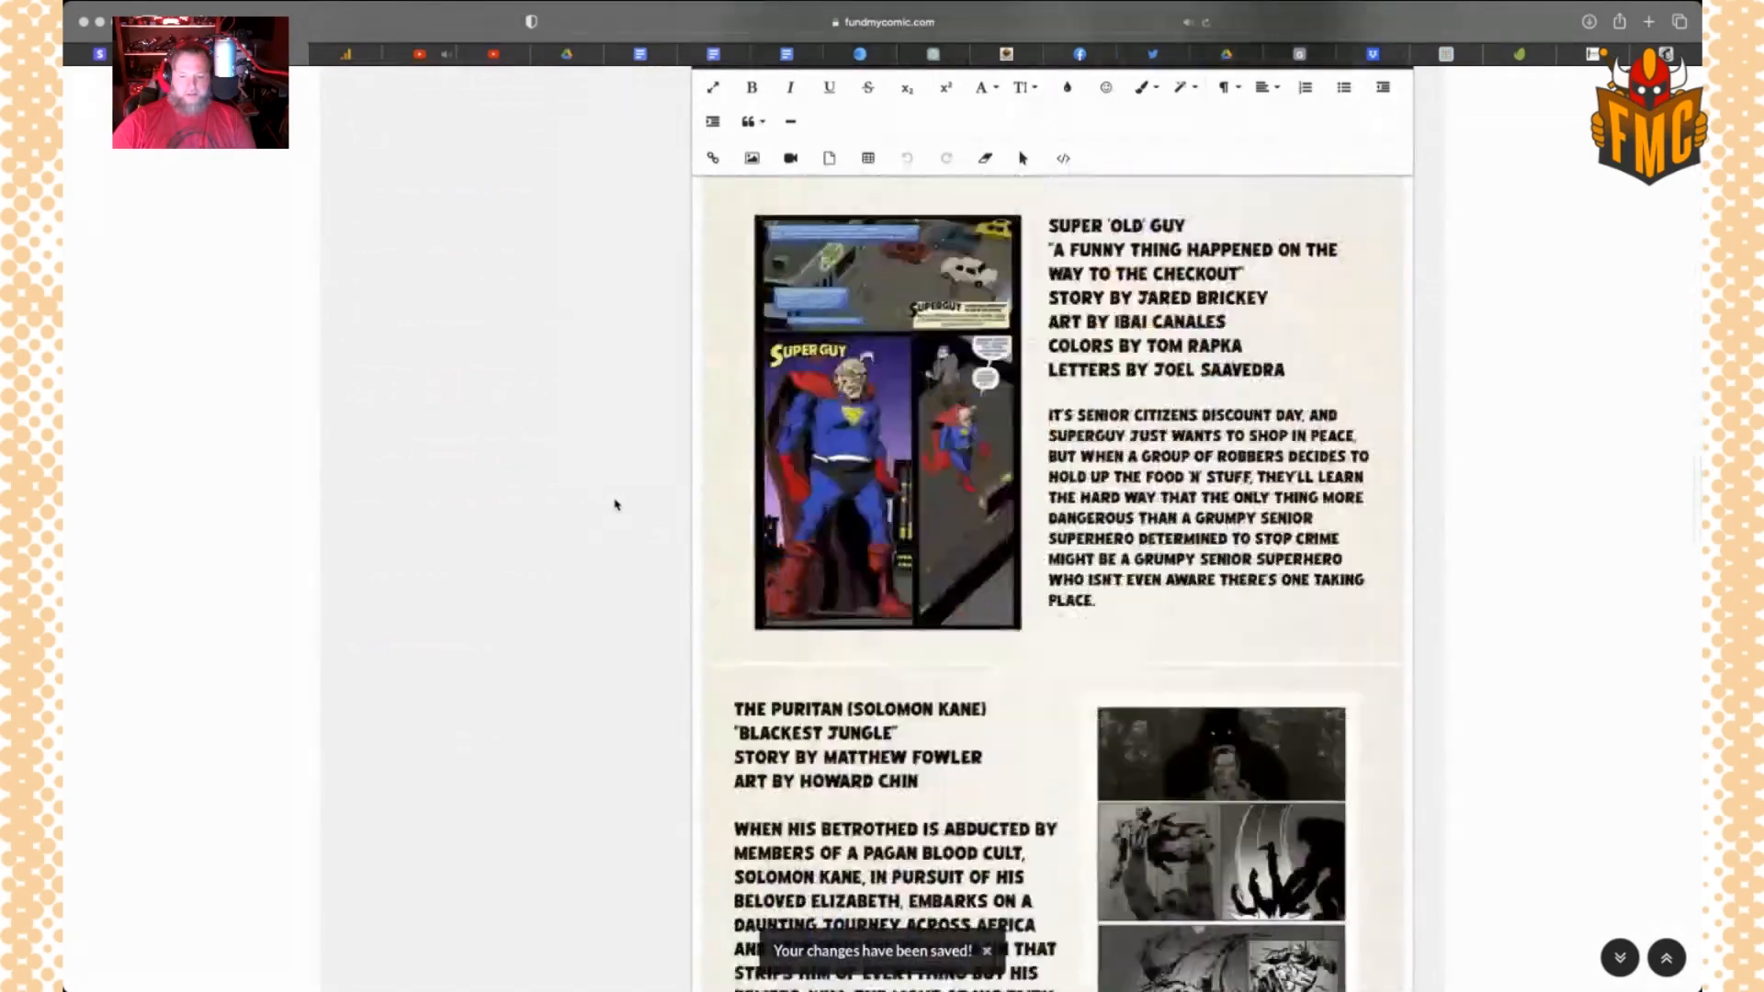
{"action": "scroll", "coordinate": [615, 504], "scroll_direction": "down", "scroll_amount": 6}
{"action": "scroll", "coordinate": [615, 504], "scroll_direction": "up", "scroll_amount": 20}
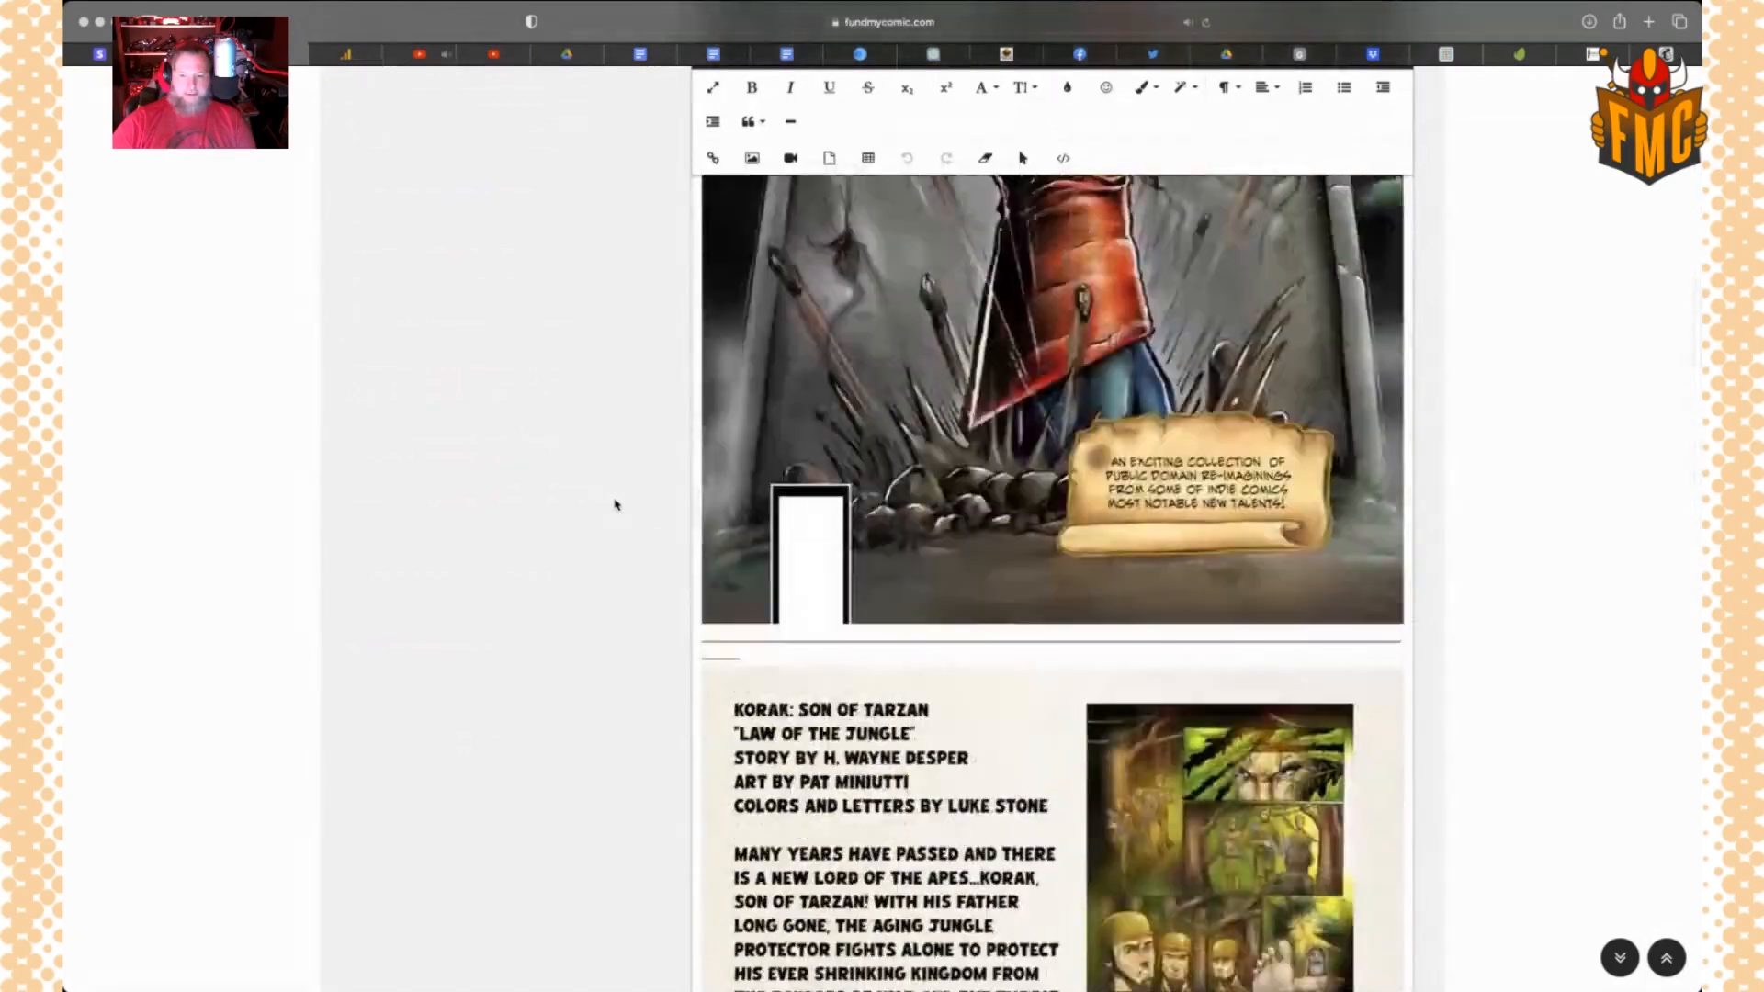
{"action": "scroll", "coordinate": [615, 504], "scroll_direction": "up", "scroll_amount": 20}
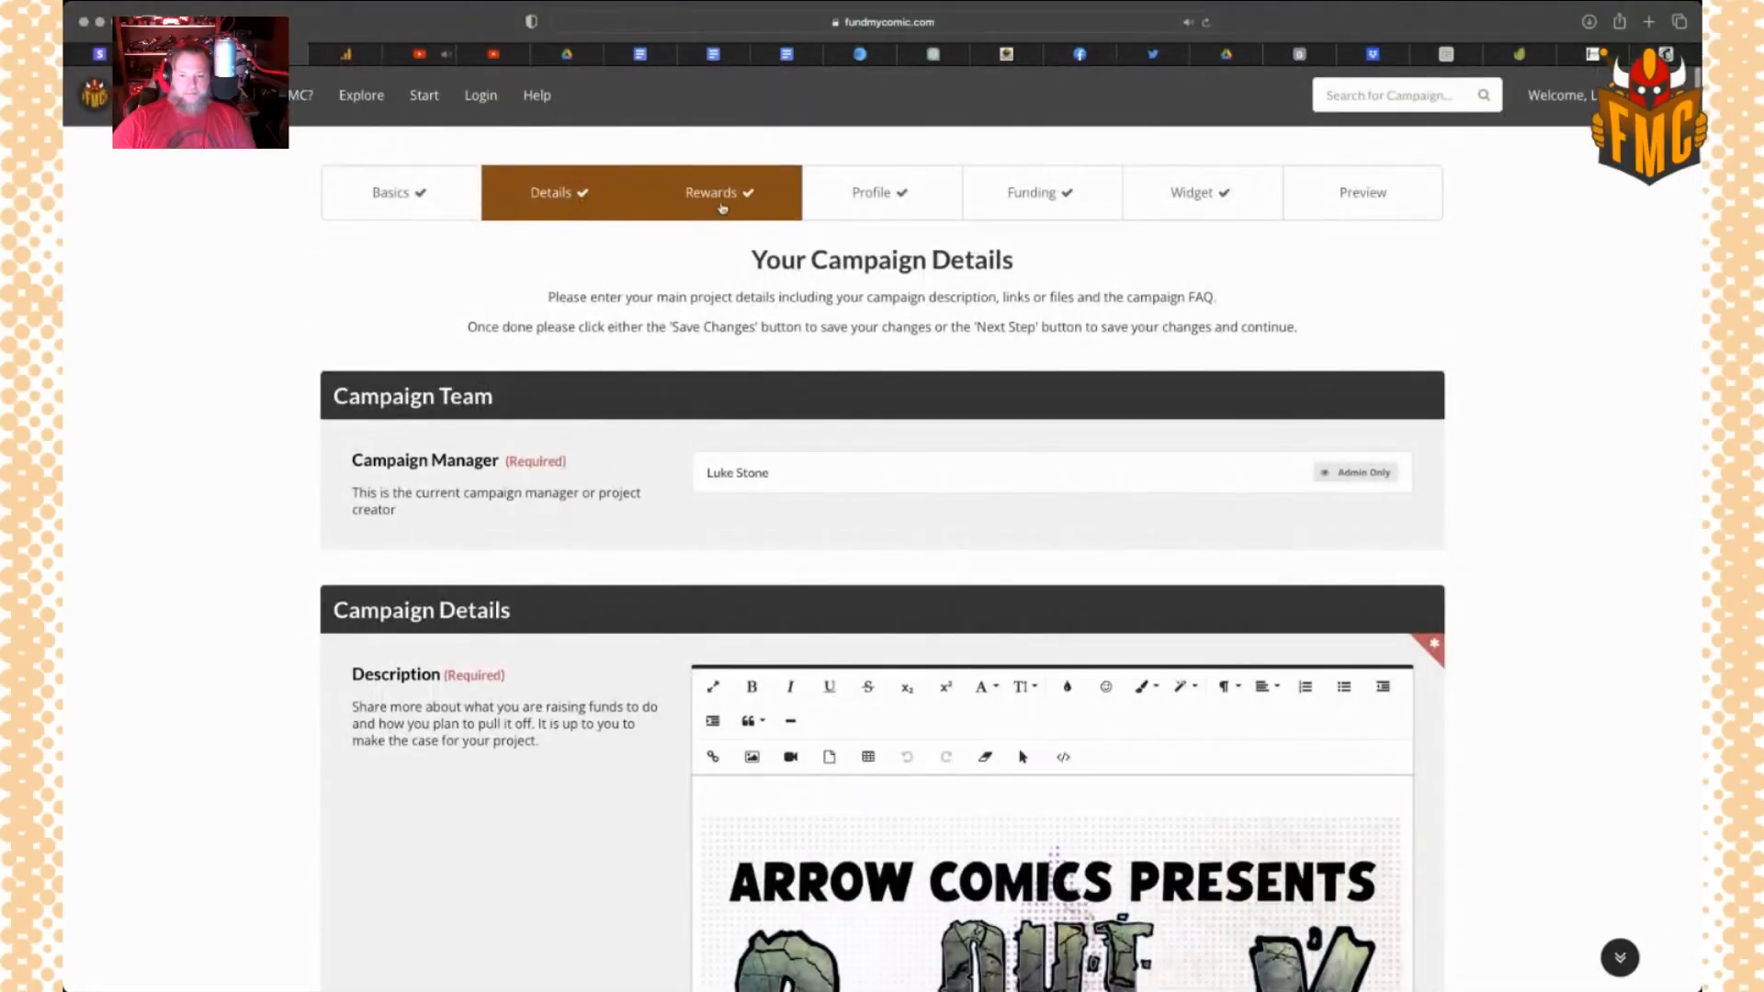
Return to the campaign rewards and check the Add-on Poster entry
{"action": "left_click", "coordinate": [722, 207]}
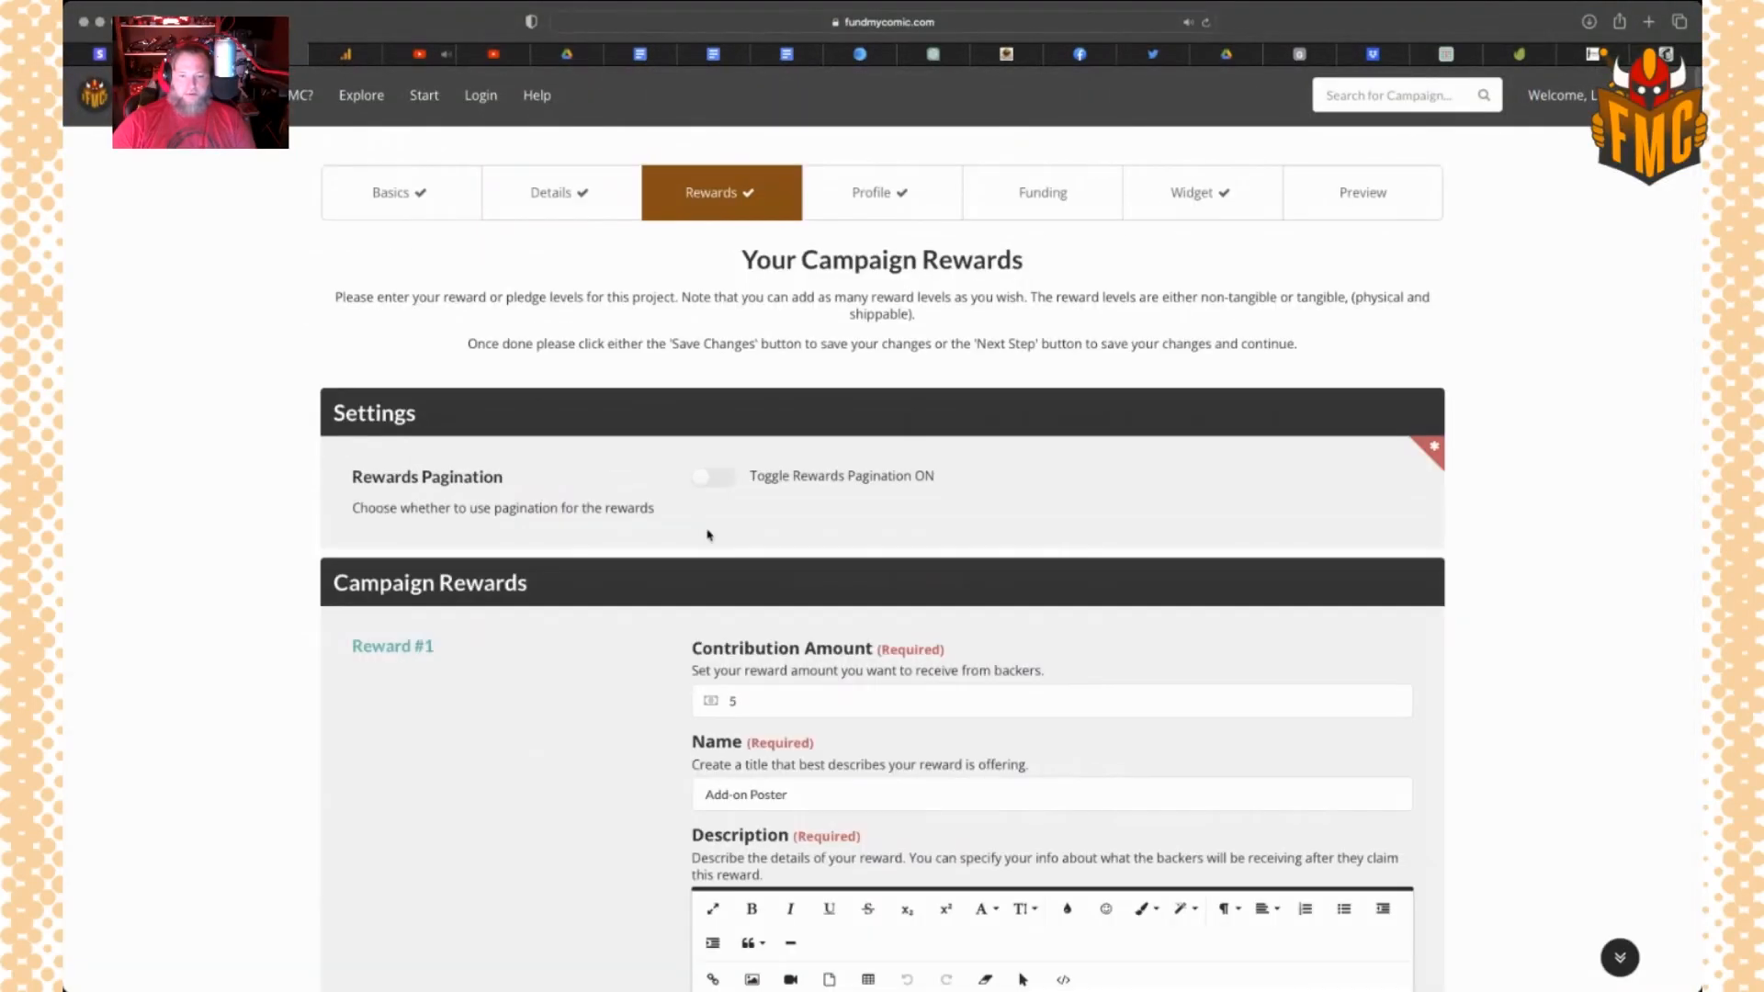
{"action": "scroll", "coordinate": [612, 650], "scroll_direction": "down", "scroll_amount": 3}
{"action": "scroll", "coordinate": [616, 651], "scroll_direction": "up", "scroll_amount": 3}
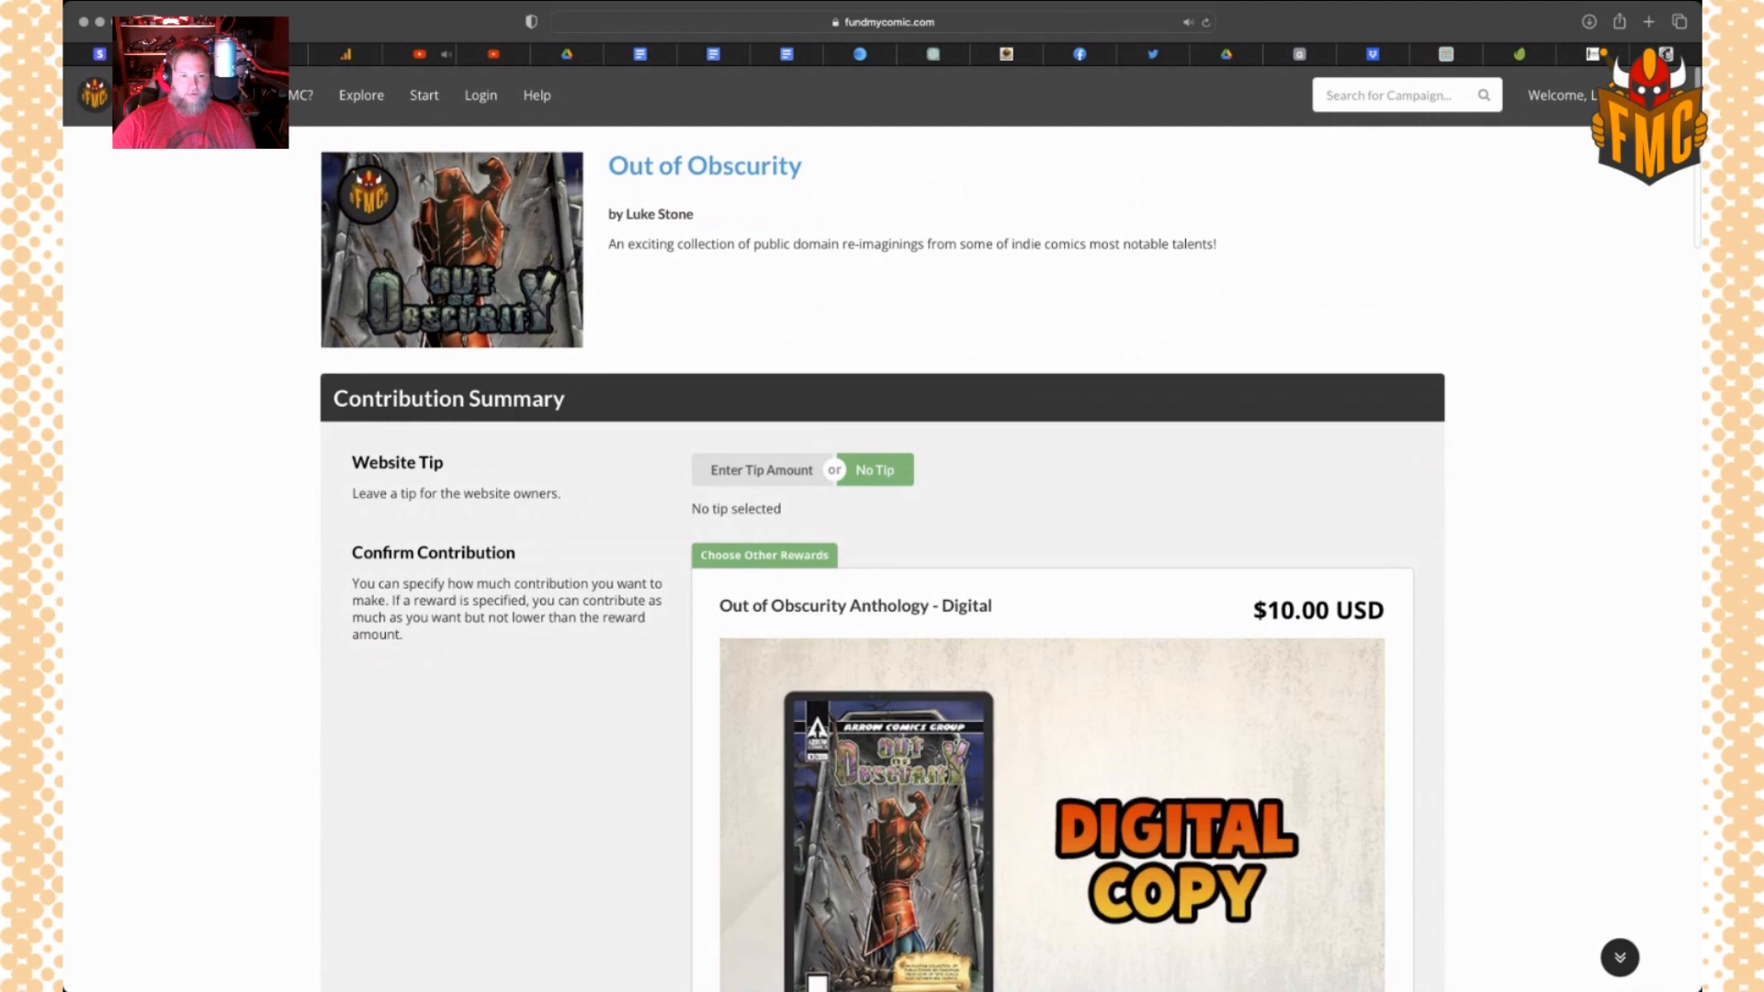
Go to the public Out of Obscurity campaign page and examine the Add-on Poster reward's price, coupon text and image
{"action": "scroll", "coordinate": [308, 195], "scroll_direction": "down", "scroll_amount": 20}
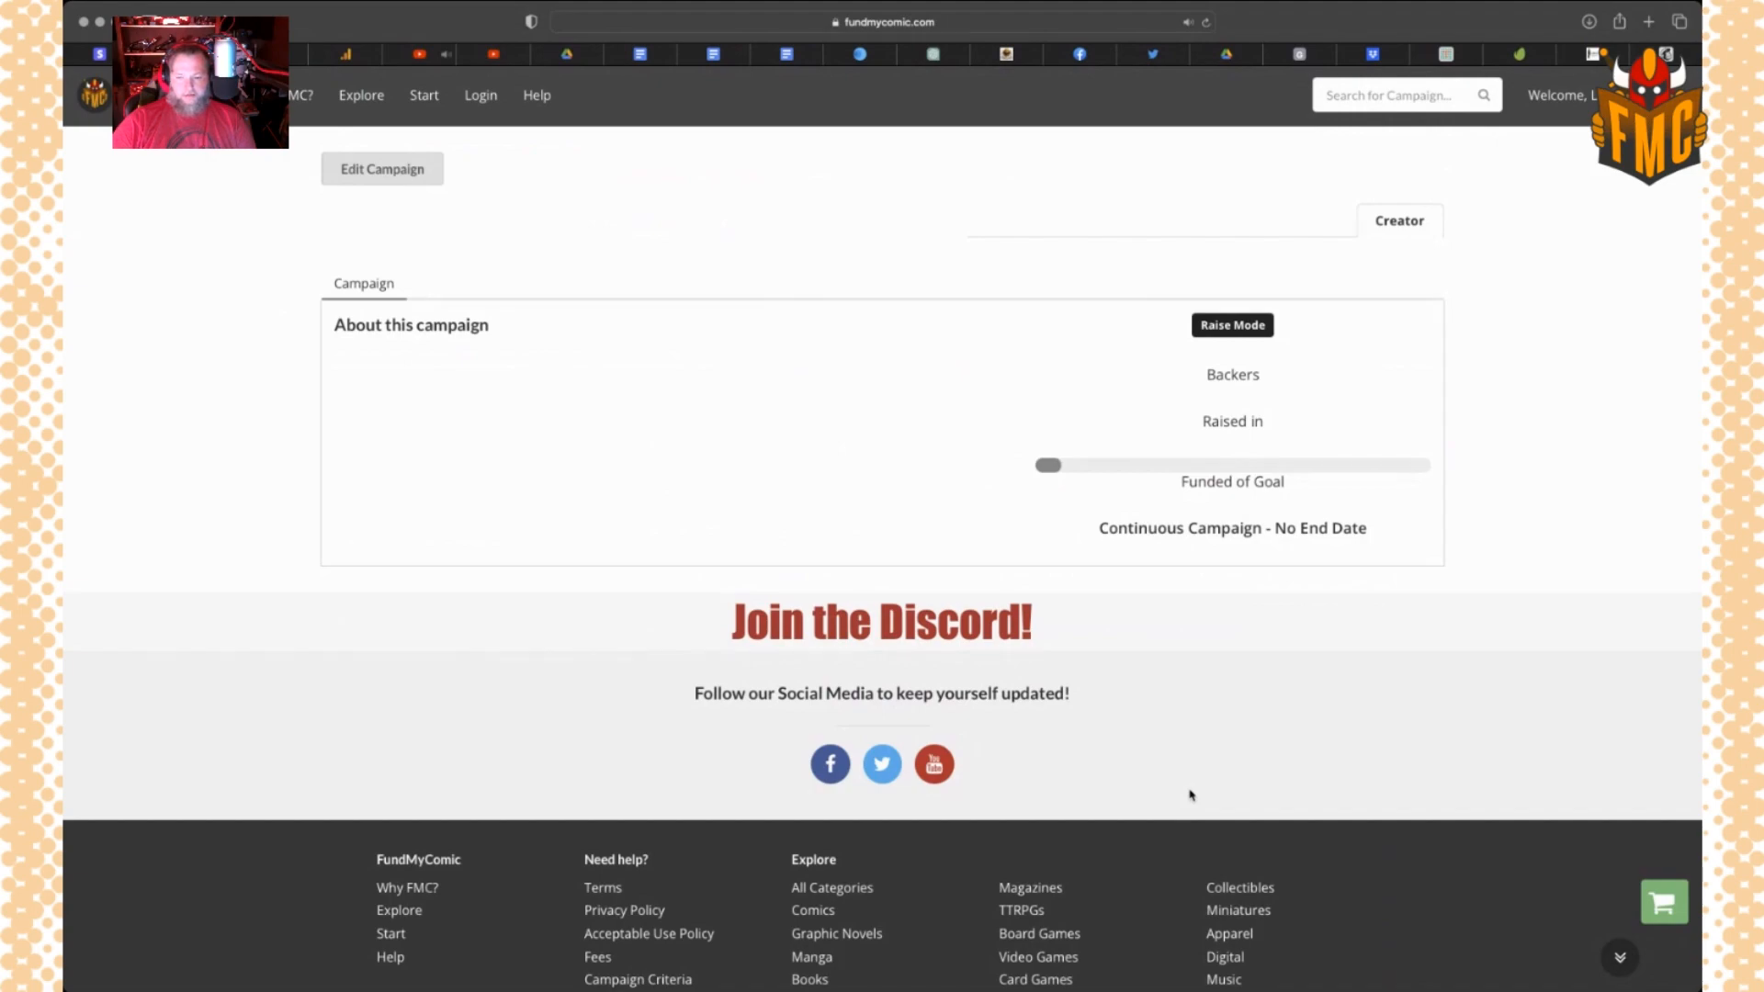
{"action": "scroll", "coordinate": [1190, 795], "scroll_direction": "down", "scroll_amount": 3}
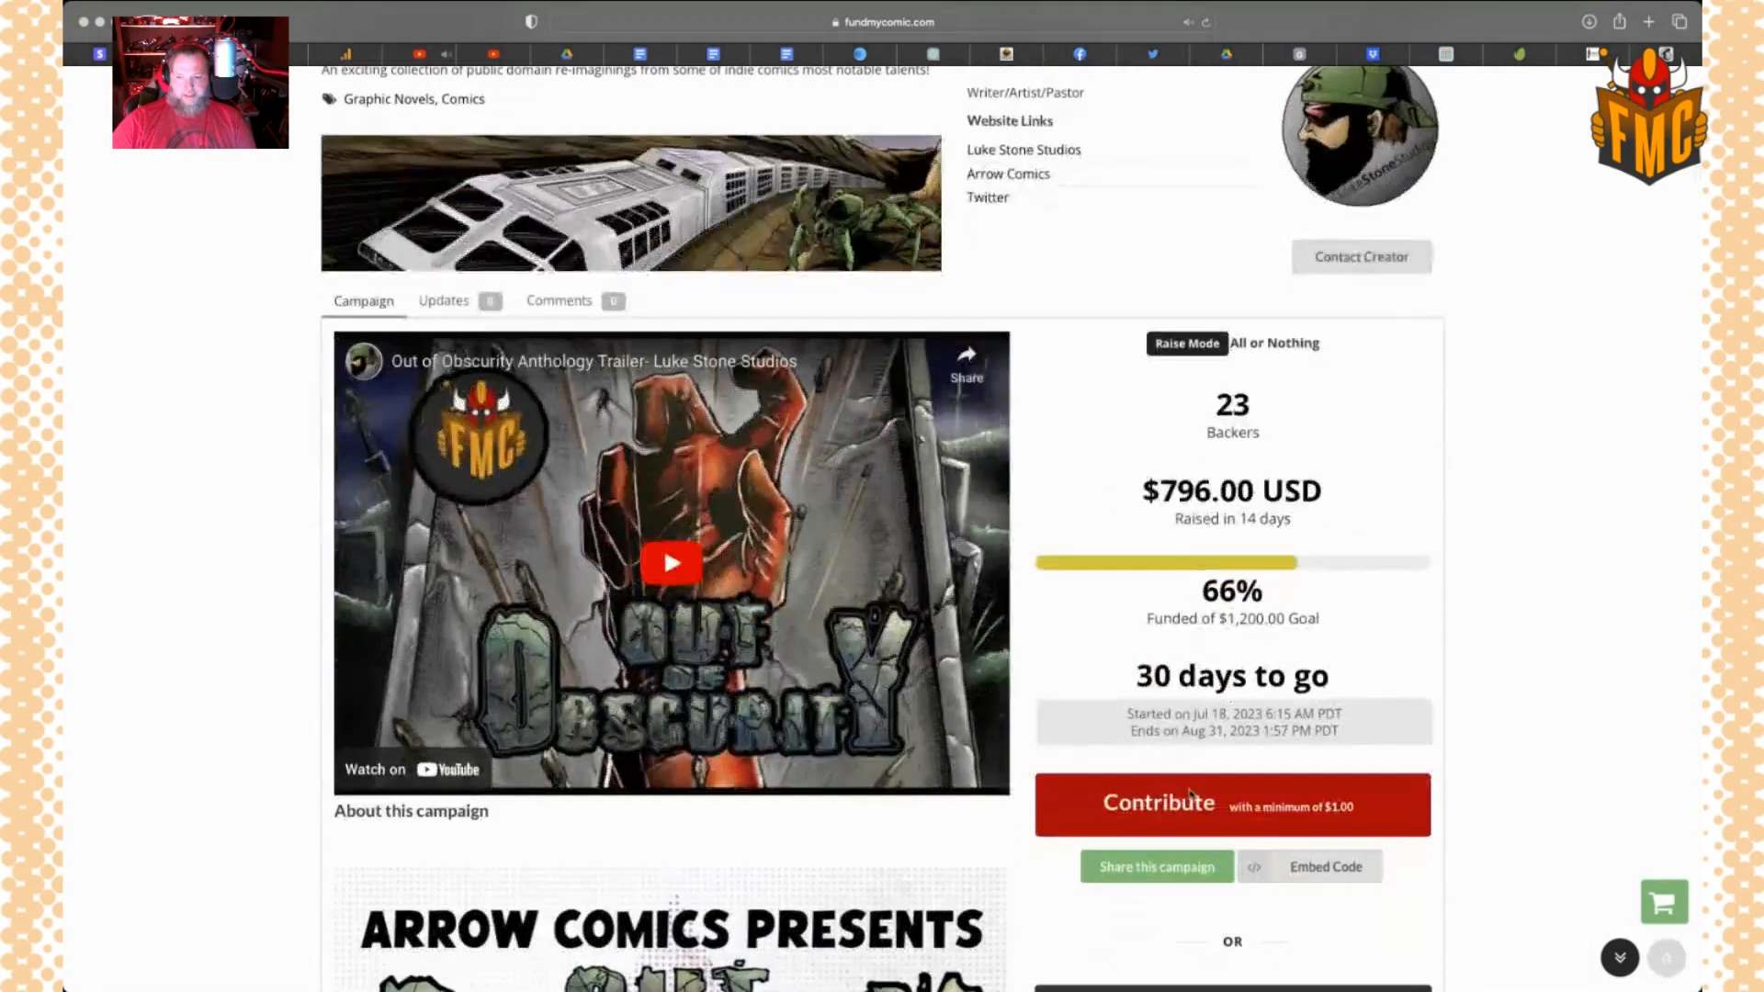
{"action": "scroll", "coordinate": [1190, 794], "scroll_direction": "down", "scroll_amount": 12}
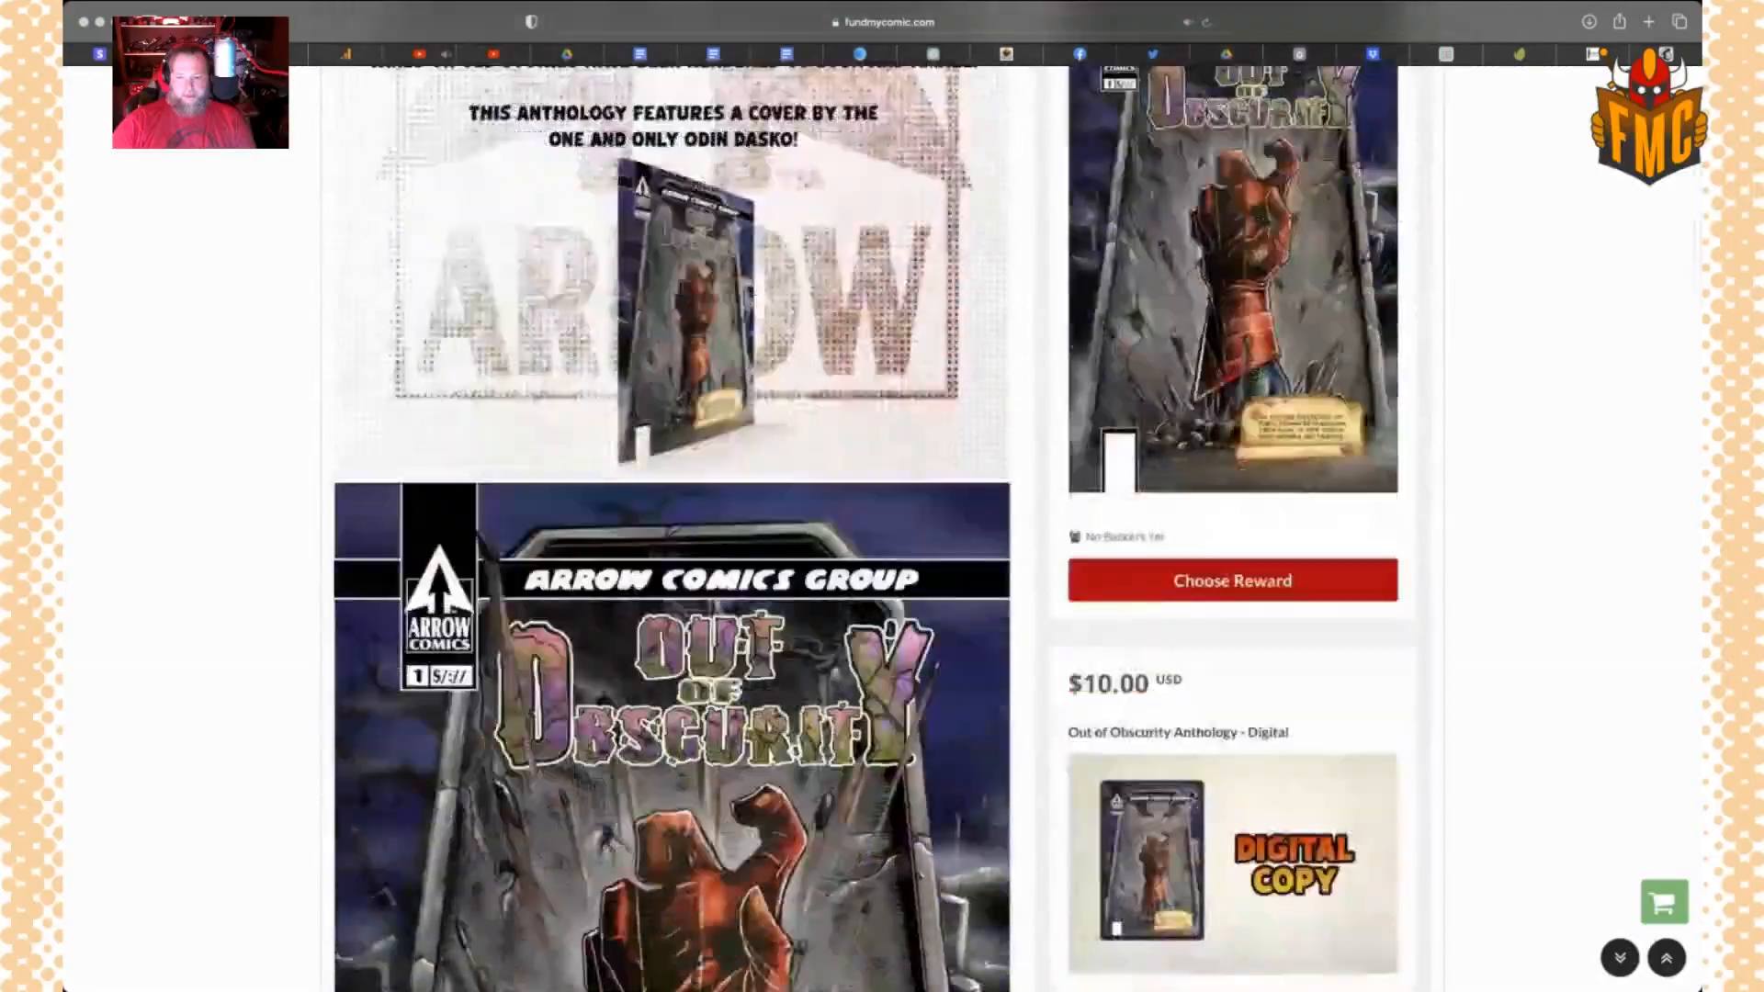
{"action": "scroll", "coordinate": [1190, 795], "scroll_direction": "down", "scroll_amount": 4}
{"action": "scroll", "coordinate": [1192, 791], "scroll_direction": "up", "scroll_amount": 8}
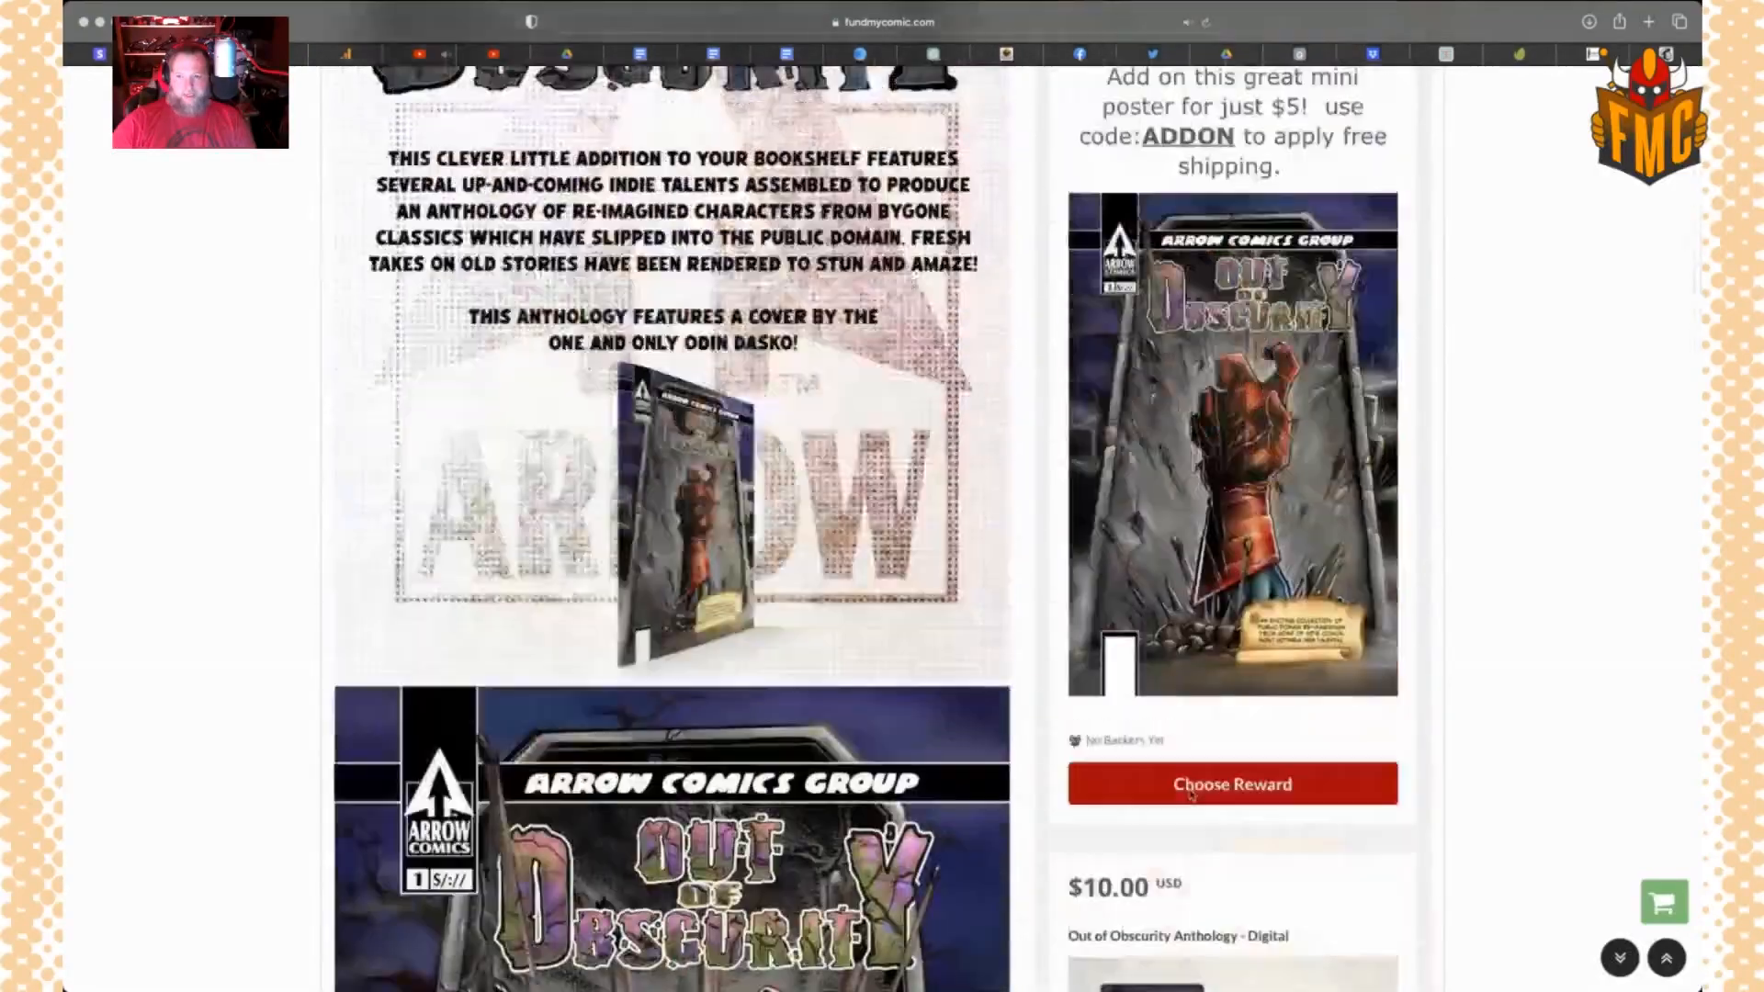
{"action": "scroll", "coordinate": [1192, 794], "scroll_direction": "up", "scroll_amount": 3}
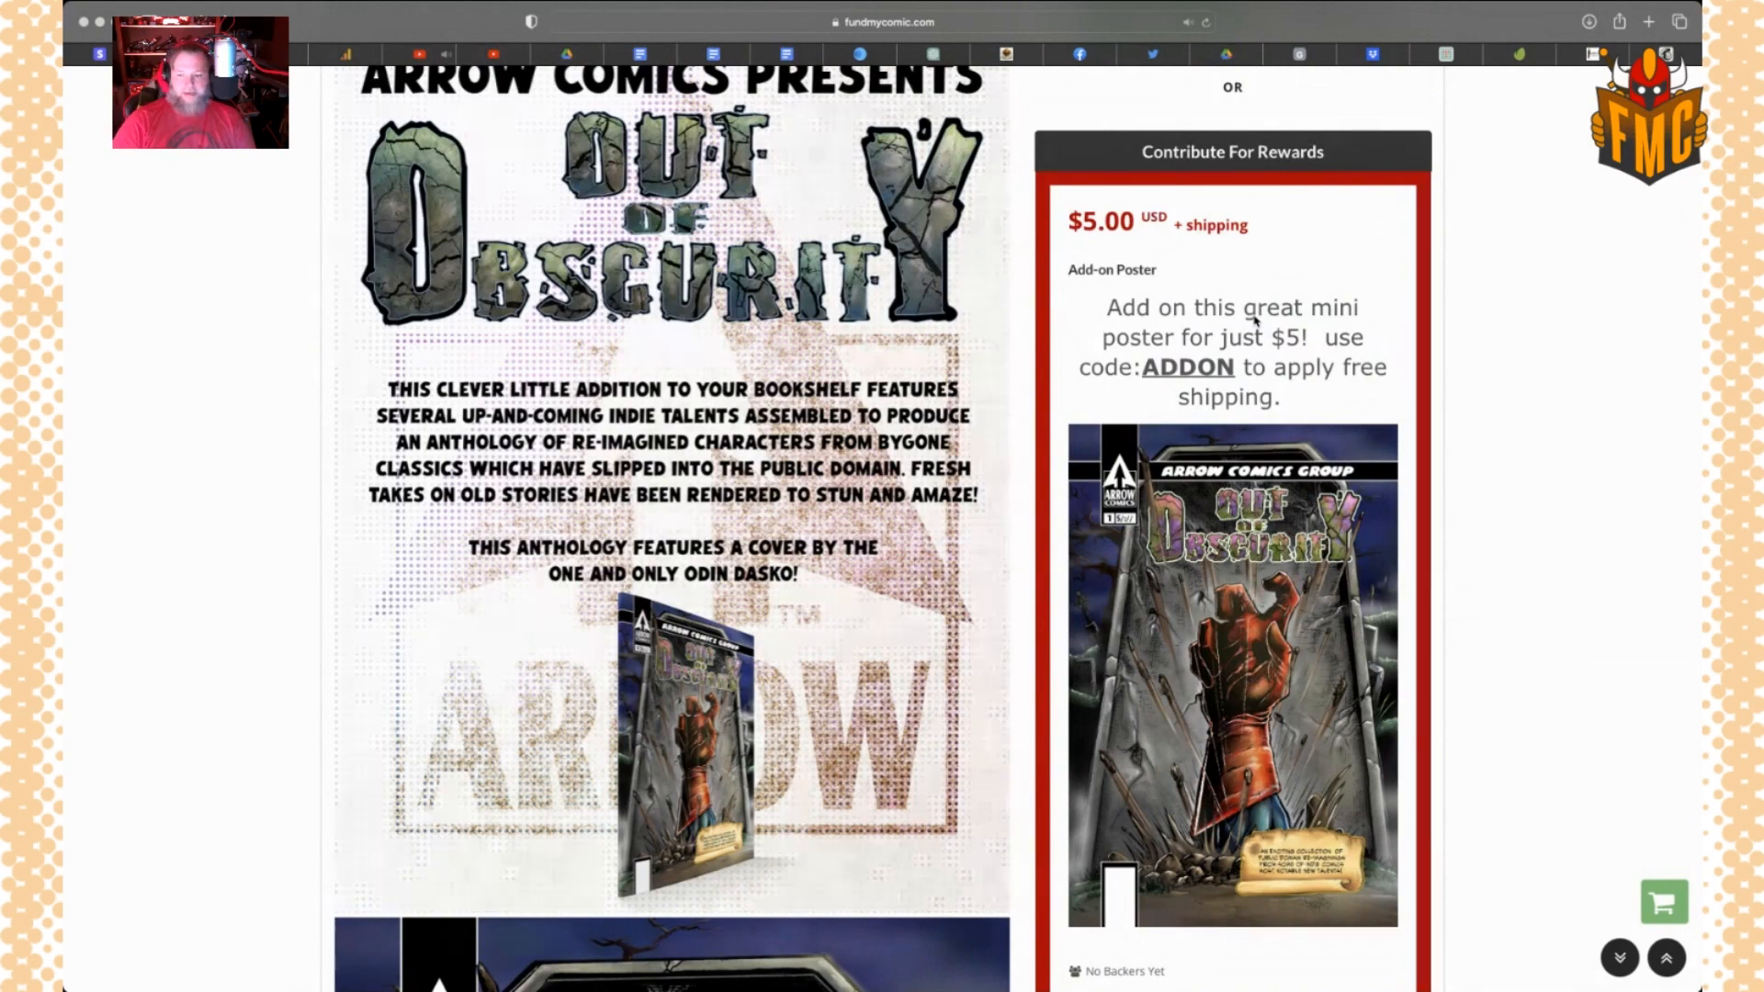
{"action": "scroll", "coordinate": [1296, 359], "scroll_direction": "down", "scroll_amount": 1}
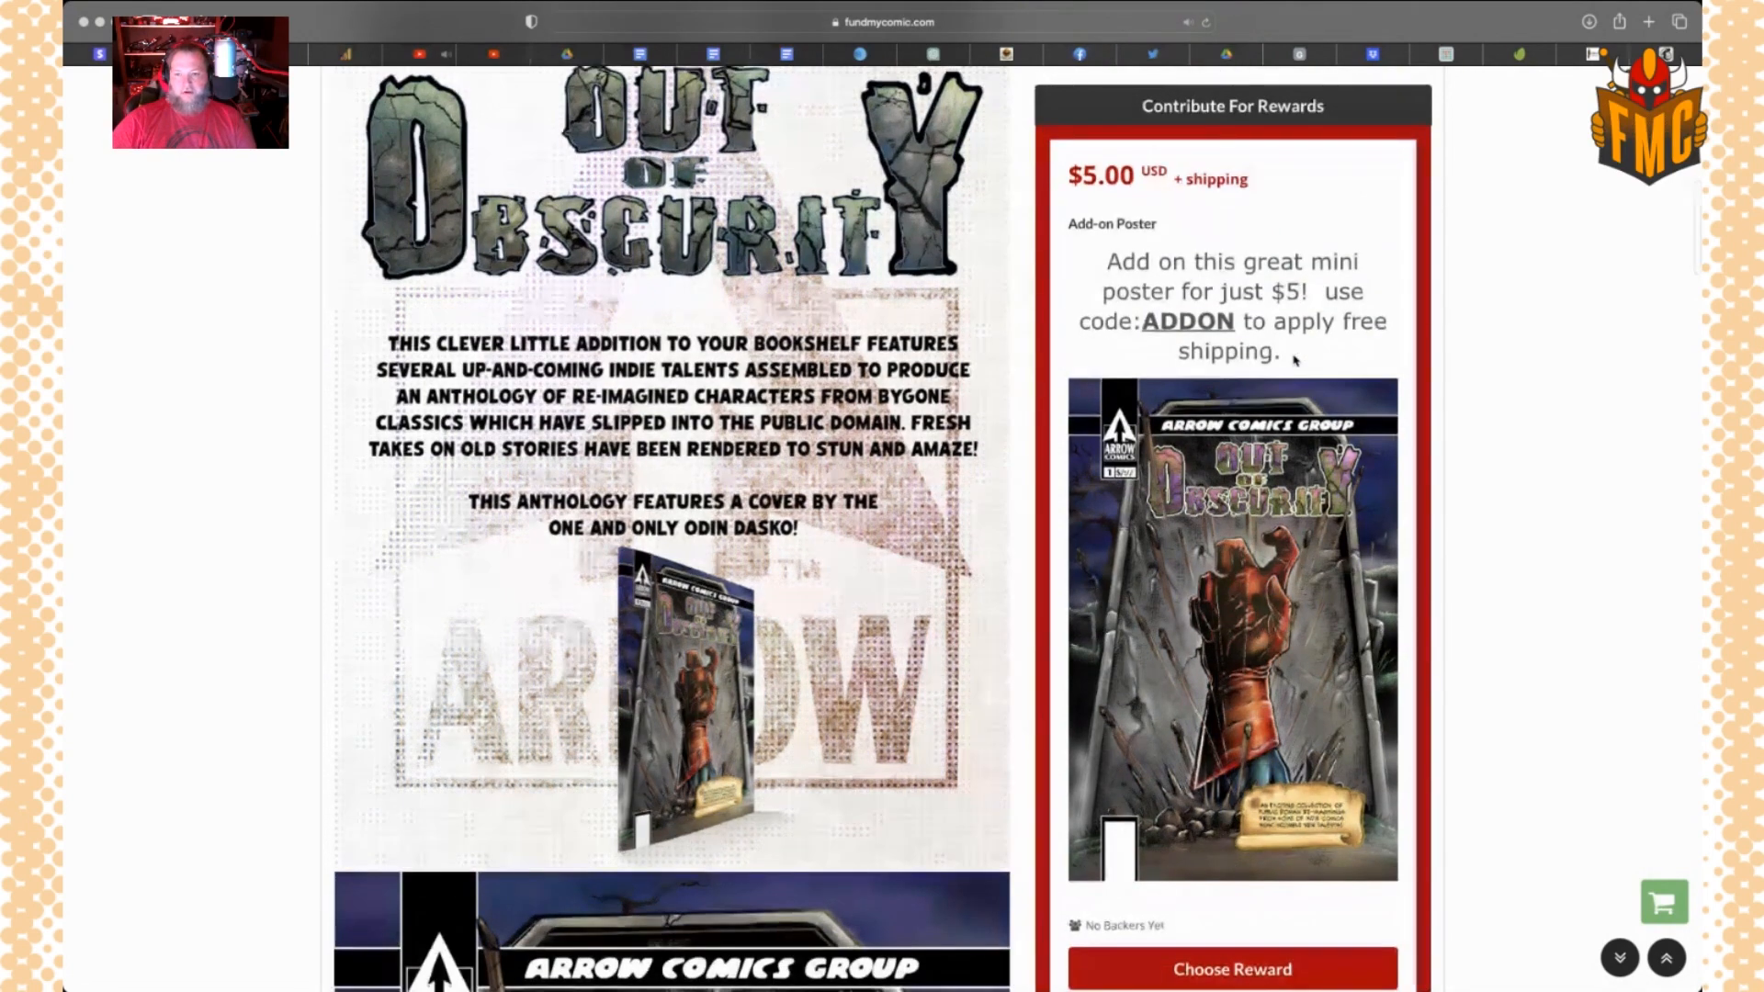
{"action": "scroll", "coordinate": [1295, 359], "scroll_direction": "down", "scroll_amount": 3}
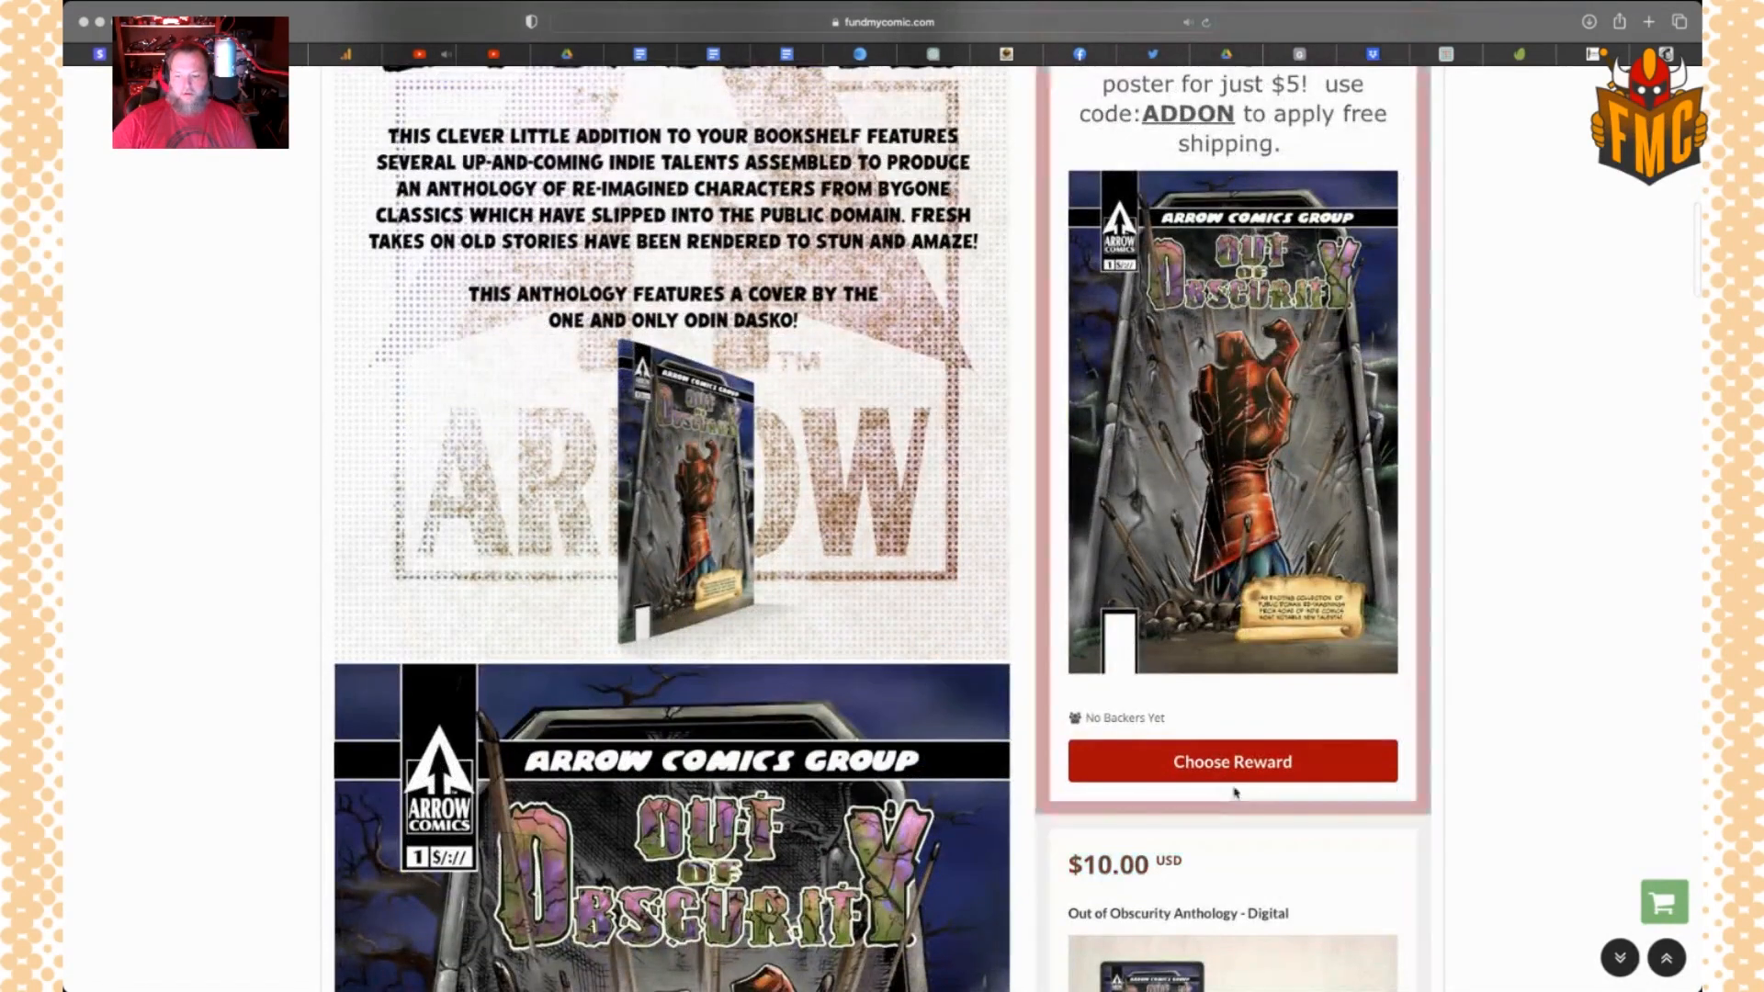
{"action": "scroll", "coordinate": [1236, 792], "scroll_direction": "down", "scroll_amount": 5}
{"action": "scroll", "coordinate": [1252, 680], "scroll_direction": "up", "scroll_amount": 7}
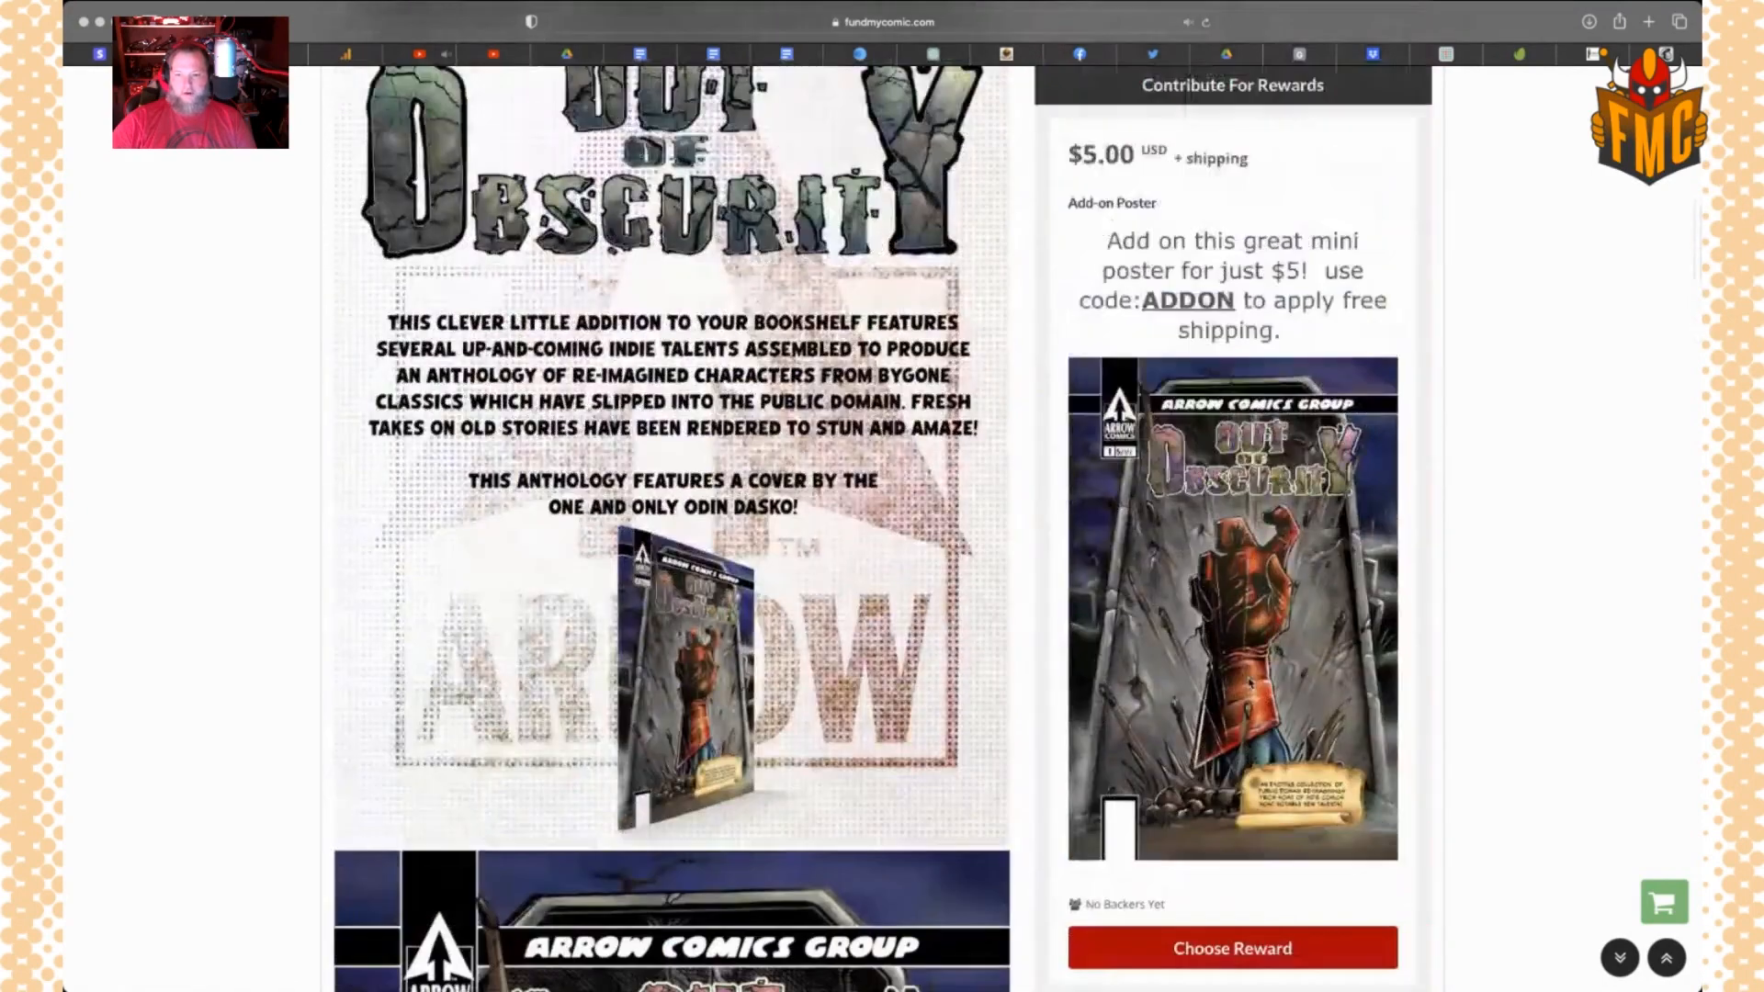
{"action": "scroll", "coordinate": [1250, 683], "scroll_direction": "up", "scroll_amount": 2}
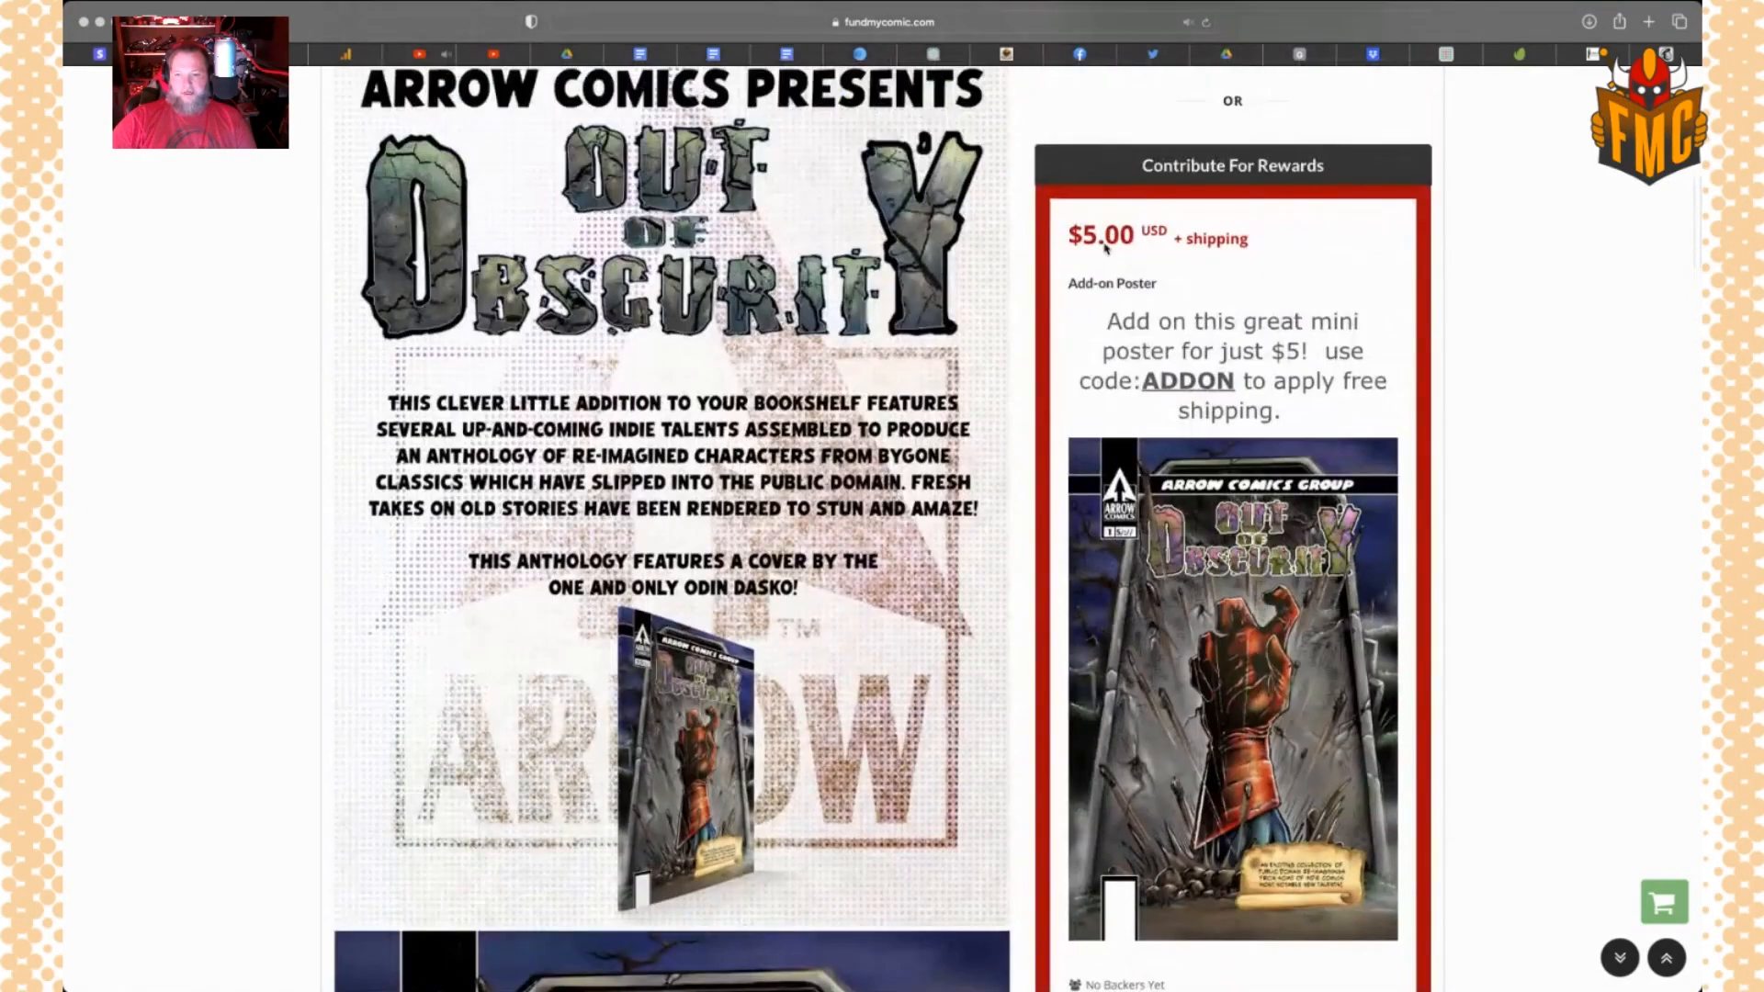
Choose the Add-on Poster and Out of Obscurity Anthology - Physical rewards and proceed to the contribution summary
{"action": "scroll", "coordinate": [1246, 382], "scroll_direction": "down", "scroll_amount": 5}
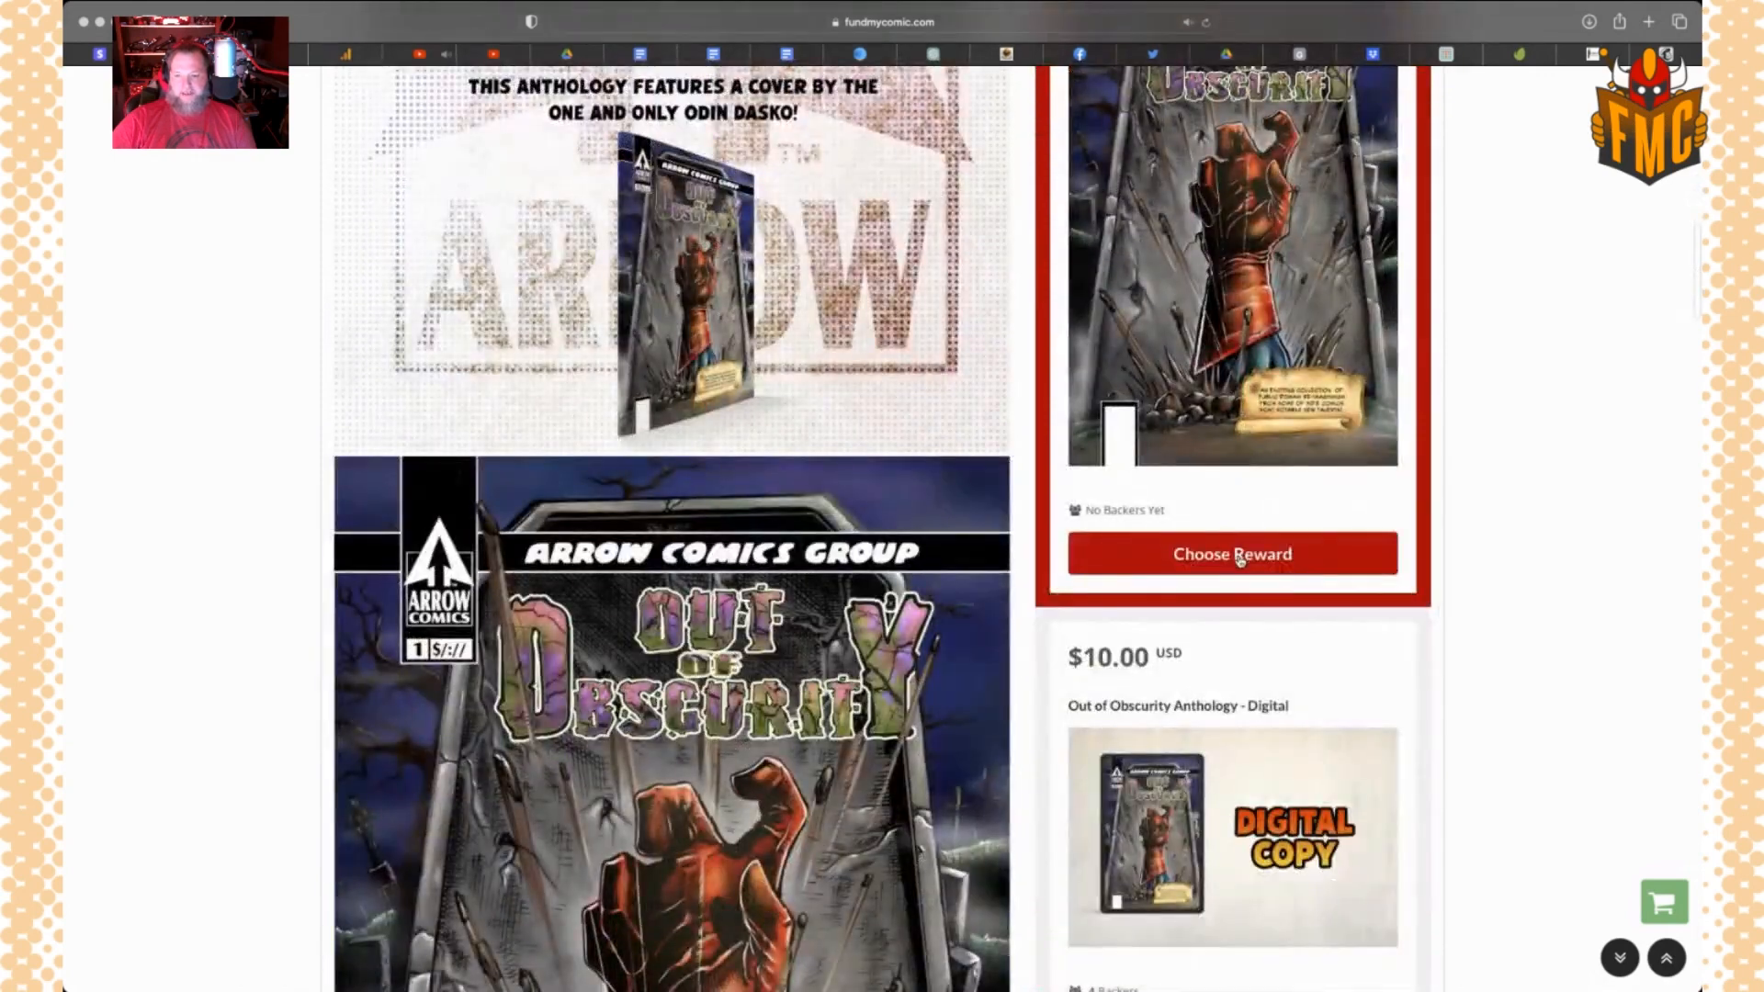
{"action": "left_click", "coordinate": [1241, 561]}
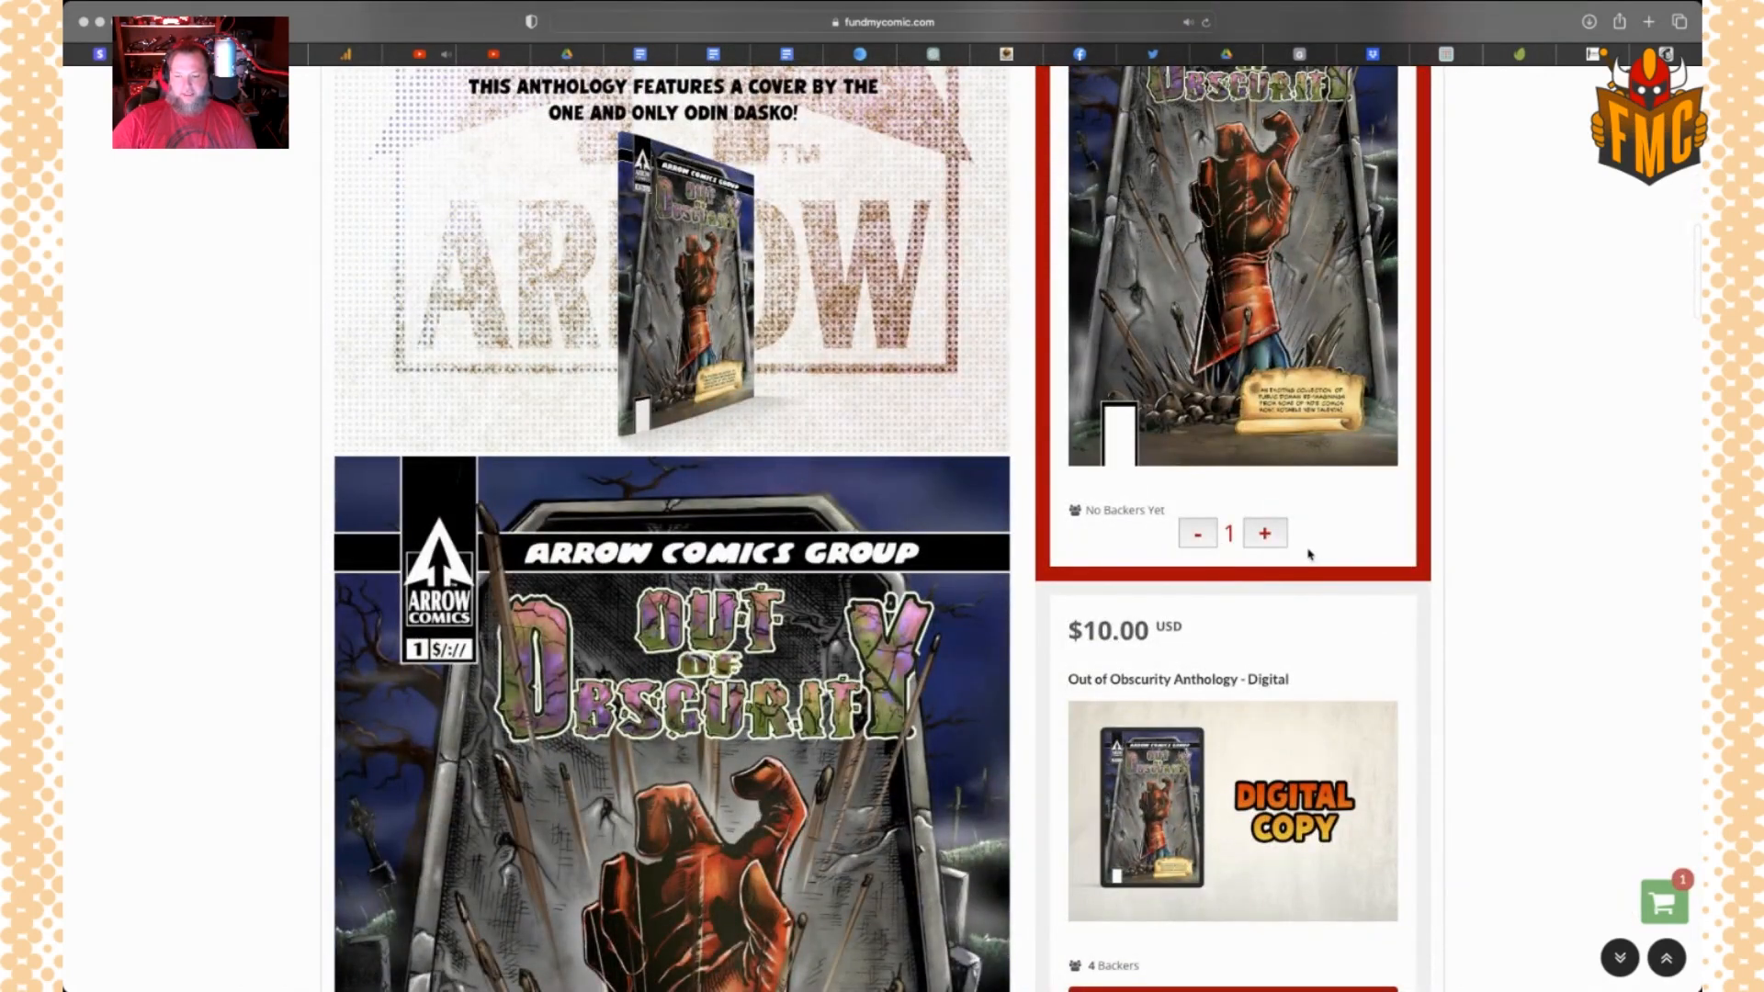
{"action": "scroll", "coordinate": [1309, 554], "scroll_direction": "down", "scroll_amount": 9}
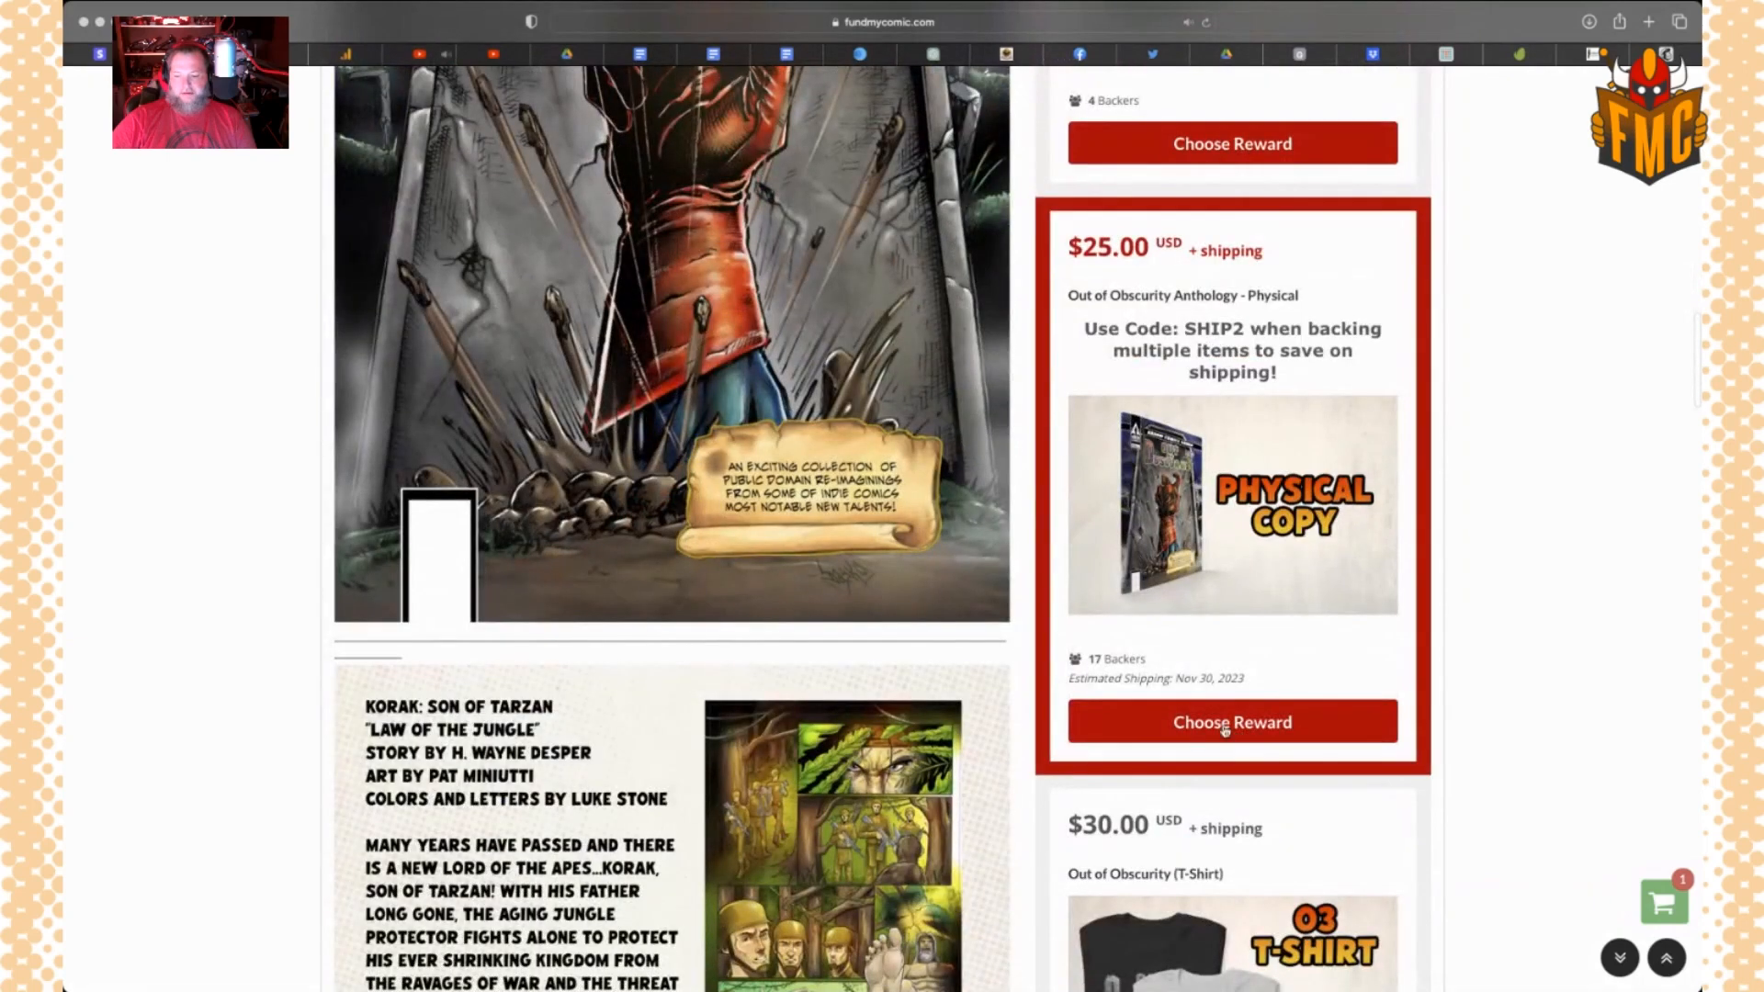
{"action": "left_click", "coordinate": [1227, 726]}
{"action": "scroll", "coordinate": [1338, 610], "scroll_direction": "up", "scroll_amount": 2}
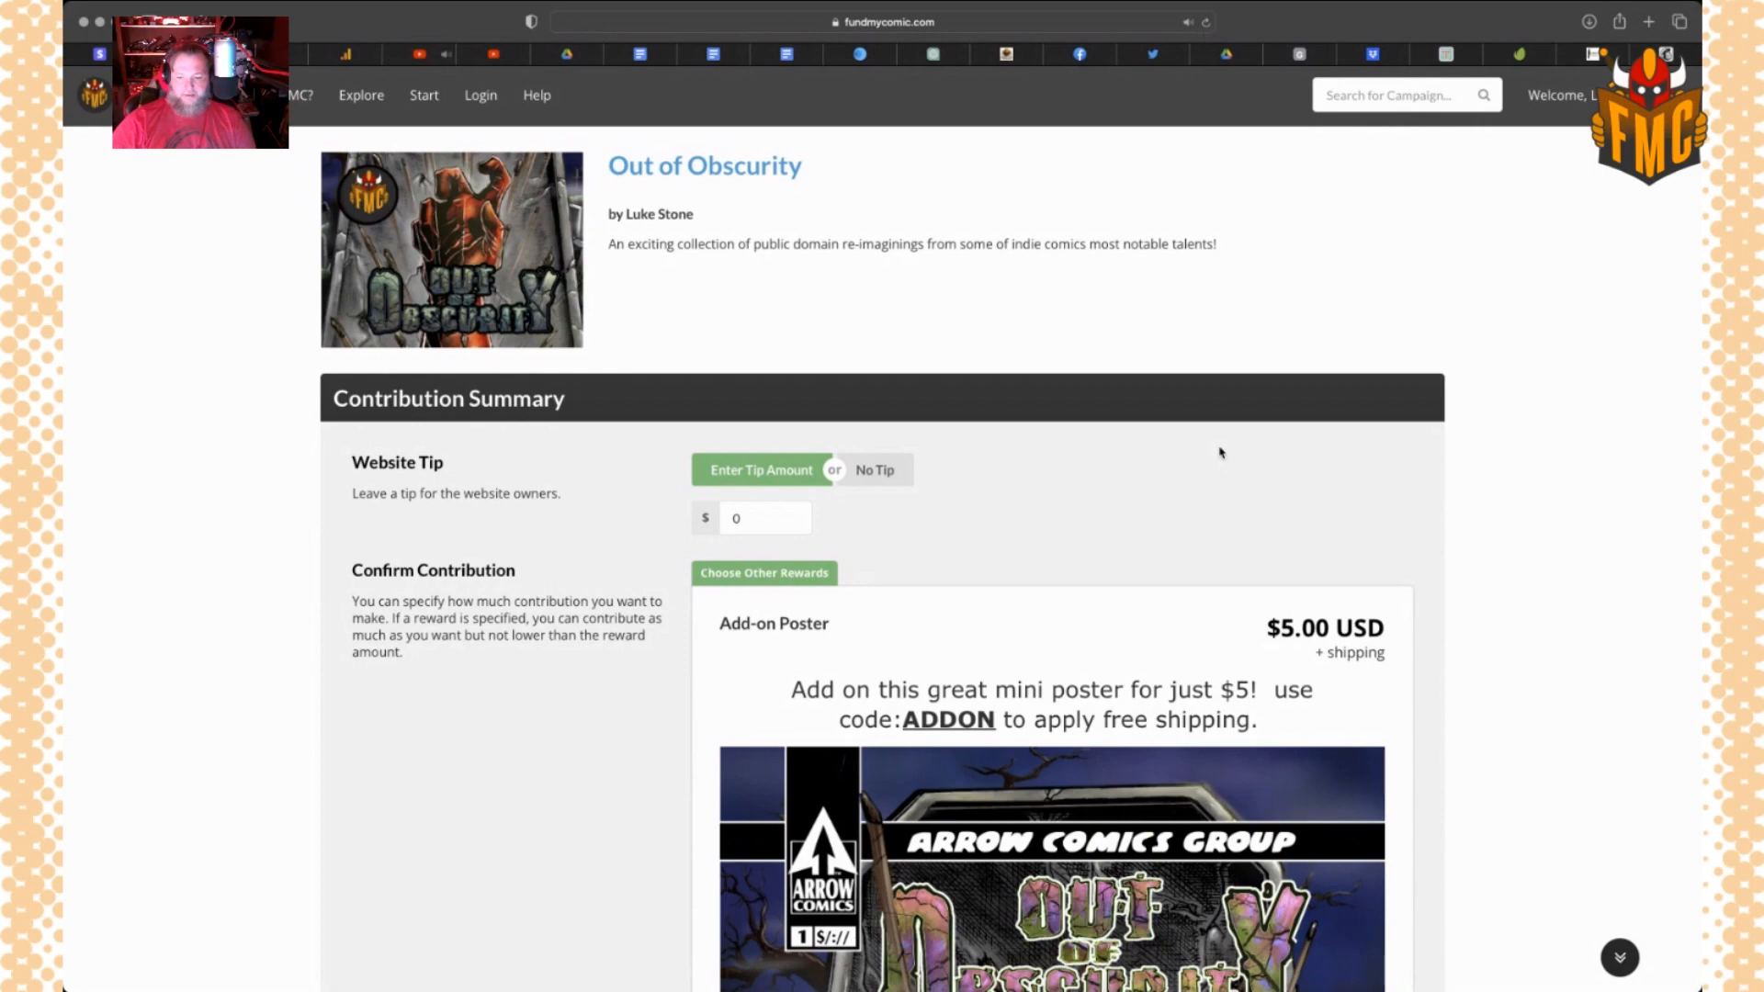
Review both chosen rewards in the contribution summary, including their coupon instructions and the coupon code field
{"action": "scroll", "coordinate": [1221, 452], "scroll_direction": "down", "scroll_amount": 10}
{"action": "scroll", "coordinate": [1220, 453], "scroll_direction": "down", "scroll_amount": 8}
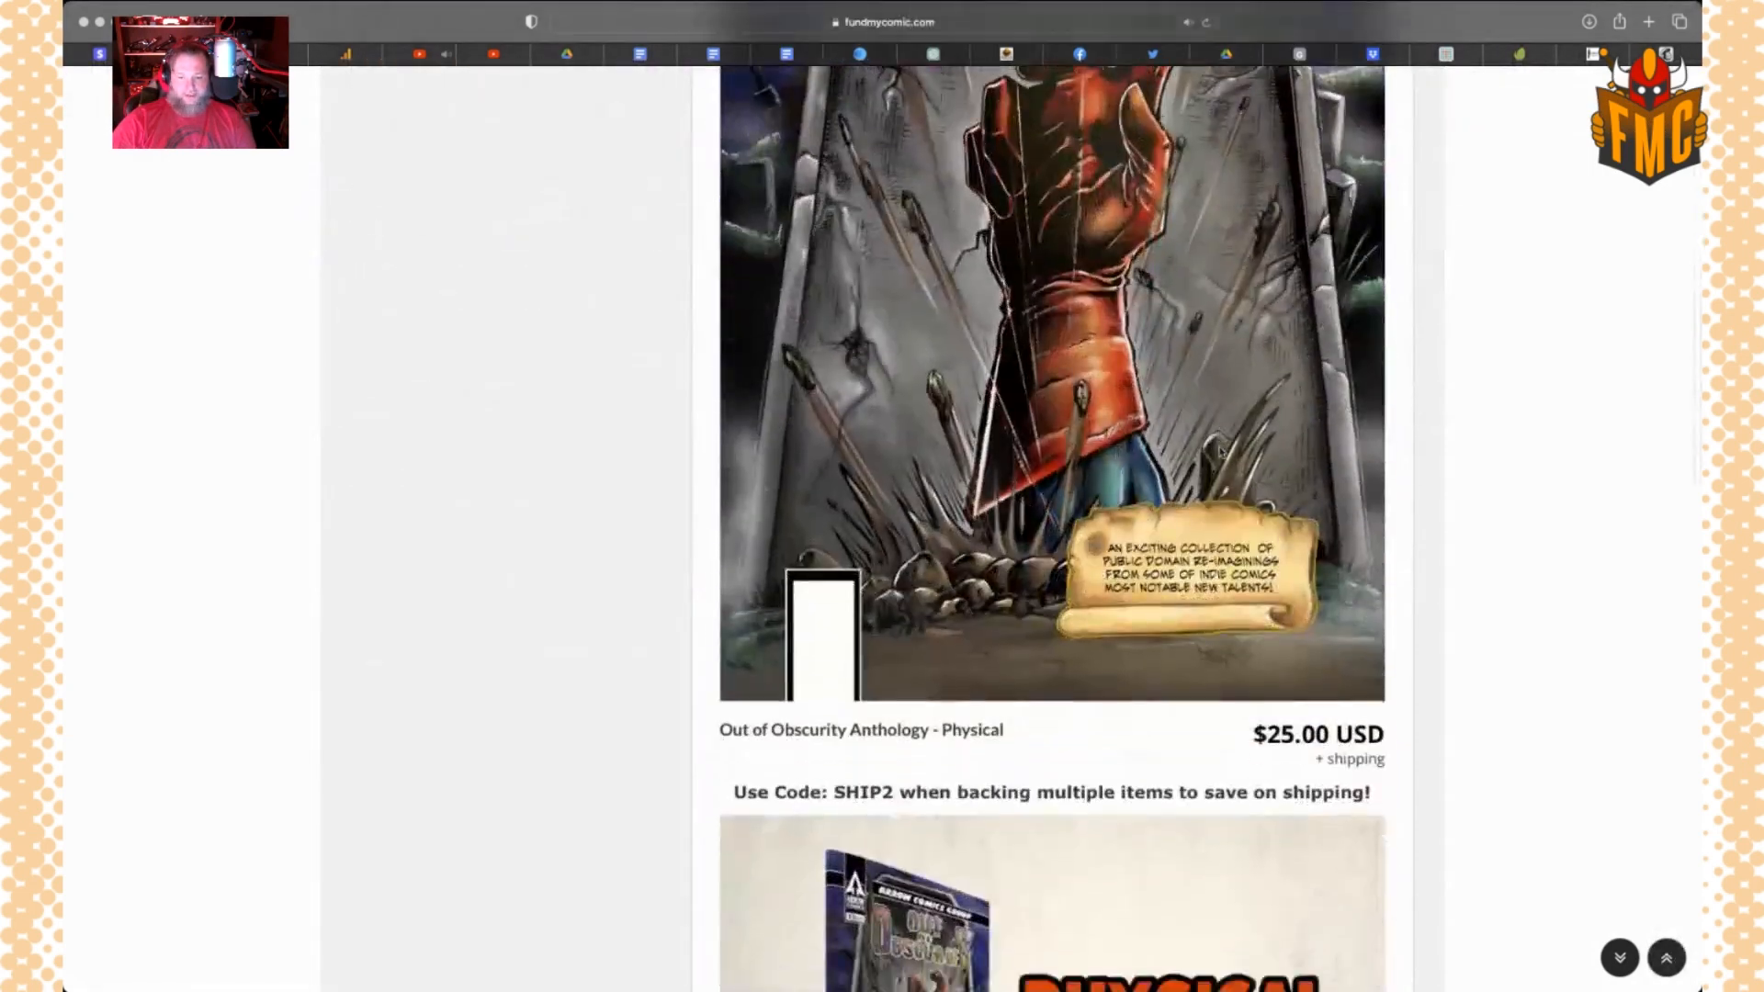
{"action": "scroll", "coordinate": [1119, 743], "scroll_direction": "down", "scroll_amount": 2}
{"action": "scroll", "coordinate": [1118, 743], "scroll_direction": "down", "scroll_amount": 1}
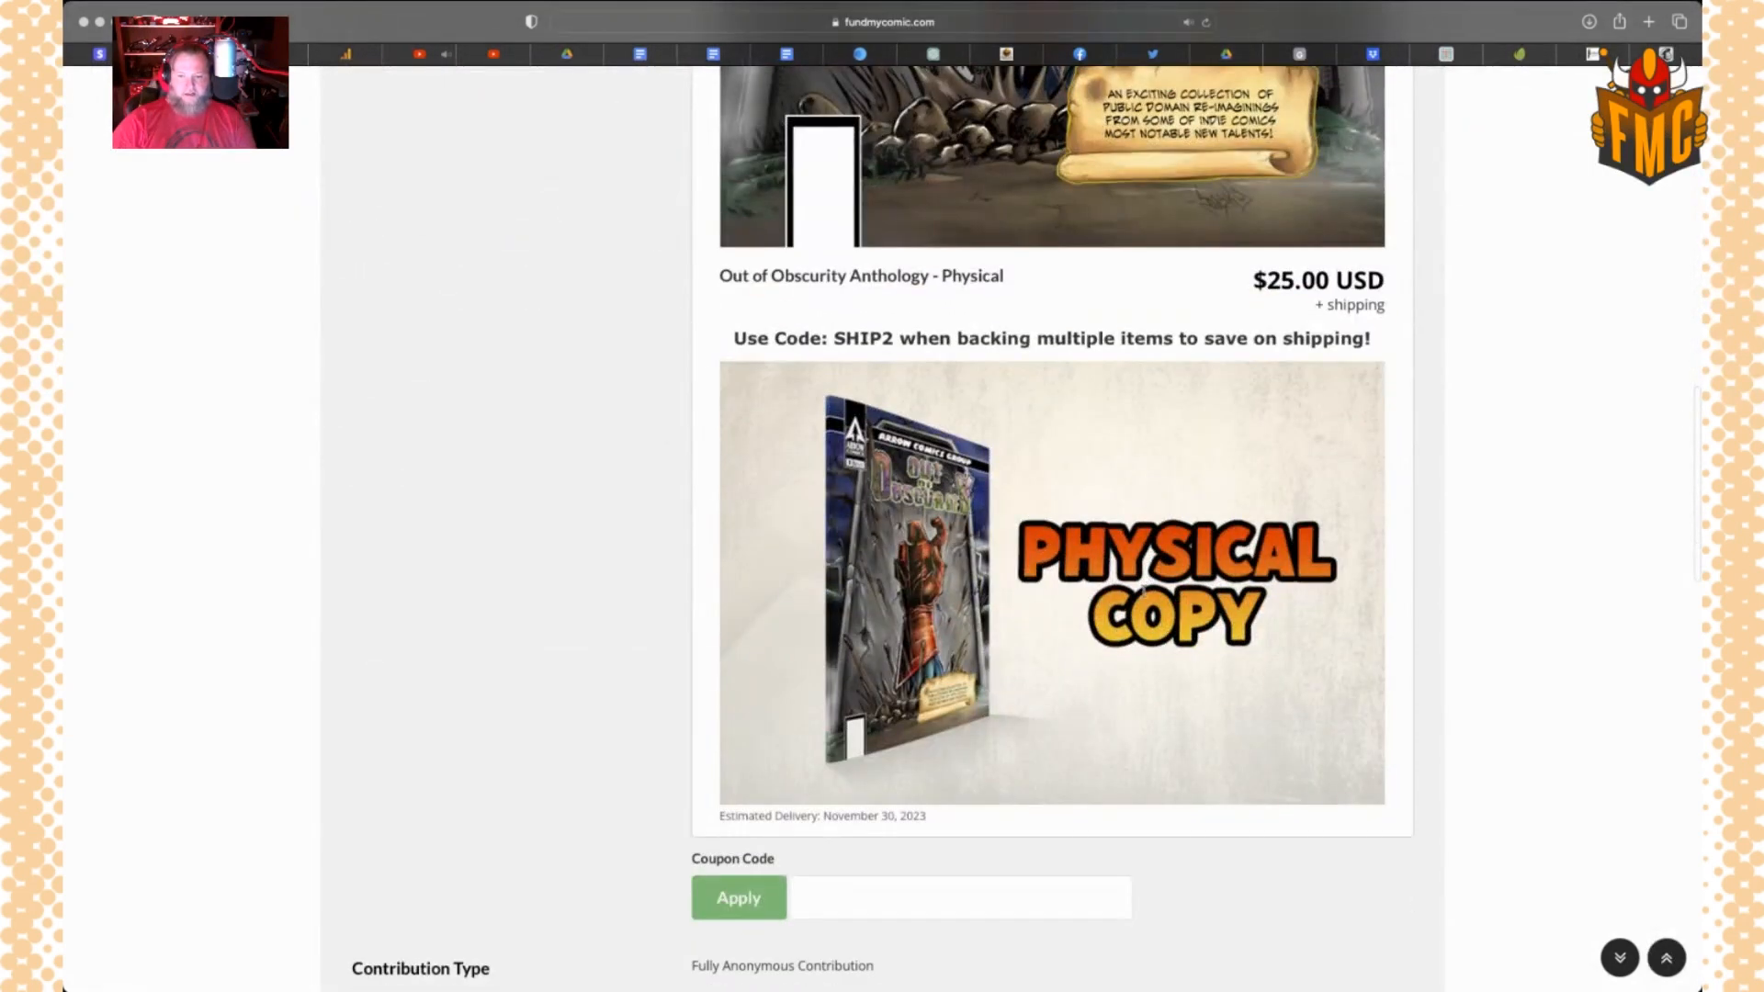
{"action": "scroll", "coordinate": [1063, 546], "scroll_direction": "up", "scroll_amount": 12}
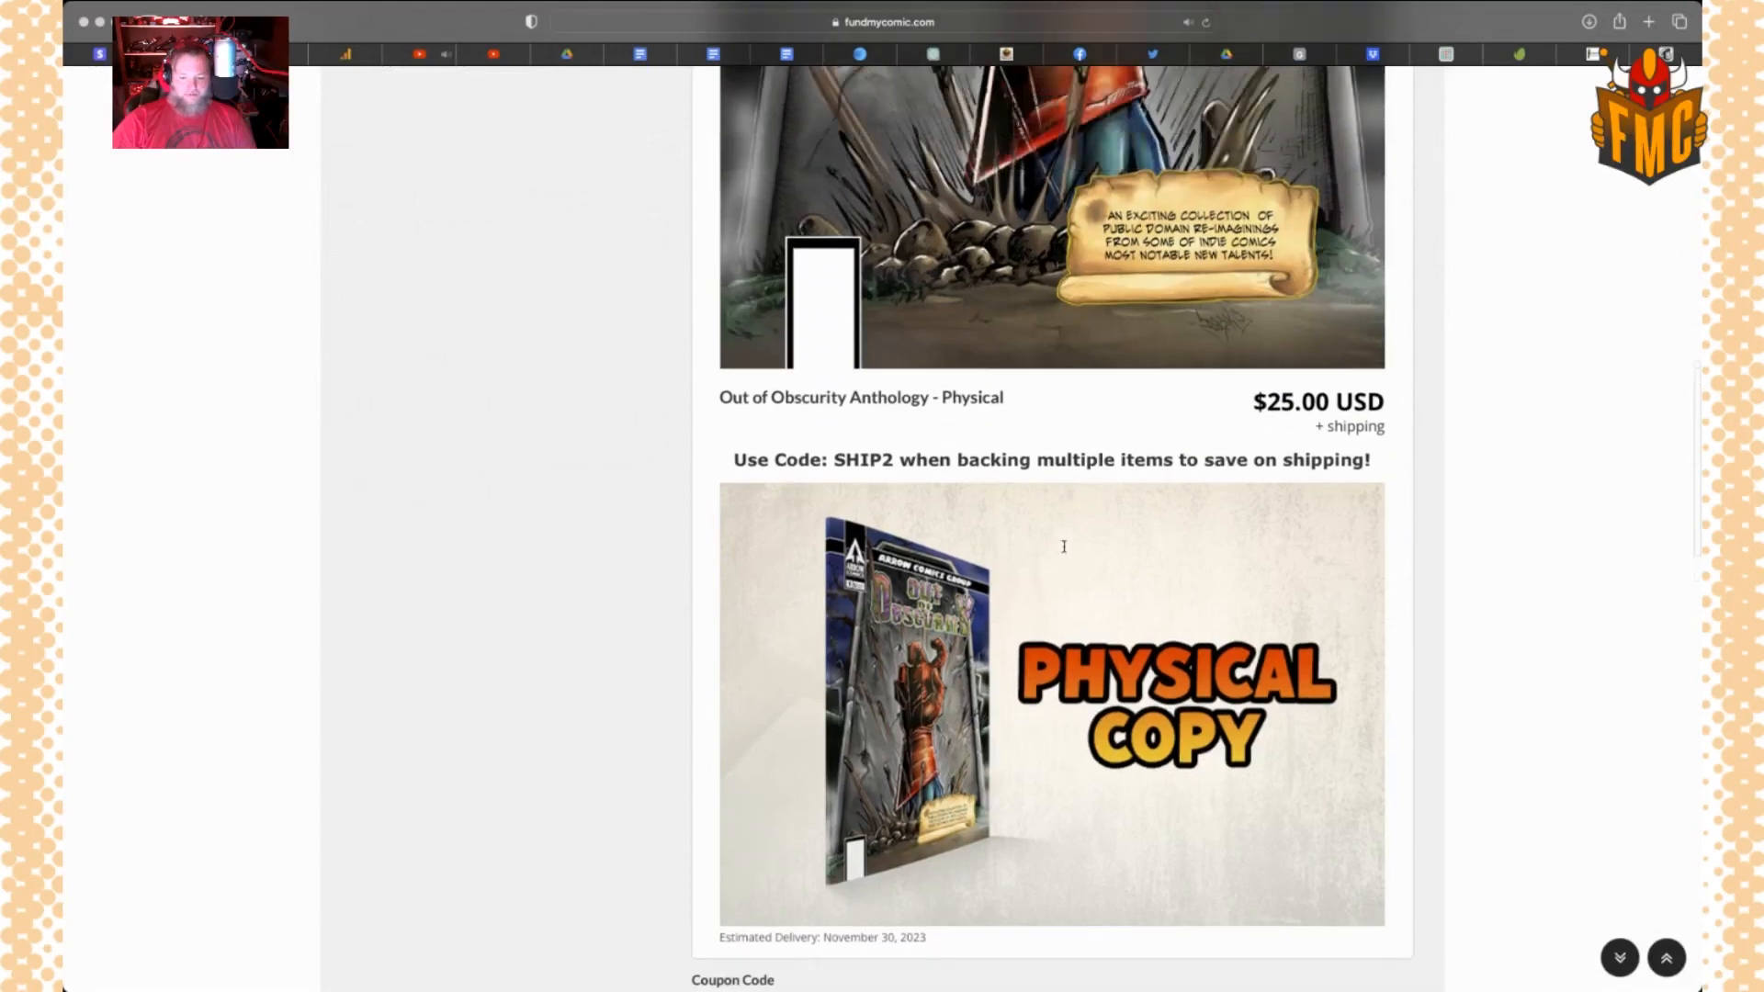
{"action": "scroll", "coordinate": [1063, 546], "scroll_direction": "up", "scroll_amount": 3}
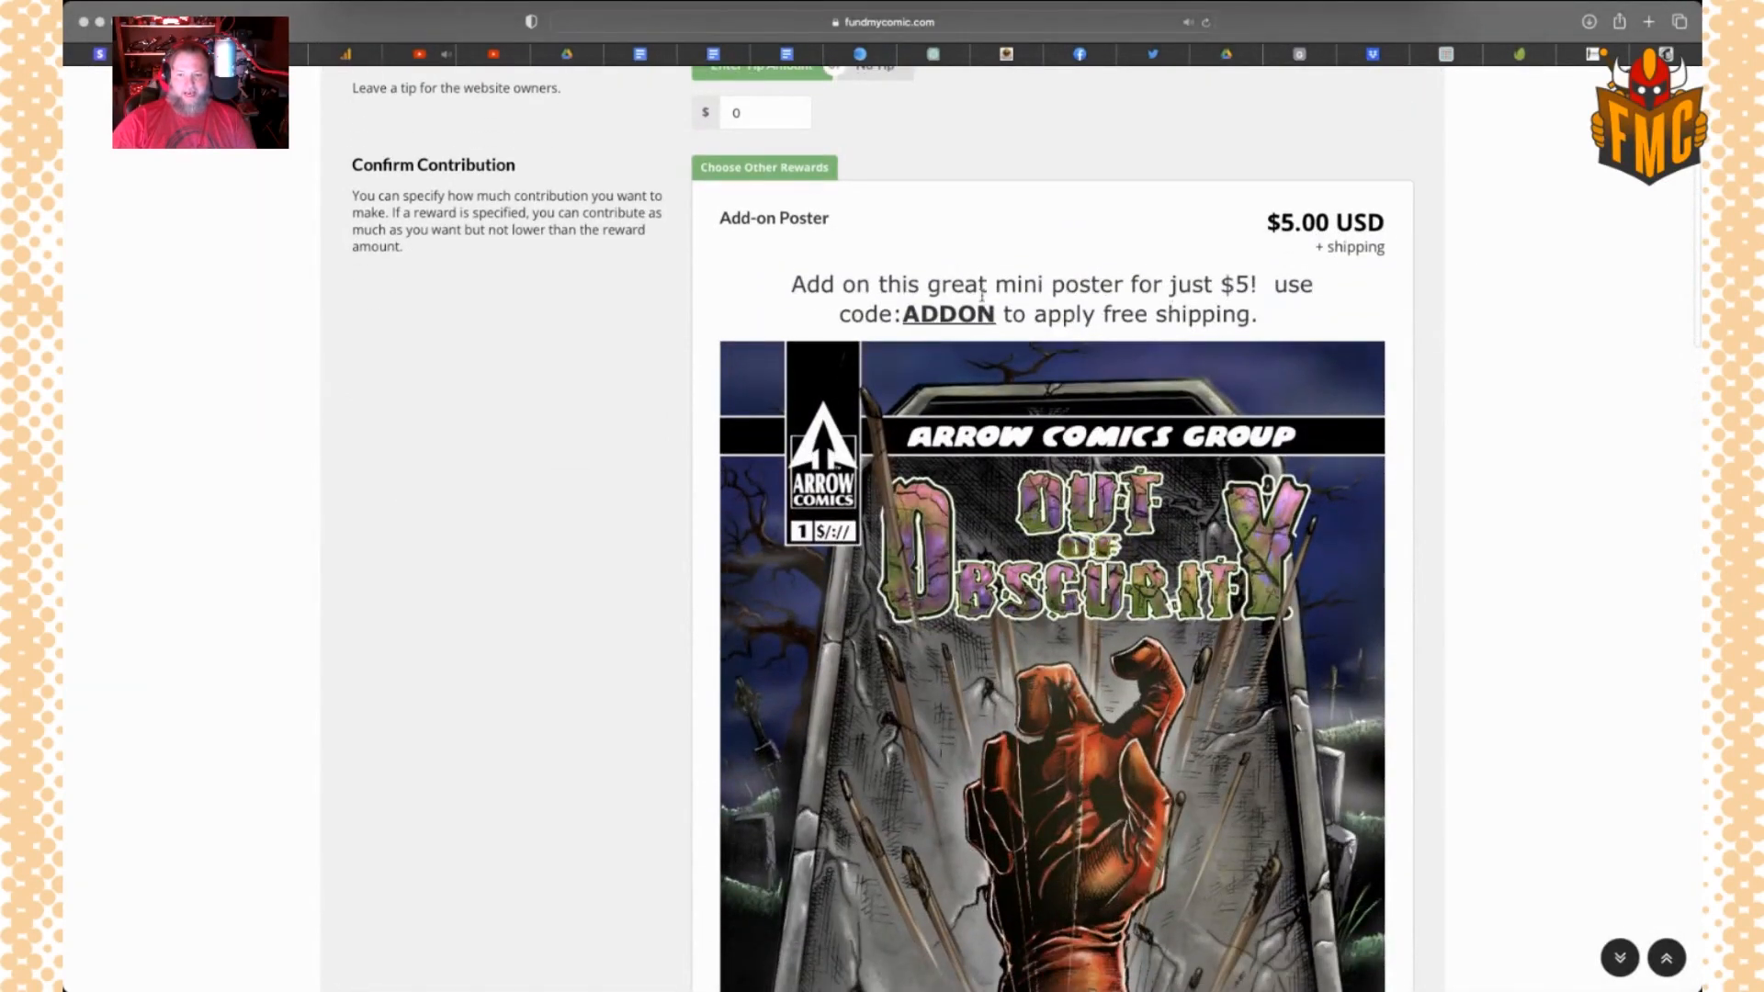
{"action": "scroll", "coordinate": [1035, 441], "scroll_direction": "down", "scroll_amount": 14}
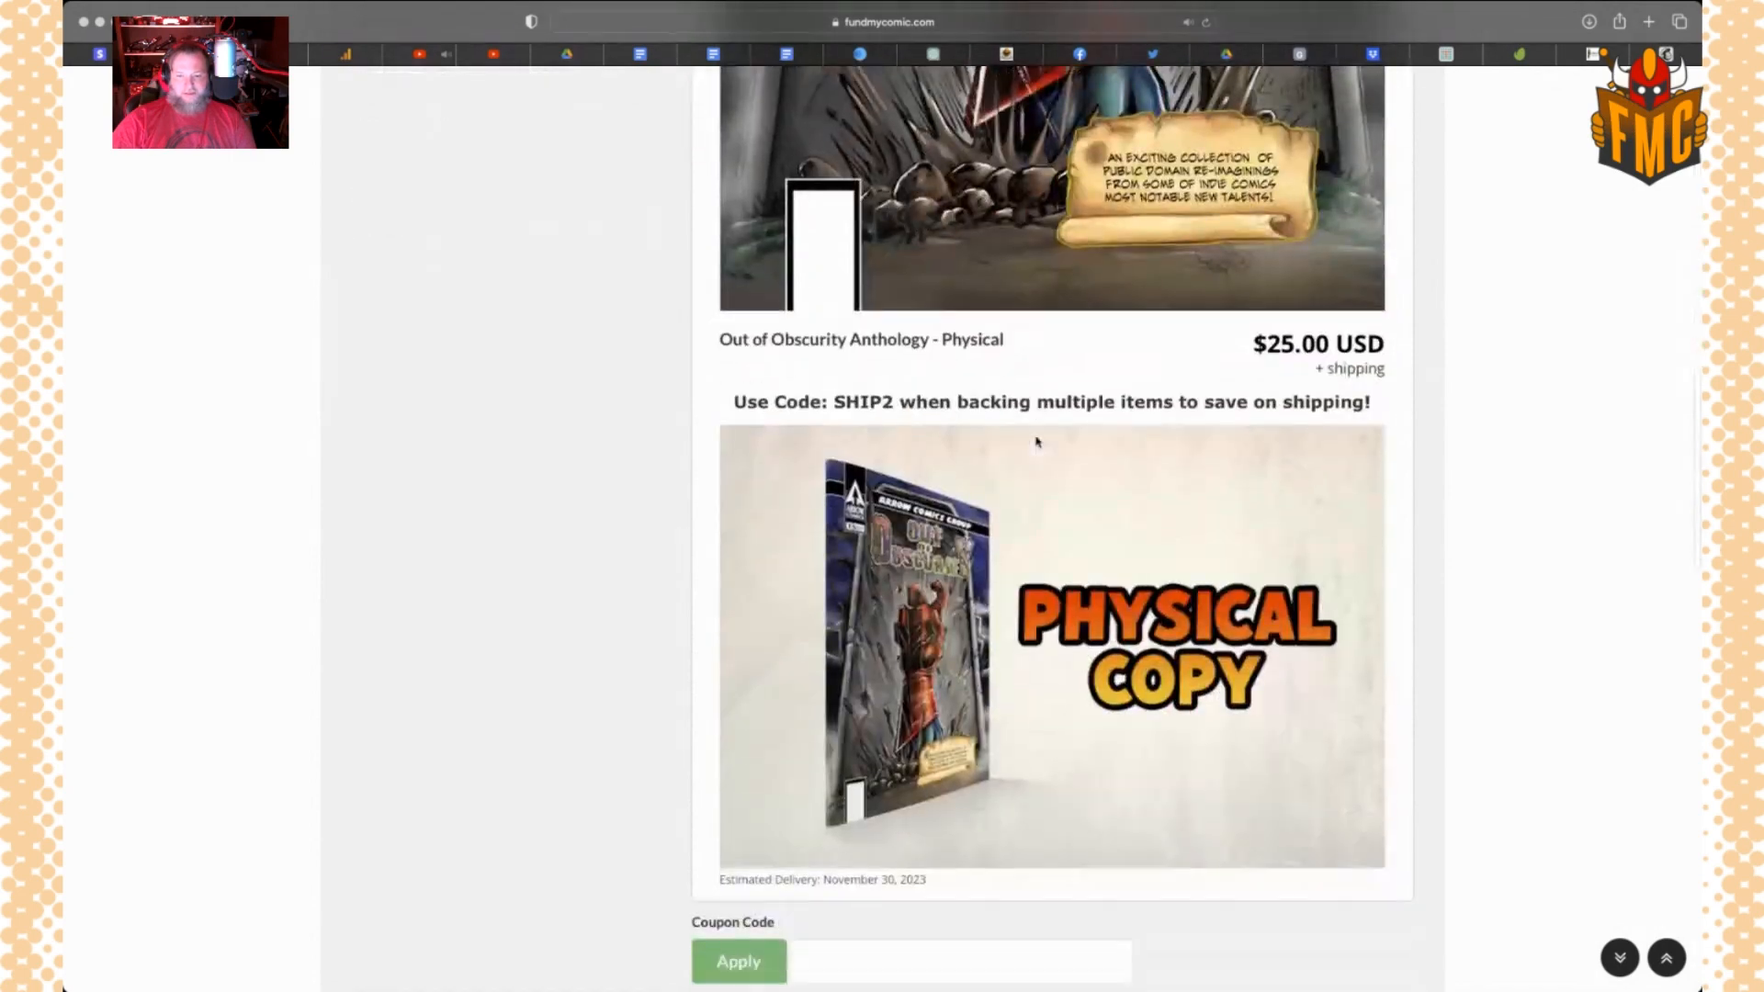
{"action": "scroll", "coordinate": [1036, 441], "scroll_direction": "up", "scroll_amount": 14}
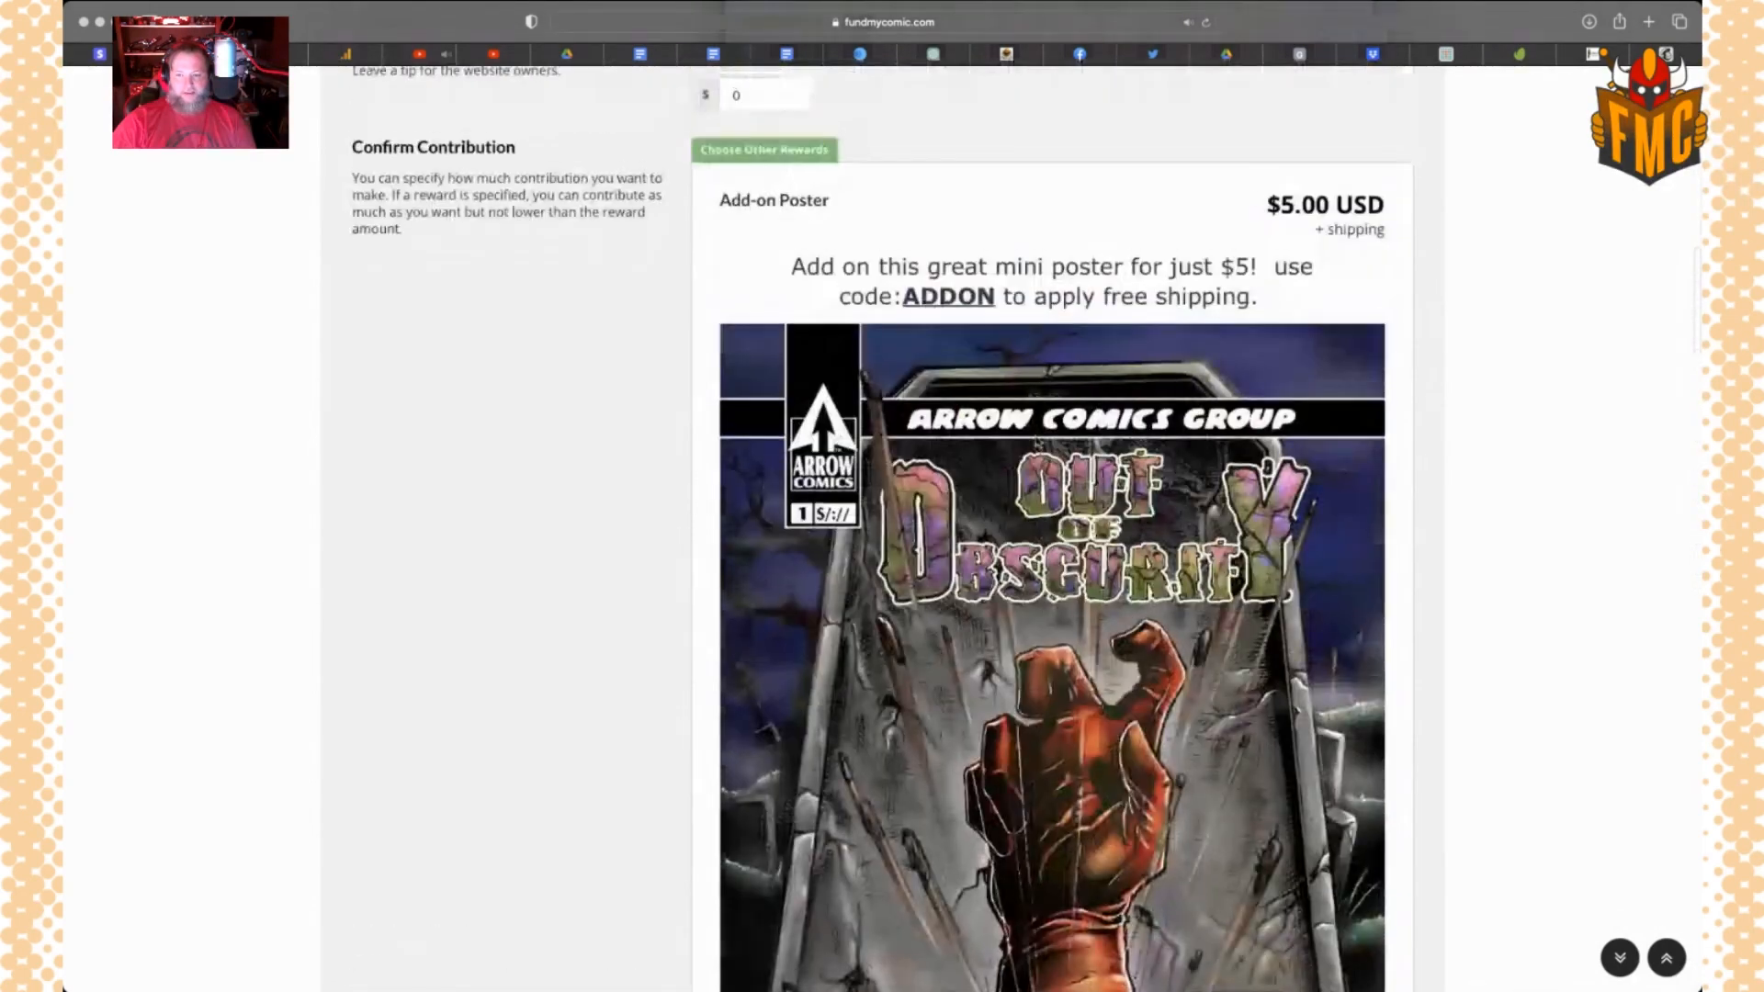
Enter the coupon code addon for the two chosen rewards, correct its spelling, and apply it
{"action": "scroll", "coordinate": [1035, 441], "scroll_direction": "down", "scroll_amount": 3}
{"action": "scroll", "coordinate": [1036, 441], "scroll_direction": "down", "scroll_amount": 18}
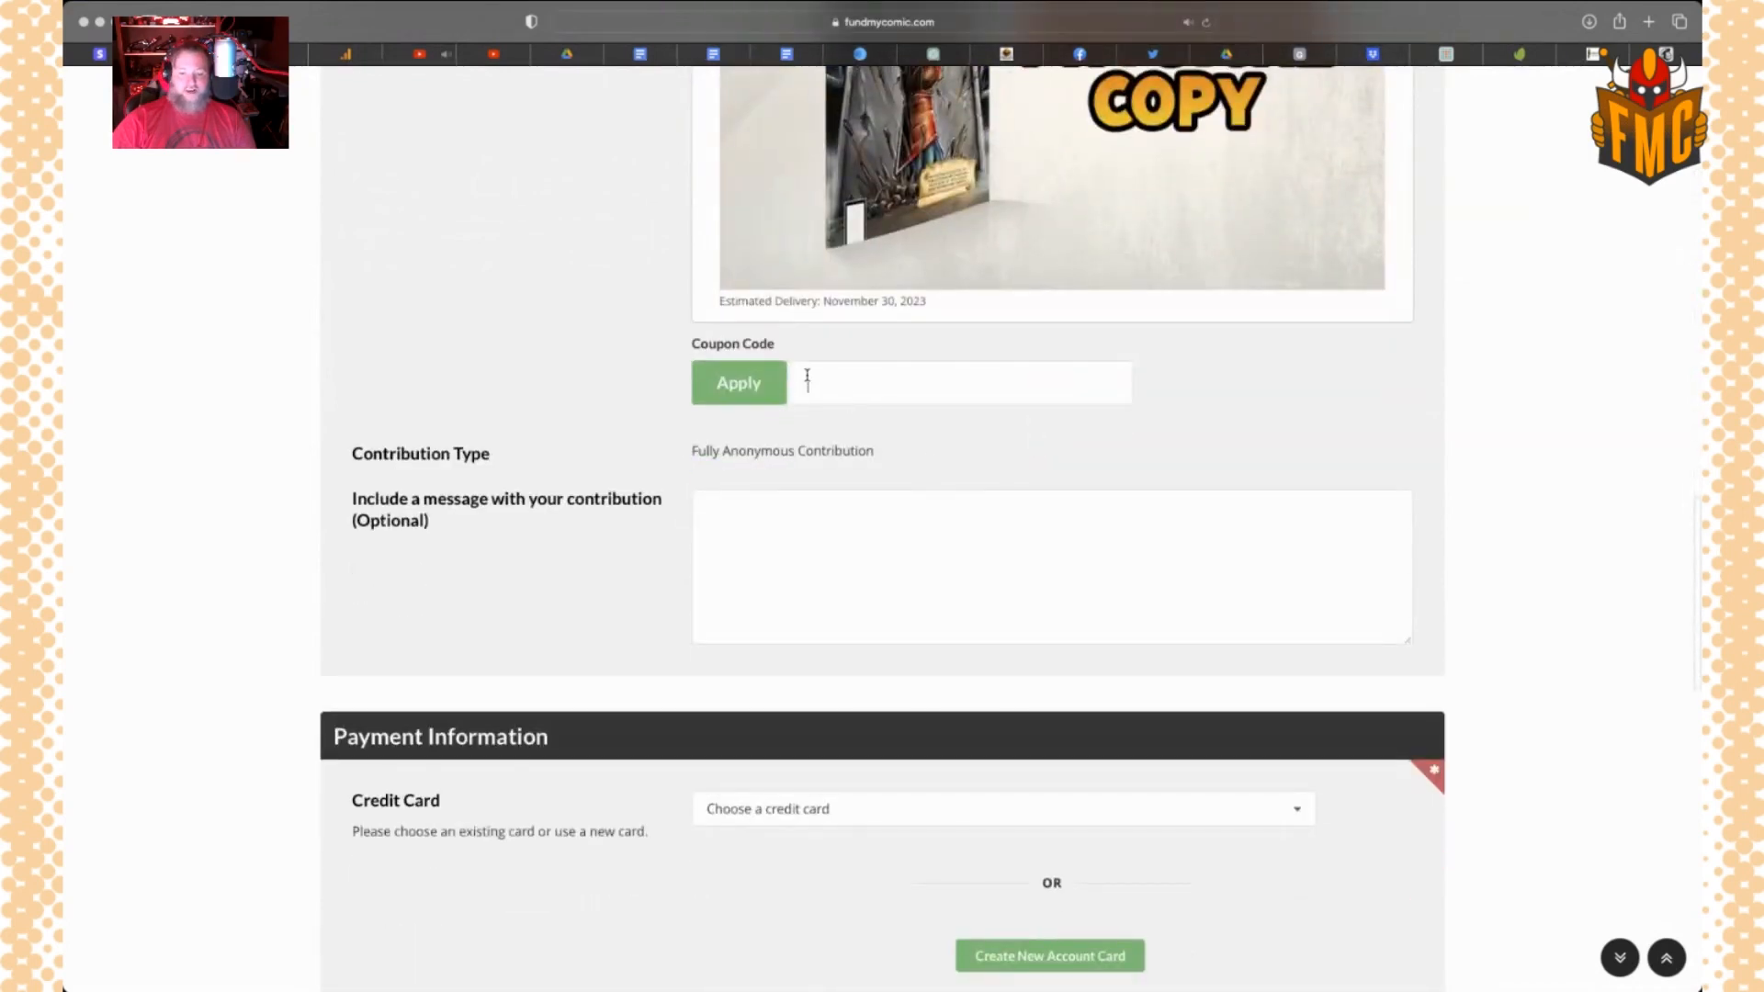
{"action": "left_click", "coordinate": [807, 376]}
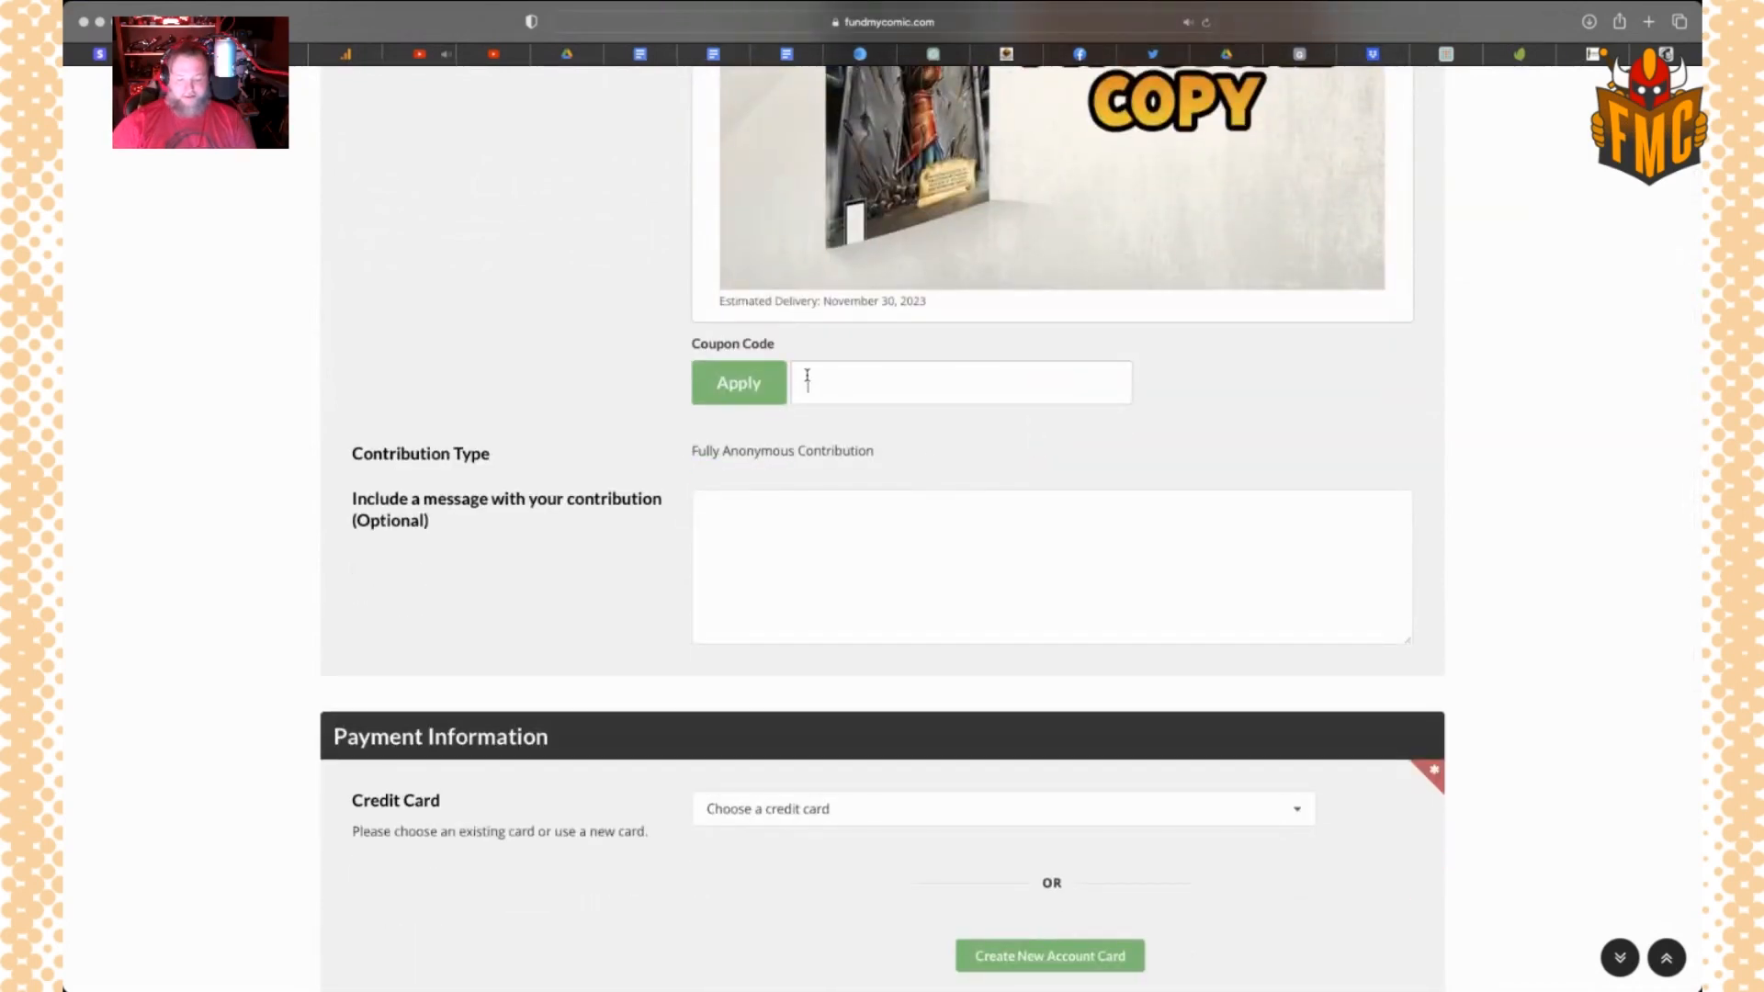
{"action": "type", "text": "addon"}
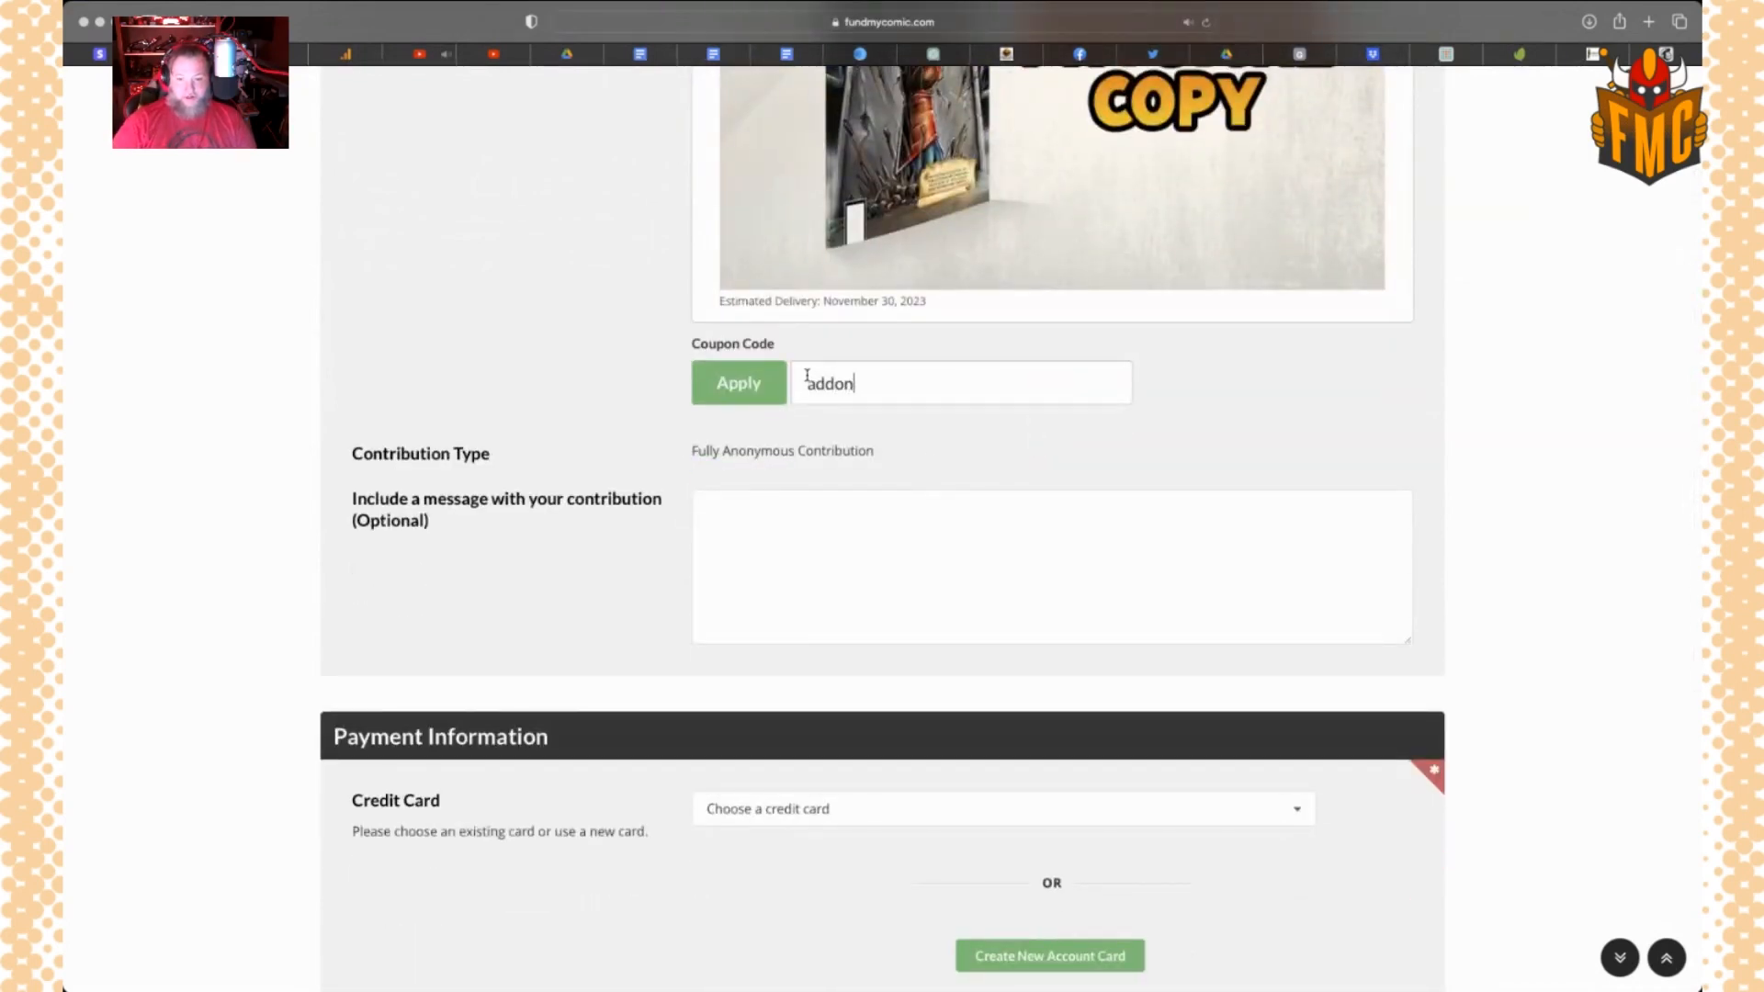
{"action": "left_click", "coordinate": [743, 399]}
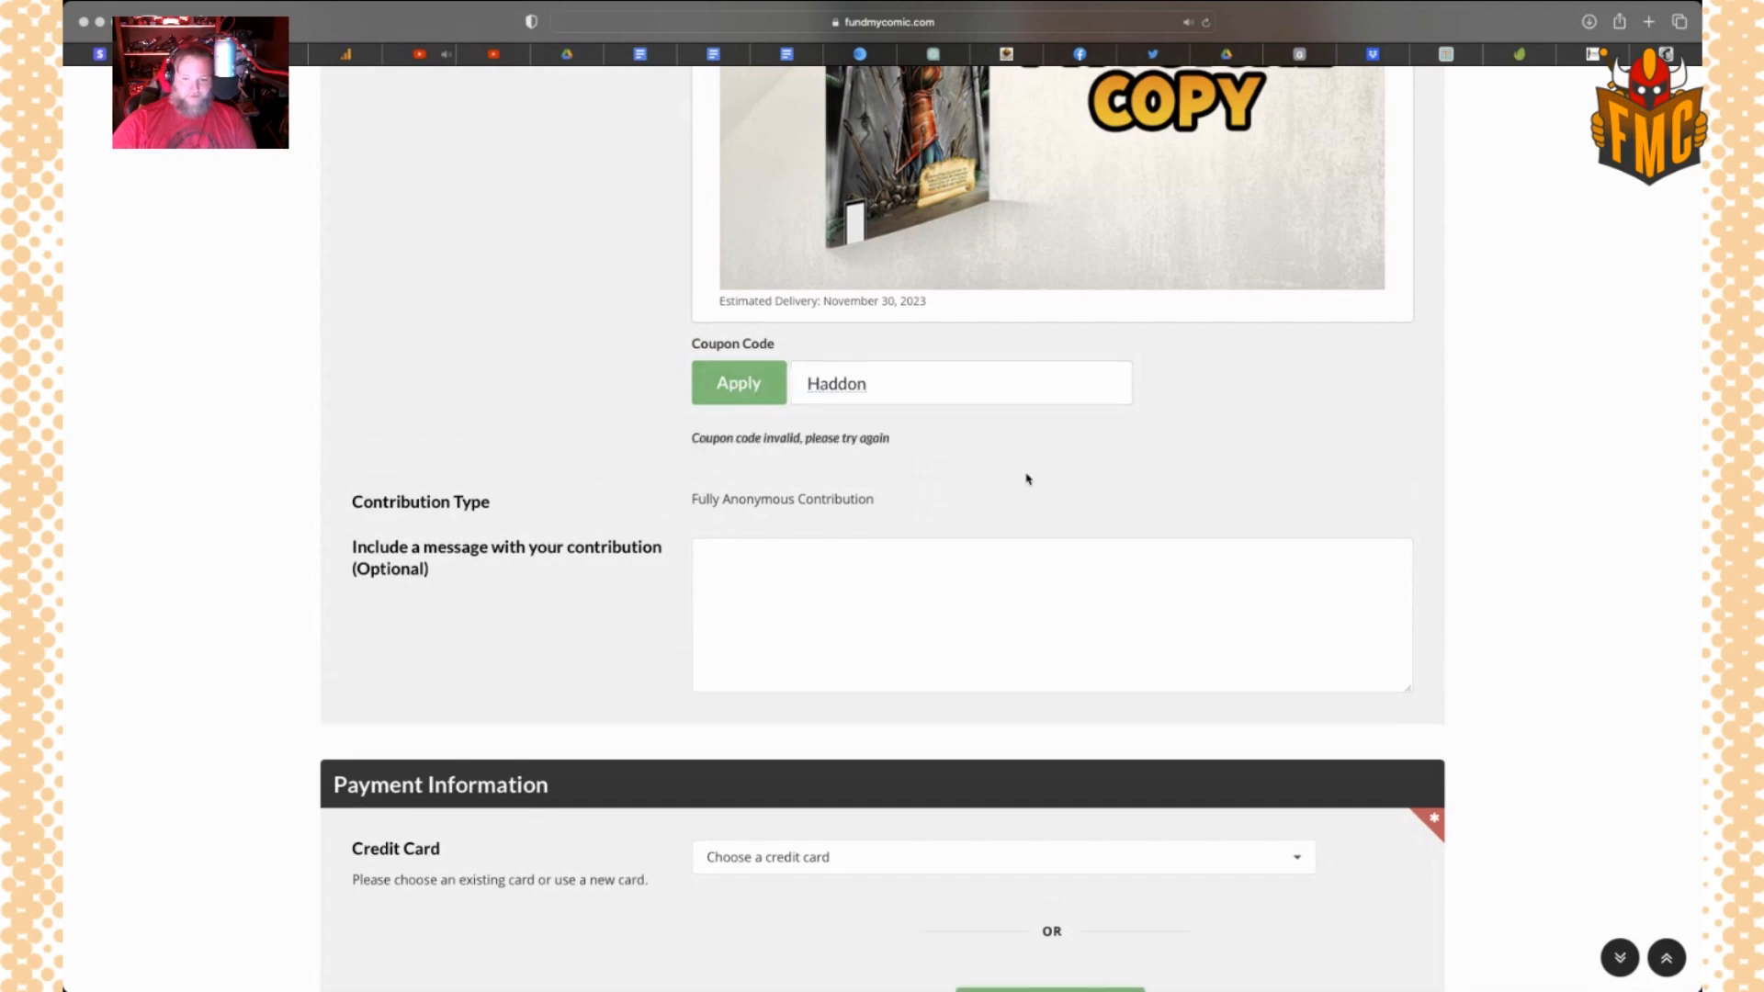
{"action": "scroll", "coordinate": [1033, 498], "scroll_direction": "up", "scroll_amount": 3}
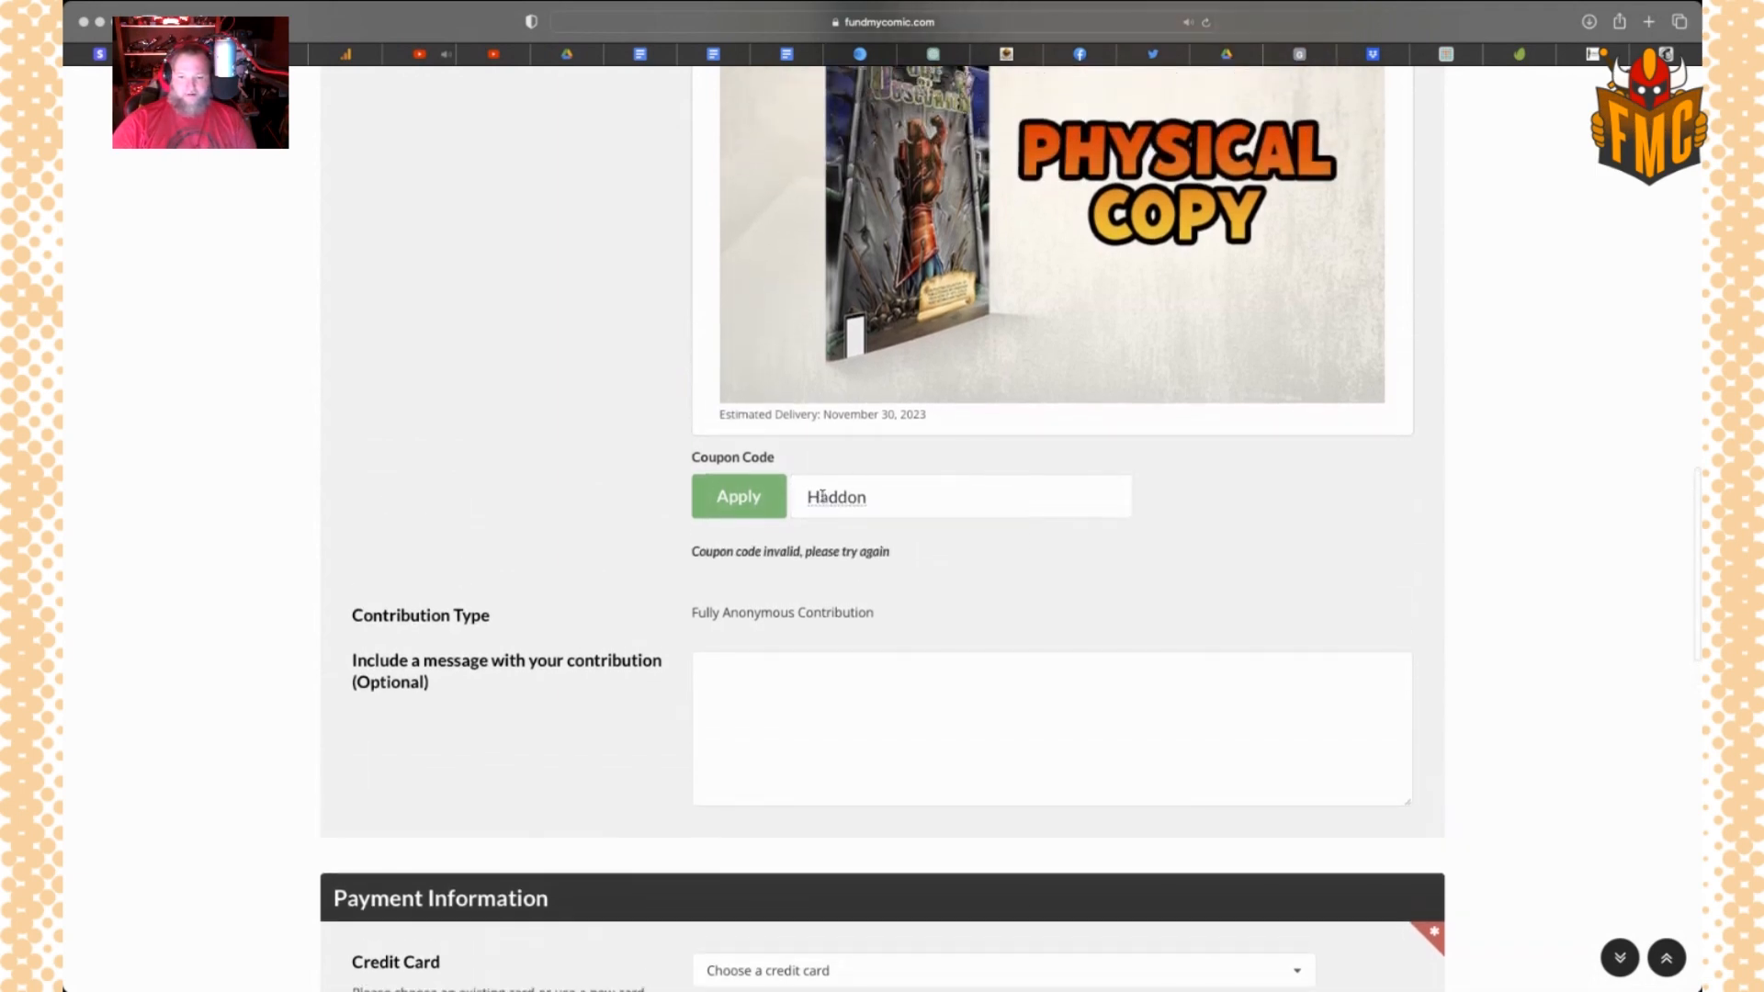
{"action": "left_click", "coordinate": [821, 496]}
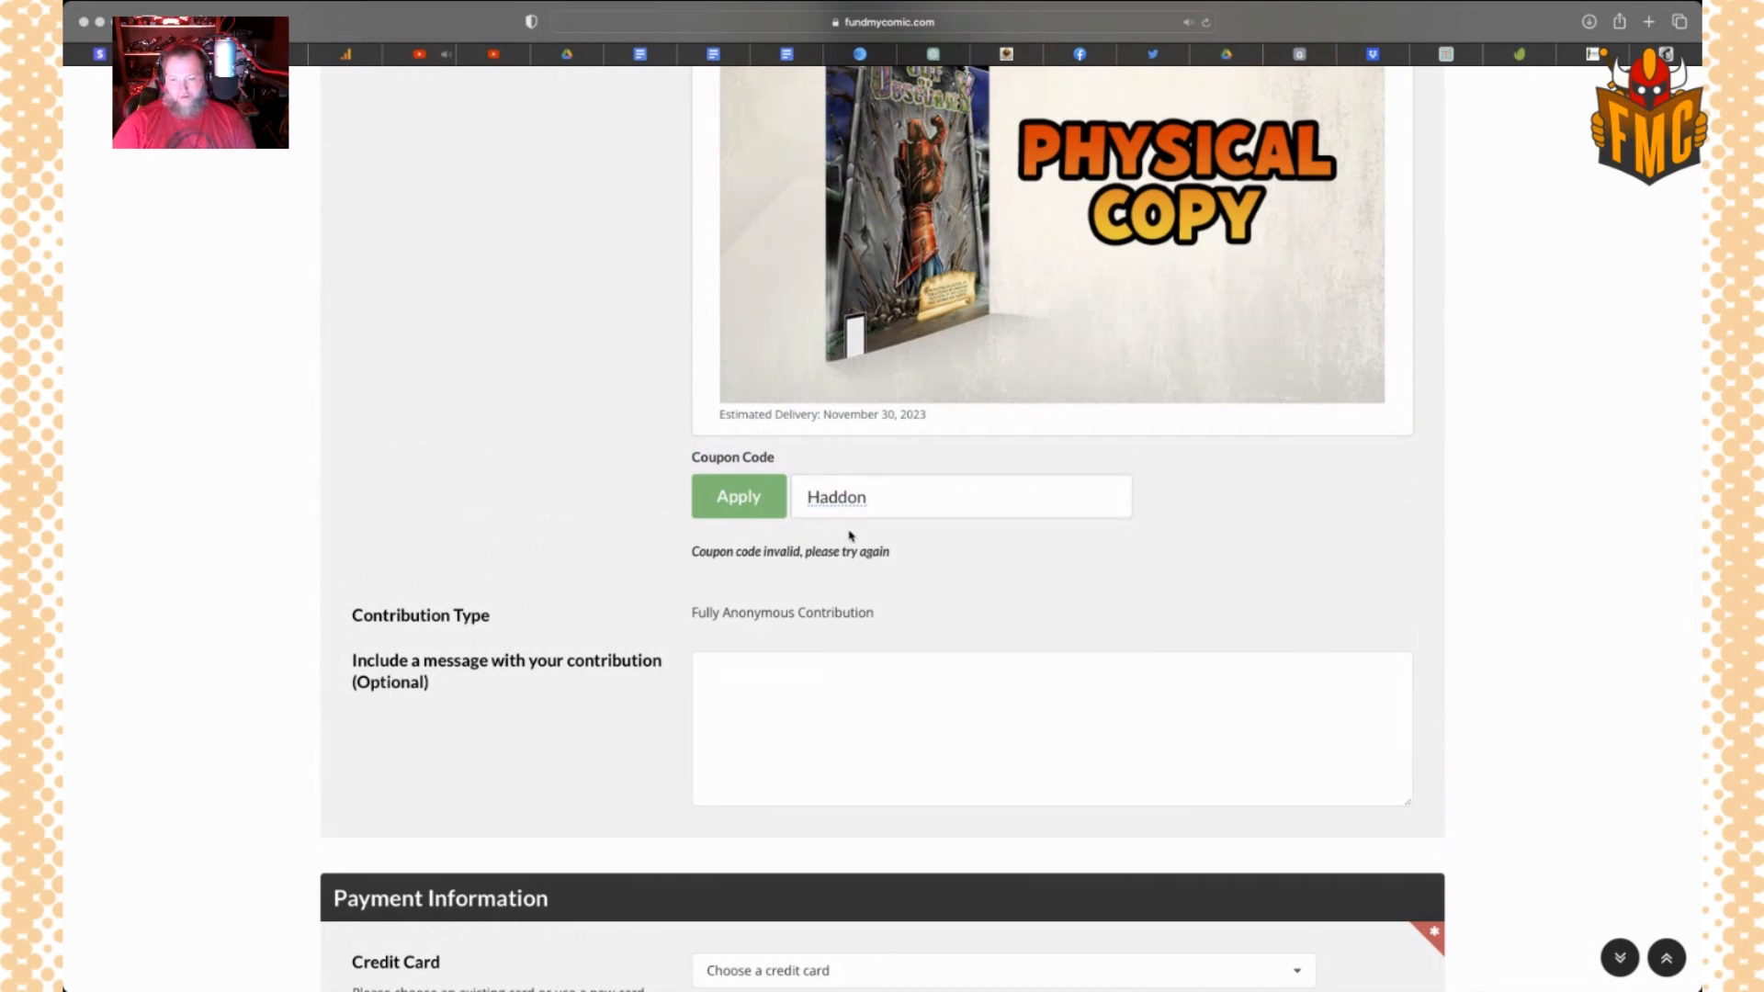
{"action": "key", "text": "BackSpace"}
{"action": "left_click", "coordinate": [759, 505]}
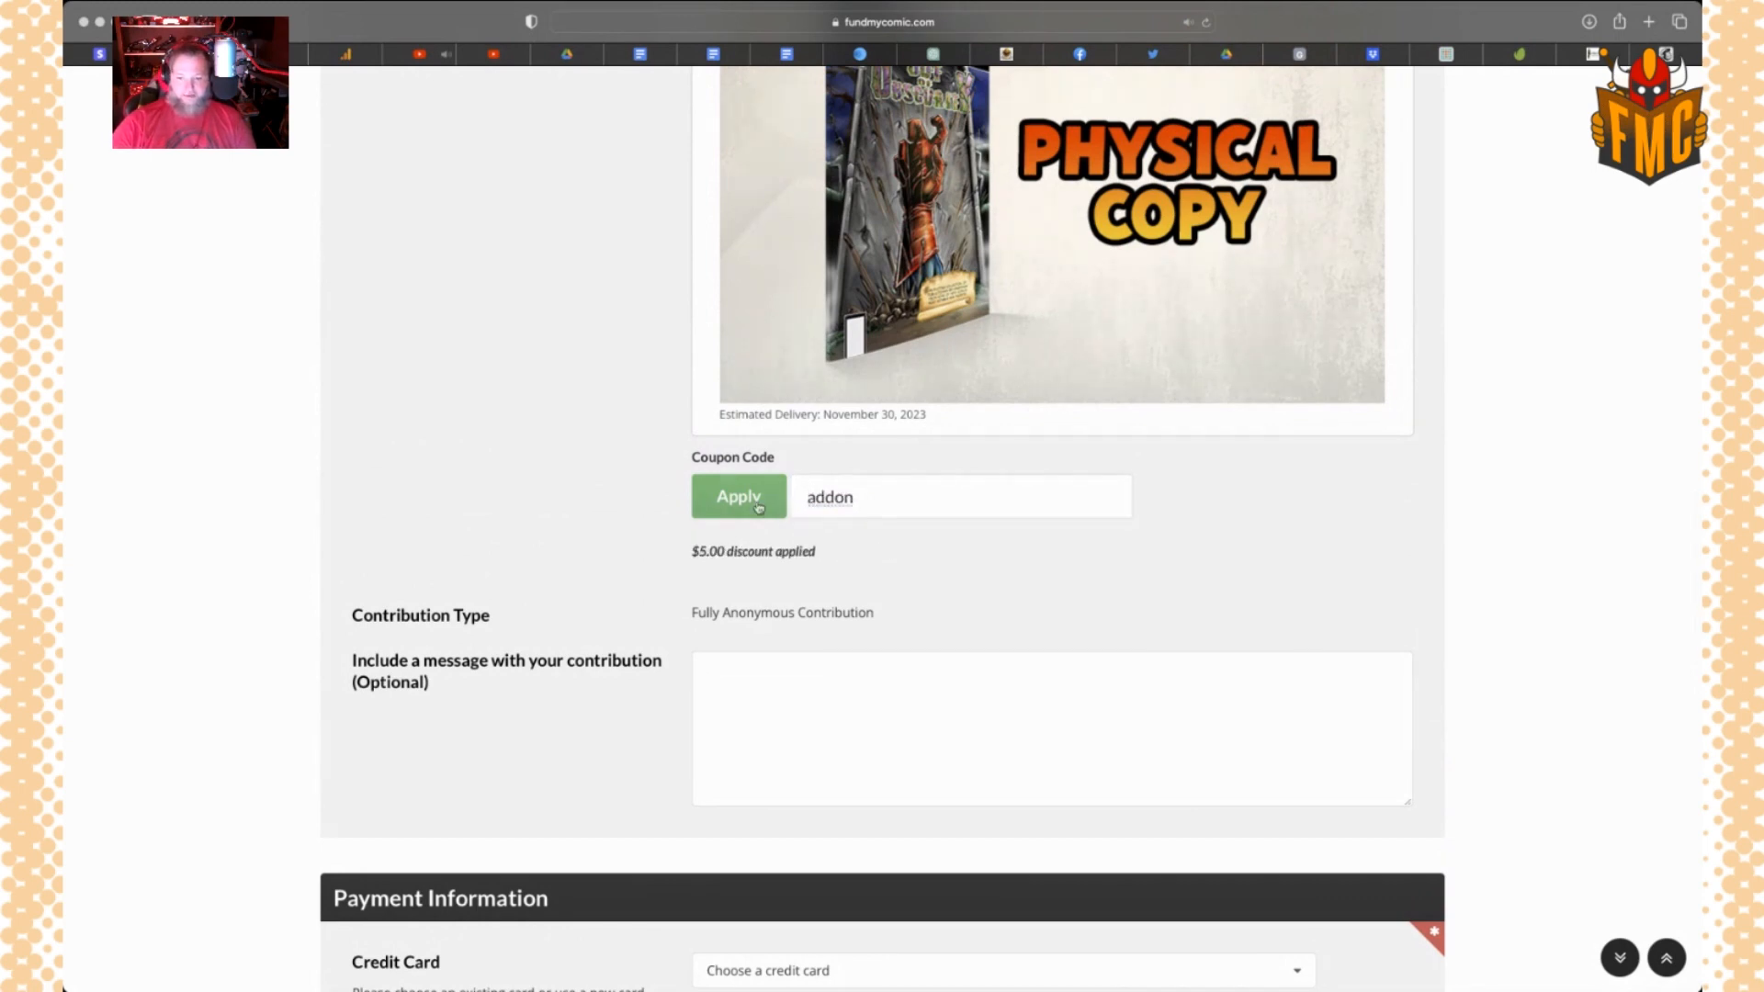
Select the saved United States shipping address and review the shipping fees, coupon discount and total payment
{"action": "scroll", "coordinate": [1065, 613], "scroll_direction": "down", "scroll_amount": 5}
{"action": "scroll", "coordinate": [1066, 613], "scroll_direction": "down", "scroll_amount": 3}
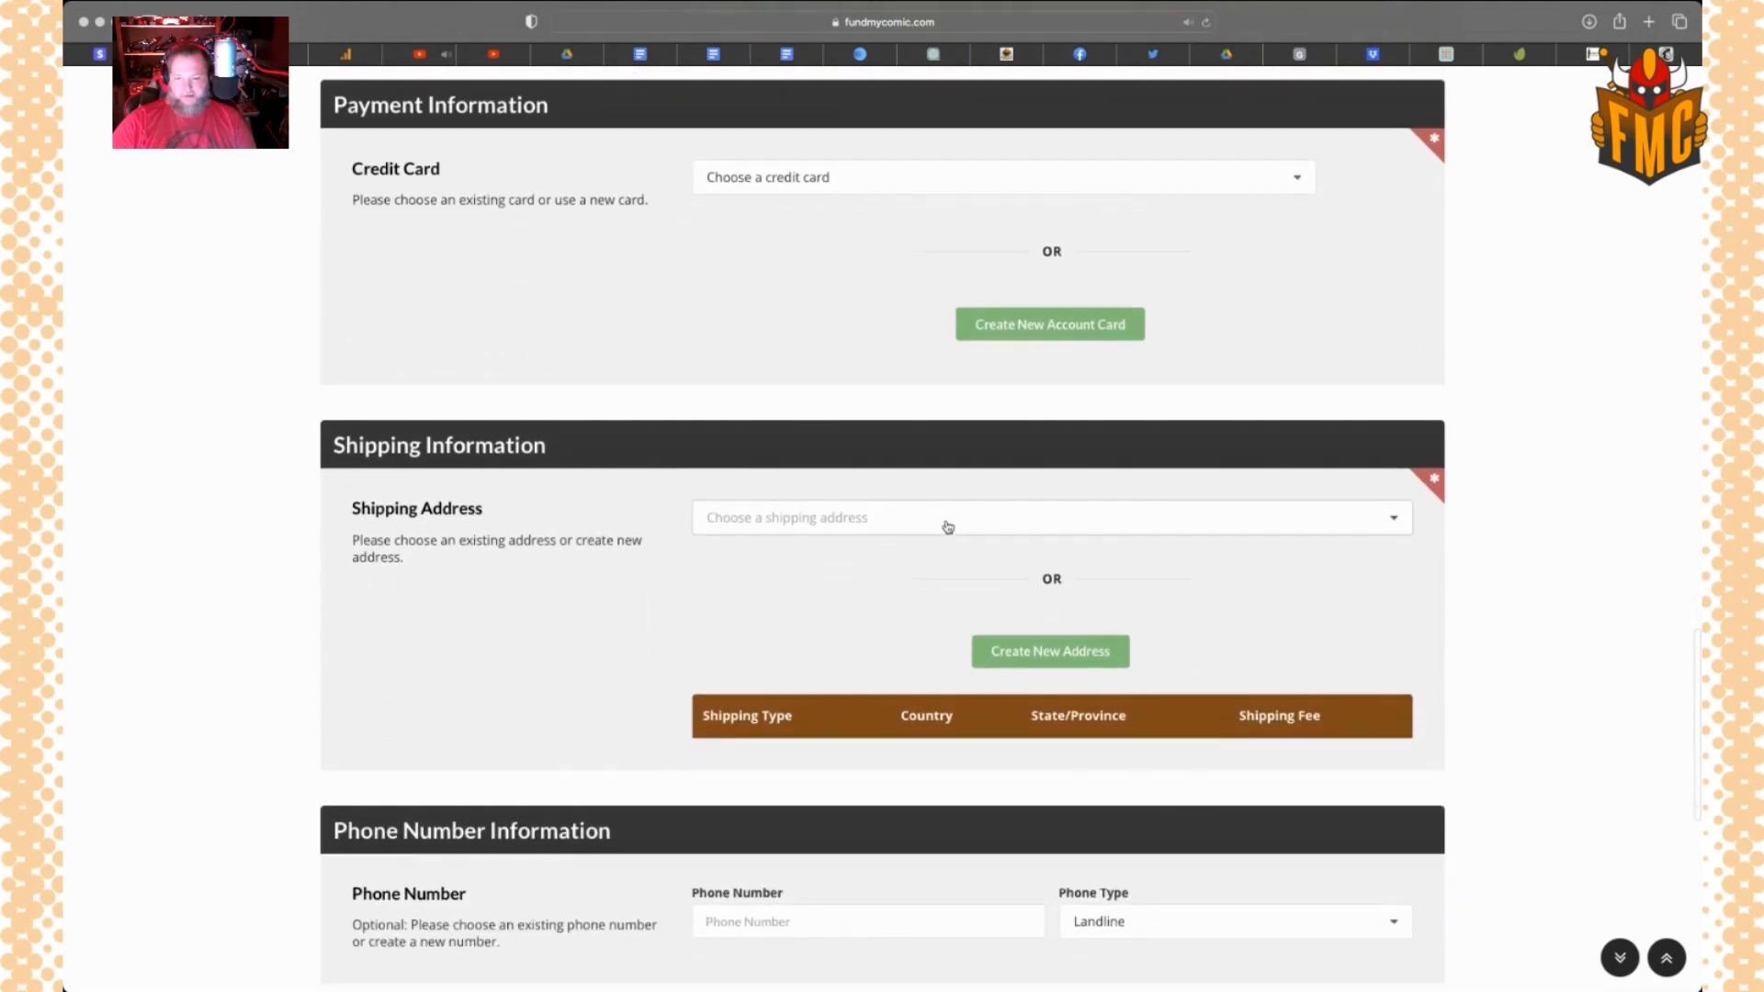
{"action": "left_click", "coordinate": [945, 519]}
{"action": "left_click", "coordinate": [923, 577]}
{"action": "scroll", "coordinate": [896, 654], "scroll_direction": "down", "scroll_amount": 3}
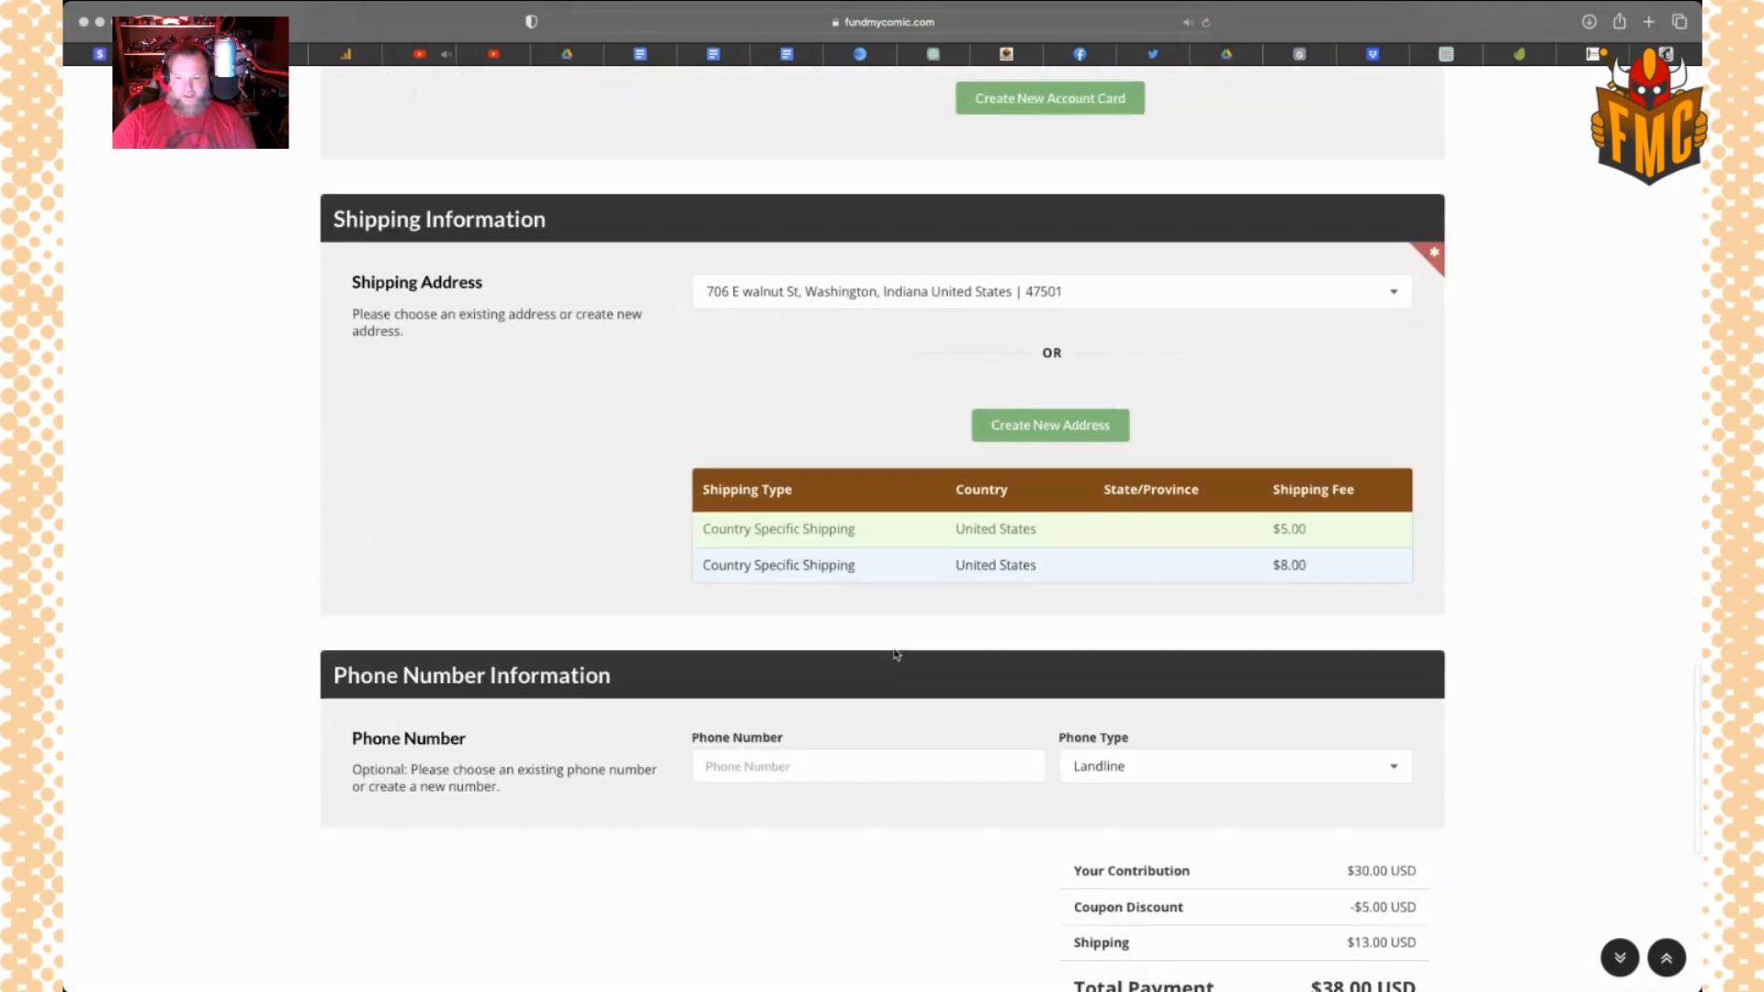
{"action": "scroll", "coordinate": [1157, 484], "scroll_direction": "down", "scroll_amount": 2}
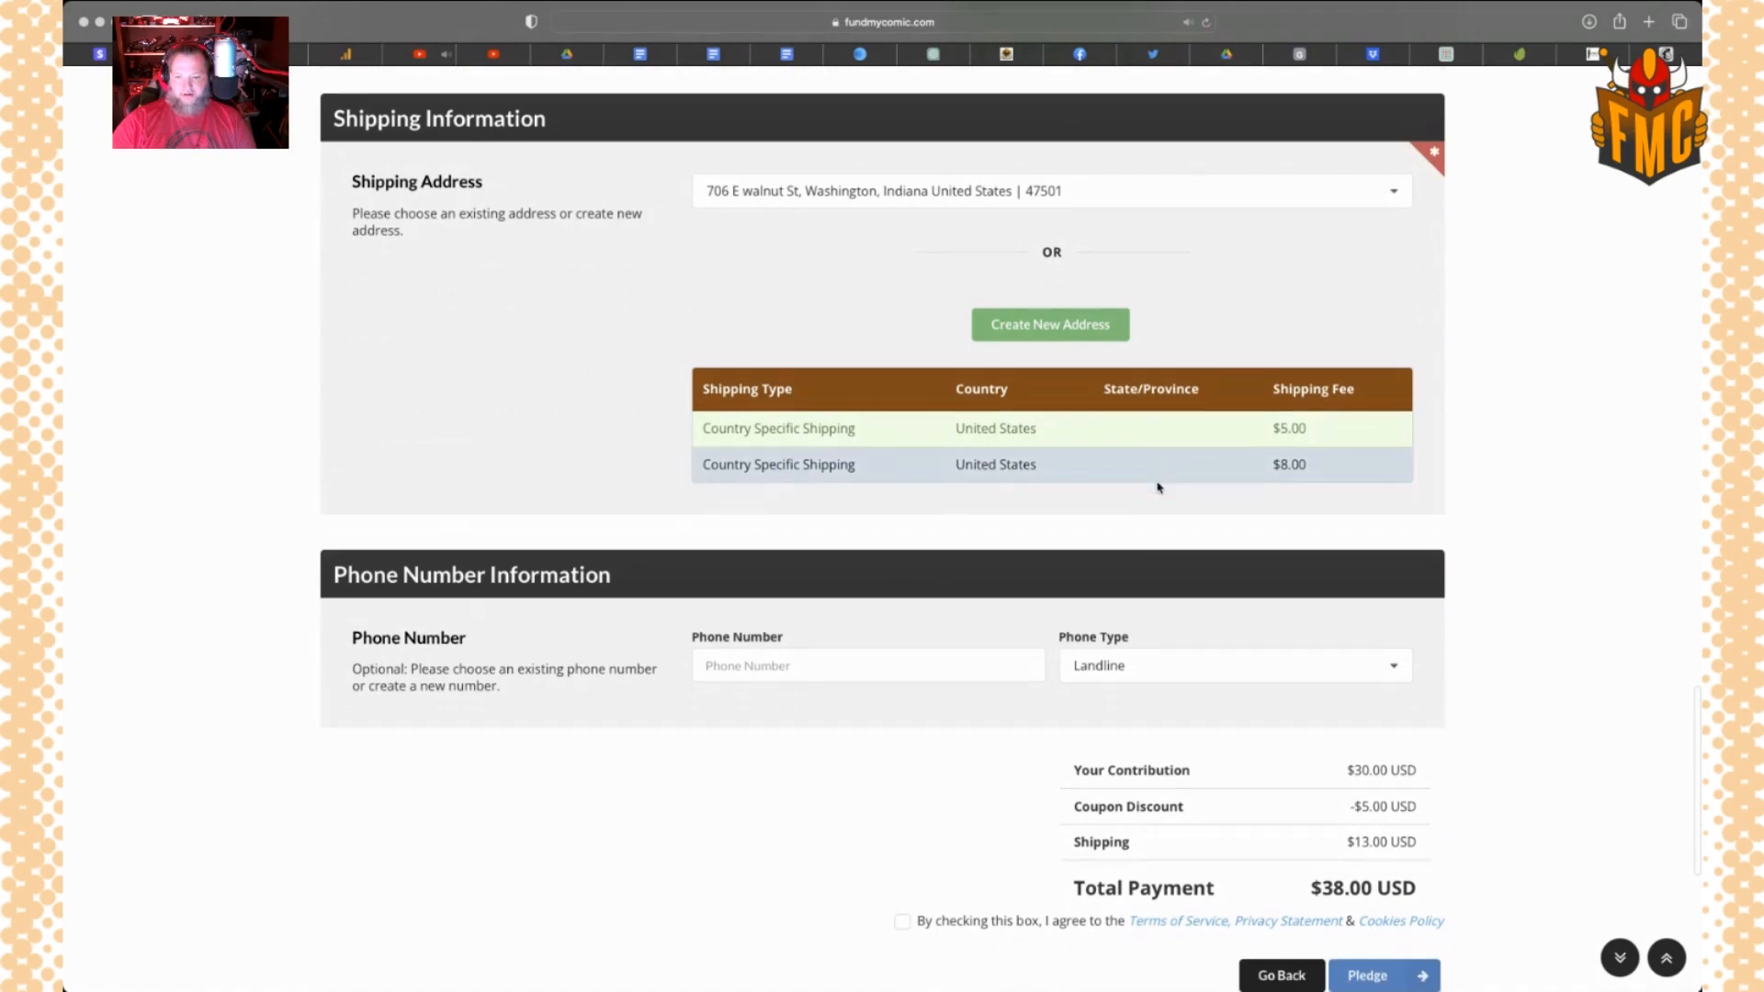
{"action": "scroll", "coordinate": [955, 661], "scroll_direction": "down", "scroll_amount": 2}
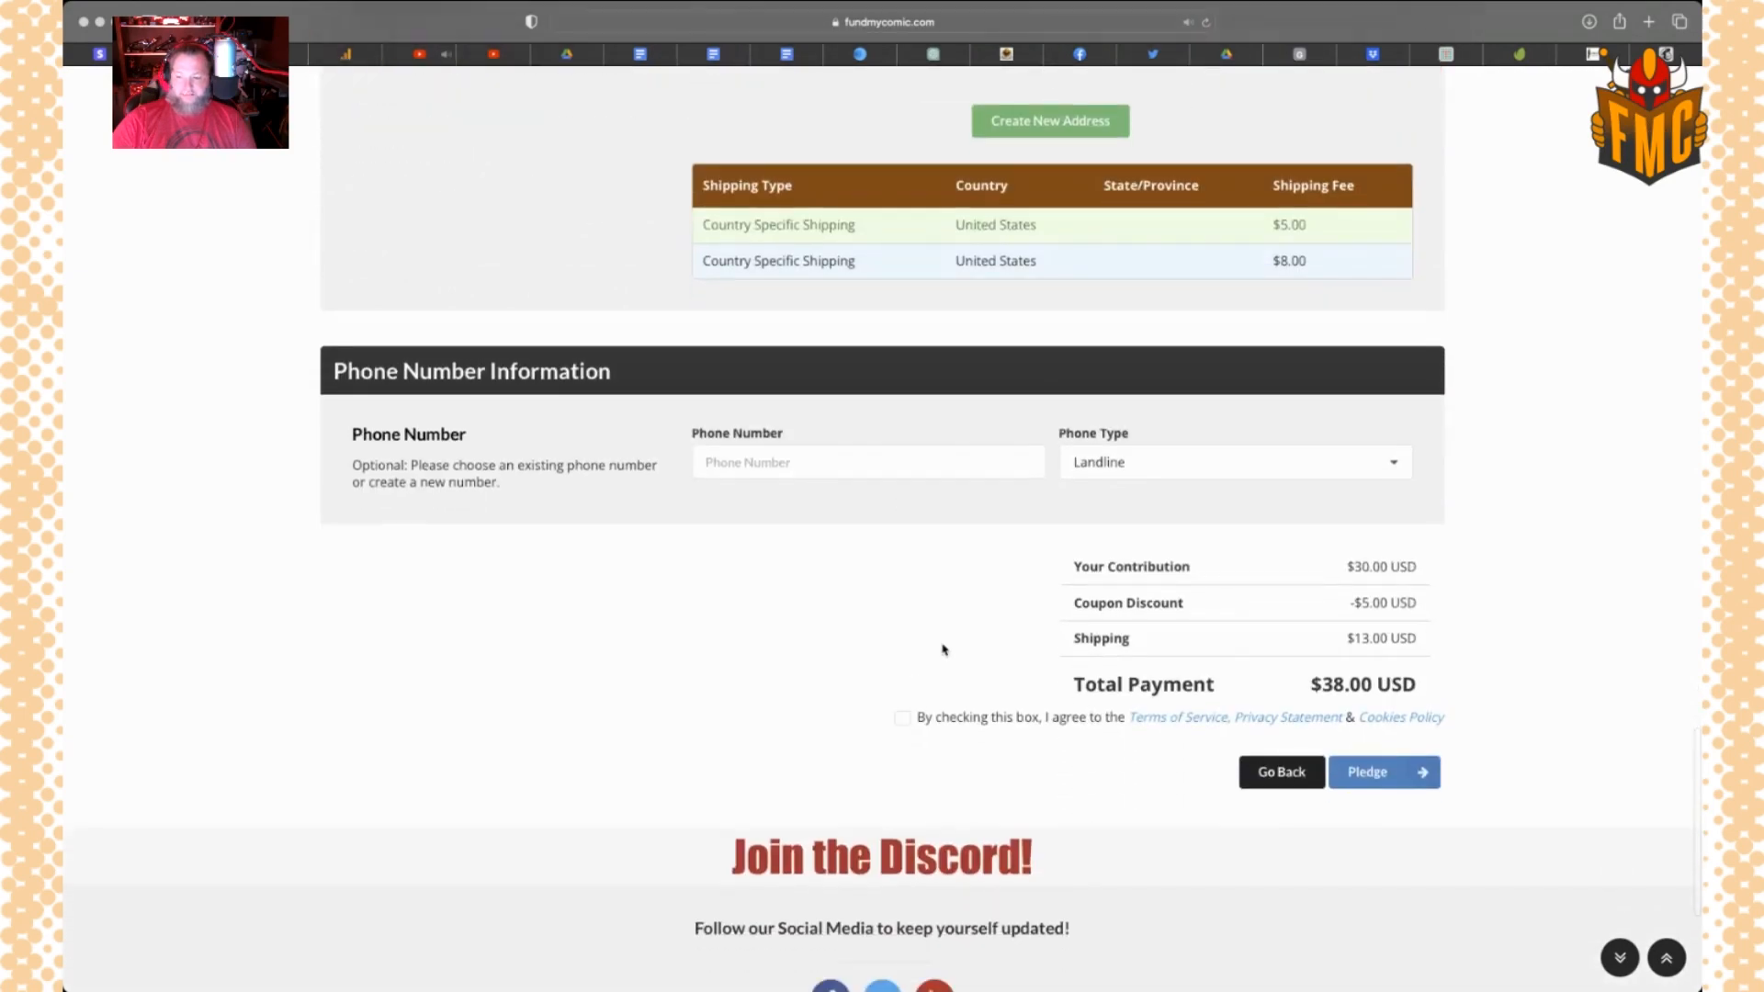
Return to the campaign rewards editor and examine the Out of Obscurity Anthology - Physical reward's coupon and shipping options
{"action": "scroll", "coordinate": [919, 643], "scroll_direction": "up", "scroll_amount": 10}
{"action": "scroll", "coordinate": [942, 649], "scroll_direction": "up", "scroll_amount": 15}
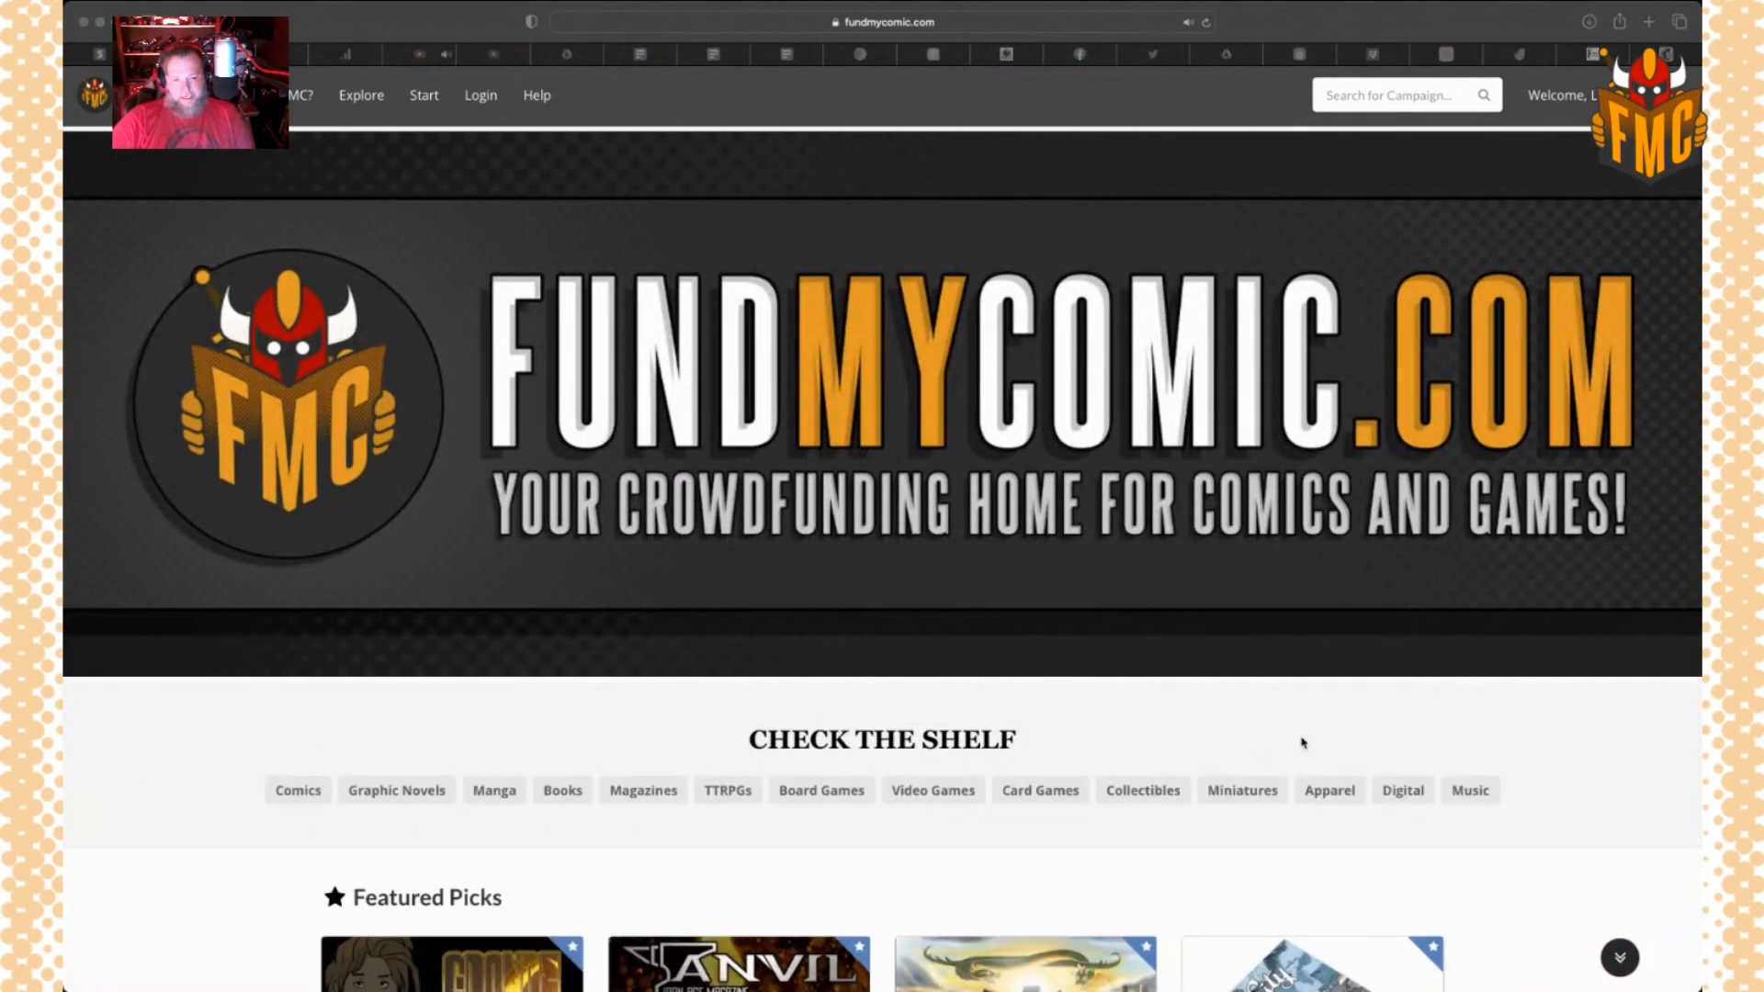
{"action": "left_click", "coordinate": [1172, 102]}
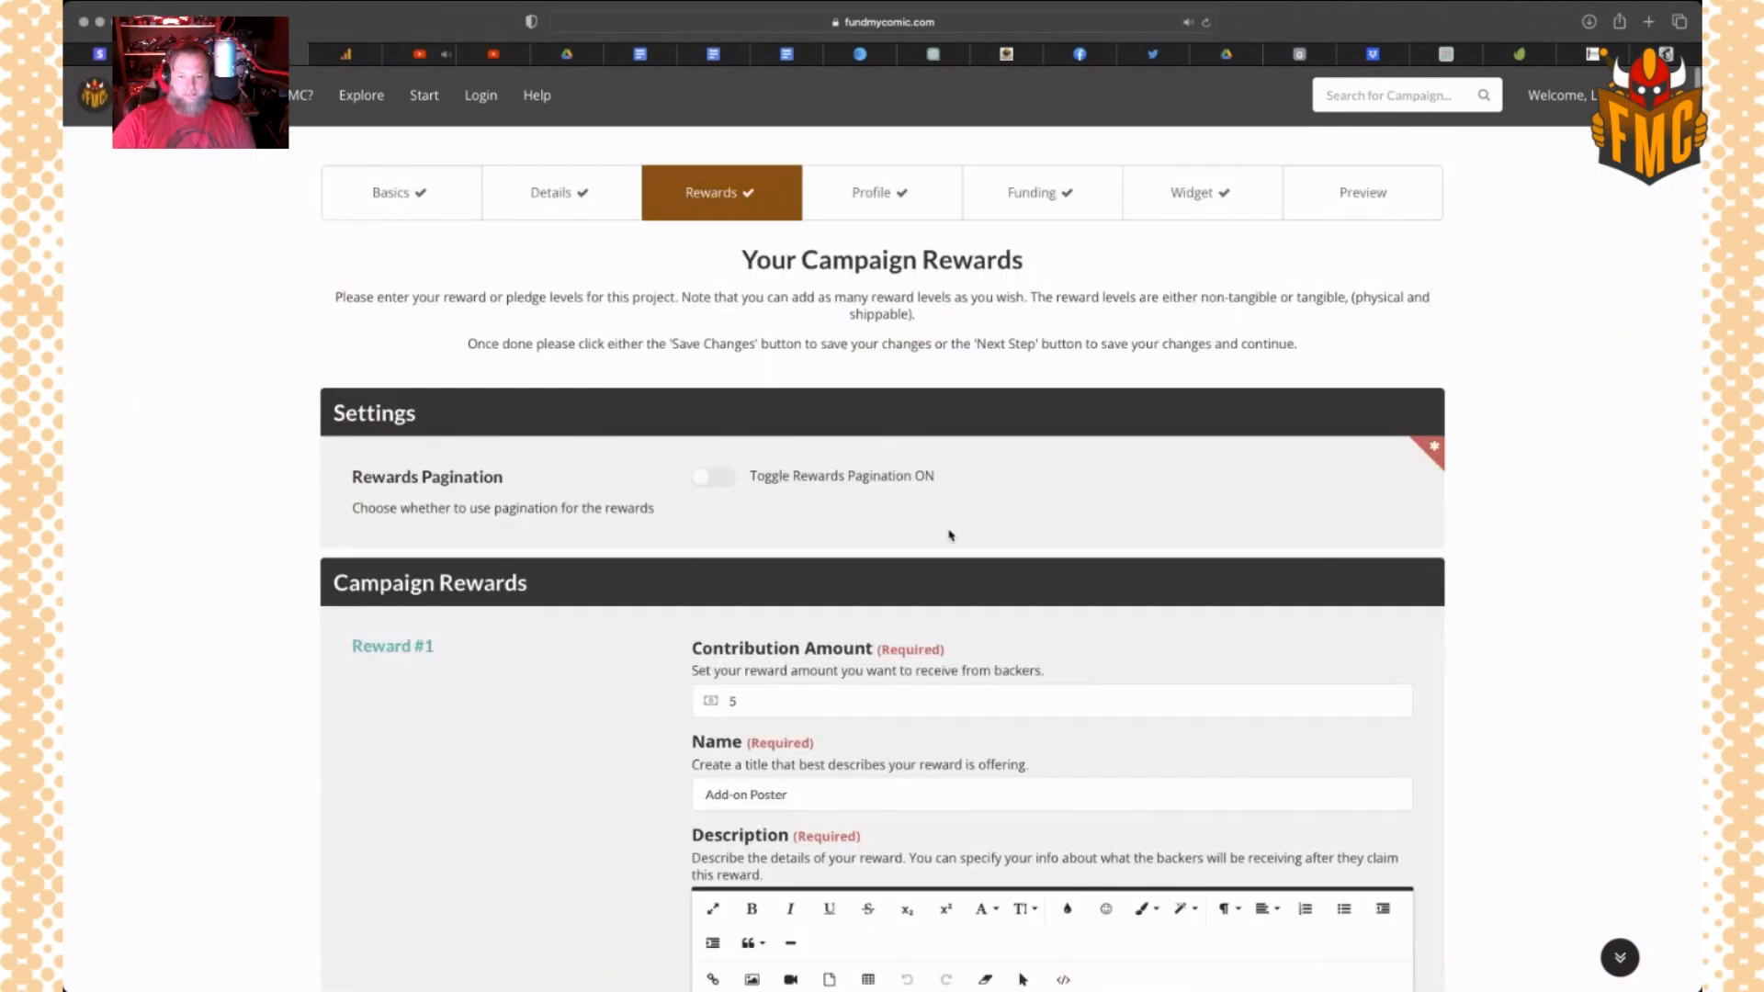
{"action": "scroll", "coordinate": [949, 535], "scroll_direction": "down", "scroll_amount": 9}
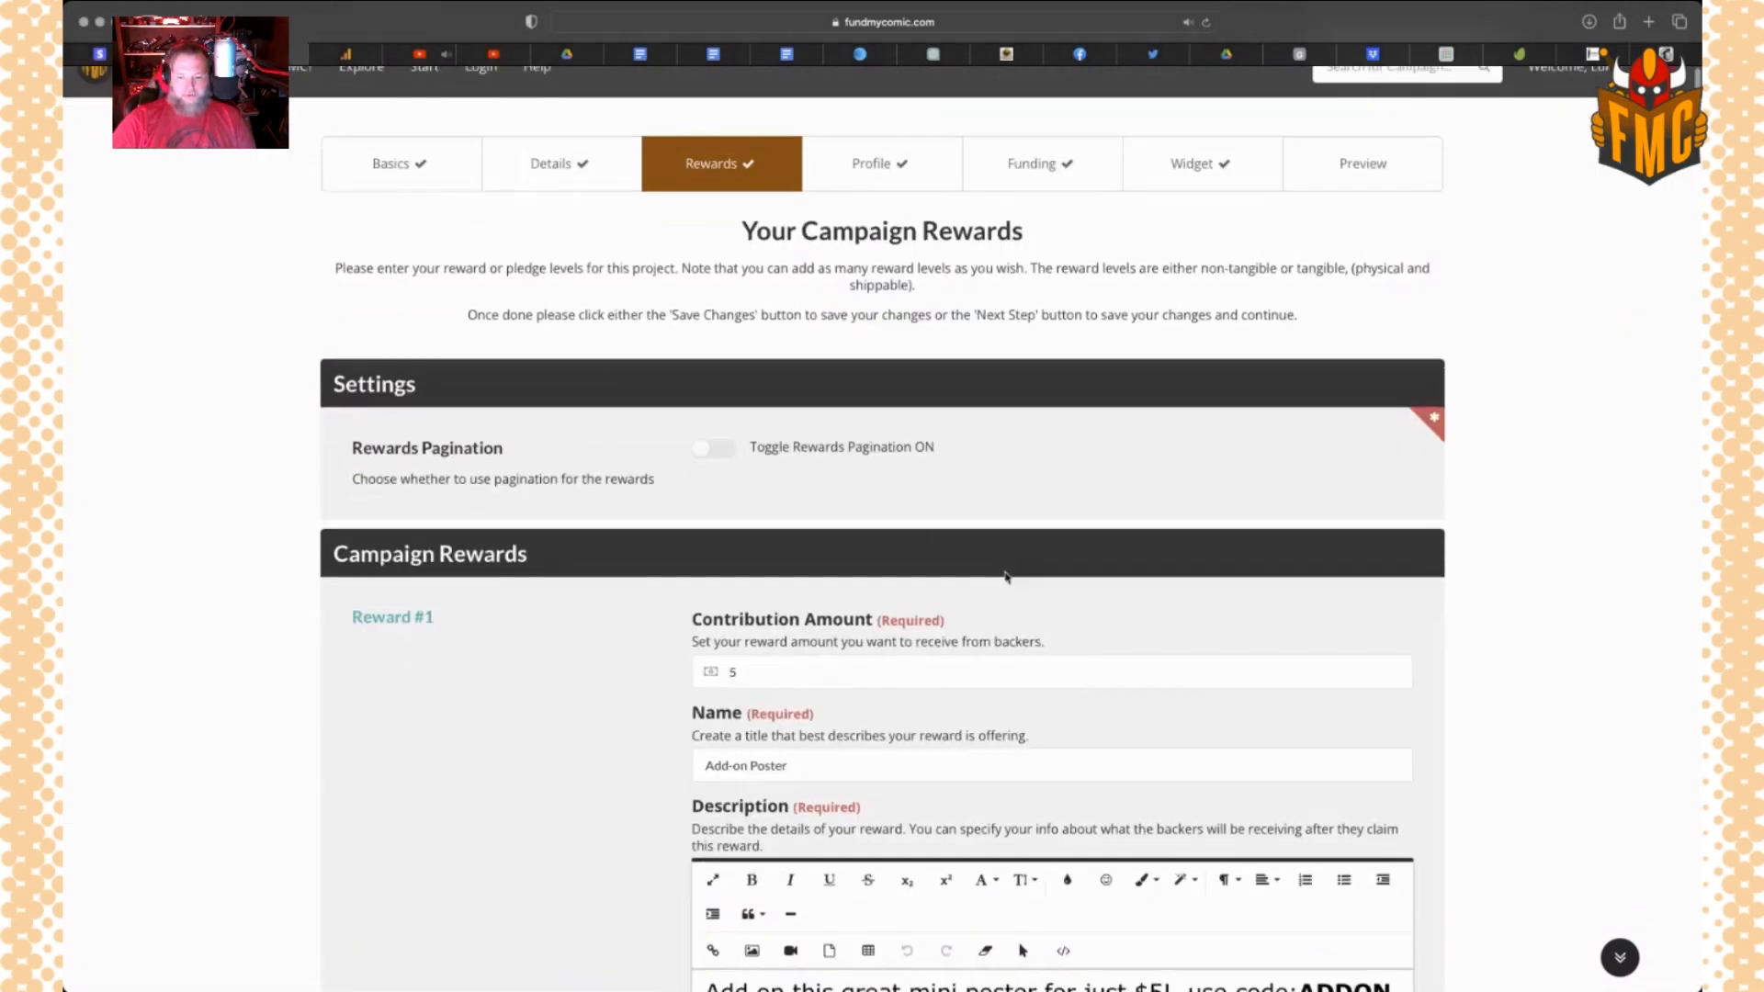
{"action": "scroll", "coordinate": [1006, 578], "scroll_direction": "down", "scroll_amount": 8}
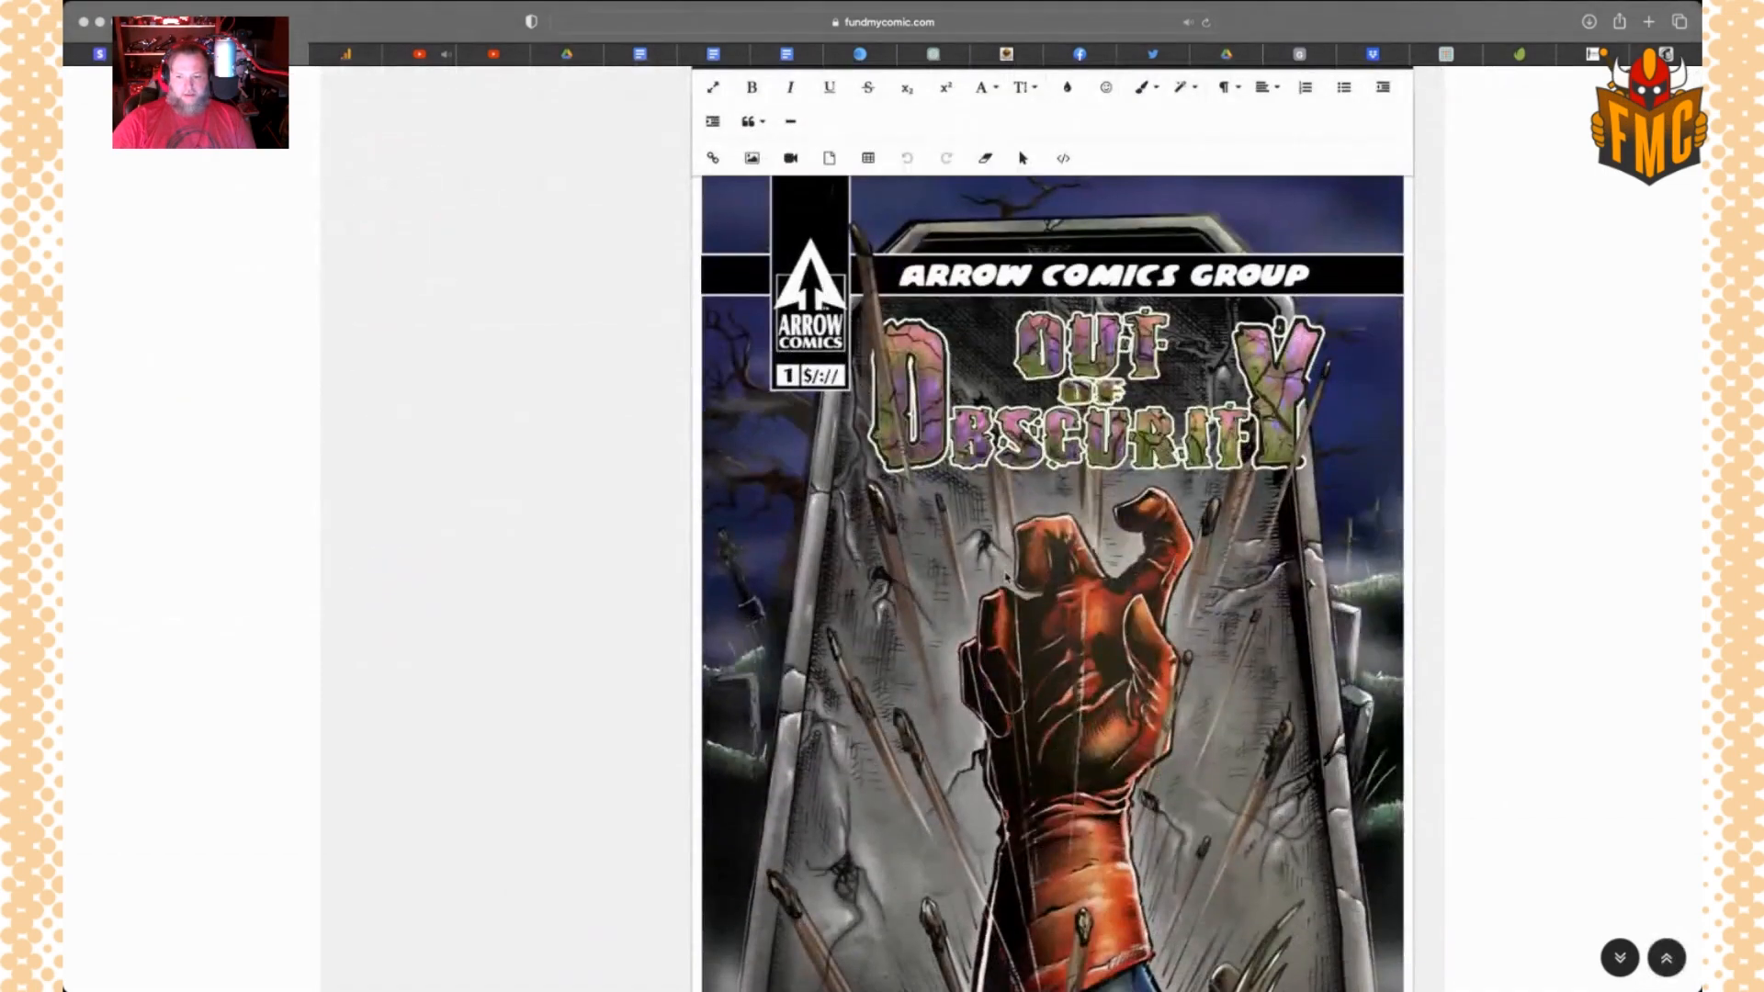
{"action": "scroll", "coordinate": [1006, 578], "scroll_direction": "down", "scroll_amount": 20}
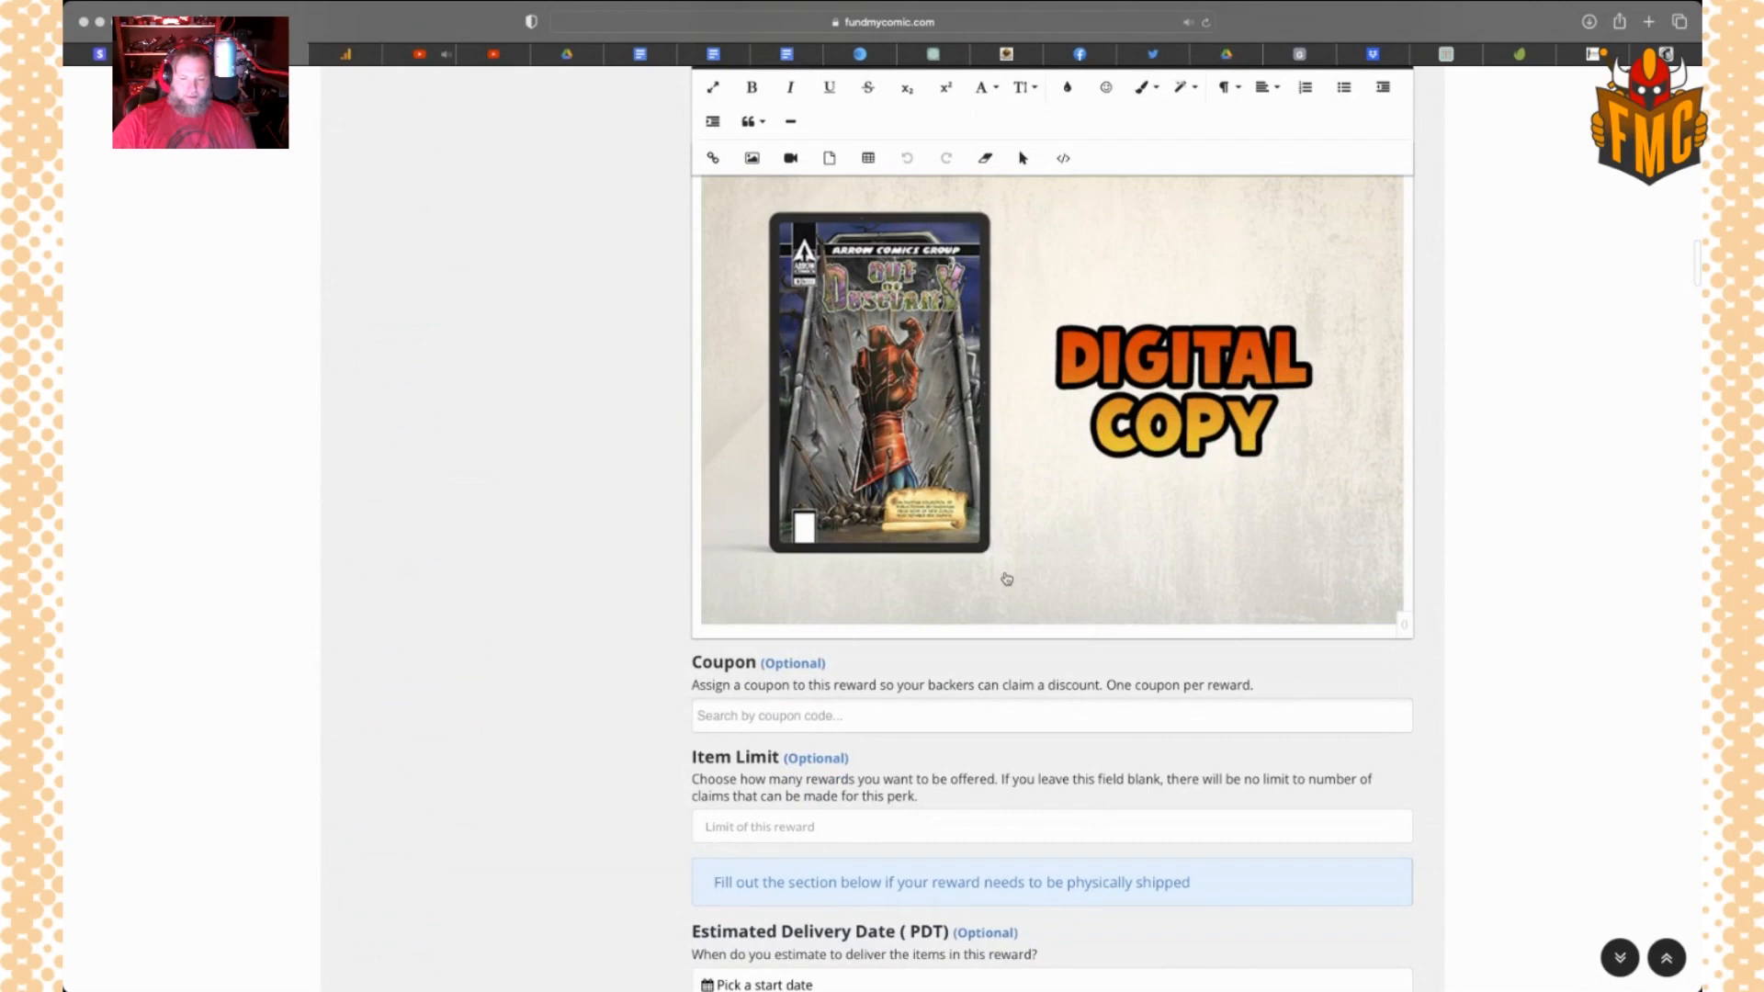
{"action": "scroll", "coordinate": [1007, 578], "scroll_direction": "down", "scroll_amount": 5}
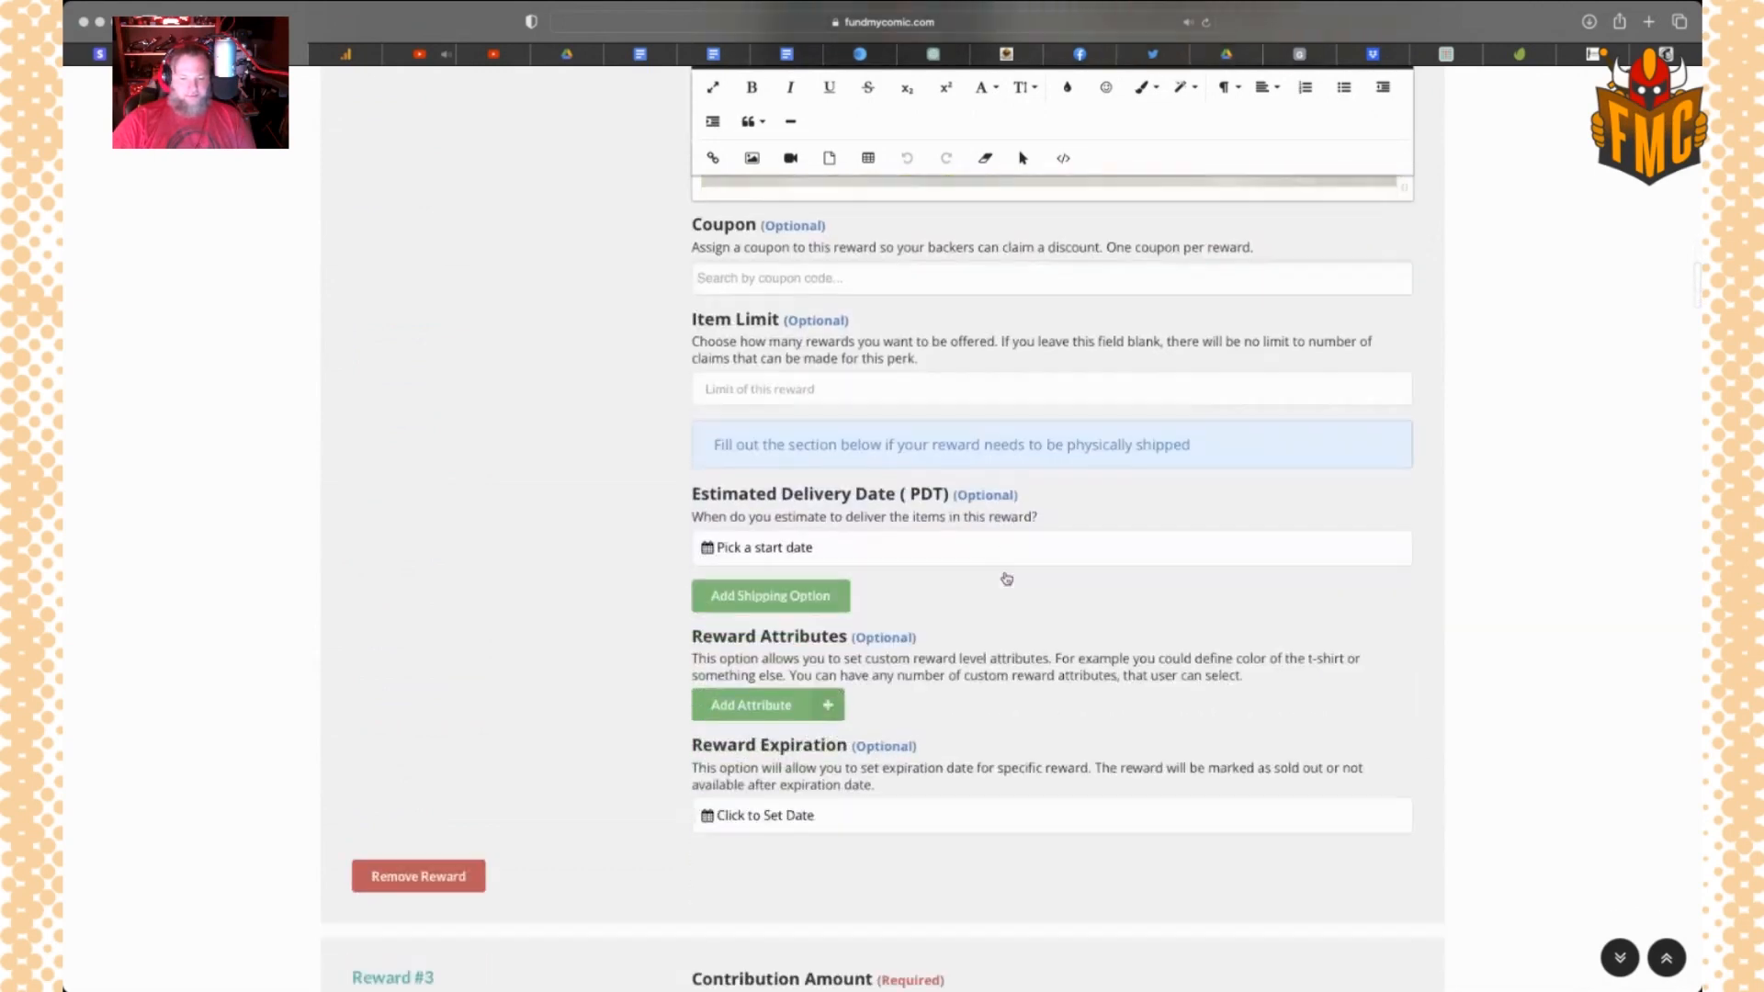
{"action": "scroll", "coordinate": [1006, 577], "scroll_direction": "down", "scroll_amount": 5}
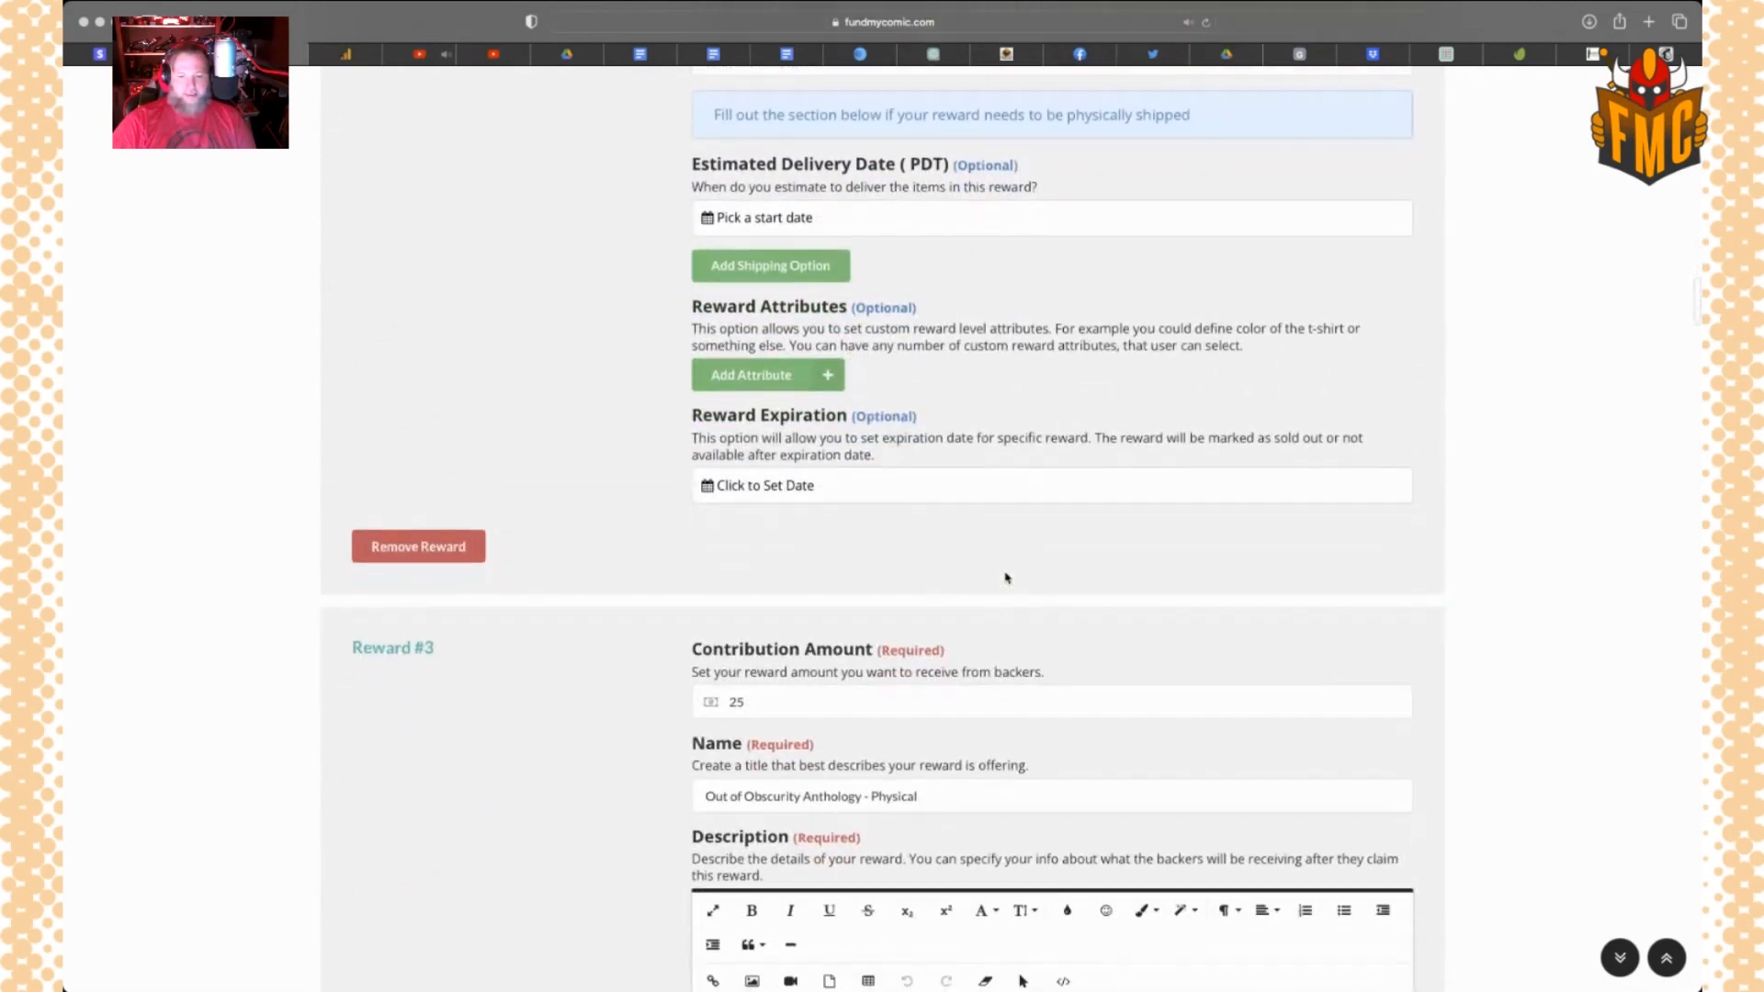
{"action": "scroll", "coordinate": [1006, 578], "scroll_direction": "down", "scroll_amount": 5}
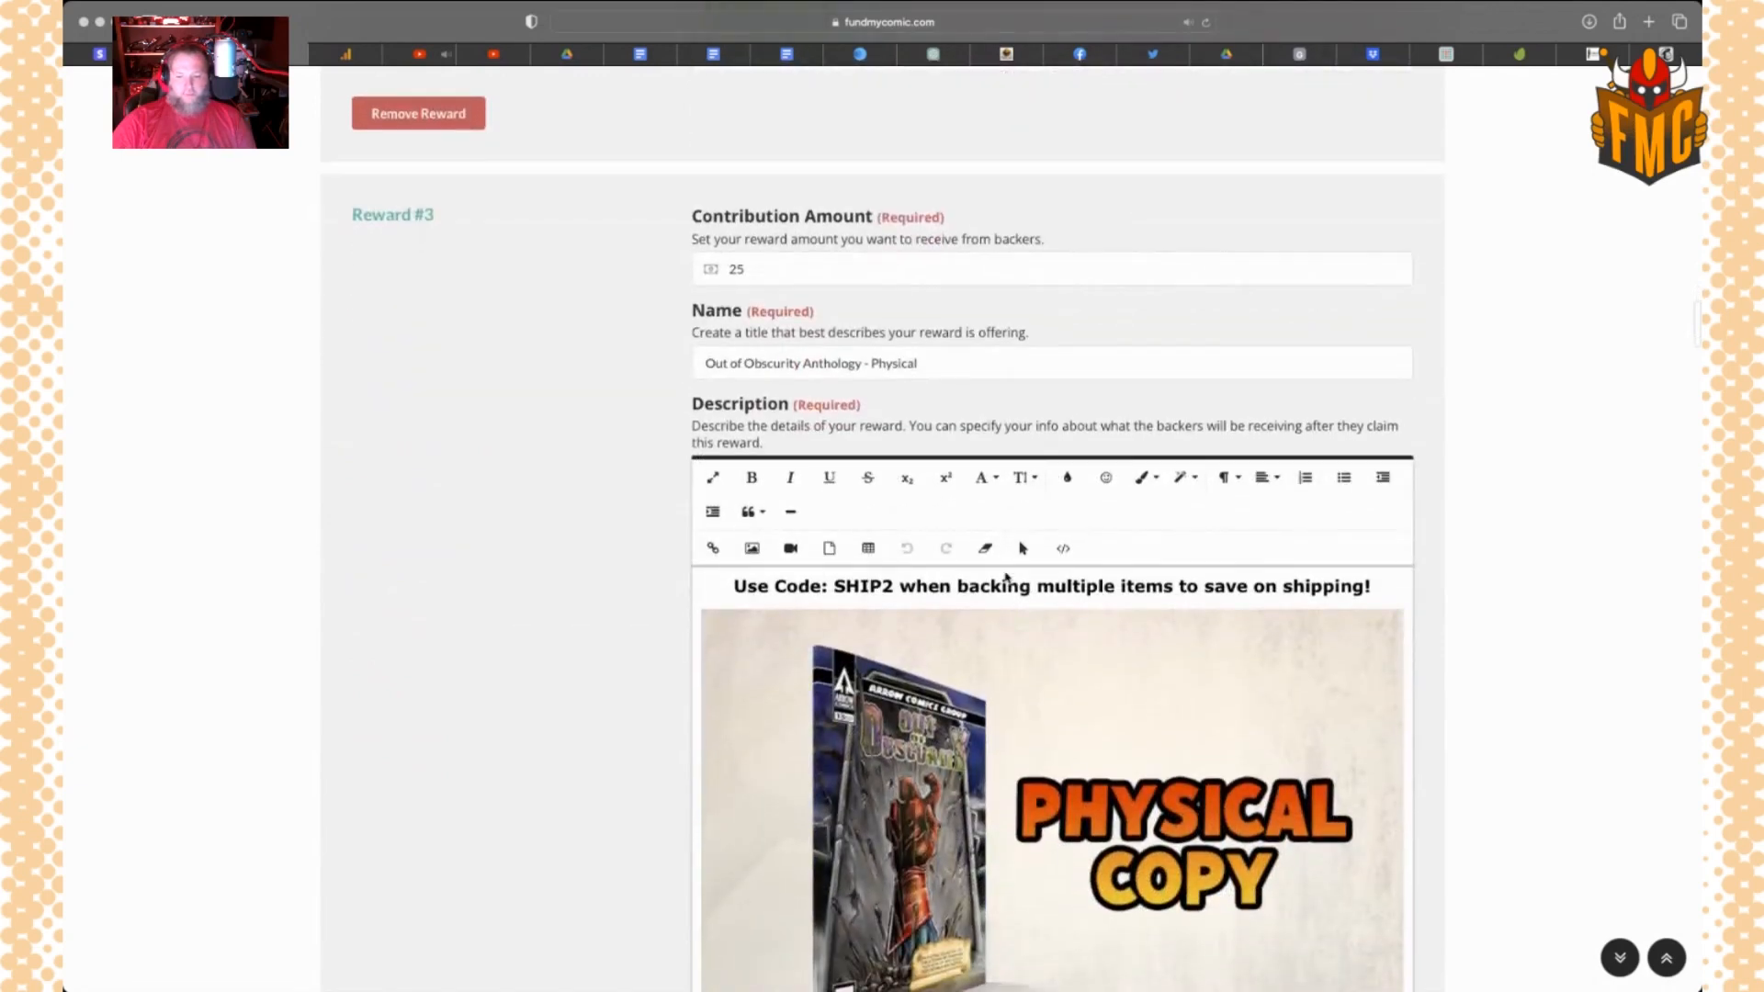
{"action": "scroll", "coordinate": [1006, 578], "scroll_direction": "down", "scroll_amount": 3}
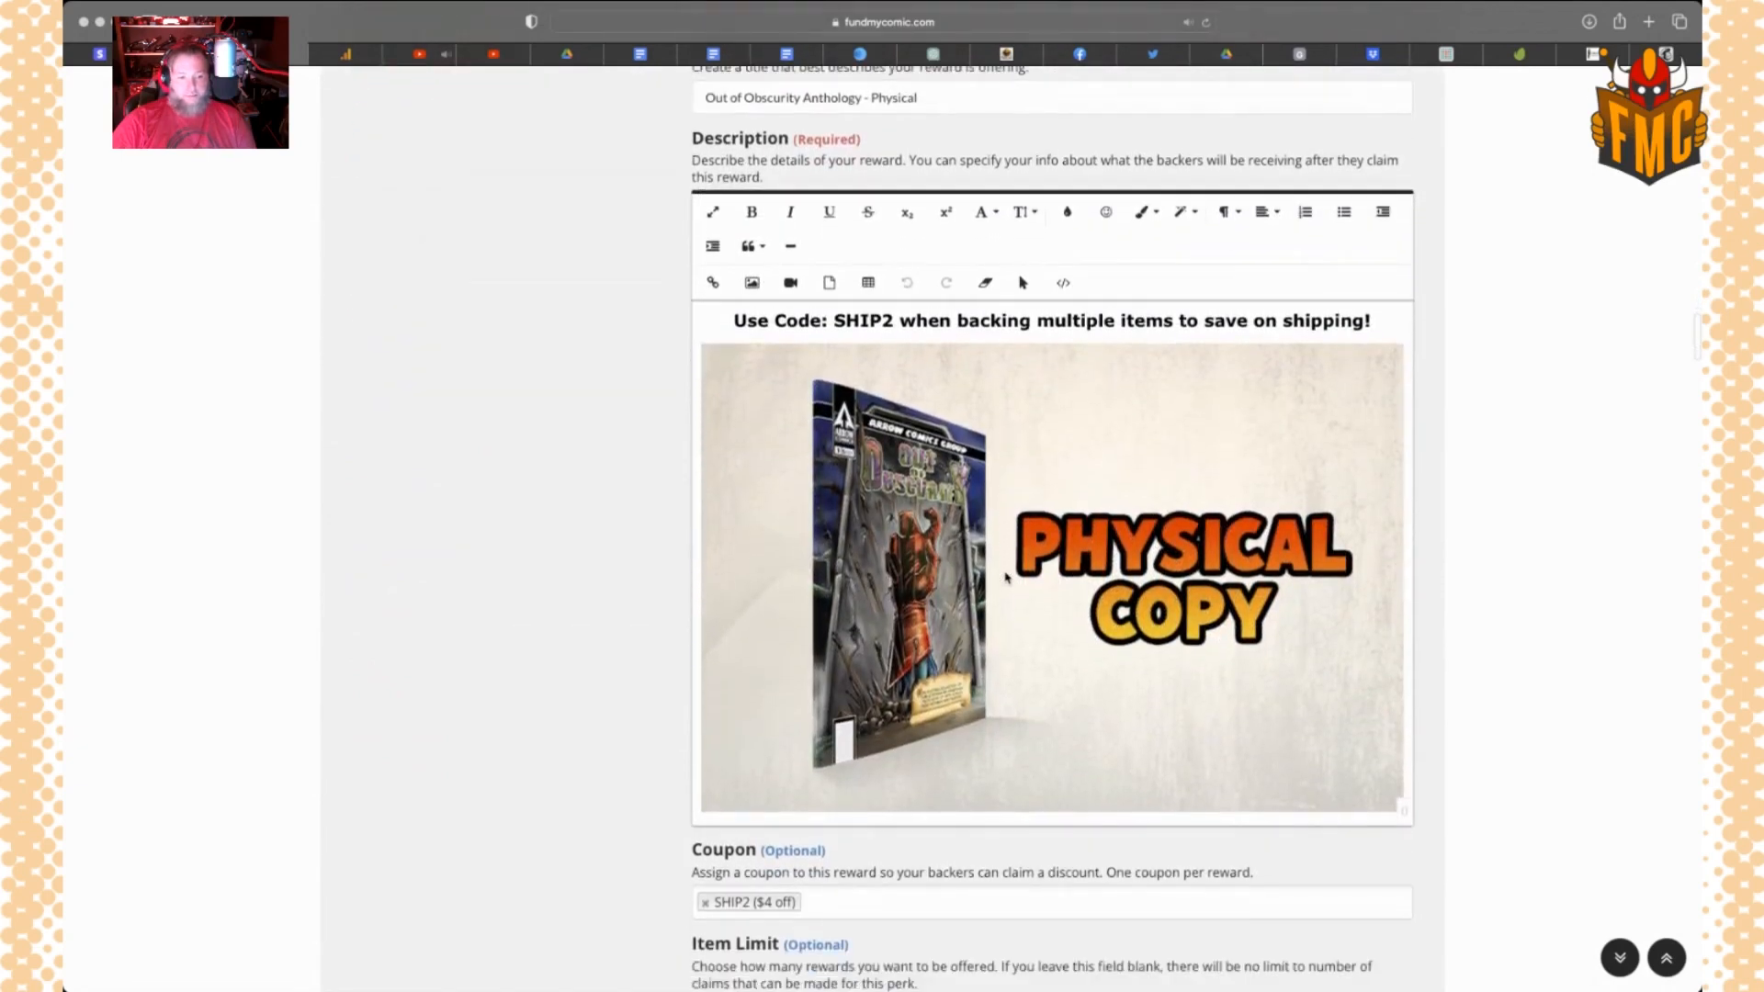
{"action": "scroll", "coordinate": [1006, 578], "scroll_direction": "down", "scroll_amount": 2}
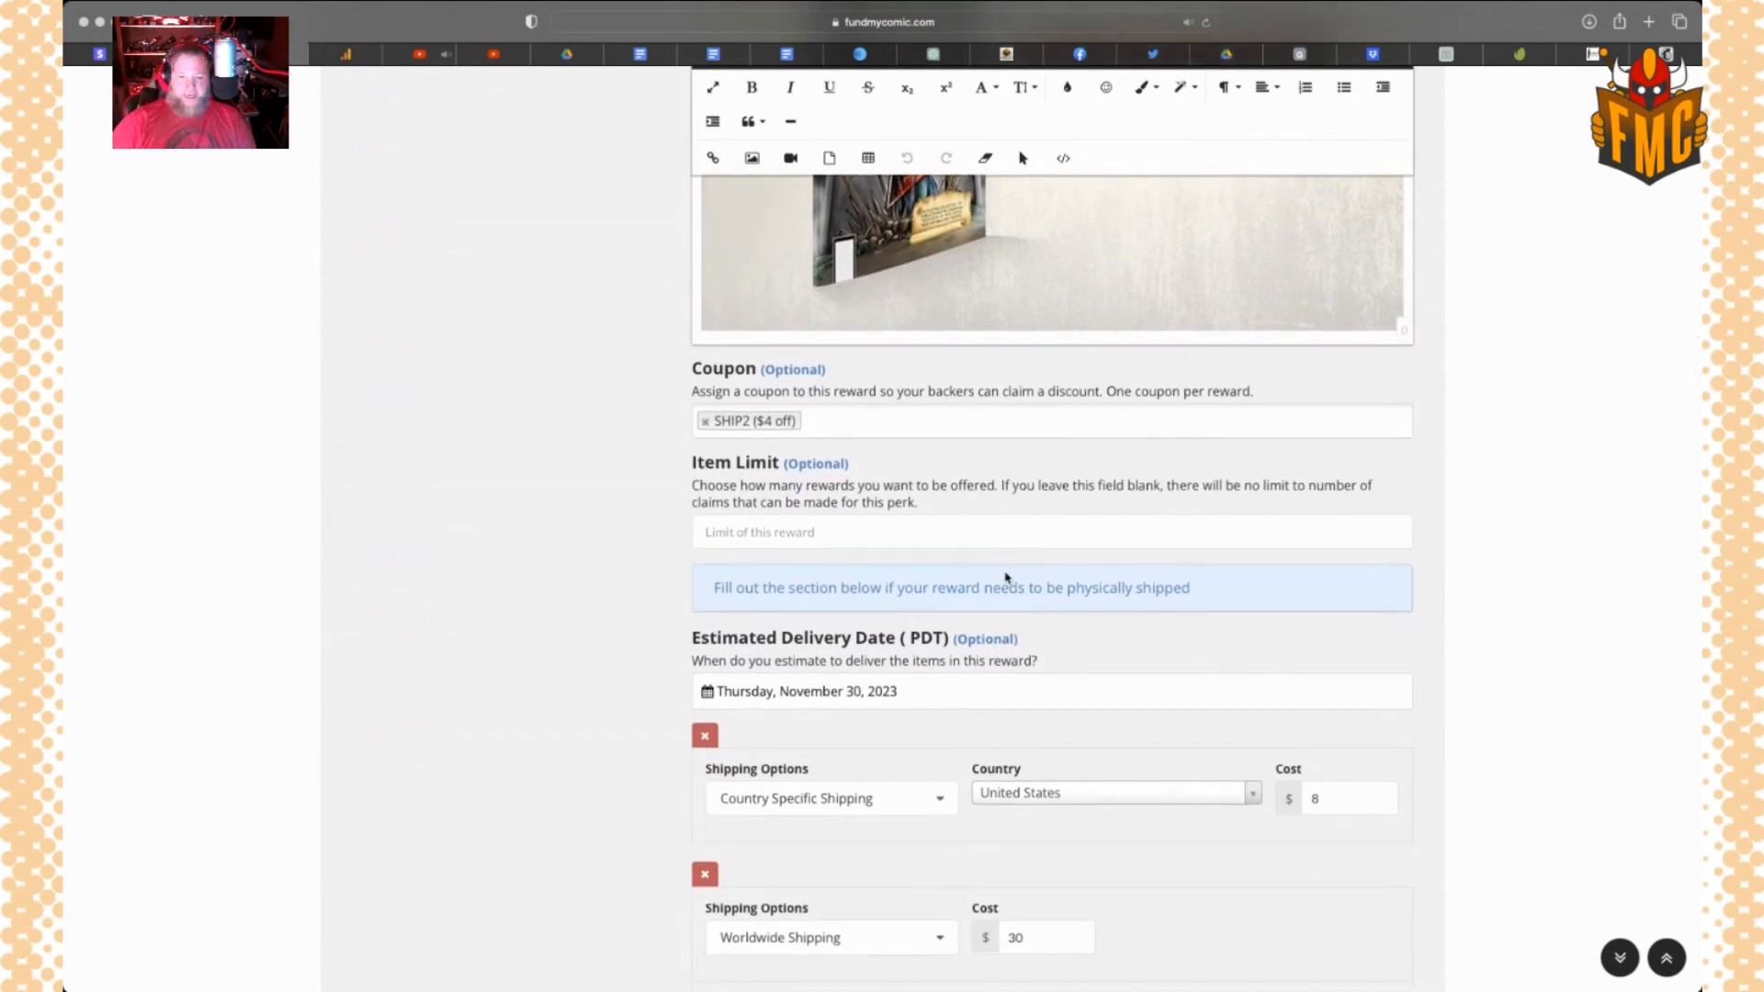
{"action": "scroll", "coordinate": [1006, 578], "scroll_direction": "down", "scroll_amount": 1}
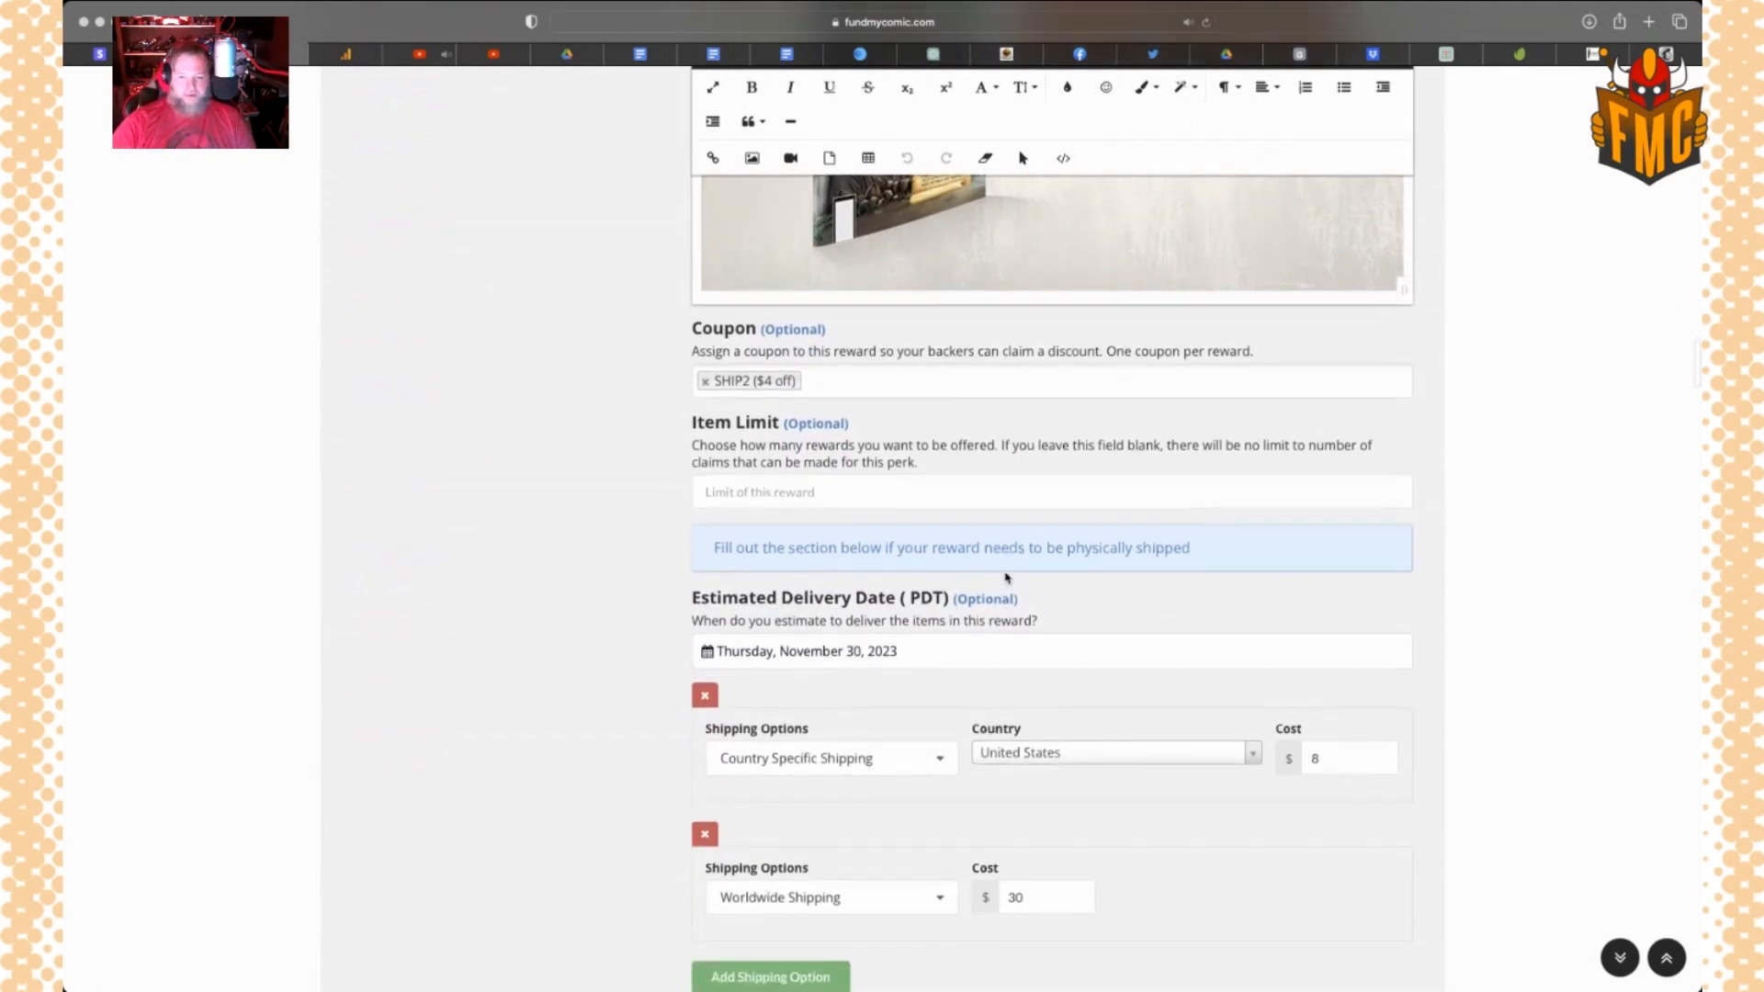
{"action": "scroll", "coordinate": [1006, 578], "scroll_direction": "down", "scroll_amount": 3}
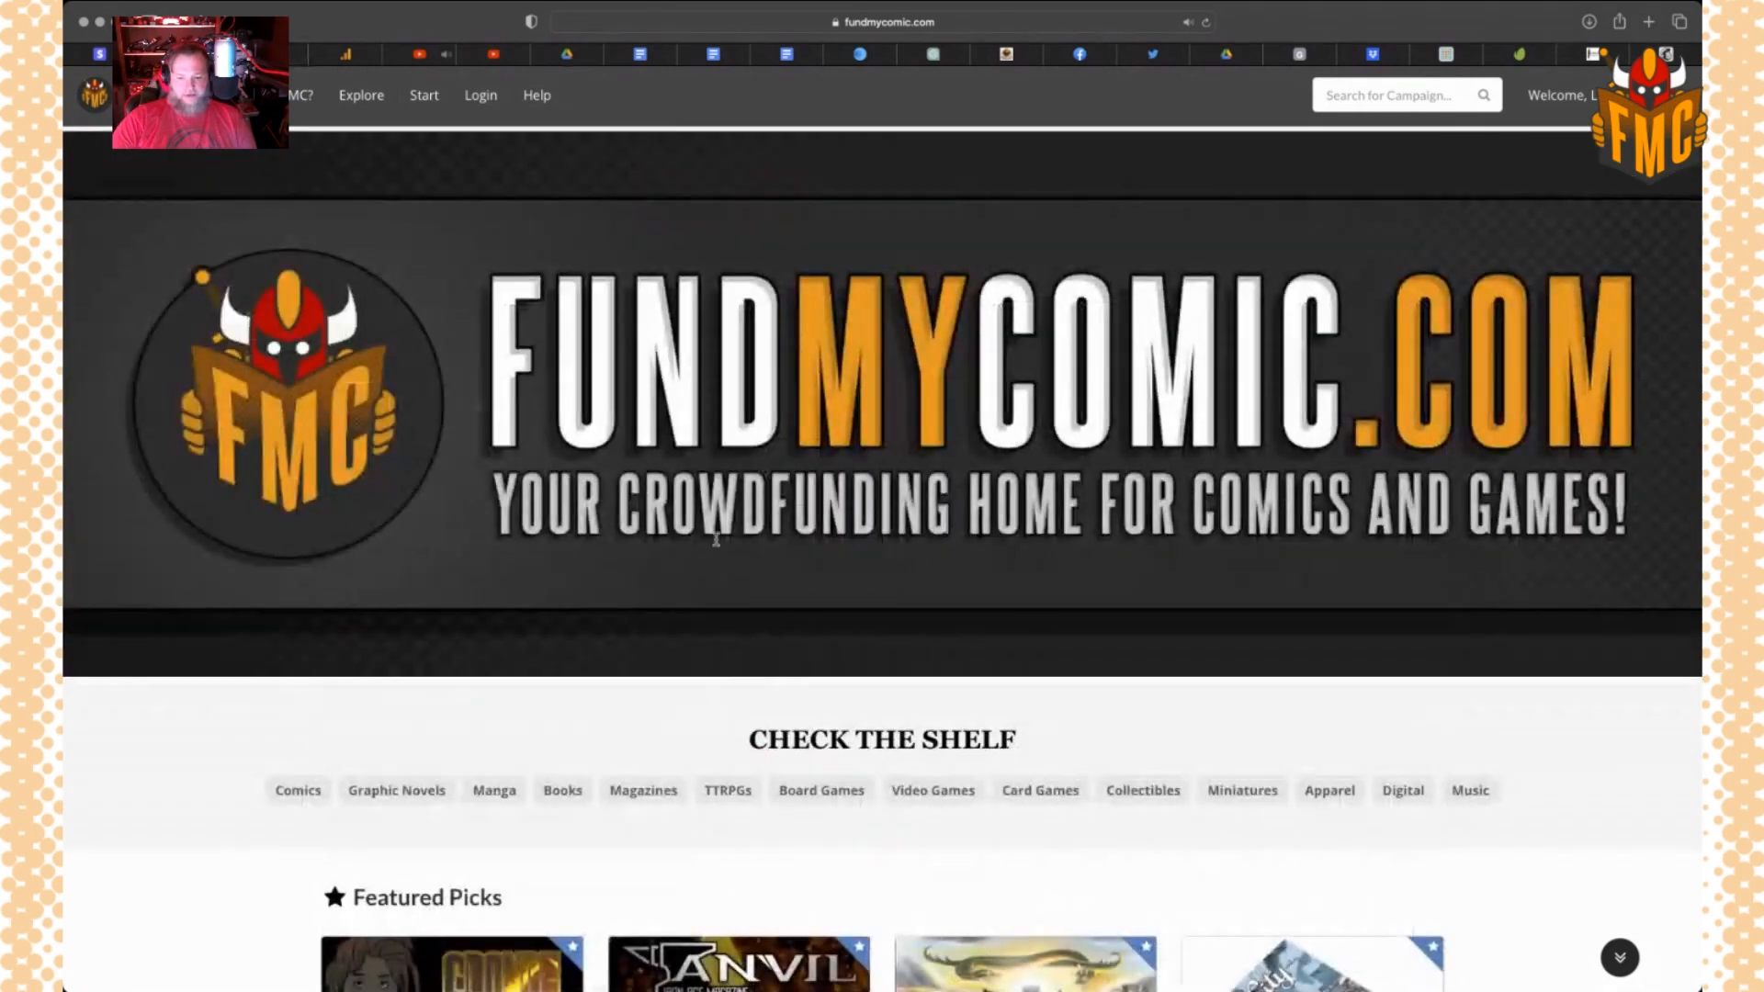
Find the public Out of Obscurity campaign page again and look over the Add-on Poster reward
{"action": "scroll", "coordinate": [854, 681], "scroll_direction": "down", "scroll_amount": 7}
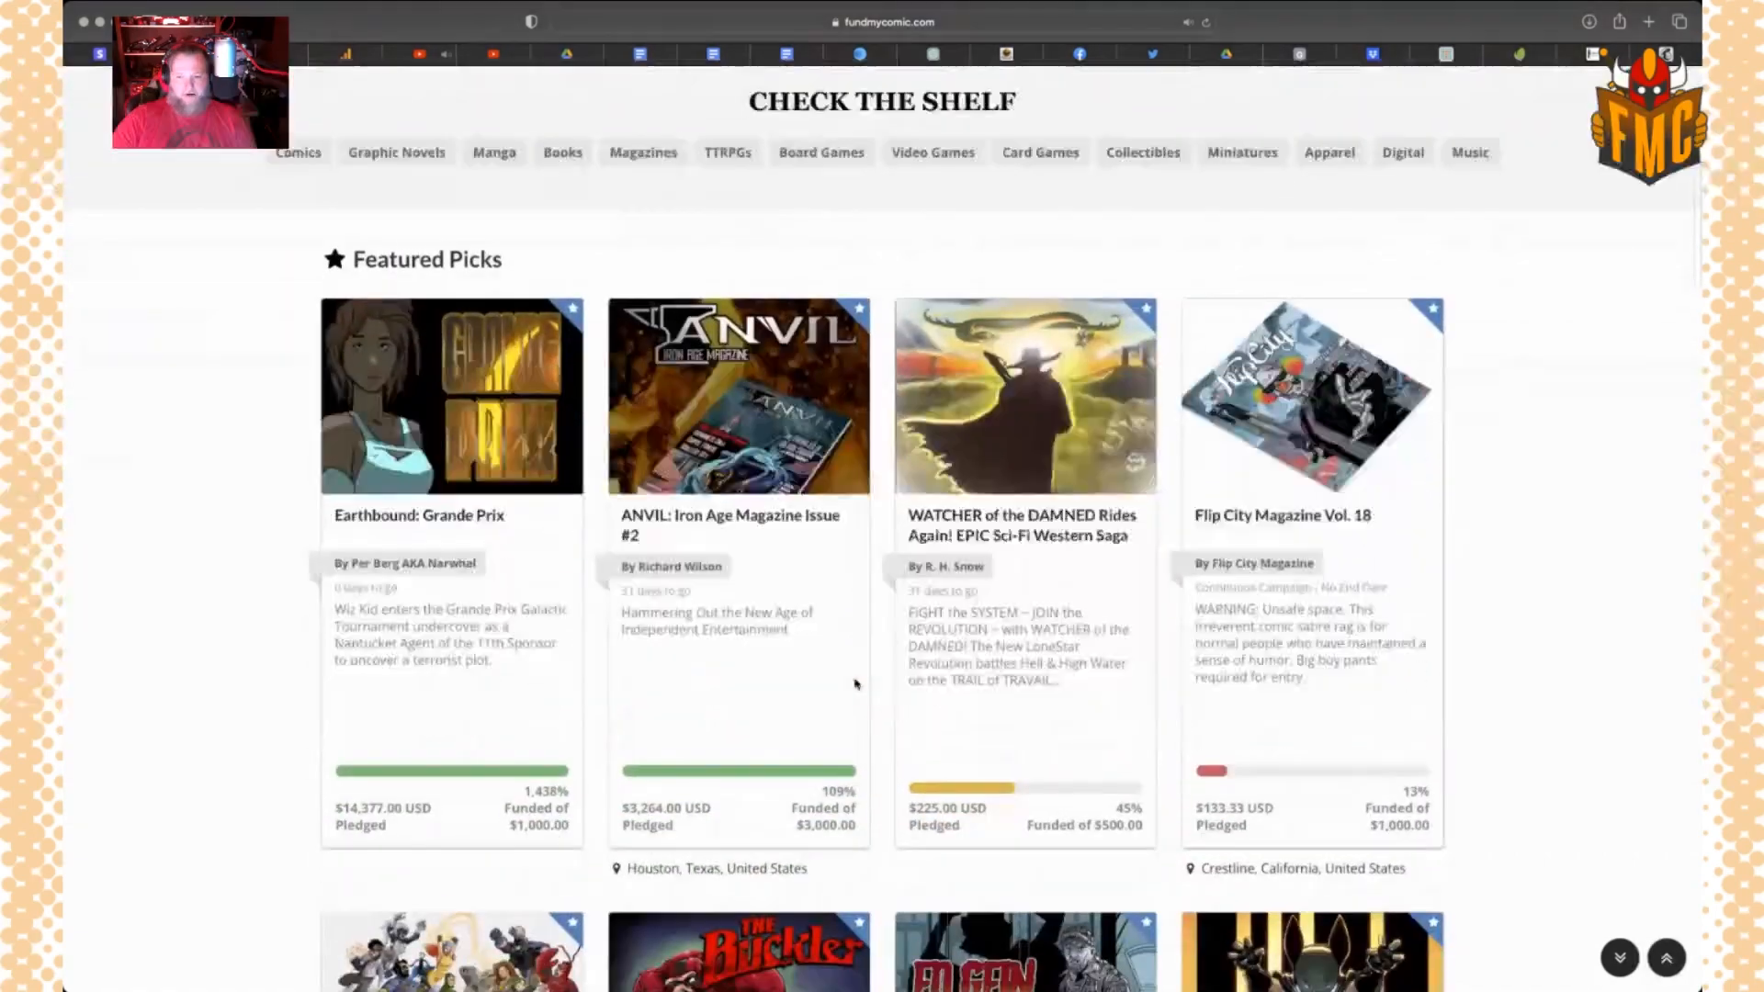
{"action": "scroll", "coordinate": [855, 684], "scroll_direction": "down", "scroll_amount": 10}
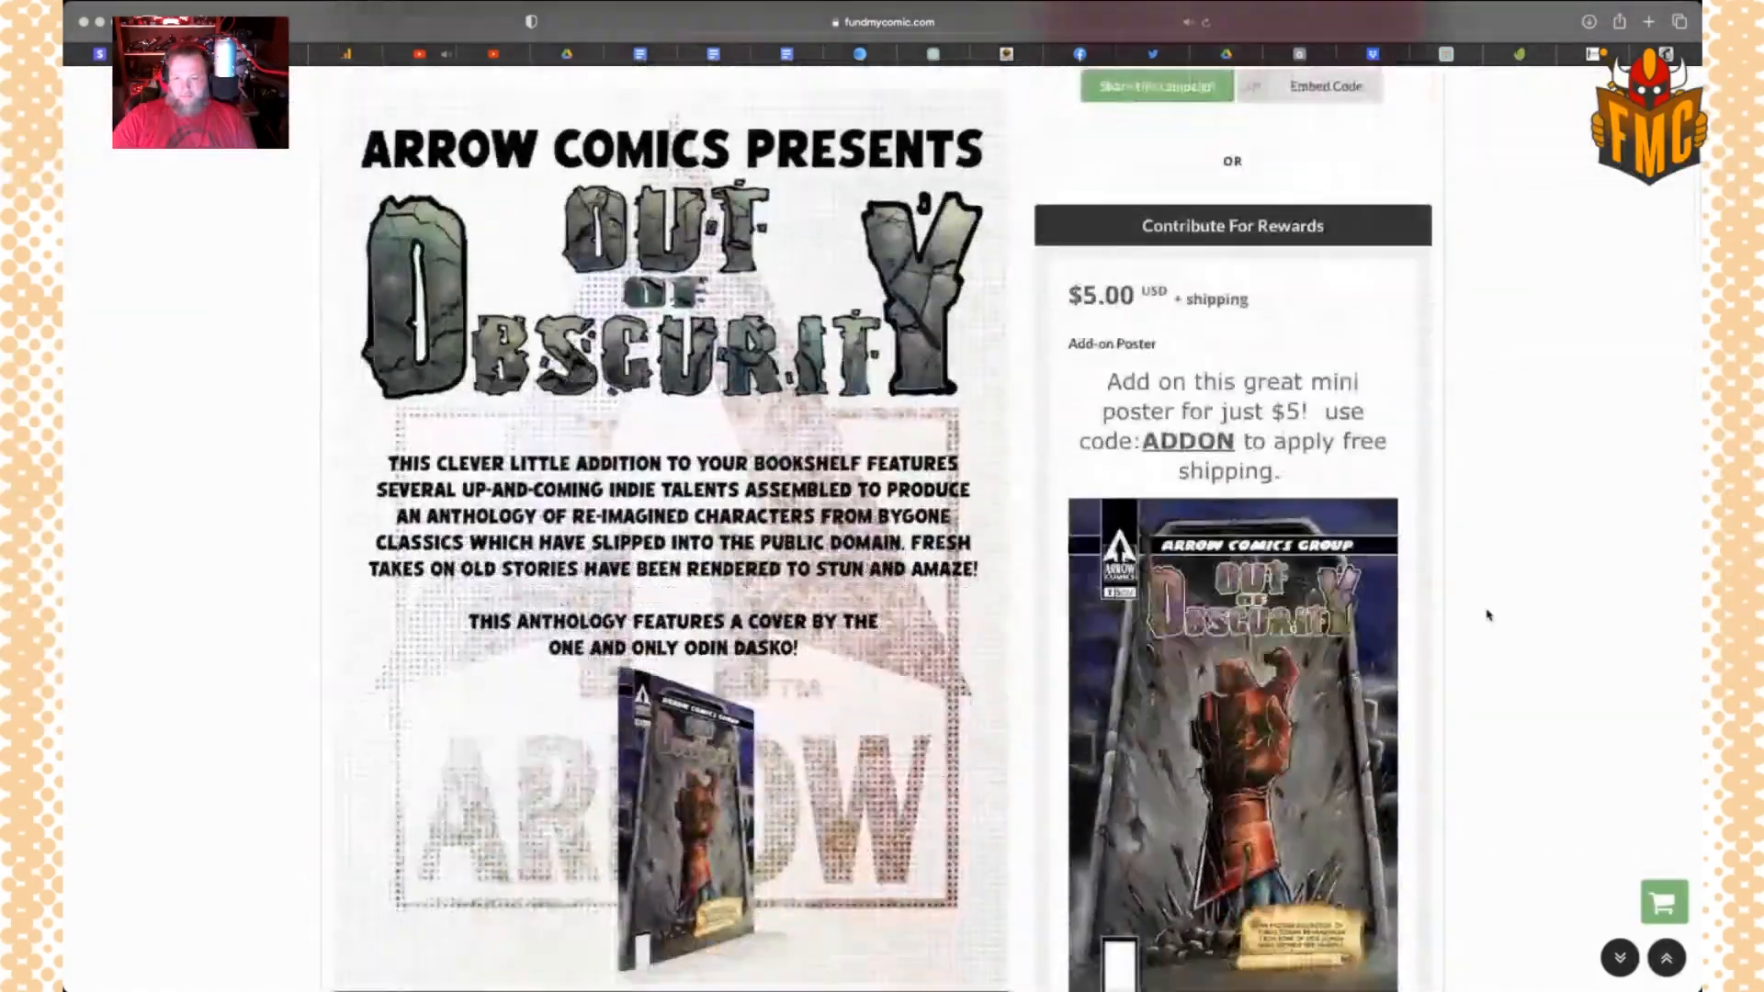
{"action": "scroll", "coordinate": [1488, 616], "scroll_direction": "down", "scroll_amount": 5}
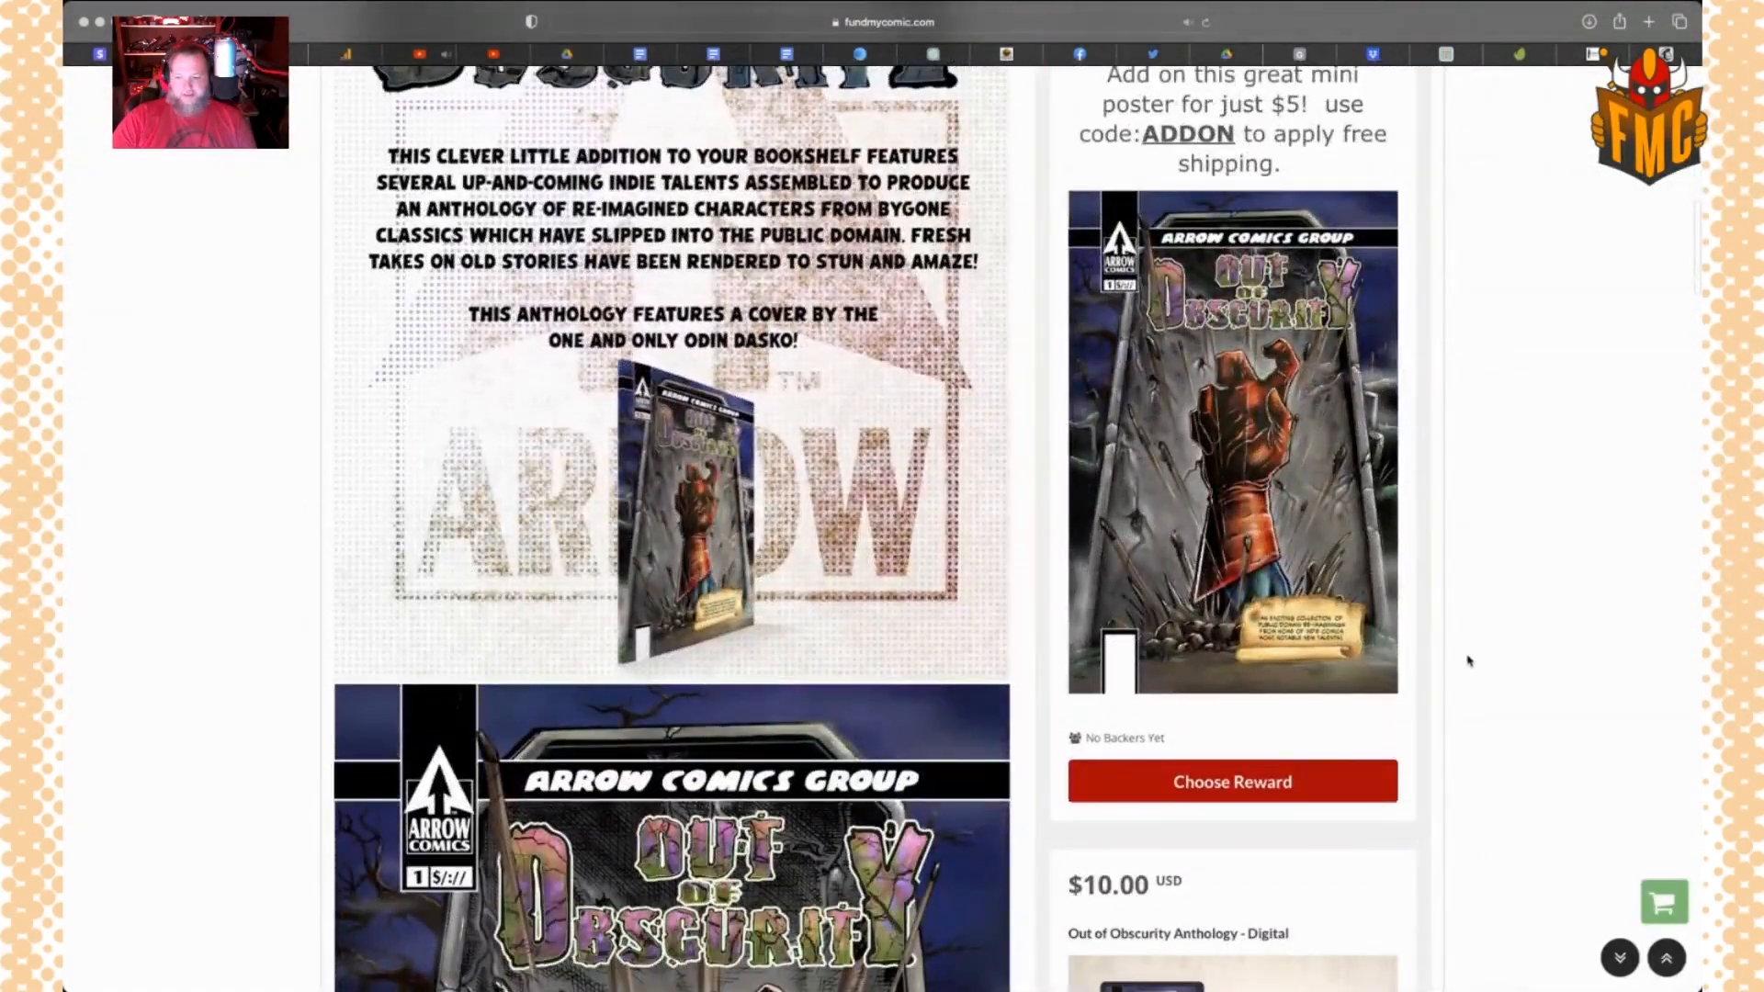
{"action": "scroll", "coordinate": [1470, 660], "scroll_direction": "up", "scroll_amount": 2}
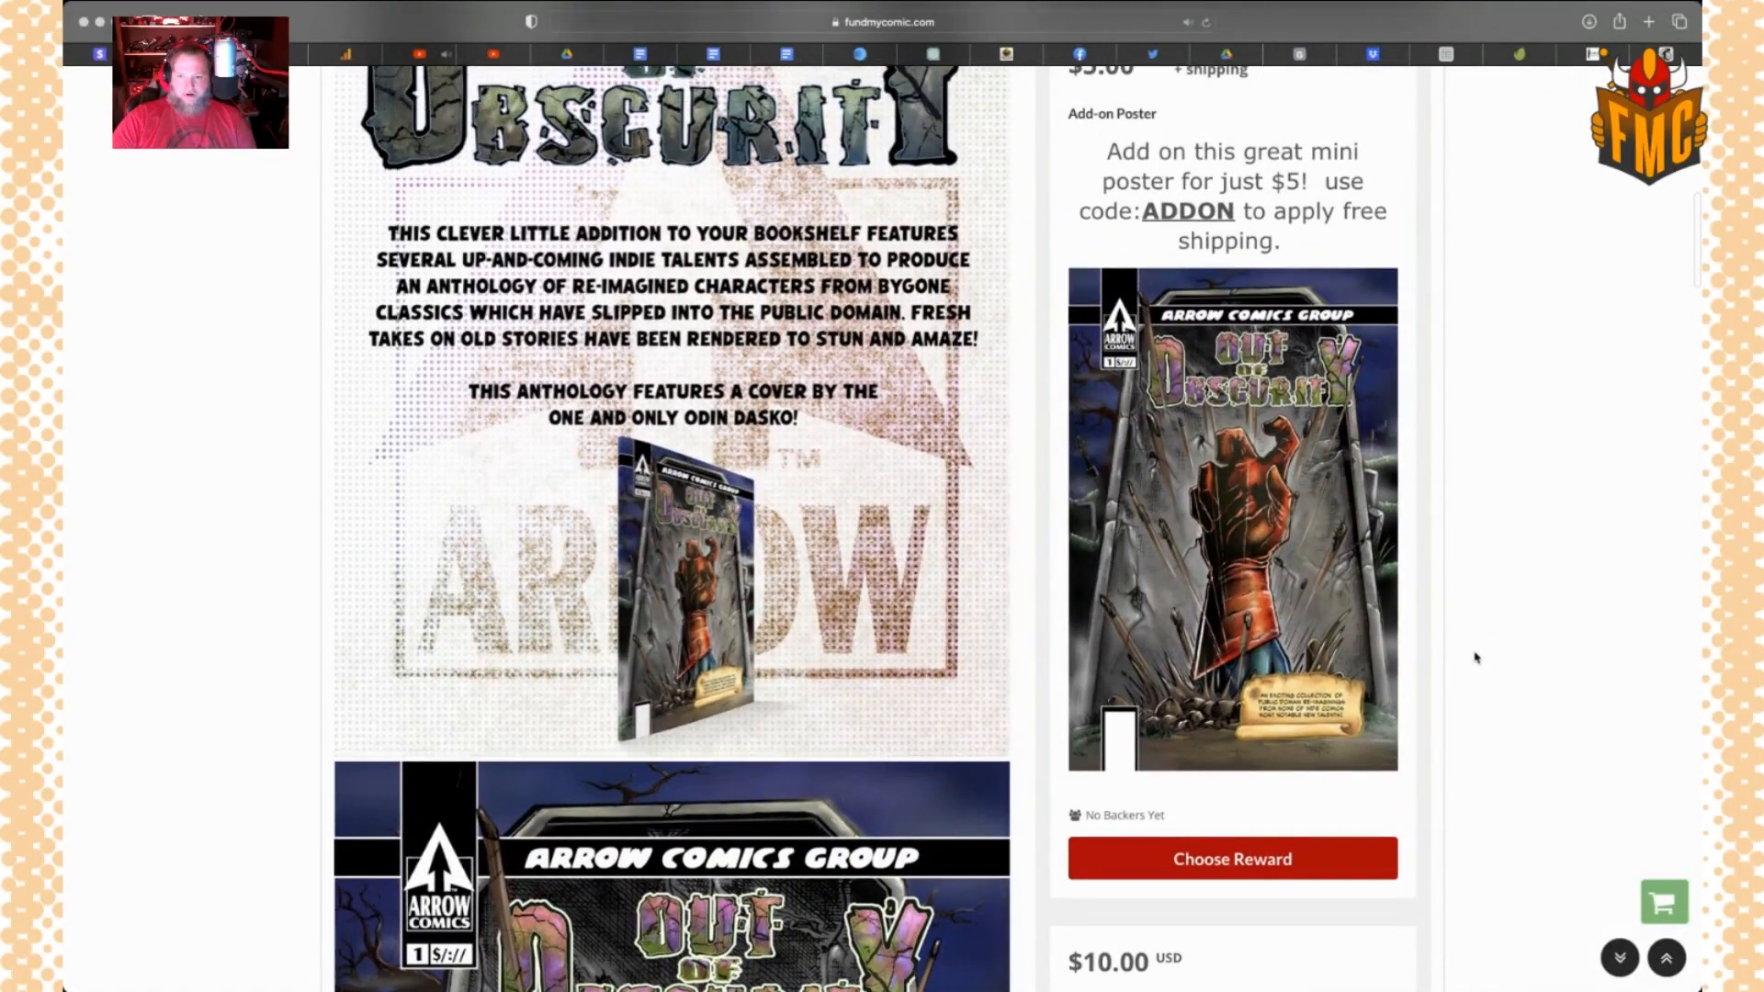
Choose the Out of Obscurity Anthology - Physical reward with a quantity of 5 and proceed to the contribution summary
{"action": "scroll", "coordinate": [1476, 658], "scroll_direction": "down", "scroll_amount": 7}
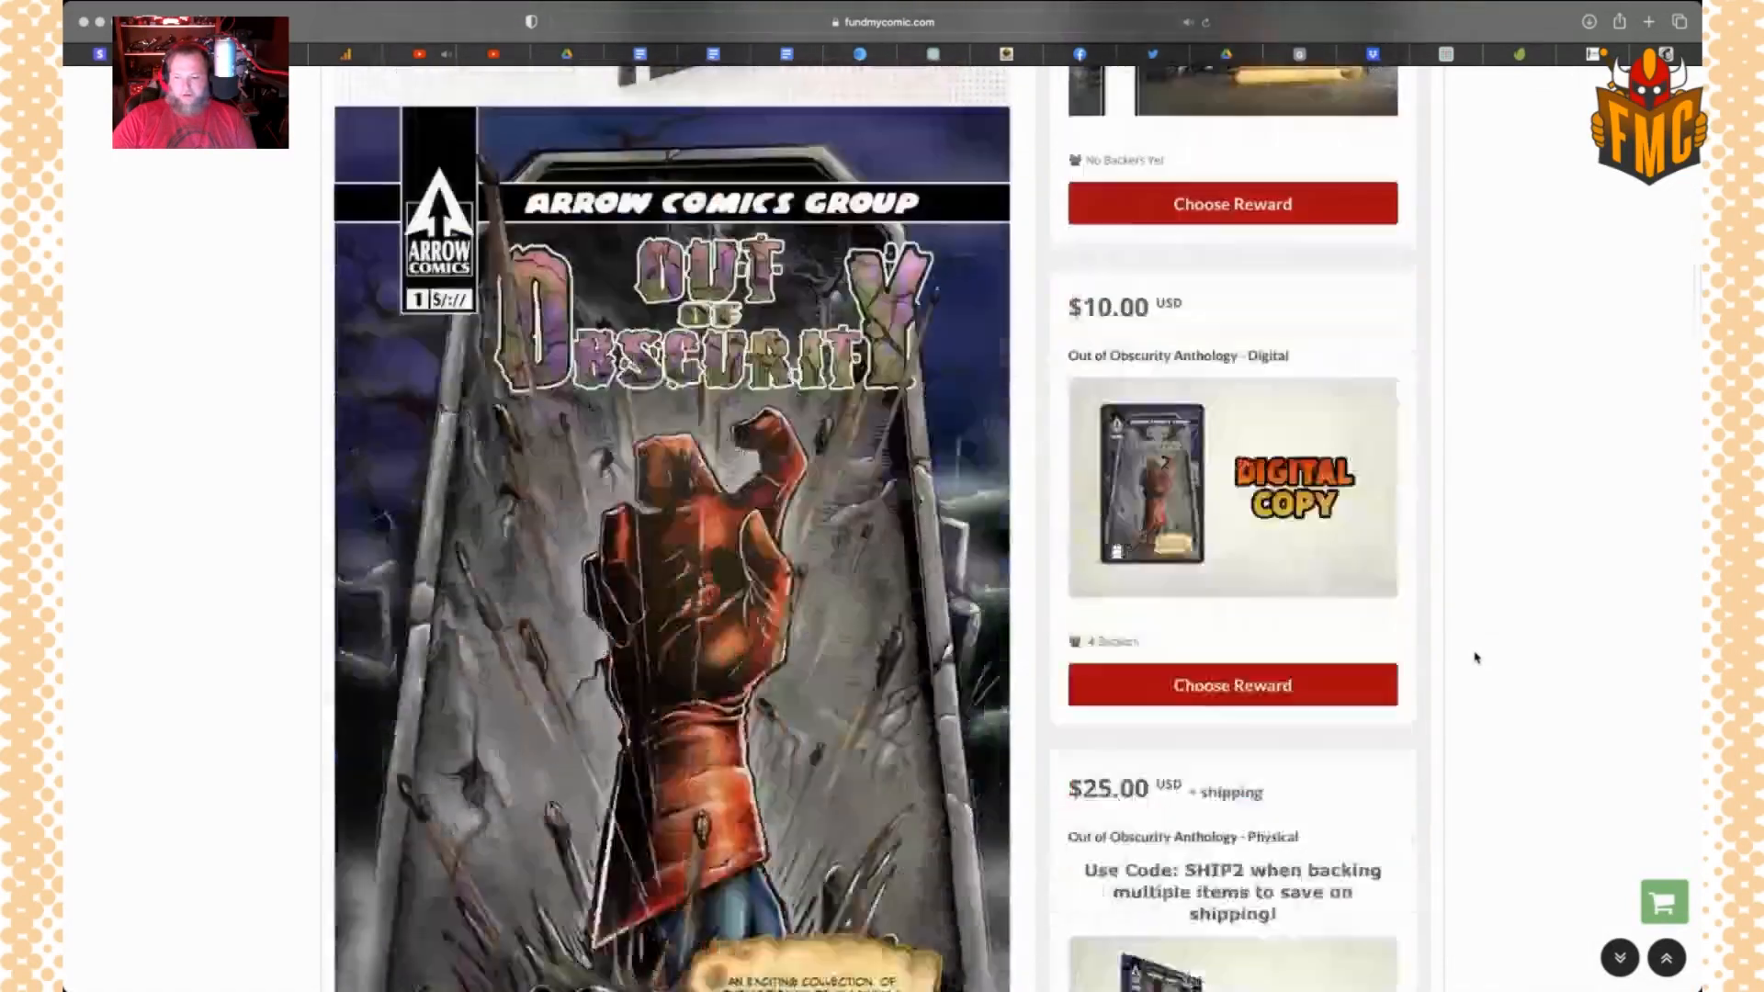
{"action": "scroll", "coordinate": [1473, 658], "scroll_direction": "down", "scroll_amount": 5}
{"action": "left_click", "coordinate": [1291, 777]}
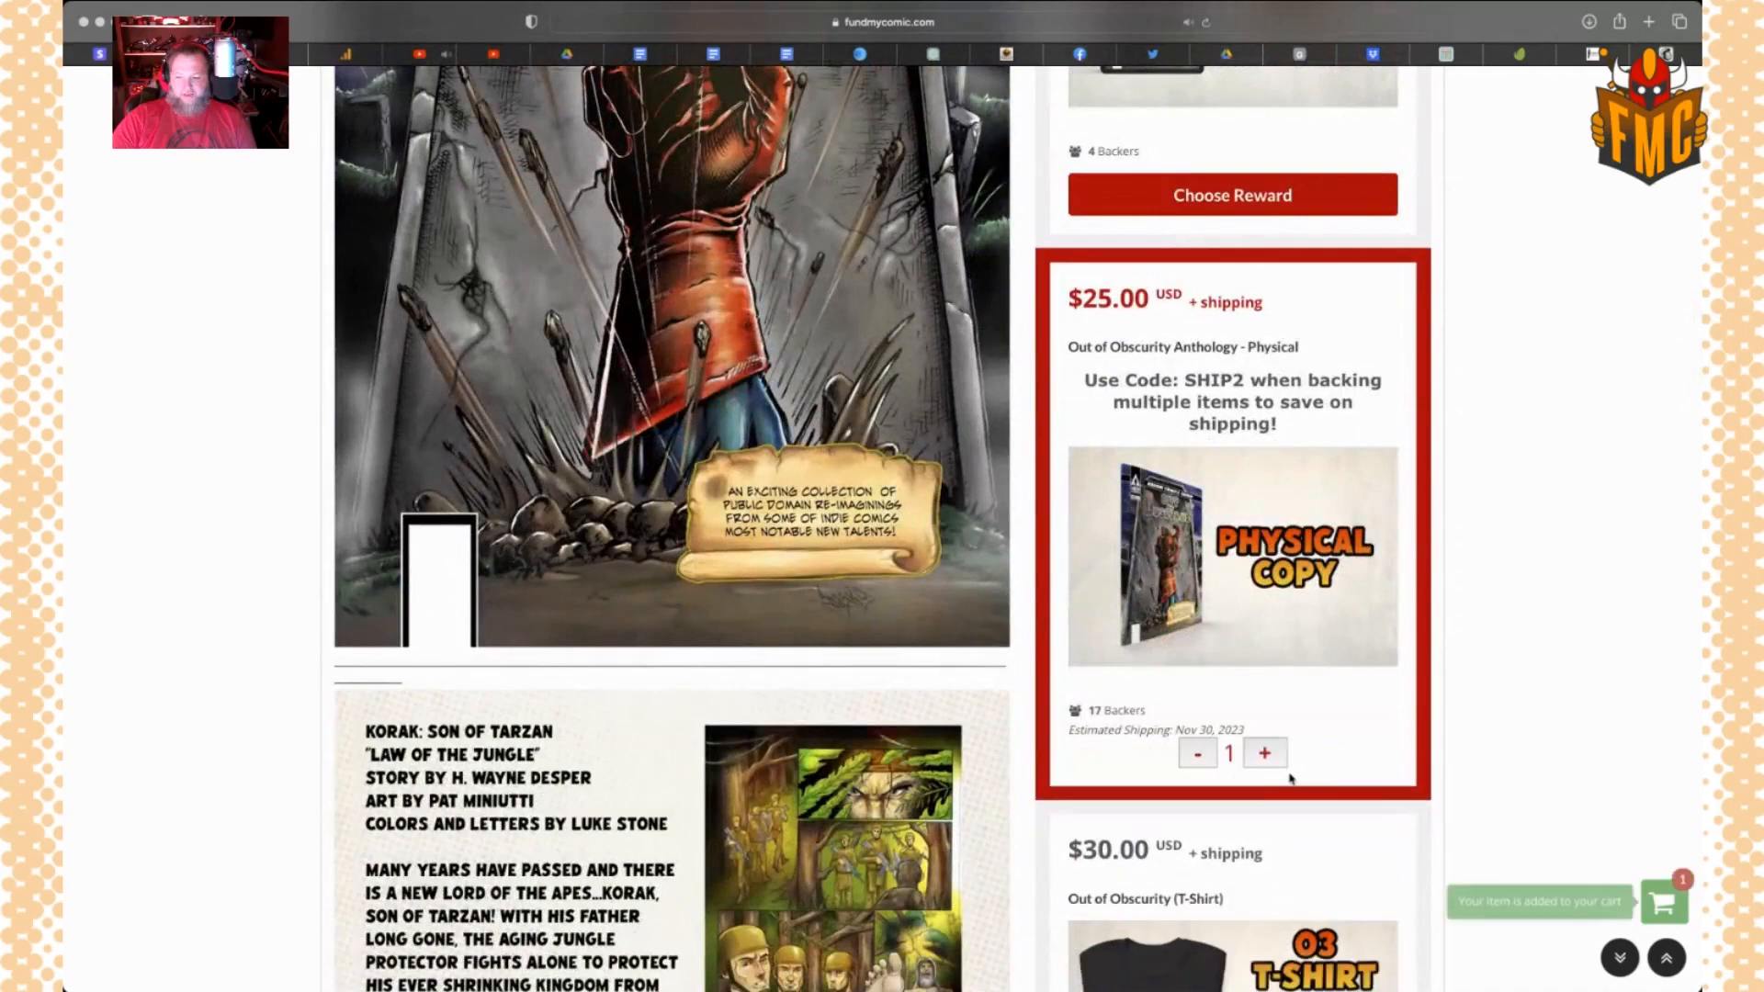
{"action": "left_click", "coordinate": [1265, 753]}
{"action": "left_click", "coordinate": [1265, 753]}
{"action": "left_click", "coordinate": [1266, 754]}
{"action": "left_click", "coordinate": [1265, 754]}
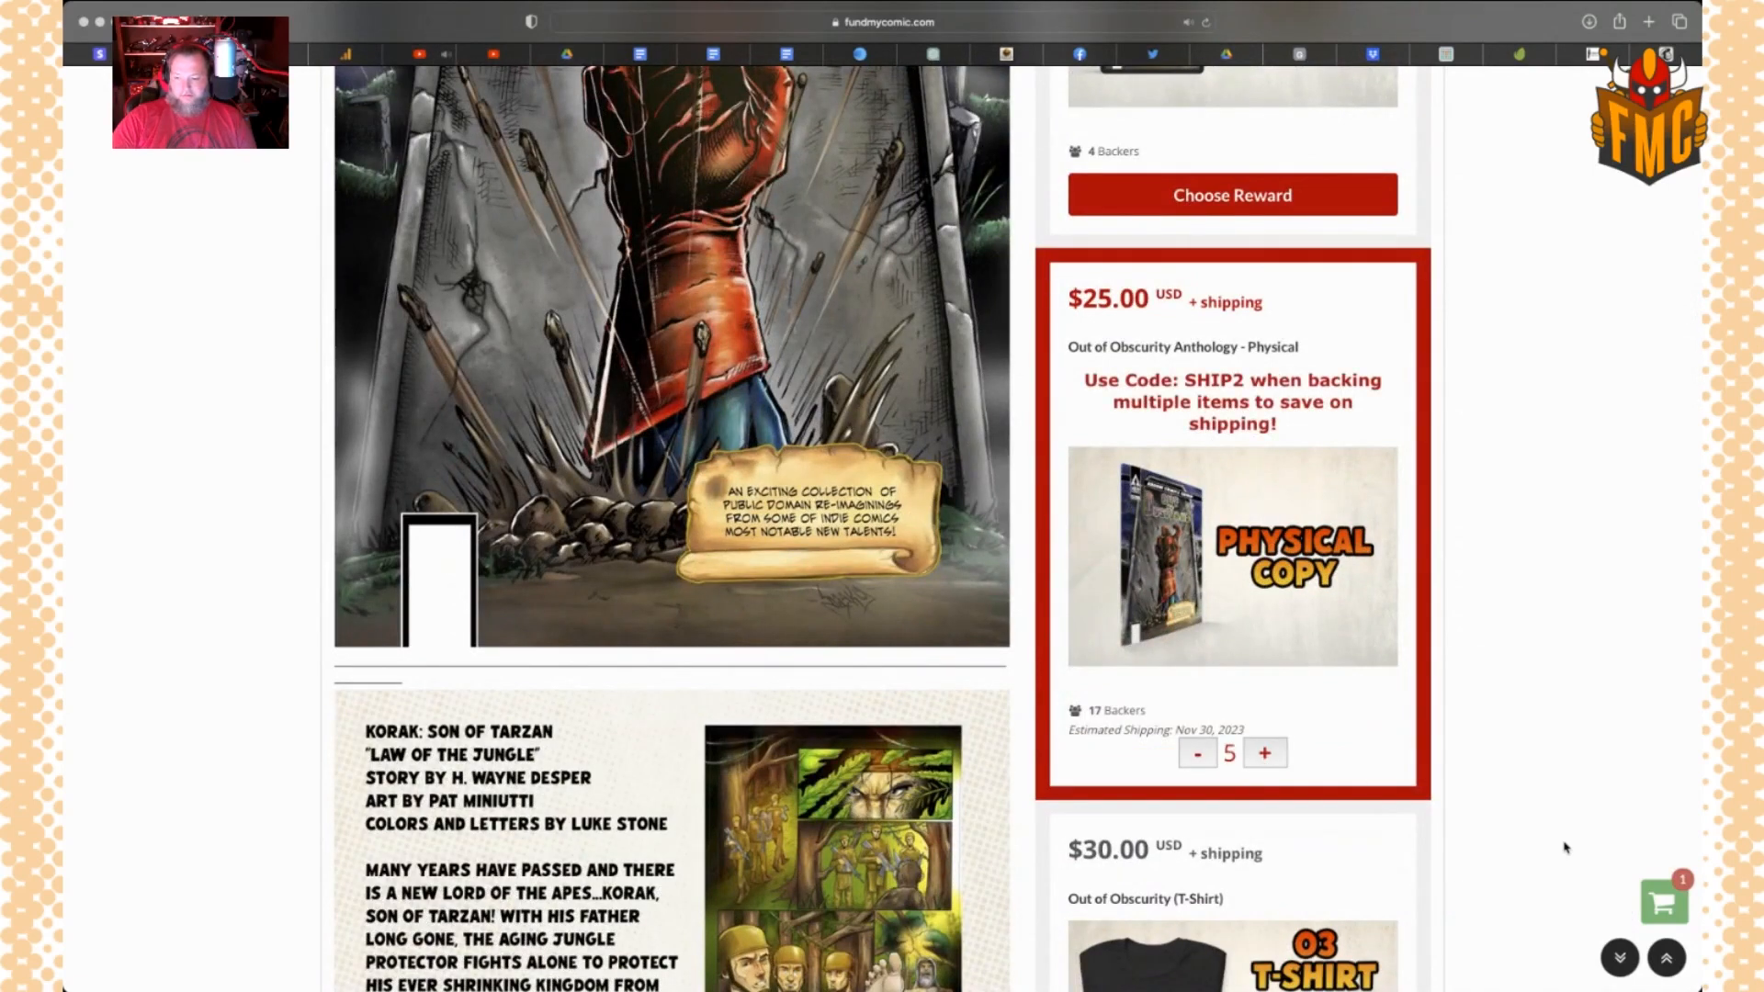
{"action": "left_click", "coordinate": [1654, 903]}
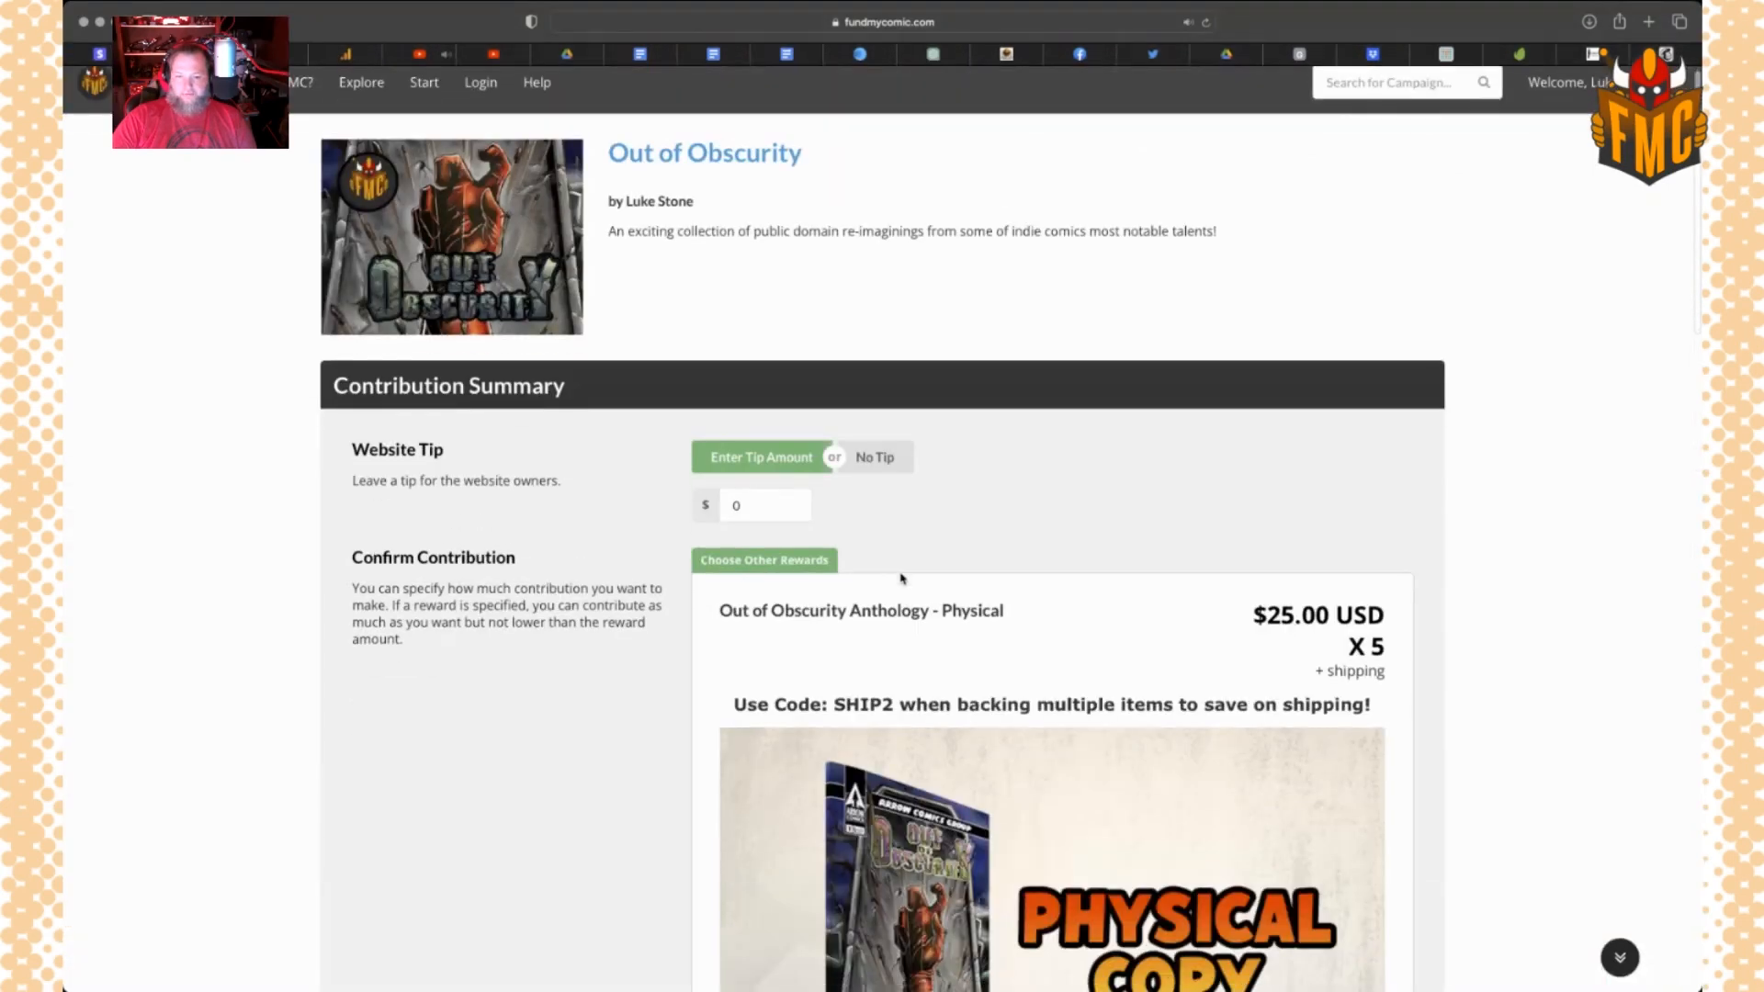
Apply the coupon code ship2 to the contribution of five Out of Obscurity Anthology - Physical copies
{"action": "scroll", "coordinate": [901, 579], "scroll_direction": "down", "scroll_amount": 7}
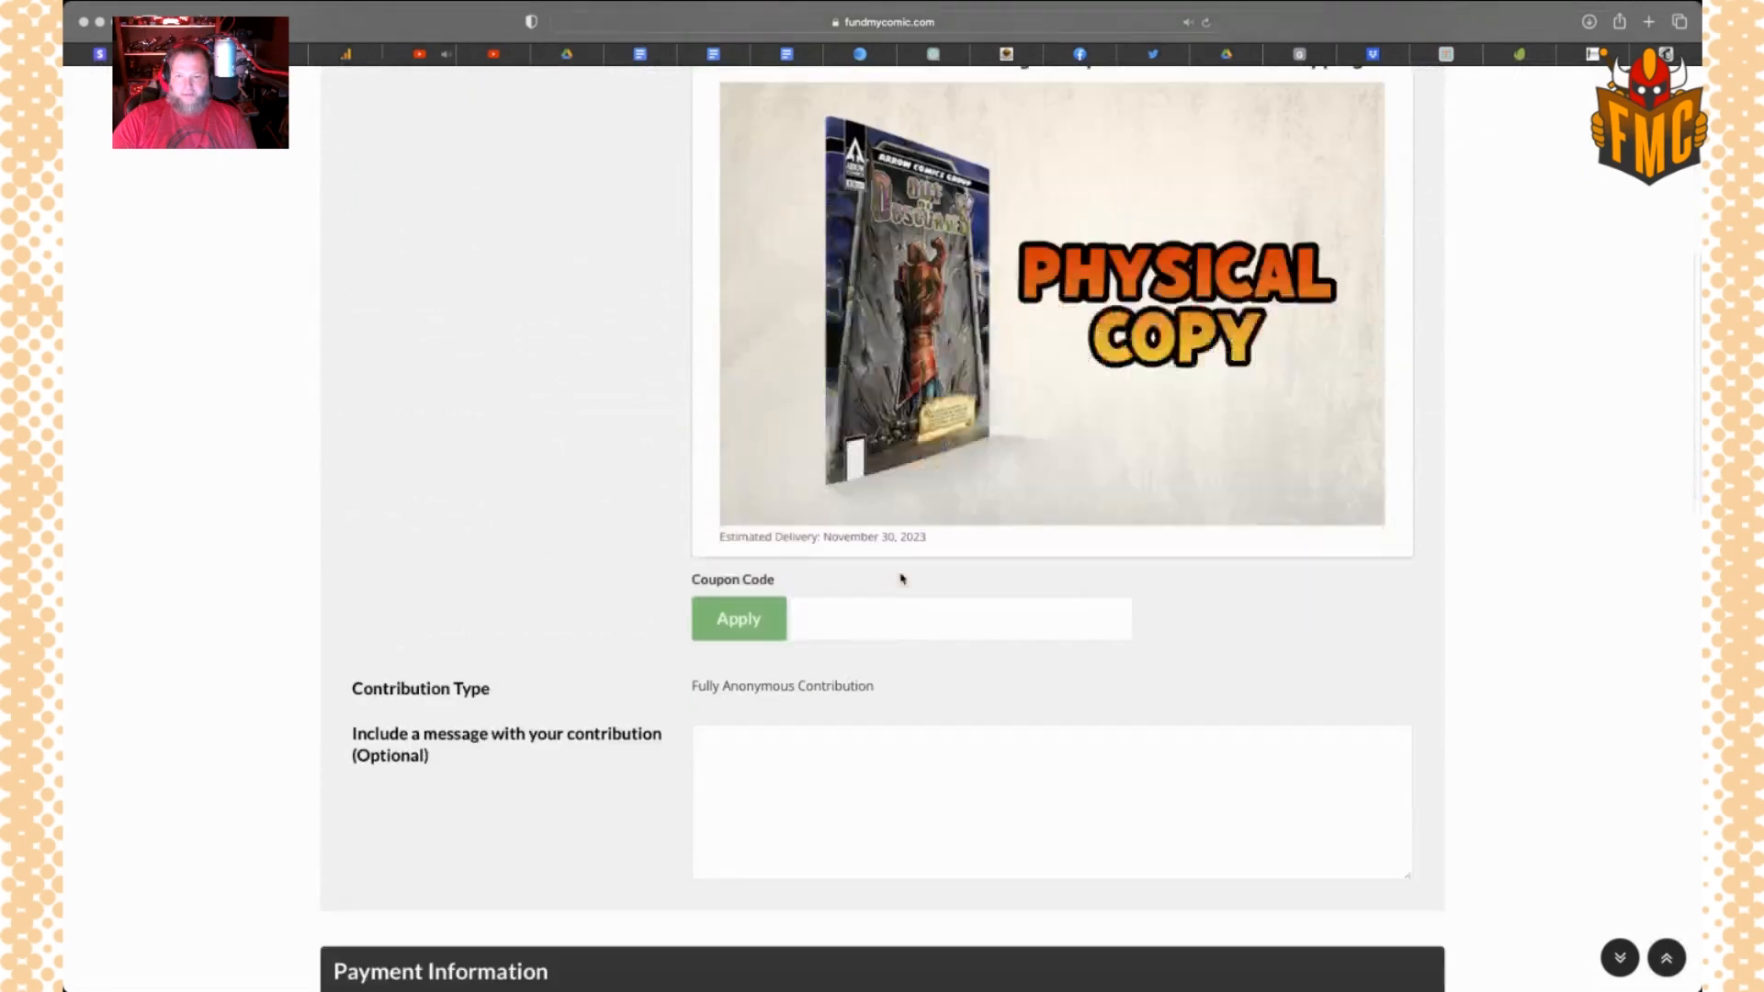
{"action": "scroll", "coordinate": [902, 579], "scroll_direction": "down", "scroll_amount": 3}
{"action": "left_click", "coordinate": [809, 385]}
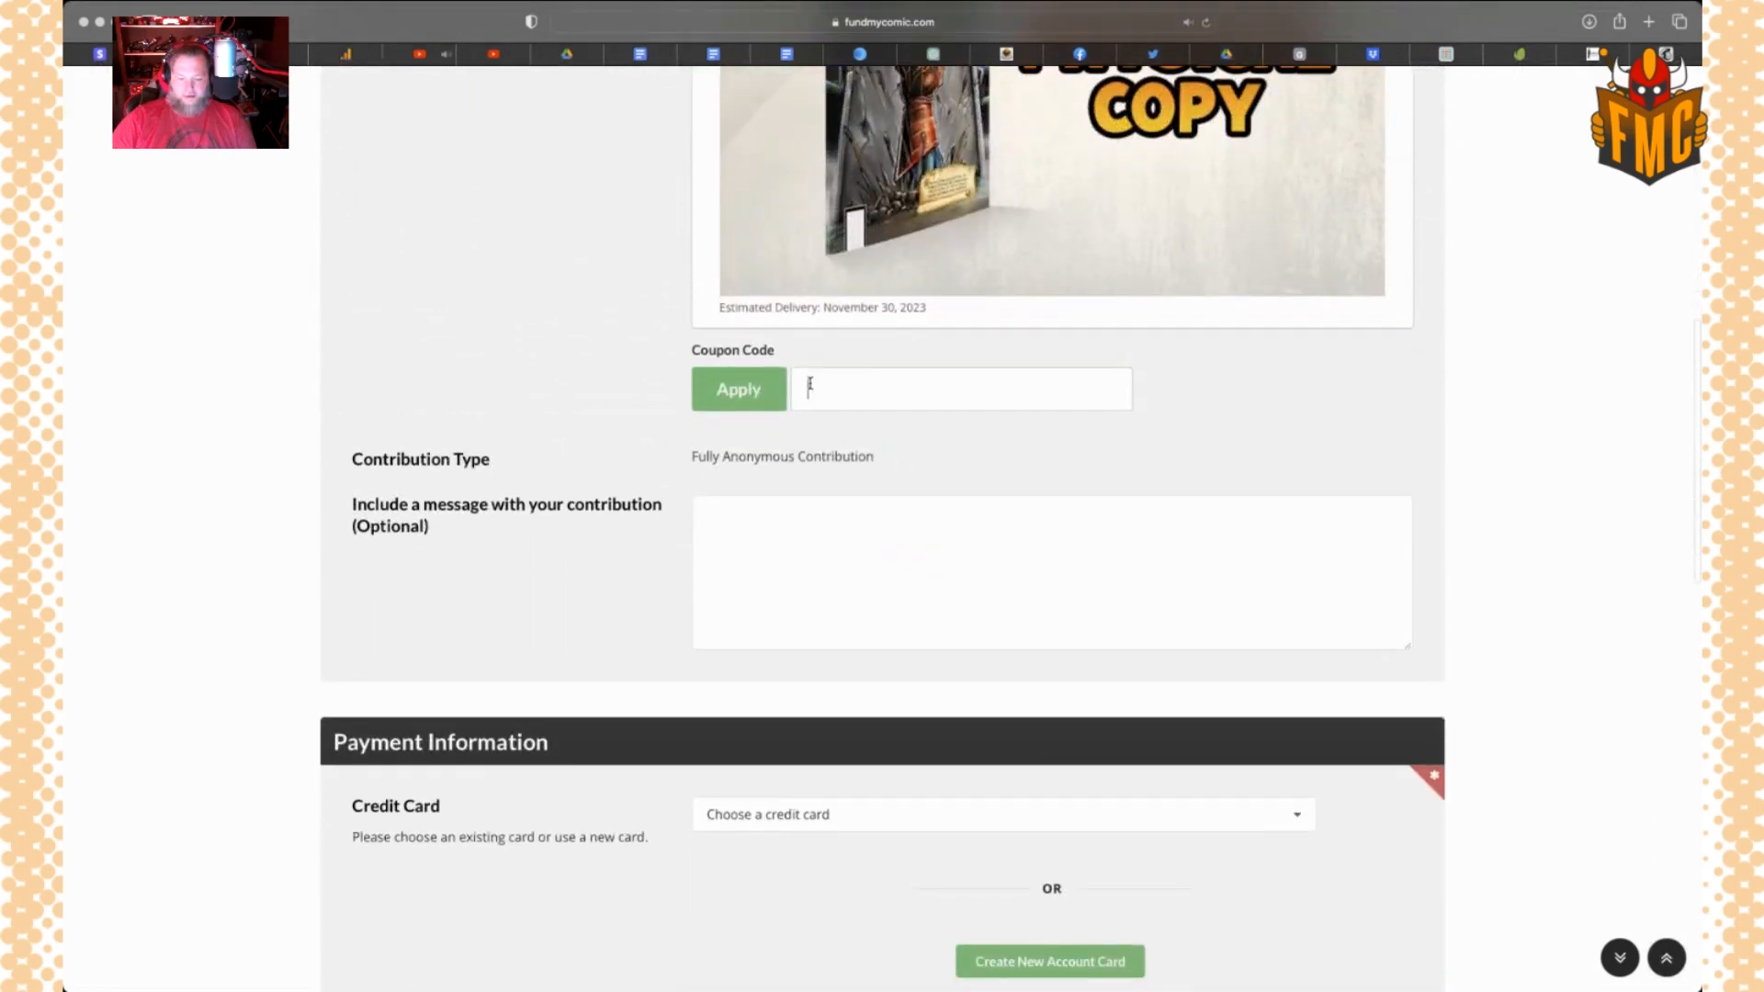
{"action": "type", "text": "shi"}
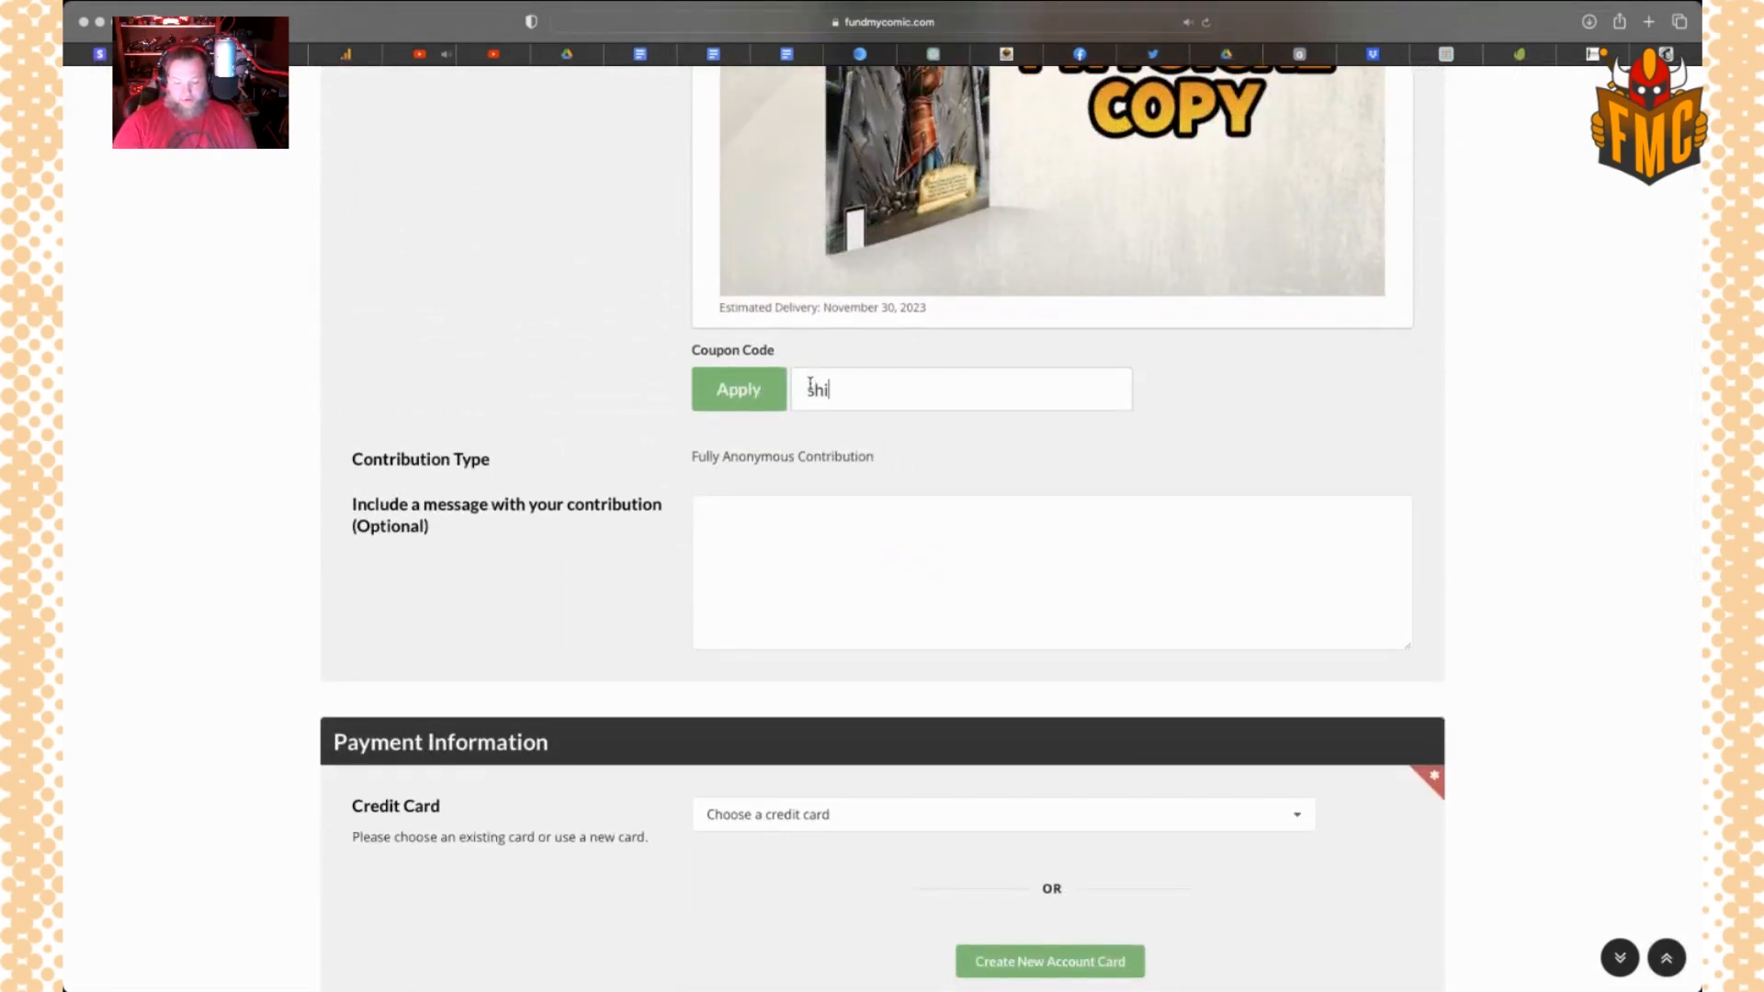
{"action": "type", "text": "p2"}
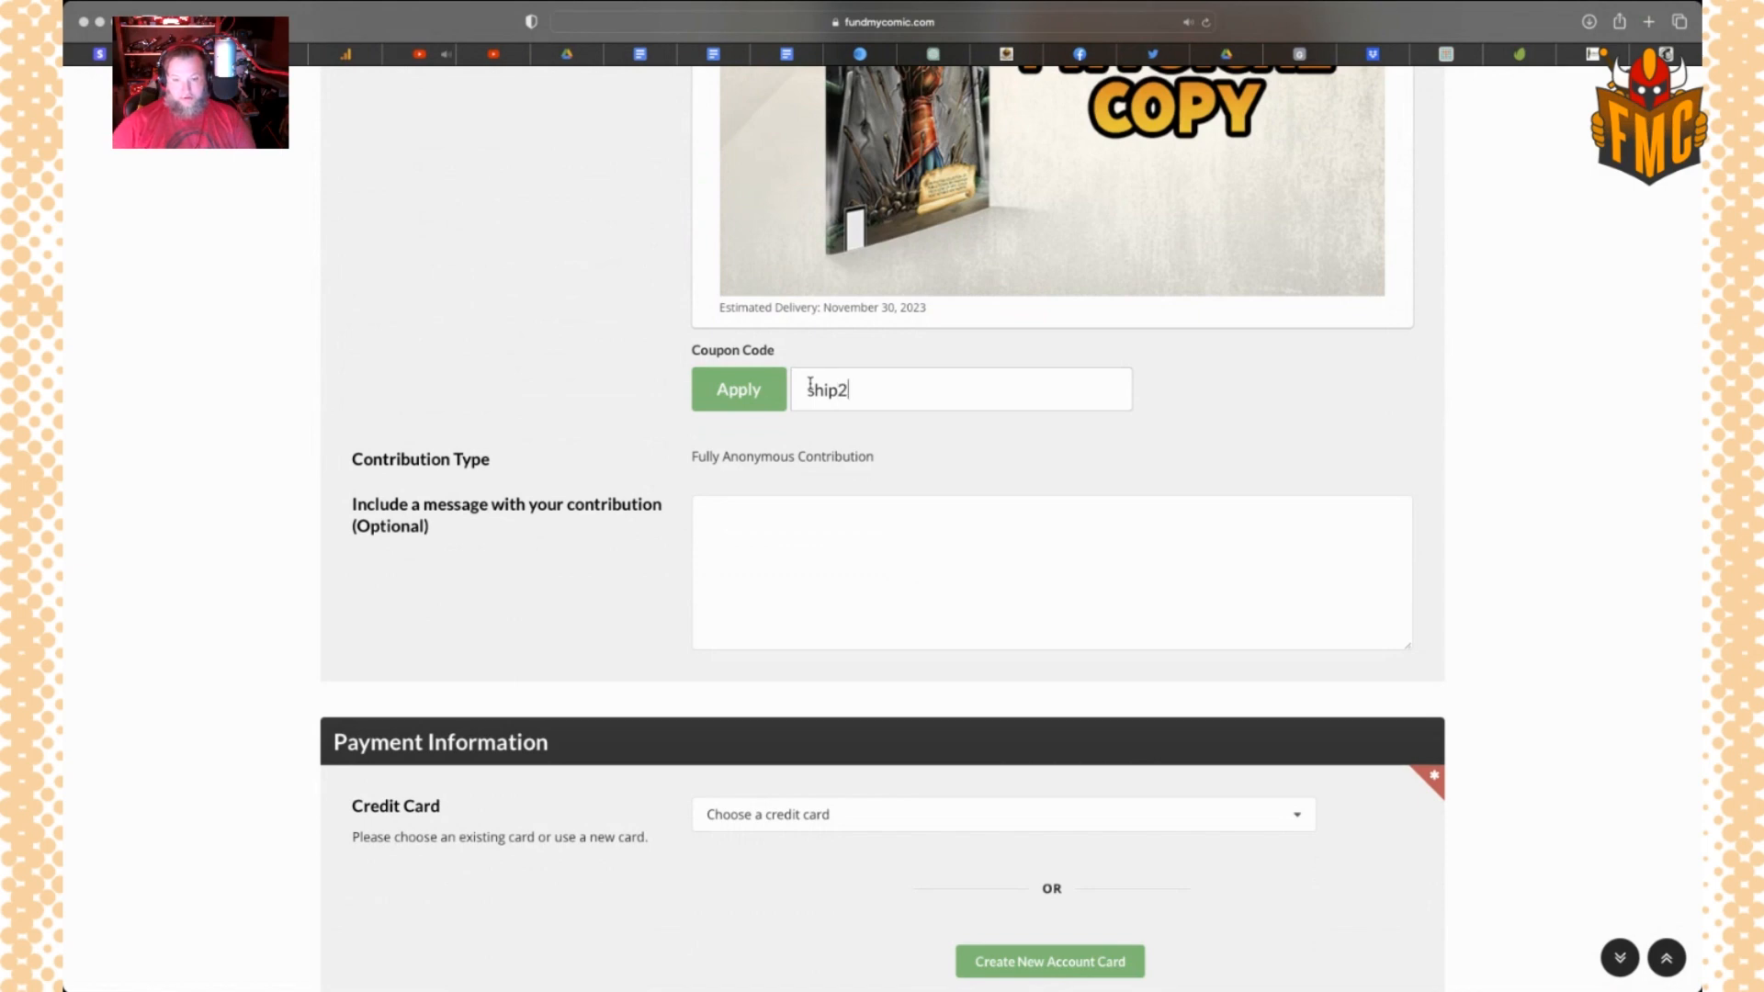
{"action": "left_click", "coordinate": [721, 390]}
Select the first saved United States shipping address and review the shipping fee, coupon discount and total payment for the five copies
{"action": "scroll", "coordinate": [1032, 493], "scroll_direction": "down", "scroll_amount": 4}
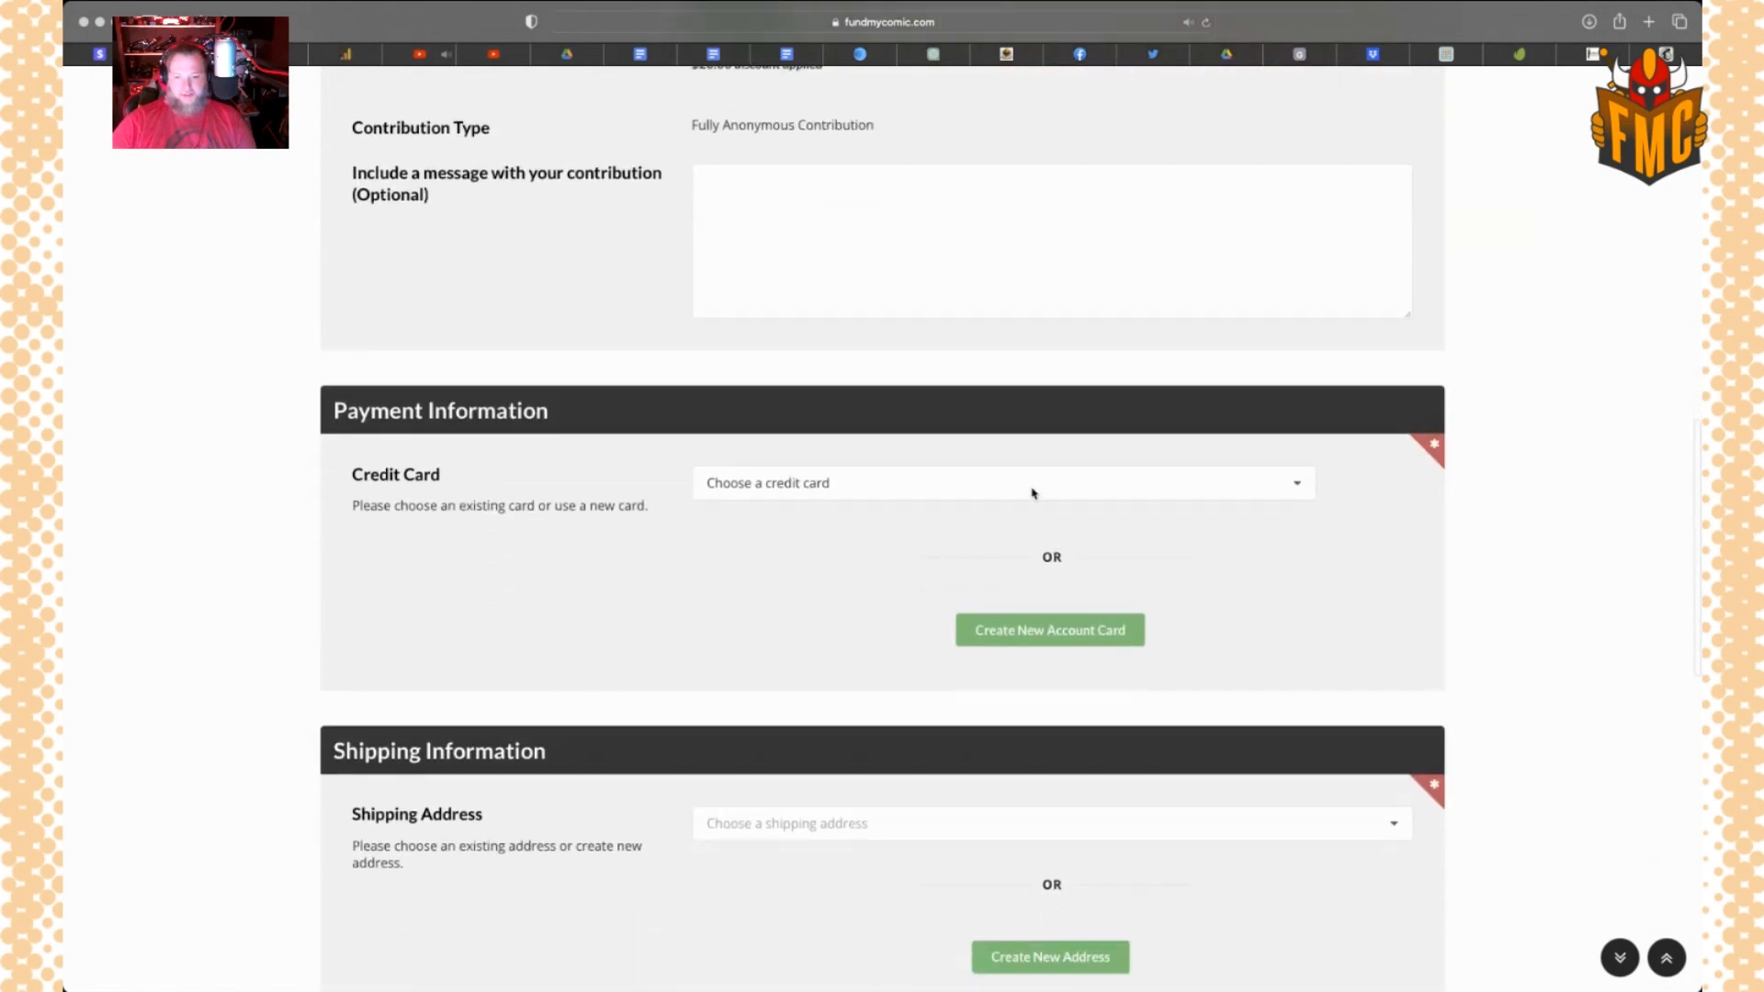
{"action": "scroll", "coordinate": [1033, 493], "scroll_direction": "down", "scroll_amount": 3}
{"action": "left_click", "coordinate": [859, 577]}
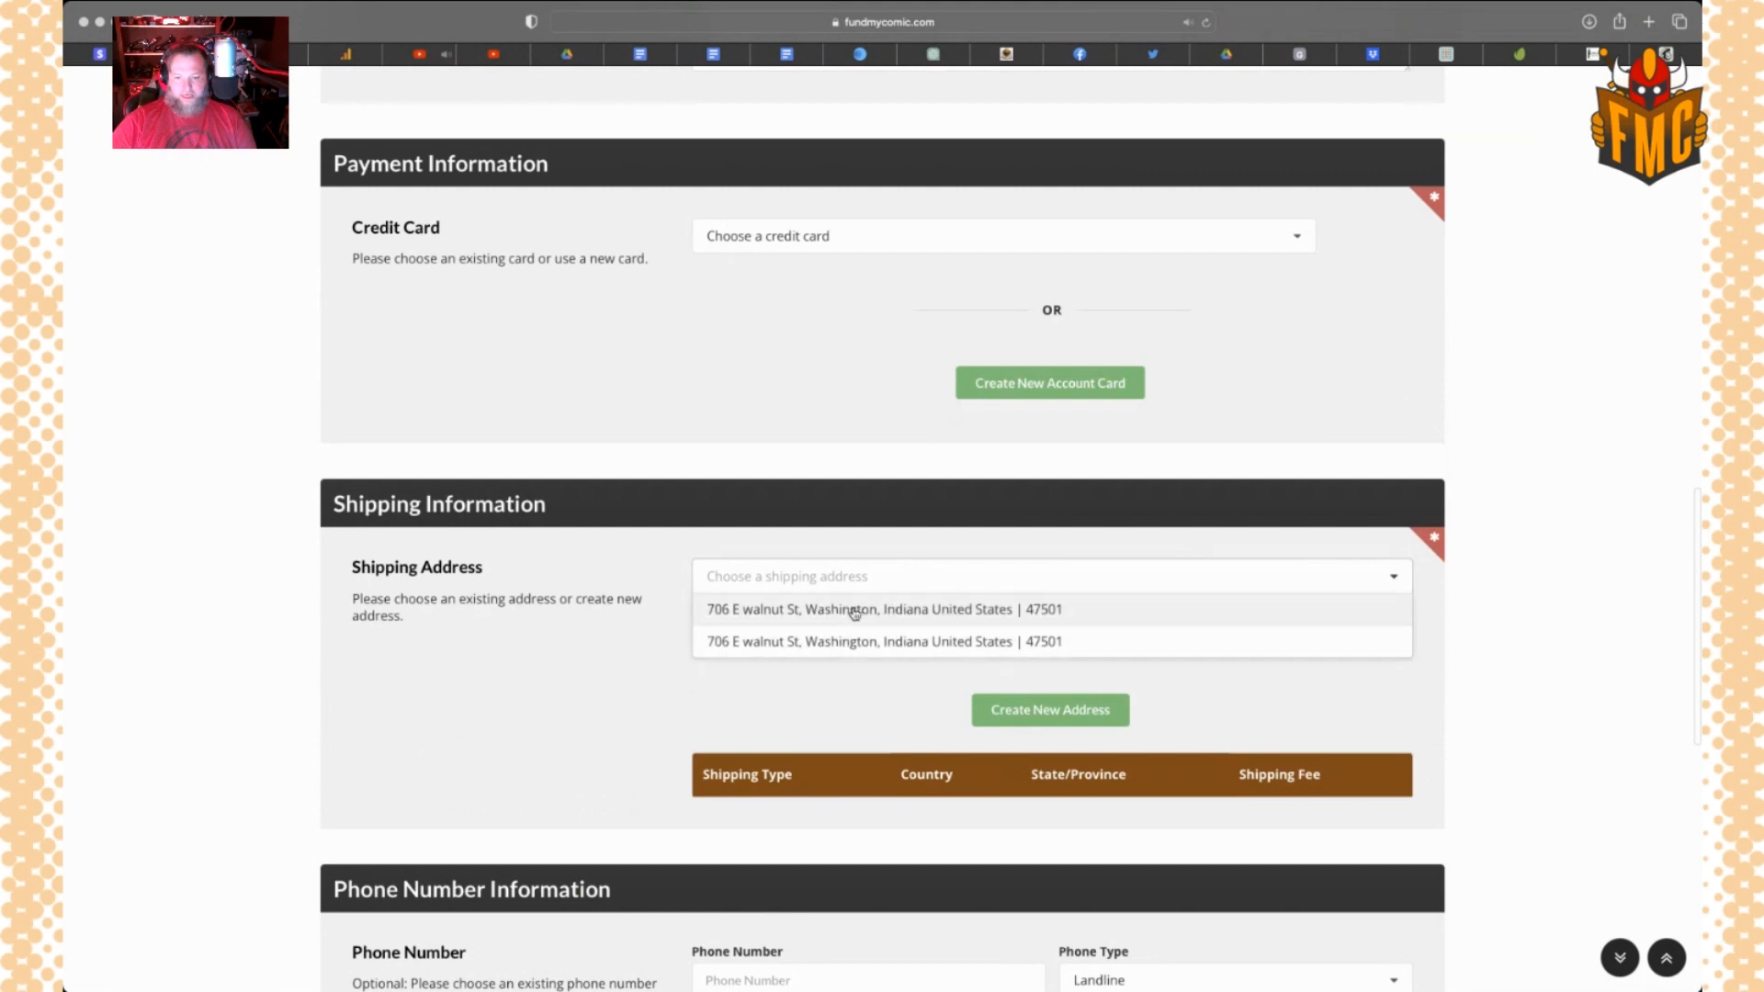
{"action": "left_click", "coordinate": [854, 610]}
{"action": "scroll", "coordinate": [919, 689], "scroll_direction": "down", "scroll_amount": 6}
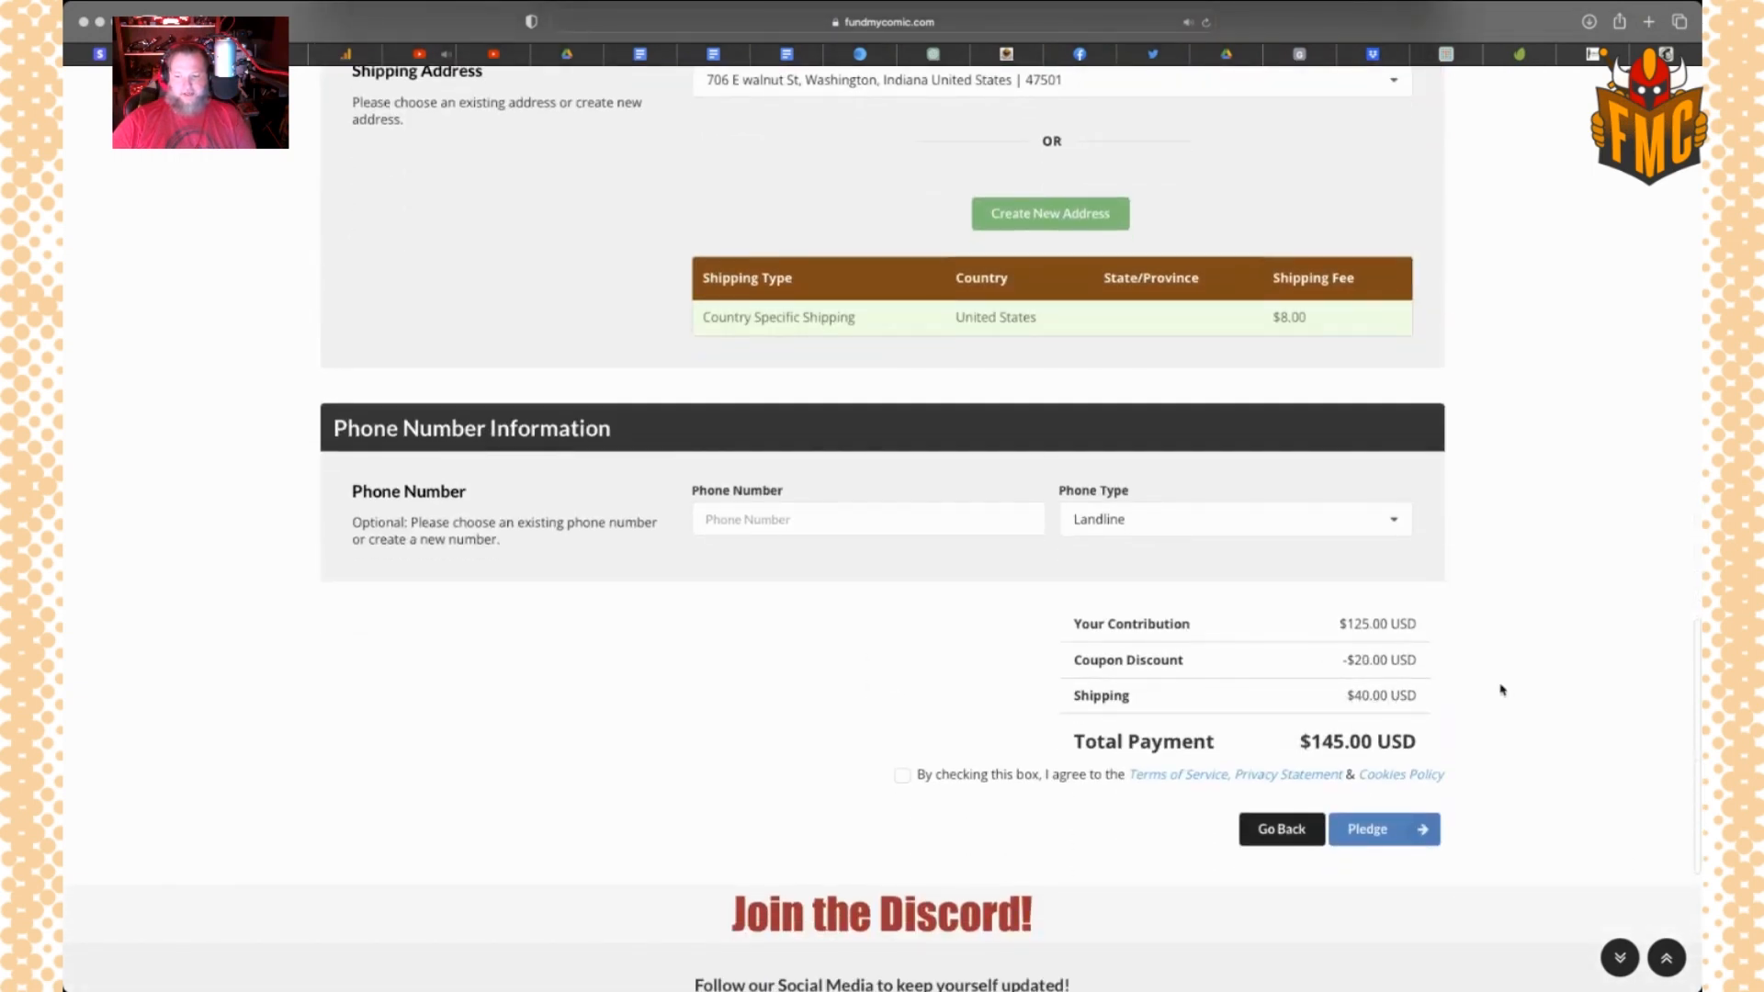
{"action": "scroll", "coordinate": [1501, 689], "scroll_direction": "up", "scroll_amount": 1}
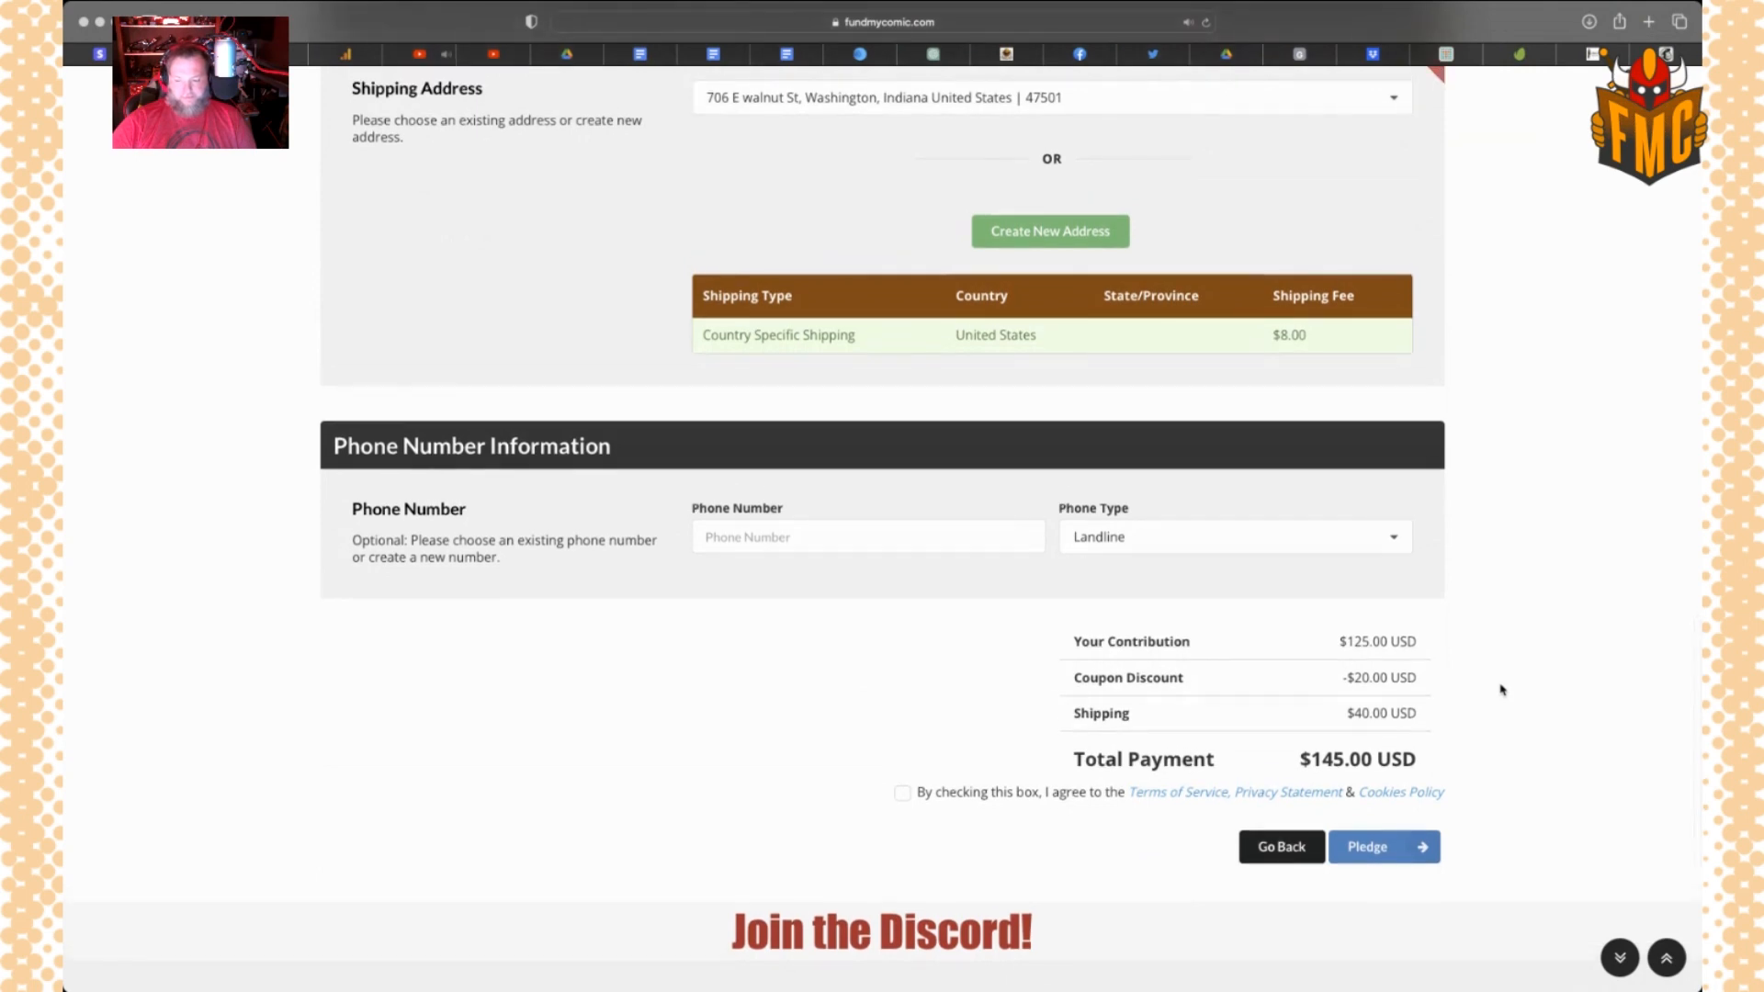
{"action": "scroll", "coordinate": [1501, 689], "scroll_direction": "up", "scroll_amount": 1}
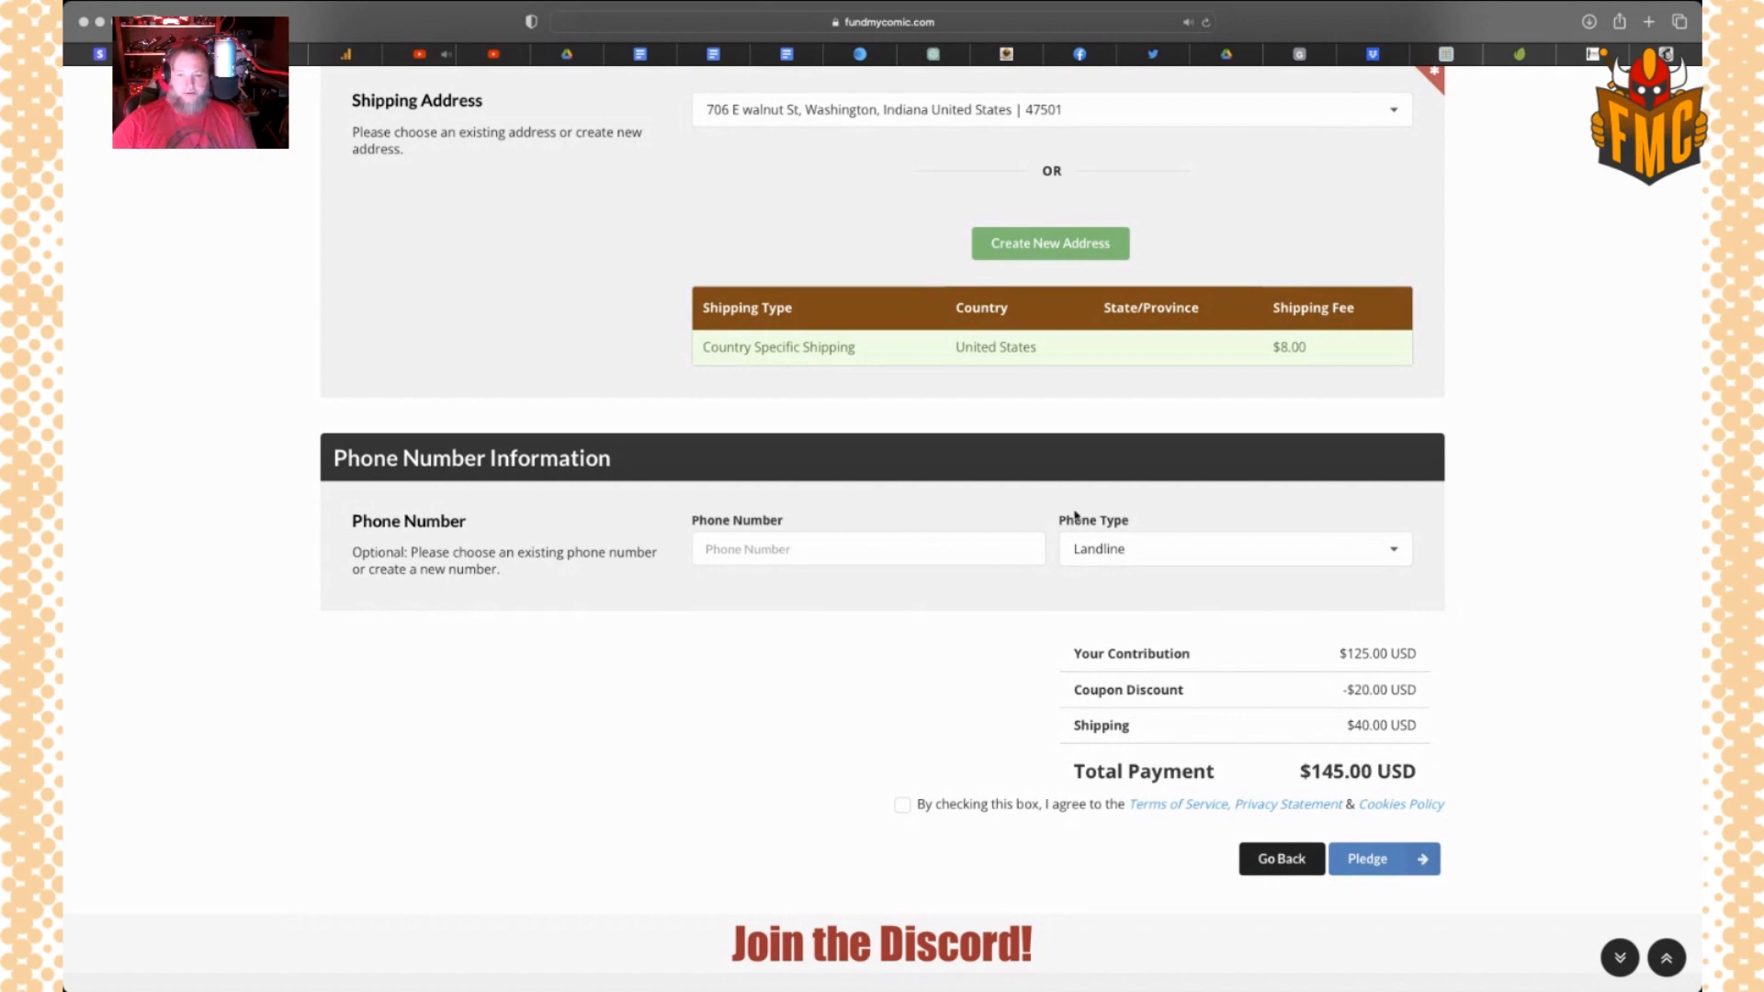
Return to the public Out of Obscurity campaign page and look over the poster, digital and physical rewards with their coupon notes
{"action": "scroll", "coordinate": [1076, 515], "scroll_direction": "up", "scroll_amount": 10}
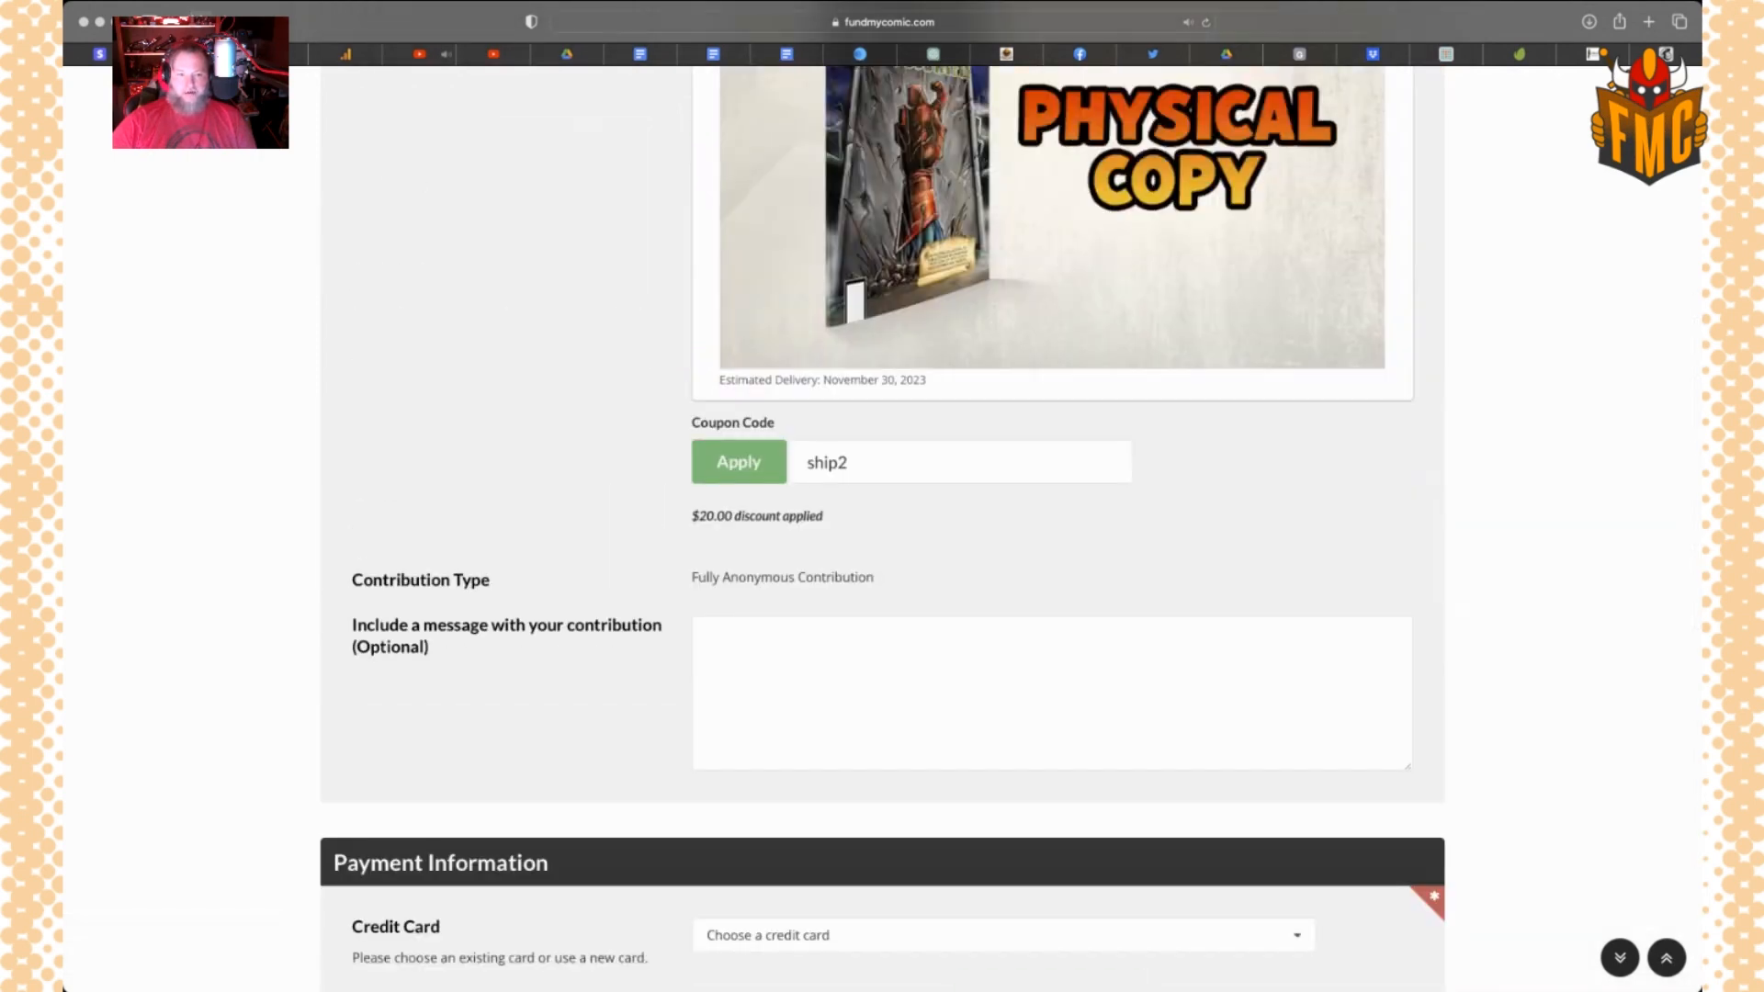
{"action": "left_click", "coordinate": [191, 21]}
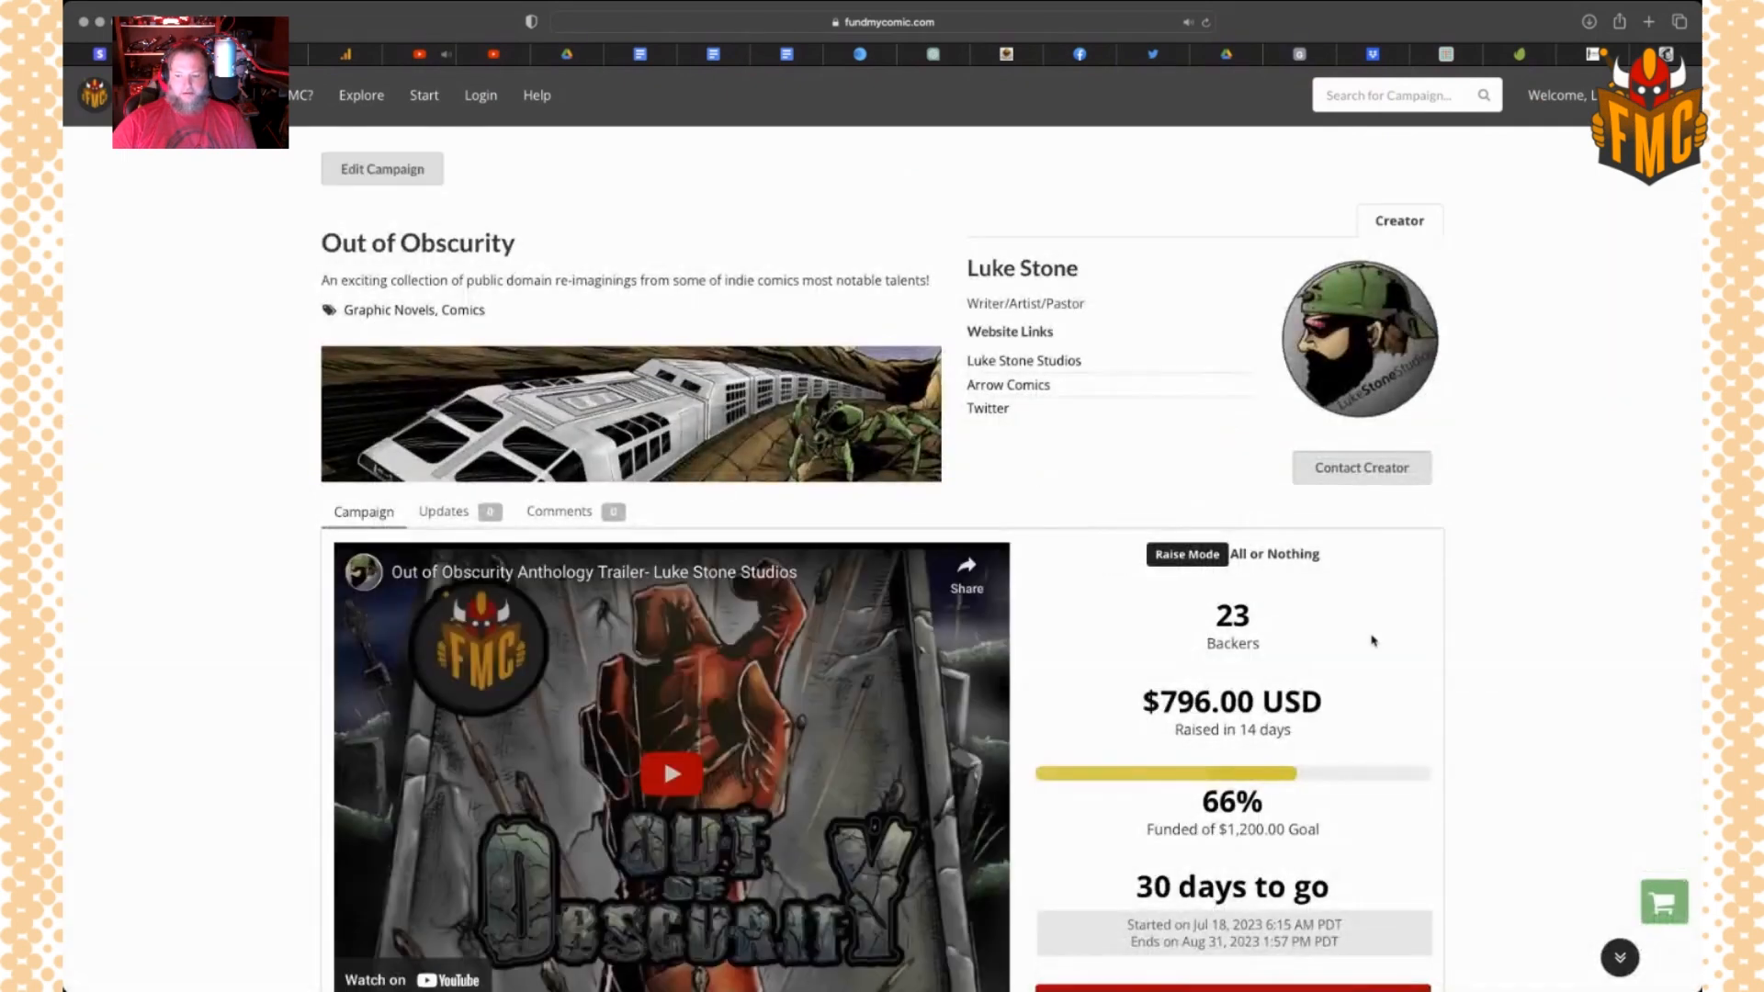
{"action": "scroll", "coordinate": [1372, 640], "scroll_direction": "down", "scroll_amount": 2}
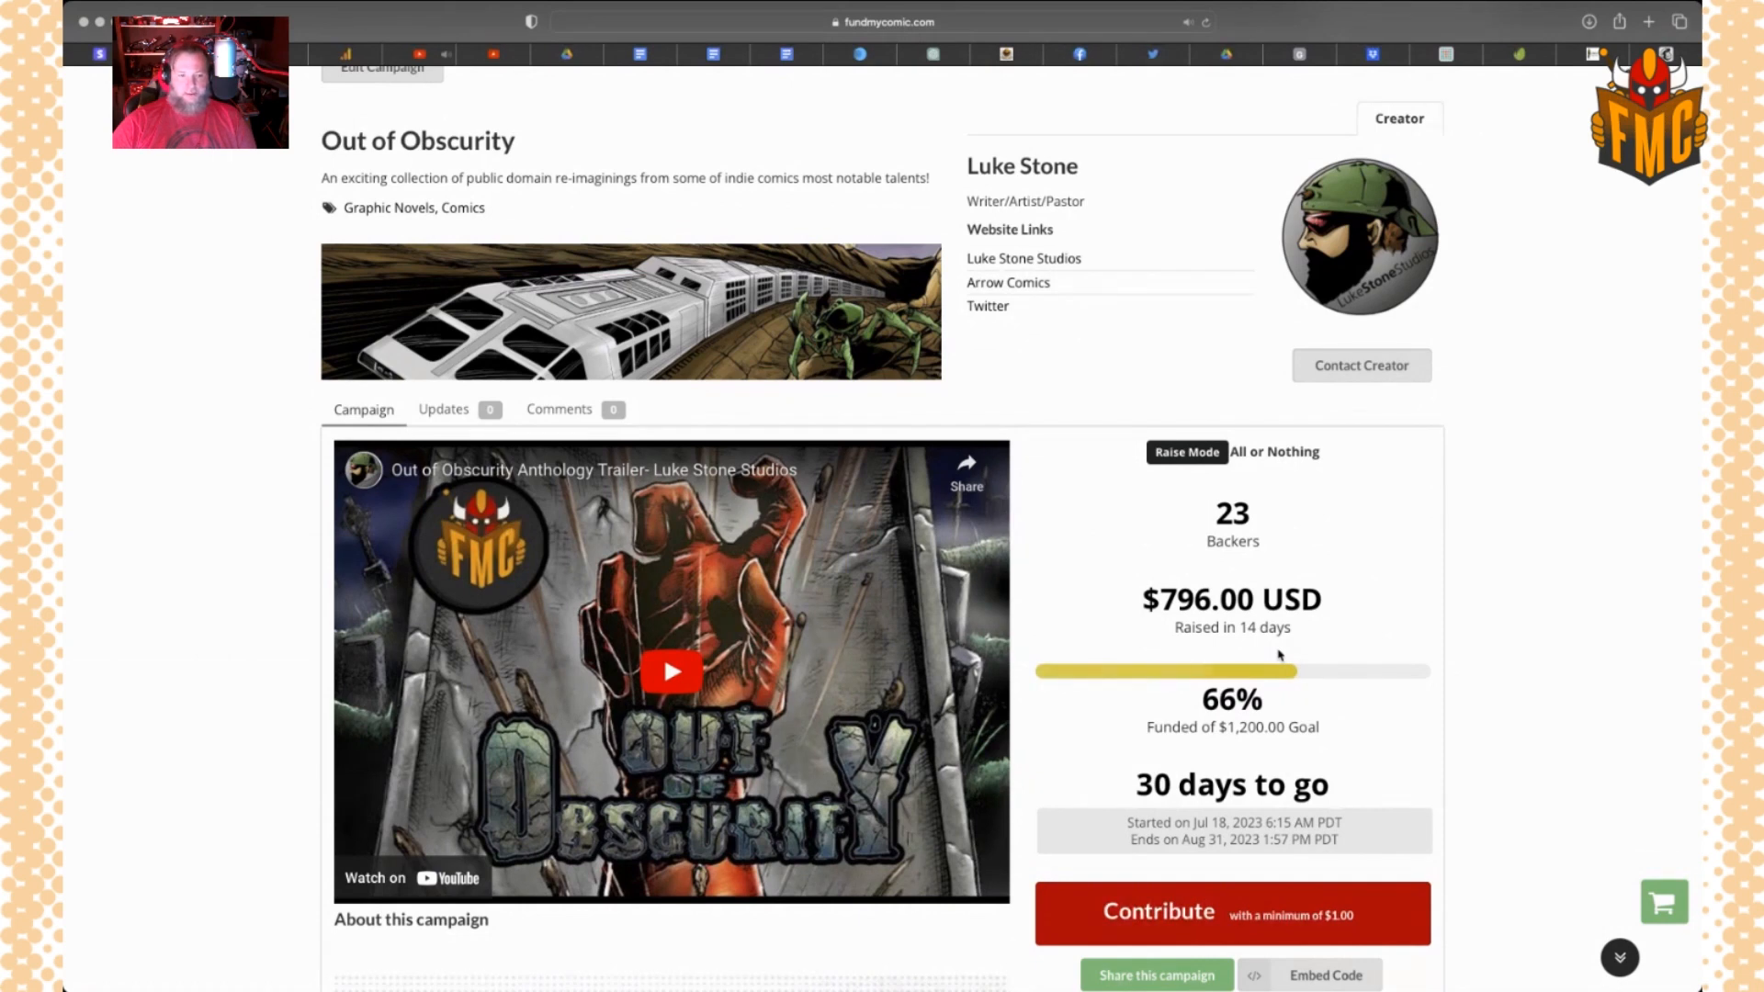
{"action": "scroll", "coordinate": [1308, 673], "scroll_direction": "down", "scroll_amount": 1}
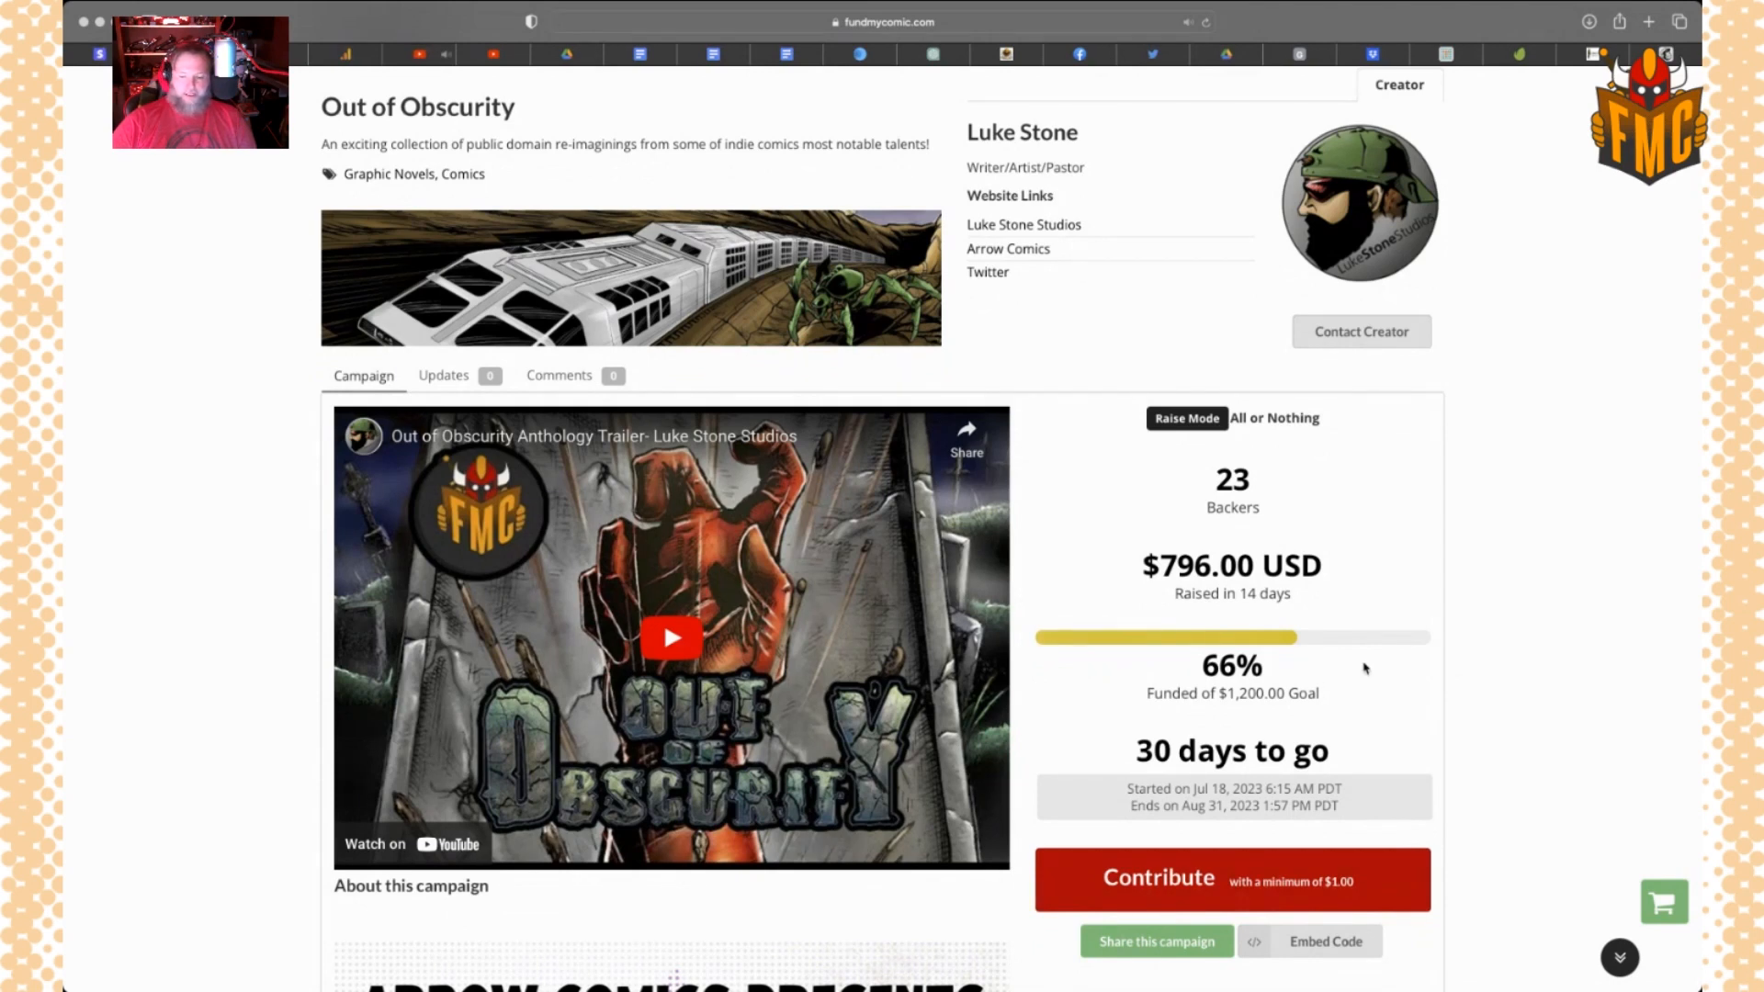
{"action": "scroll", "coordinate": [1328, 661], "scroll_direction": "down", "scroll_amount": 1}
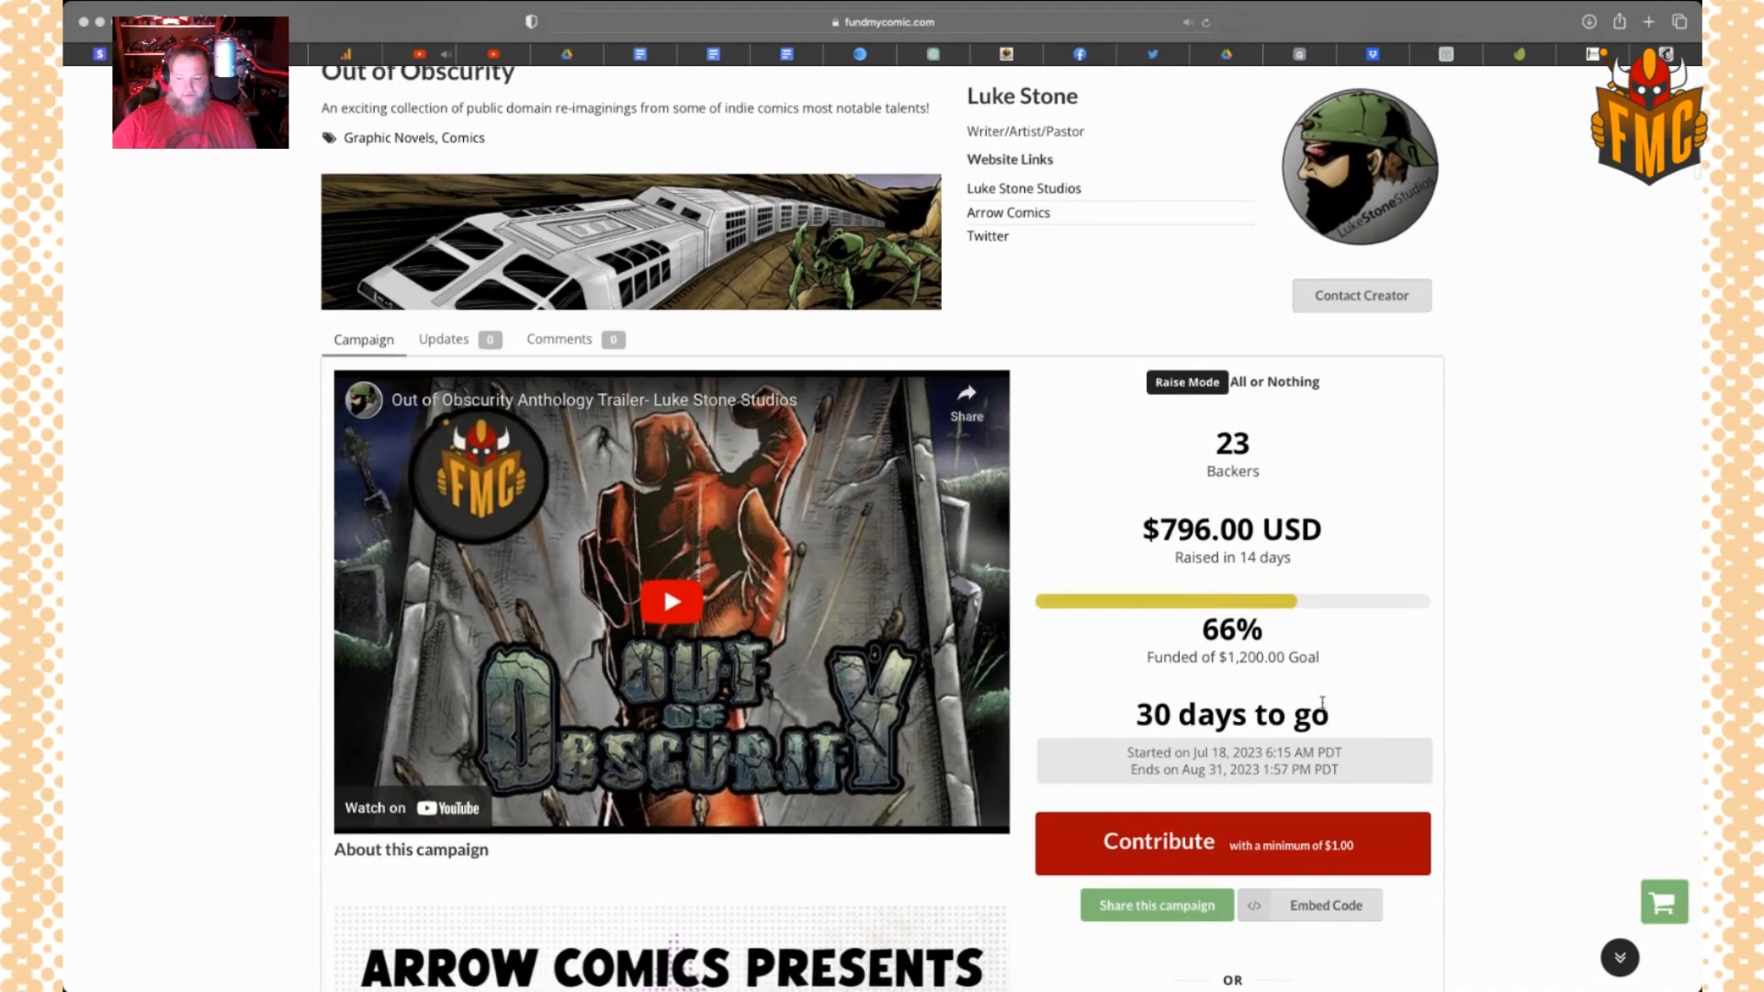
{"action": "scroll", "coordinate": [1322, 703], "scroll_direction": "down", "scroll_amount": 2}
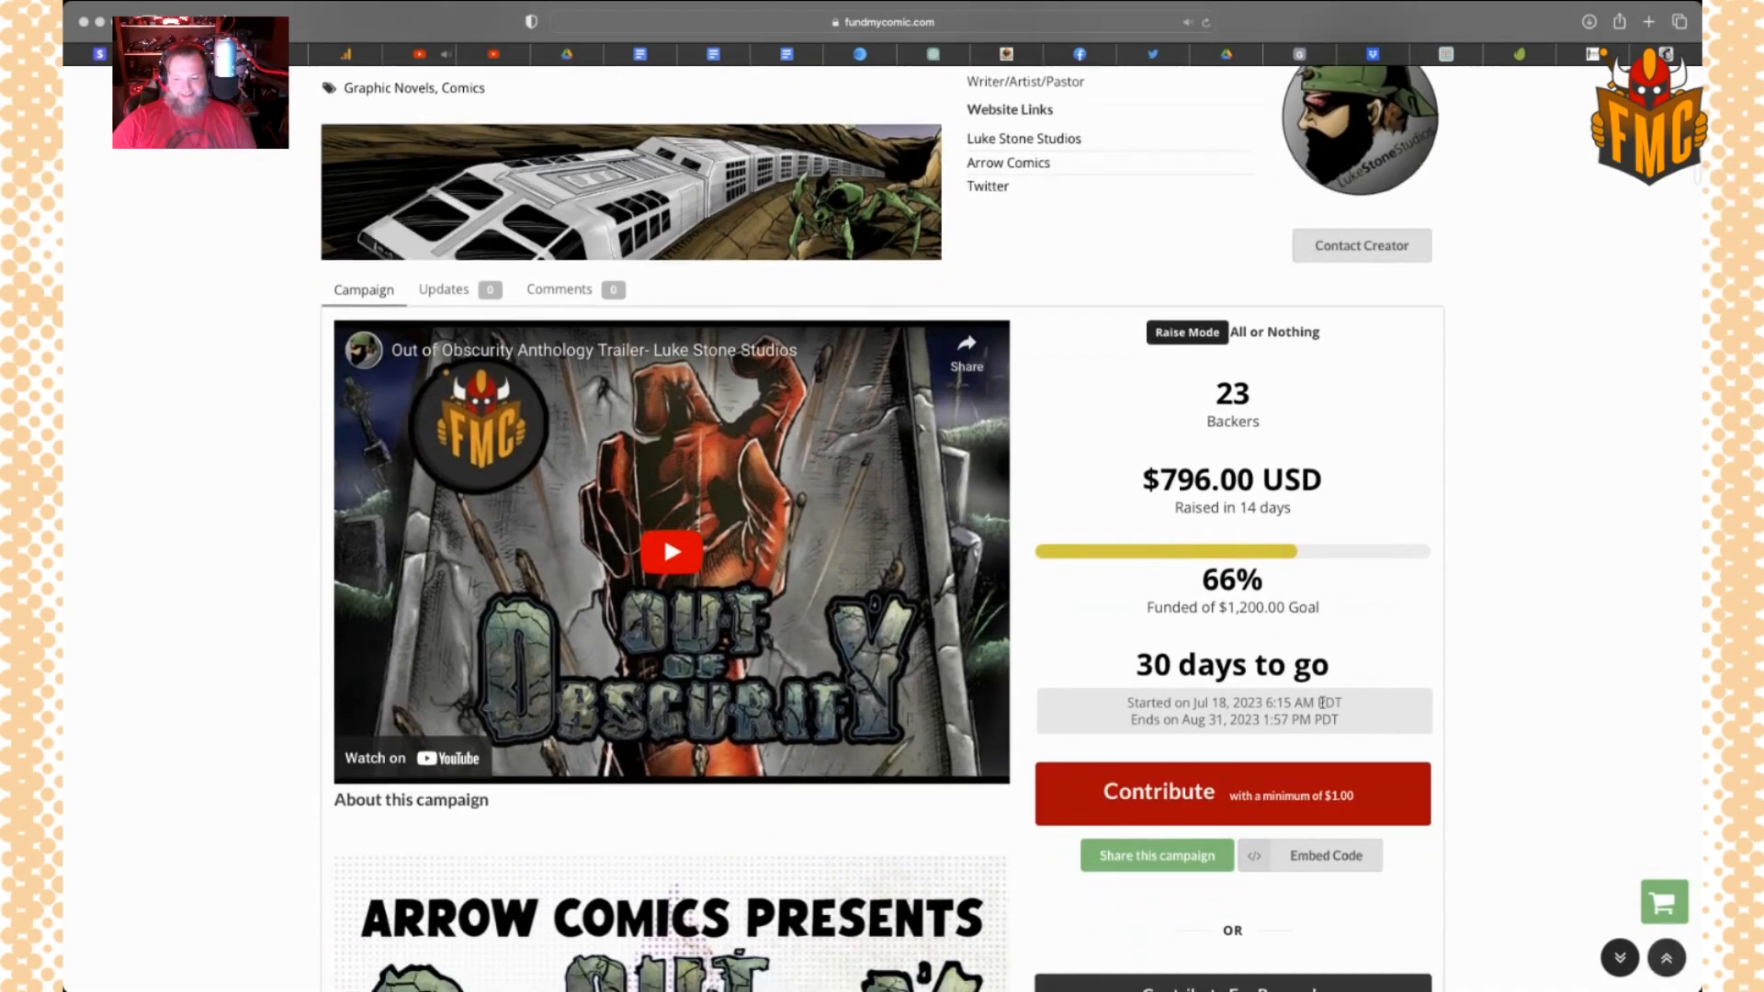
{"action": "scroll", "coordinate": [1322, 703], "scroll_direction": "down", "scroll_amount": 5}
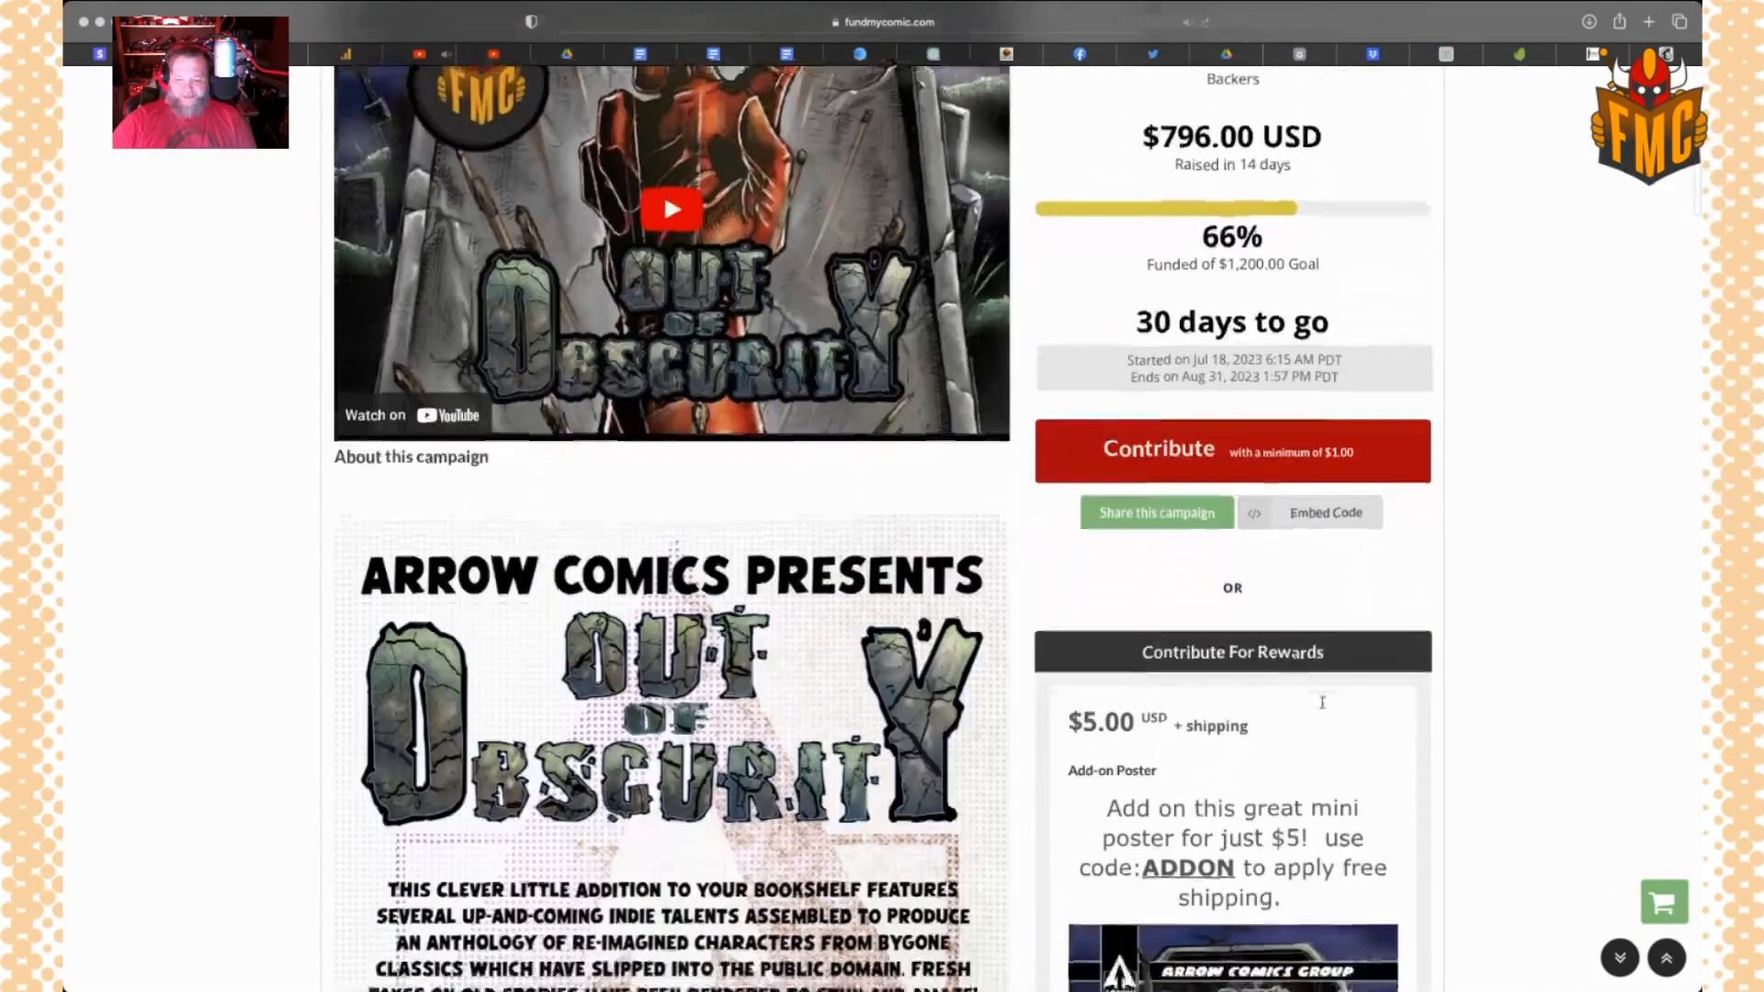
{"action": "scroll", "coordinate": [1322, 703], "scroll_direction": "down", "scroll_amount": 8}
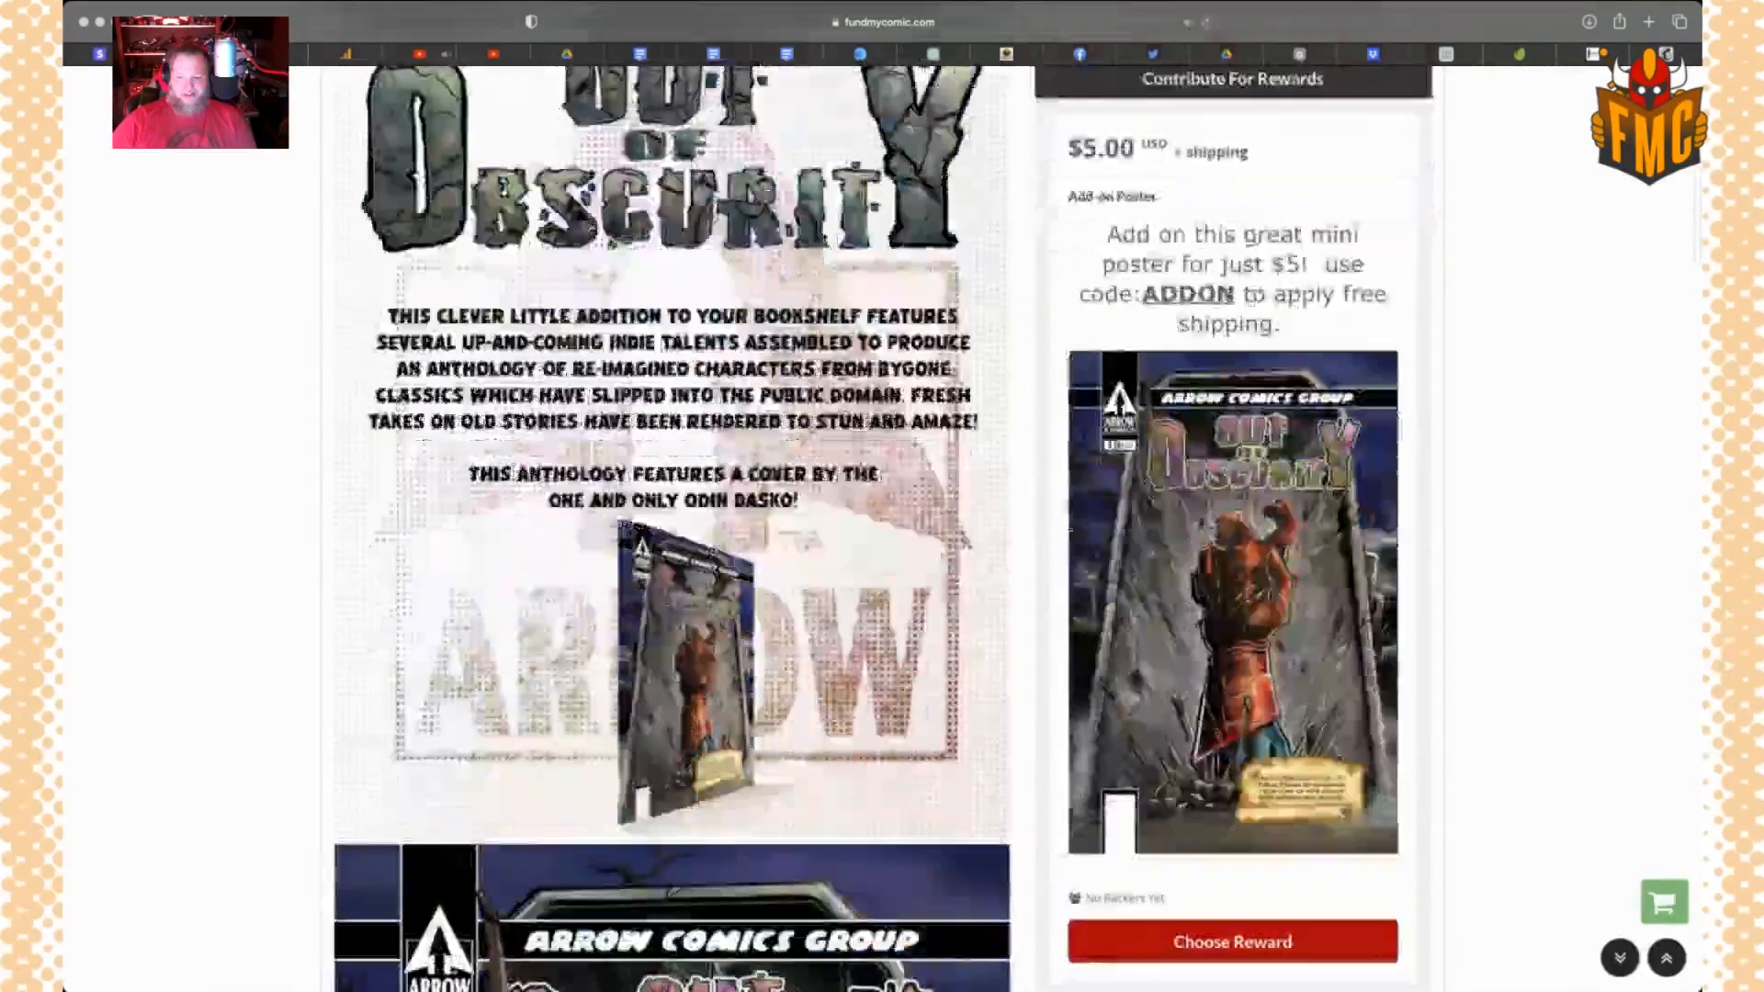
{"action": "scroll", "coordinate": [1322, 703], "scroll_direction": "down", "scroll_amount": 5}
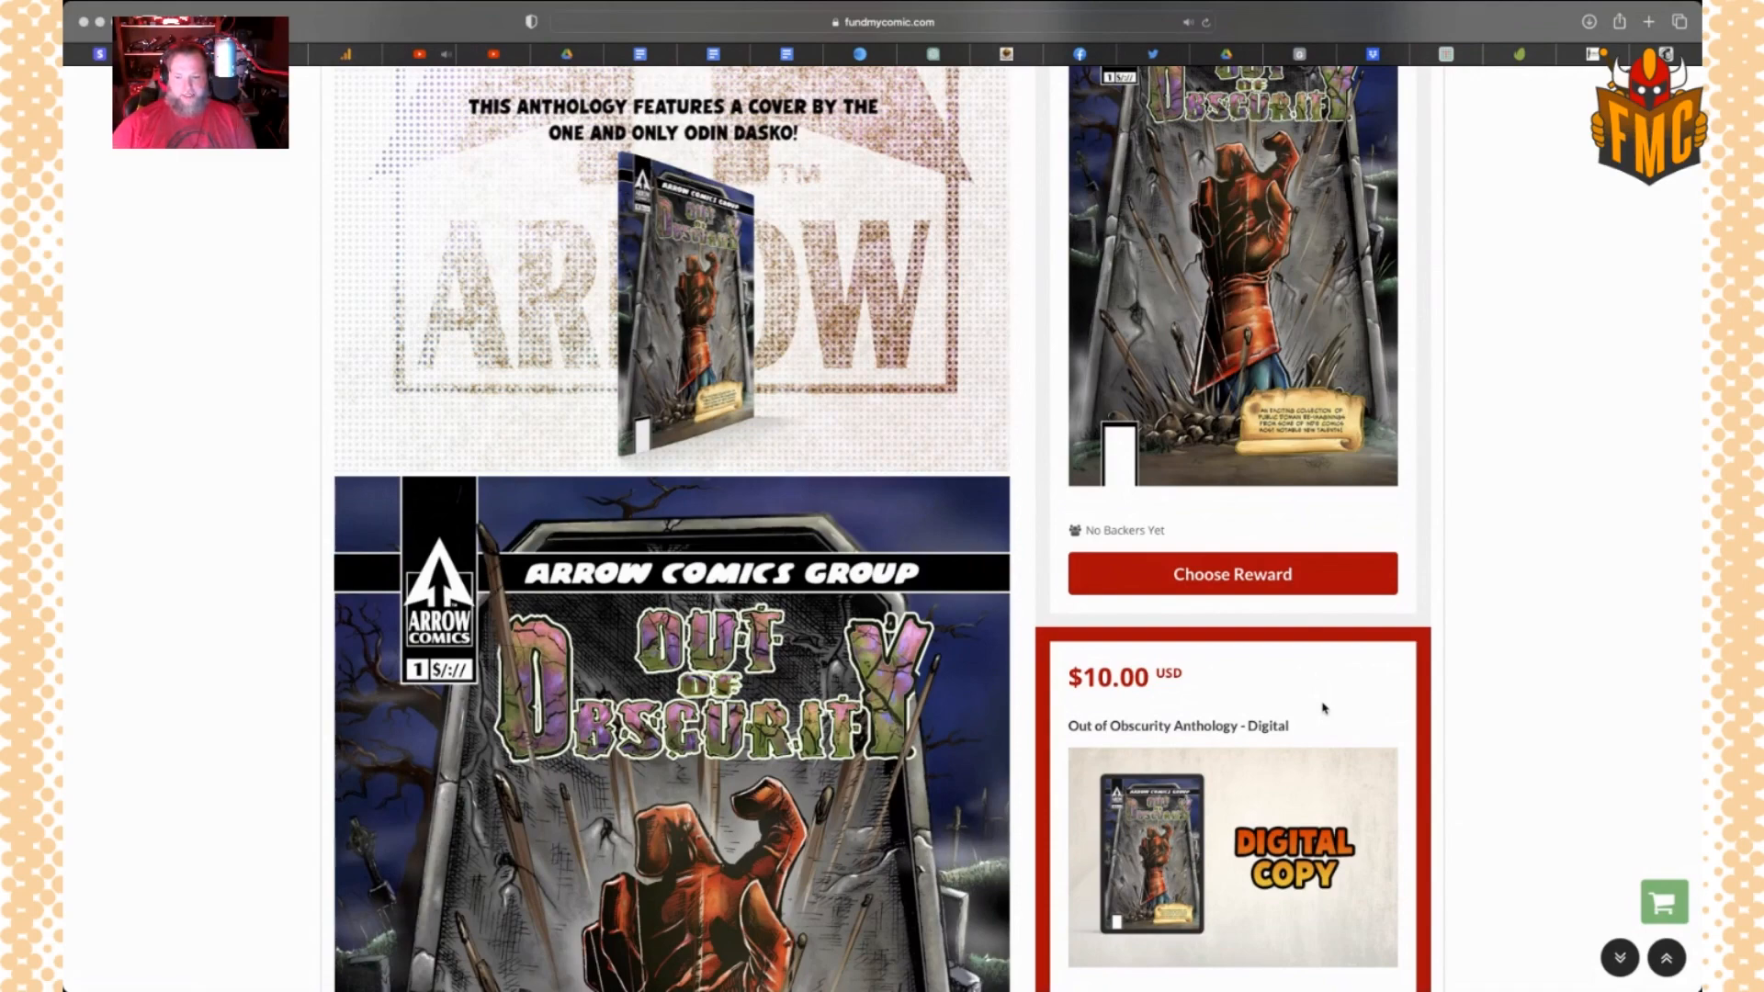
{"action": "scroll", "coordinate": [1323, 707], "scroll_direction": "up", "scroll_amount": 9}
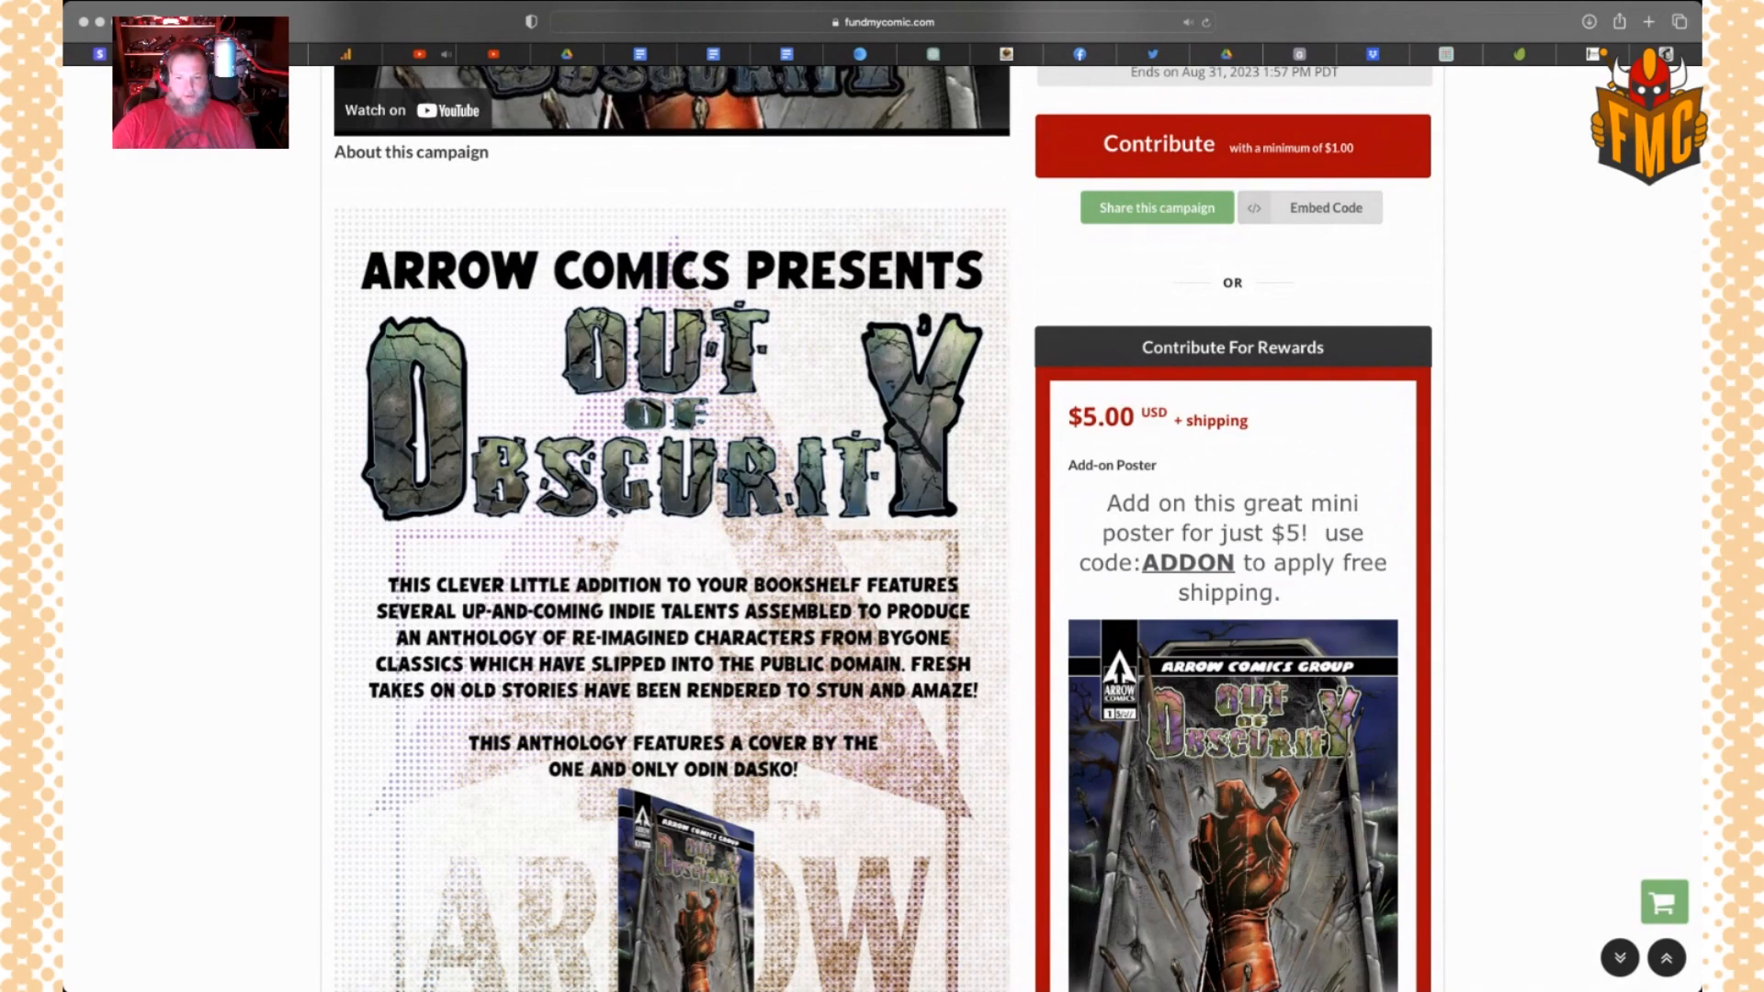
{"action": "scroll", "coordinate": [1323, 708], "scroll_direction": "down", "scroll_amount": 8}
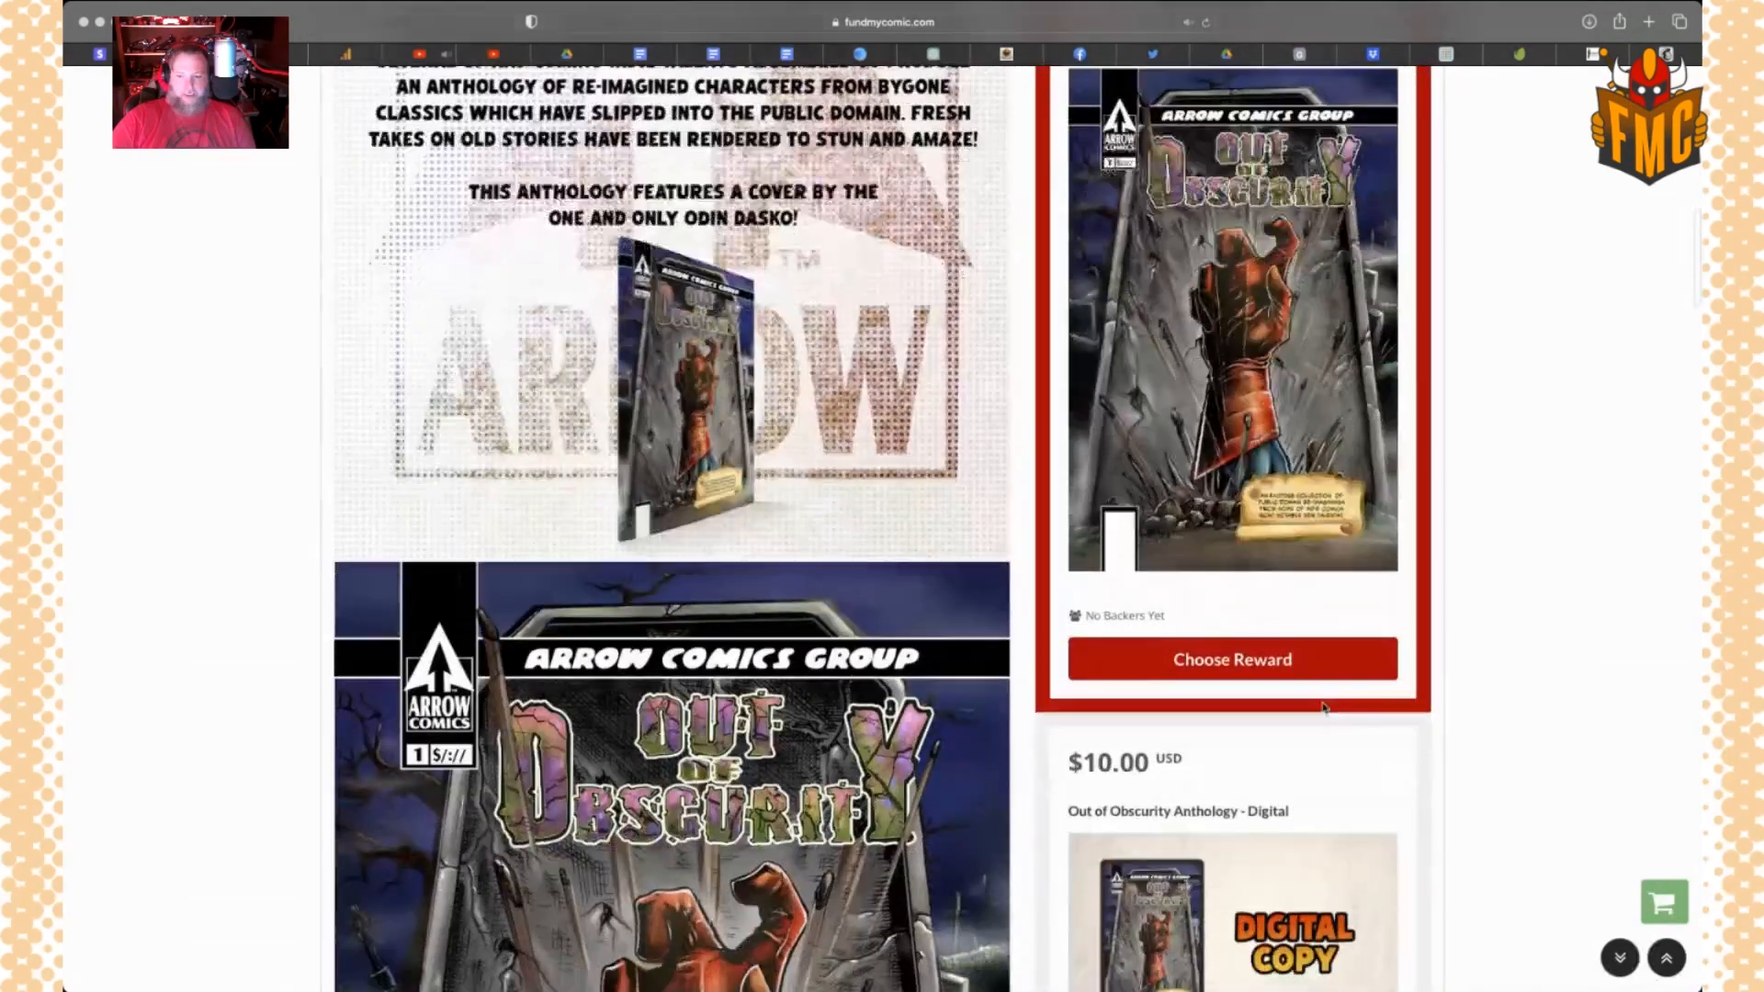
{"action": "scroll", "coordinate": [1323, 708], "scroll_direction": "down", "scroll_amount": 6}
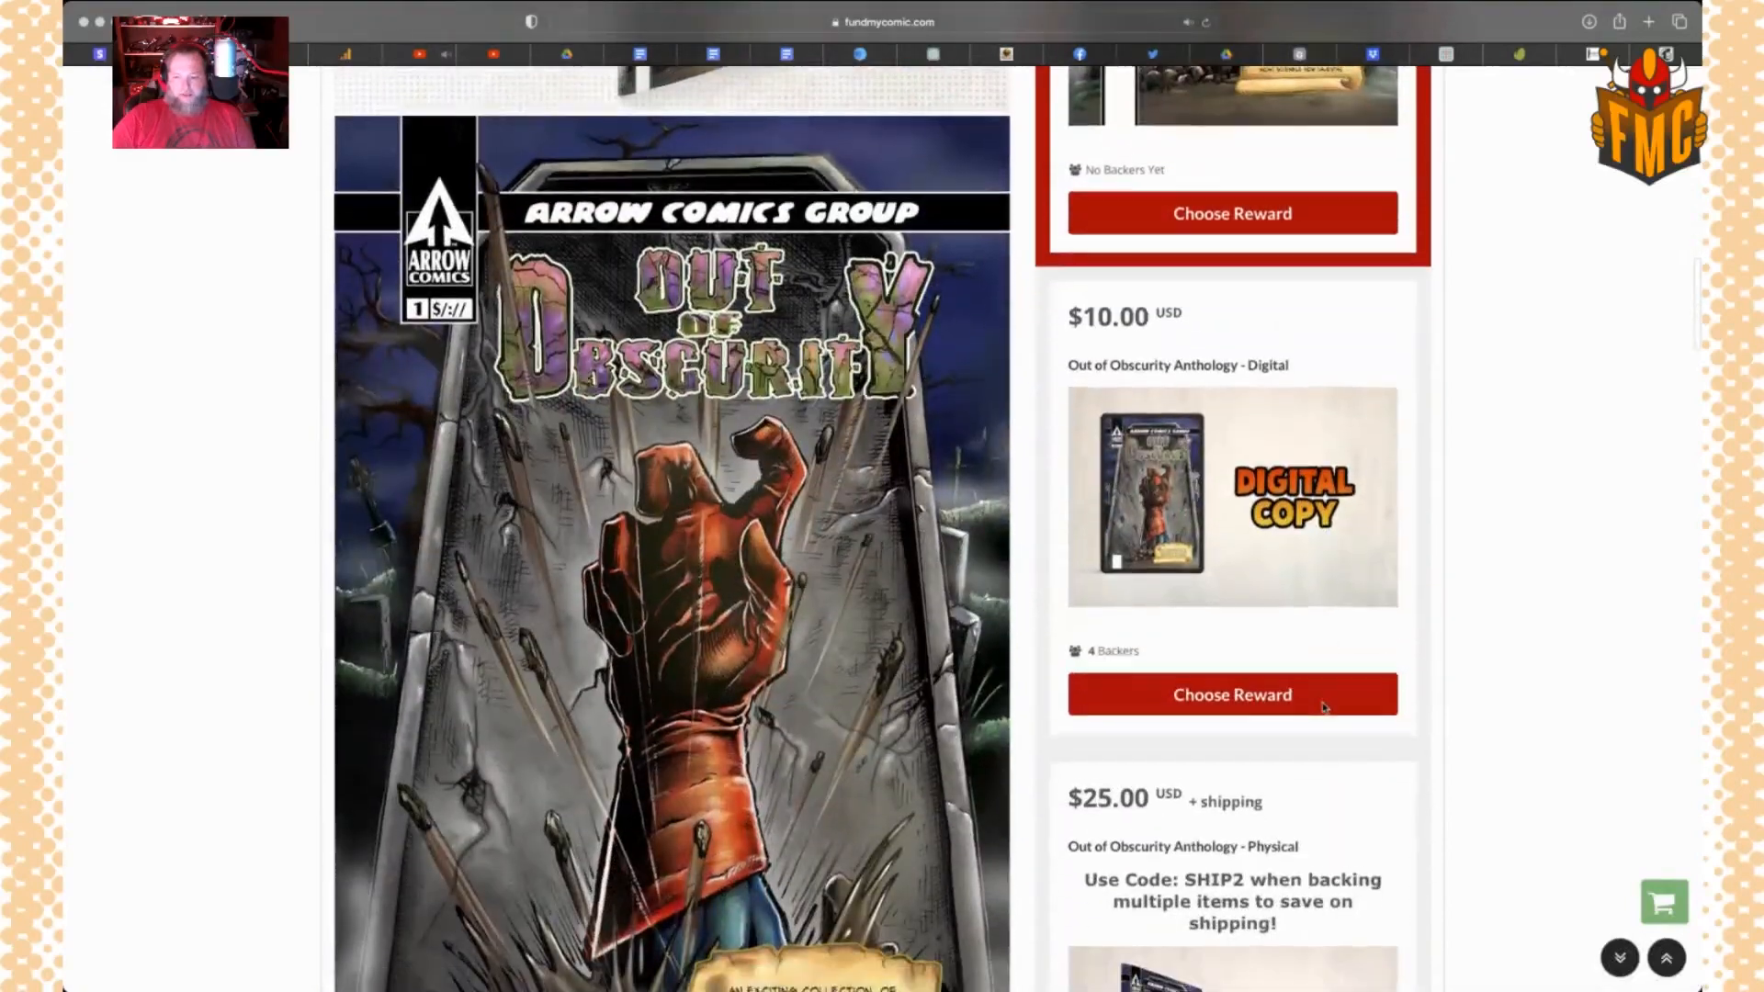
{"action": "scroll", "coordinate": [1323, 707], "scroll_direction": "down", "scroll_amount": 8}
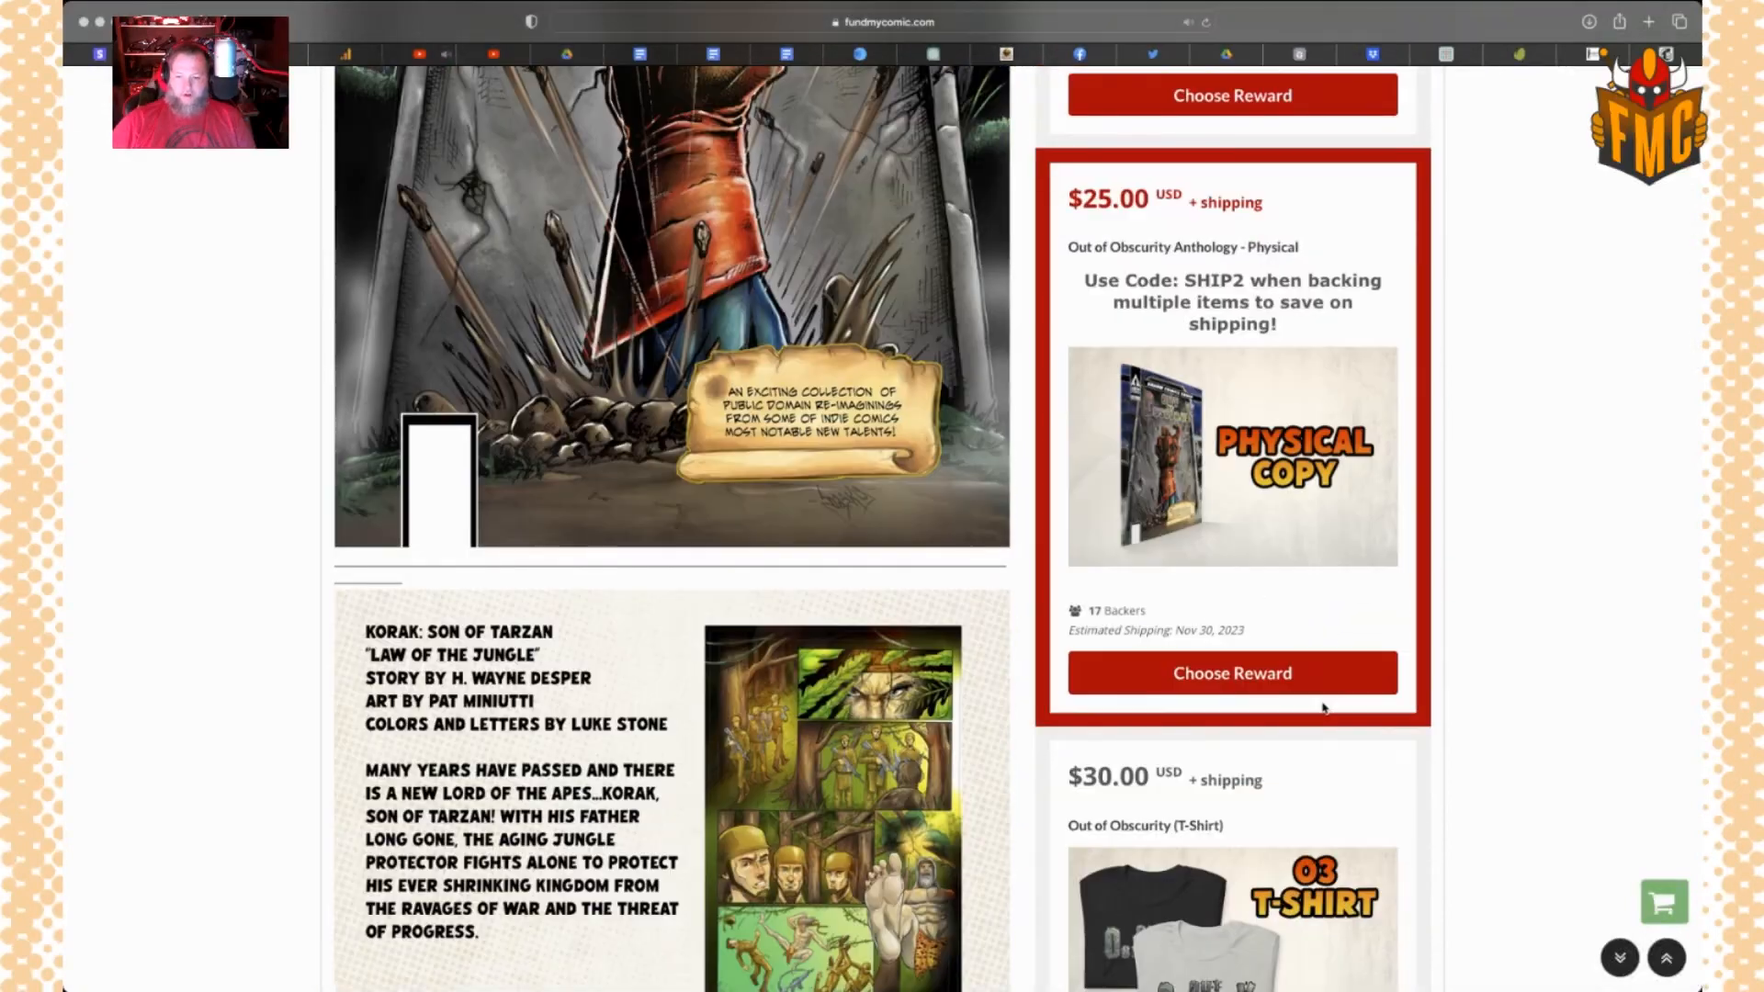